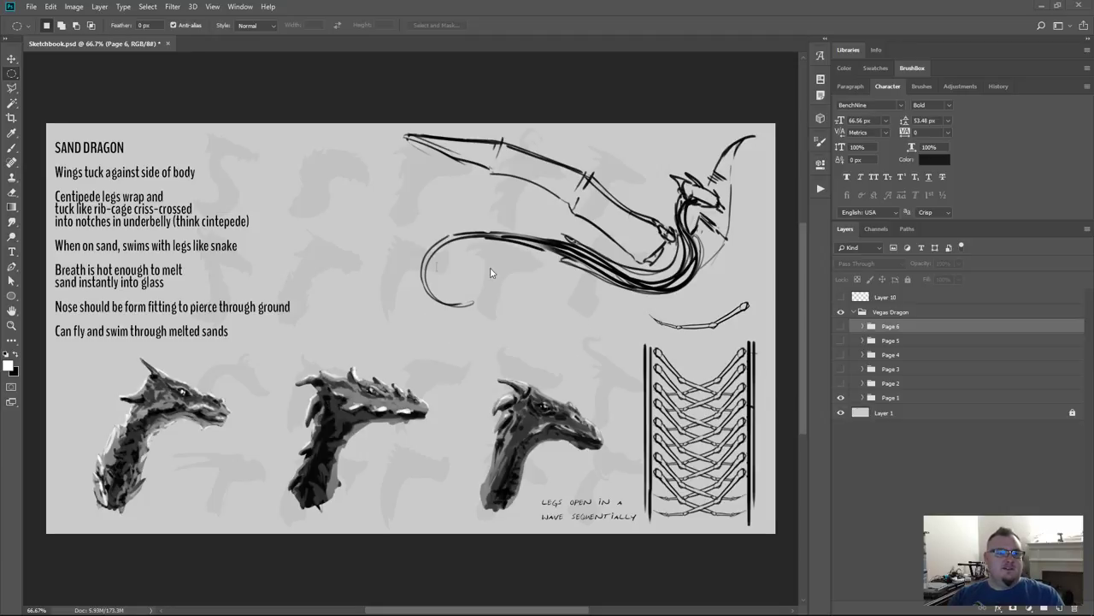
Step: View the Page 2, Page 3, Page 4 and Page 5 sketch groups one after another, hiding the preceding page each time
click(841, 383)
click(841, 398)
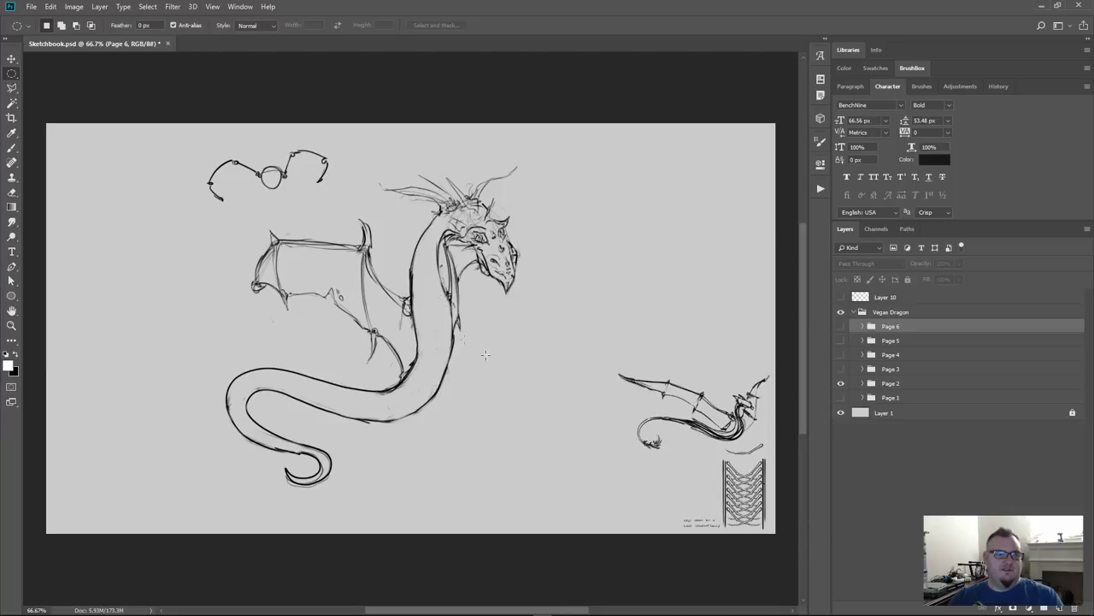
click(841, 383)
click(840, 369)
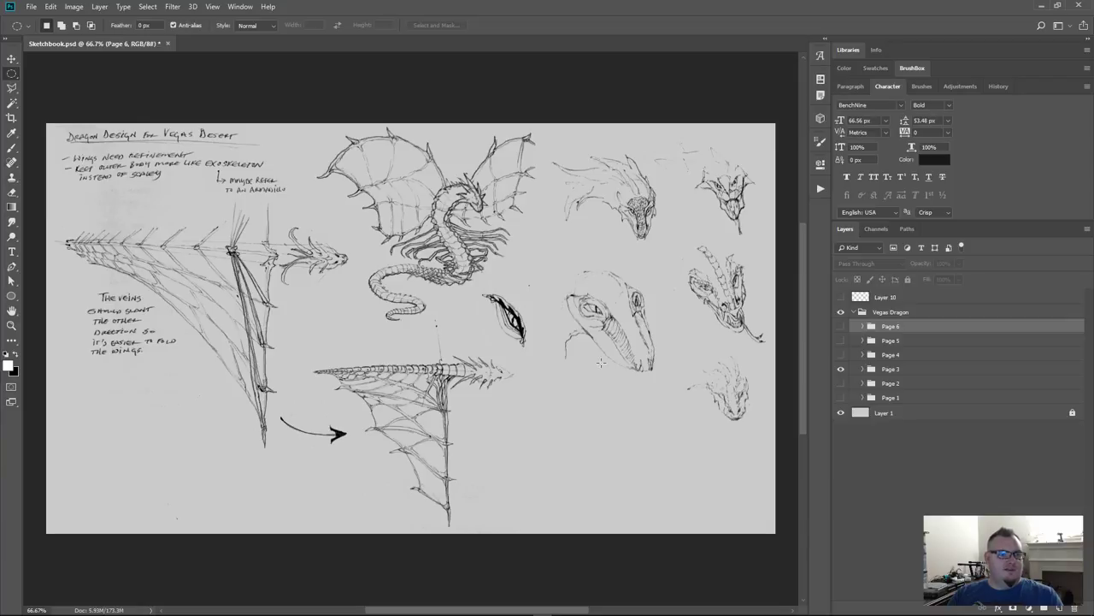
click(840, 368)
click(841, 354)
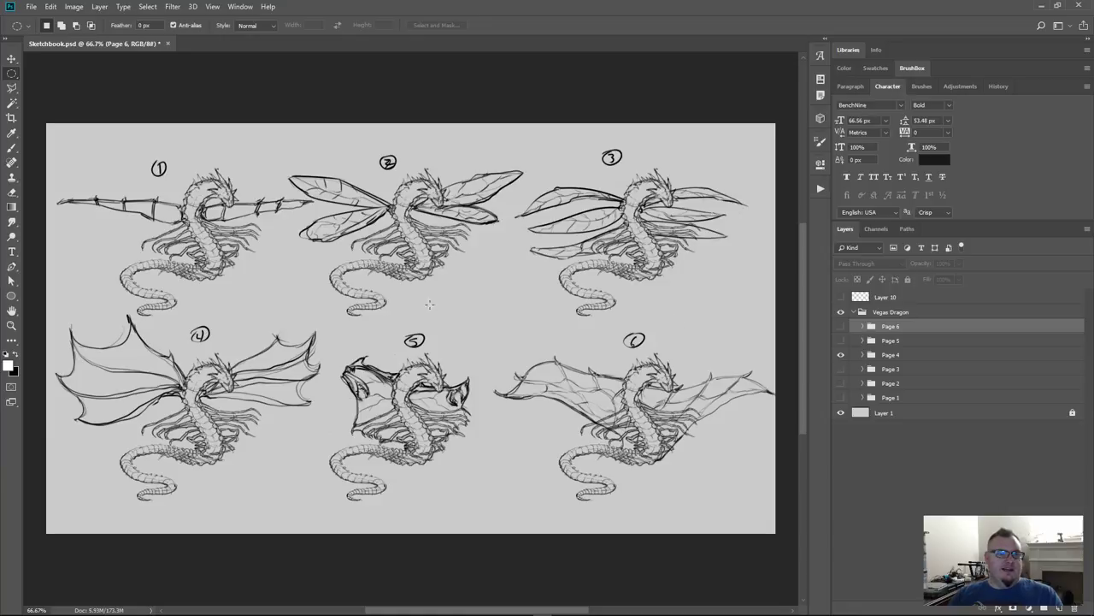
click(840, 354)
click(840, 341)
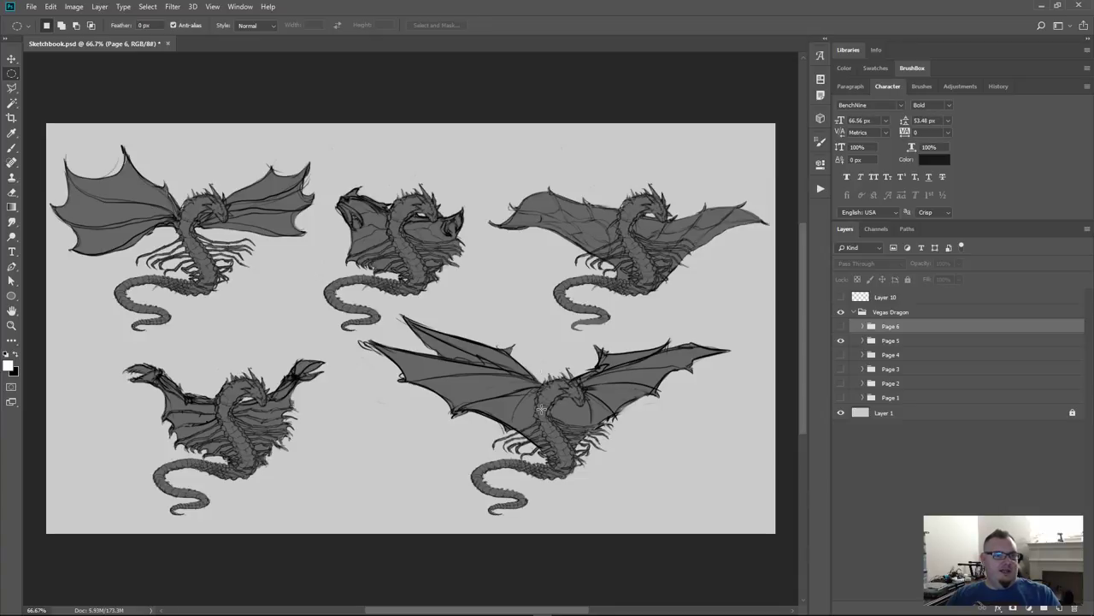
Step: Show Page 6 instead of Page 5 and turn on its Layer 13, Layer 14 copy and Layer 14
click(841, 340)
click(840, 326)
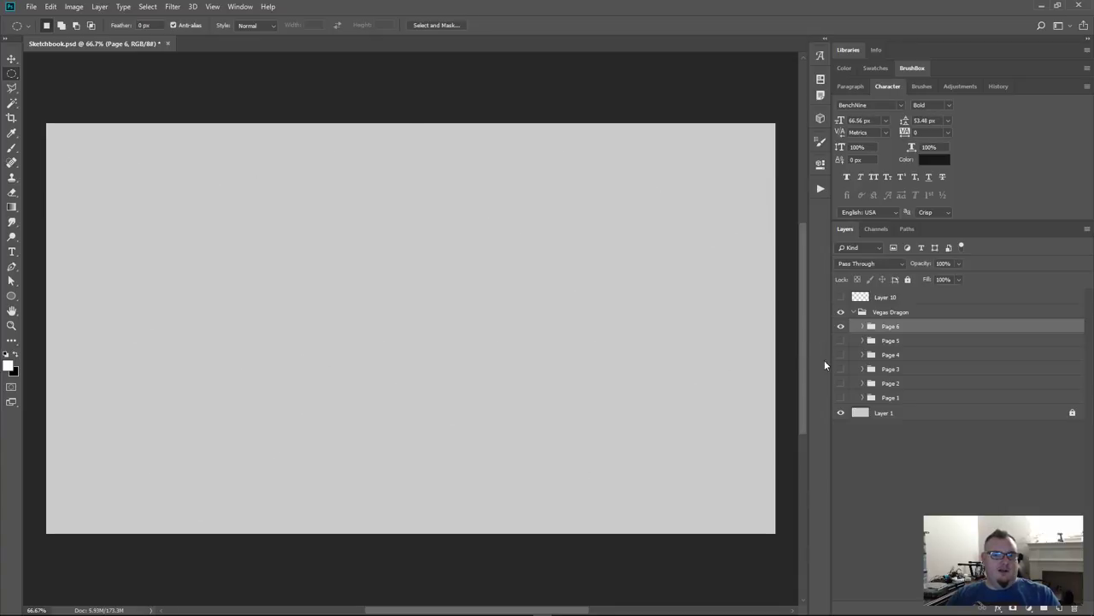
click(862, 327)
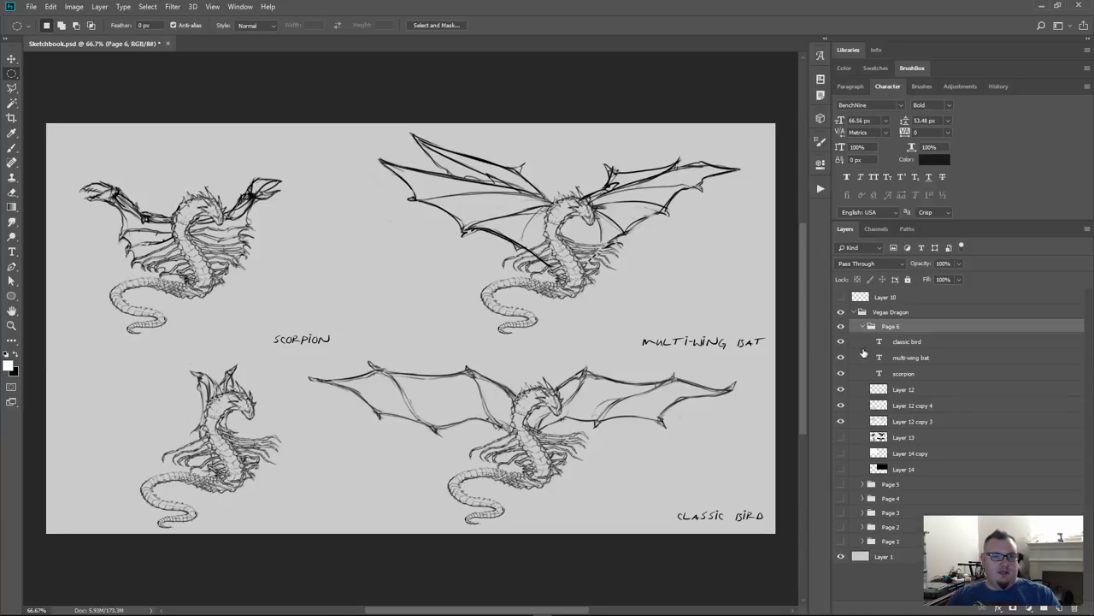
click(840, 436)
click(842, 452)
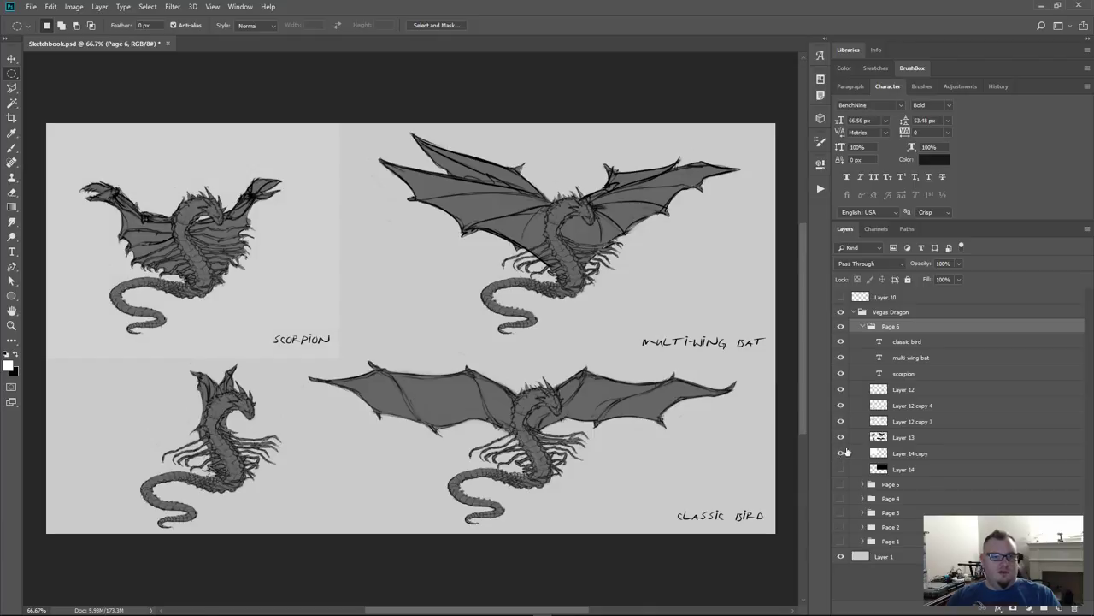
click(841, 470)
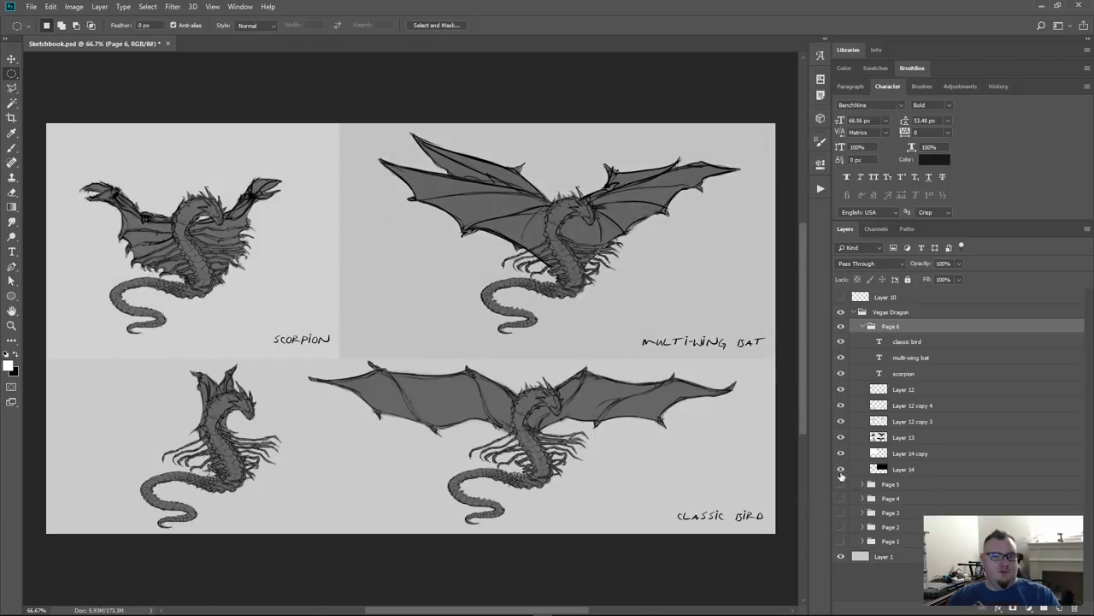
click(863, 326)
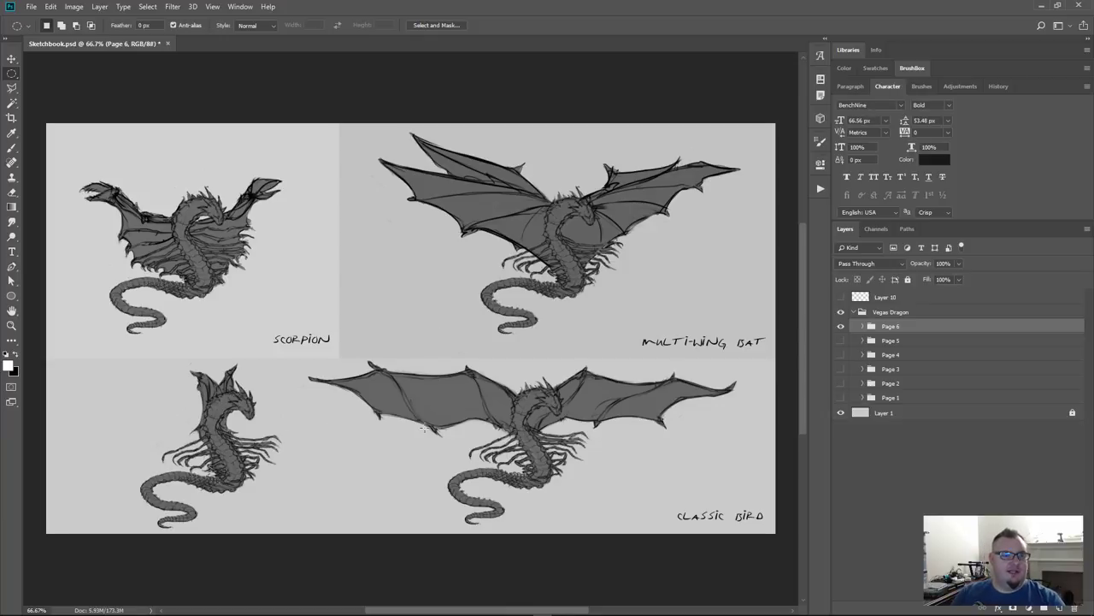
Step: Toggle the layers inside Page 6 off and on to check which ones hold the lower two dragons' line art
click(864, 327)
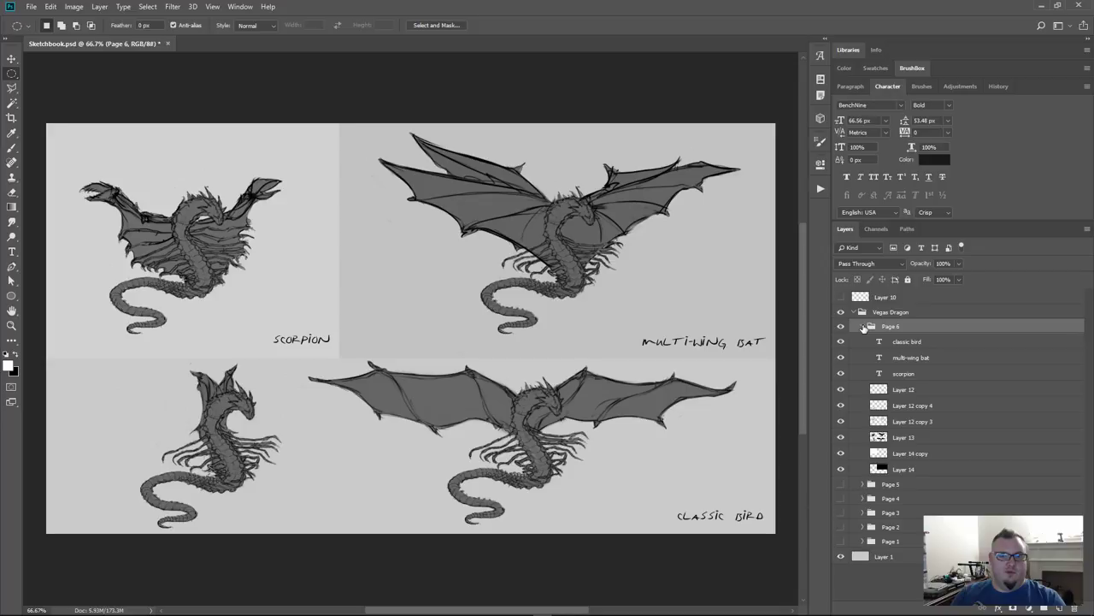
click(900, 437)
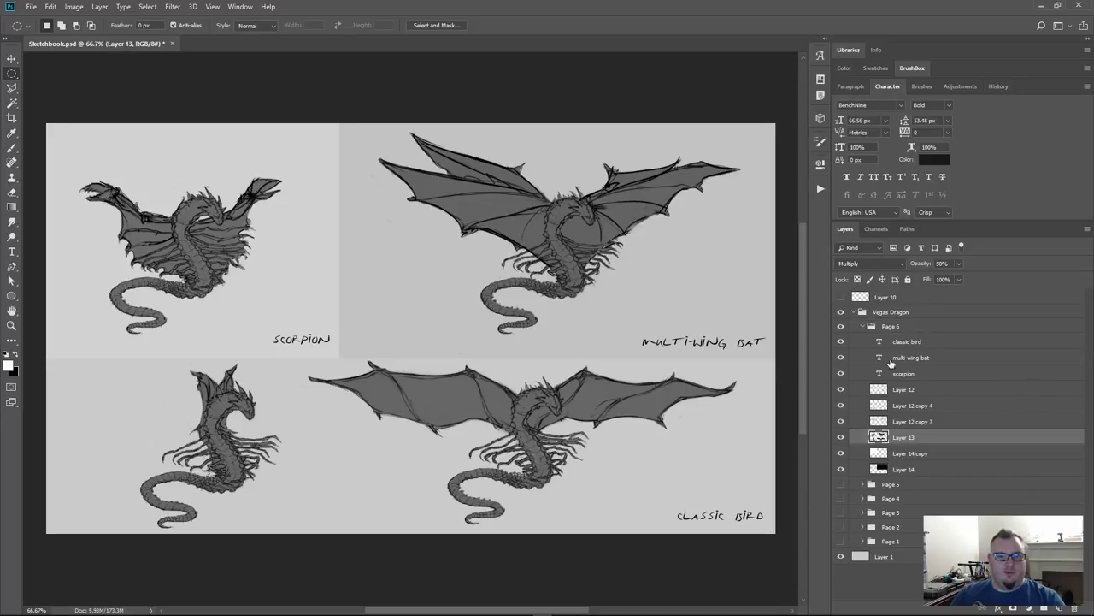
click(842, 437)
click(842, 437)
click(842, 454)
click(841, 454)
click(840, 413)
click(841, 412)
click(840, 412)
click(841, 422)
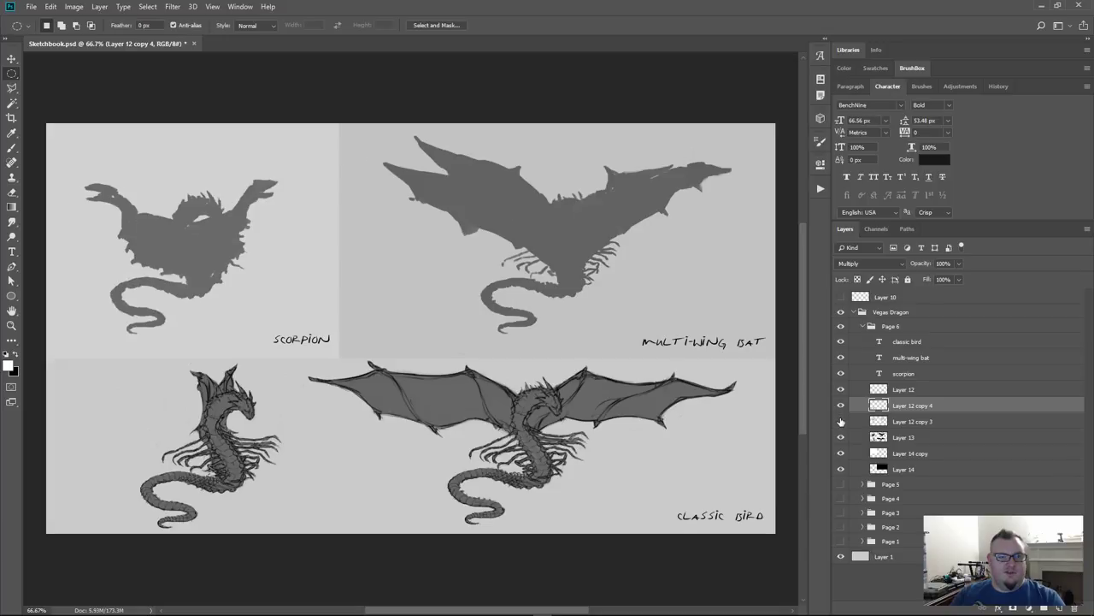
click(840, 422)
click(840, 389)
click(841, 390)
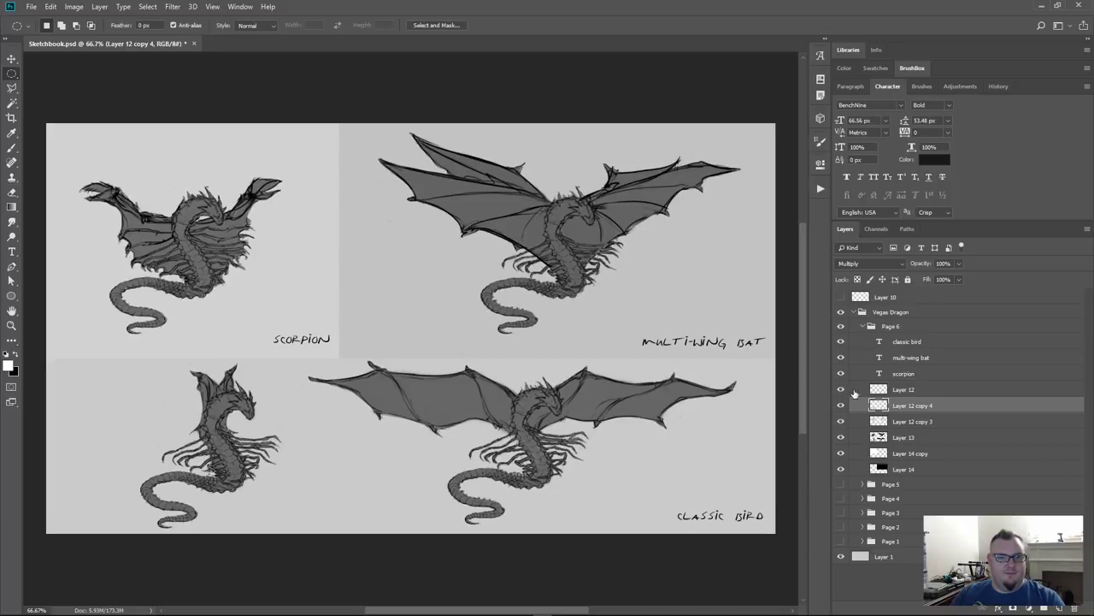
Step: Merge duplicates of Layer 12 and Layer 12 copy 4 into one layer with the Multiply blend mode
shift+click(879, 391)
key(ctrl+j)
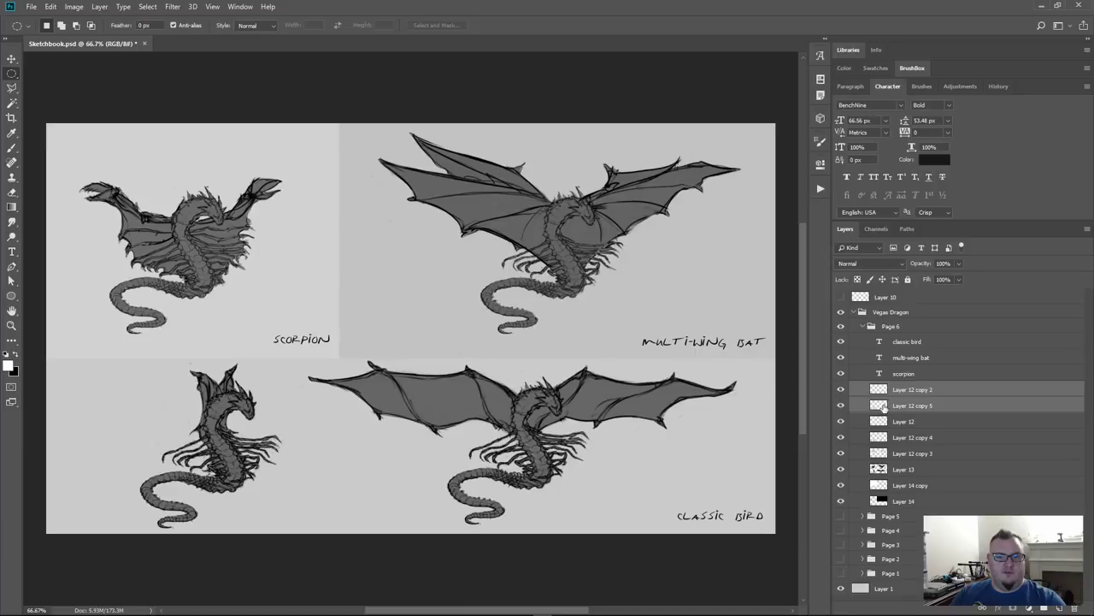
key(ctrl+e)
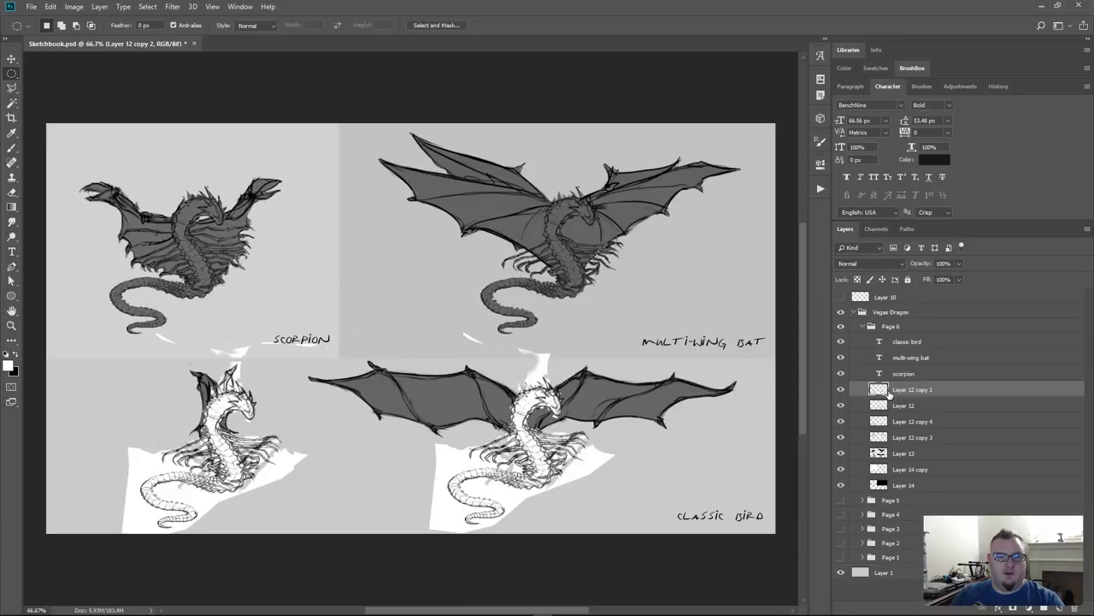
click(860, 266)
click(844, 309)
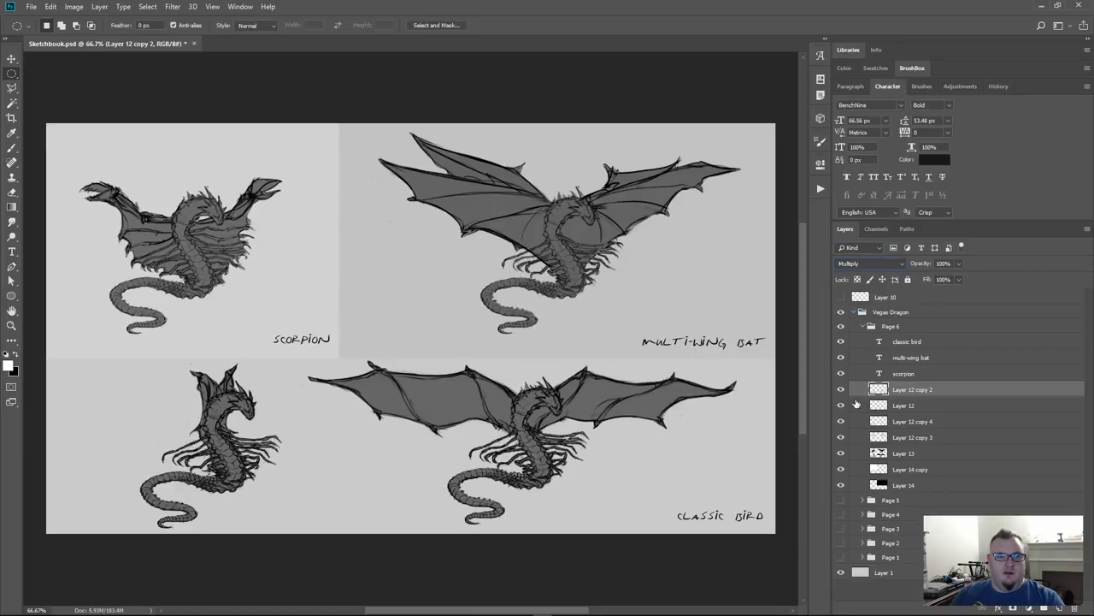
Step: Move the merged line-art layer out of Page 6 and place it in a new group named Page 7
drag(886, 389, 877, 322)
click(863, 342)
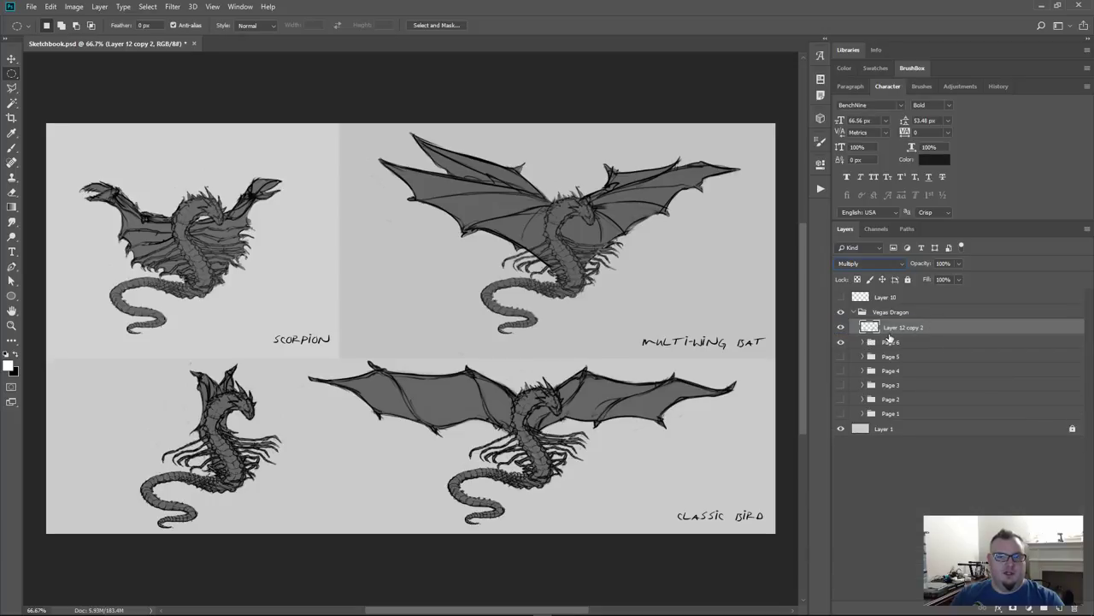
key(ctrl+g)
double_click(890, 327)
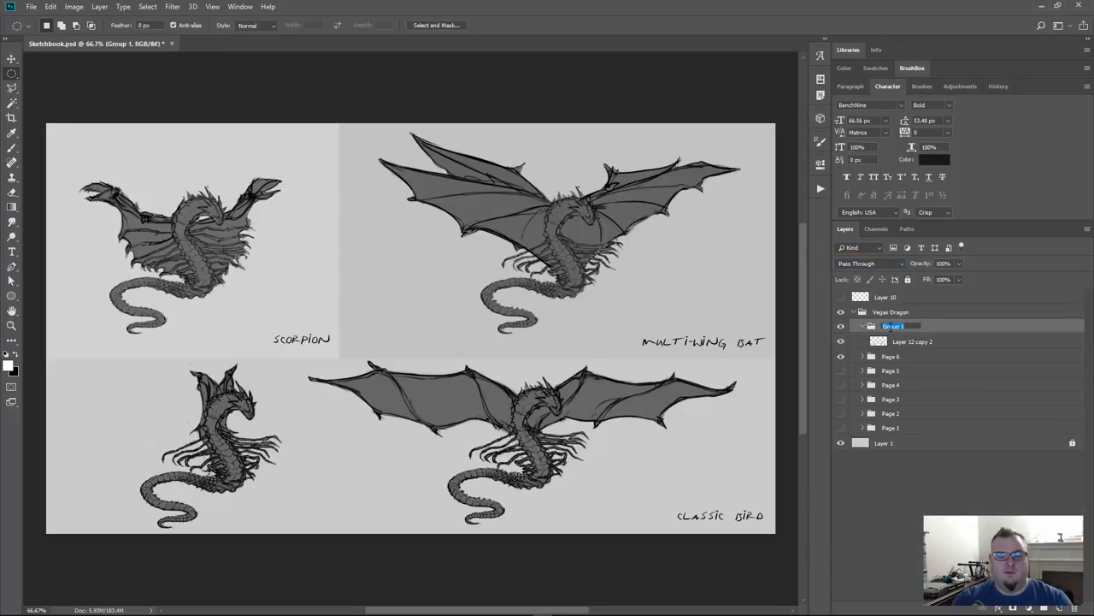
text(page 7)
key(Return)
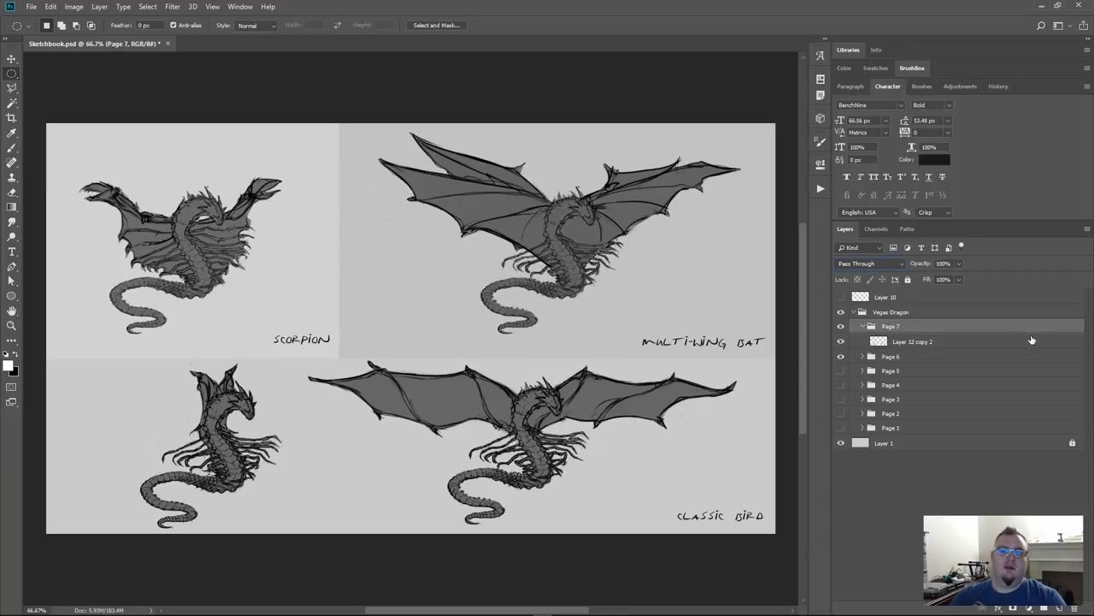
Step: Hide the Page 6 group and move the Page 7 dragon sketches up to the vertical middle of the canvas
click(842, 356)
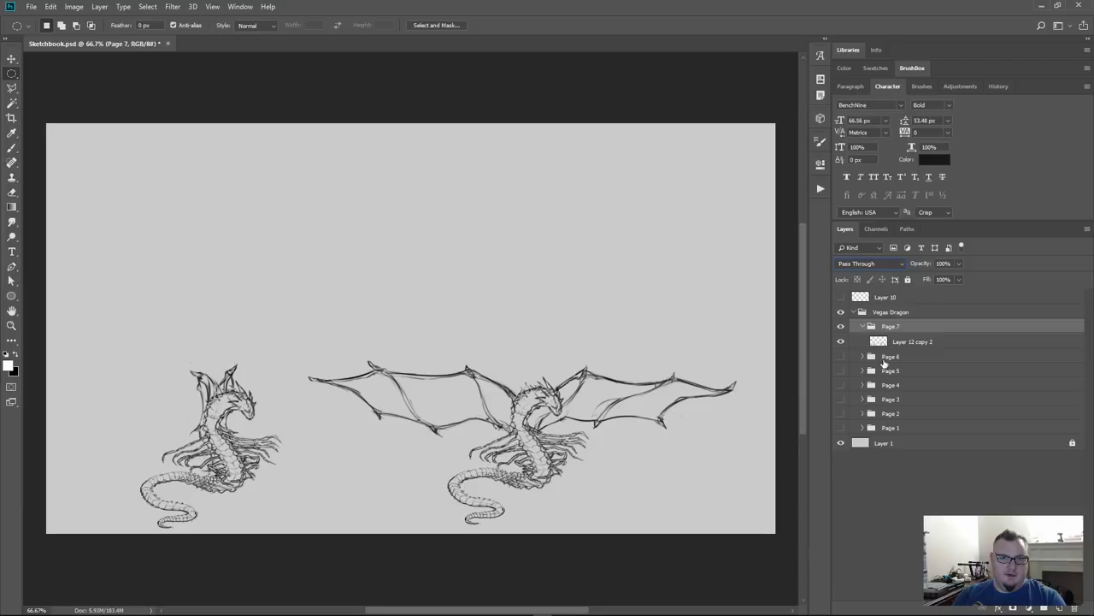
key(ctrl+t)
drag(548, 402, 545, 296)
key(l)
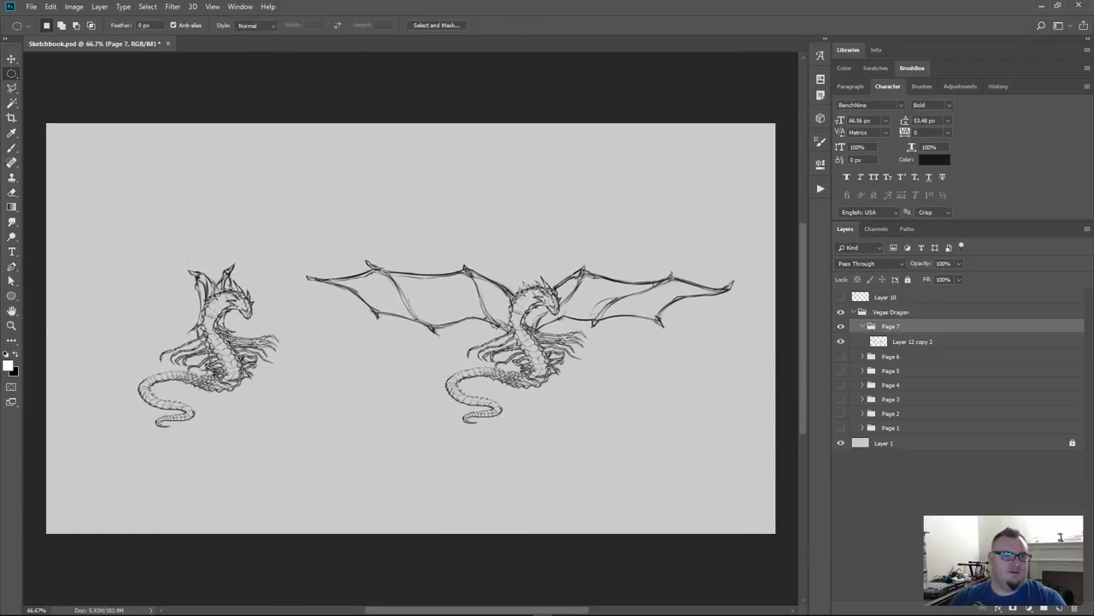
Step: Delete the folded-wing dragon from the Page 7 line-art layer, leaving only the spread-wing dragon
click(911, 341)
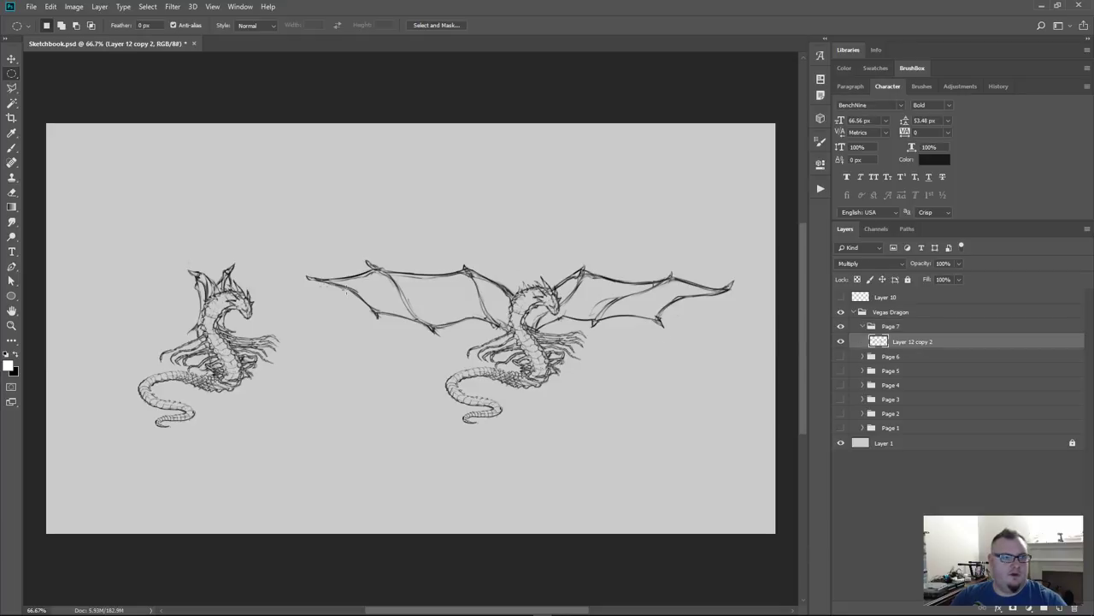
drag(94, 226, 308, 455)
key(Delete)
key(ctrl+d)
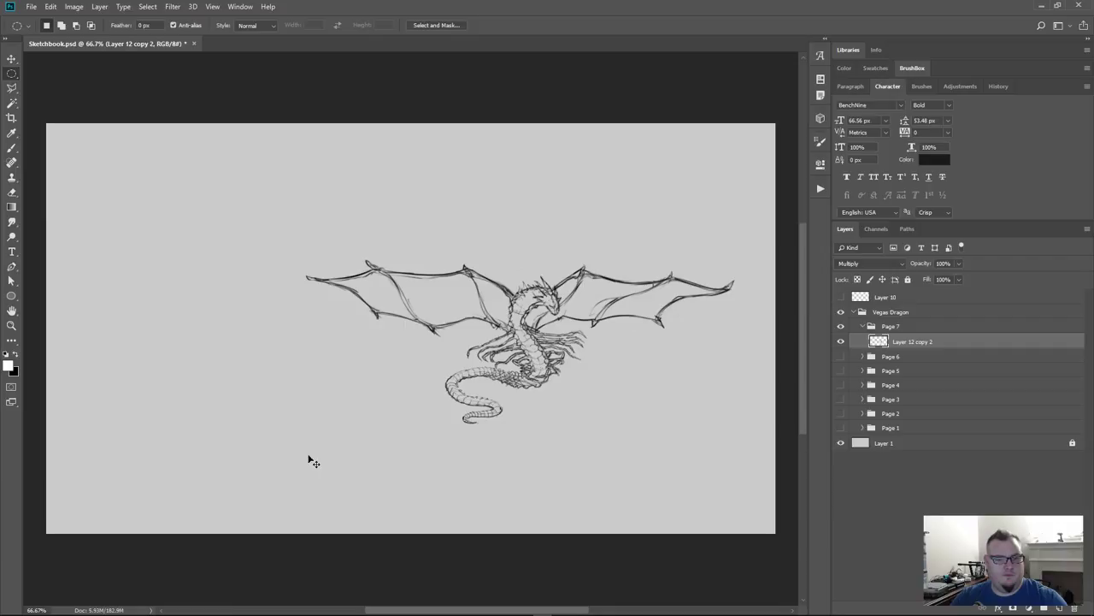
Step: Switch to the Rectangular Marquee tool, try a small selection on the empty canvas and clear it
key(shift+m)
drag(143, 159, 121, 225)
key(ctrl+d)
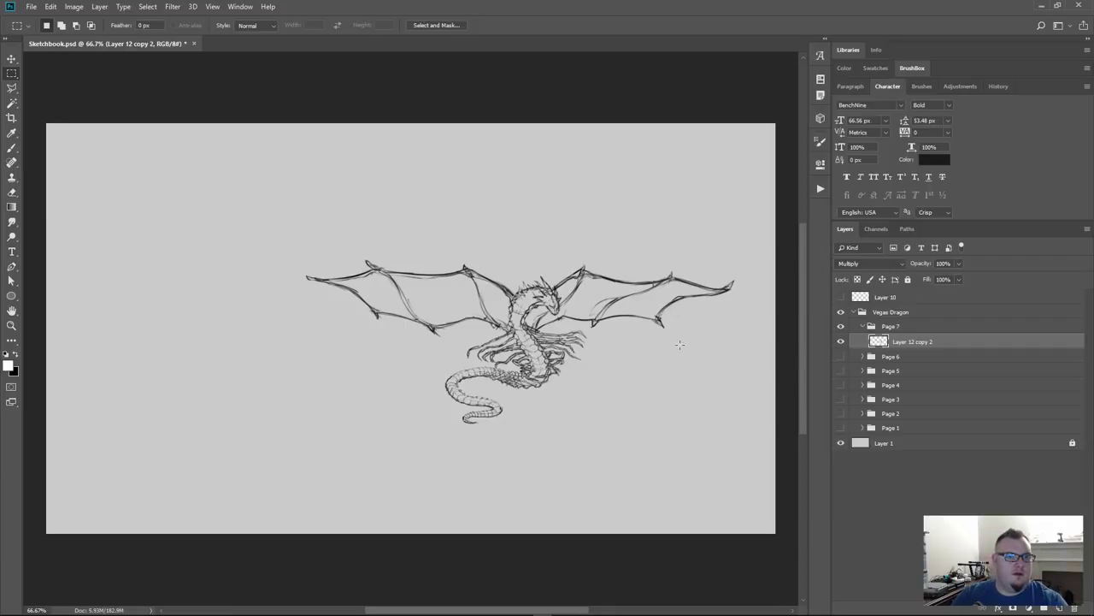
Step: Move the spread-wing dragon sketch horizontally closer to the middle of the canvas
key(ctrl+t)
drag(583, 315, 728, 301)
key(Return)
key(ctrl+t)
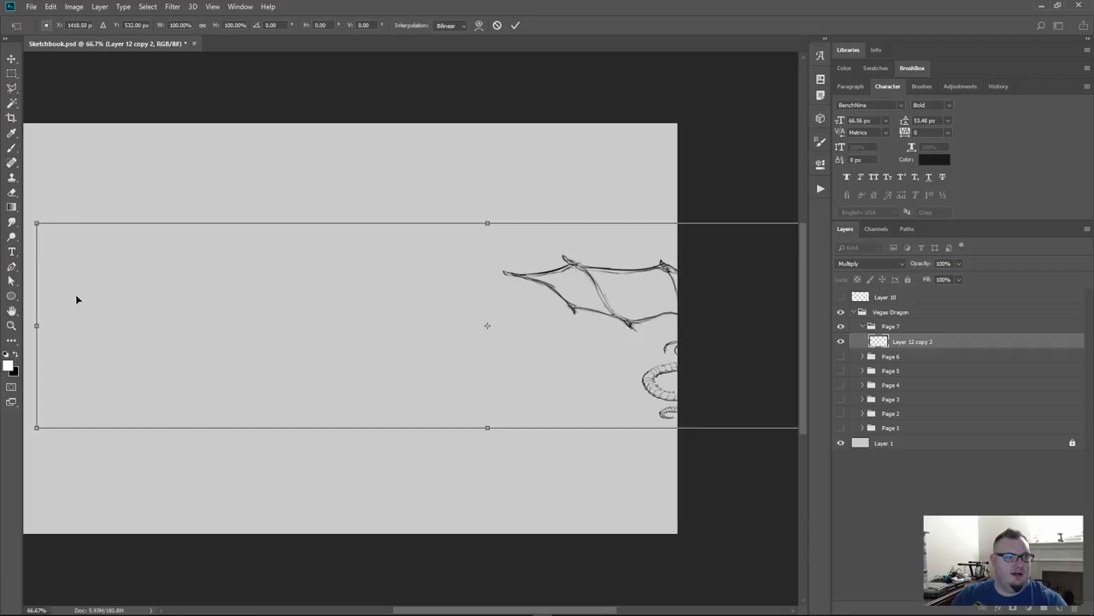
key(Escape)
scroll(411, 331, left, 3)
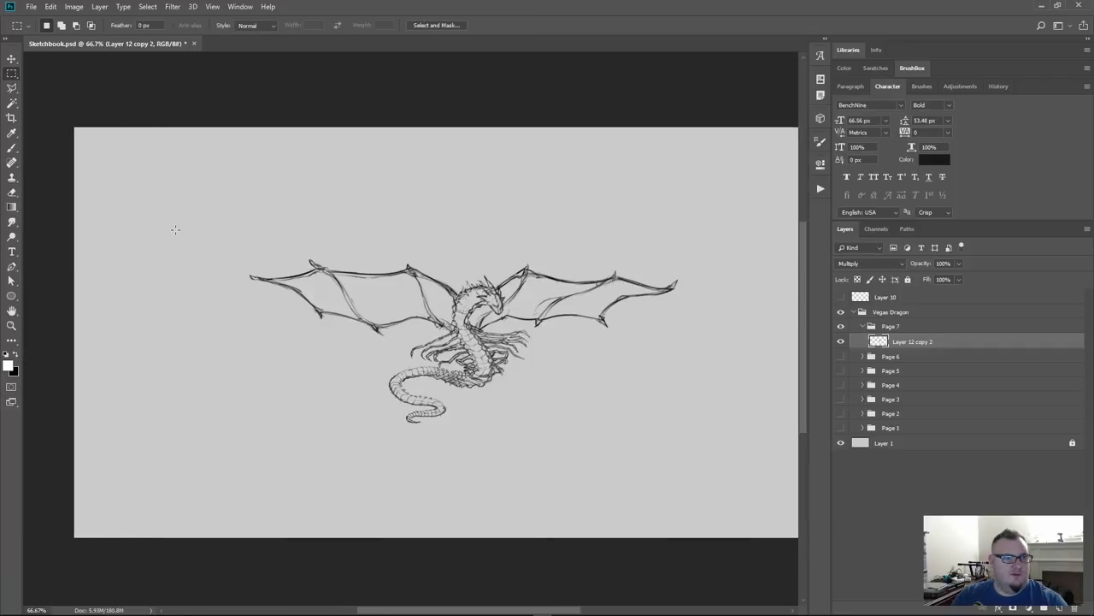
Step: Mask the line-art layer to a rectangle around the spread-wing dragon, apply the mask and check the layer's transform bounds
drag(209, 234, 740, 442)
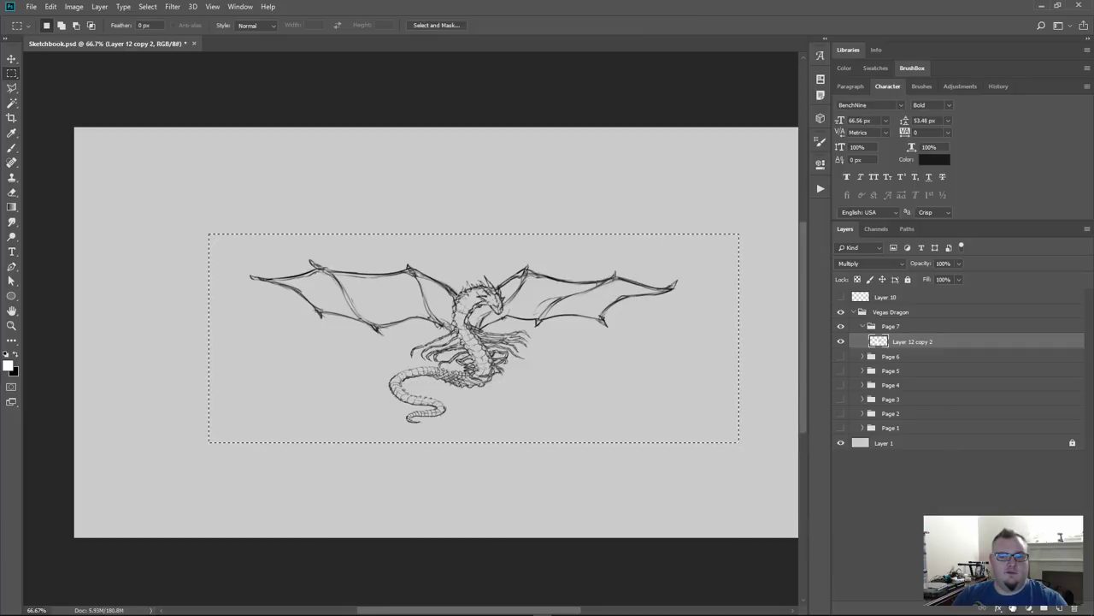
click(1013, 608)
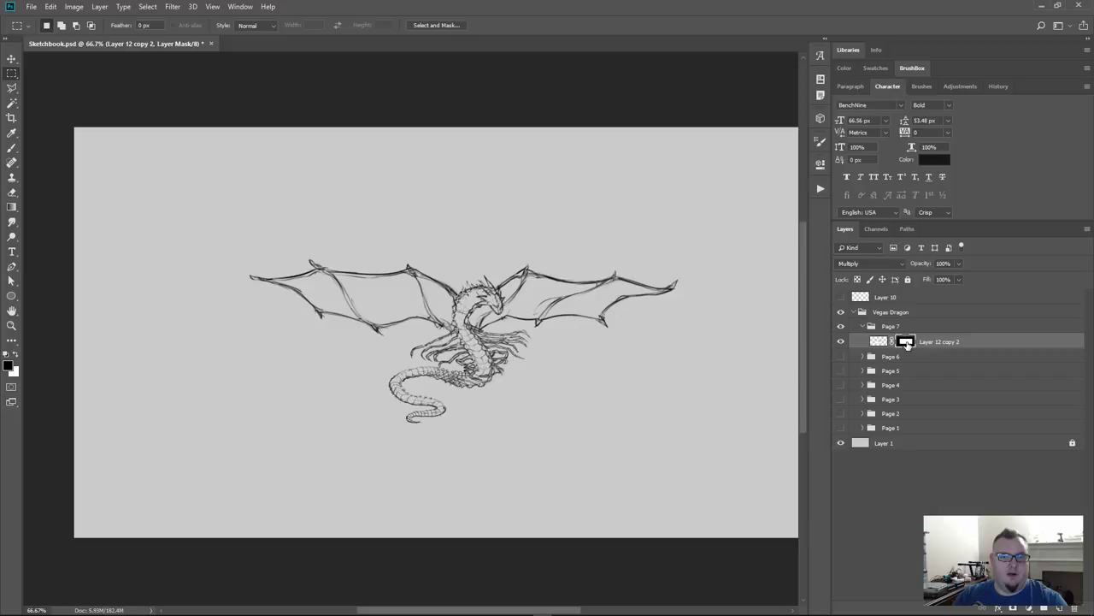
right_click(906, 342)
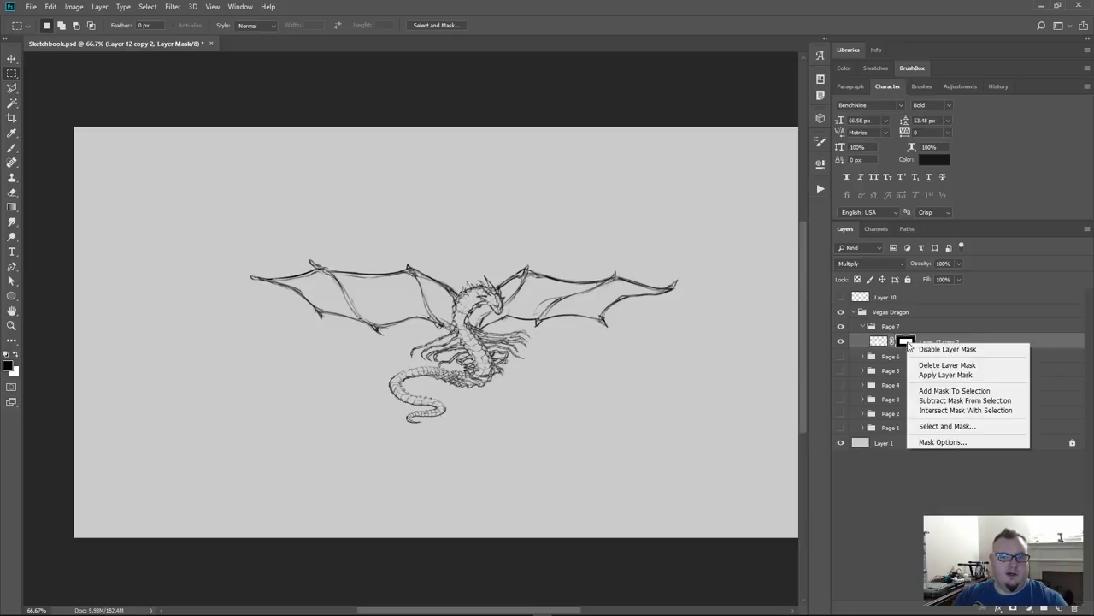
click(923, 374)
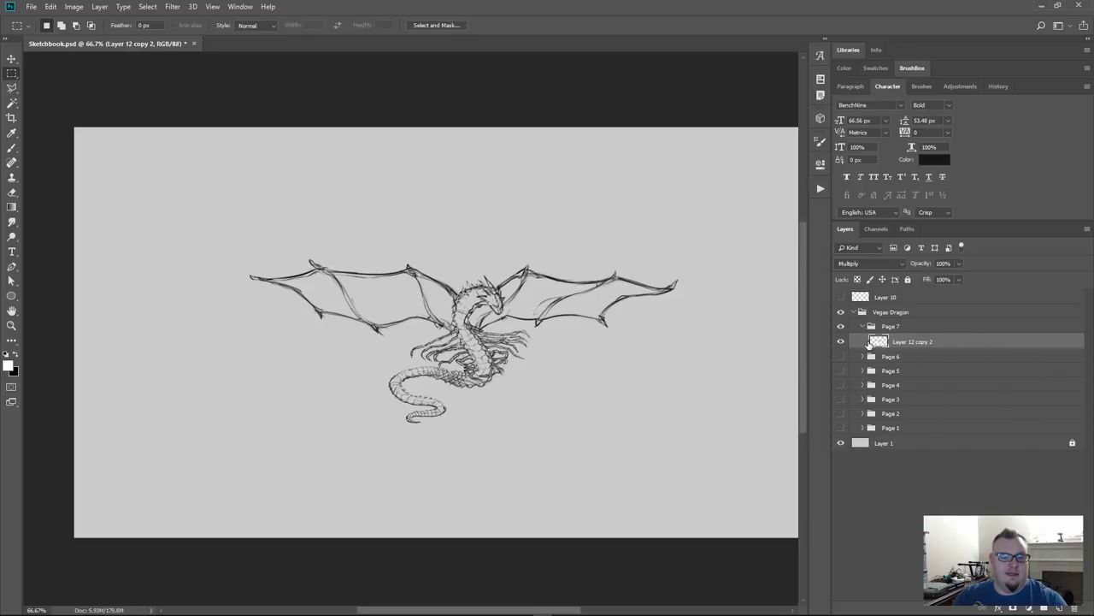
key(ctrl+t)
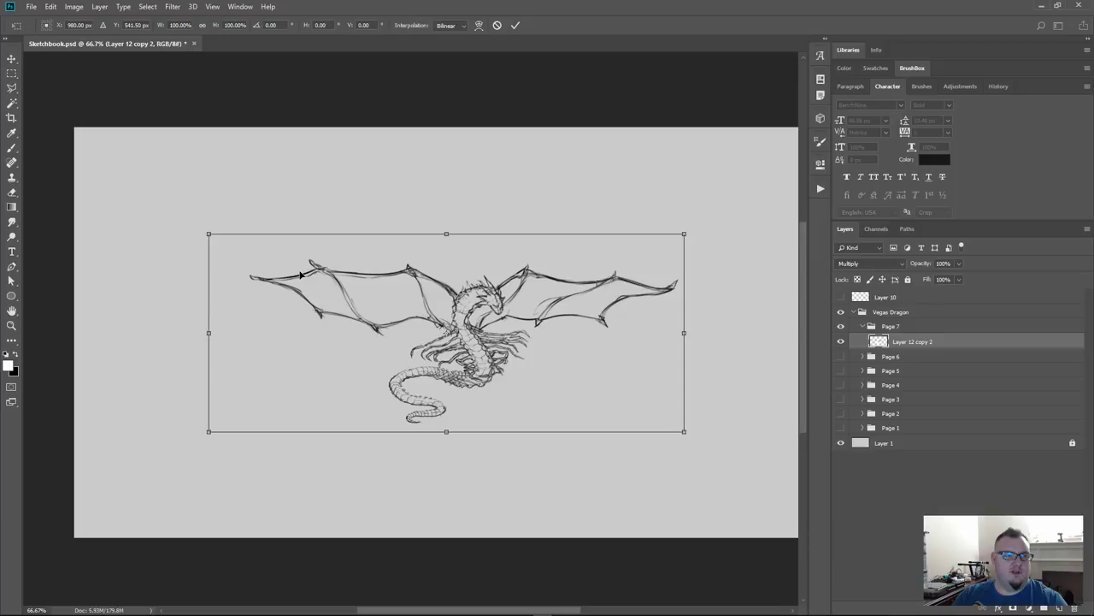
key(Return)
Step: Trim the line-art layer to a tighter rectangle at the dragon's wing tips and tail by applying another layer mask
key(m)
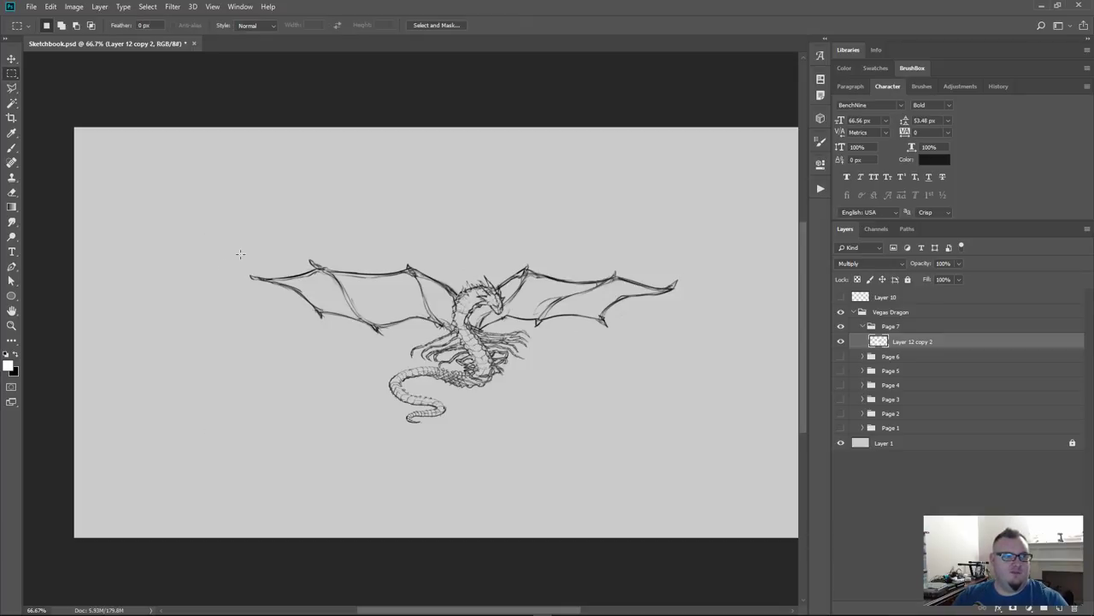
drag(237, 249, 682, 426)
drag(192, 201, 247, 503)
drag(204, 200, 687, 257)
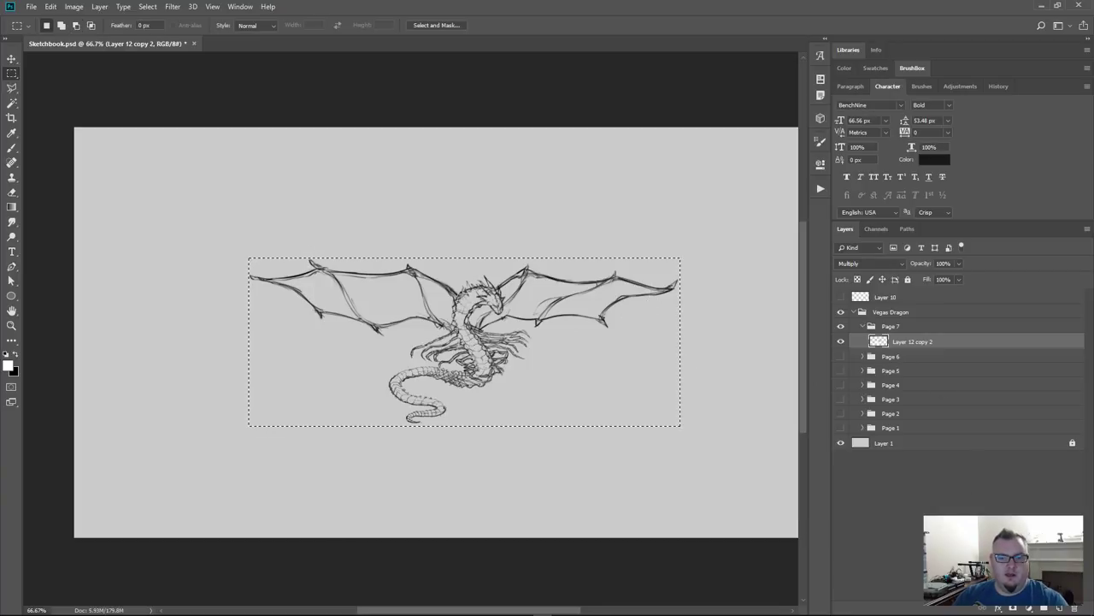
click(1013, 608)
right_click(909, 347)
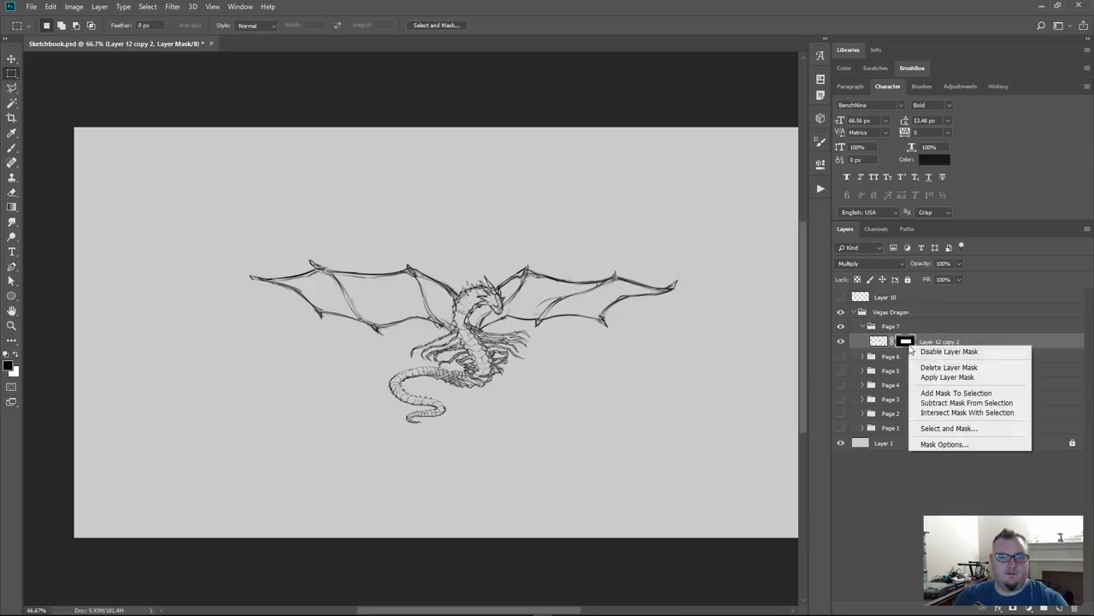
click(941, 379)
Step: Move the dragon sketch to the centre of the canvas, at X 960.50 px and Y 540.00 px
key(ctrl+t)
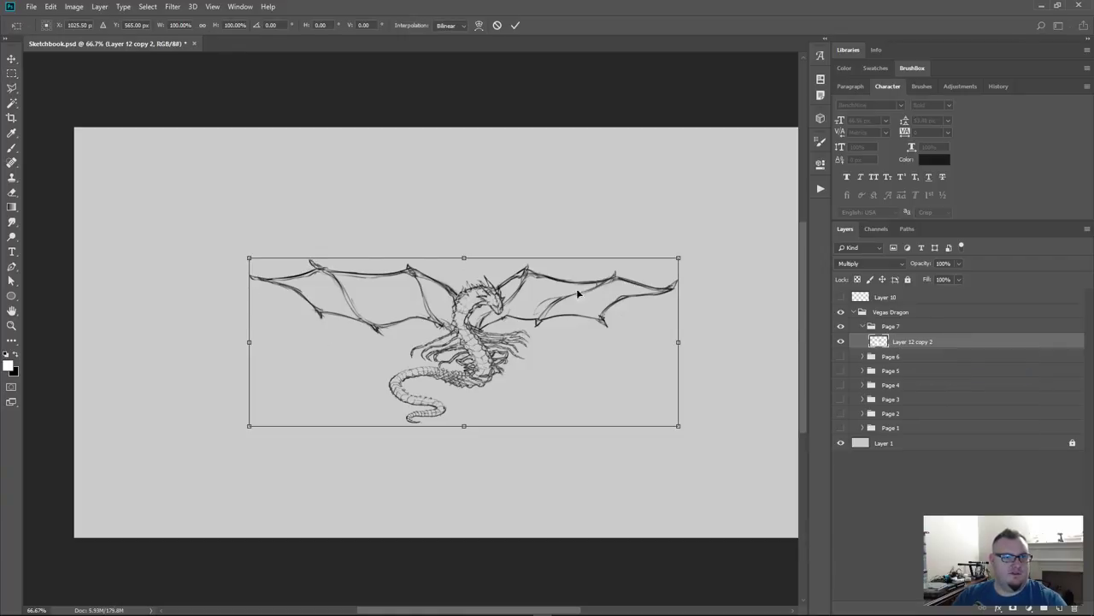
drag(525, 327, 501, 314)
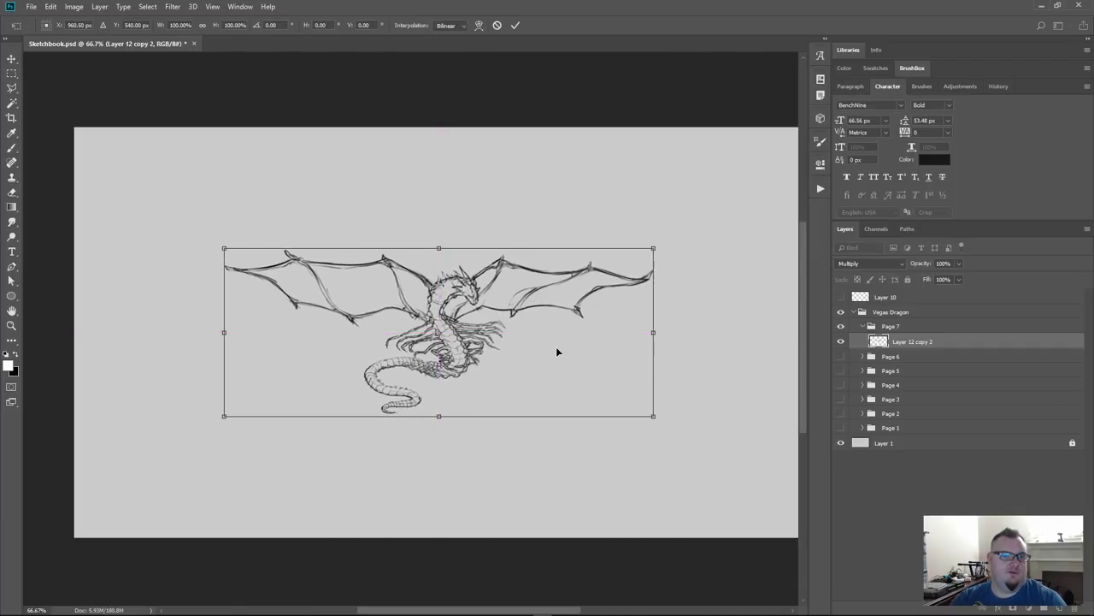
key(Return)
Step: Scale the dragon sketch up proportionally until its wings span almost the full canvas width
drag(580, 333, 545, 362)
key(ctrl+t)
drag(622, 270, 725, 203)
key(Return)
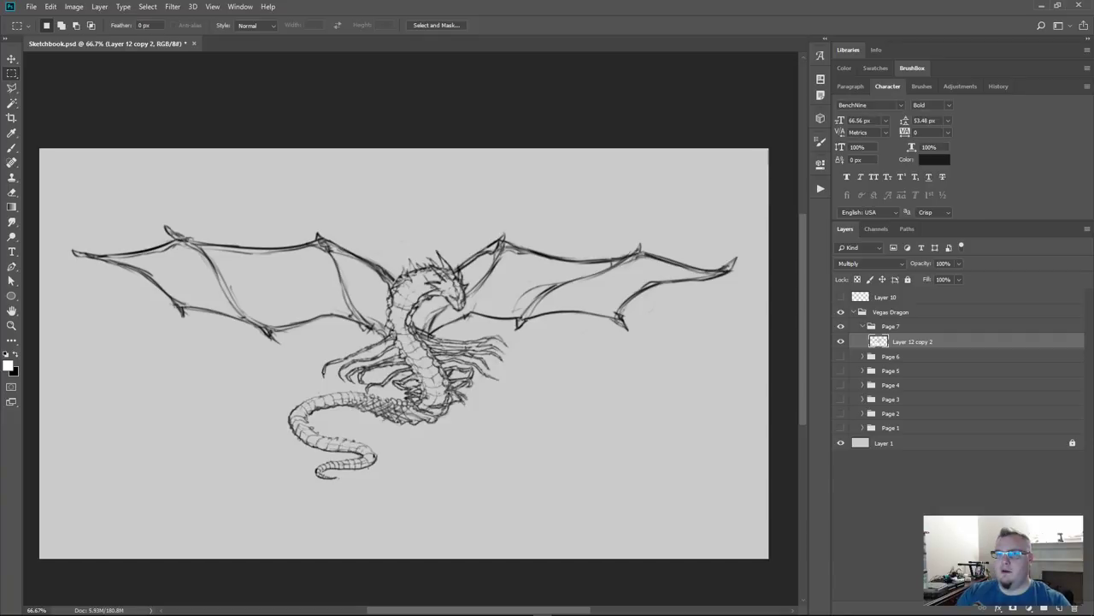
mouse_move(576, 231)
mouse_down()
mouse_move(606, 245)
mouse_move(587, 239)
mouse_up()
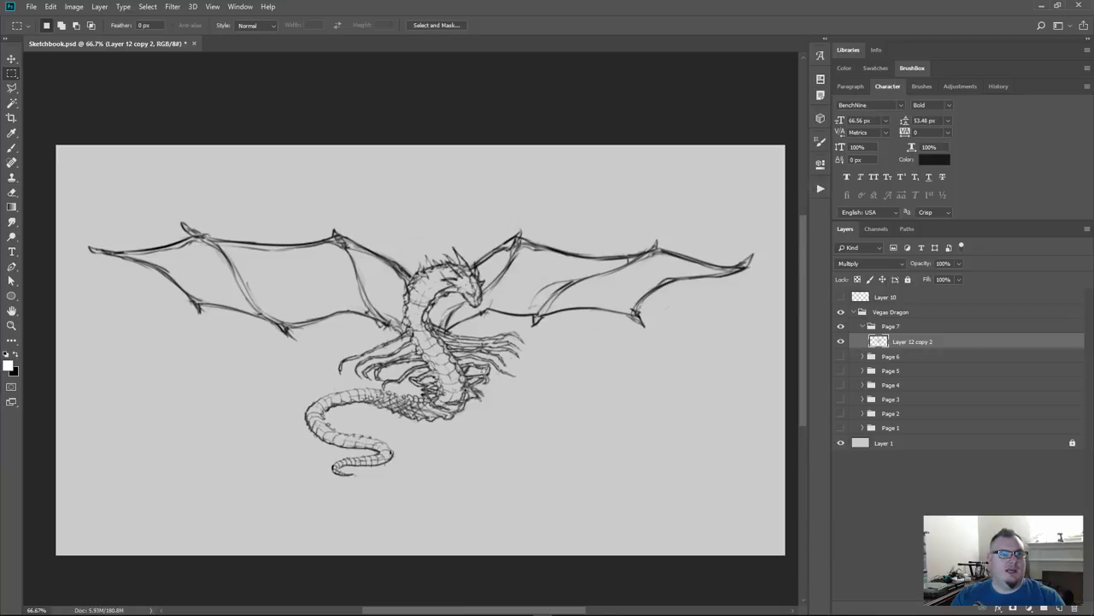
Step: Try the Convert Layer to Photo Blue Pencil action on the dragon line-art layer and discard the extra layer
click(821, 190)
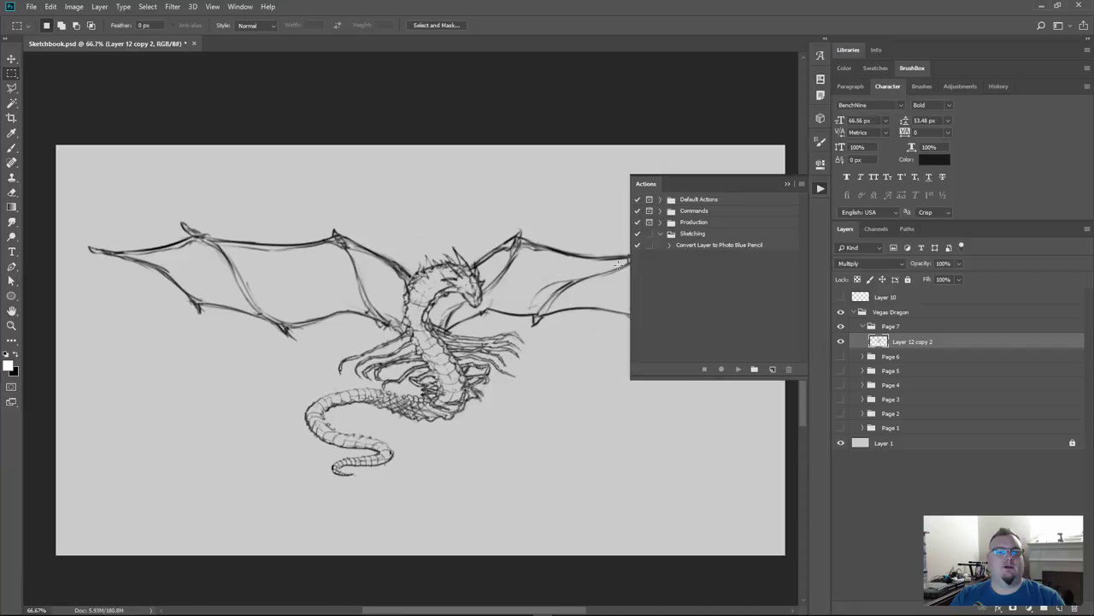
click(694, 247)
click(739, 369)
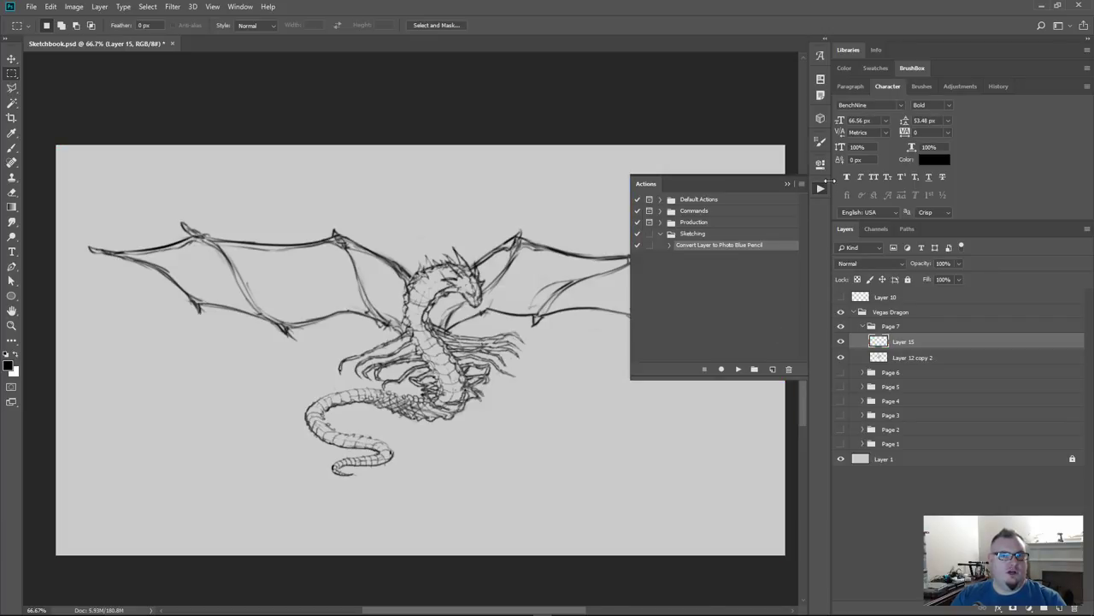
click(821, 187)
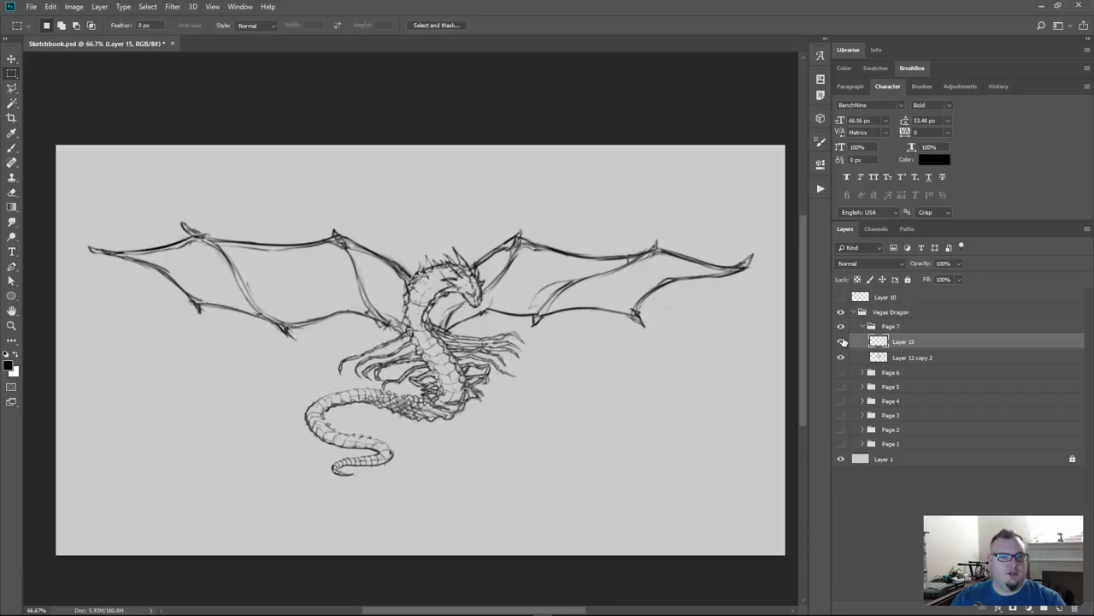
drag(904, 349, 1072, 608)
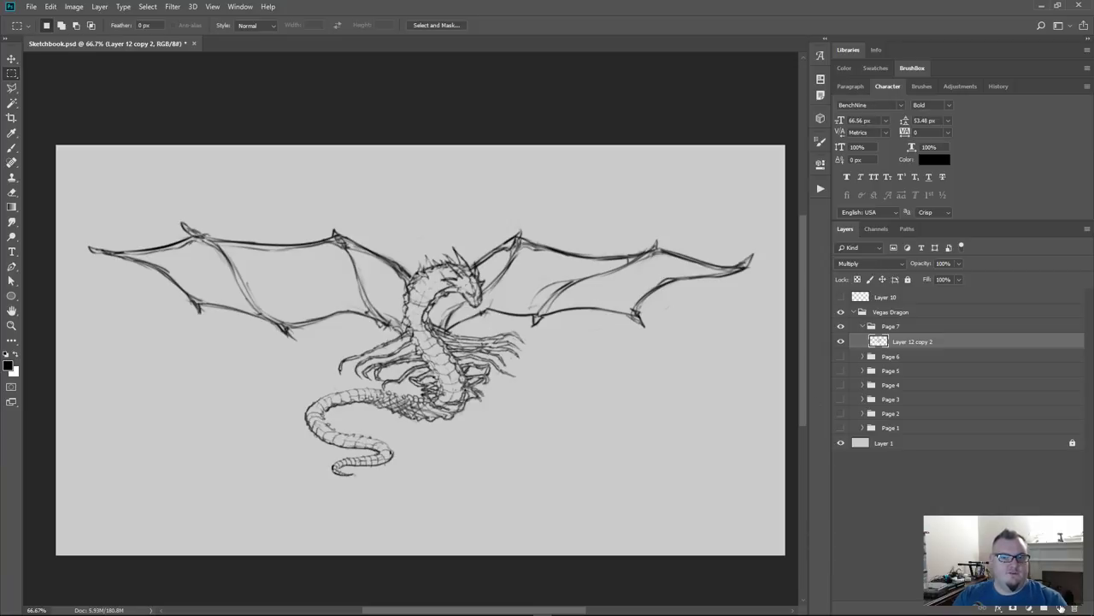
Step: Try merging the dragon line art with a new empty layer beneath it, and undo the merge
key(ctrl+z)
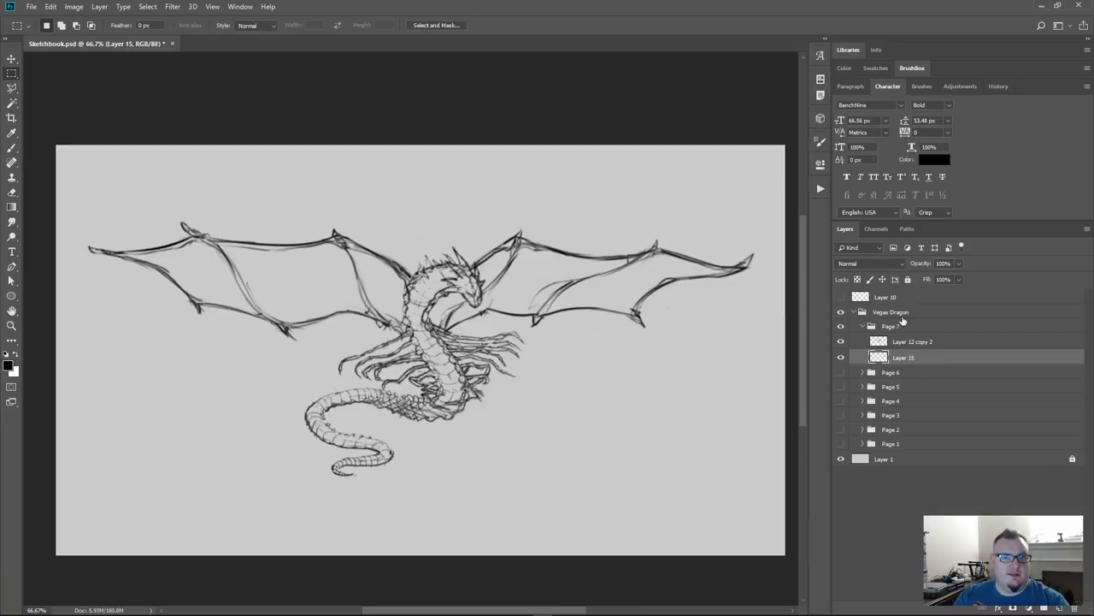
click(908, 343)
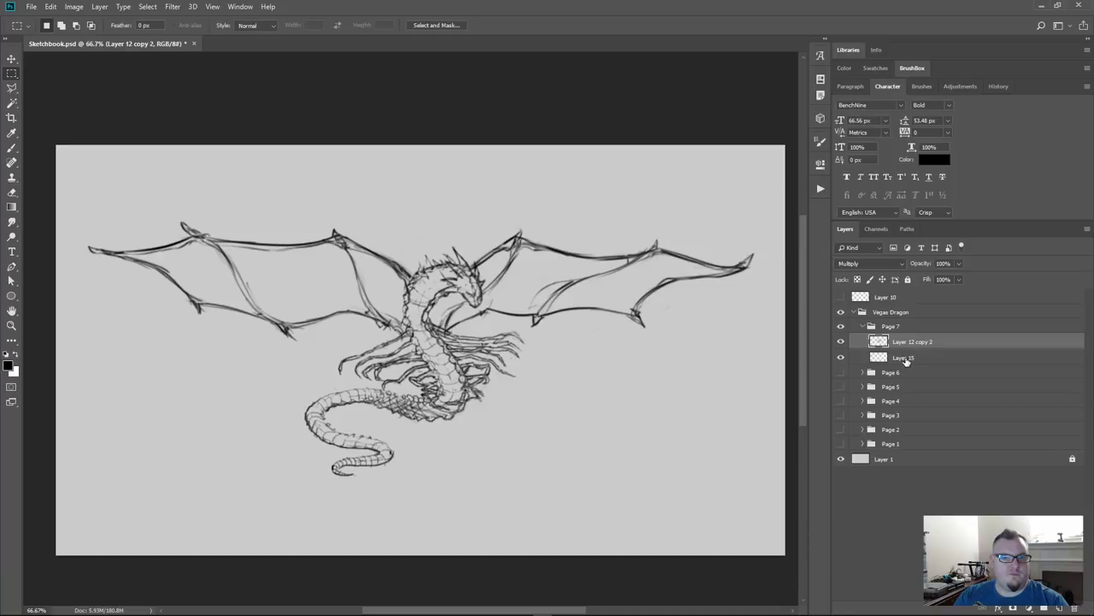
shift+click(908, 356)
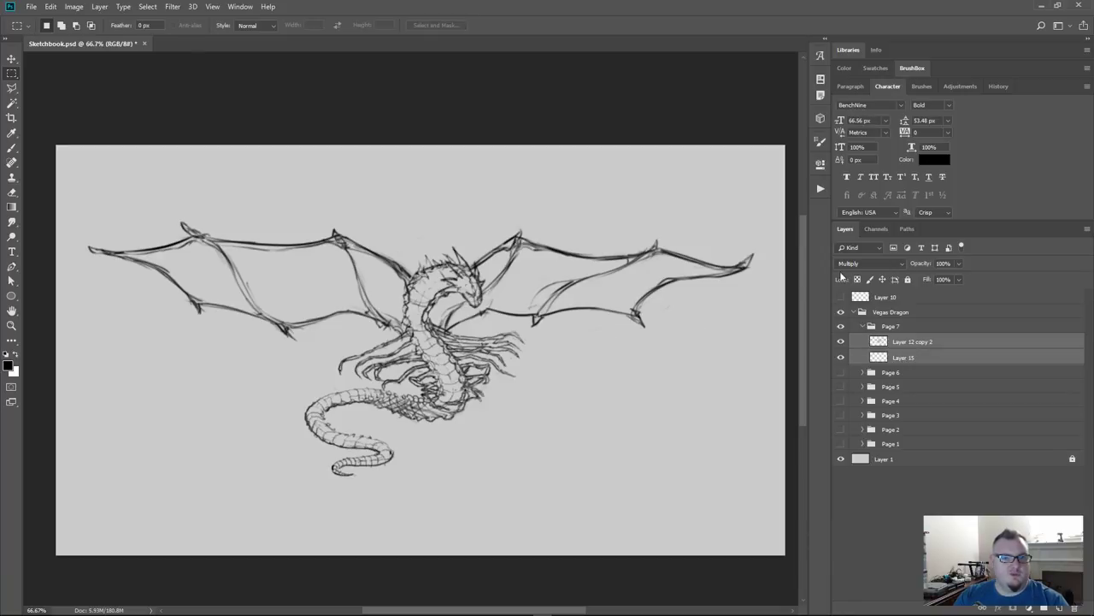
key(ctrl+e)
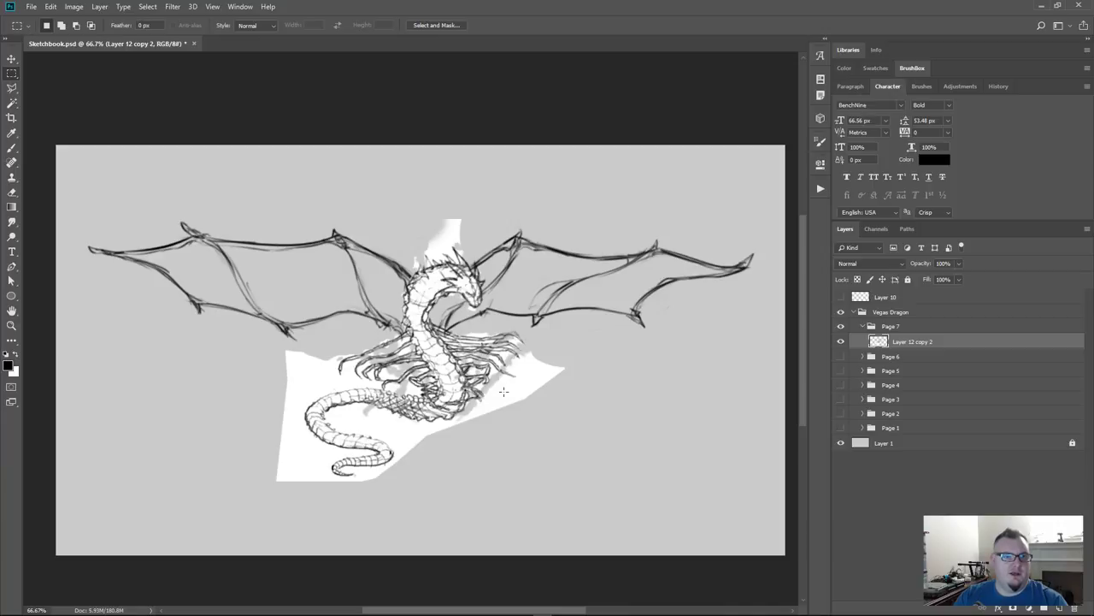
key(ctrl+z)
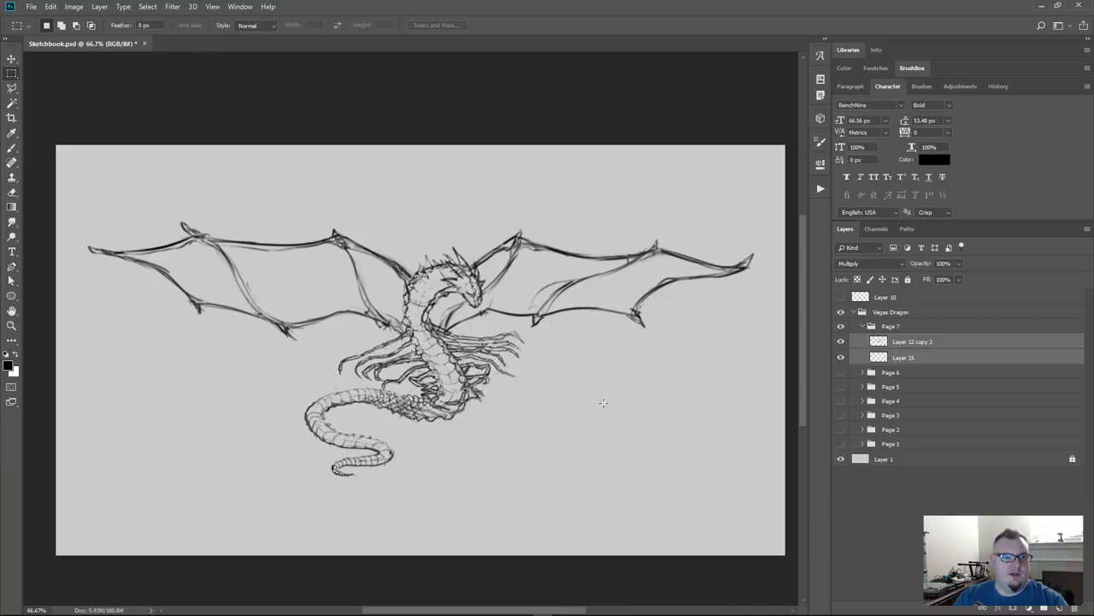
Step: Fill the empty layer beneath the line art with the grey sampled from the background Layer 1
click(929, 358)
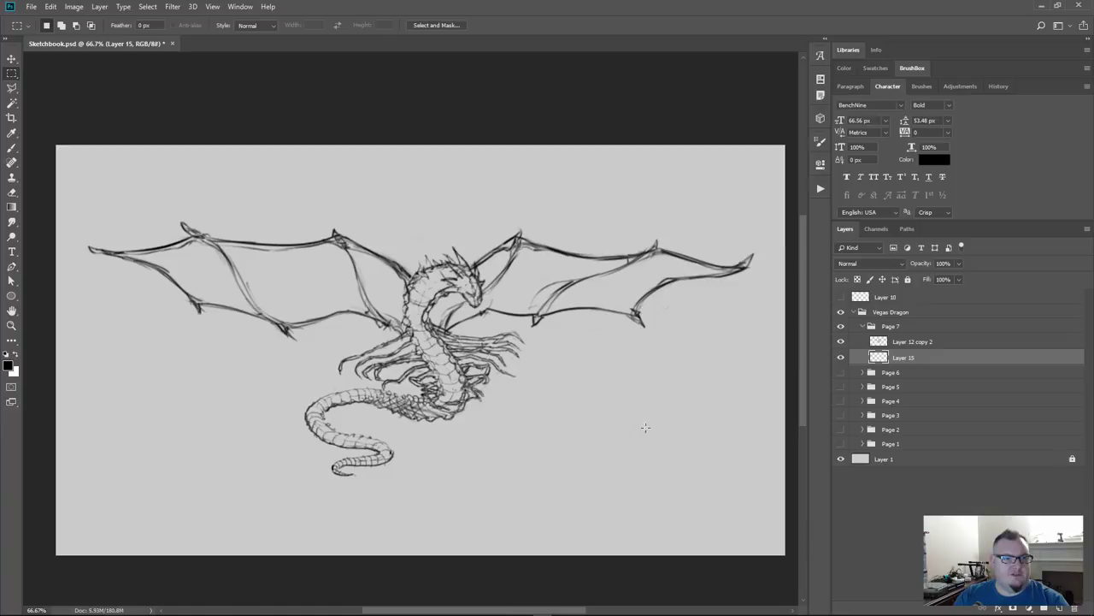
key(g)
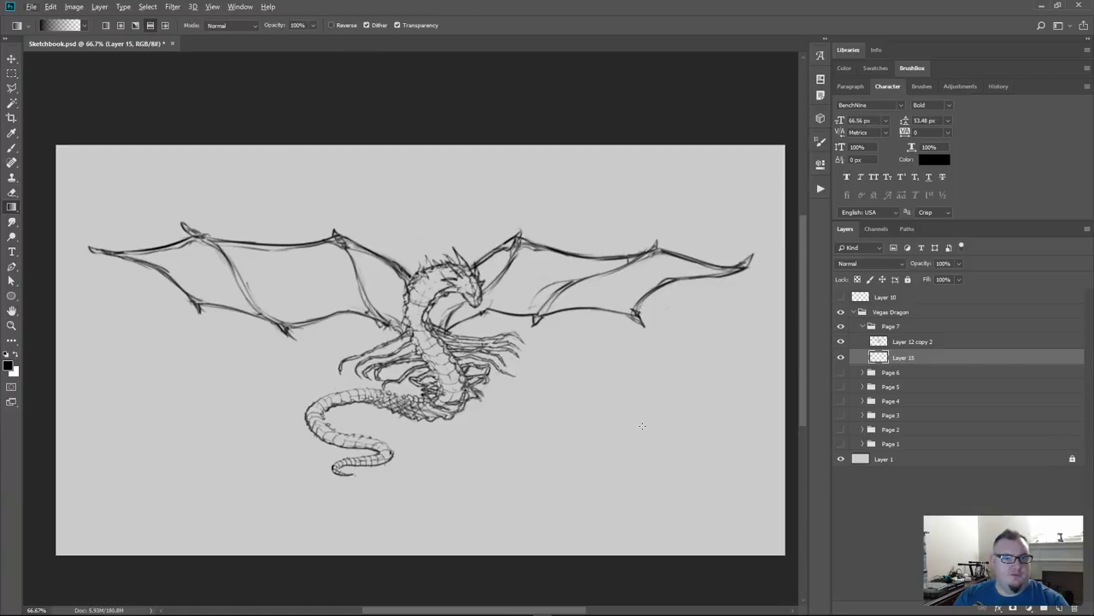
click(884, 457)
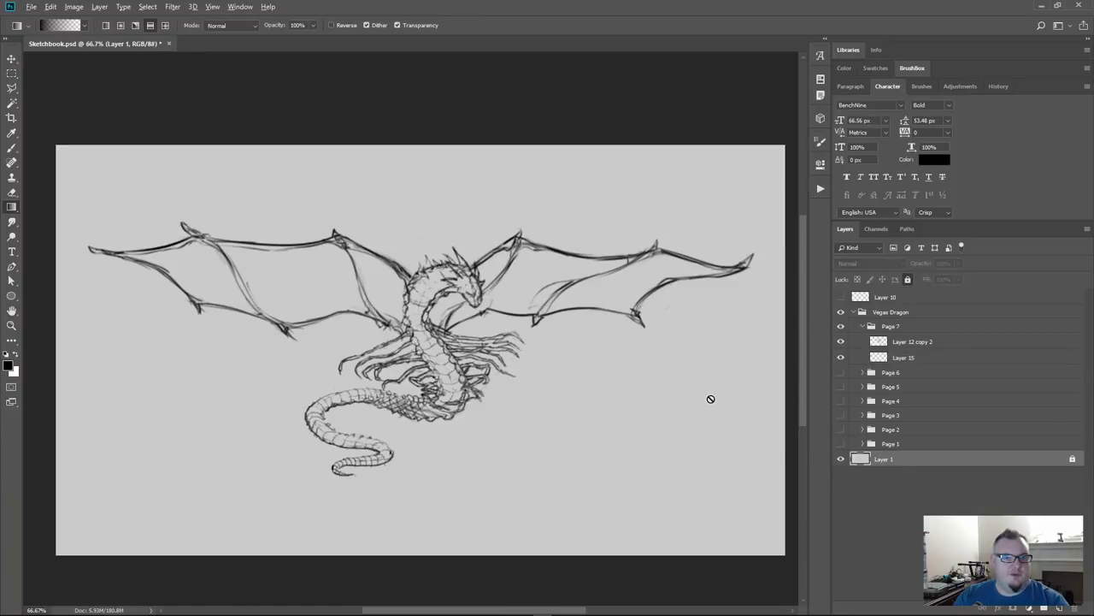
alt+click(605, 439)
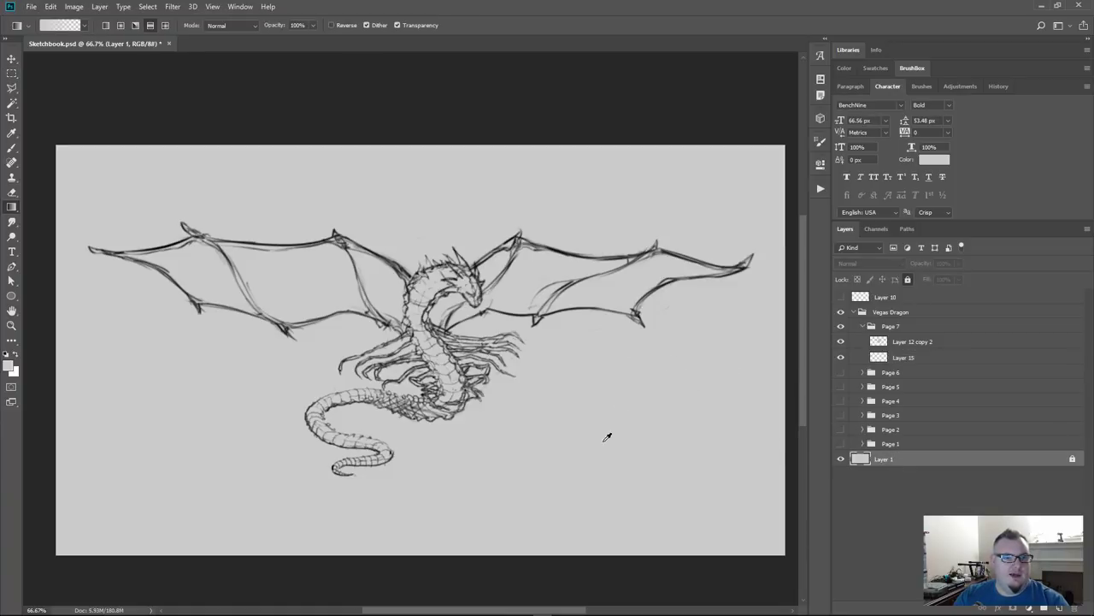
click(946, 358)
key(shift+g)
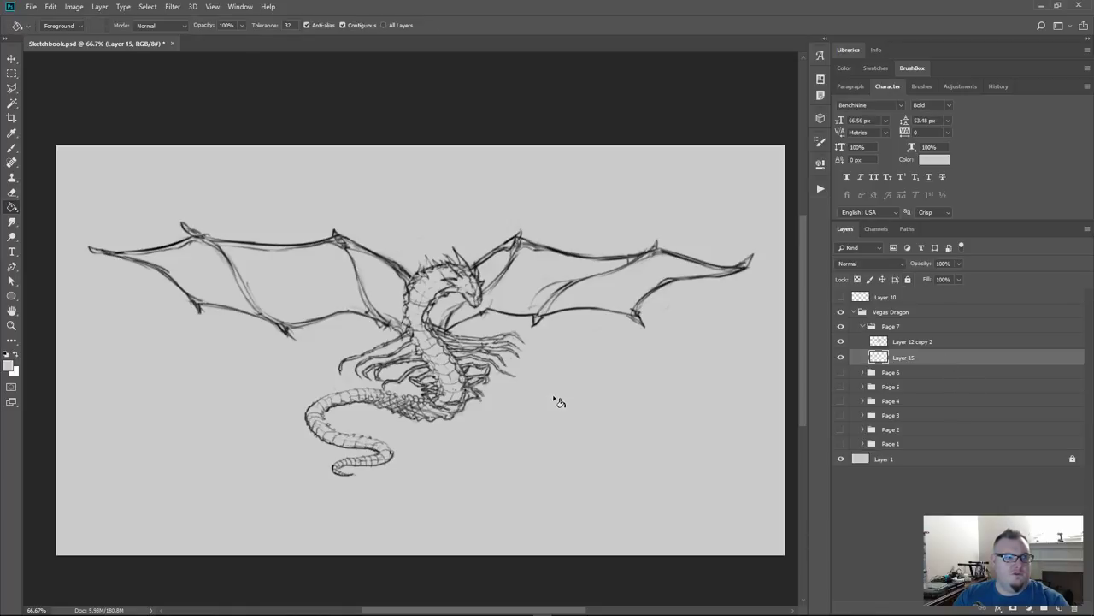
click(562, 400)
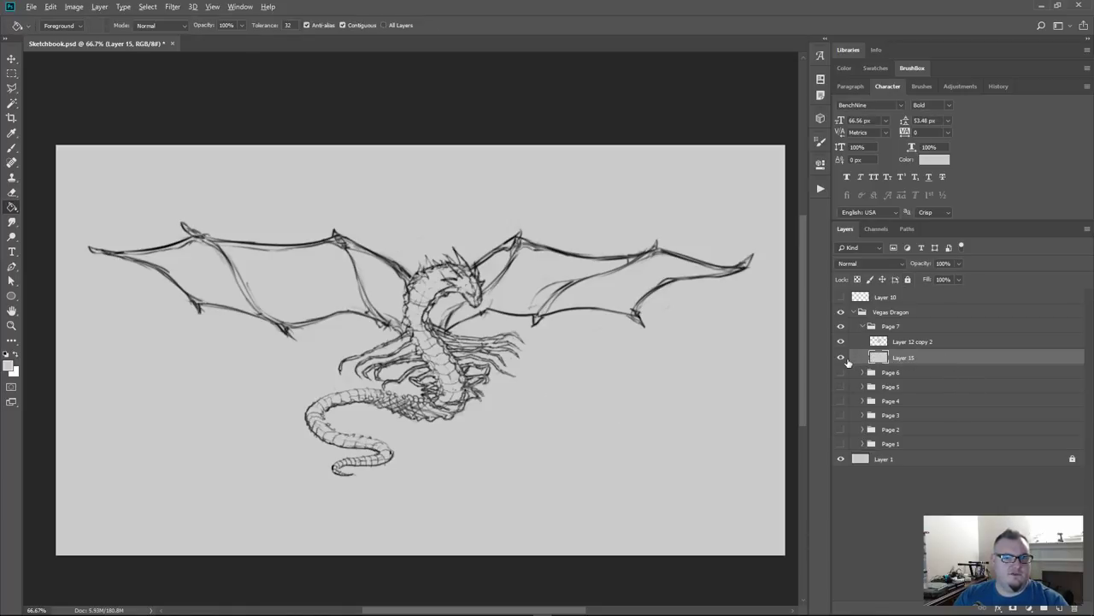
Step: Merge the line art with the grey fill layer and check the merged layer by toggling its visibility
alt+click(842, 358)
alt+click(842, 358)
key(Delete)
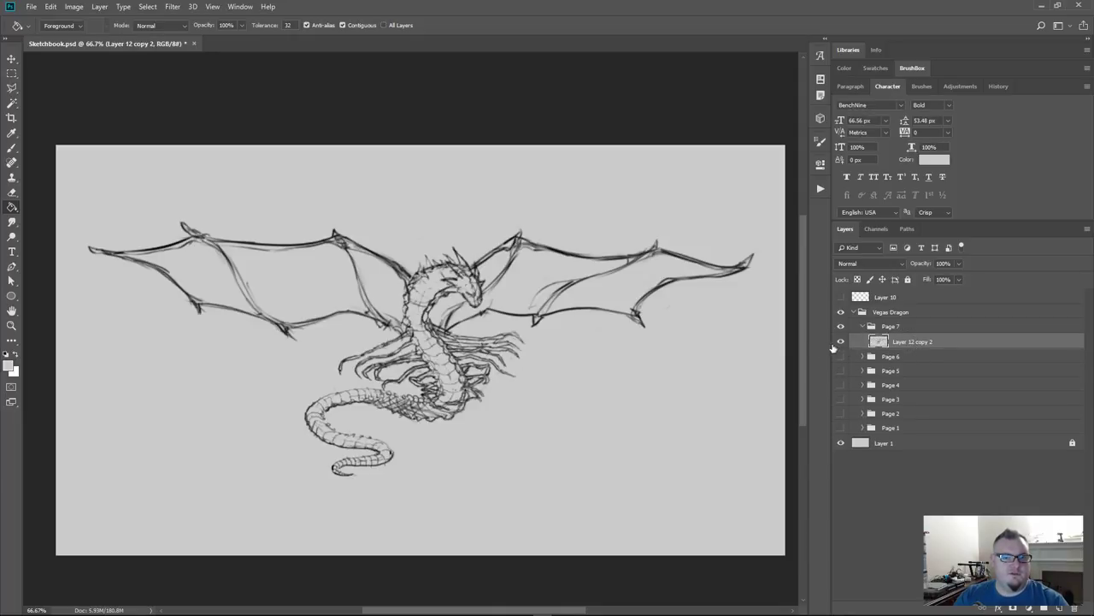
click(841, 342)
click(841, 342)
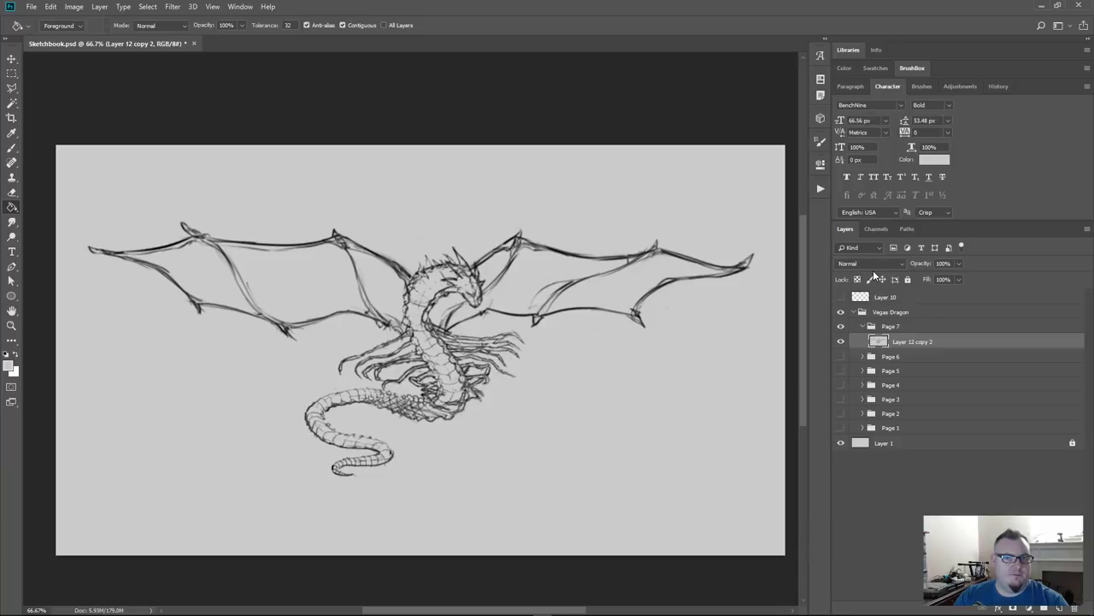
Step: Try the Convert Layer to Photo Blue Pencil action on the merged layer, both inside Page 7 and at the top of the layer stack
click(819, 188)
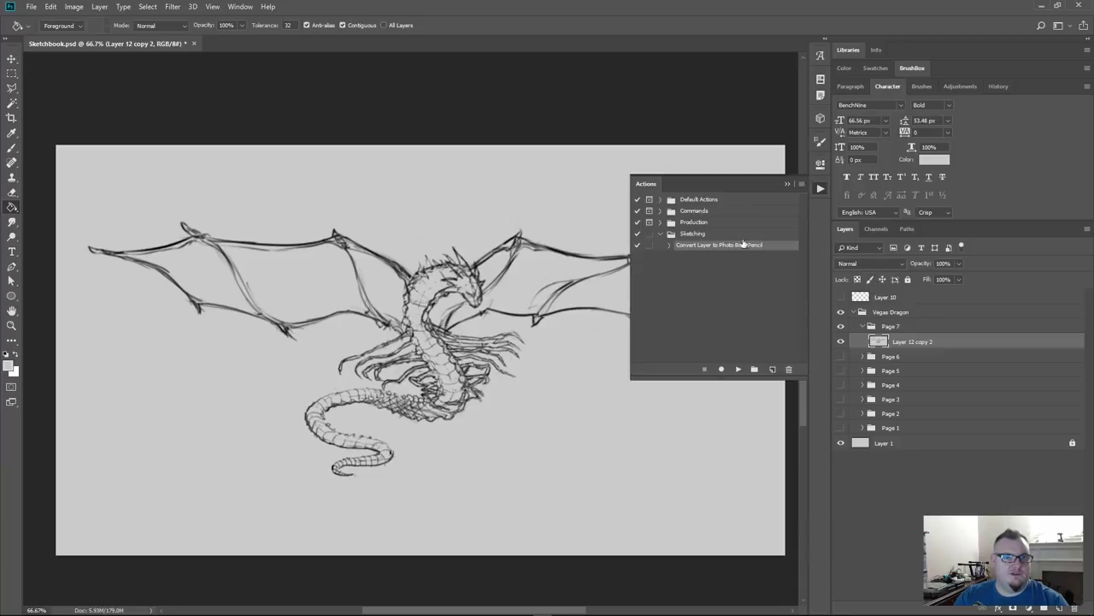
click(739, 369)
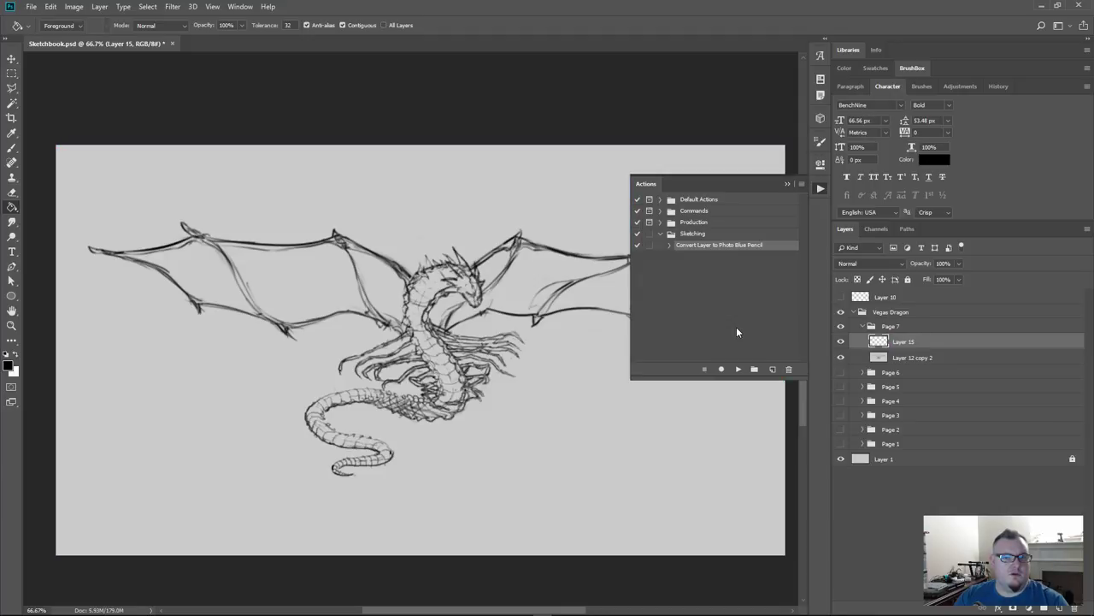
drag(921, 336, 903, 298)
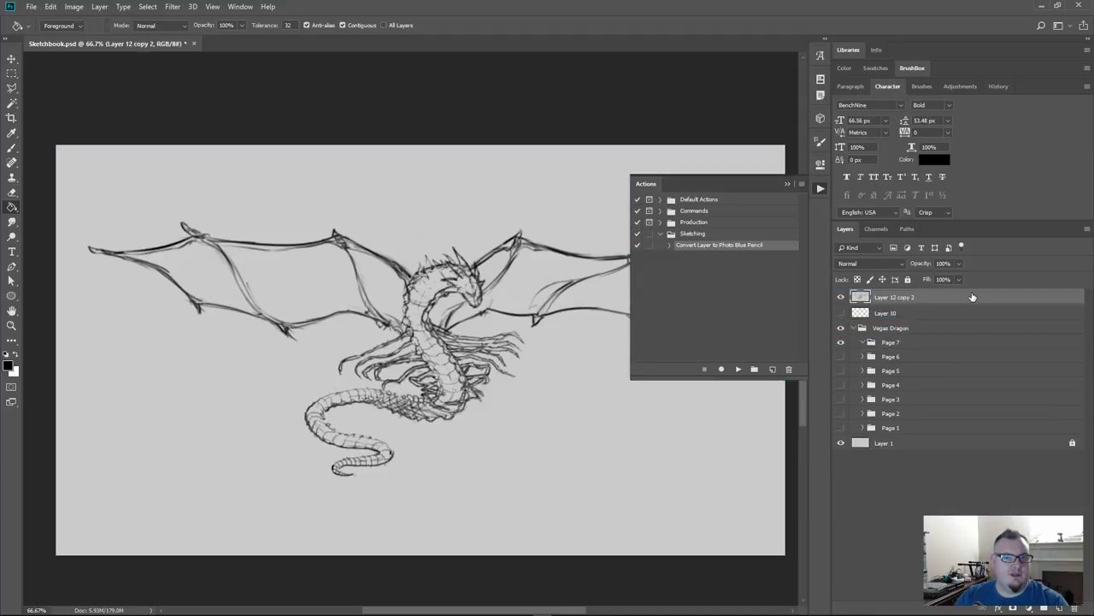
click(739, 369)
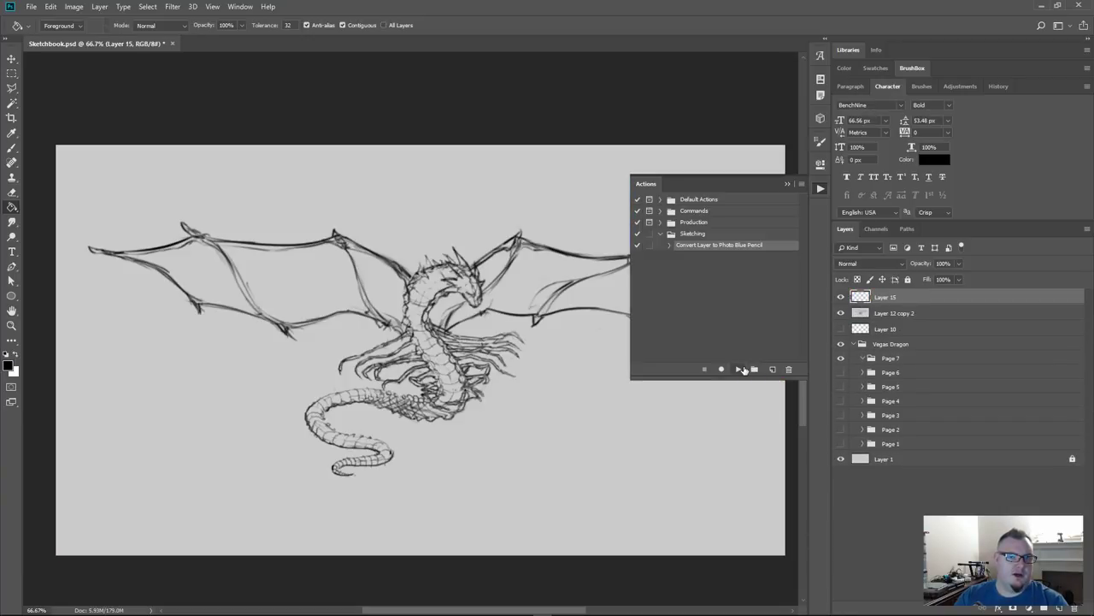
click(820, 188)
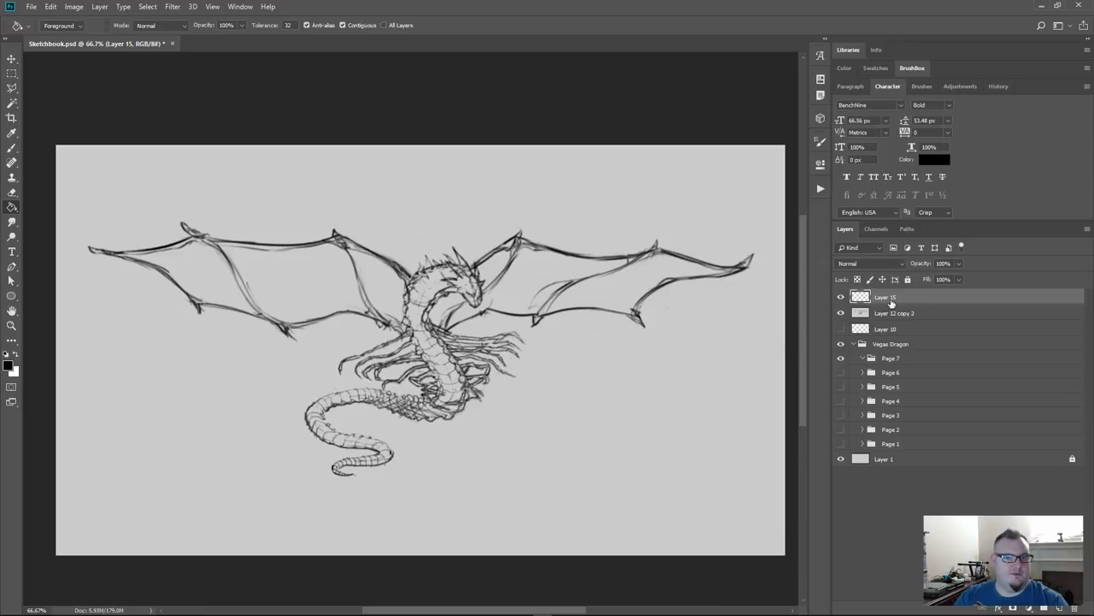
Step: Undo back to the separate line-art and grey fill layers in Page 7 and delete the grey fill layer
mouse_move(893, 300)
mouse_down()
mouse_move(909, 345)
mouse_move(913, 294)
mouse_up()
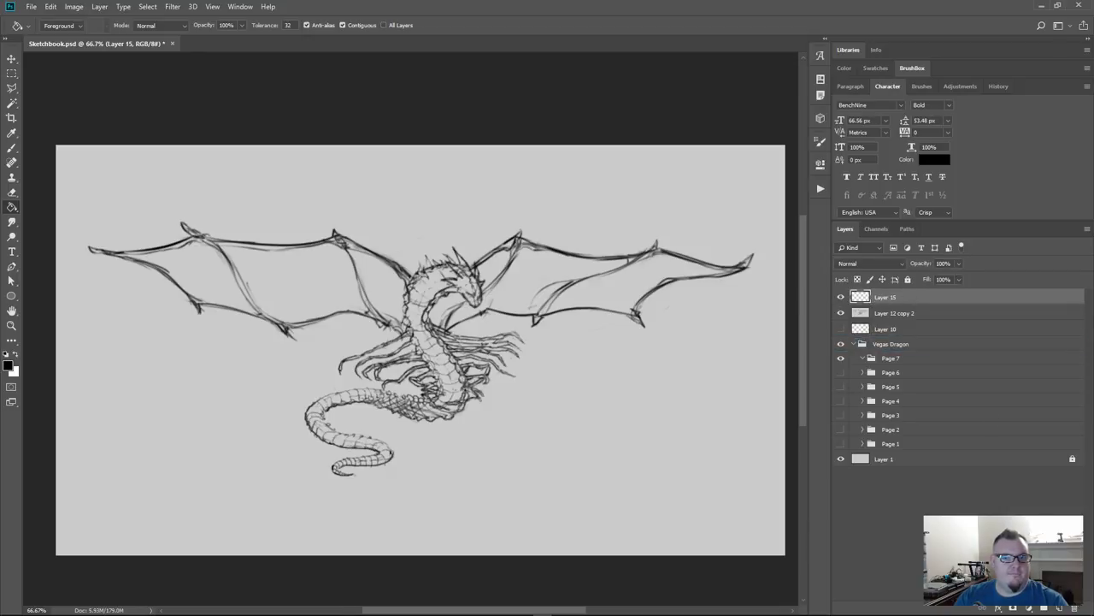
click(1075, 608)
click(568, 234)
key(ctrl+z)
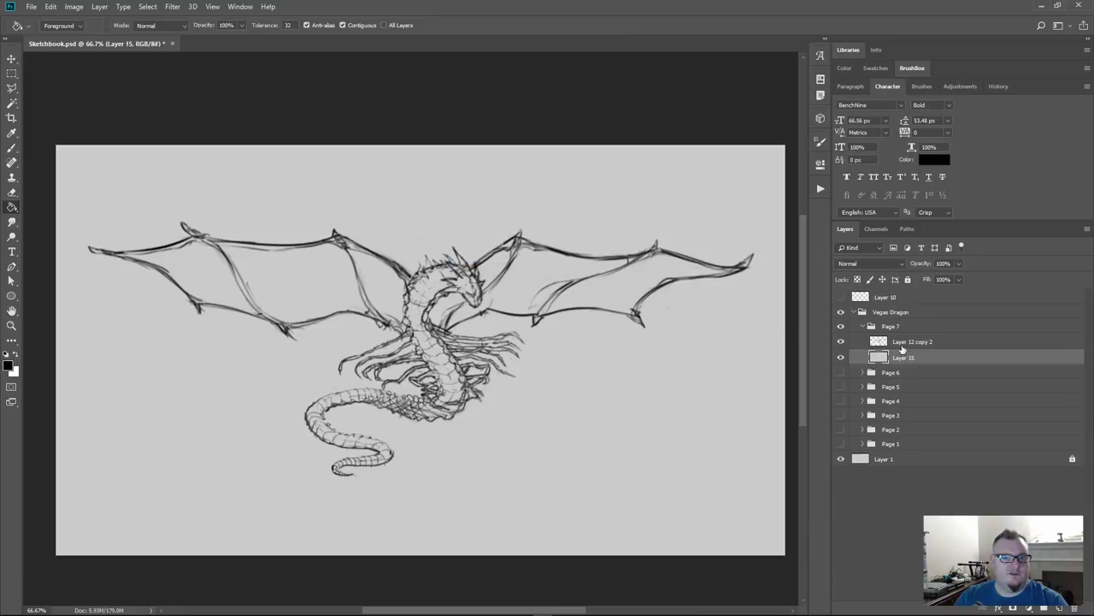
drag(906, 360, 1074, 608)
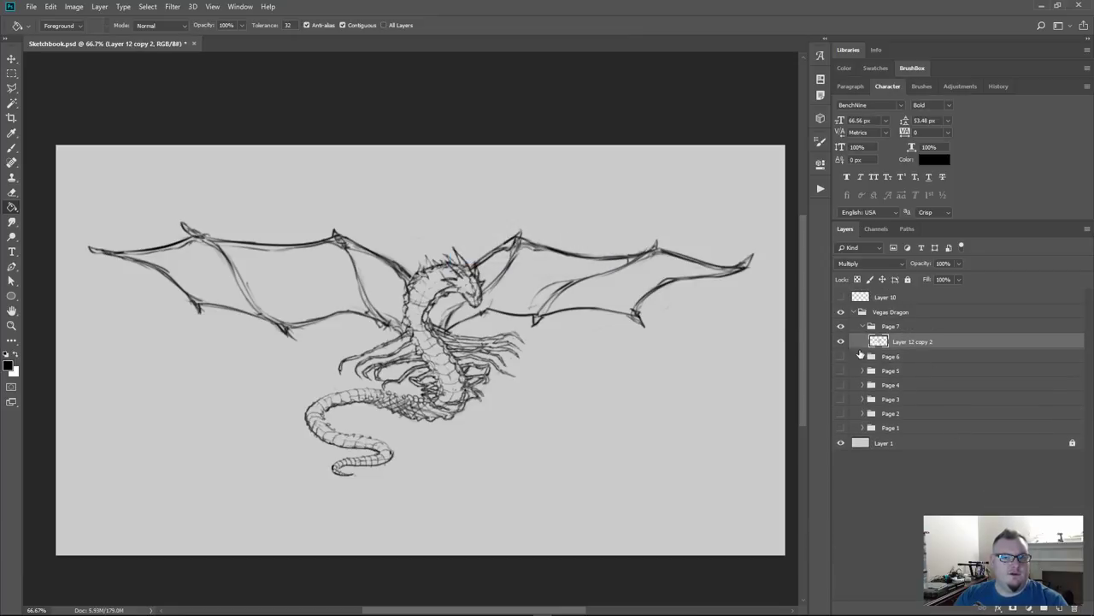
Step: Isolate the line-art layer, select its white areas by Color Range with Fuzziness 50, delete them and clear the selection
alt+click(845, 343)
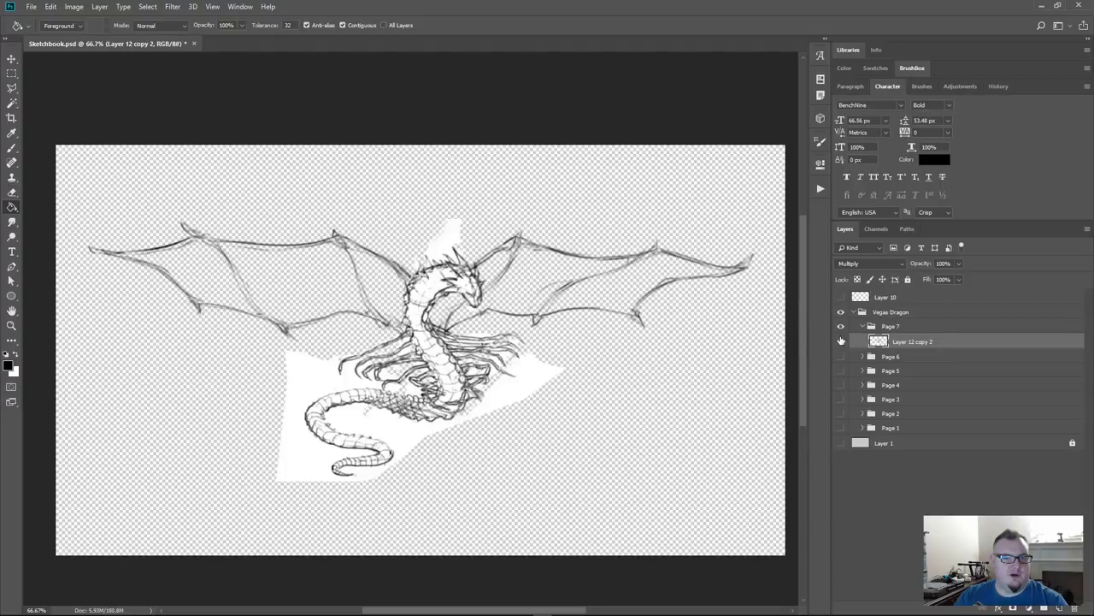
click(148, 7)
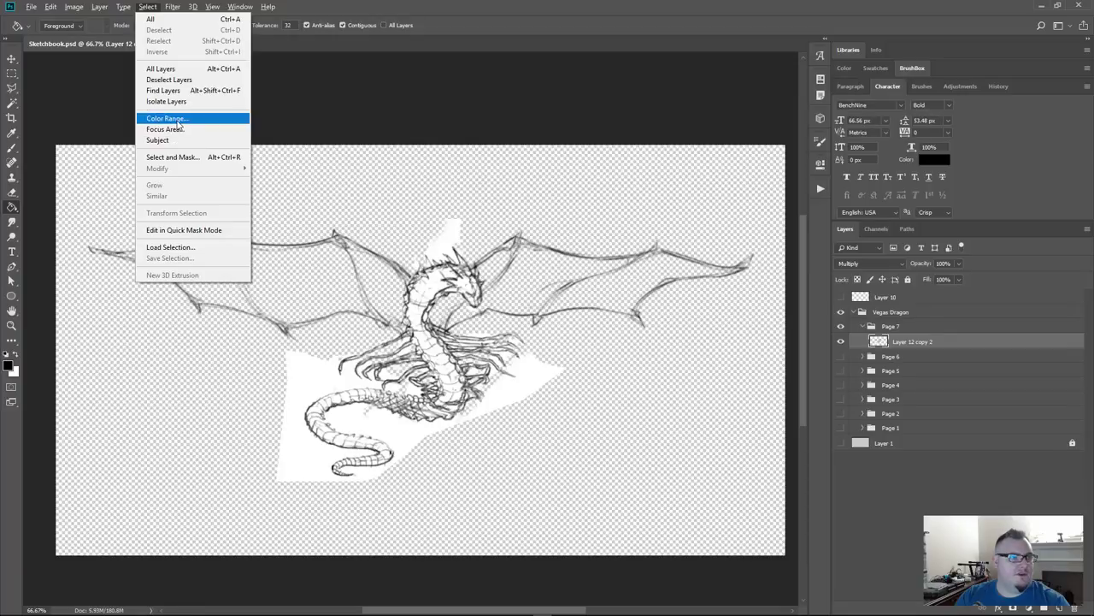
click(175, 119)
click(452, 240)
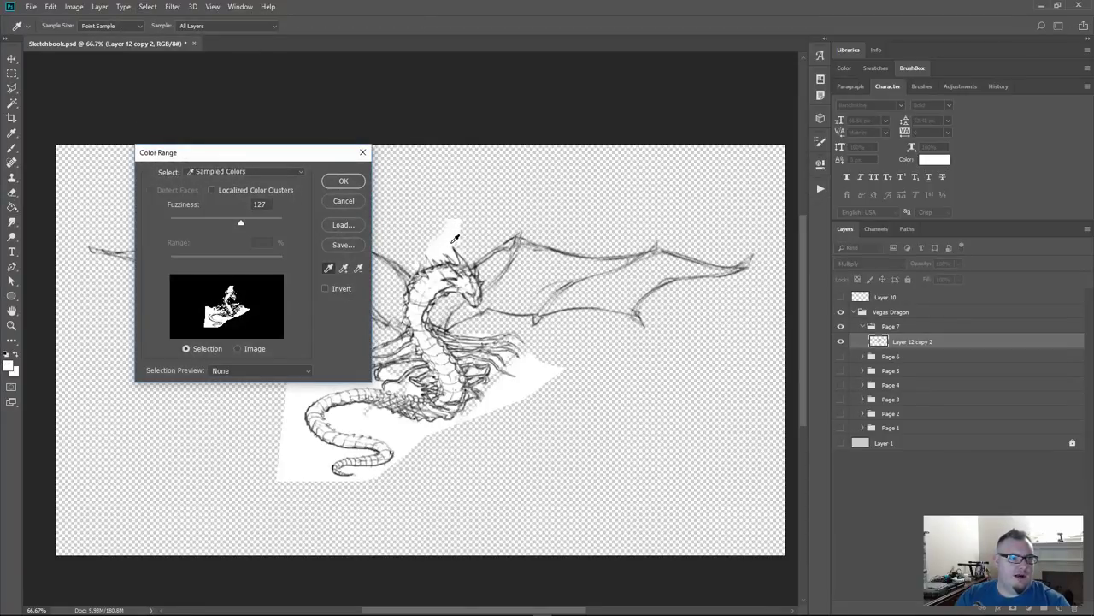
drag(240, 220, 201, 221)
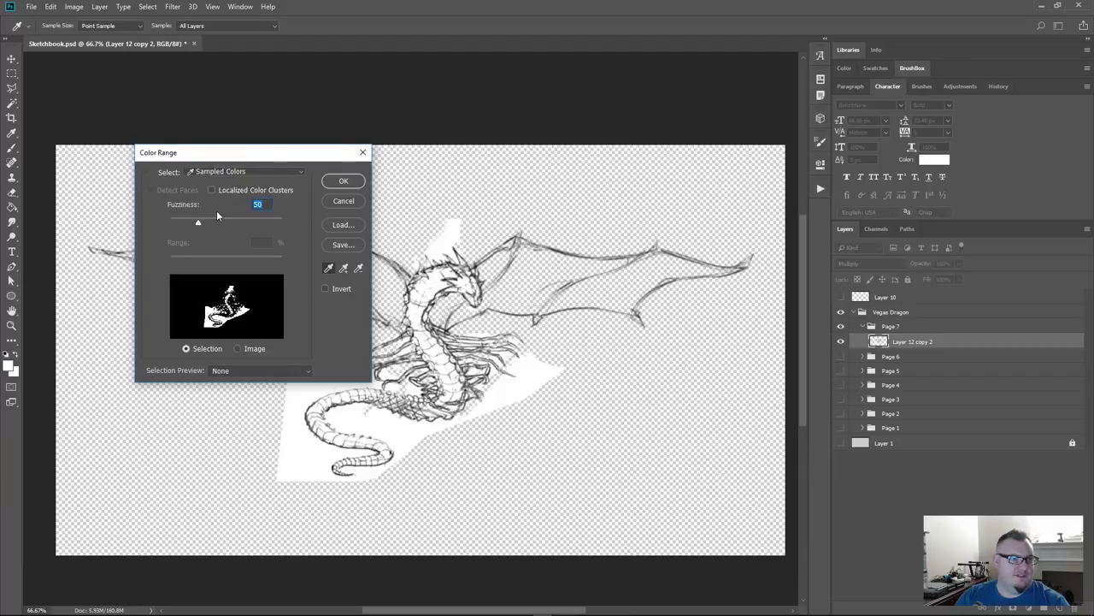
click(343, 181)
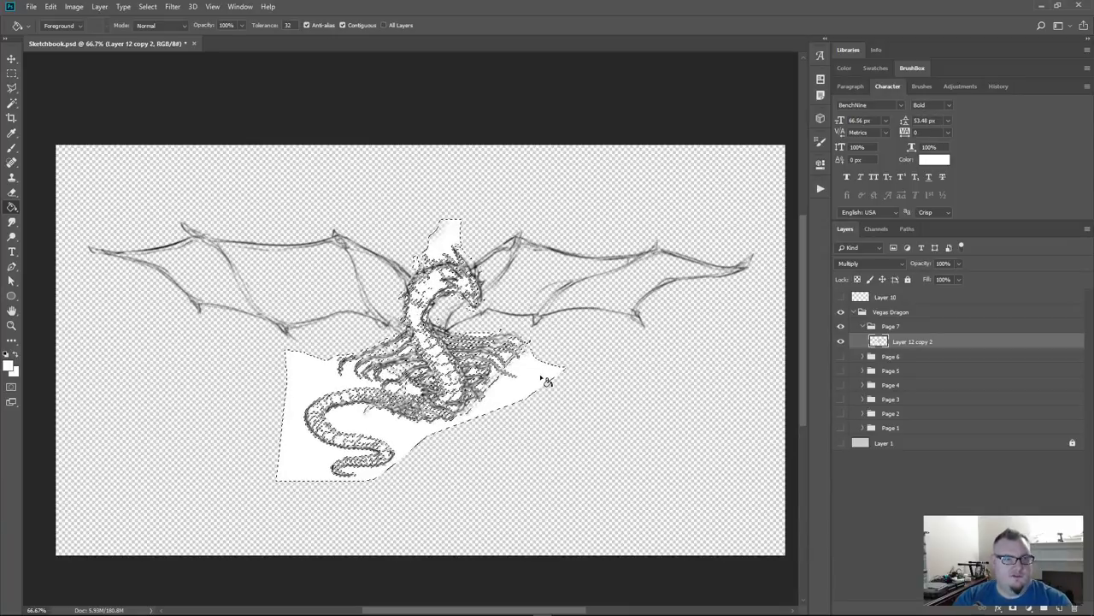
key(Delete)
key(ctrl+d)
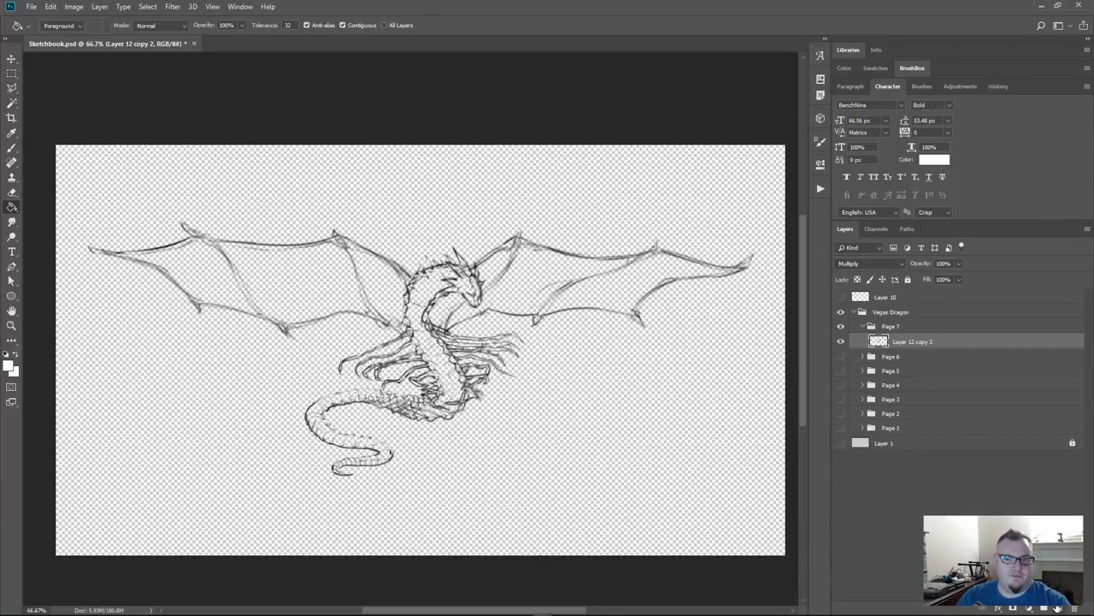
Step: Show all layers again, duplicate the line-art layer, hide the original and run the Convert Layer to Photo Blue Pencil action on the copy
alt+click(837, 344)
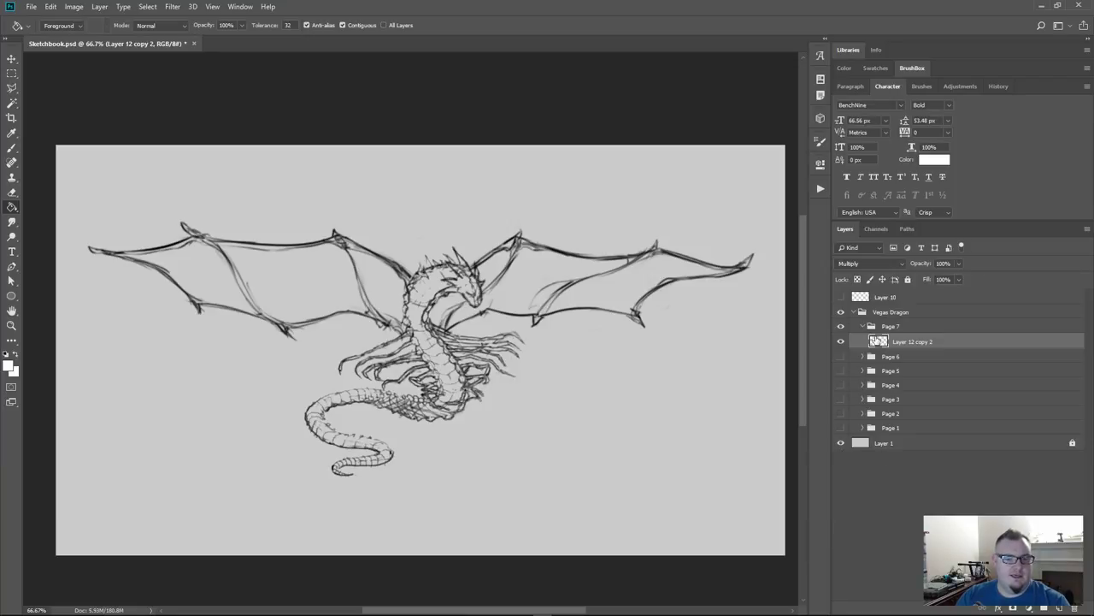
key(ctrl+j)
click(841, 358)
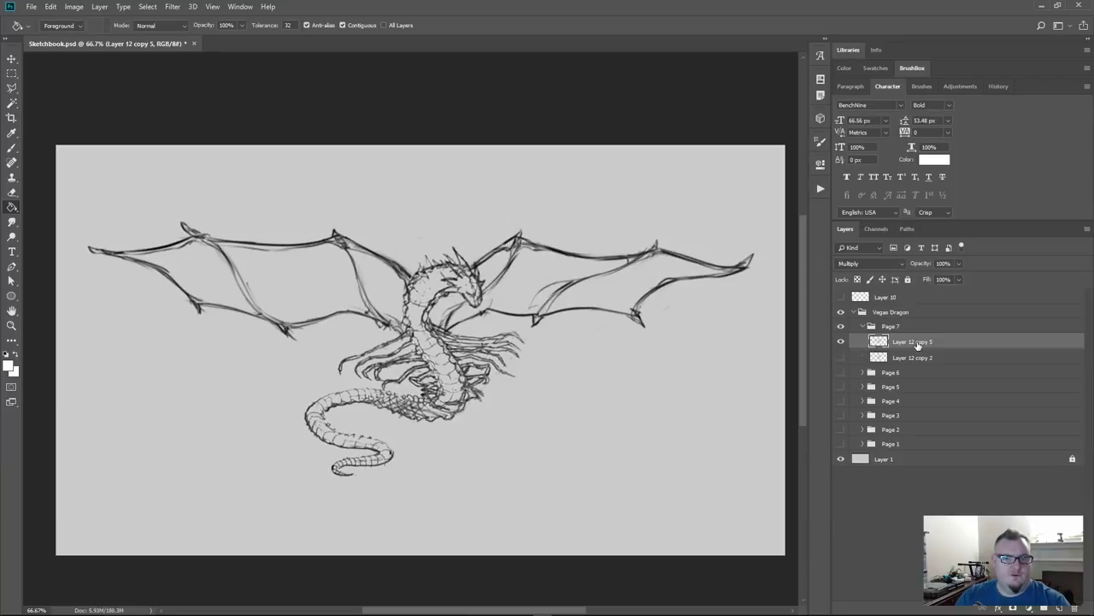
click(821, 190)
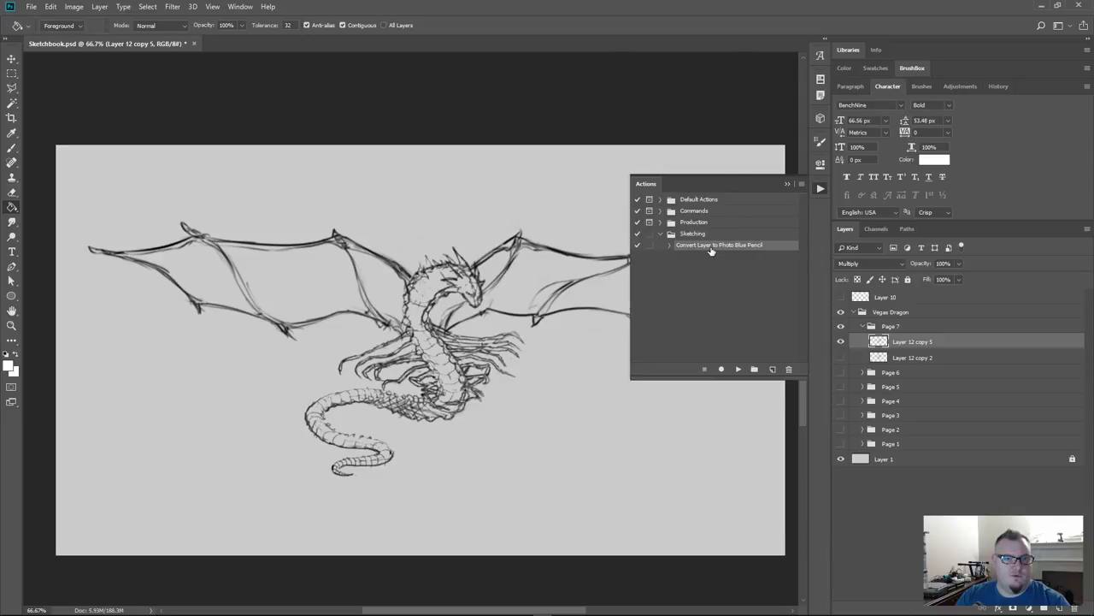
click(737, 368)
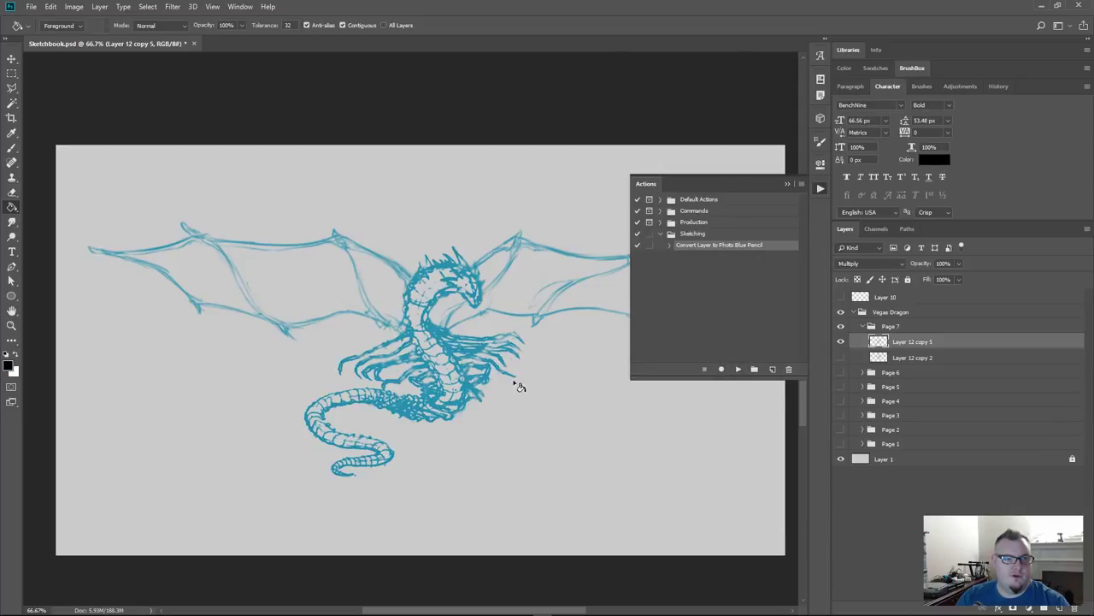
click(816, 190)
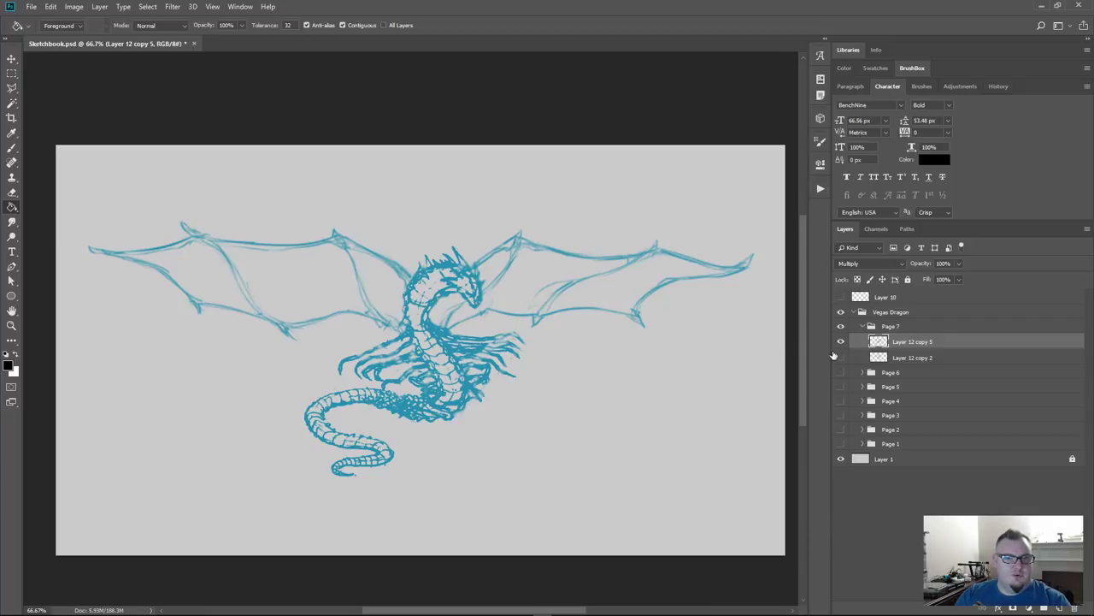
Step: Set the blue pencil layer's blend mode to Normal and its opacity to 43%
click(886, 265)
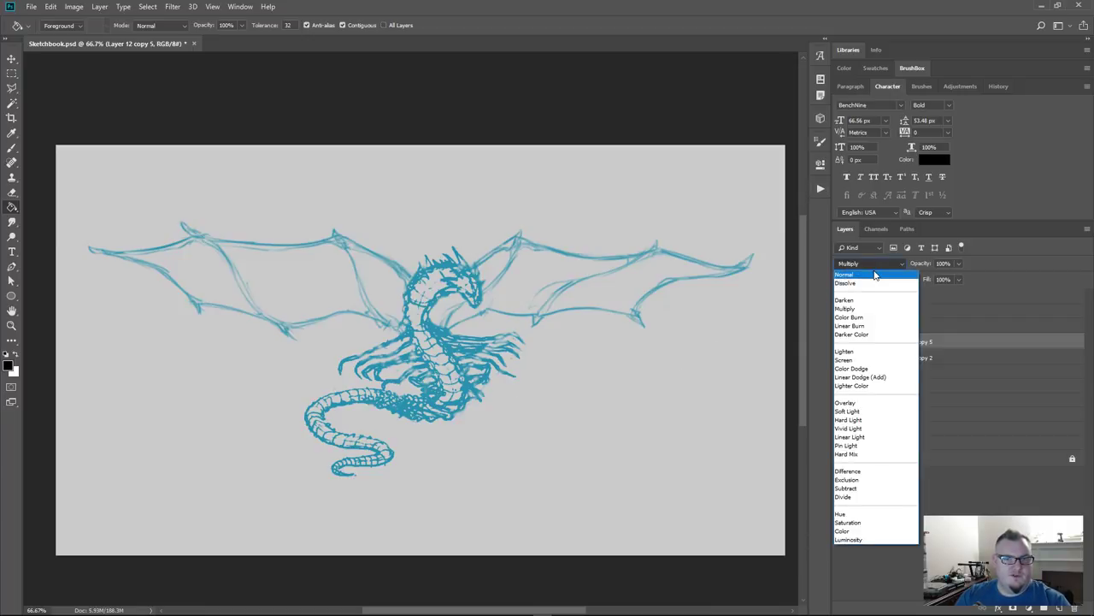
click(873, 270)
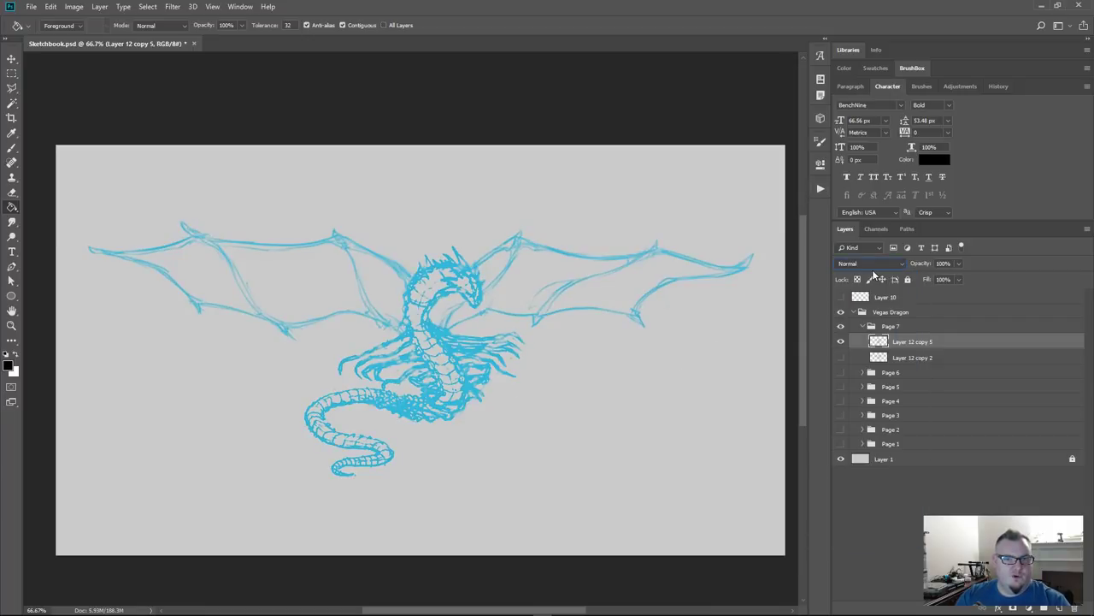
click(957, 264)
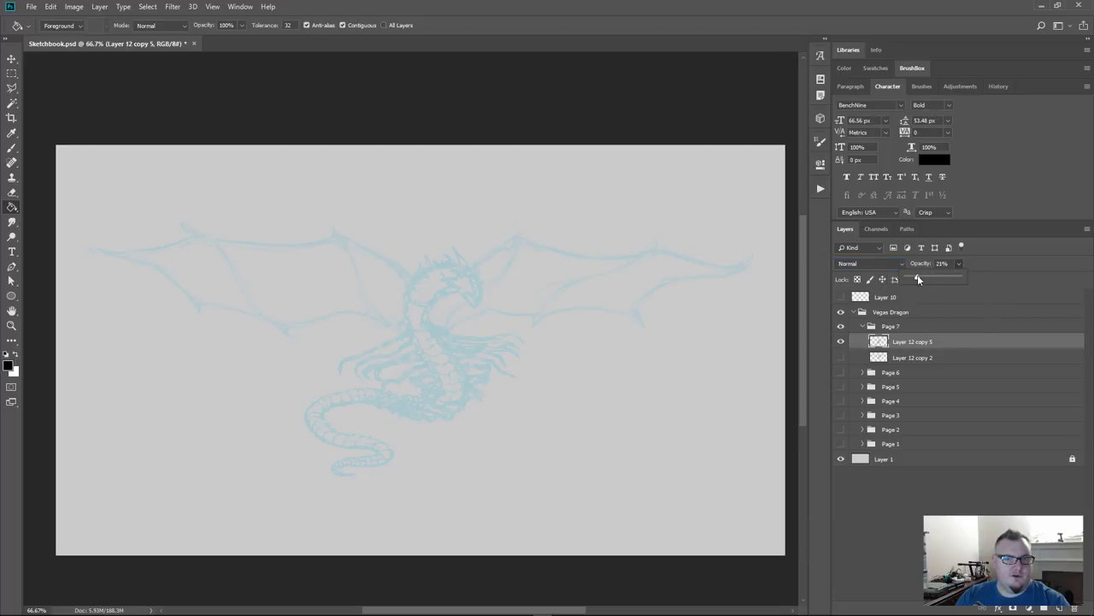
drag(927, 281, 929, 281)
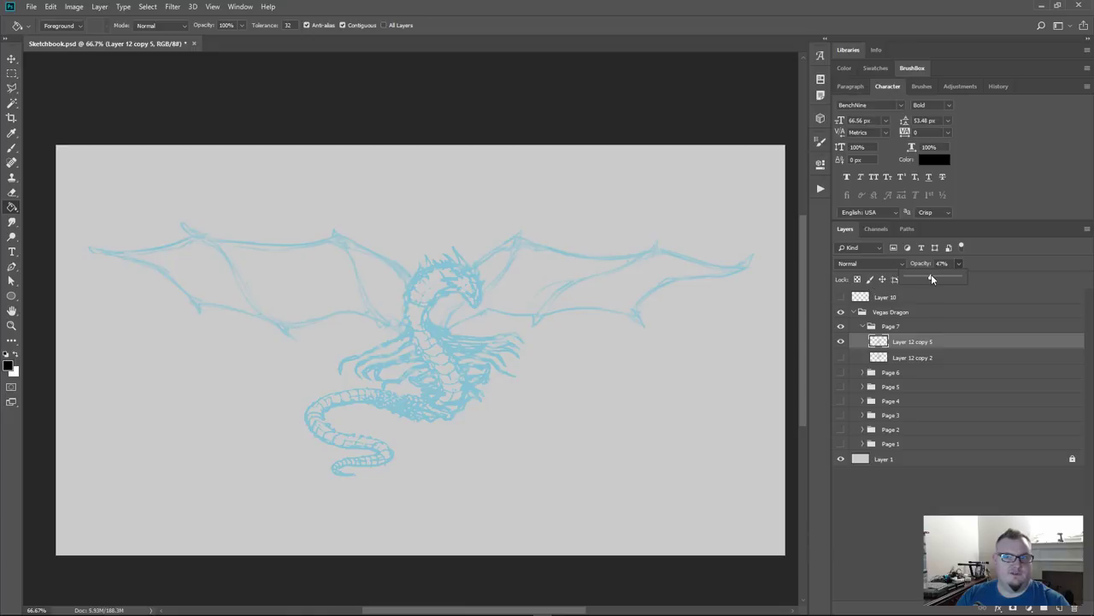
click(1014, 263)
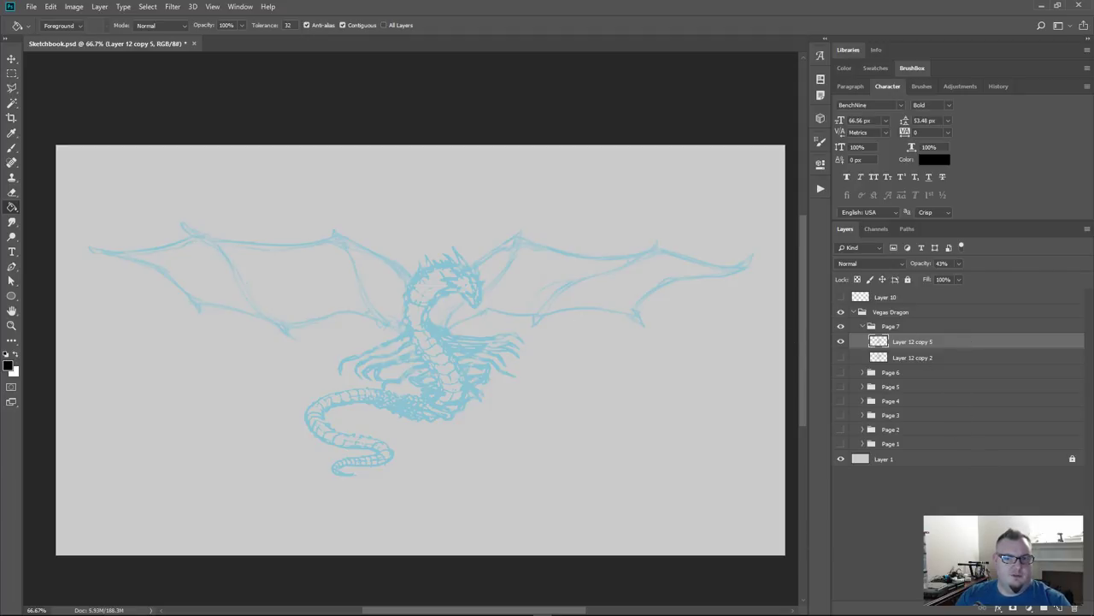
Step: Add a new layer above the blue pencil layer and choose the Notes brush from the Hix Brushes
click(1058, 608)
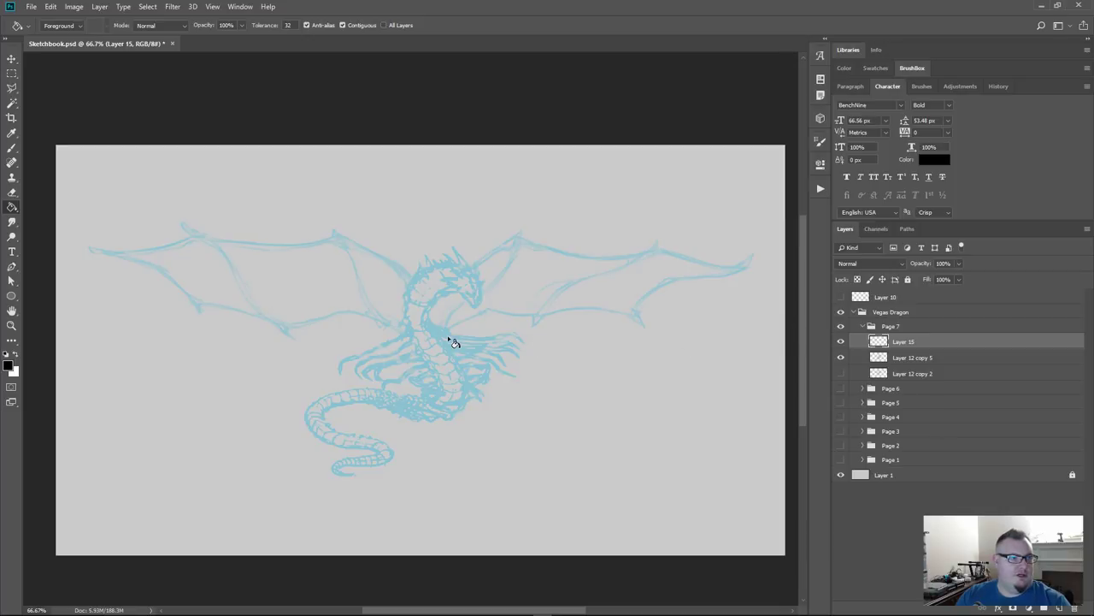
key(b)
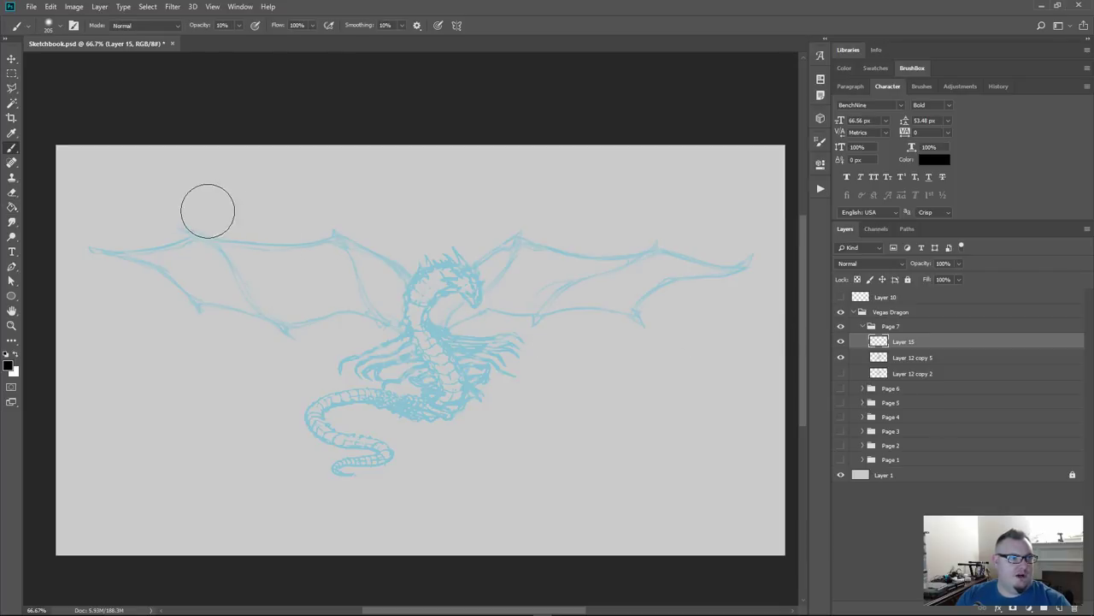
click(920, 68)
click(991, 142)
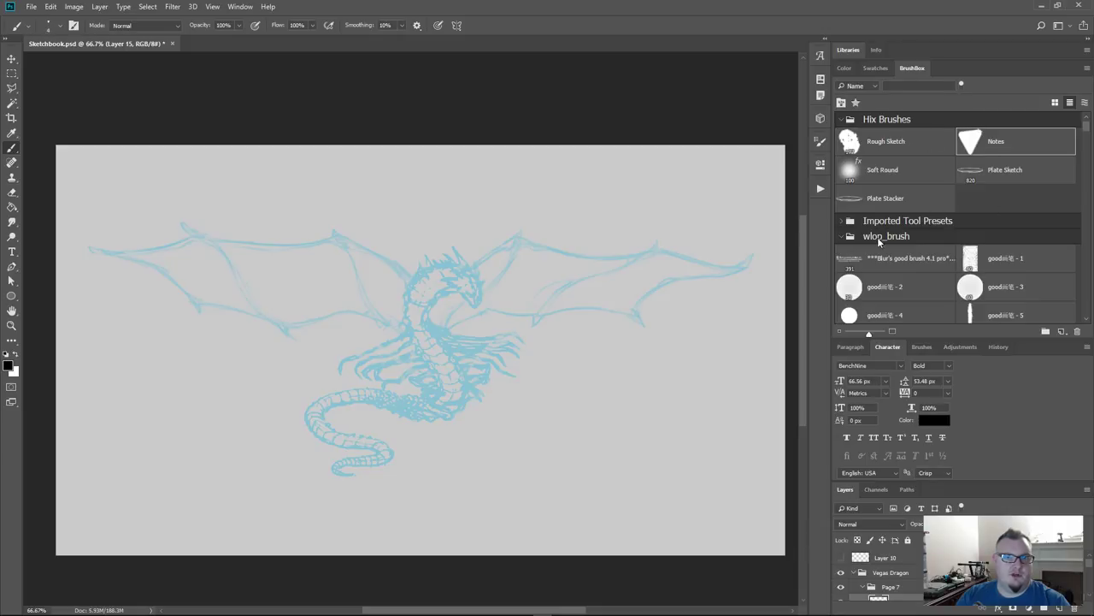
click(908, 68)
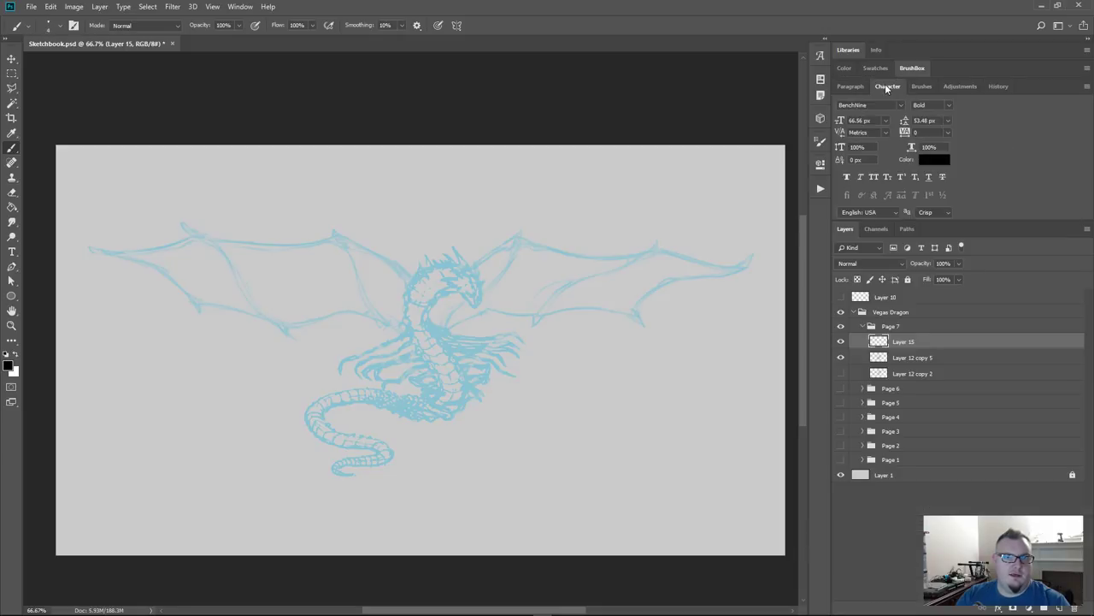
click(887, 87)
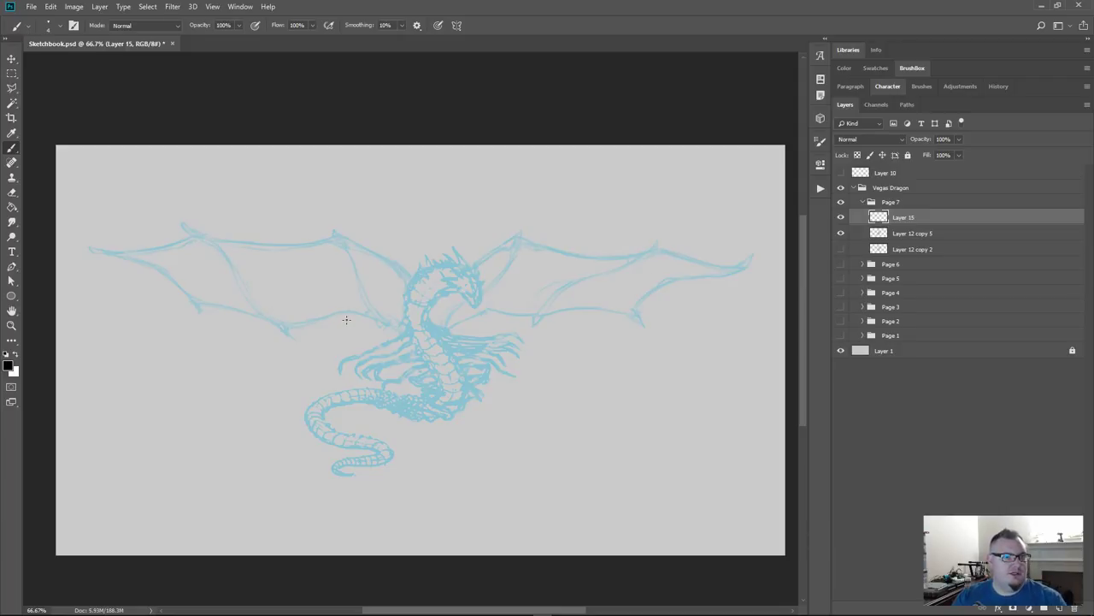
Step: Switch to full-screen mode with the dragon filling the view, test the brush with a stroke over its body and undo it
key(f)
key(f)
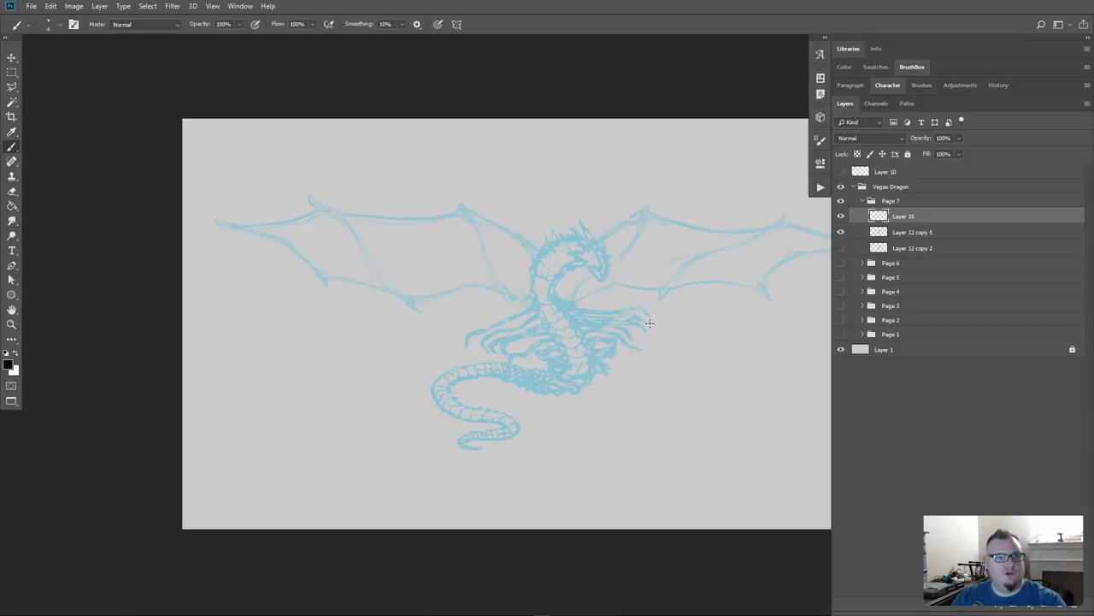
key(ctrl+plus)
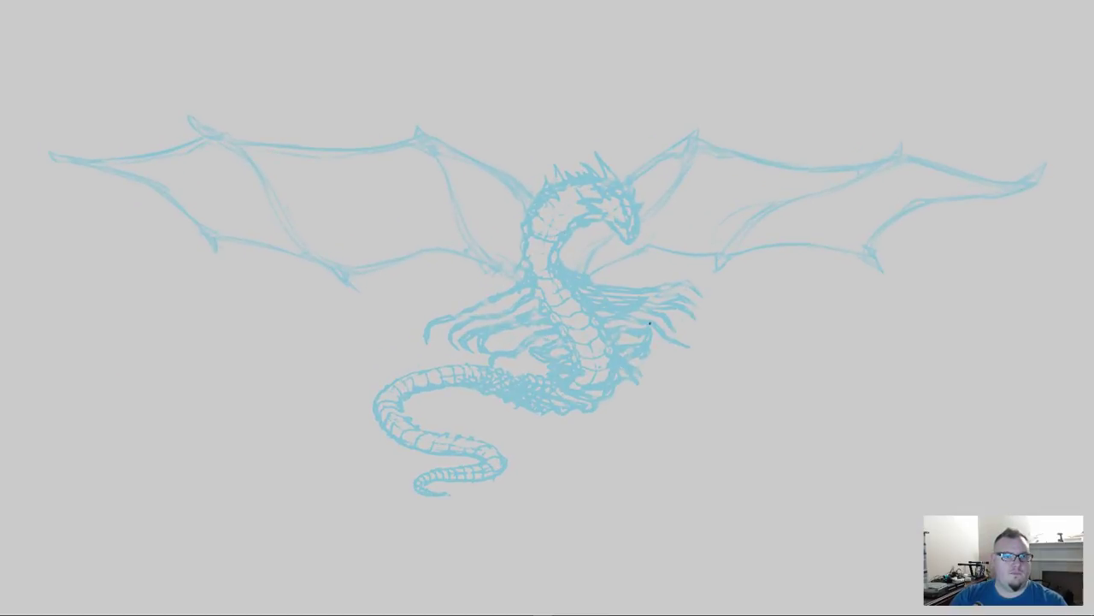
mouse_move(599, 265)
mouse_down()
mouse_move(594, 351)
mouse_move(568, 329)
mouse_move(418, 352)
mouse_up()
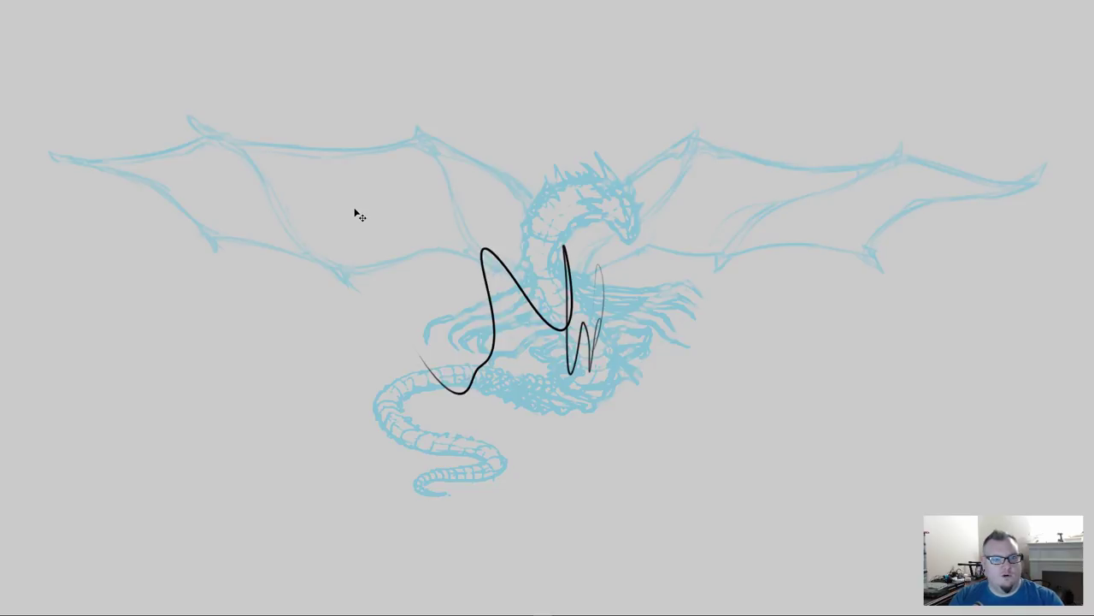
key(ctrl+z)
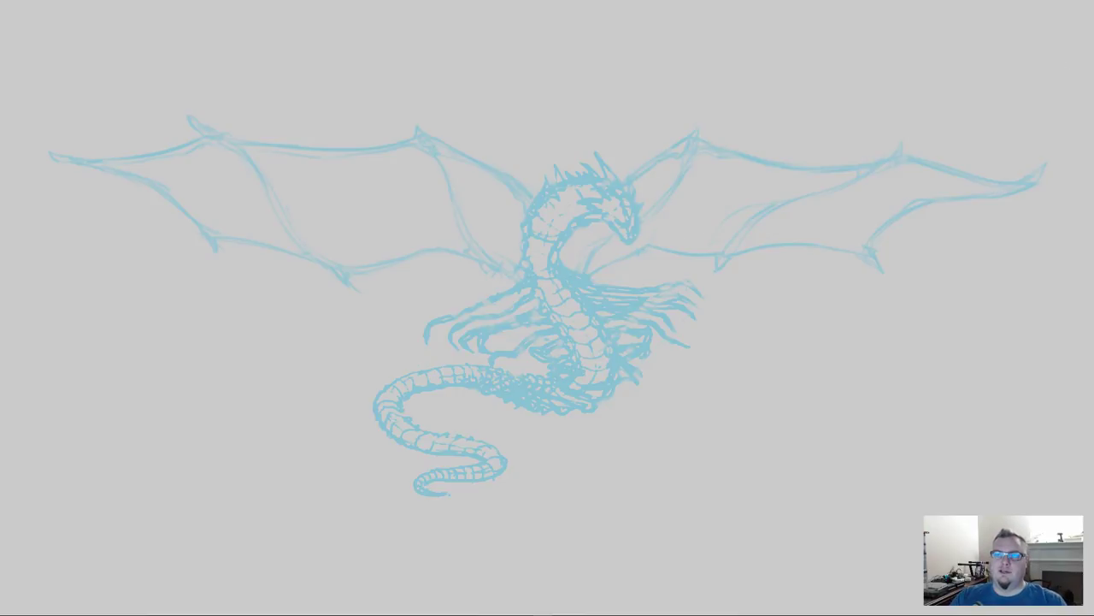
Step: Switch to the Vegas Dragon board on Pinterest and look through its reptile, scorpion, centipede and dragon references, then return to the drawing
drag(1093, 39, 182, 1)
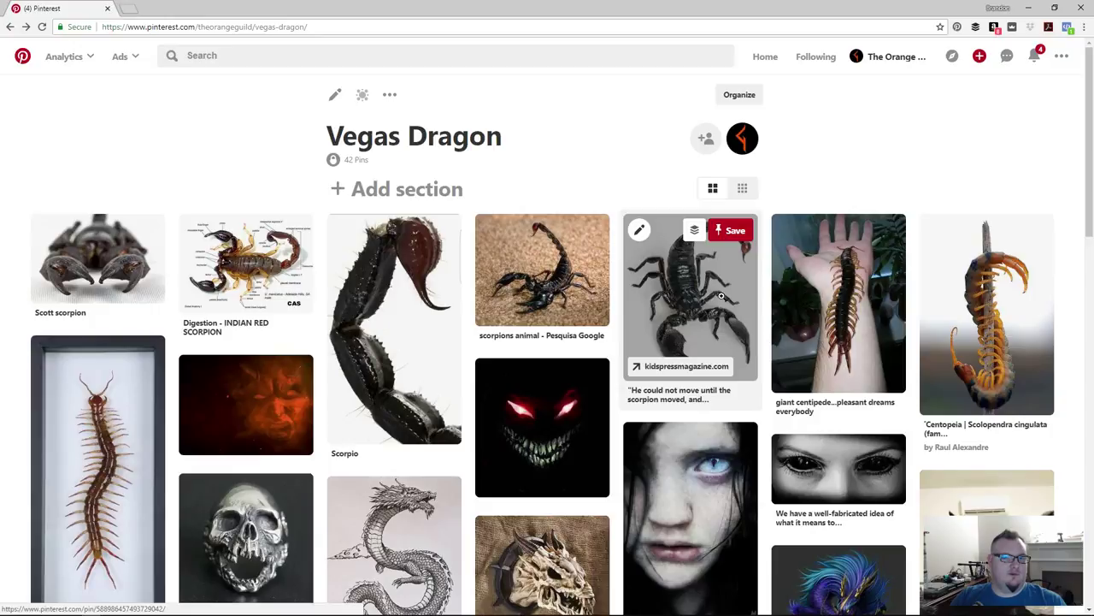
scroll(724, 294, down, 1)
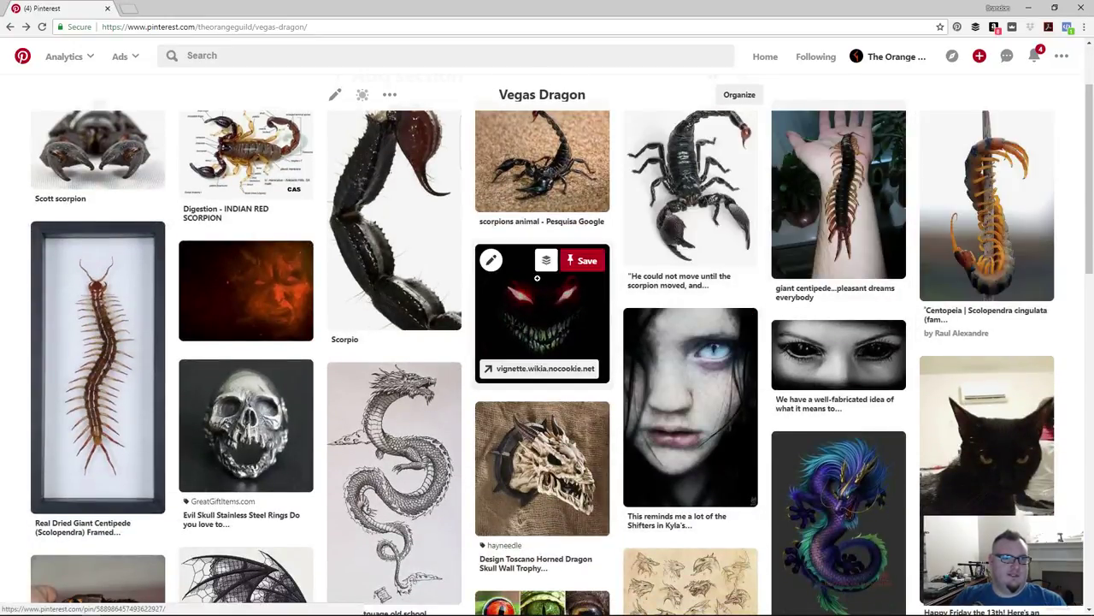
scroll(538, 376, down, 1)
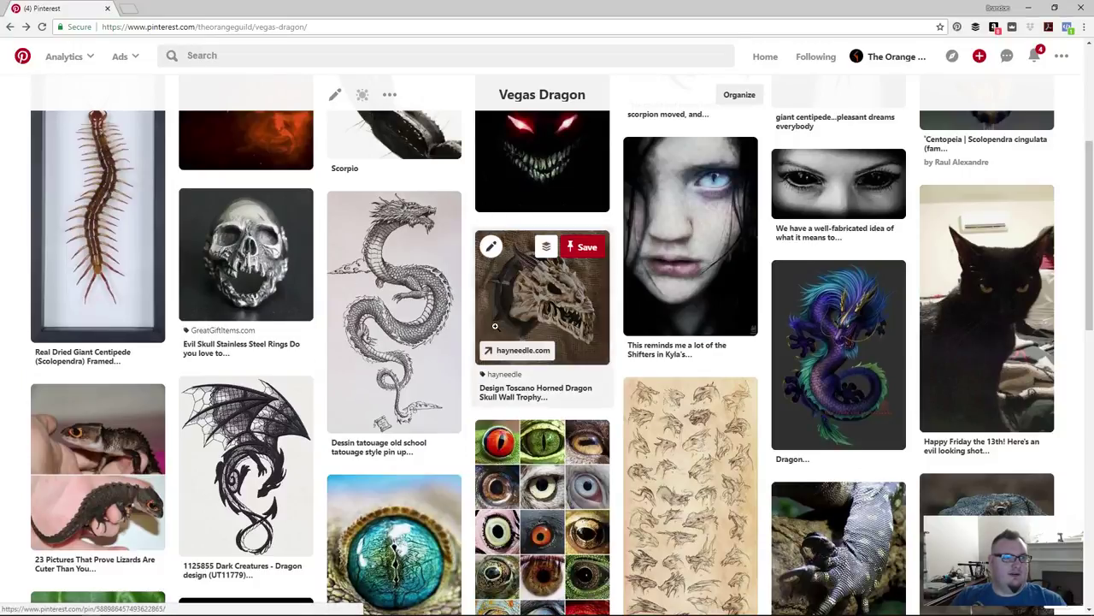
scroll(370, 352, down, 3)
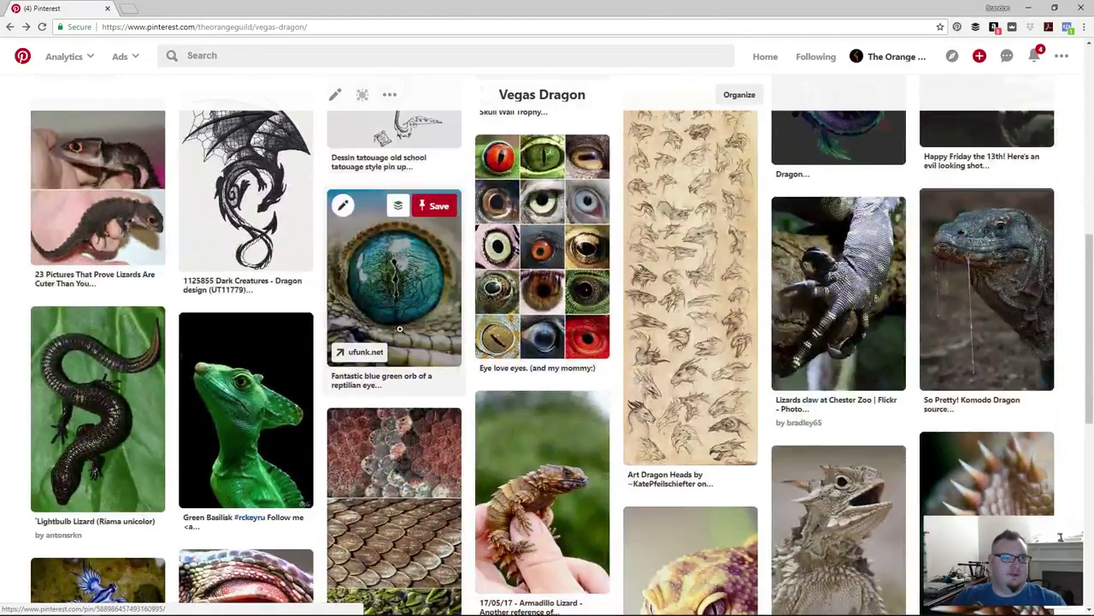
scroll(399, 329, down, 1)
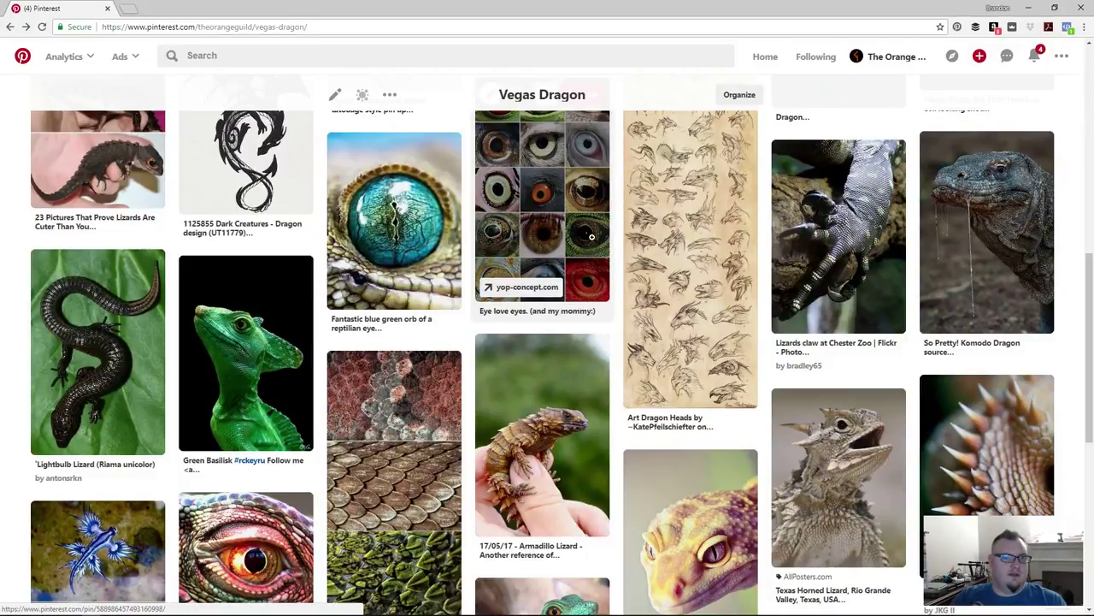
scroll(591, 237, down, 4)
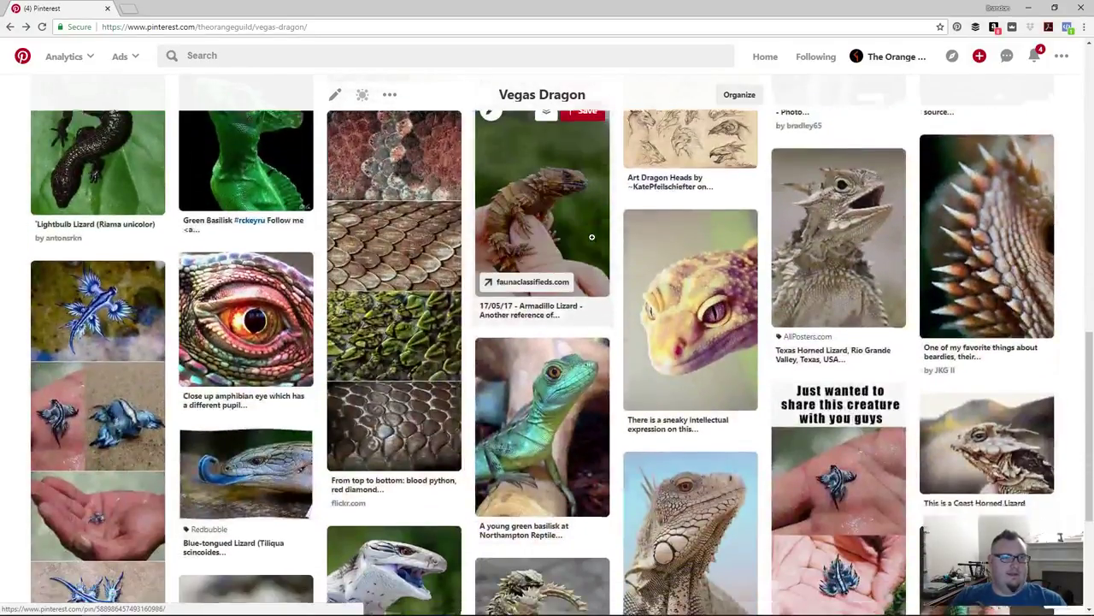
scroll(590, 236, down, 2)
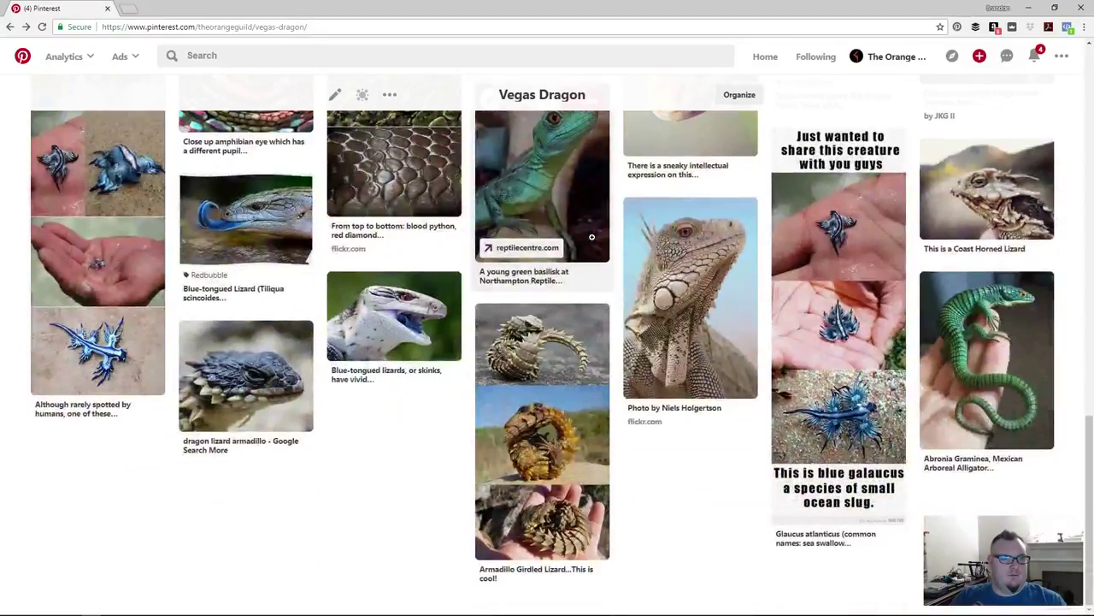
scroll(591, 237, up, 4)
scroll(591, 236, up, 10)
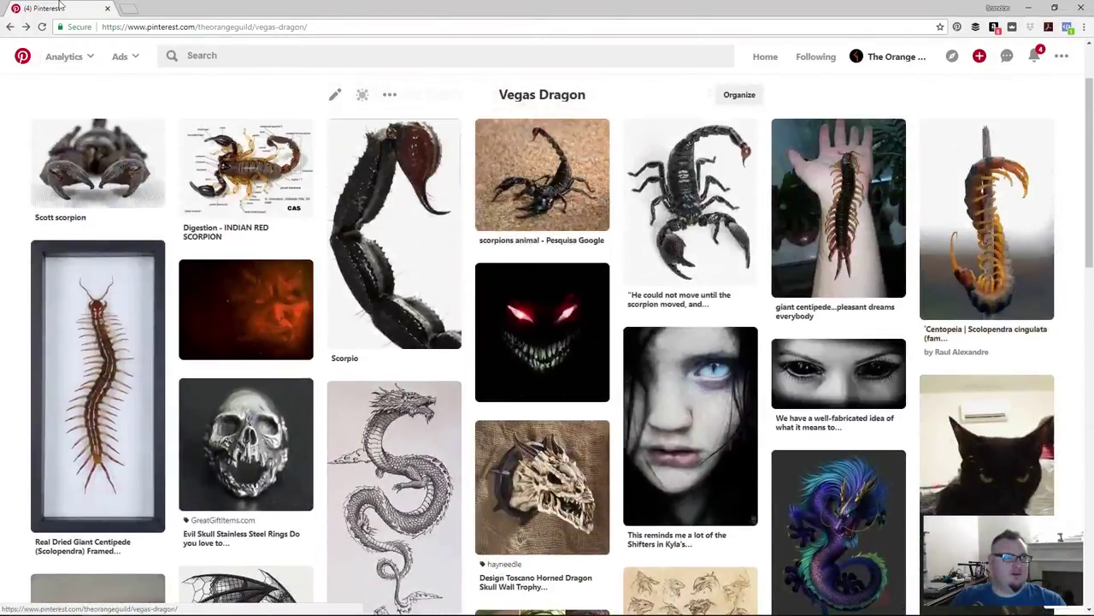
double_click(88, 9)
mouse_move(87, 11)
mouse_down()
mouse_move(1018, 29)
mouse_move(1093, 17)
mouse_up()
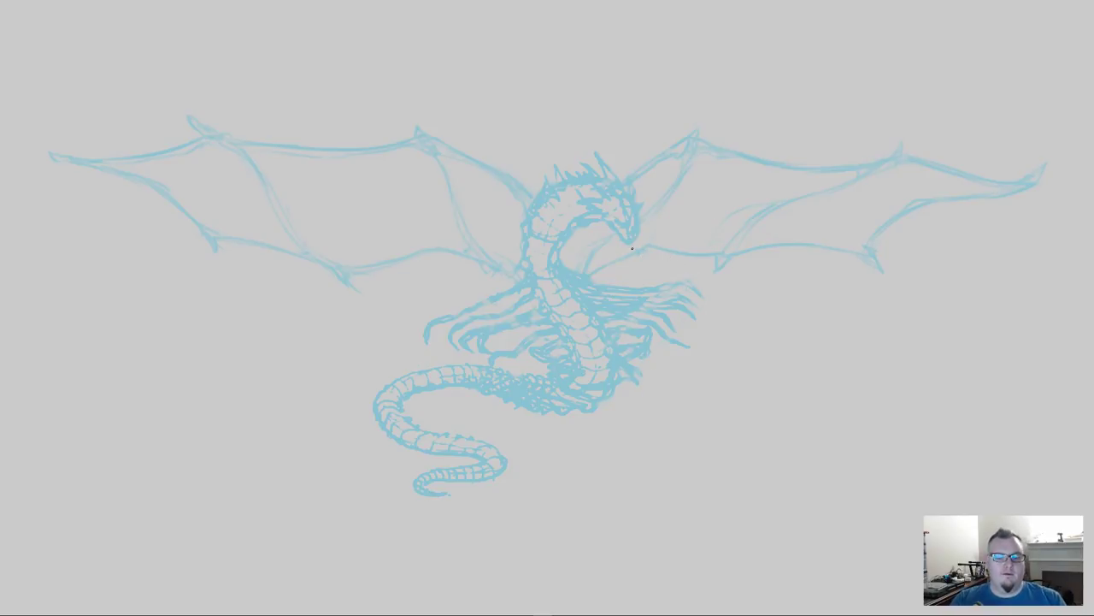
Step: Scribble loose test strokes over the dragon's neck and body and undo them
mouse_move(603, 248)
mouse_down()
mouse_move(590, 300)
mouse_move(578, 272)
mouse_move(557, 293)
mouse_move(552, 323)
mouse_move(505, 304)
mouse_move(438, 198)
mouse_up()
mouse_move(475, 245)
mouse_down()
mouse_move(511, 215)
mouse_move(537, 220)
mouse_up()
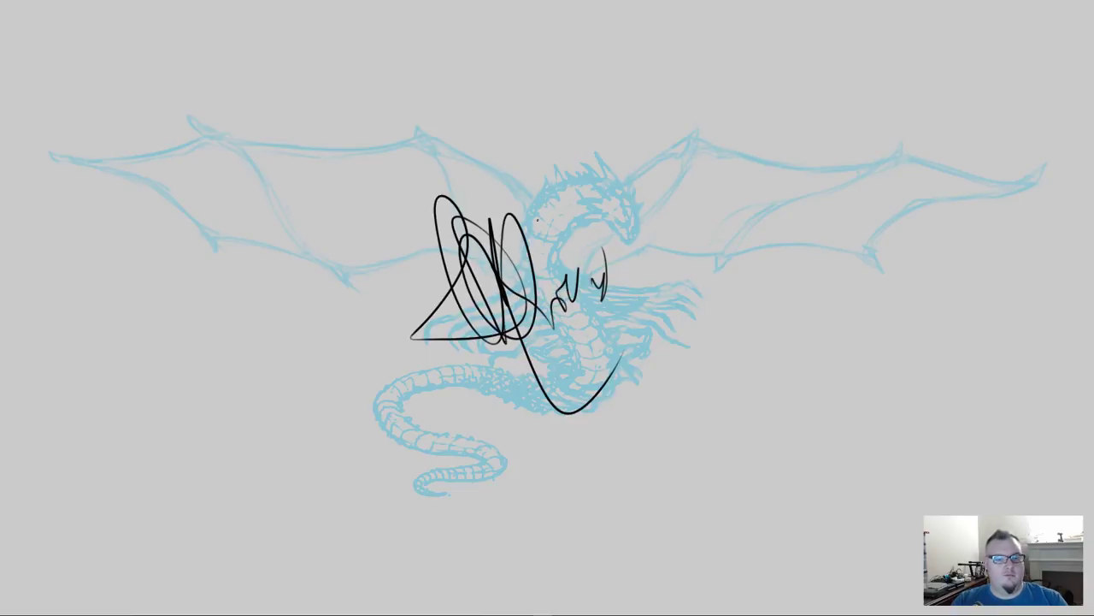
key(ctrl+z)
key(ctrl+z)
key(ctrl+z)
key(ctrl+z)
key(ctrl+z)
key(ctrl+z)
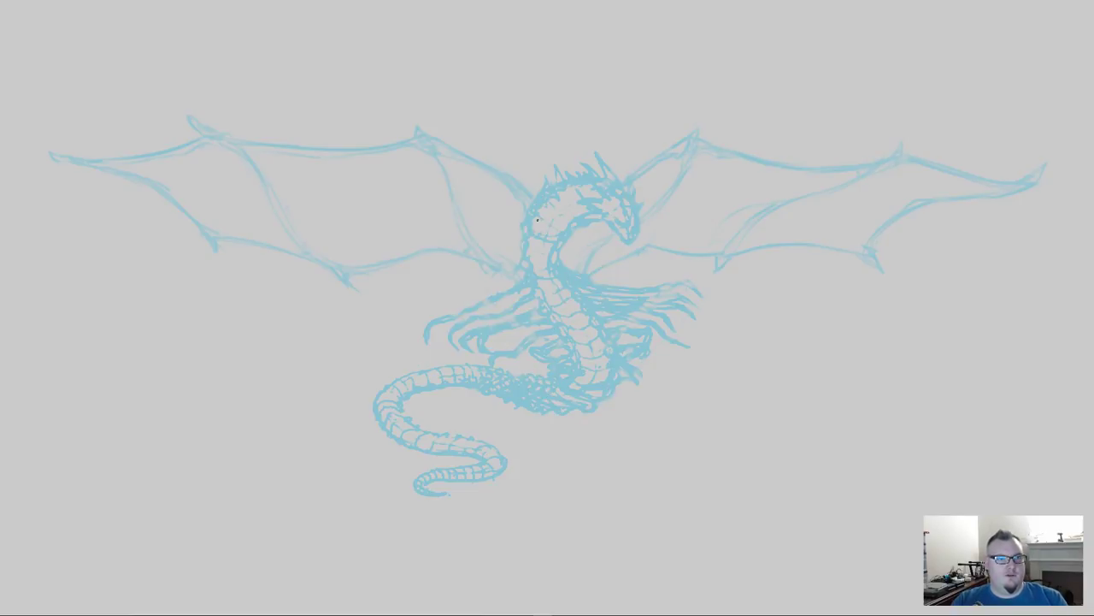
mouse_move(561, 208)
mouse_down()
mouse_move(532, 190)
mouse_move(537, 267)
mouse_move(460, 342)
mouse_up()
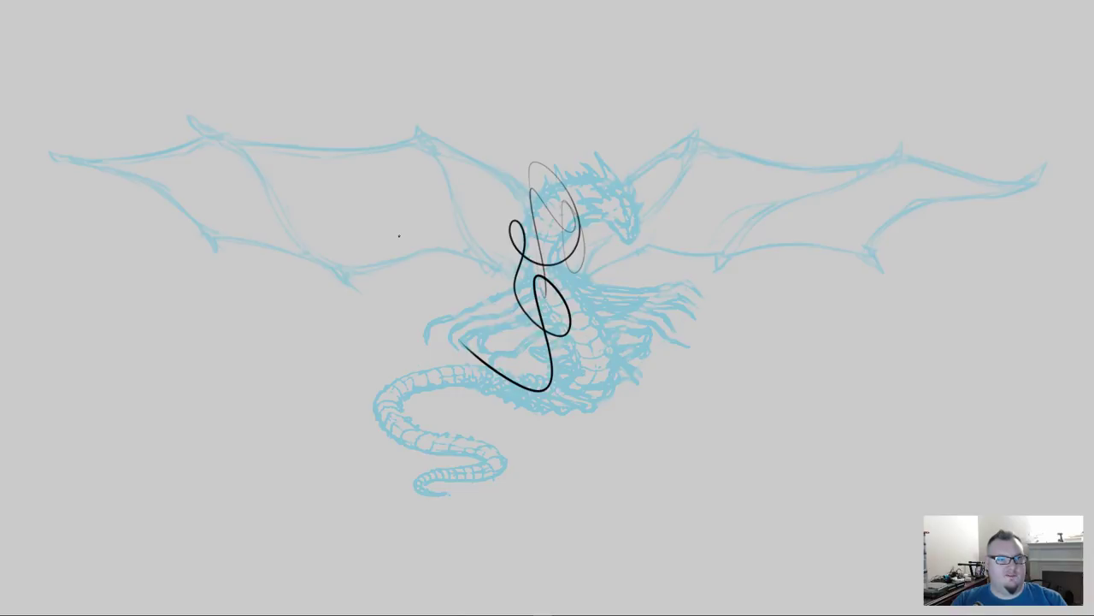
key(ctrl+z)
key(ctrl+z)
Step: Sketch the dragon's head and the arch of its upper neck with contour lines over the blue pencil
key(space)
drag(606, 142, 655, 149)
key(r)
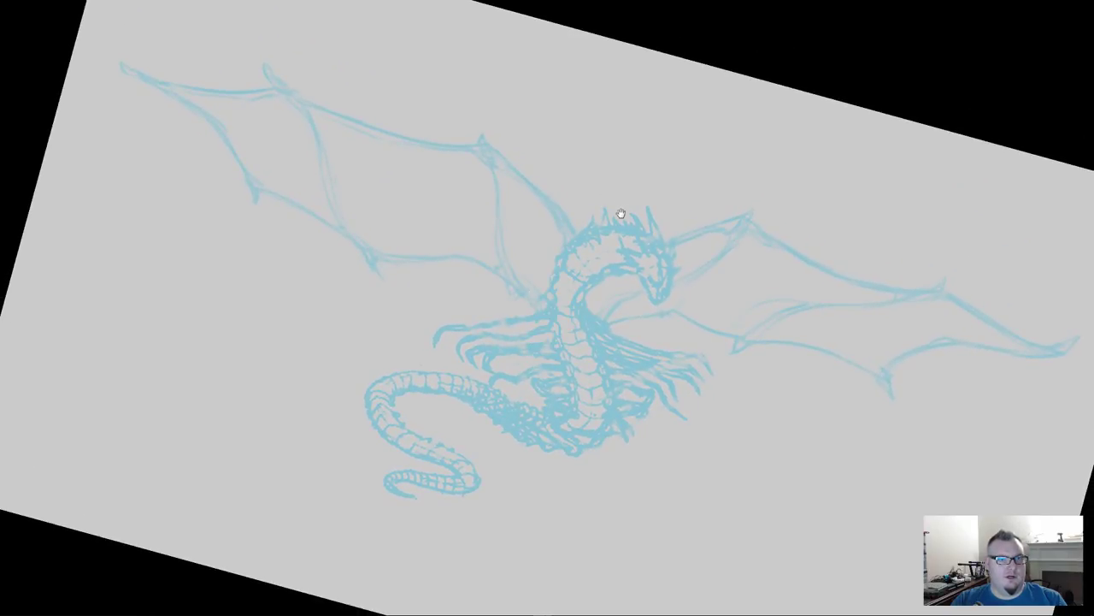
drag(620, 213, 601, 180)
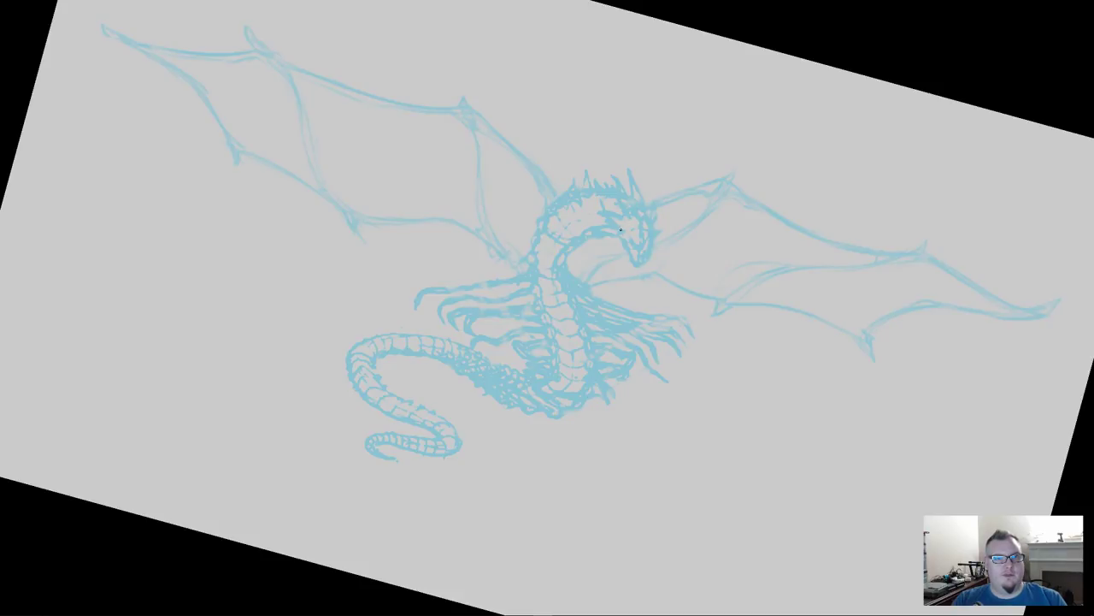
mouse_move(647, 214)
mouse_down()
mouse_move(648, 240)
mouse_move(616, 235)
mouse_move(628, 246)
mouse_move(635, 208)
mouse_move(634, 265)
mouse_move(652, 242)
mouse_move(630, 264)
mouse_up()
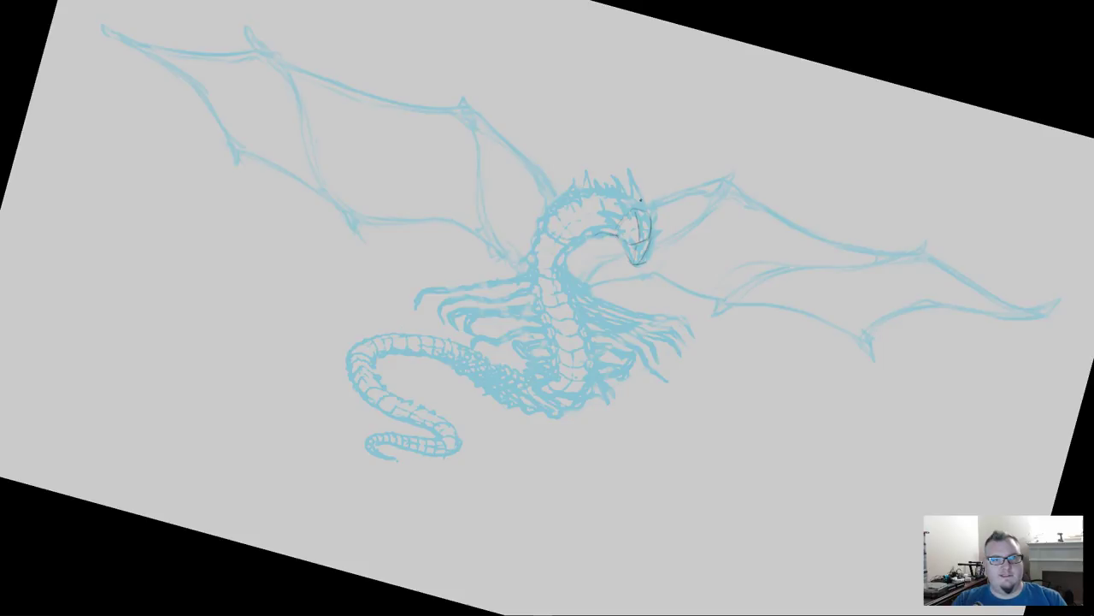
drag(612, 198, 599, 224)
drag(610, 194, 578, 205)
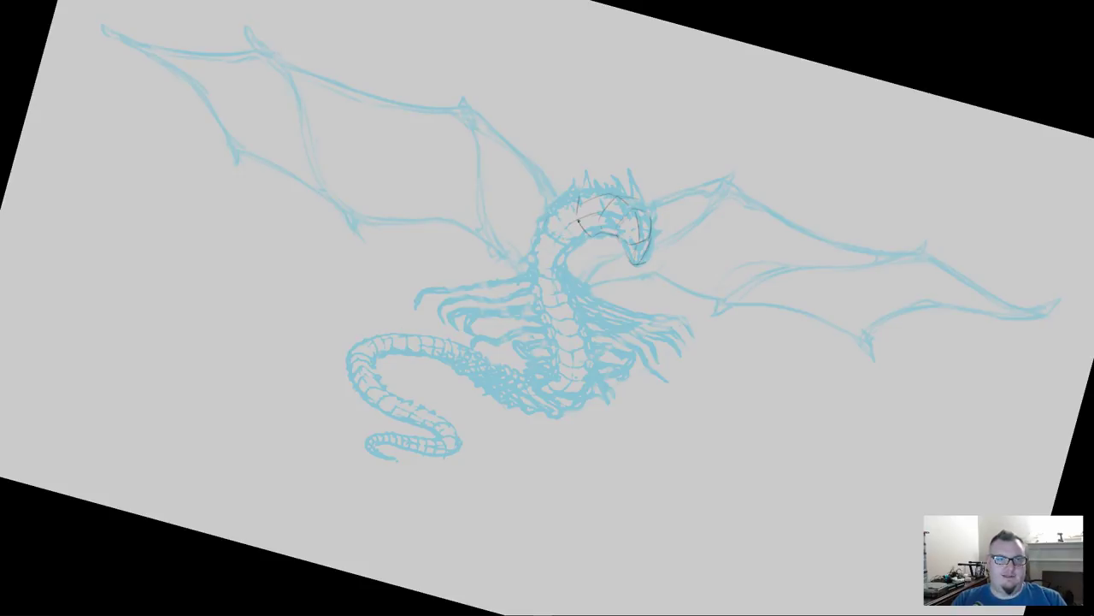
mouse_move(583, 239)
mouse_down()
mouse_move(591, 235)
mouse_move(570, 251)
mouse_up()
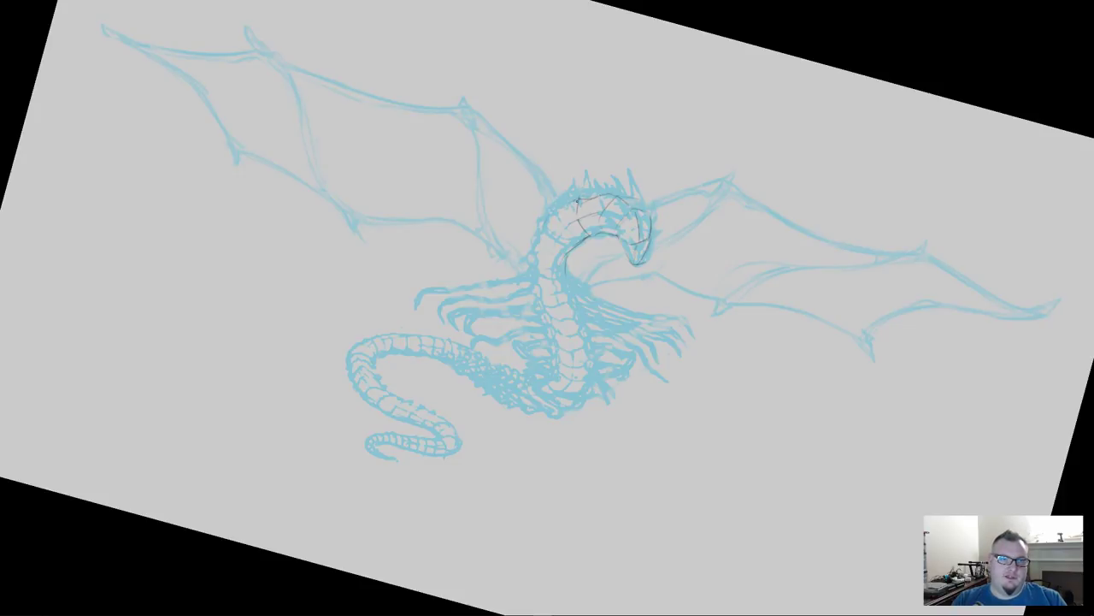
Step: Outline the back and front of the neck down to the chest, with cross-contour lines around its form
drag(573, 202, 530, 242)
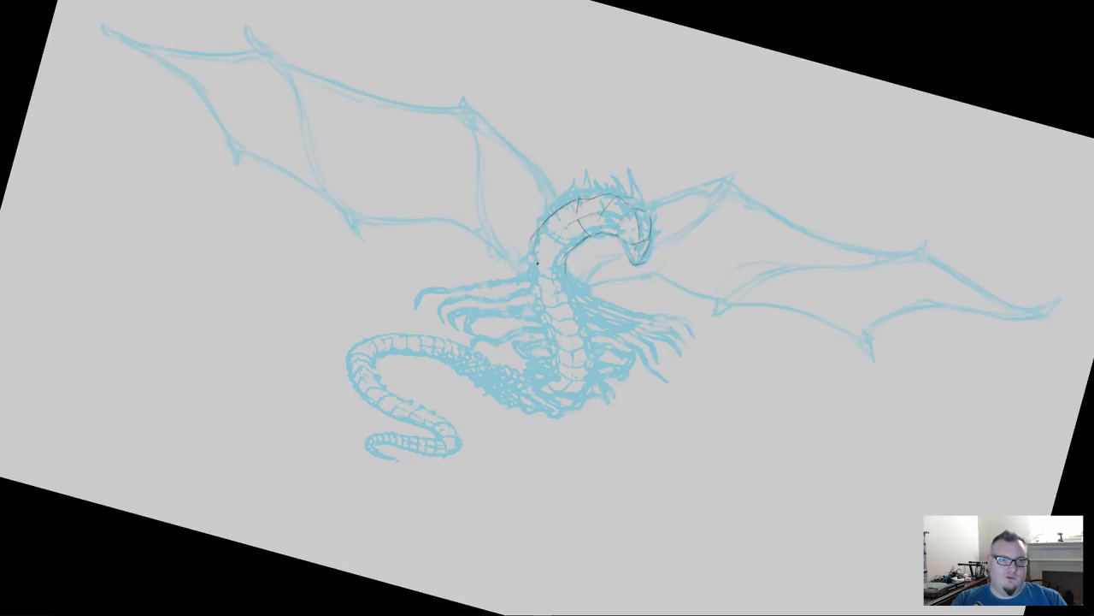
drag(568, 273, 588, 352)
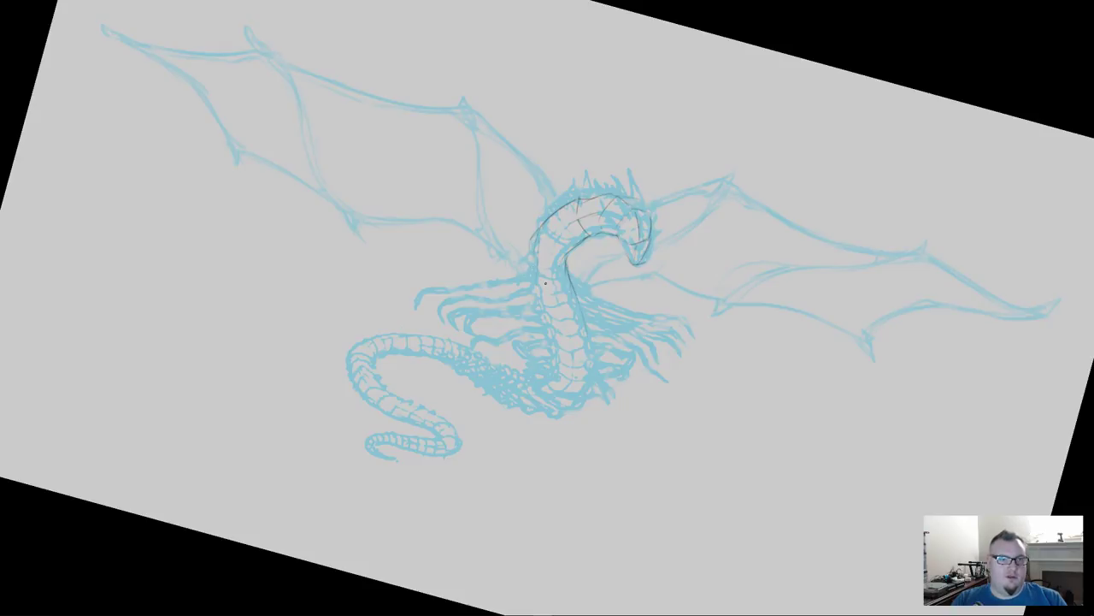
mouse_move(538, 285)
mouse_down()
mouse_move(586, 325)
mouse_move(579, 308)
mouse_move(547, 319)
mouse_up()
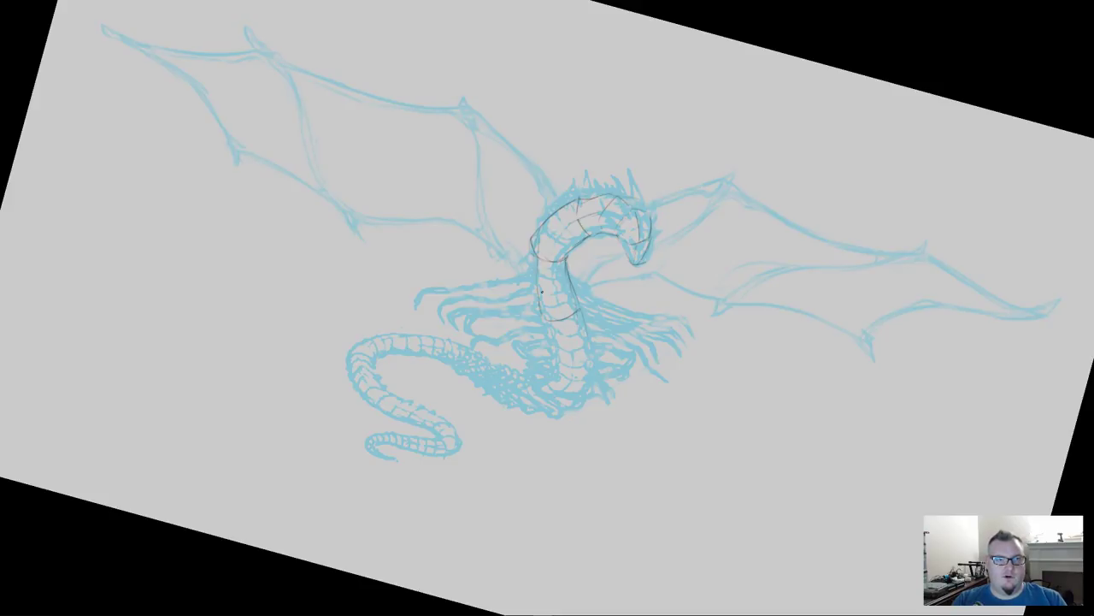
drag(534, 254, 548, 366)
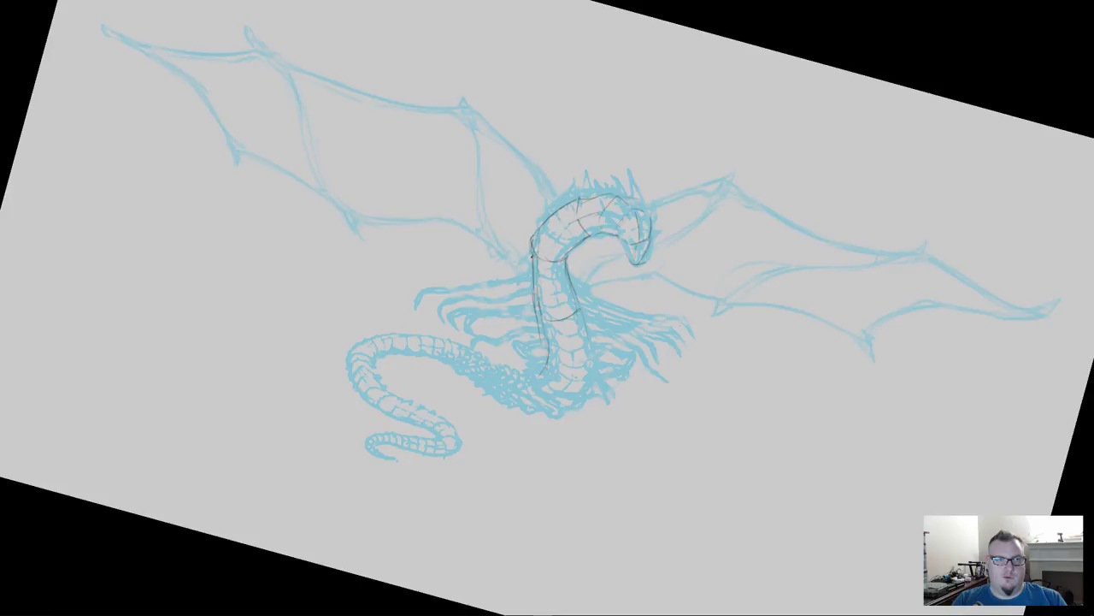
drag(530, 247, 531, 272)
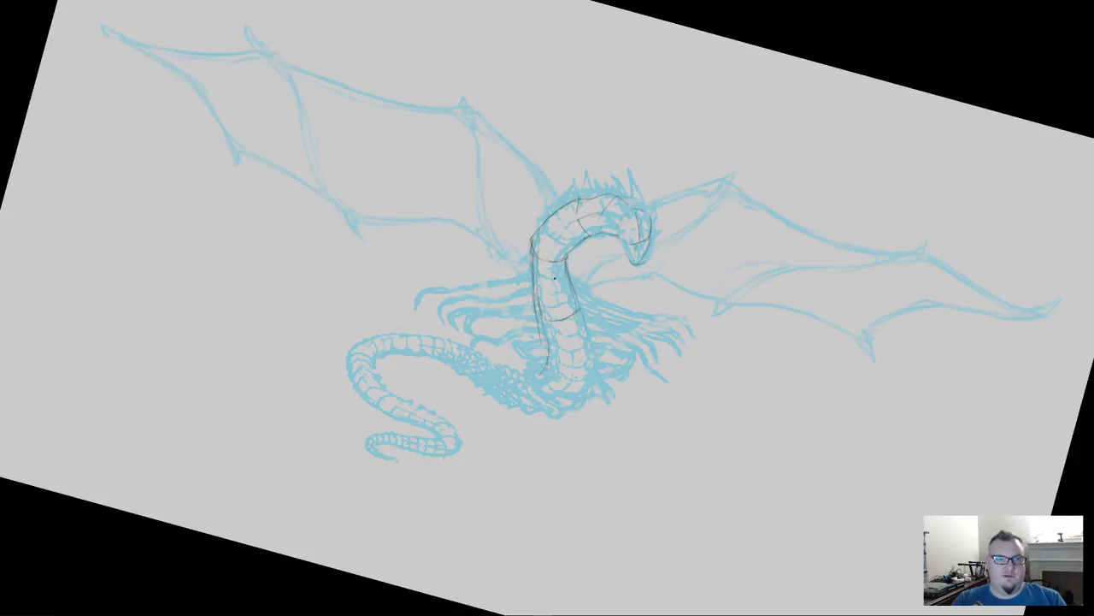
Step: Draw the lengthwise edge of the belly plates along the neck and around its arch to the chin
drag(540, 271, 542, 311)
drag(565, 267, 574, 306)
mouse_move(544, 249)
mouse_down()
mouse_move(561, 224)
mouse_move(600, 213)
mouse_up()
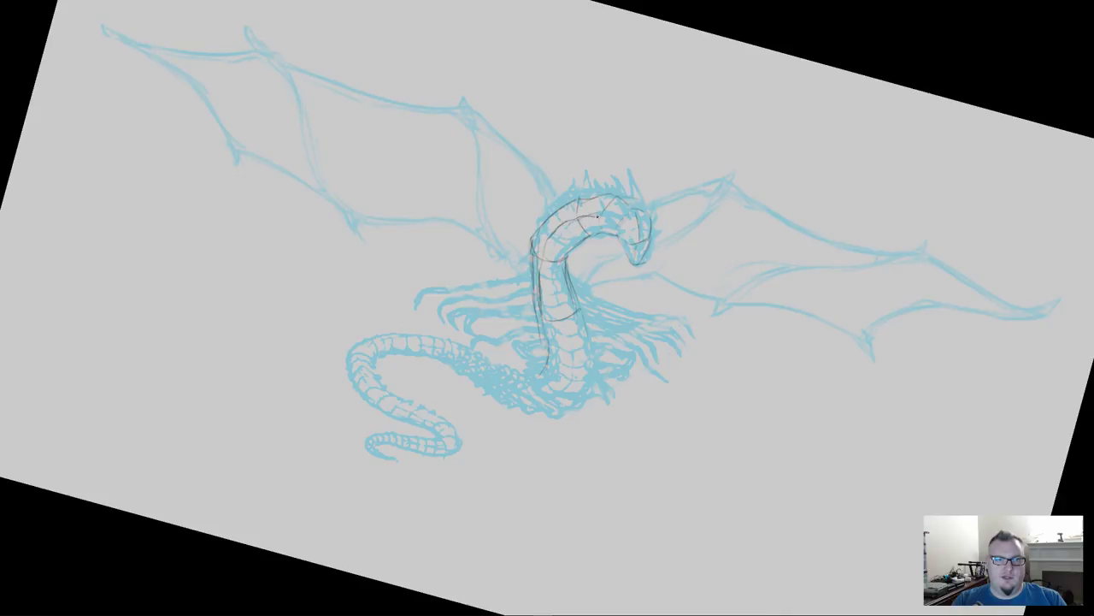
mouse_move(547, 248)
mouse_down()
mouse_move(566, 220)
mouse_move(595, 213)
mouse_move(631, 247)
mouse_move(617, 224)
mouse_move(628, 236)
mouse_move(637, 272)
mouse_up()
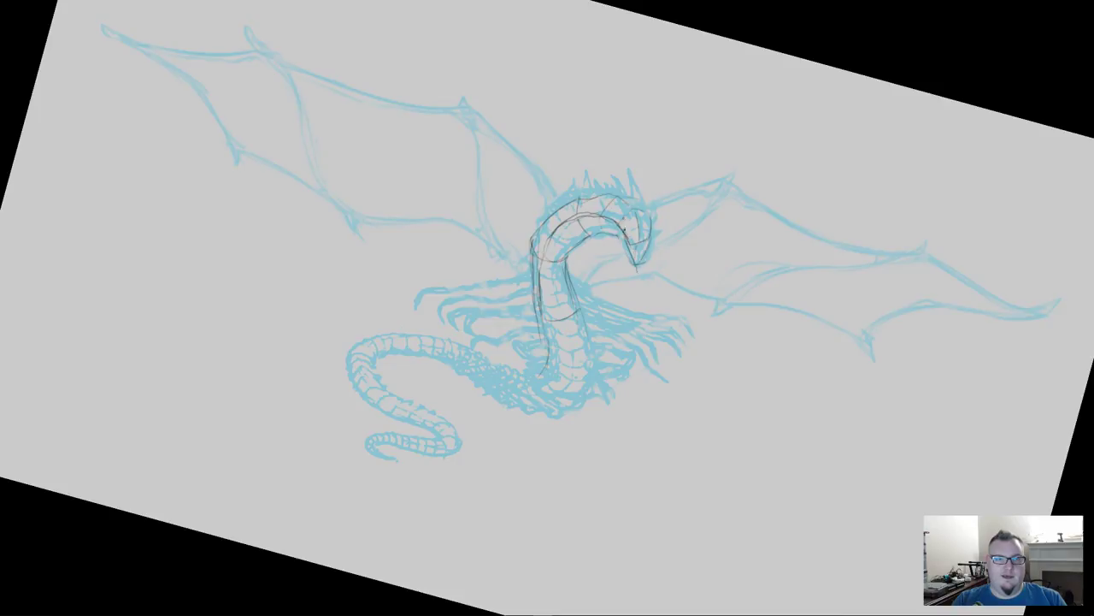
Step: Define the dragon's face and jaw, add spikes along its head and upper neck, and extend the belly-plate line down the neck
mouse_move(621, 219)
mouse_down()
mouse_move(633, 267)
mouse_move(652, 242)
mouse_move(645, 267)
mouse_move(652, 228)
mouse_up()
mouse_move(634, 174)
mouse_down()
mouse_move(640, 209)
mouse_move(629, 168)
mouse_move(631, 207)
mouse_move(593, 189)
mouse_move(574, 200)
mouse_up()
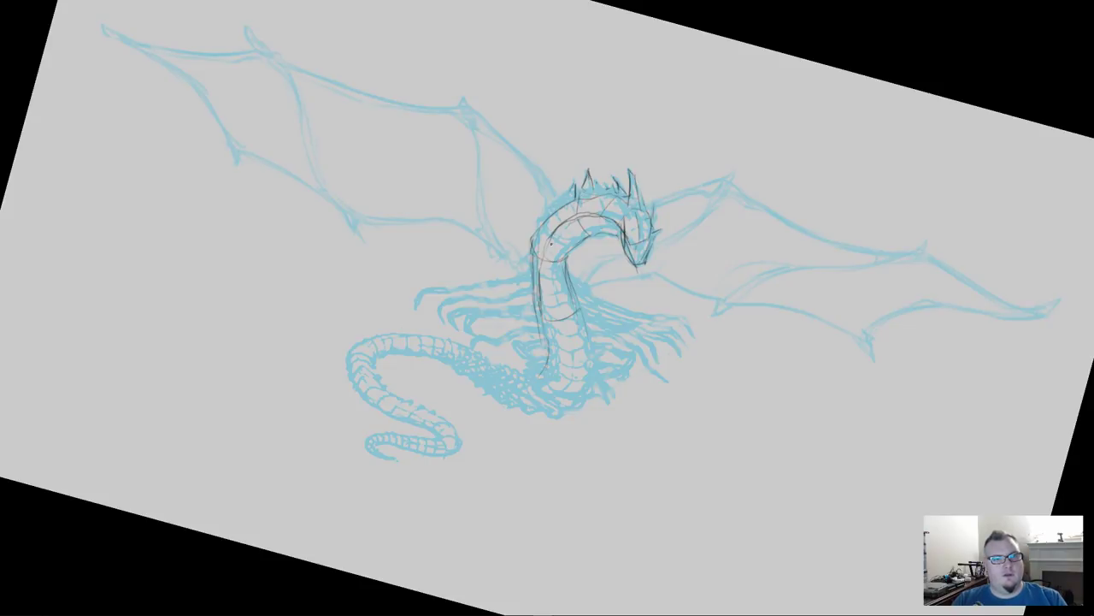
drag(550, 232, 547, 283)
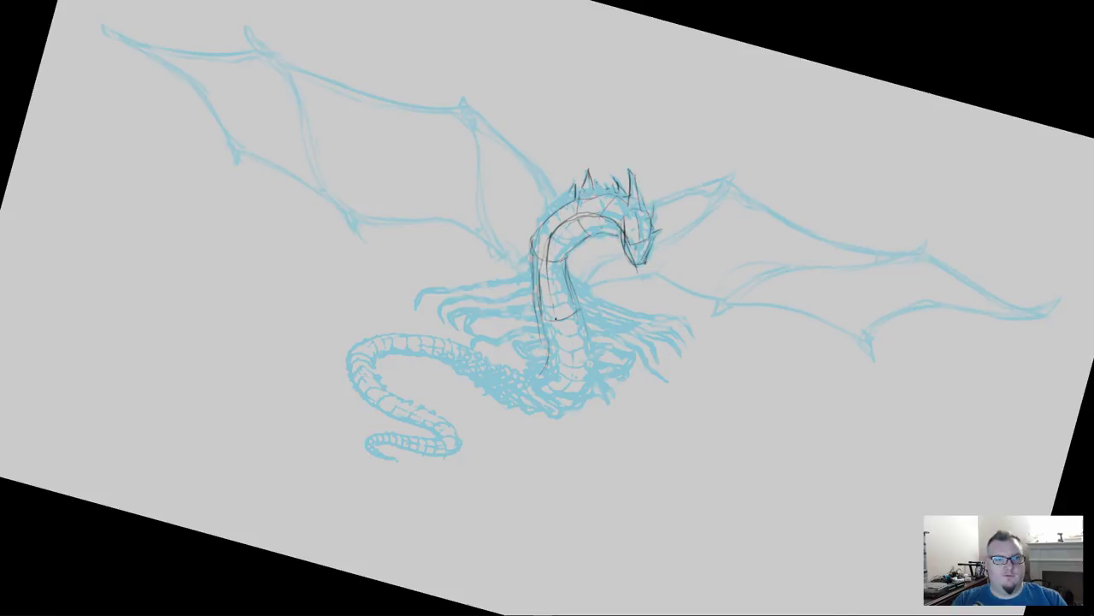
Step: Erase the construction lines inside the neck with a smaller eraser, keeping the outer contours
key(e)
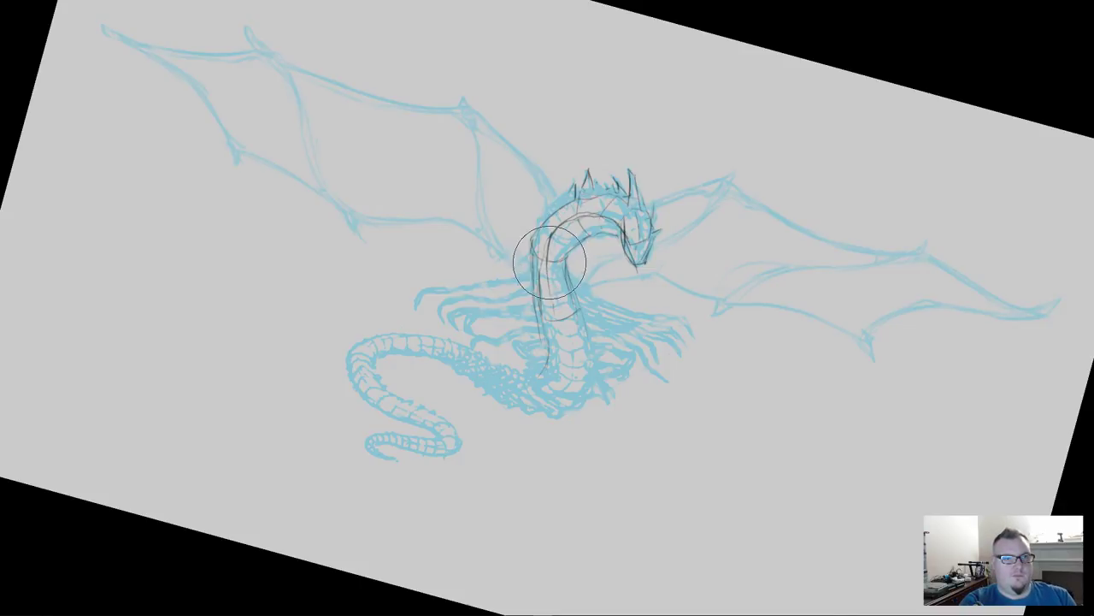
key([)
key([)
key([)
key([)
key([)
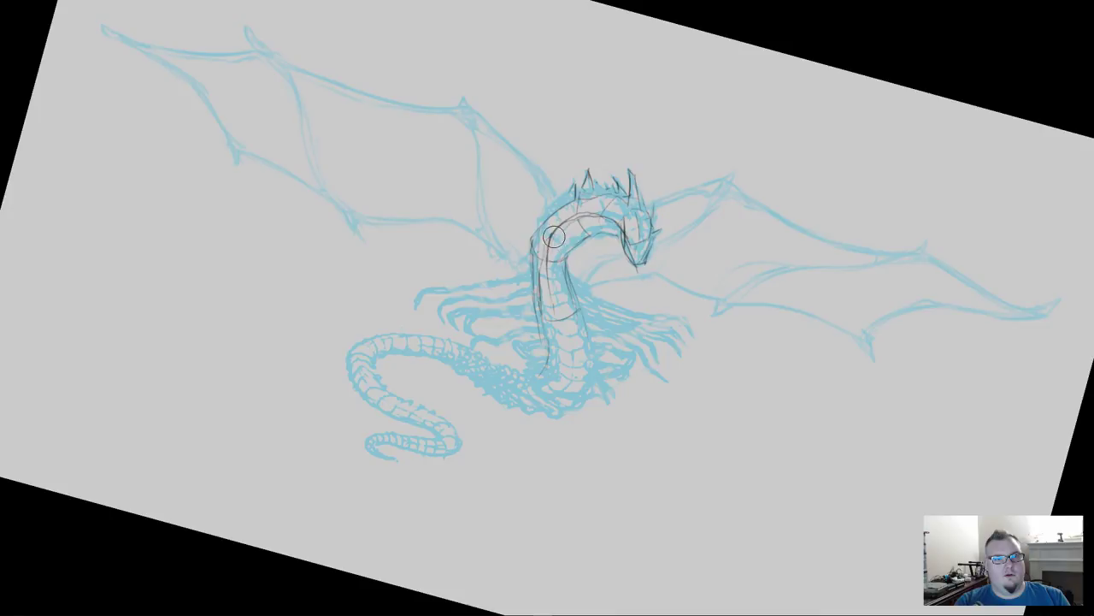
mouse_move(554, 240)
mouse_down()
mouse_move(586, 216)
mouse_move(545, 266)
mouse_move(553, 256)
mouse_move(567, 336)
mouse_move(576, 315)
mouse_move(561, 315)
mouse_move(579, 360)
mouse_up()
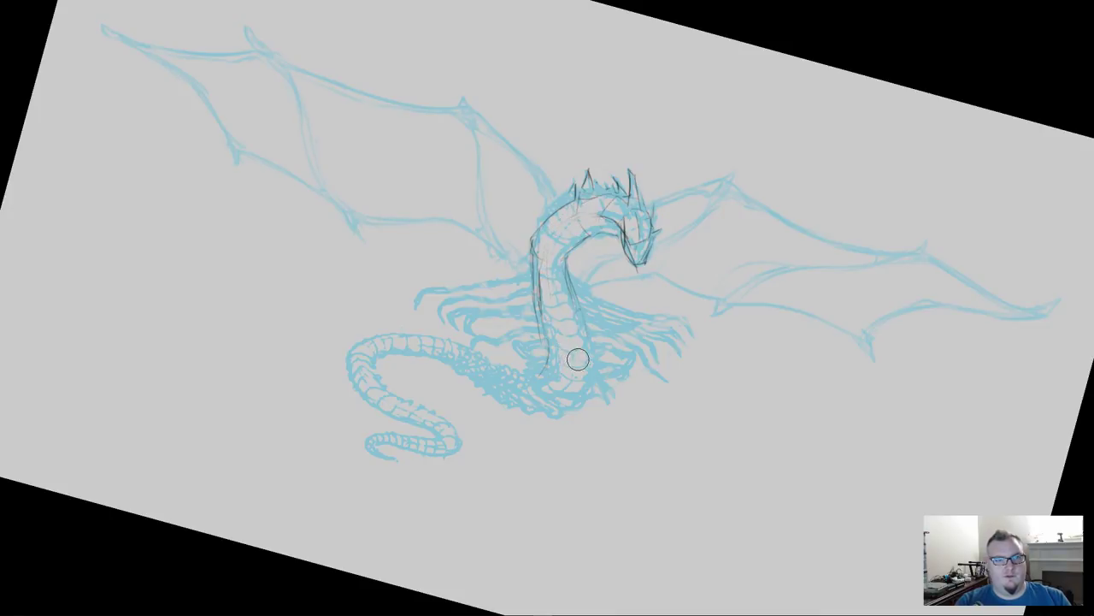
Step: Redraw the belly-plate edge with the brush from the jaw around the neck arch and down to the lower body
key(b)
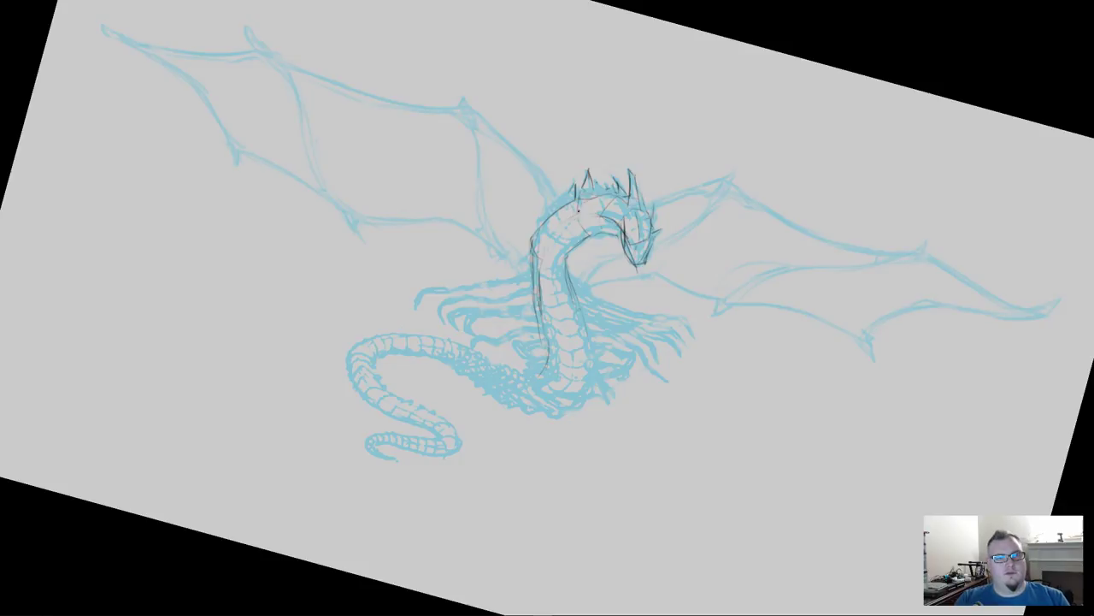
mouse_move(601, 213)
mouse_down()
mouse_move(560, 234)
mouse_move(554, 256)
mouse_move(560, 231)
mouse_move(542, 252)
mouse_move(534, 299)
mouse_up()
mouse_move(547, 247)
mouse_down()
mouse_move(567, 220)
mouse_move(608, 215)
mouse_move(624, 230)
mouse_up()
drag(536, 262, 546, 385)
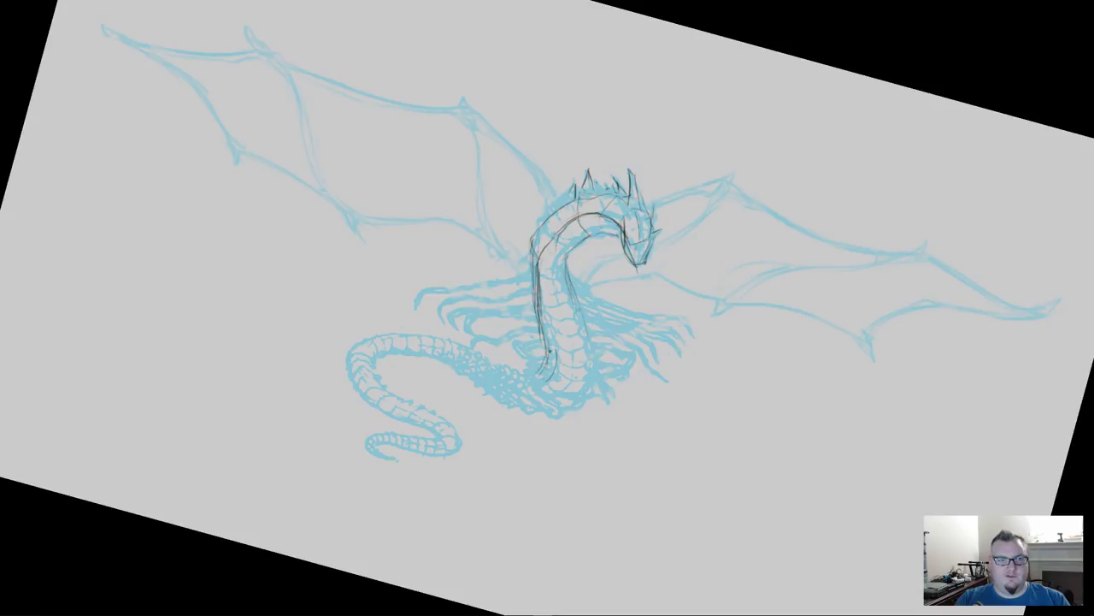
drag(554, 342, 545, 314)
drag(556, 355, 552, 367)
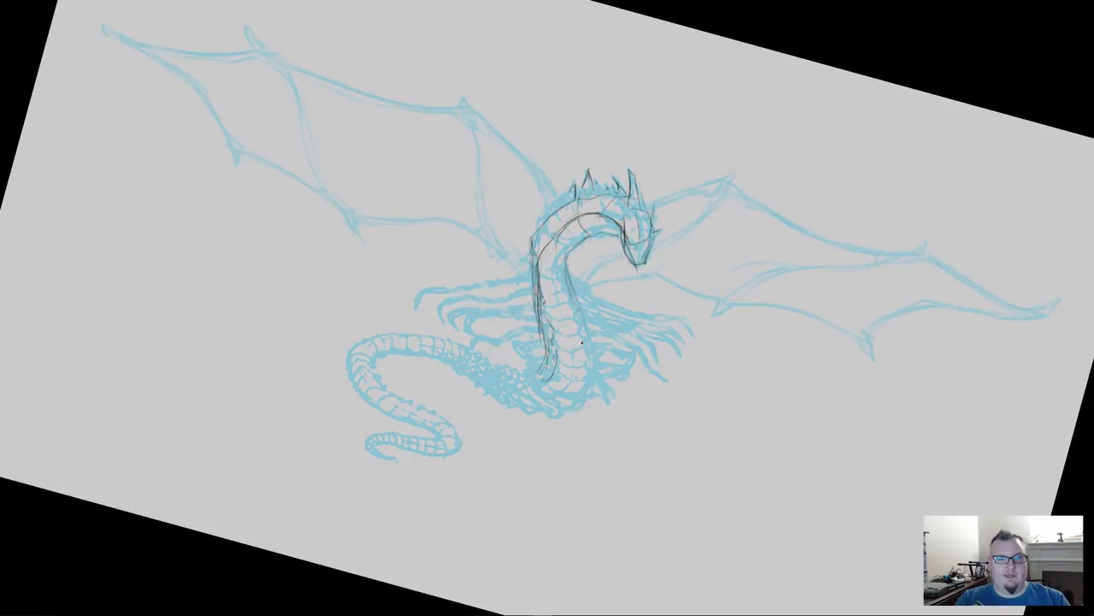
Step: Outline the body's lower bend towards the tail and reinforce the front edge of the neck up to the throat
drag(592, 352, 582, 401)
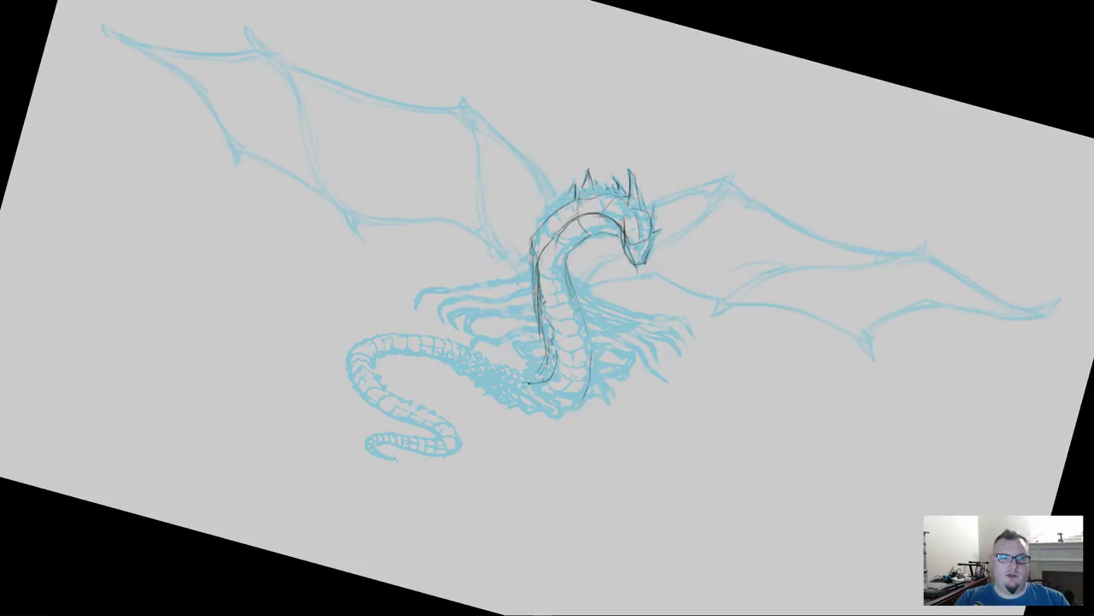
mouse_move(513, 384)
mouse_down()
mouse_move(459, 368)
mouse_move(491, 385)
mouse_move(554, 380)
mouse_up()
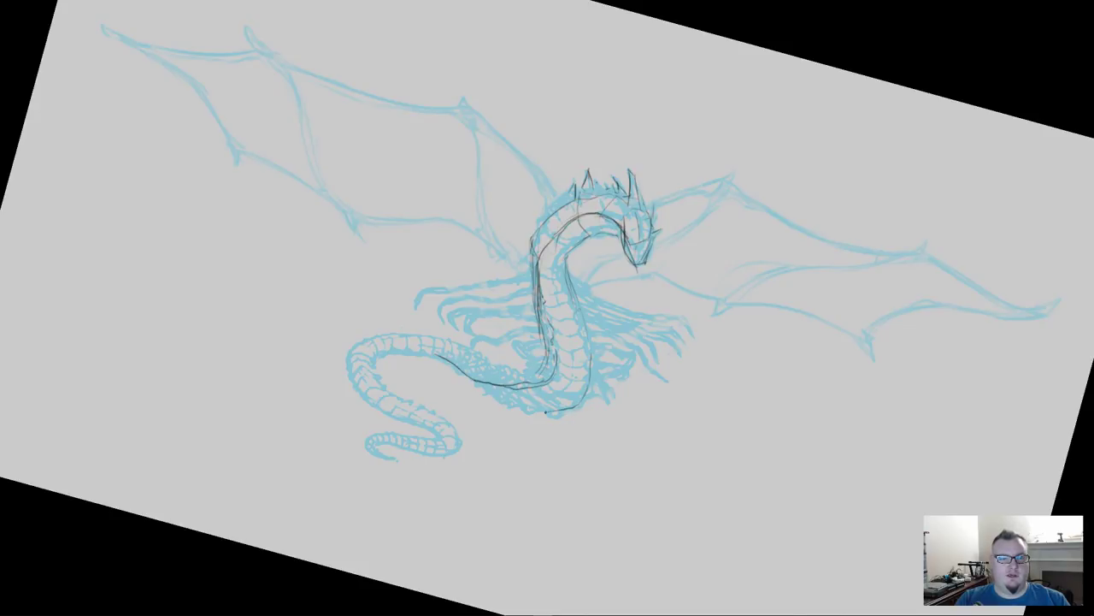
drag(481, 387, 537, 409)
drag(568, 389, 493, 399)
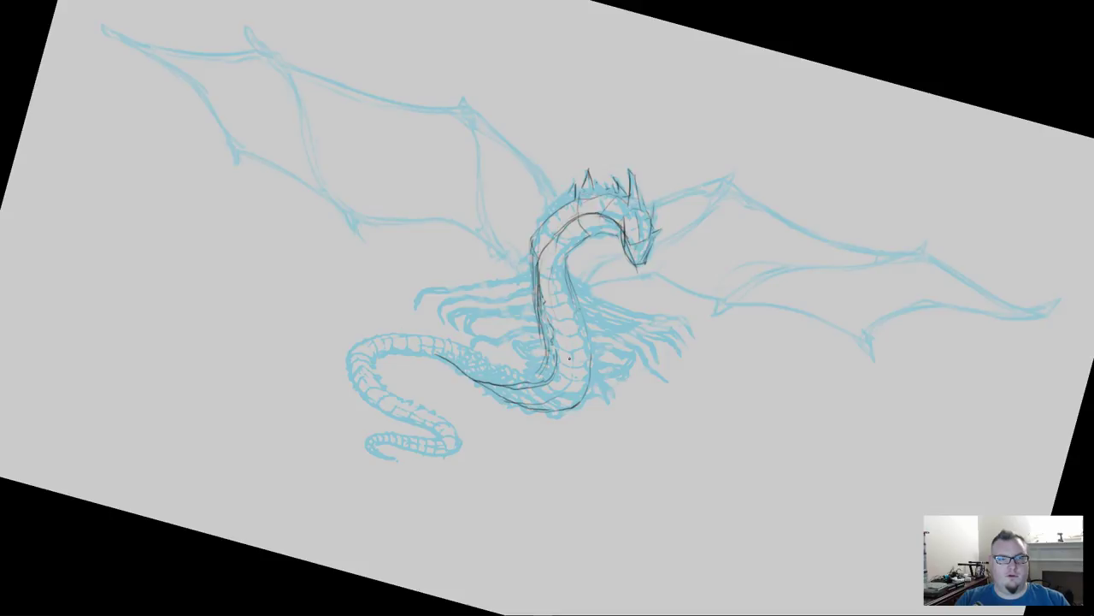
drag(570, 301, 584, 333)
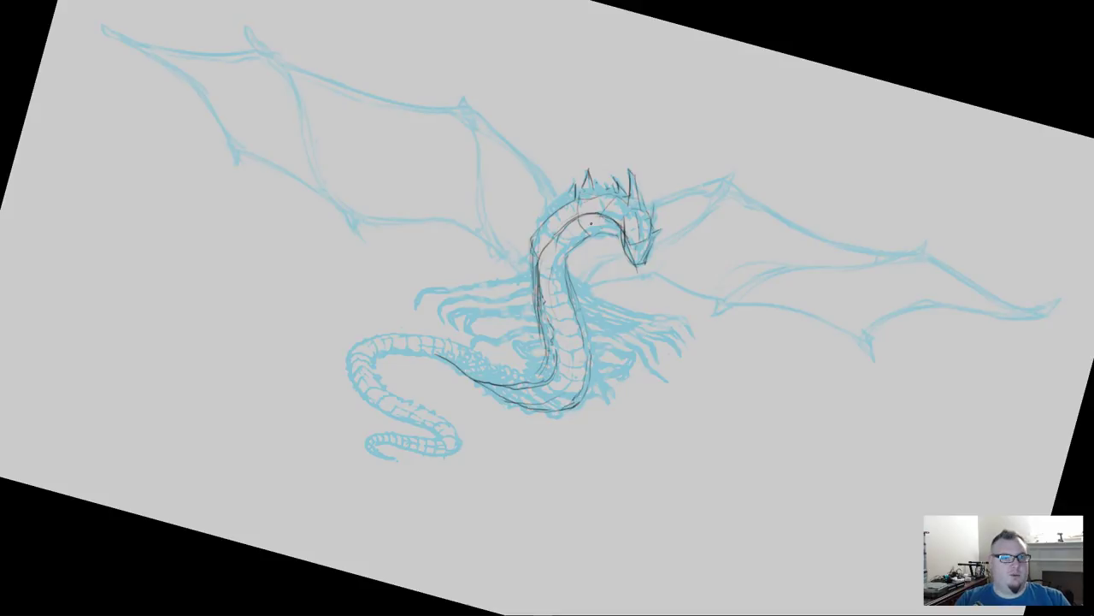
mouse_move(564, 264)
mouse_down()
mouse_move(568, 278)
mouse_move(575, 246)
mouse_move(595, 230)
mouse_up()
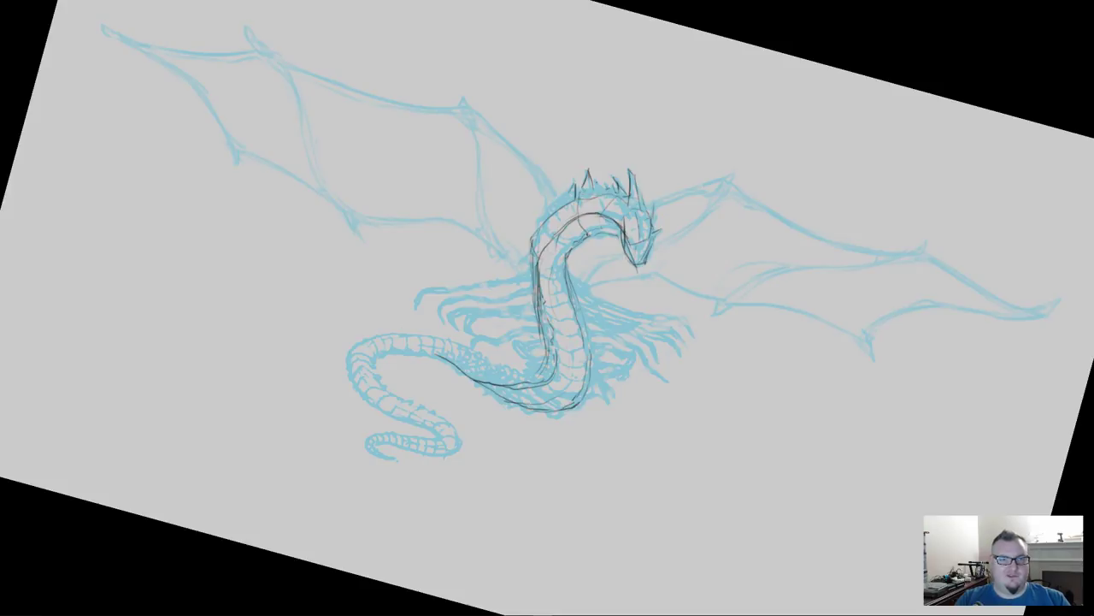
Step: Outline both sides of the S-shaped tail from the body to its curled tip
drag(403, 354, 376, 359)
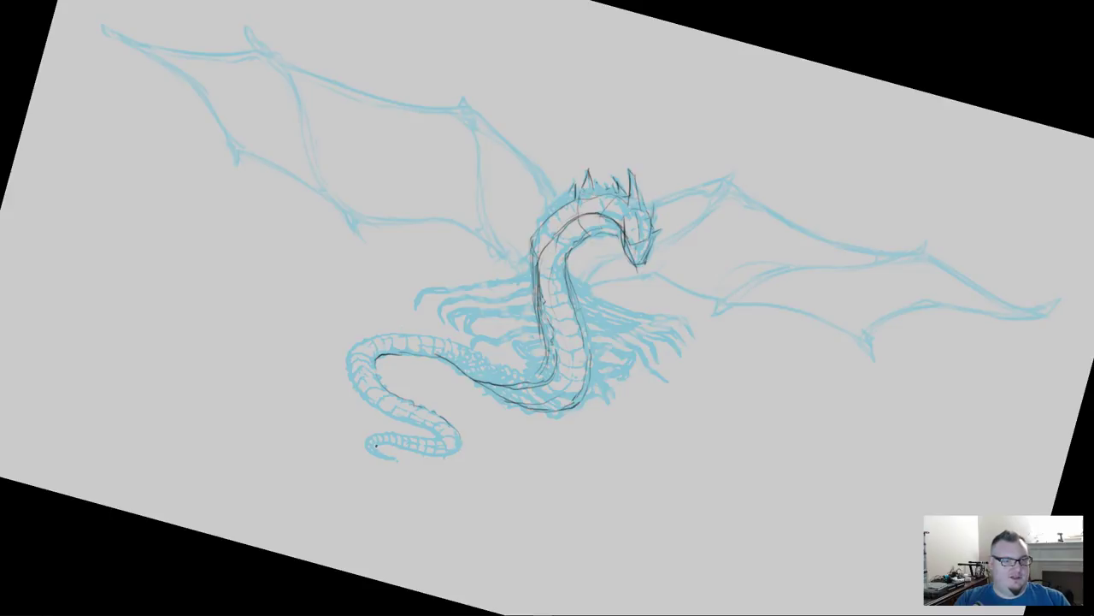
mouse_move(397, 460)
mouse_down()
mouse_move(366, 438)
mouse_move(399, 451)
mouse_move(369, 437)
mouse_move(434, 438)
mouse_up()
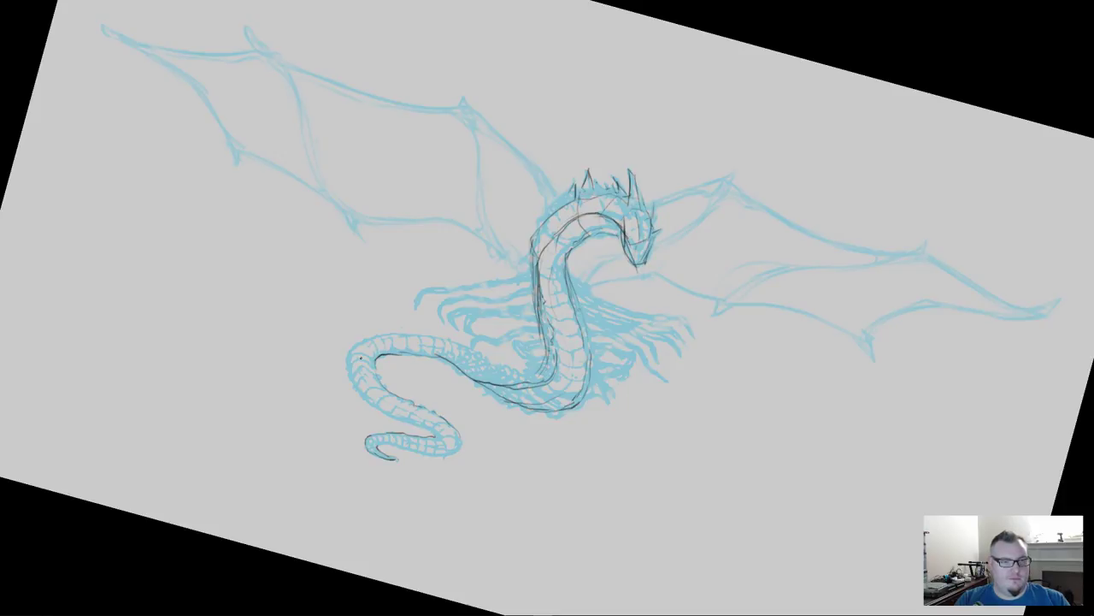
mouse_move(349, 348)
mouse_down()
mouse_move(371, 405)
mouse_move(450, 454)
mouse_move(380, 452)
mouse_move(431, 456)
mouse_move(457, 432)
mouse_up()
mouse_move(352, 357)
mouse_down()
mouse_move(368, 342)
mouse_move(437, 342)
mouse_move(496, 362)
mouse_up()
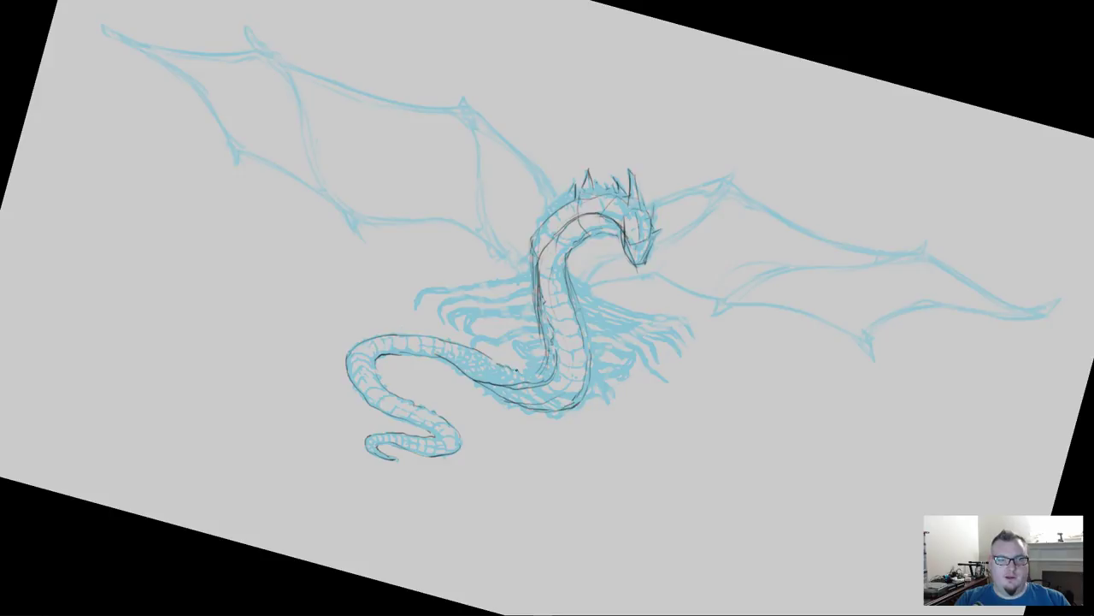
drag(517, 369, 528, 377)
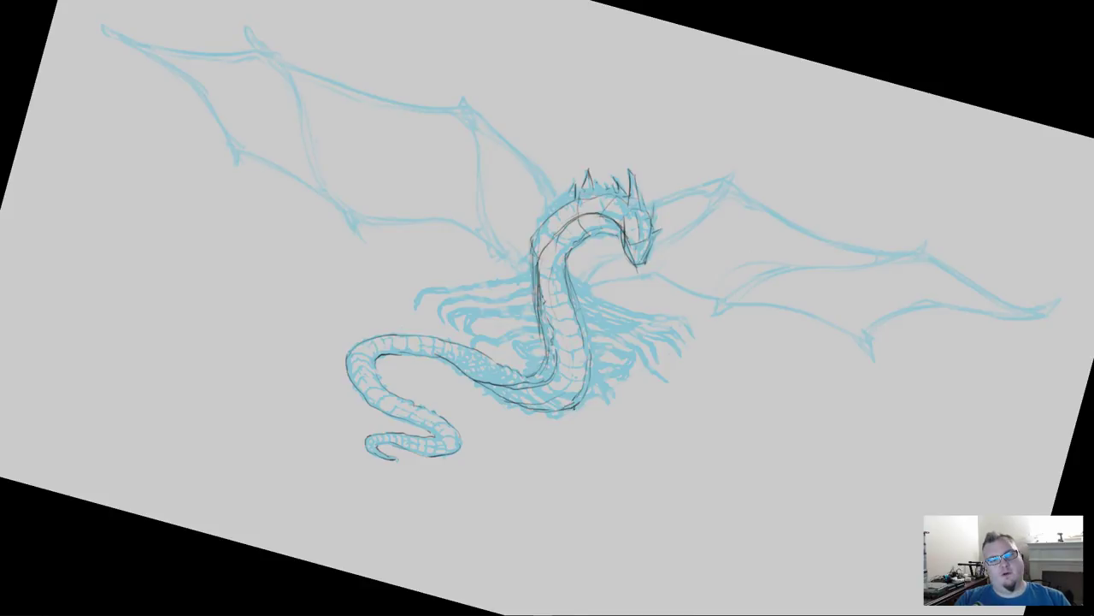
Step: Reinforce the contour of the lower body bend and redraw the tail's upper edge up into the back
drag(576, 407, 546, 412)
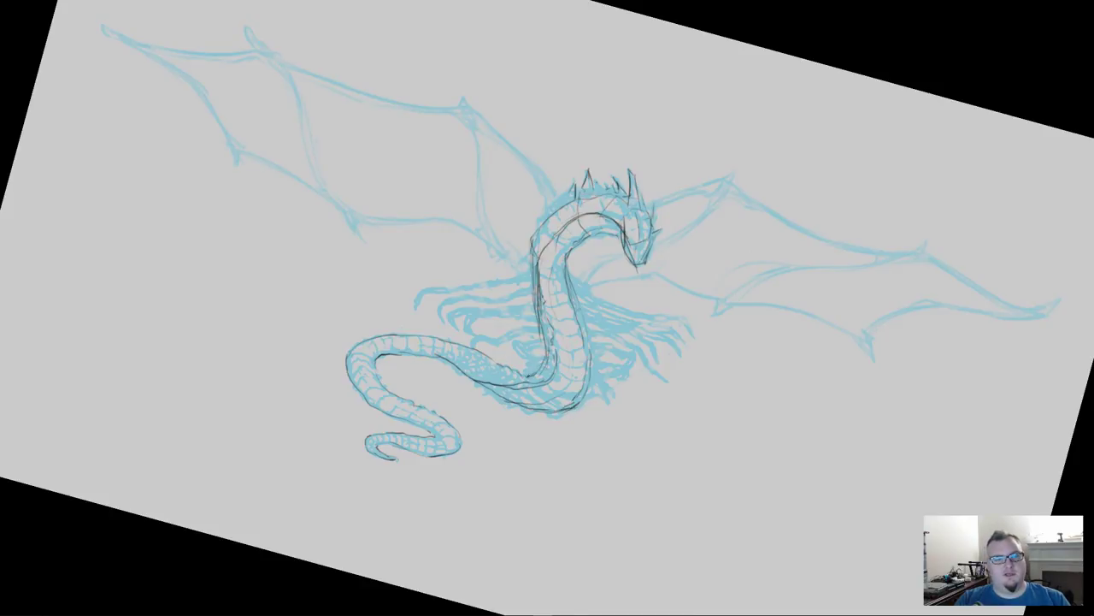
drag(549, 354, 531, 380)
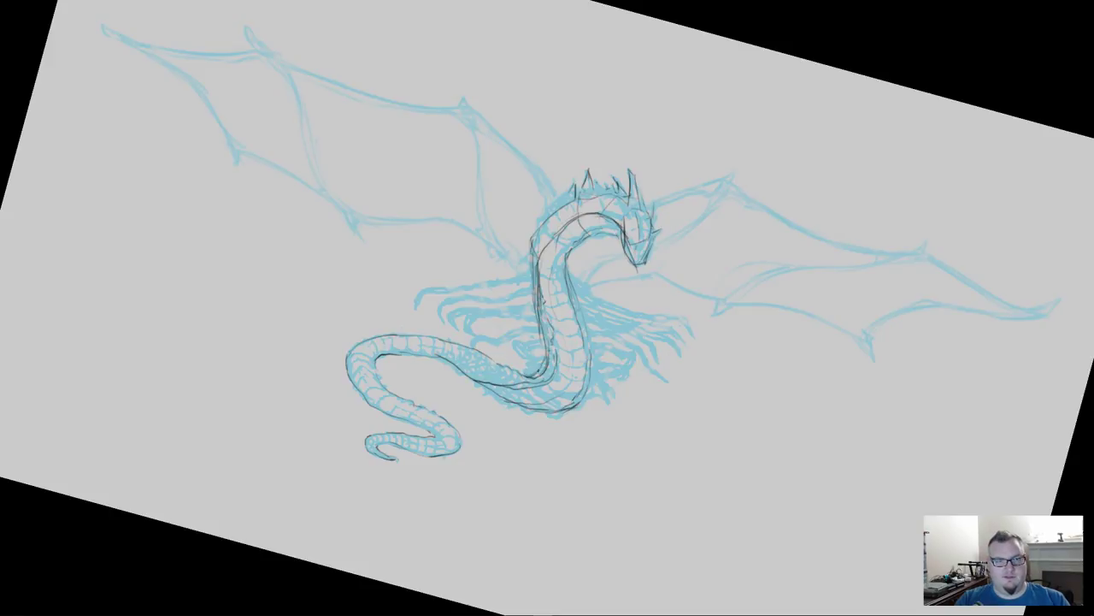
mouse_move(516, 366)
mouse_down()
mouse_move(540, 373)
mouse_move(457, 342)
mouse_move(402, 336)
mouse_up()
mouse_move(523, 369)
mouse_down()
mouse_move(446, 338)
mouse_move(390, 334)
mouse_move(422, 332)
mouse_move(536, 368)
mouse_move(544, 331)
mouse_up()
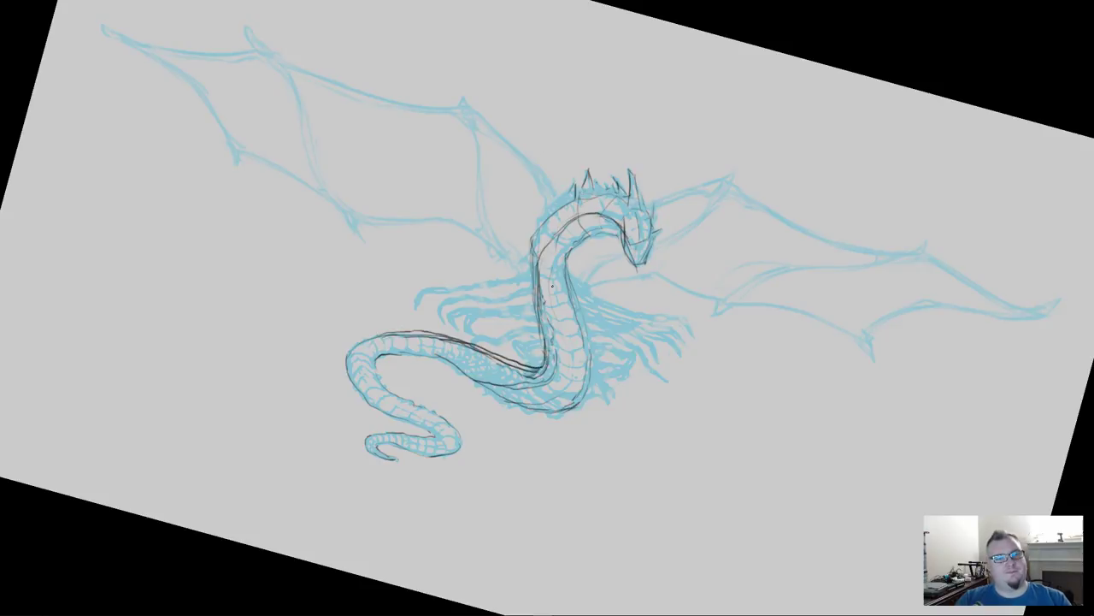
Step: Strengthen the lower edge of the tail where it joins the body bend
drag(493, 437, 512, 410)
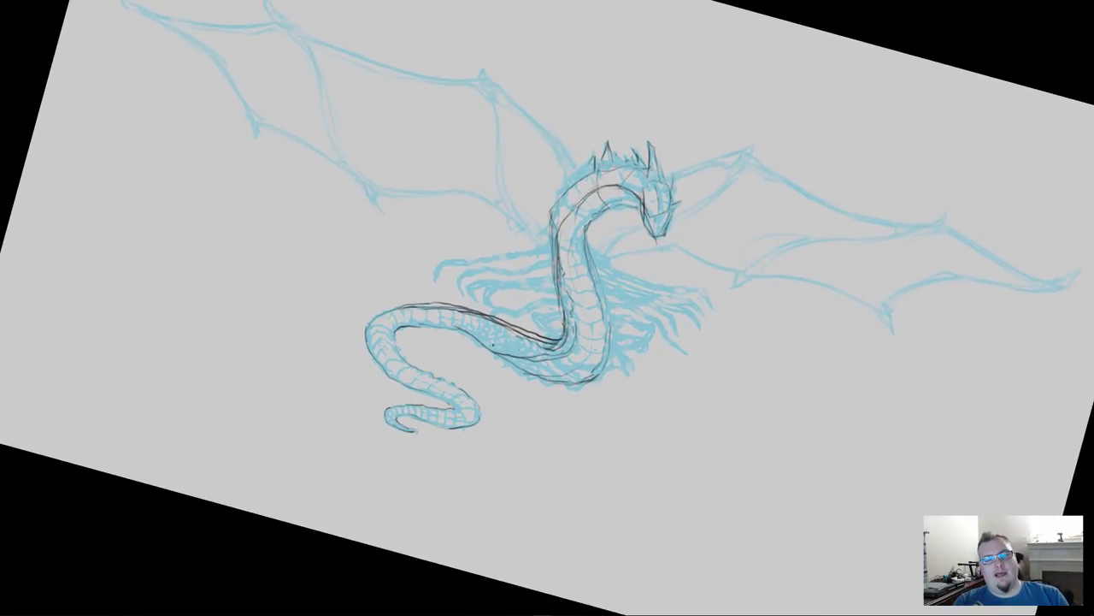
drag(496, 350, 524, 358)
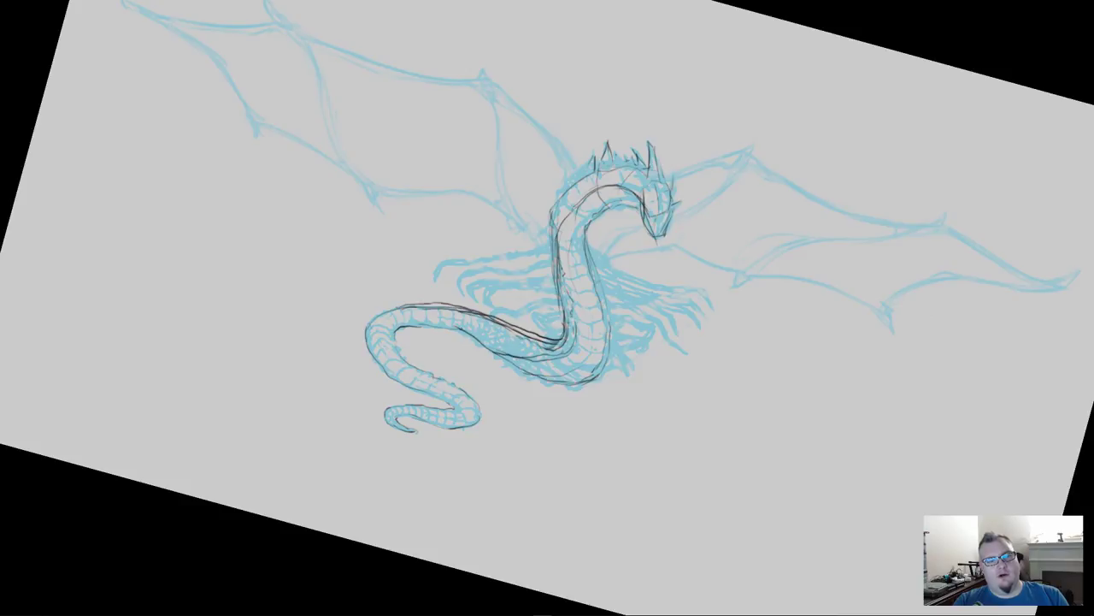
mouse_move(459, 329)
mouse_down()
mouse_move(530, 354)
mouse_move(577, 324)
mouse_up()
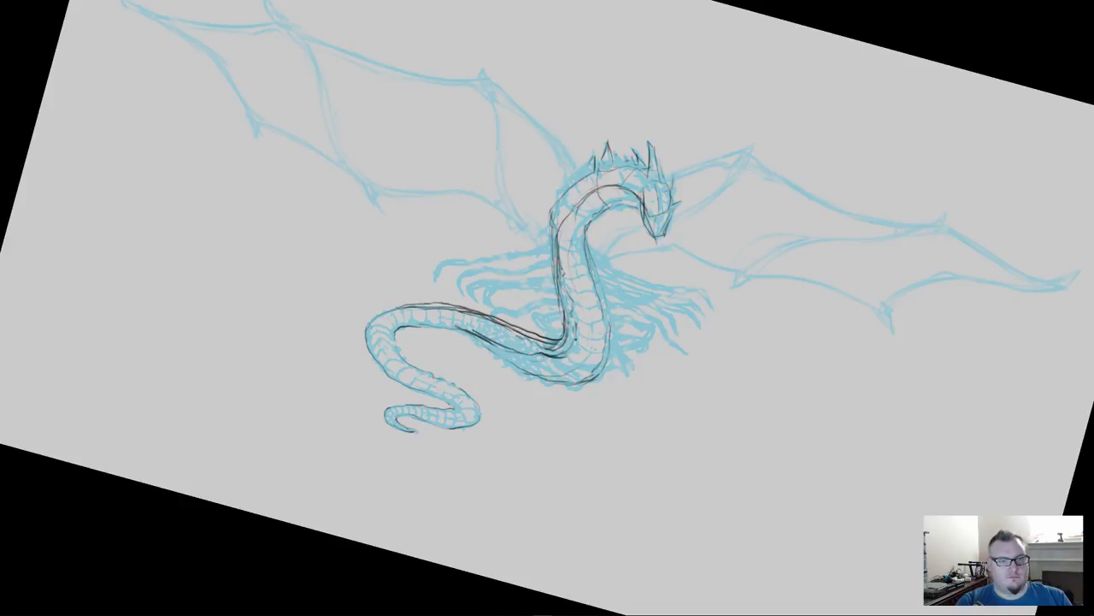
Step: Straighten the canvas view and try a straight horizontal line across the page through the dragon's jaw
drag(598, 281, 583, 359)
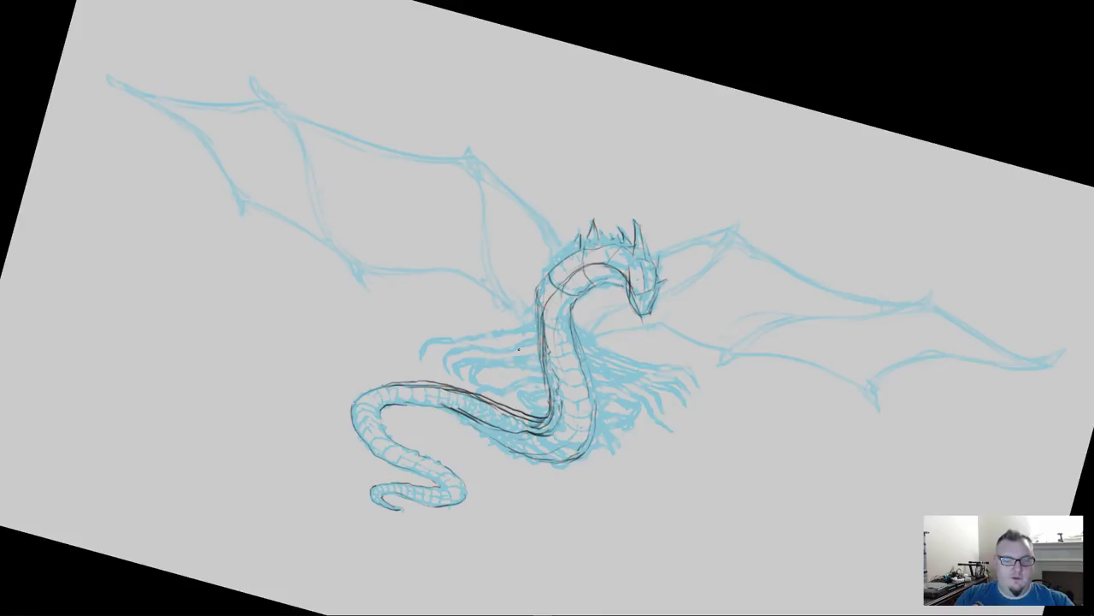
key(r)
drag(671, 437, 726, 377)
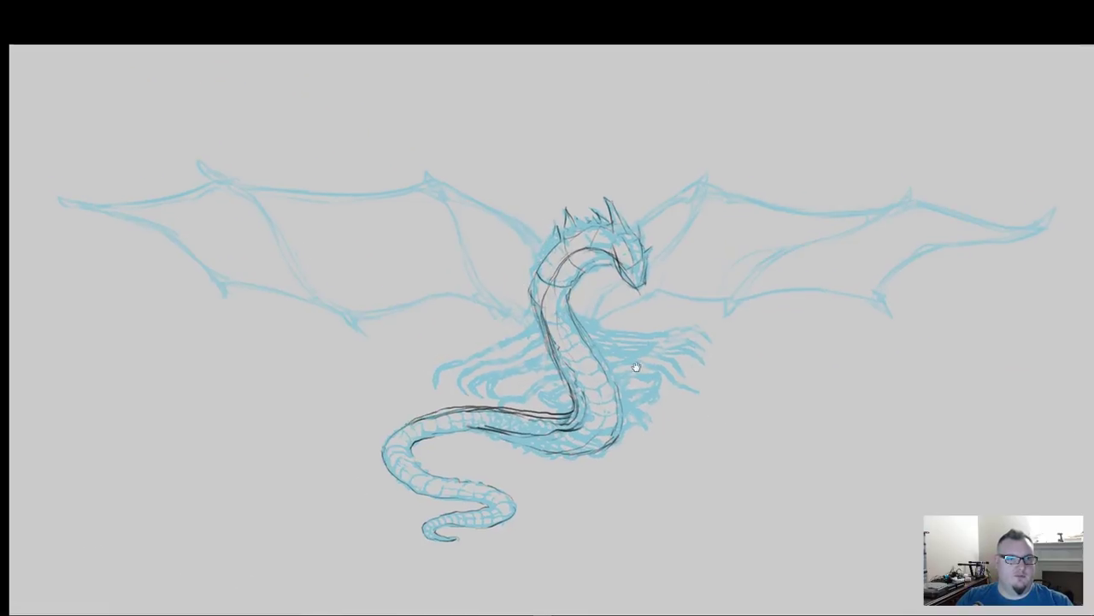
mouse_move(636, 366)
mouse_down()
mouse_move(610, 292)
mouse_move(628, 299)
mouse_move(630, 320)
mouse_up()
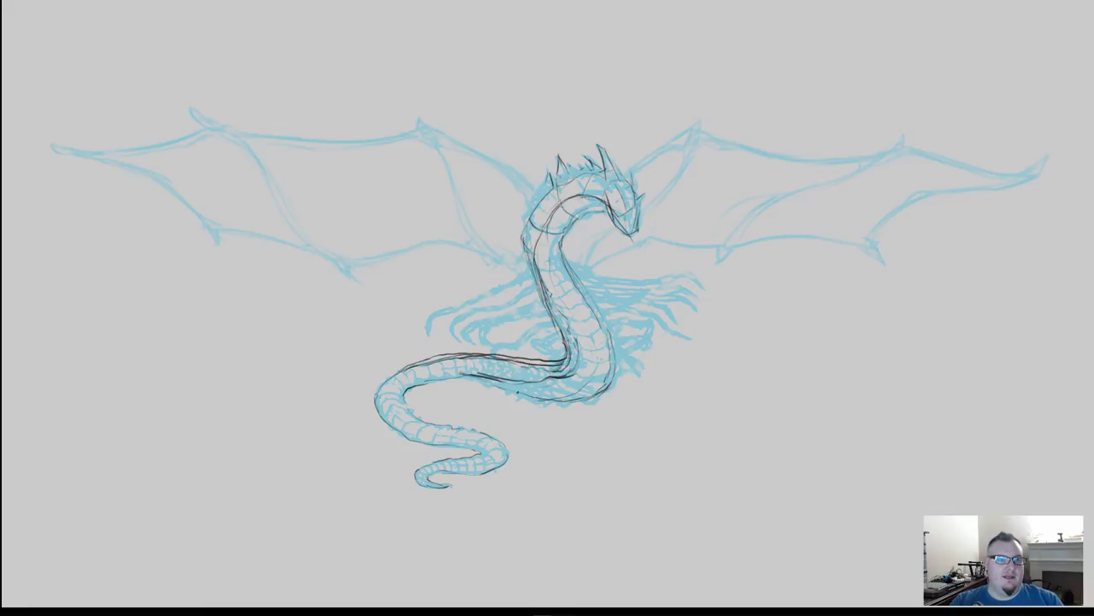
mouse_move(612, 213)
mouse_down()
mouse_move(758, 220)
mouse_move(749, 239)
mouse_move(204, 248)
mouse_up()
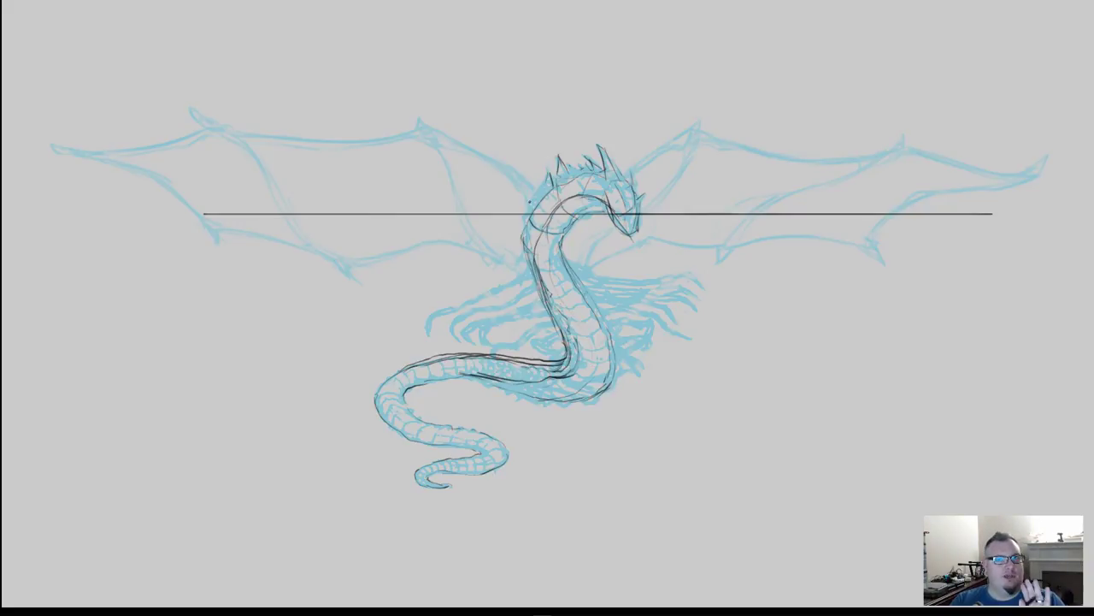
key(ctrl+z)
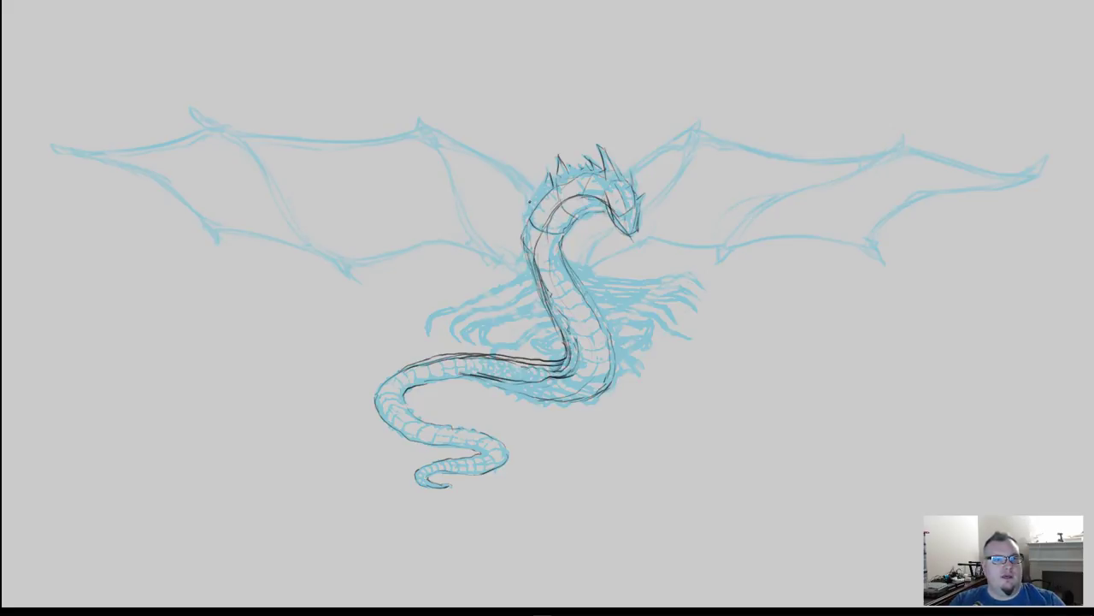
Step: Add a new layer above the line art and draw a full-width horizontal horizon line at the dragon's chin
key(f)
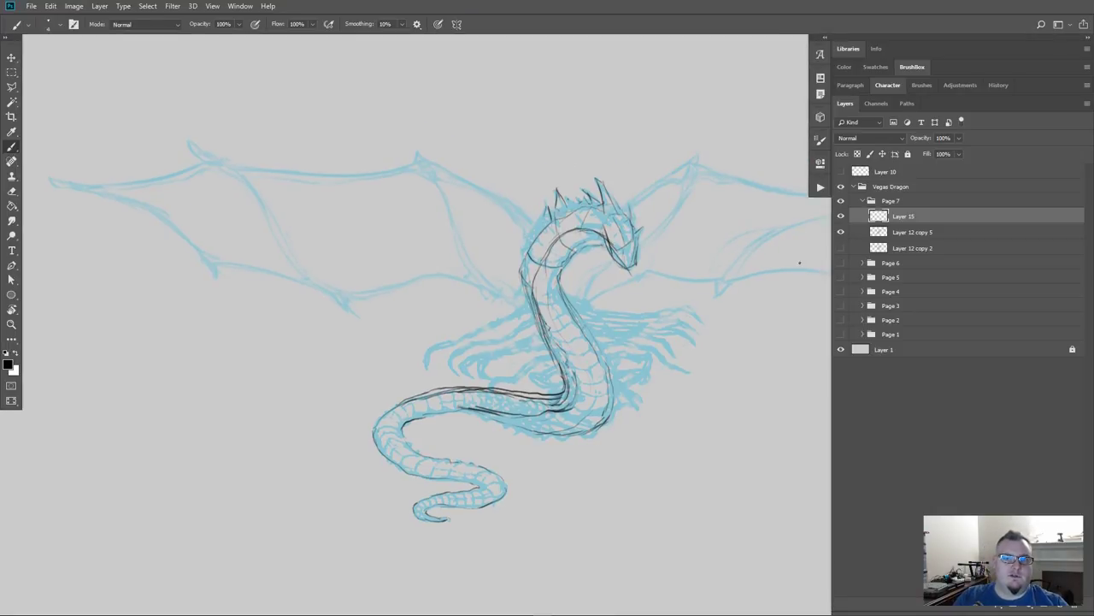
click(1057, 606)
key(f)
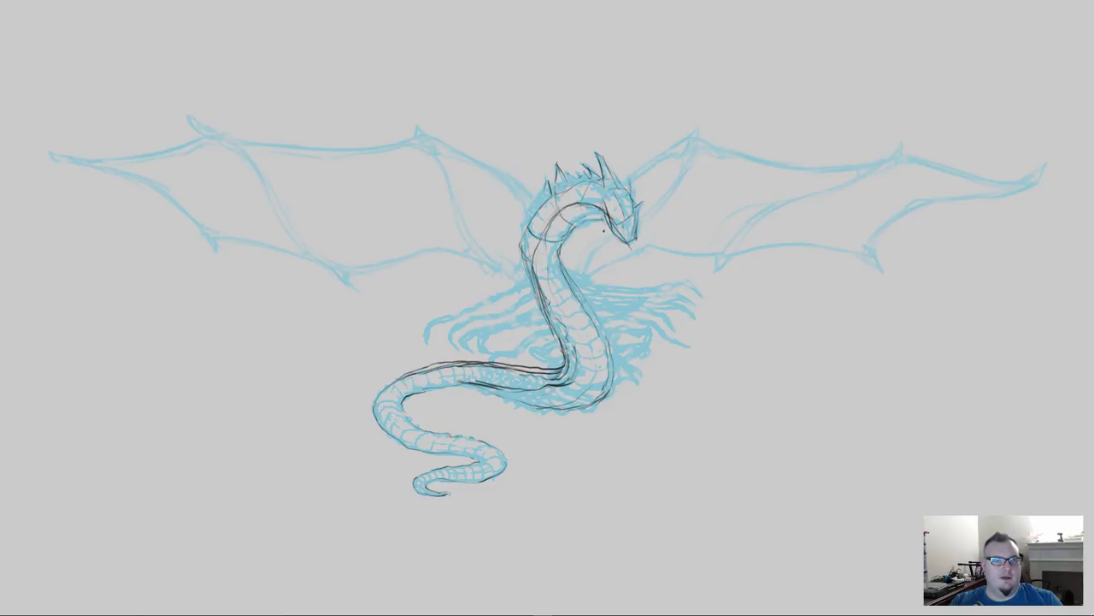
mouse_move(600, 230)
mouse_down()
mouse_move(1041, 244)
mouse_move(464, 264)
mouse_up()
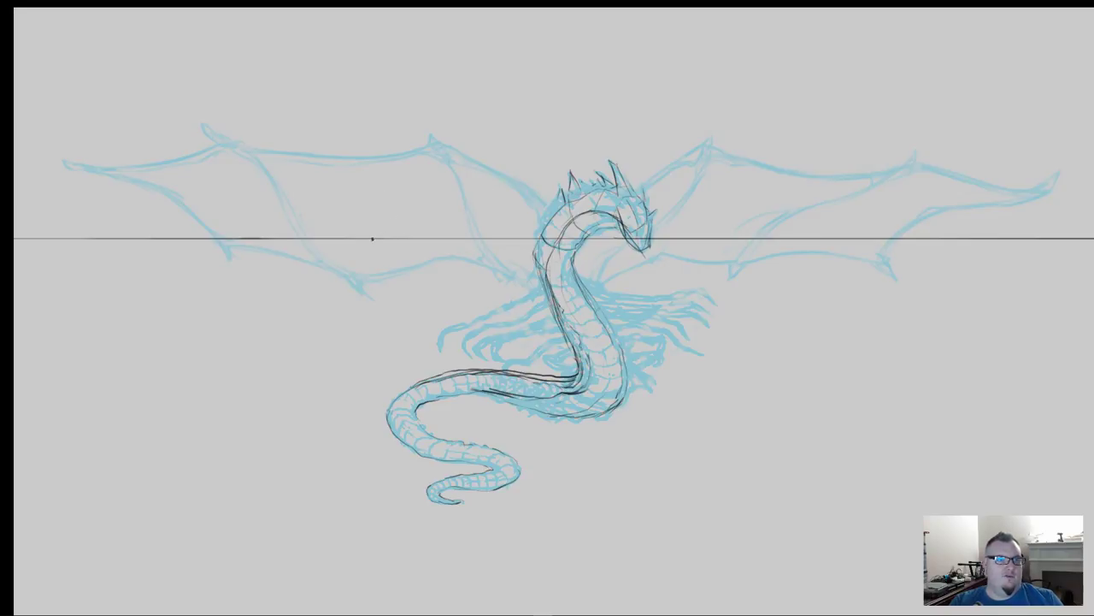
Step: Try straight lines radiating in all directions from a vanishing point on the horizon inside the left wing
mouse_move(372, 240)
mouse_down()
mouse_move(420, 292)
mouse_move(324, 287)
mouse_up()
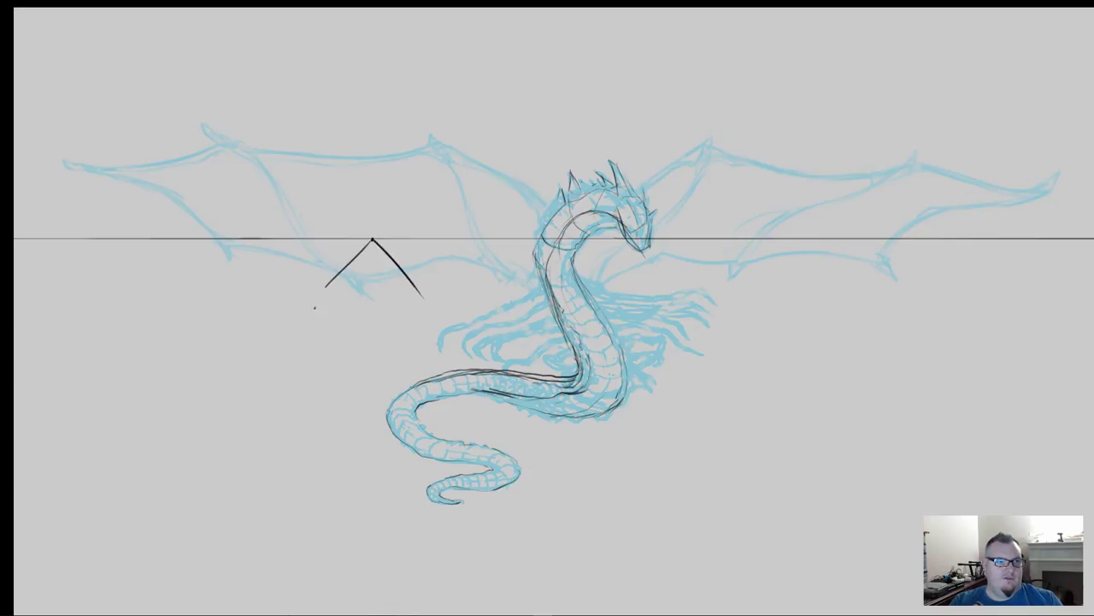
mouse_move(373, 241)
mouse_down()
mouse_move(366, 325)
mouse_move(419, 229)
mouse_move(381, 182)
mouse_up()
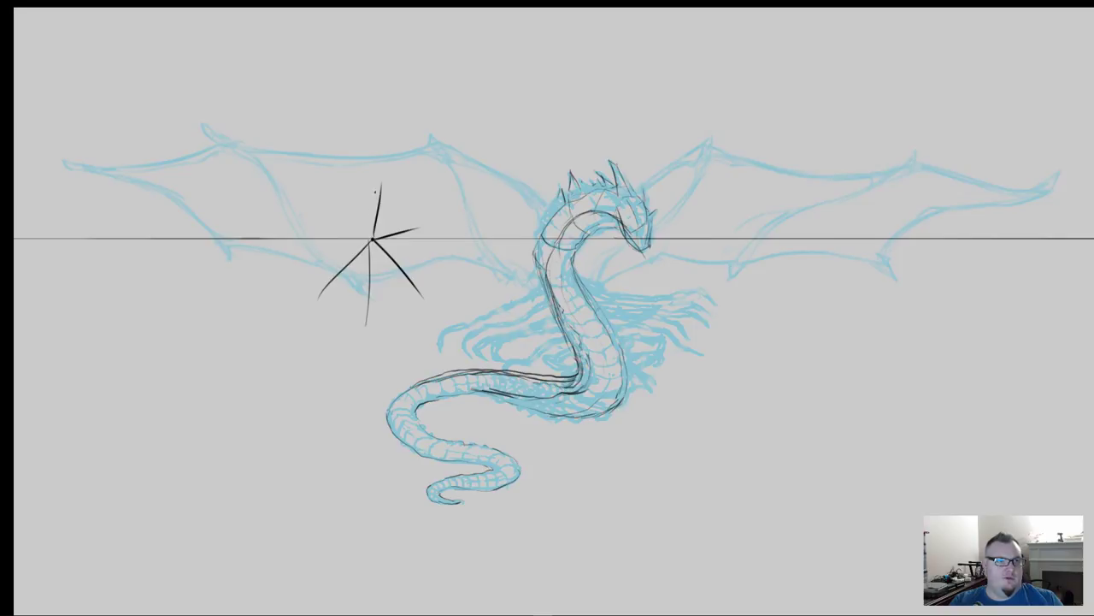
mouse_move(372, 239)
mouse_down()
mouse_move(322, 185)
mouse_move(291, 214)
mouse_up()
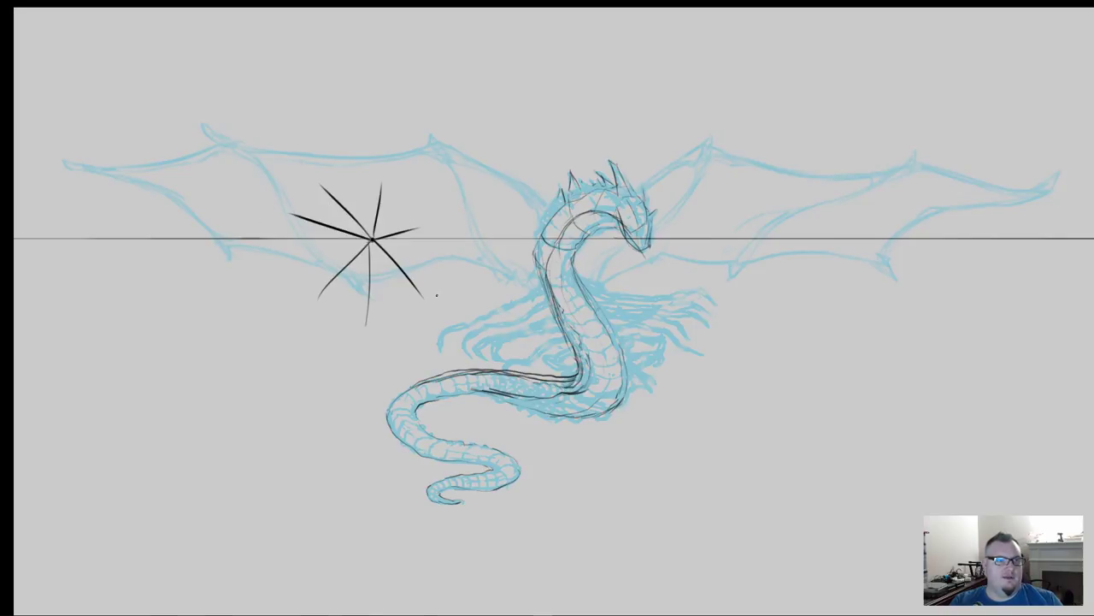
key(ctrl+z)
key(ctrl+z)
key(ctrl+z)
key(ctrl+z)
key(ctrl+z)
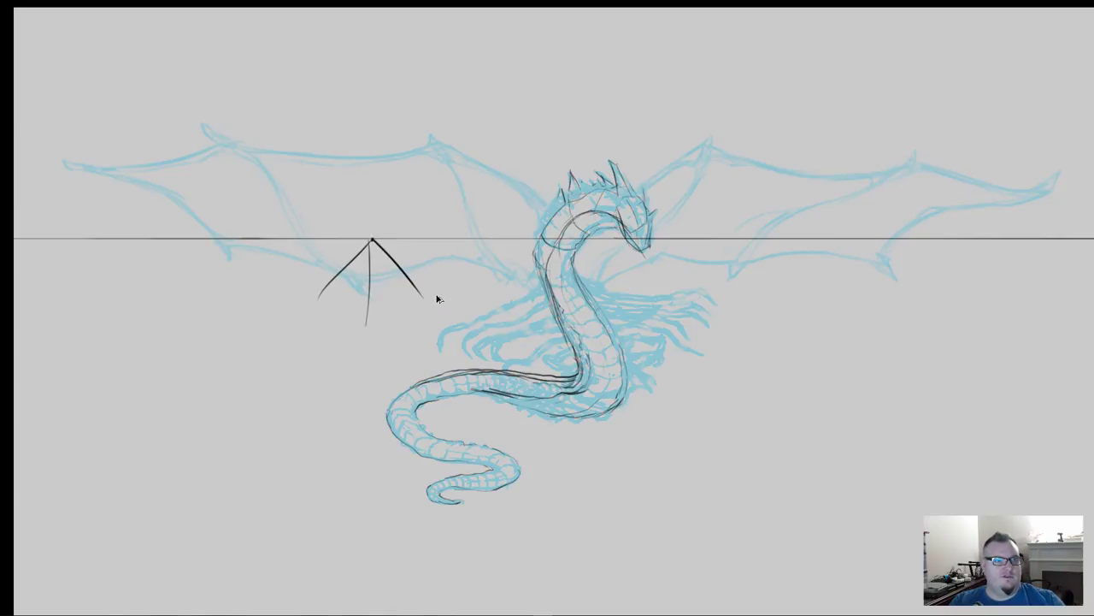
key(ctrl+z)
key(ctrl+z)
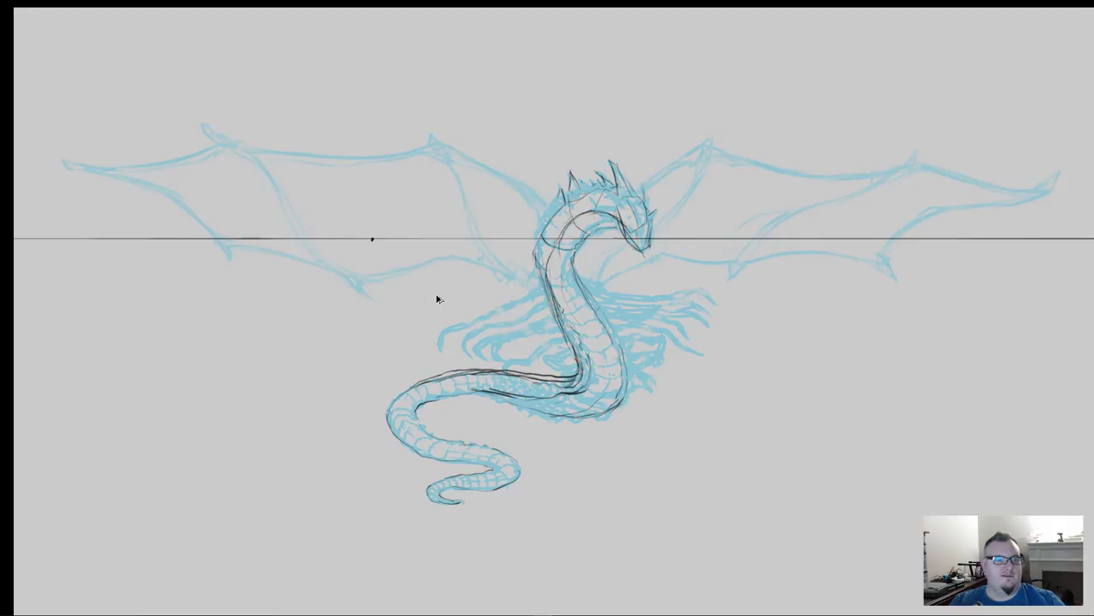
key(ctrl+z)
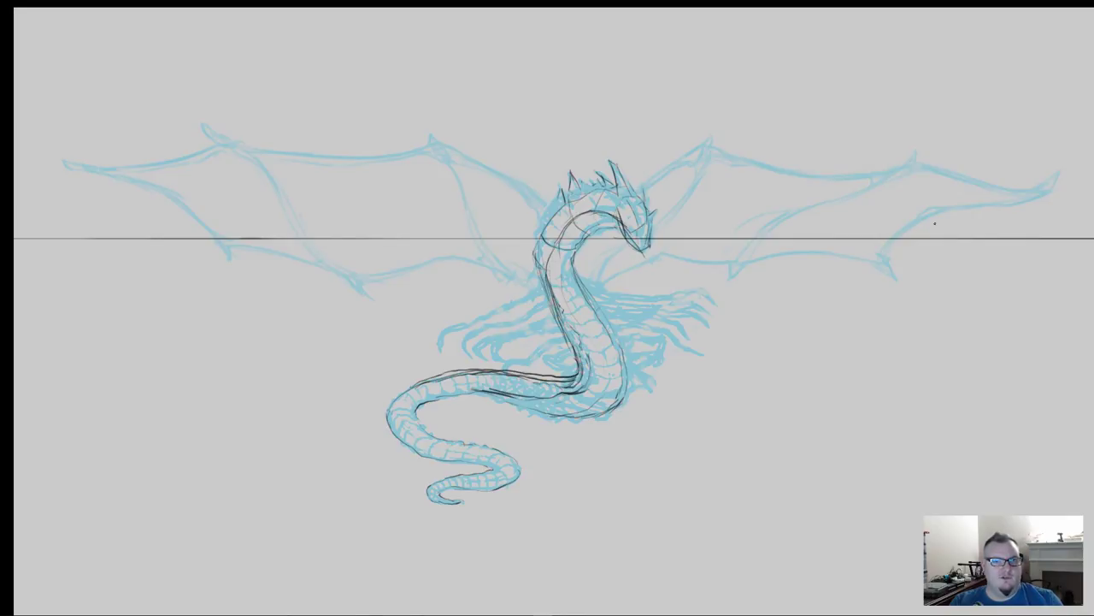
Step: Add short slanted perspective guide strokes under the jaw and across the snout, and reinforce the back of the neck
drag(663, 242, 617, 257)
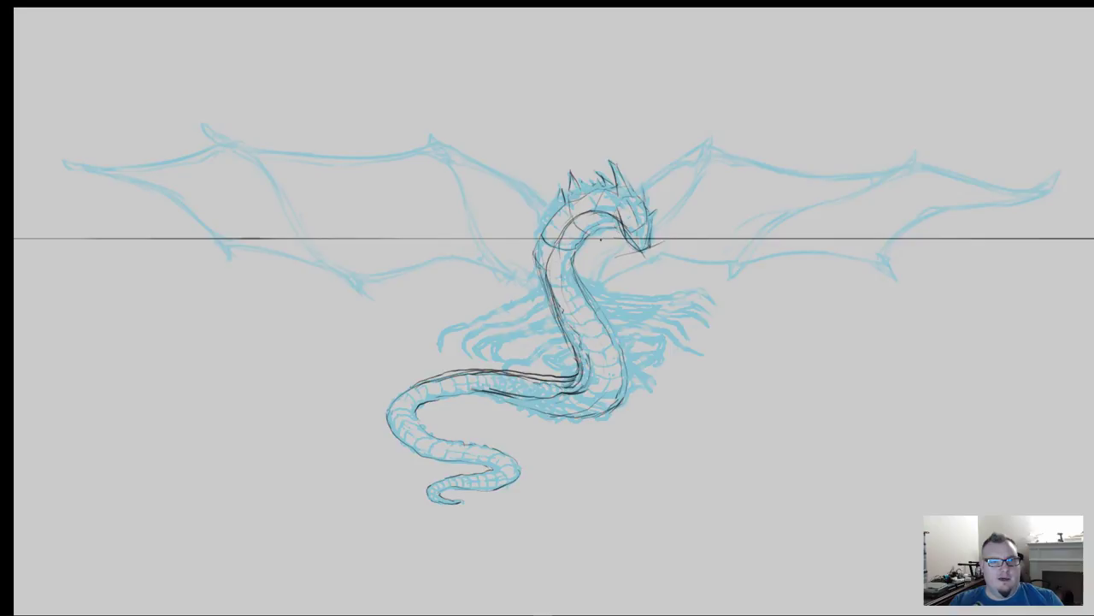
drag(609, 236, 675, 220)
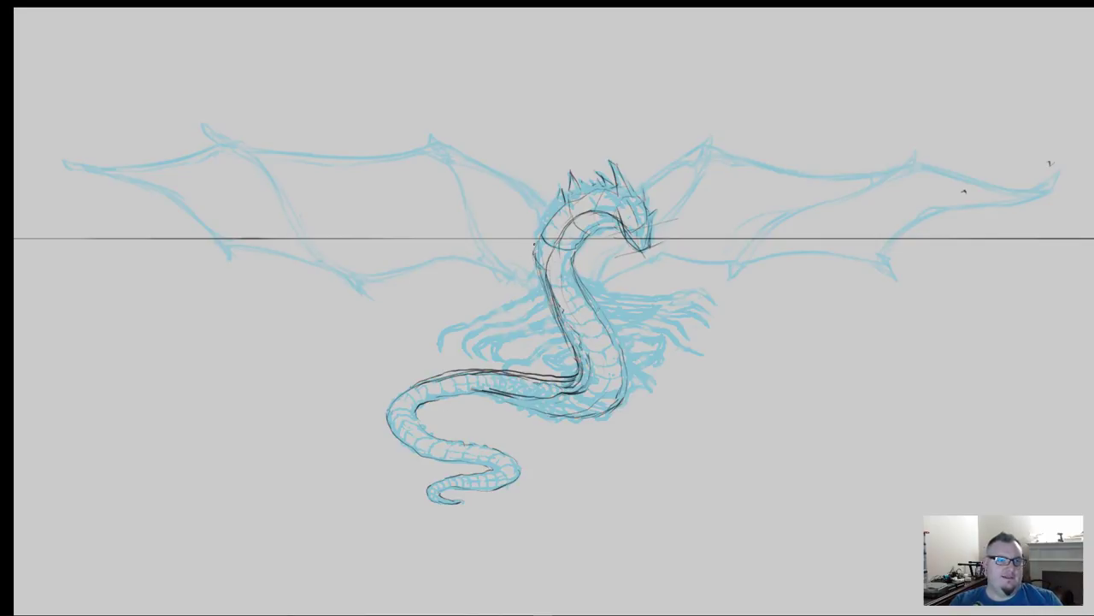
drag(536, 247, 555, 312)
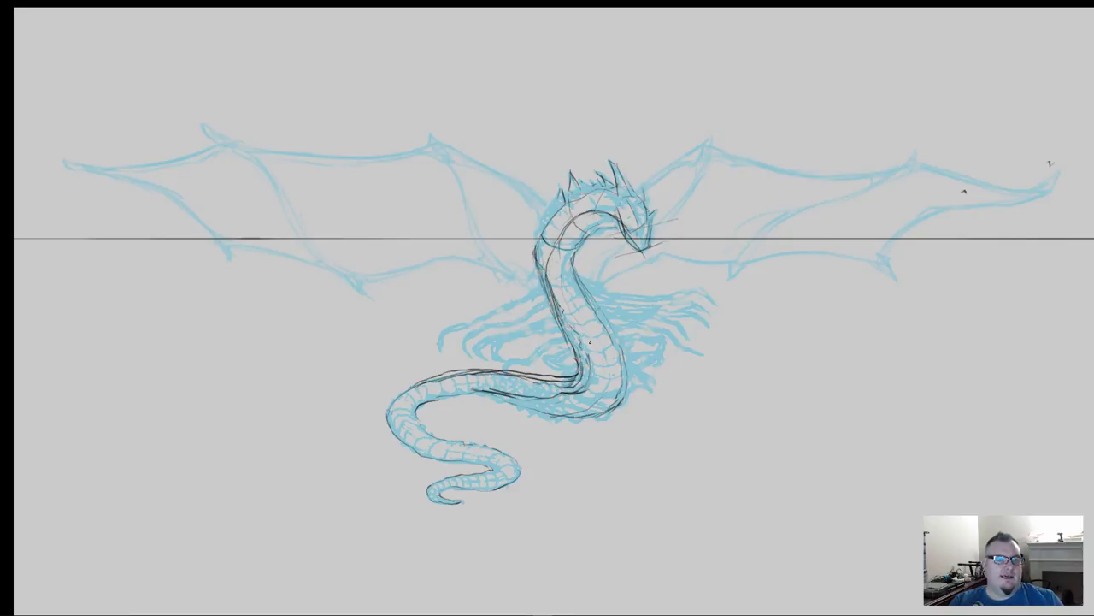
Step: Try five tall, near-vertical lines converging downwards across the left wing to illustrate vertical perspective
drag(213, 116, 272, 351)
drag(320, 99, 330, 346)
drag(444, 111, 371, 351)
drag(503, 165, 404, 363)
drag(134, 125, 218, 362)
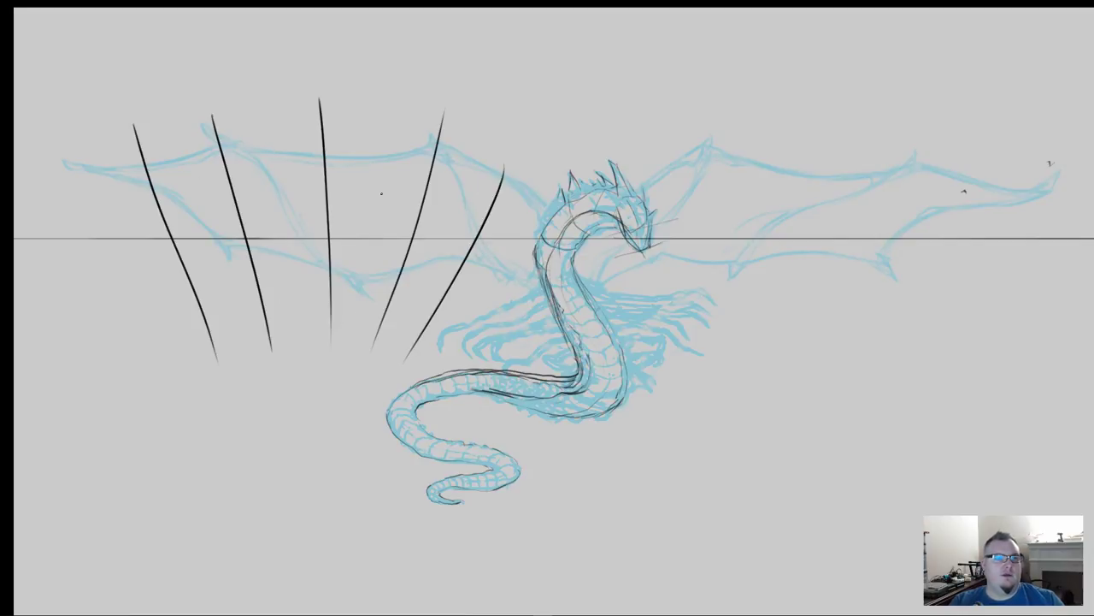
key(ctrl+z)
key(ctrl+z)
key(ctrl+z)
key(ctrl+z)
key(ctrl+z)
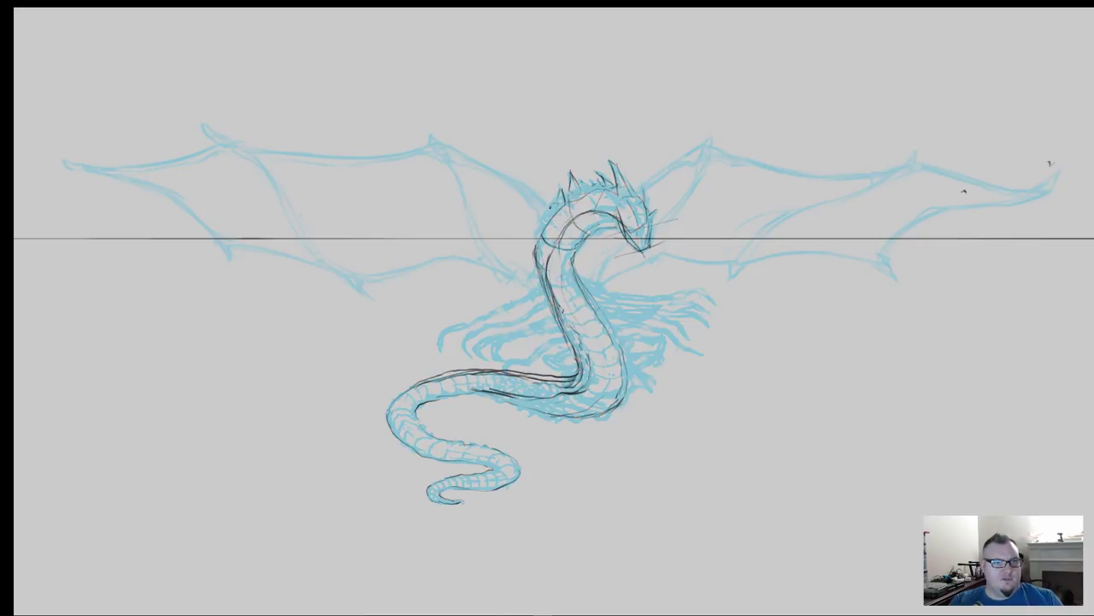
Step: Darken the upper back of the neck below the spikes and merge the guide layer down into Layer 15
mouse_move(557, 200)
mouse_down()
mouse_move(532, 236)
mouse_move(534, 255)
mouse_up()
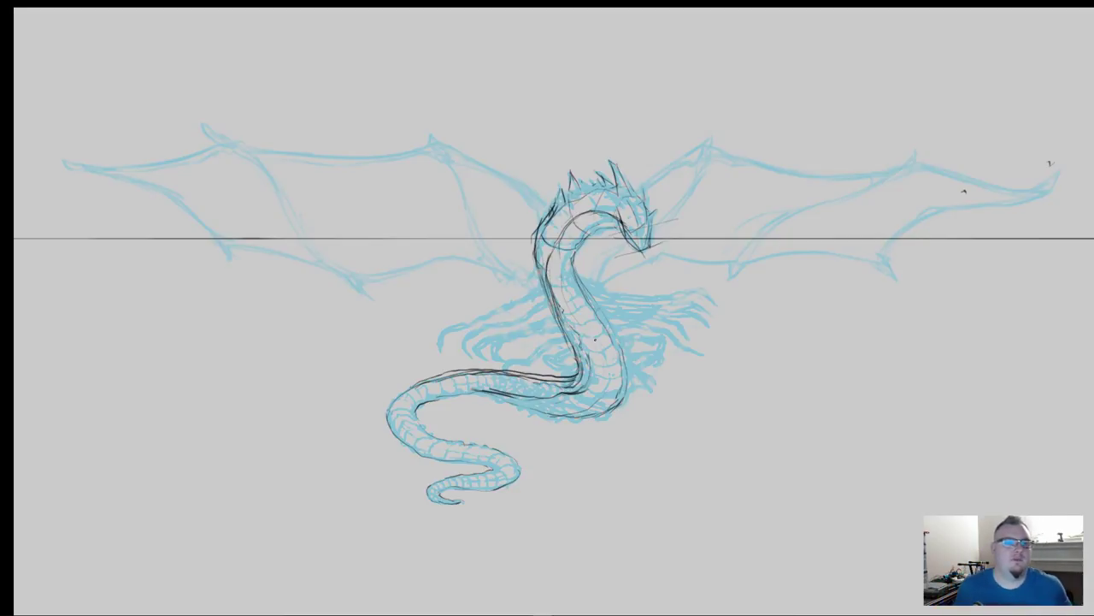
scroll(594, 339, up, 5)
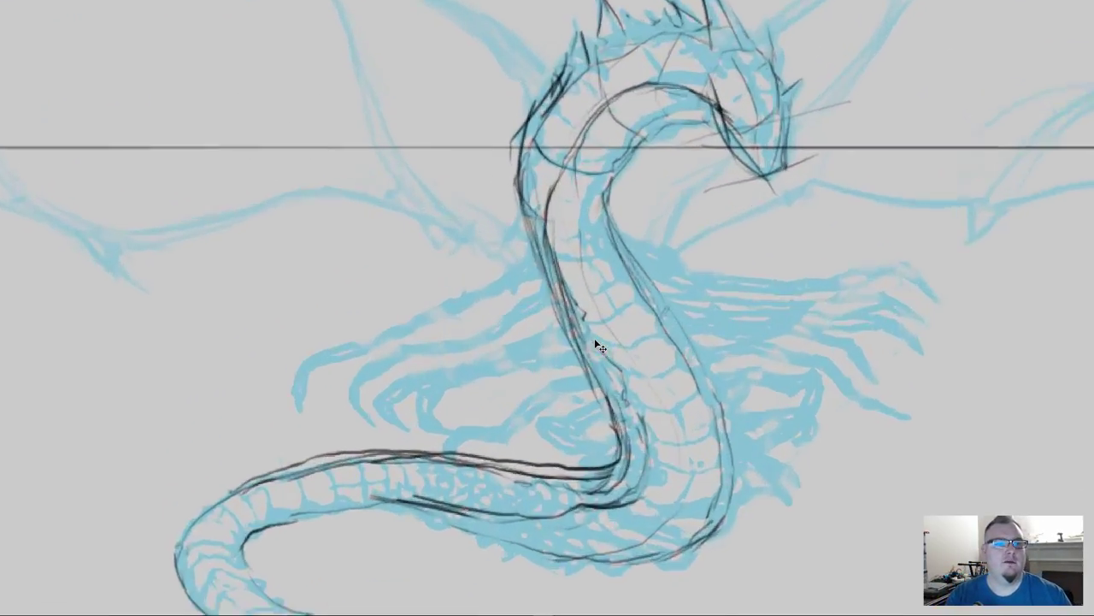
mouse_move(686, 221)
mouse_down()
mouse_move(552, 362)
mouse_move(530, 418)
mouse_up()
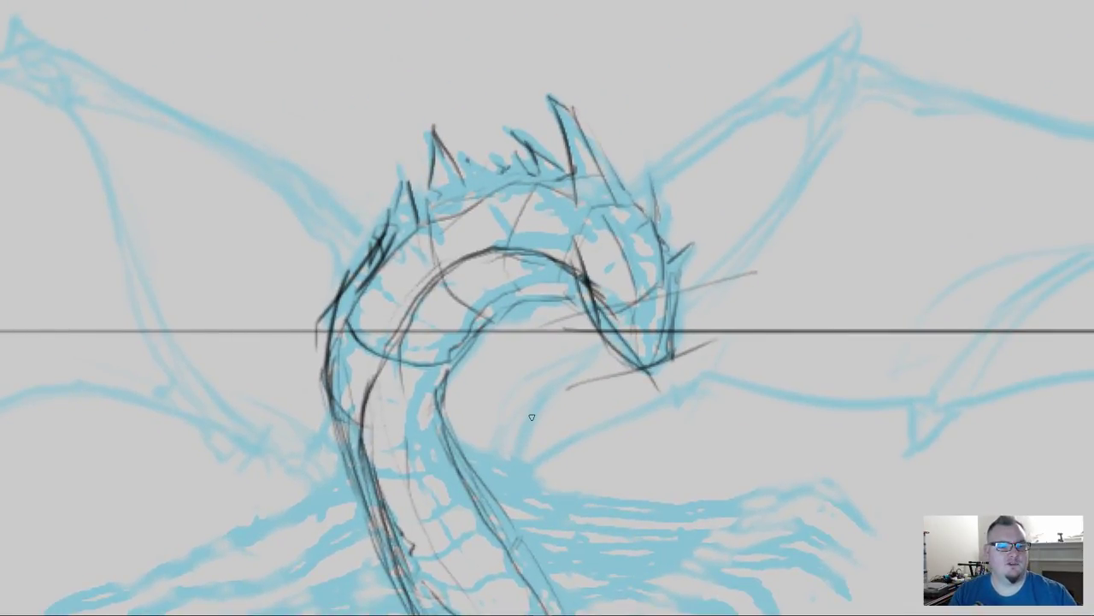
key(Tab)
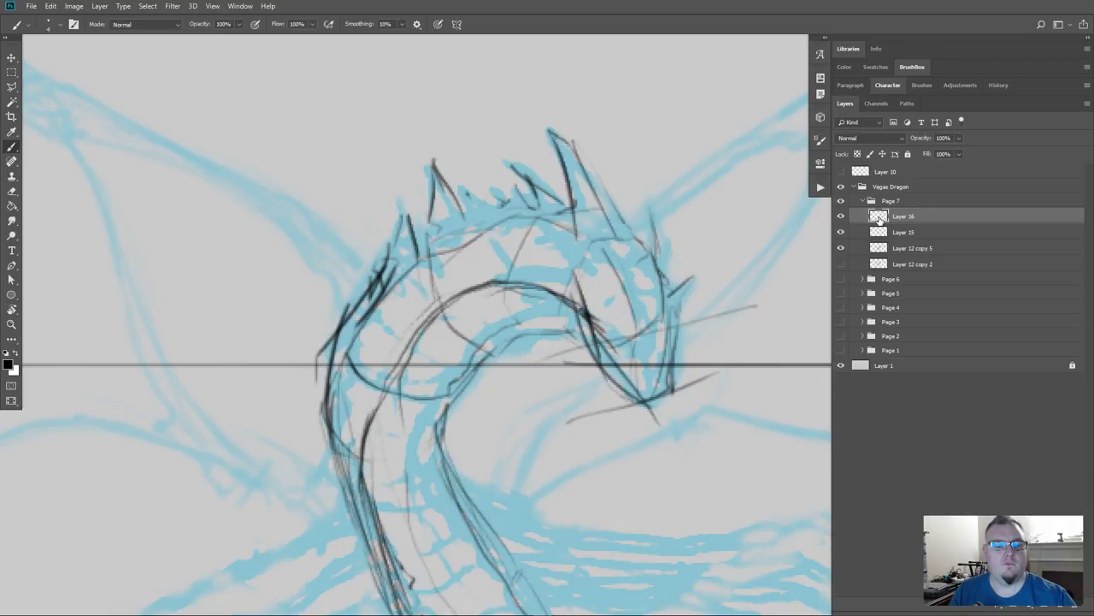
key(ctrl+e)
click(840, 217)
click(840, 217)
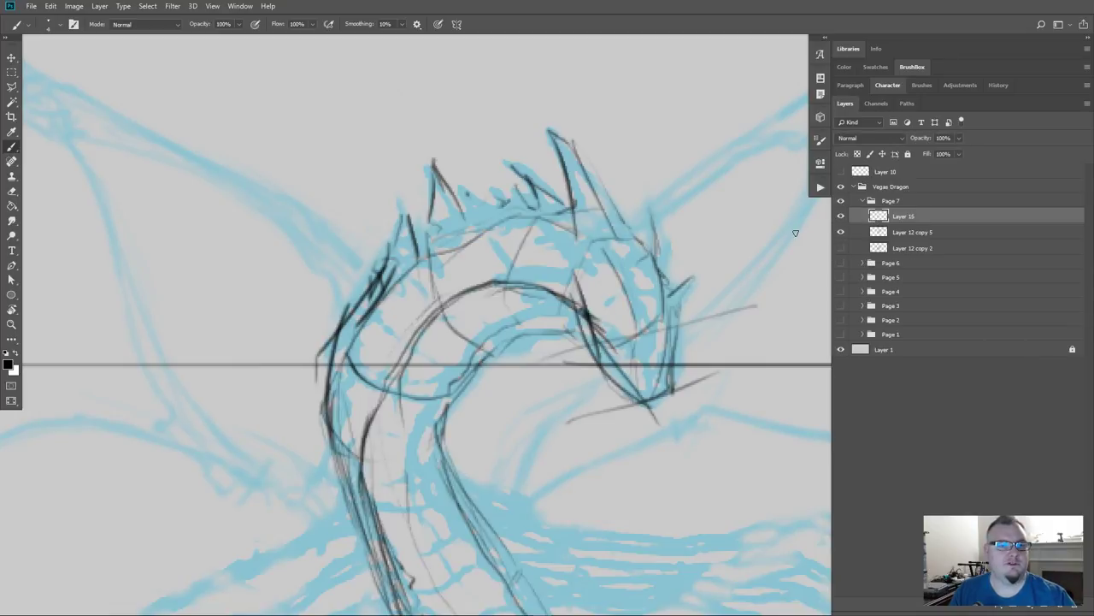
Step: Erase stray lines inside the snout and redraw the nose horn, the snout's front edge and the inner face ridge
key(e)
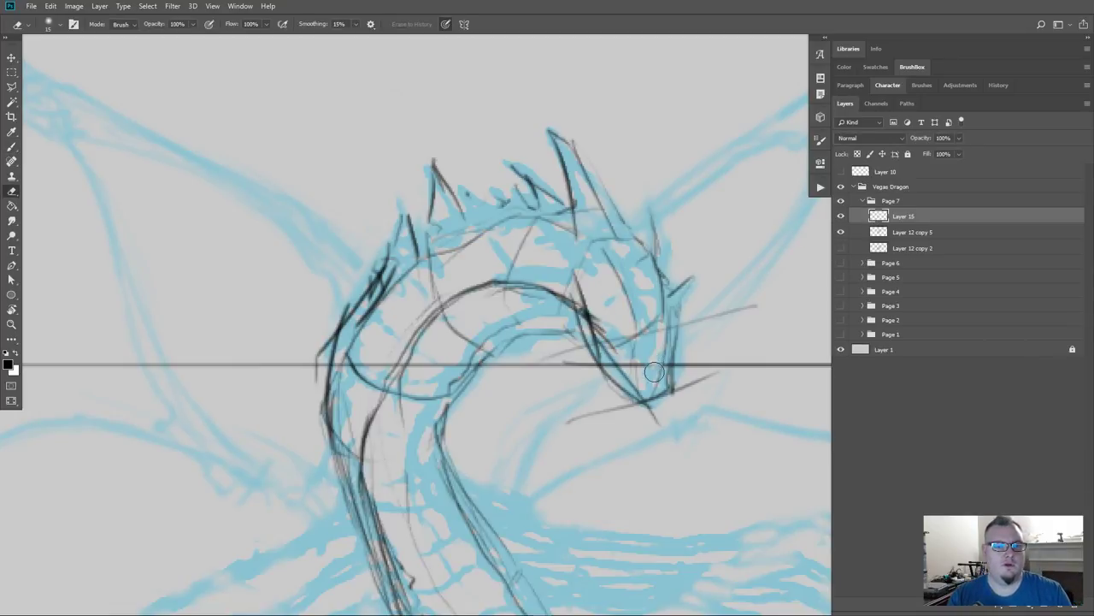
mouse_move(643, 376)
mouse_down()
mouse_move(609, 359)
mouse_move(663, 374)
mouse_up()
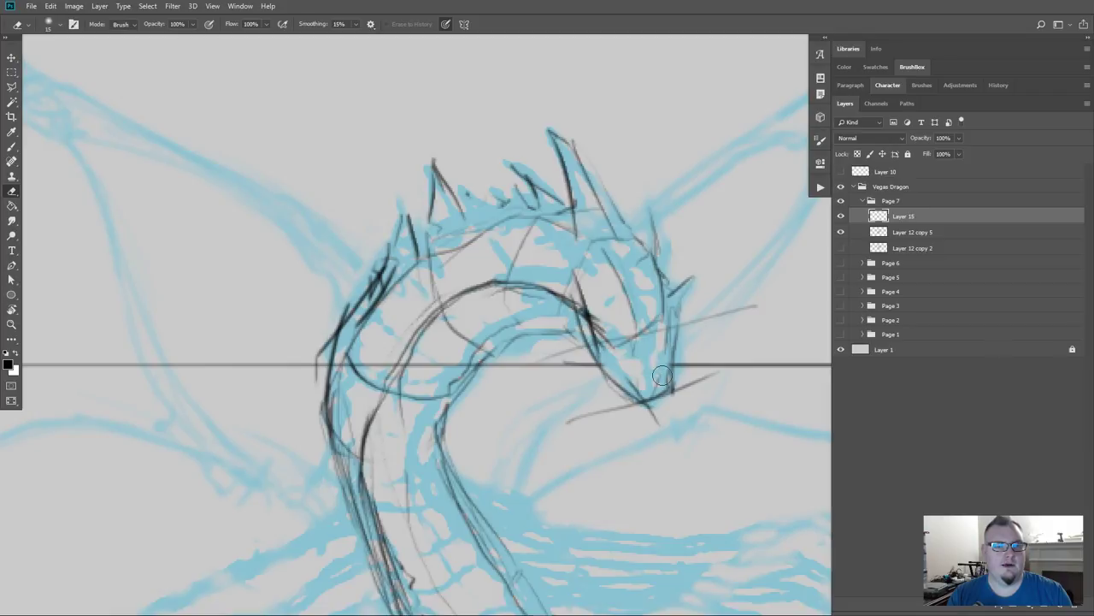
key(b)
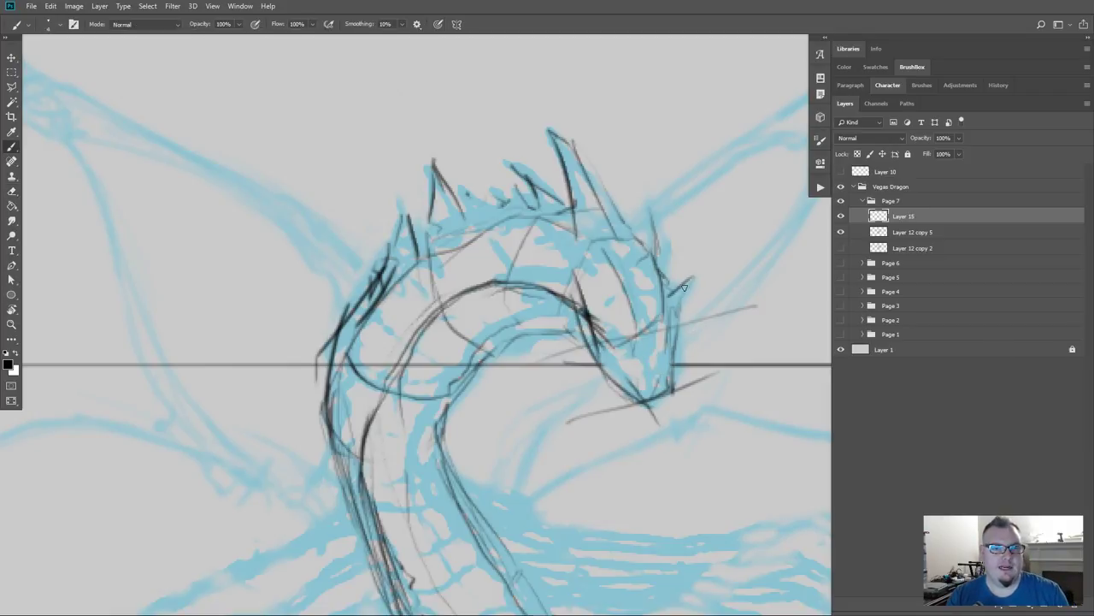
drag(692, 280, 672, 379)
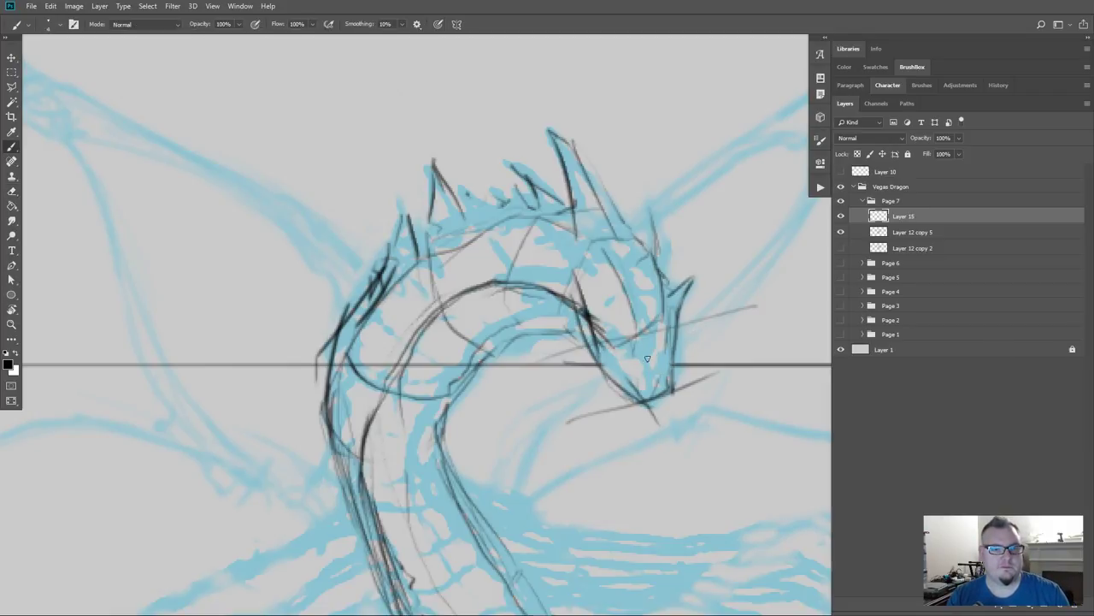
mouse_move(608, 254)
mouse_down()
mouse_move(656, 366)
mouse_move(656, 400)
mouse_move(673, 370)
mouse_move(658, 394)
mouse_up()
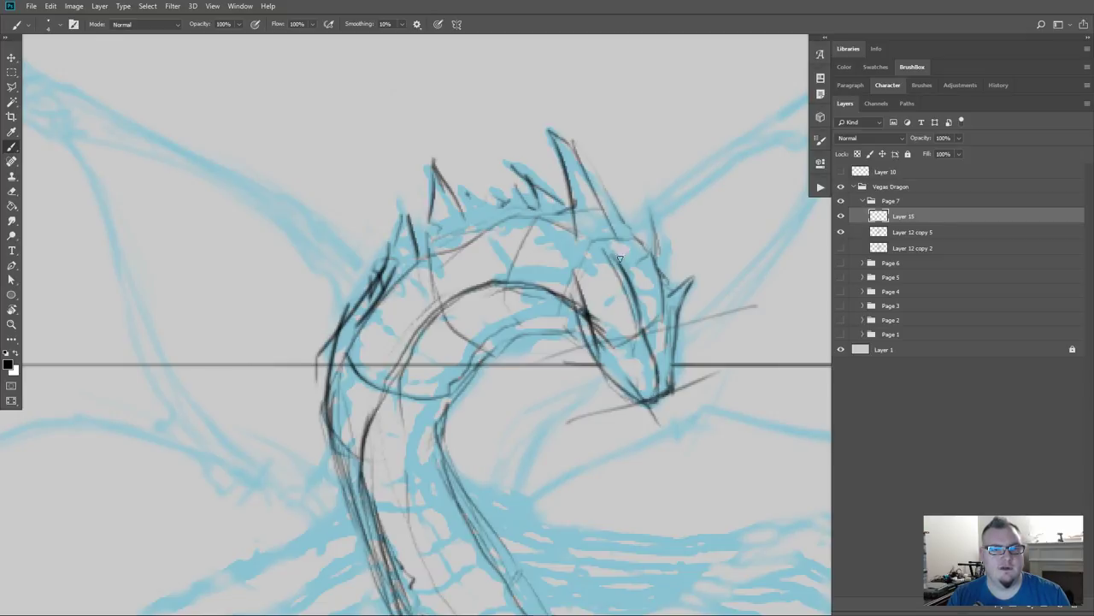
drag(605, 251, 629, 291)
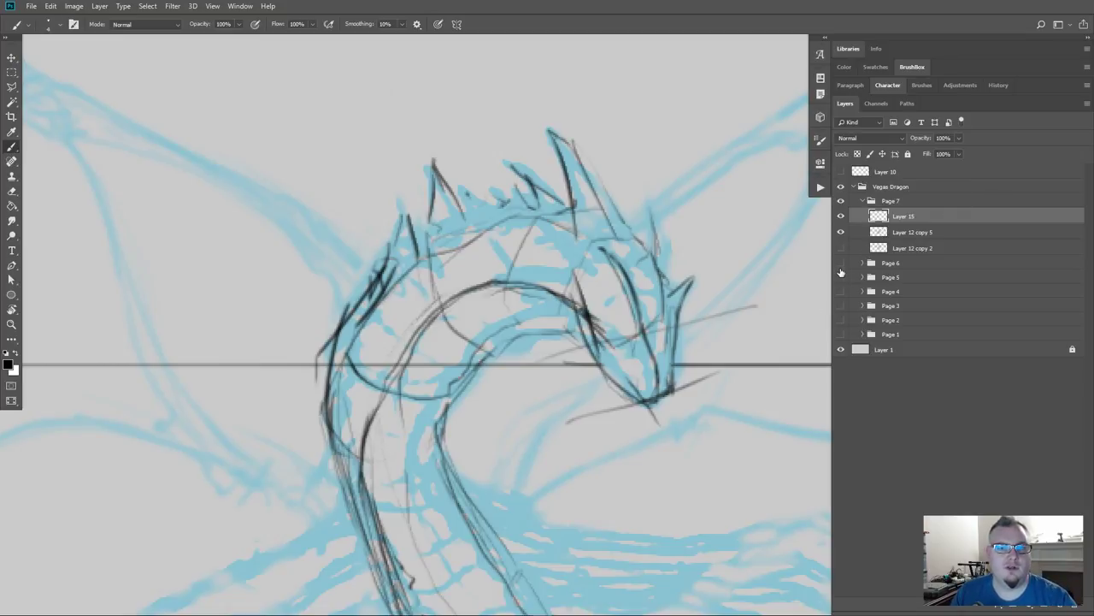
Step: Hide the Page 7 group, and show and select the Page 6 group to view the wing variations
click(840, 200)
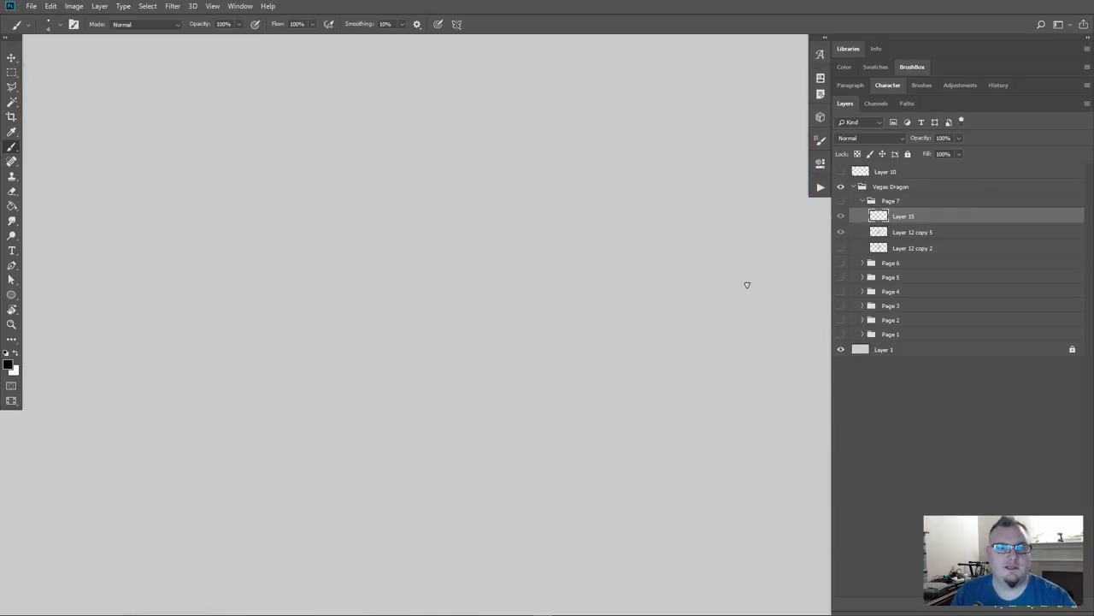
key(ctrl+minus)
key(ctrl+minus)
key(ctrl+minus)
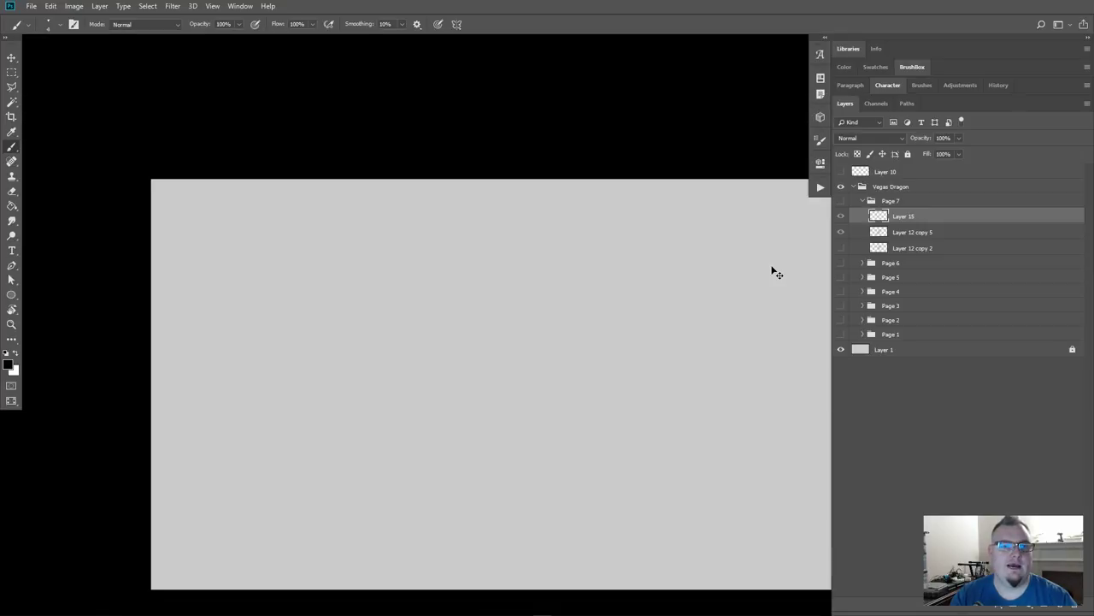
drag(736, 266, 630, 260)
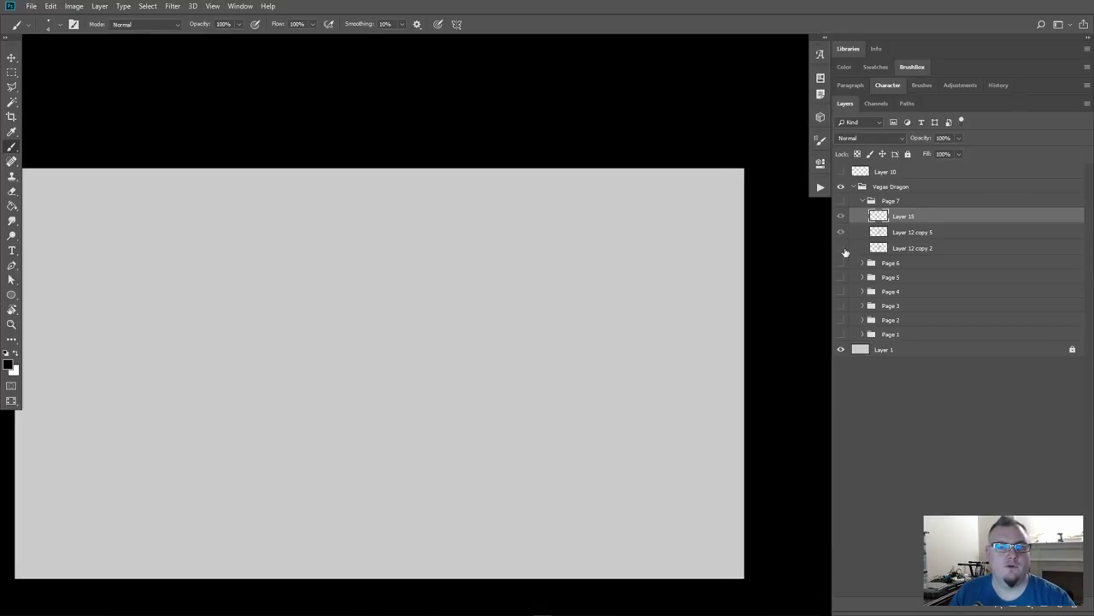
click(841, 263)
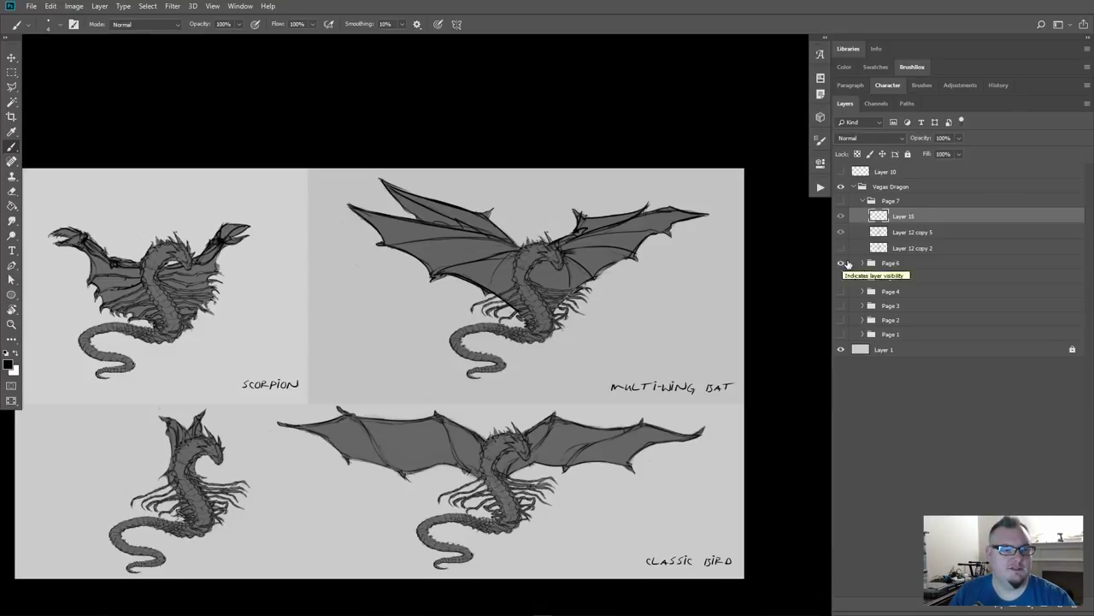
click(891, 266)
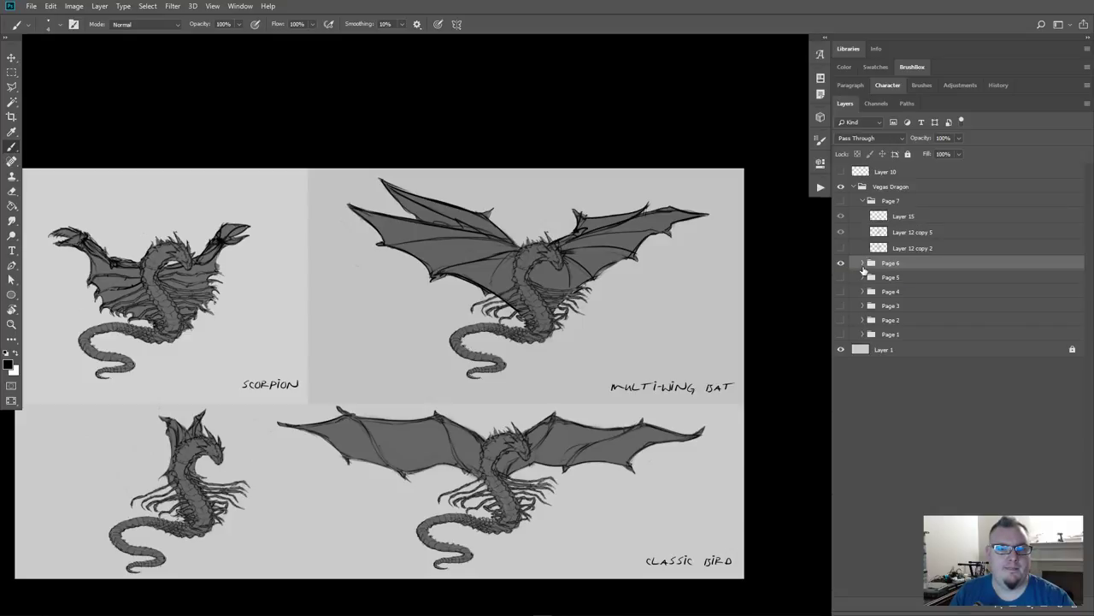
Step: Stamp the visible artwork onto a new layer and crop it to the Classic Bird panel with an applied layer mask
key(ctrl+alt+shift+e)
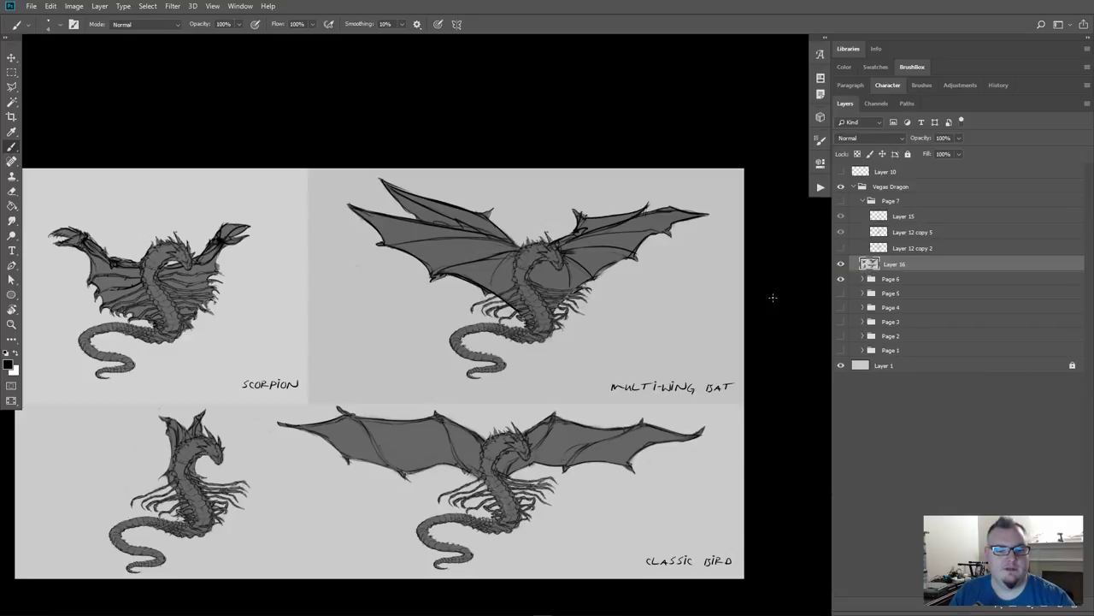
key(m)
drag(260, 405, 739, 579)
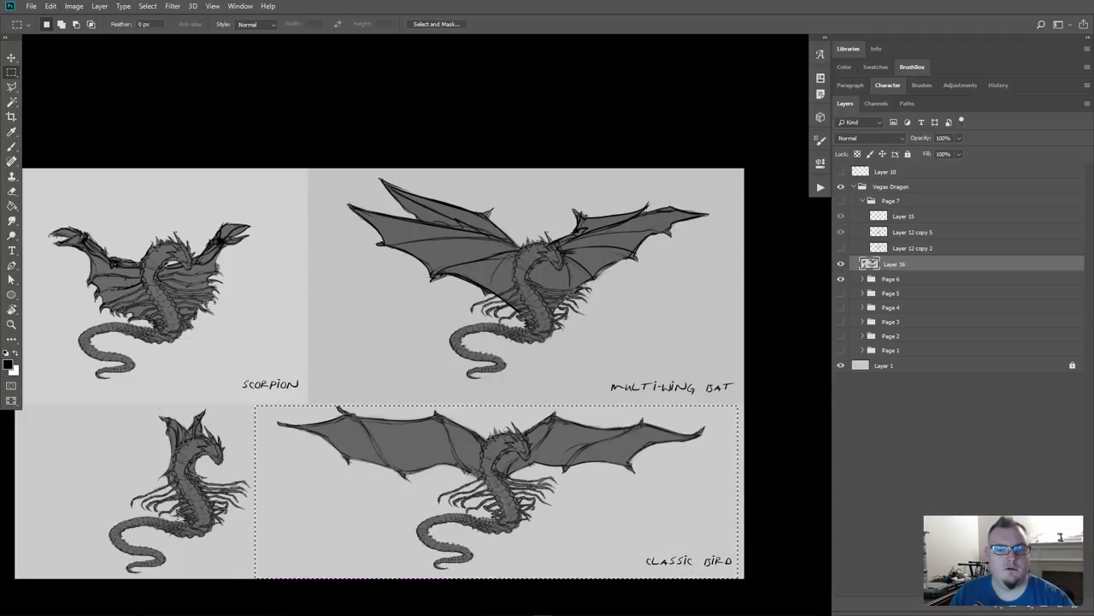
click(1011, 607)
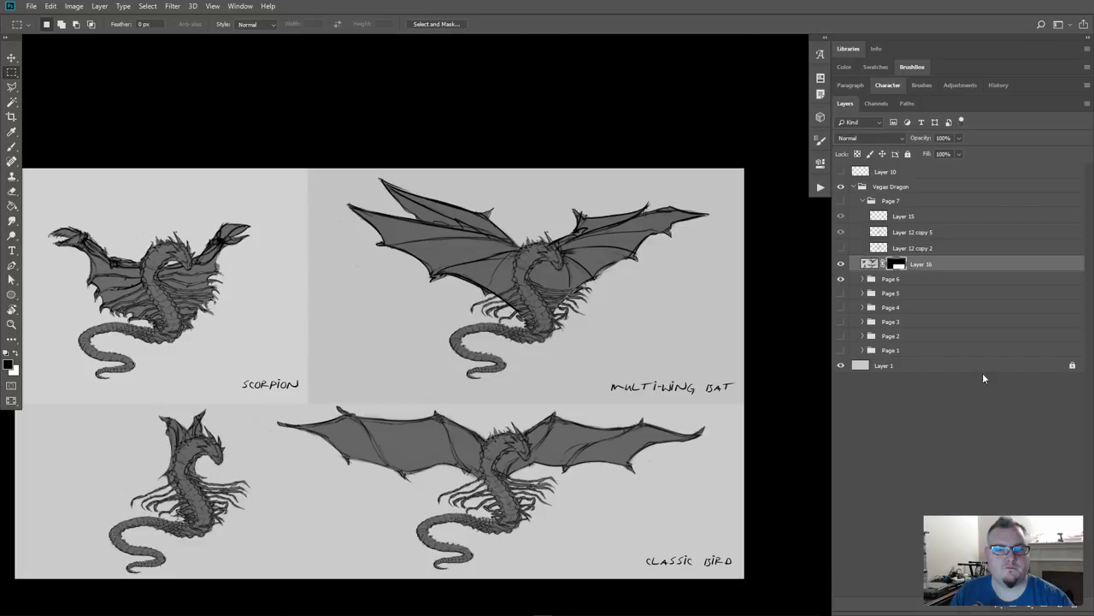
right_click(906, 265)
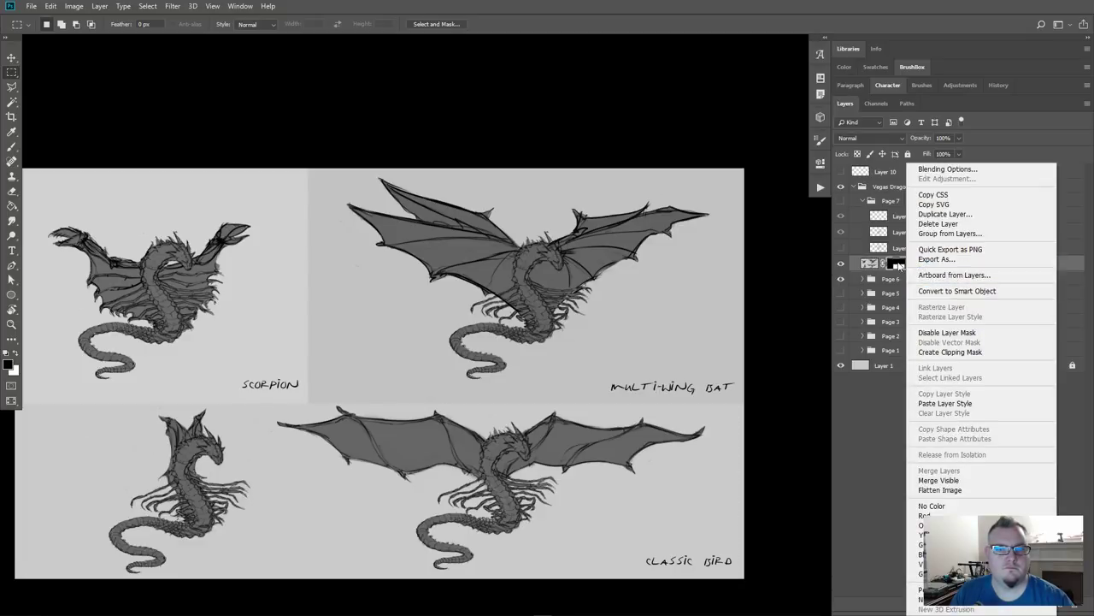
right_click(897, 264)
click(936, 296)
Step: Move the cropped Classic Bird layer to the top of the Page 7 group, show Page 7 and hide Page 6
drag(900, 267, 844, 205)
click(842, 201)
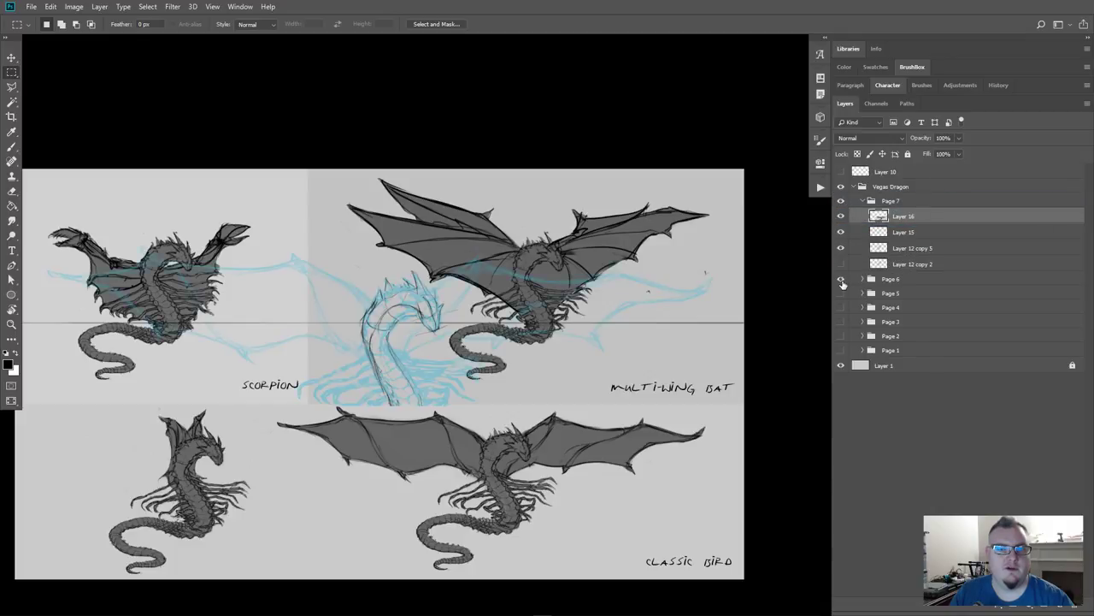
click(841, 279)
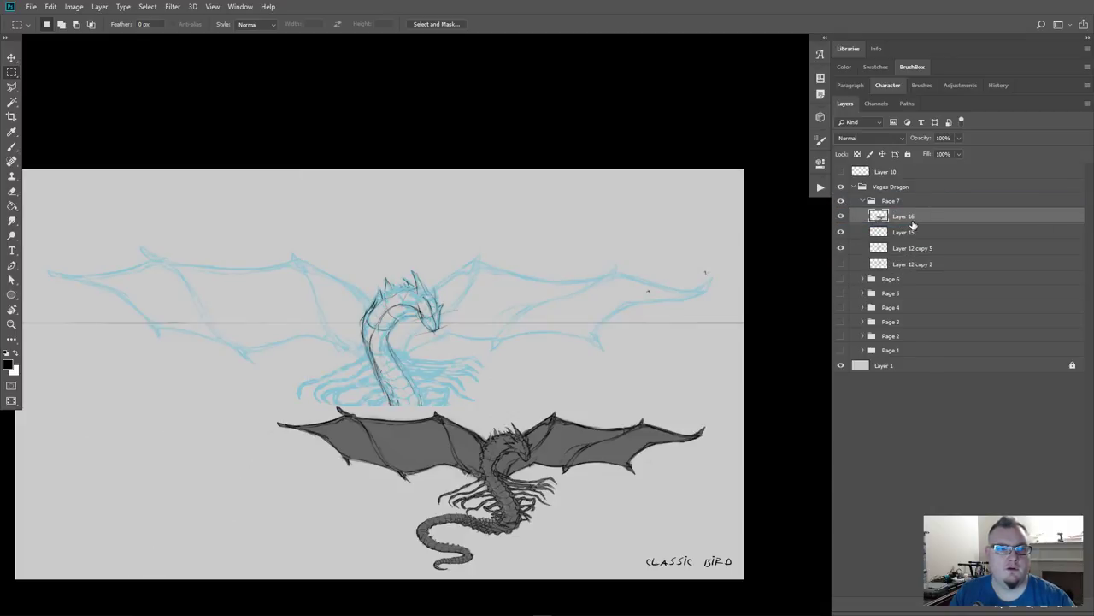
Step: Scale the Classic Bird reference to about 52% and place it in the upper-right corner of the Page 7 canvas
key(ctrl+t)
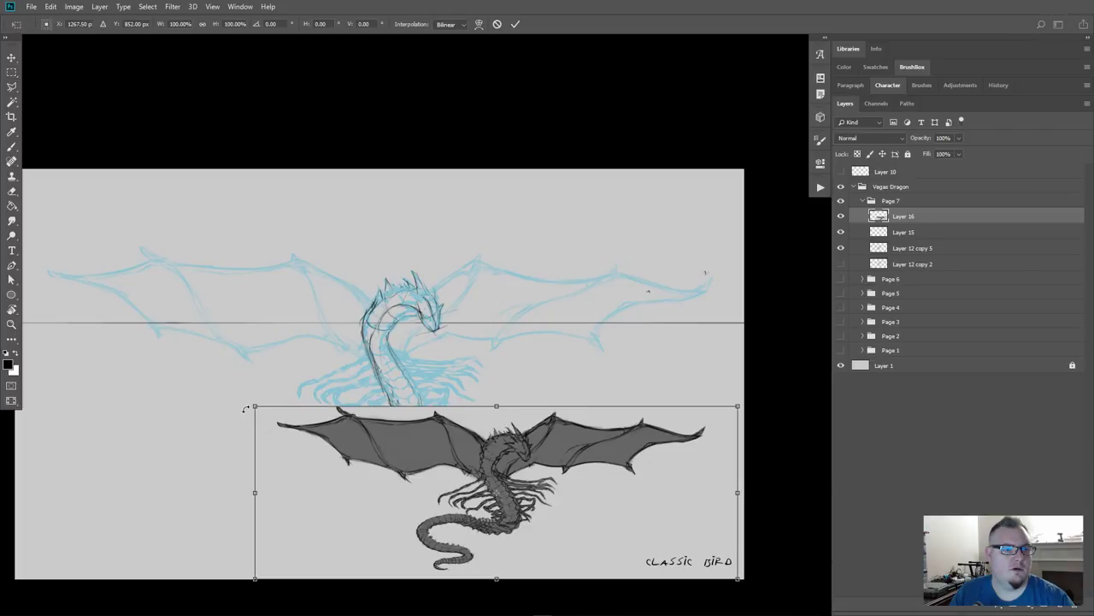
drag(255, 407, 582, 522)
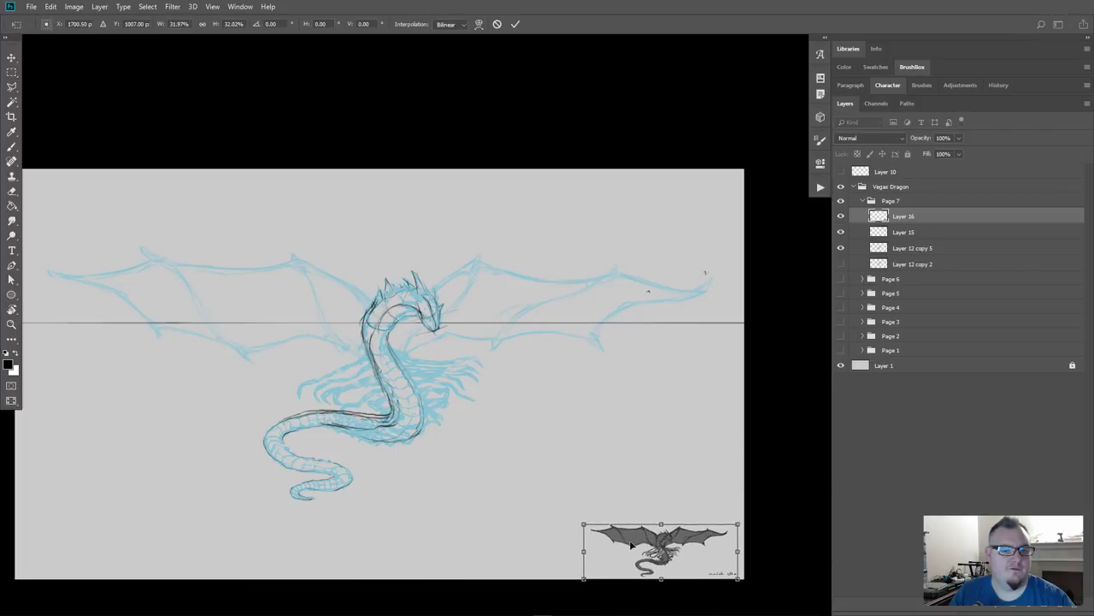
drag(635, 547, 615, 205)
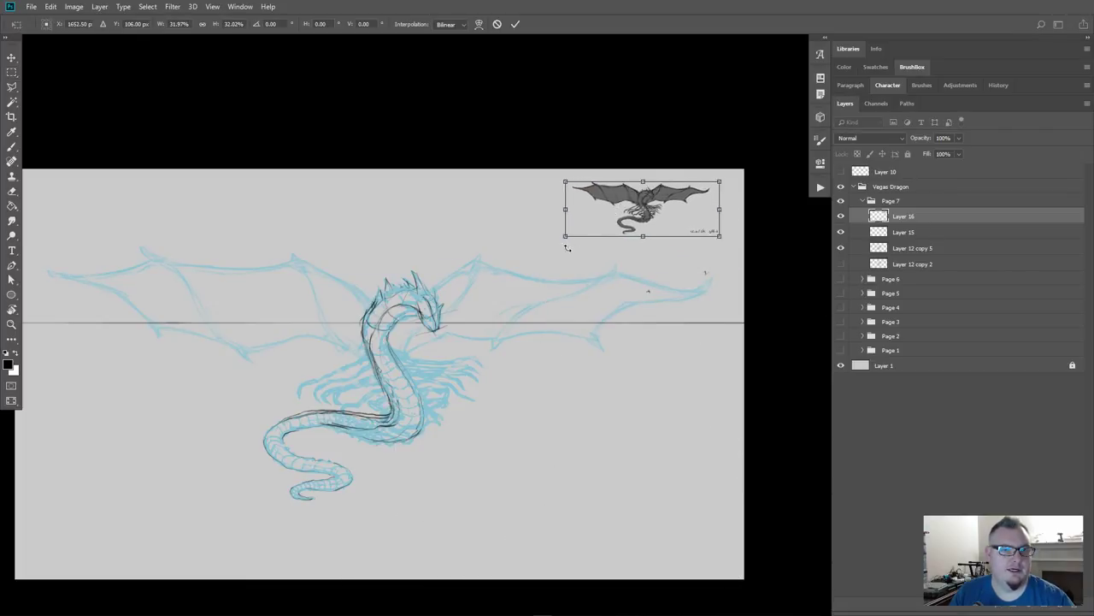
drag(564, 239, 467, 272)
drag(541, 260, 562, 255)
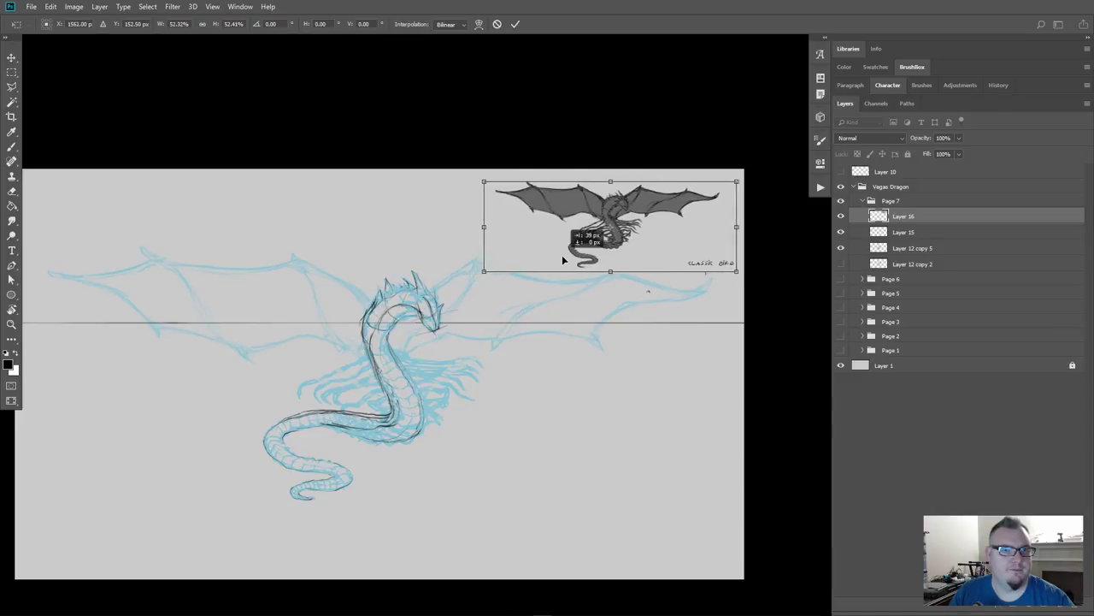
key(Return)
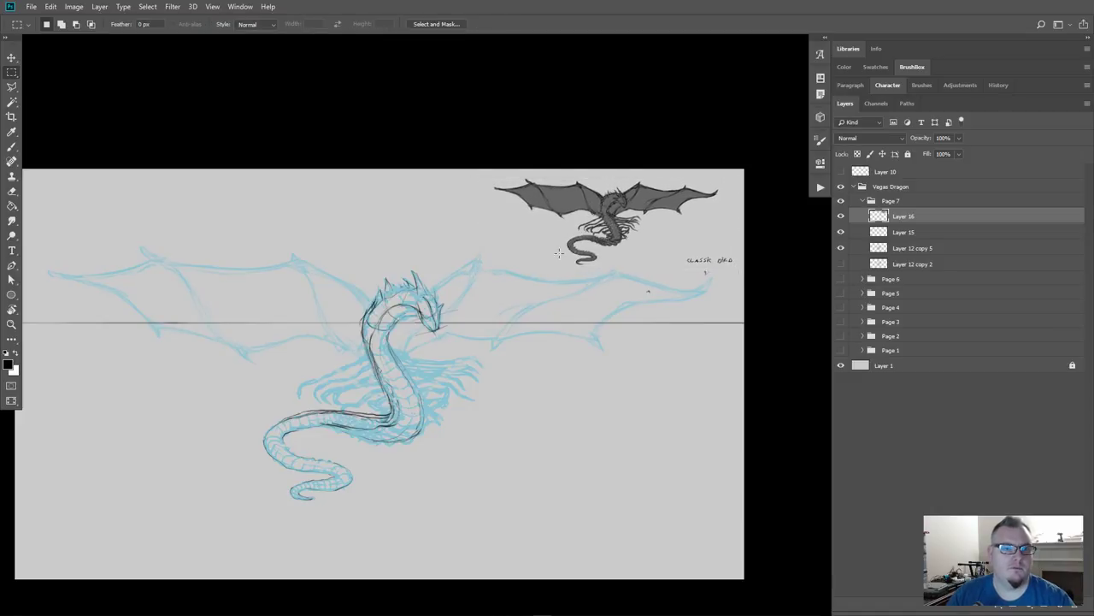
Step: Move Layer 16 to the bottom of the Page 7 group and make Layer 15 the active layer
drag(946, 216, 966, 272)
click(884, 216)
click(841, 217)
click(841, 217)
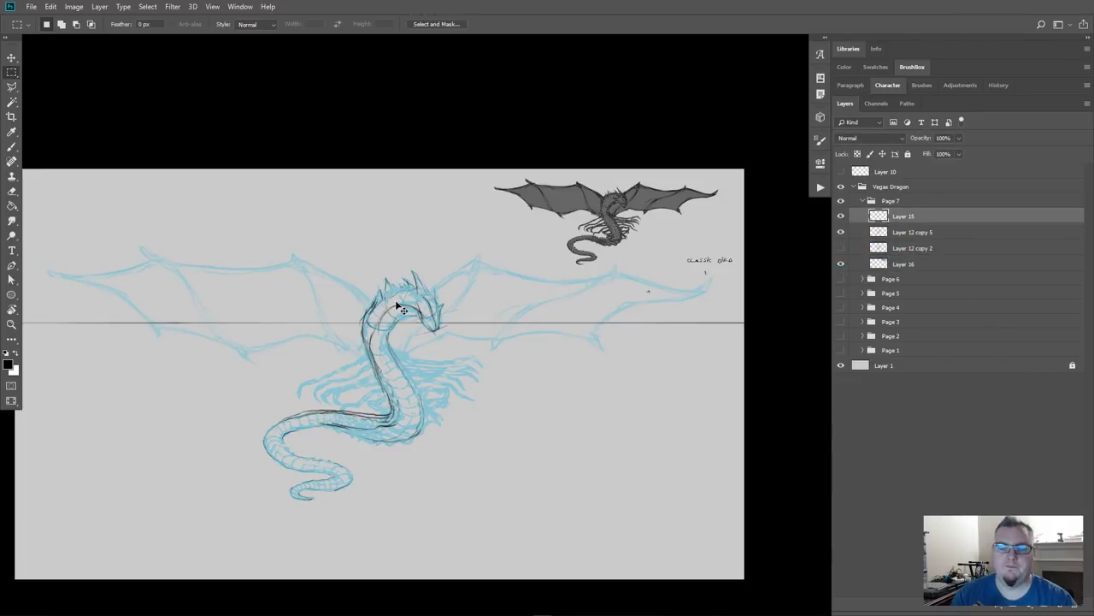
Step: Draw dark, angry eyes beneath the brow on both sides of the dragon's face on Layer 15
scroll(396, 301, up, 2)
key(f)
key(ctrl+plus)
key(ctrl+plus)
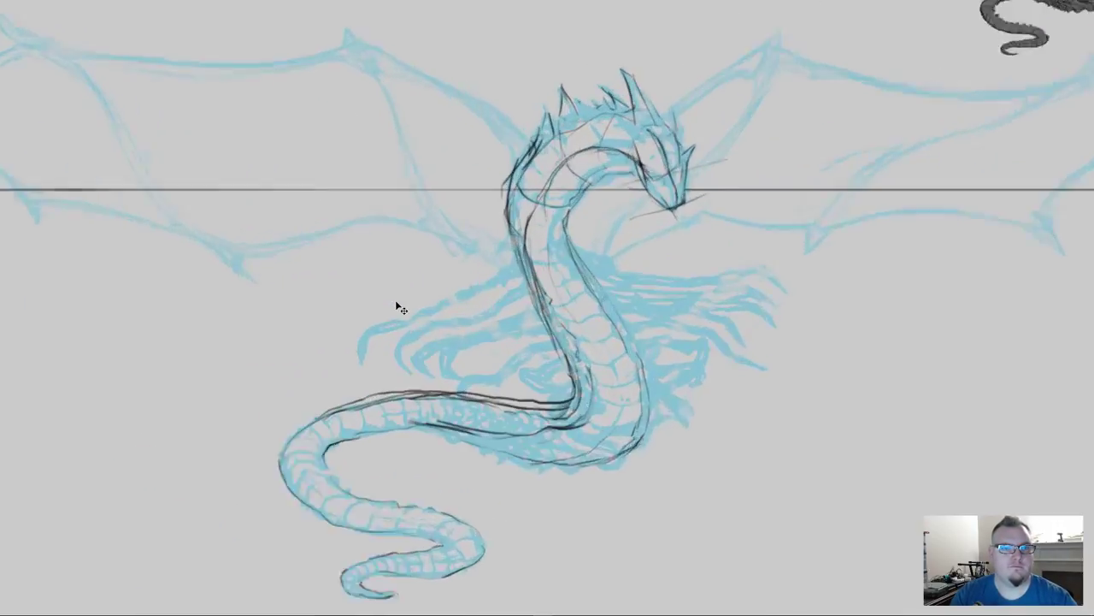
mouse_move(552, 243)
mouse_down()
mouse_move(421, 383)
mouse_move(258, 518)
mouse_move(258, 567)
mouse_up()
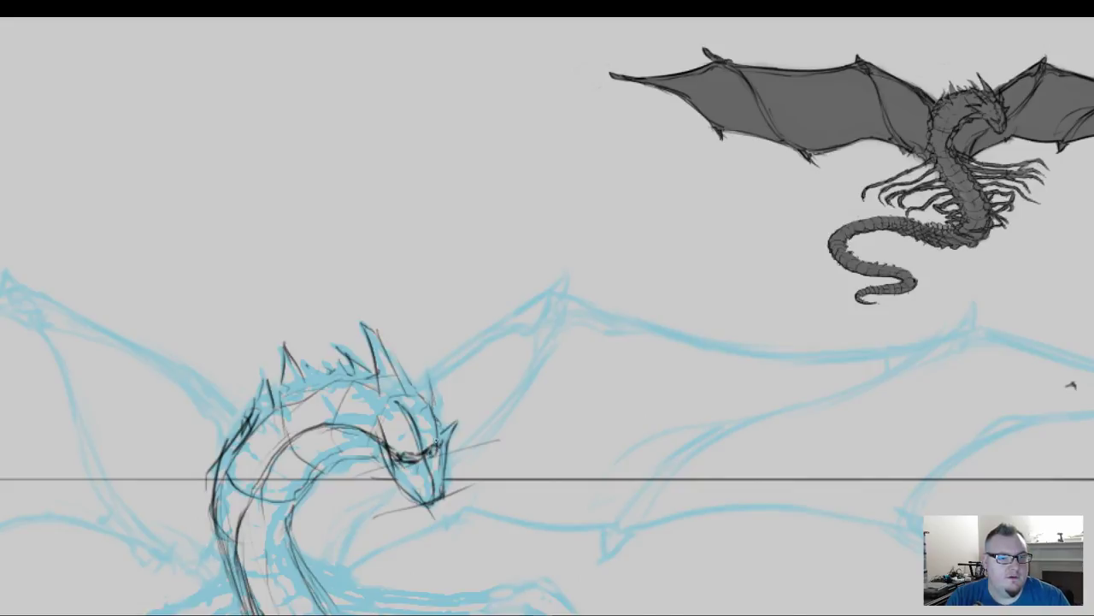
drag(437, 441, 430, 457)
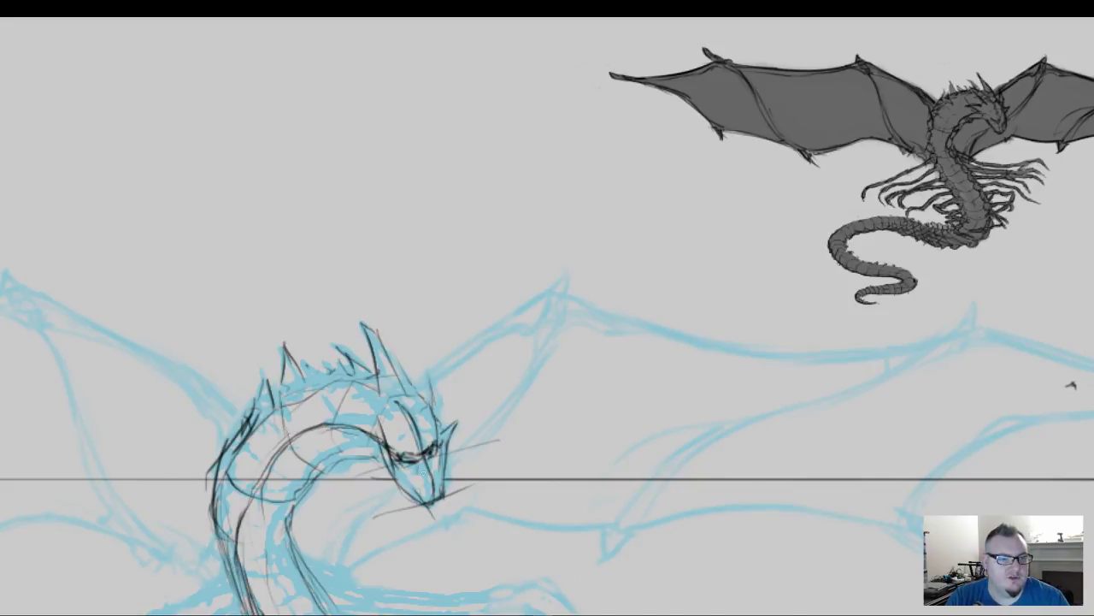
mouse_move(417, 460)
mouse_down()
mouse_move(399, 457)
mouse_move(431, 454)
mouse_up()
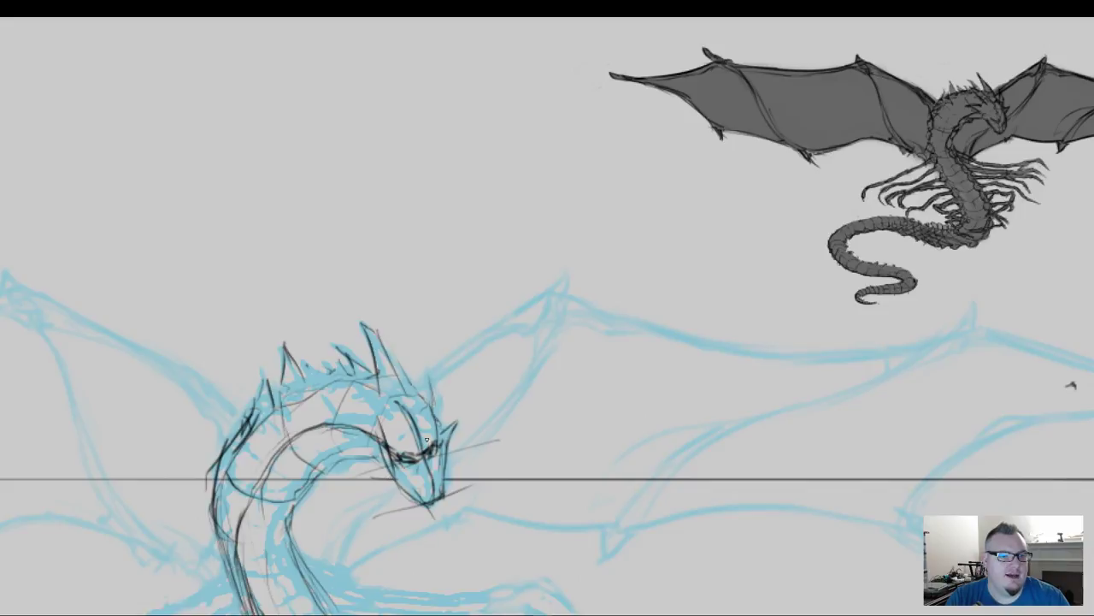
Step: Sketch a perspective cube seen steeply from above in the empty area above and to the right of the dragon's head
mouse_move(455, 202)
mouse_down()
mouse_move(502, 234)
mouse_move(544, 194)
mouse_up()
drag(498, 233, 496, 267)
mouse_move(455, 202)
mouse_down()
mouse_move(452, 255)
mouse_move(494, 297)
mouse_up()
drag(498, 258, 494, 300)
mouse_move(541, 197)
mouse_down()
mouse_move(538, 248)
mouse_move(495, 299)
mouse_up()
mouse_move(454, 203)
mouse_down()
mouse_move(489, 174)
mouse_move(552, 195)
mouse_up()
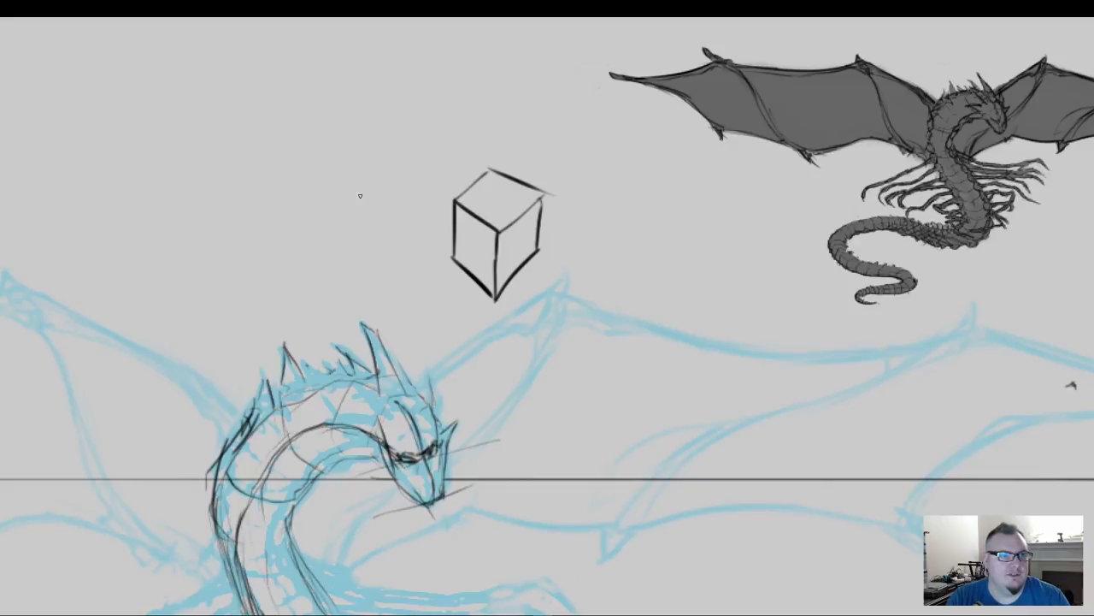
Step: Sketch a second, less tilted cube left of the first and mark an eye on each of its two side faces
drag(360, 175, 357, 247)
drag(360, 174, 298, 156)
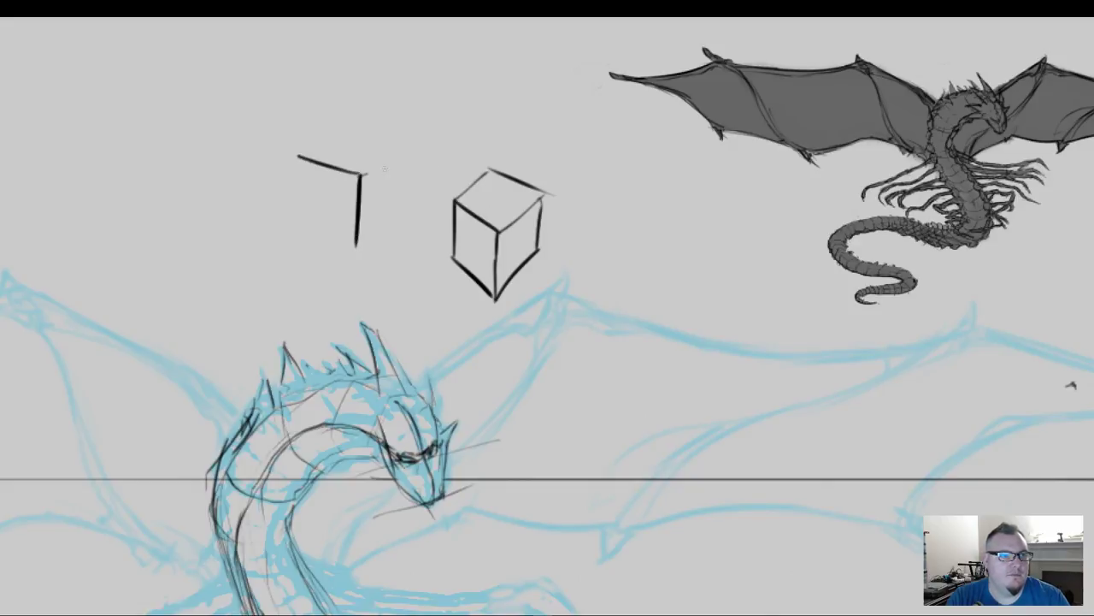
drag(360, 176, 424, 158)
mouse_move(300, 157)
mouse_down()
mouse_move(366, 148)
mouse_move(424, 157)
mouse_move(409, 219)
mouse_move(353, 251)
mouse_up()
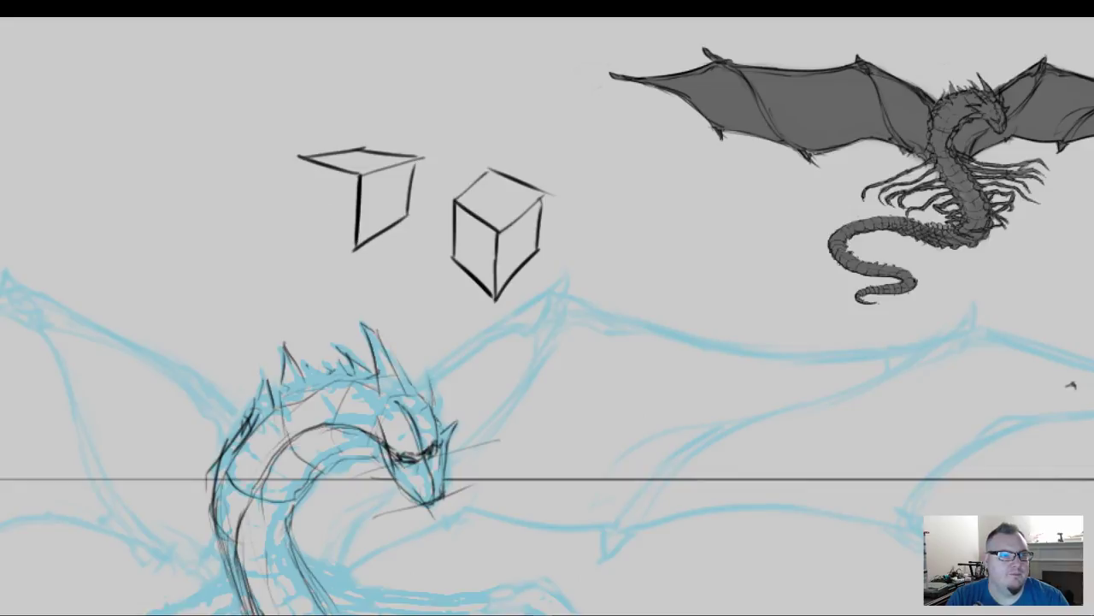
mouse_move(300, 157)
mouse_down()
mouse_move(301, 231)
mouse_move(352, 249)
mouse_up()
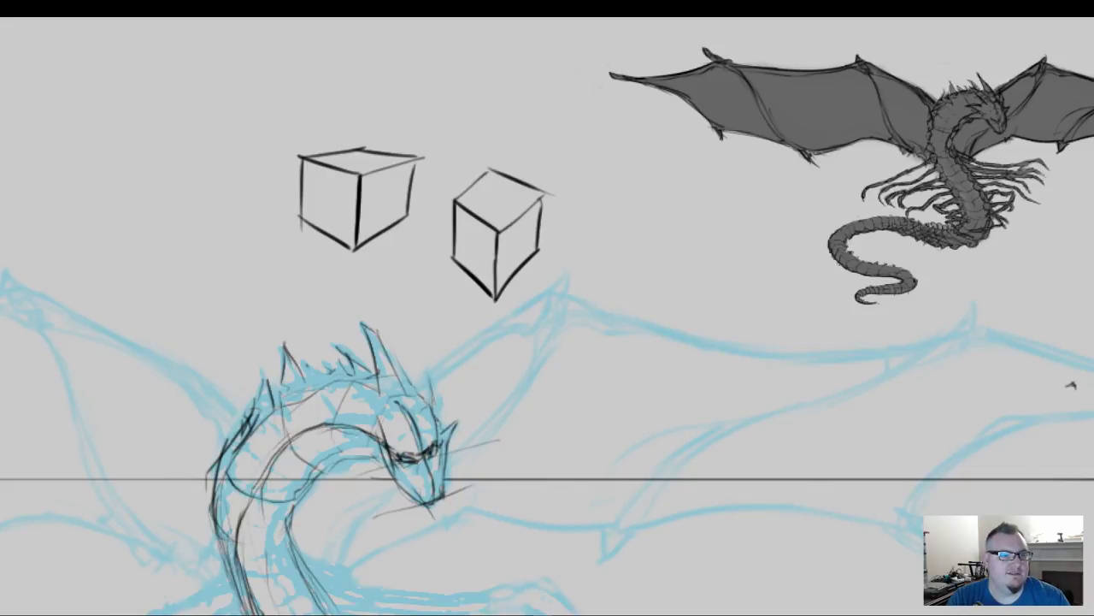
drag(329, 176, 325, 199)
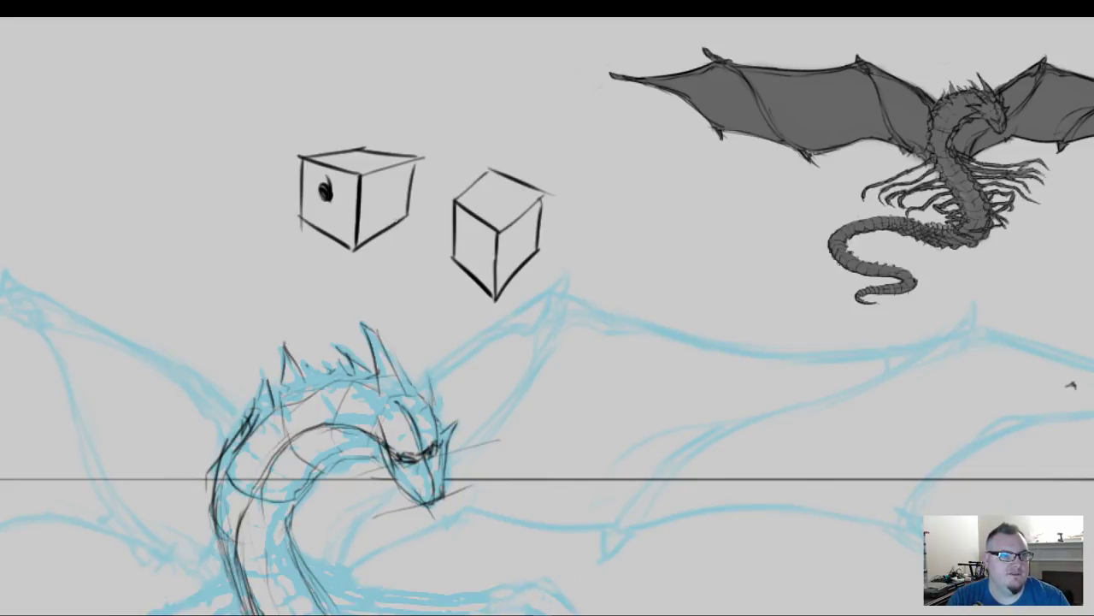
drag(396, 193, 387, 204)
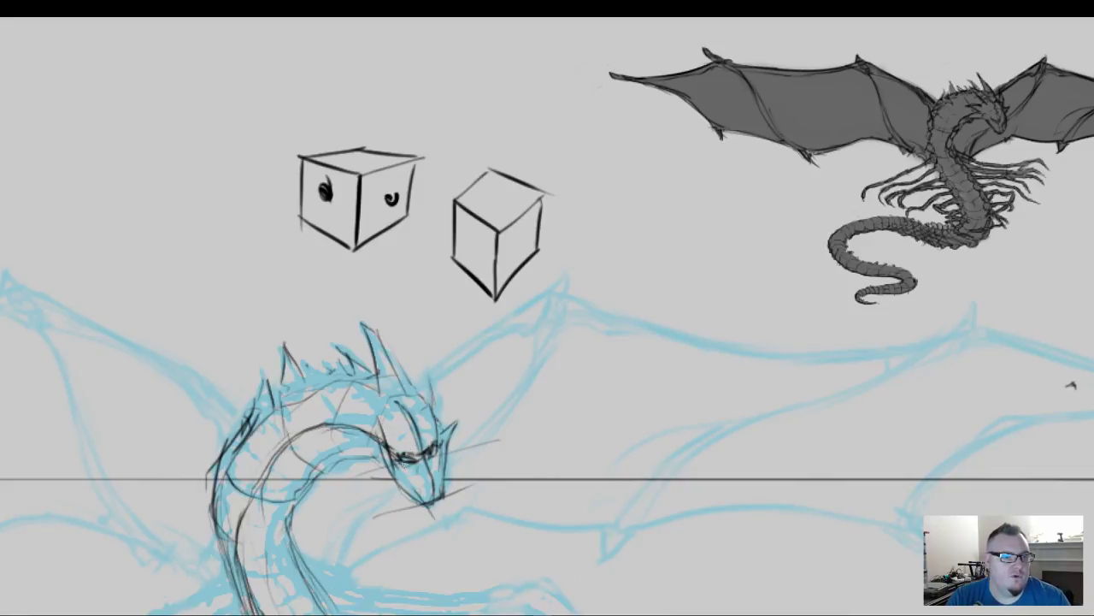
Step: Hide Page 7, look through the other page groups, and examine the dragon head and eye studies on Page 3
key(f)
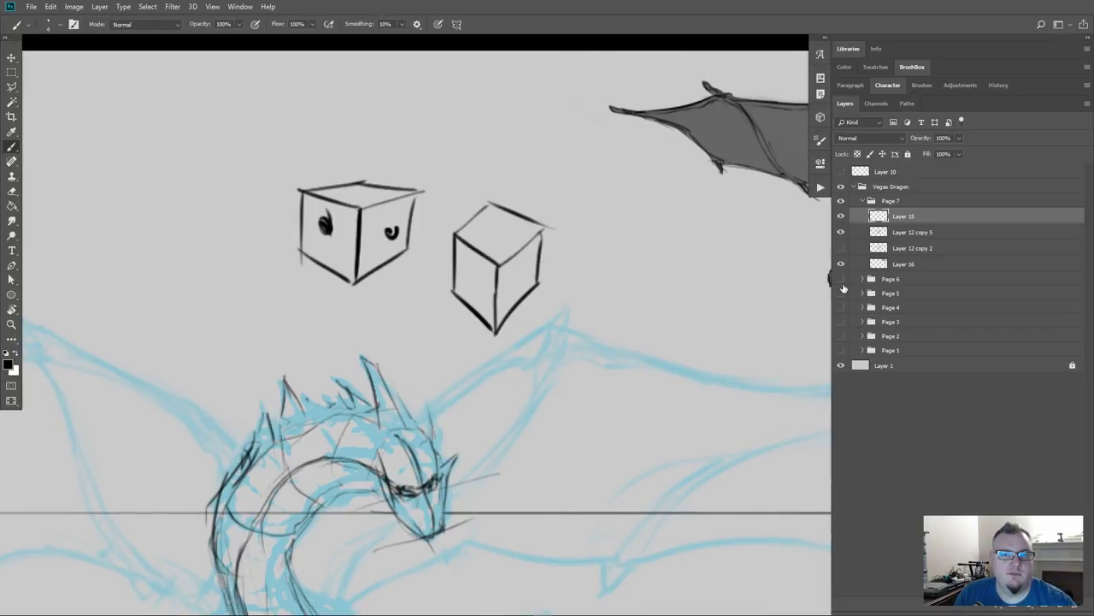
click(841, 345)
click(840, 345)
click(840, 187)
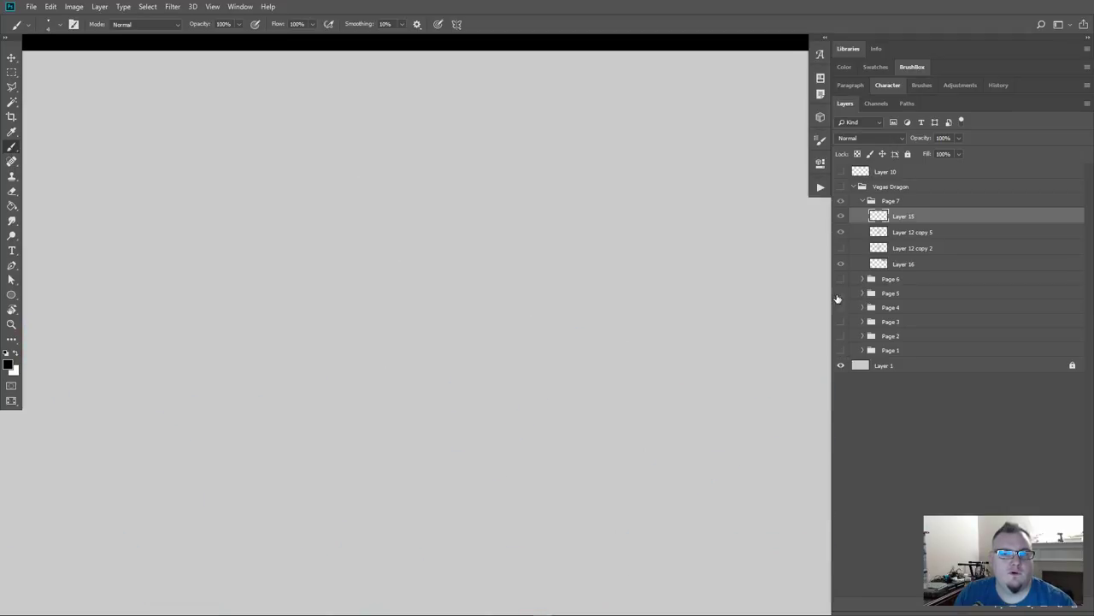
click(840, 187)
click(840, 201)
click(843, 295)
click(842, 295)
click(840, 307)
click(840, 308)
click(840, 321)
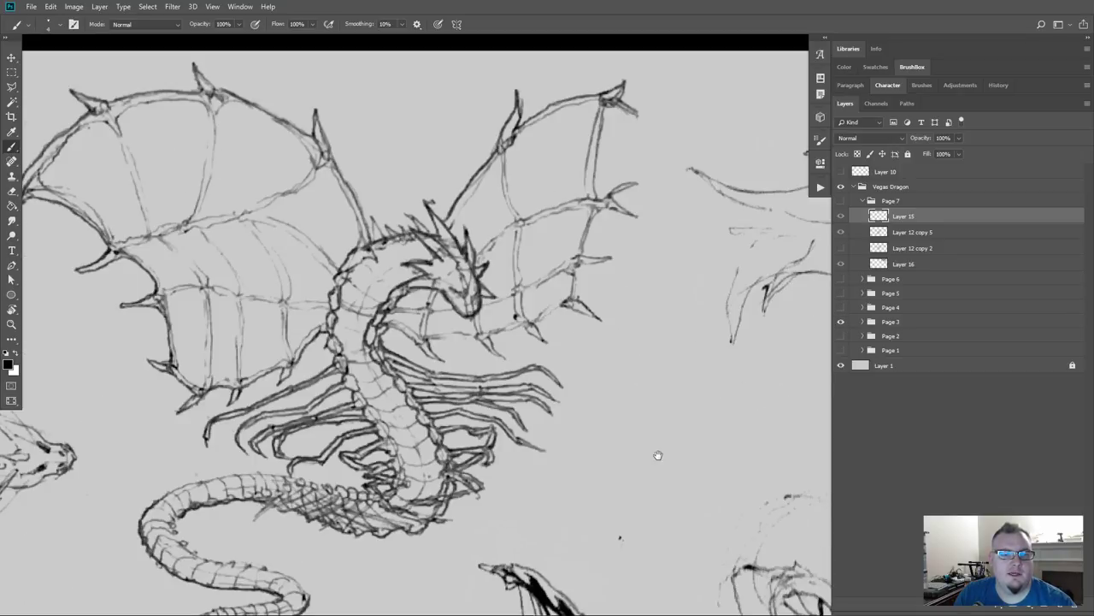
drag(655, 454, 381, 411)
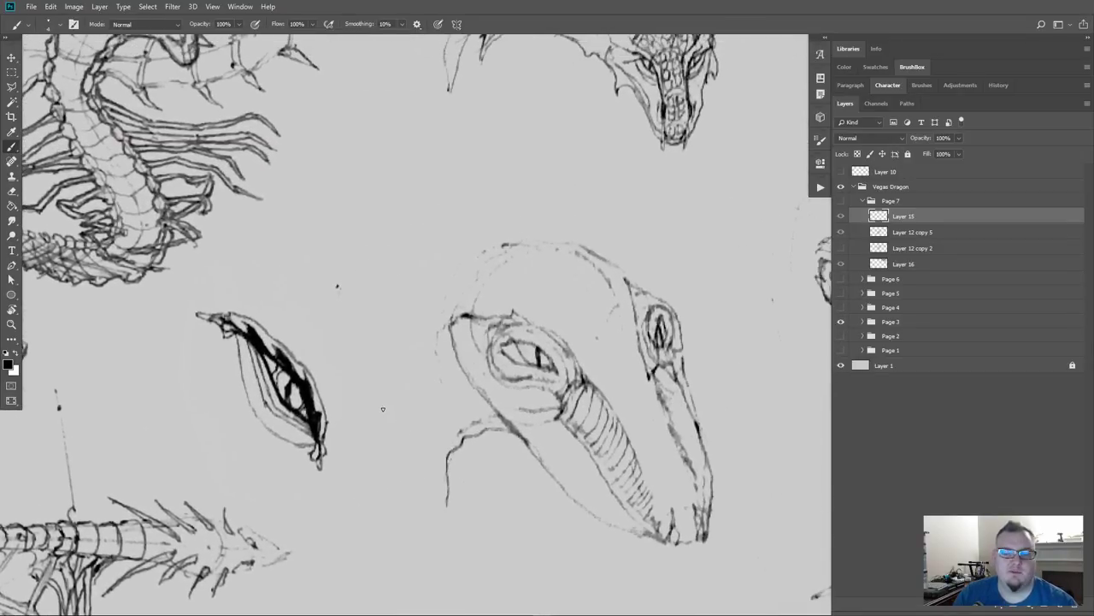
key(ctrl+minus)
drag(737, 344, 631, 379)
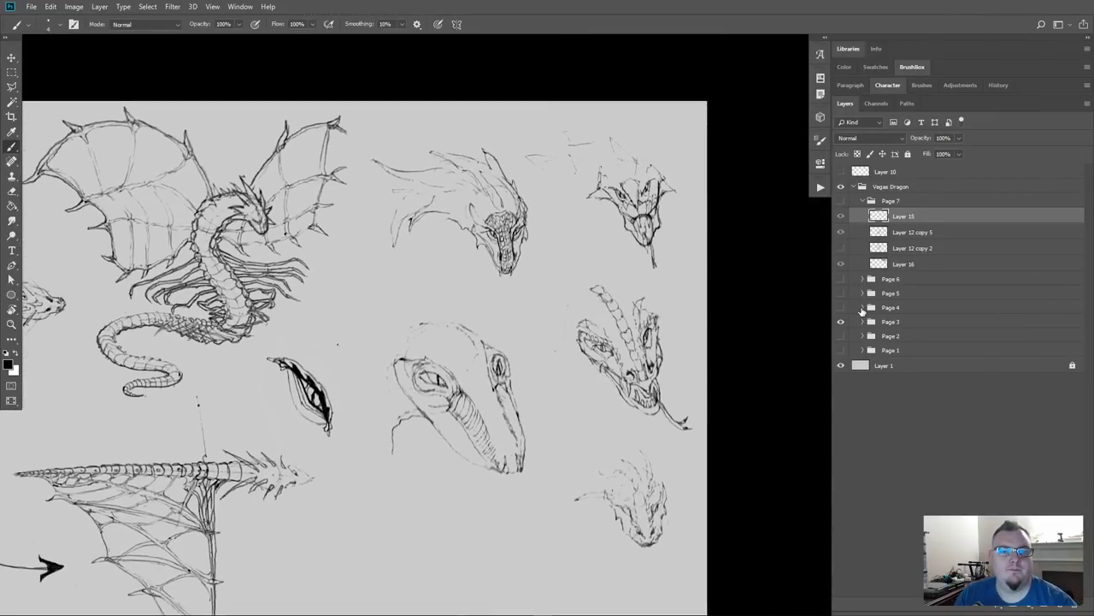
Step: Expand the Page 3 group, check what the Levels 1 layer contains, and merge it down into Layer 11
click(862, 322)
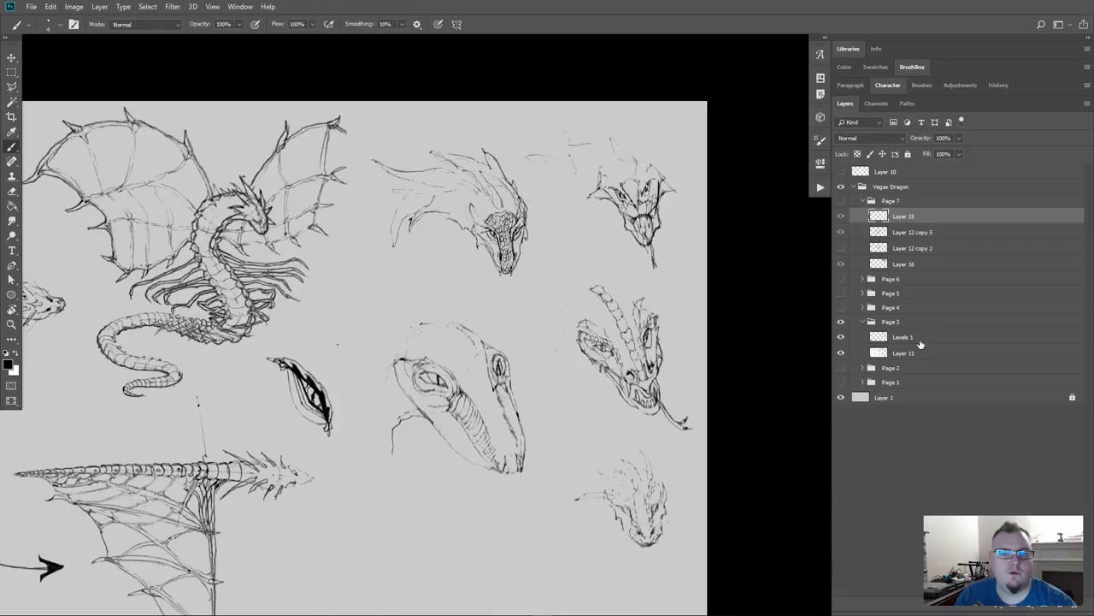
click(920, 340)
click(842, 338)
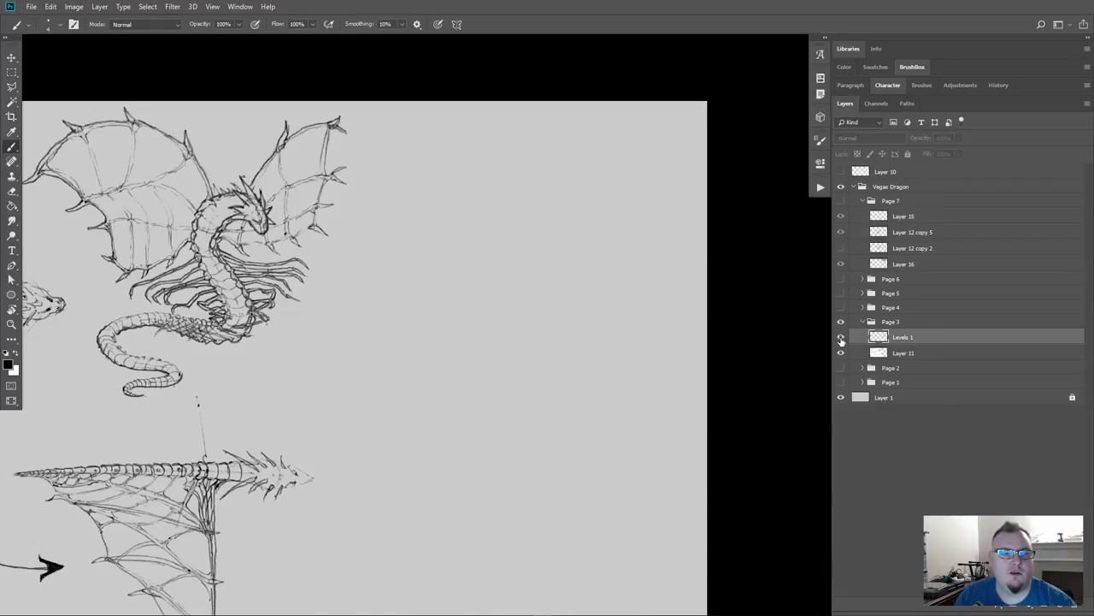
click(841, 338)
key(ctrl+e)
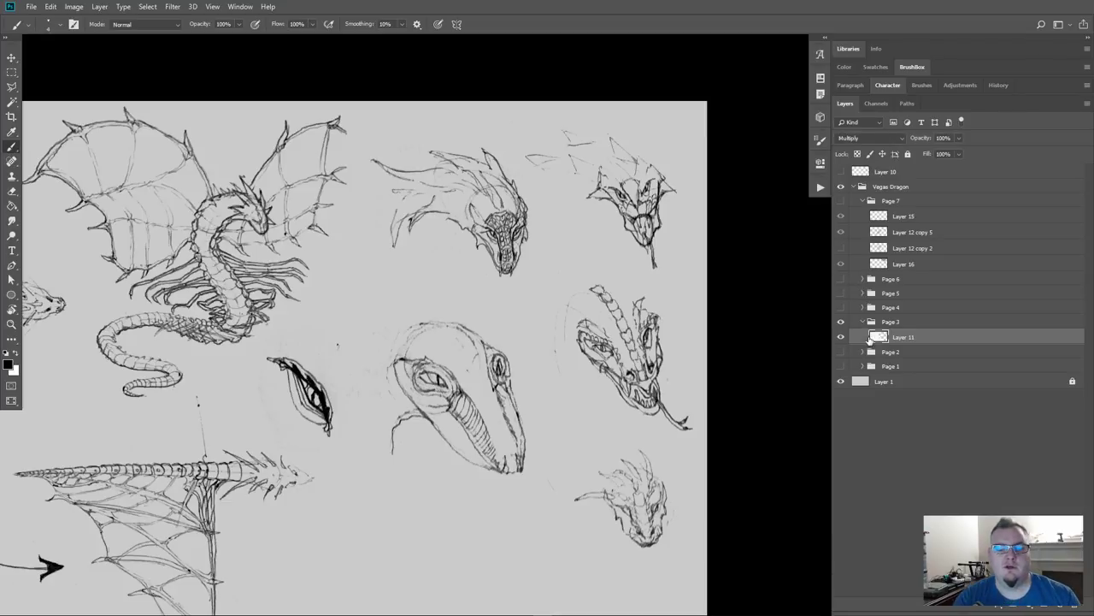
Step: Lasso freehand around the dragon head and eye studies on Page 3's Layer 11 and release the selection
key(l)
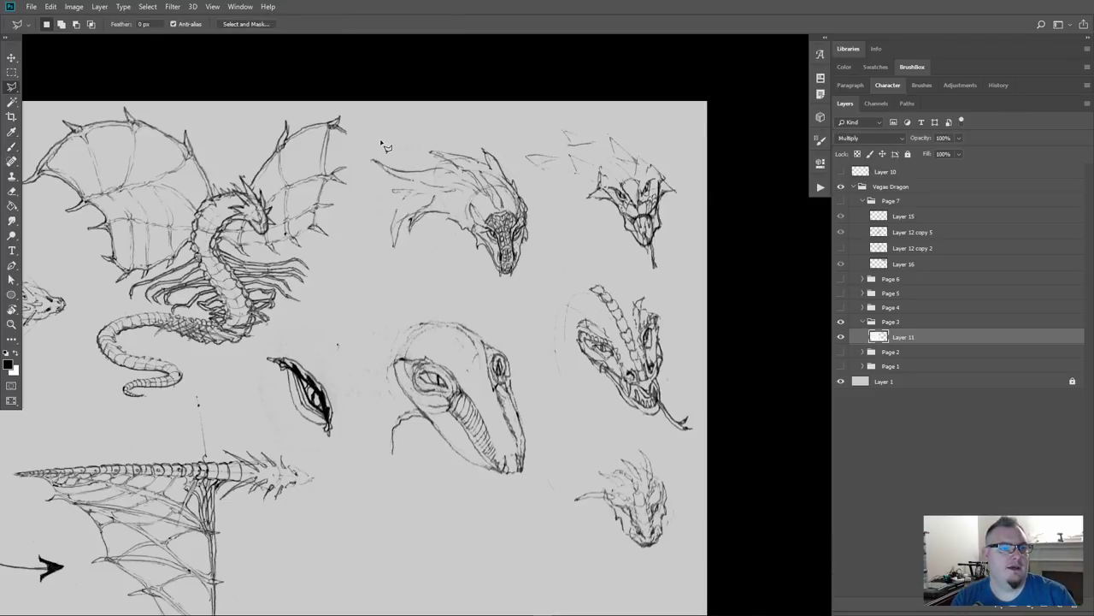
key(shift+l)
key(shift+l)
mouse_move(370, 139)
mouse_down()
mouse_move(361, 225)
mouse_move(324, 331)
mouse_move(272, 343)
mouse_move(250, 370)
mouse_move(299, 443)
mouse_move(386, 506)
mouse_move(537, 564)
mouse_move(667, 583)
mouse_move(745, 439)
mouse_move(702, 96)
mouse_move(527, 67)
mouse_move(368, 91)
mouse_up()
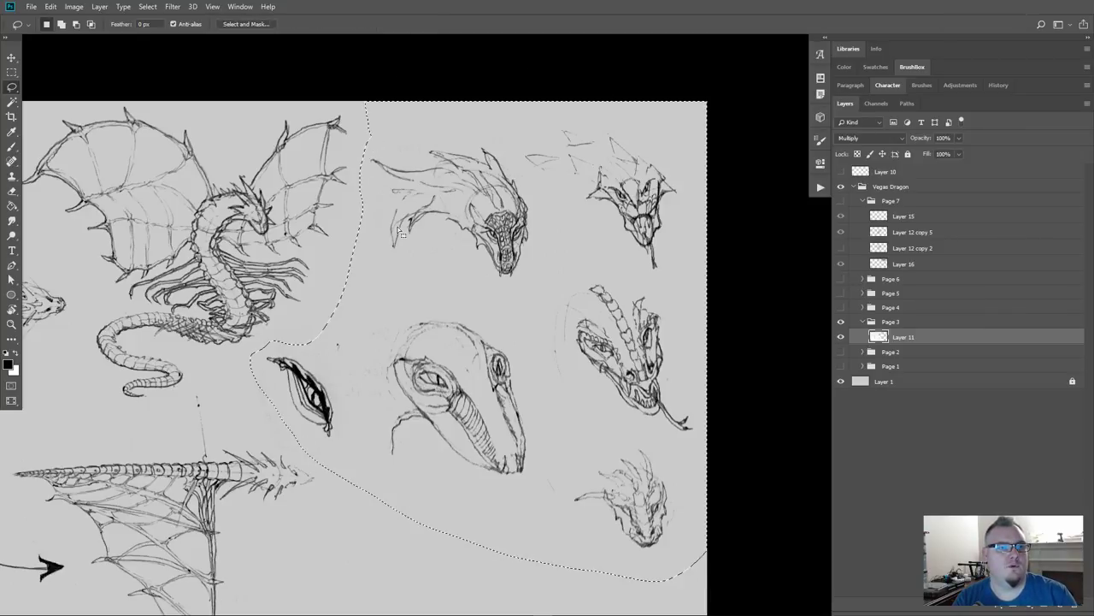
key(ctrl+d)
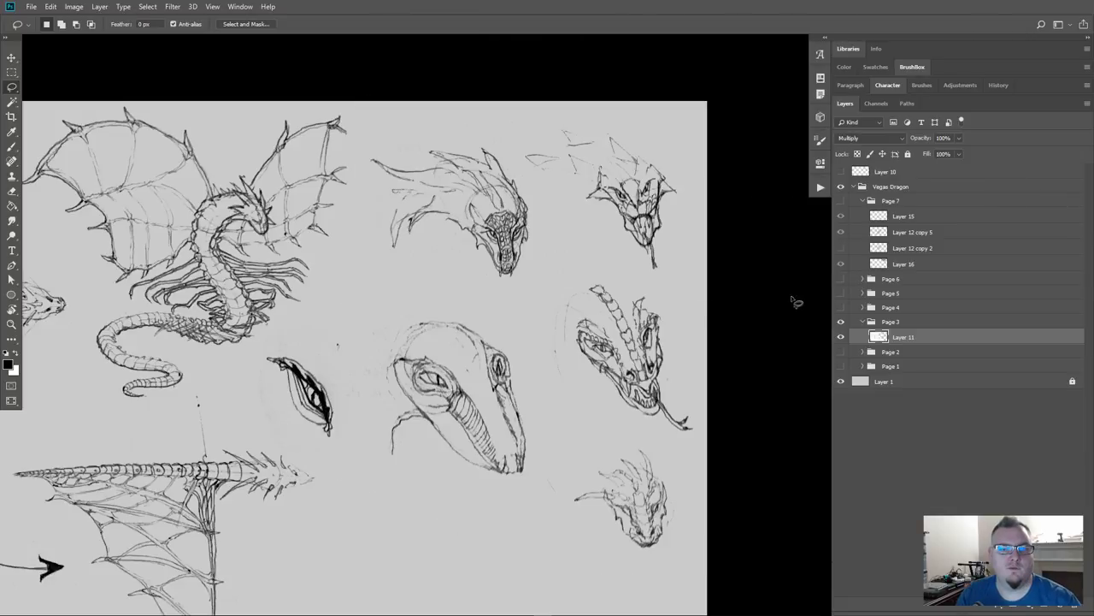
Step: Show the Page 7 group, hide Page 3, and make Layer 15 the active layer
click(840, 200)
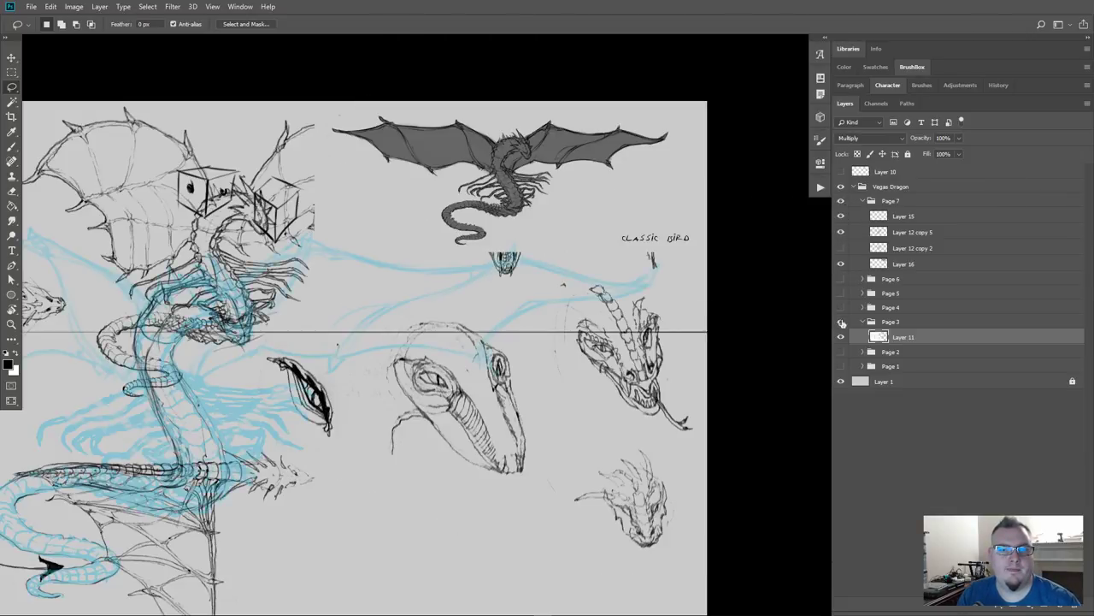
click(841, 322)
click(909, 220)
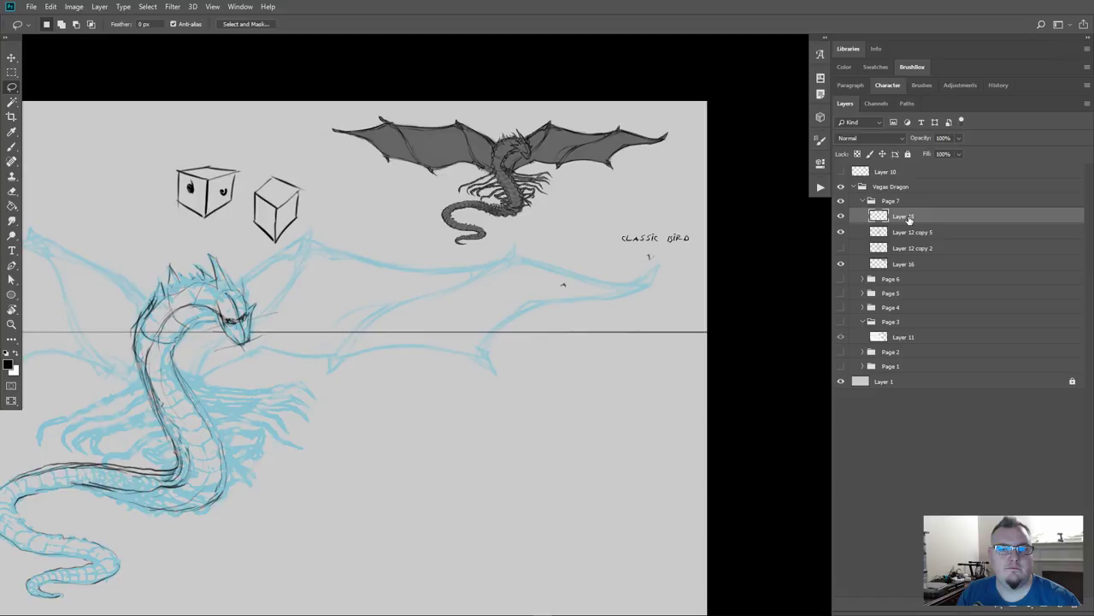
Step: Paste the copied head and eye studies into the Page 7 group and set their layer's blend mode to Multiply
key(ctrl+v)
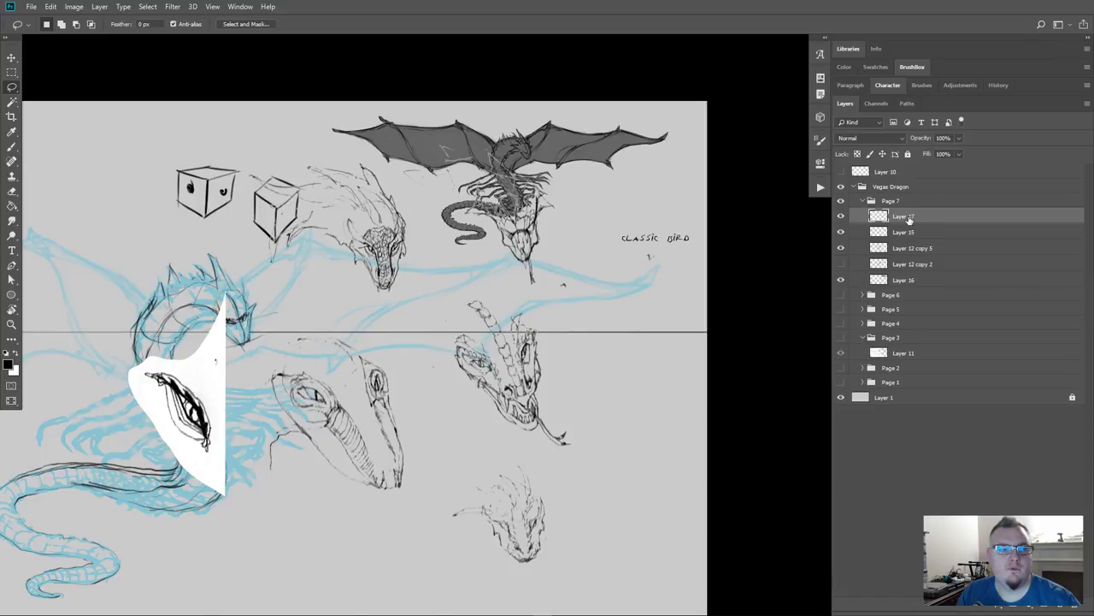
click(870, 138)
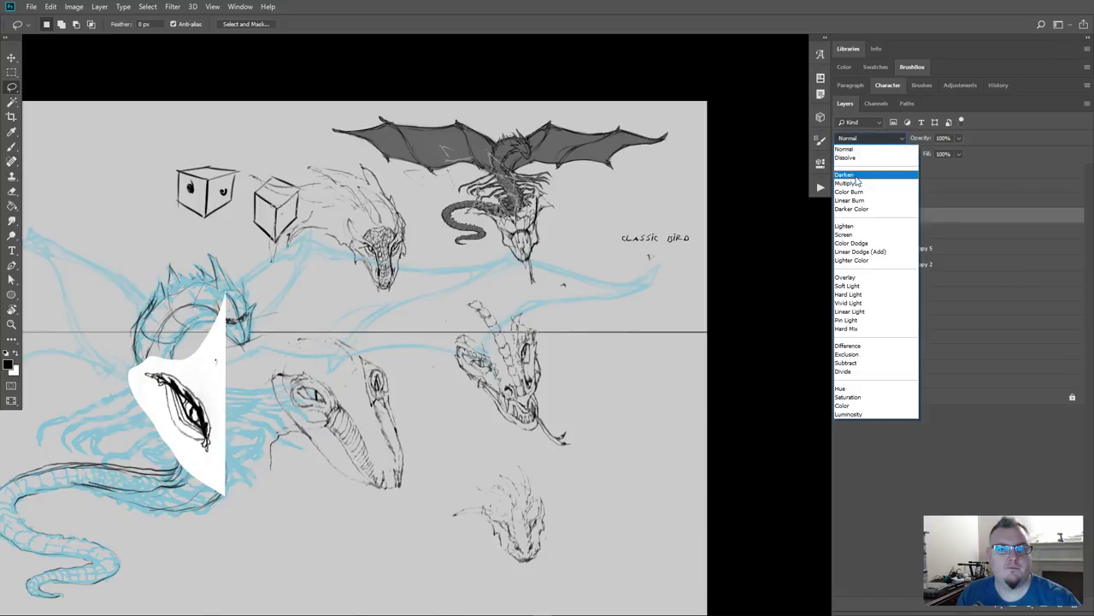
click(860, 180)
Step: Scale the pasted studies to about 48% and place them beside the large dragon's head, below the cubes
key(ctrl+t)
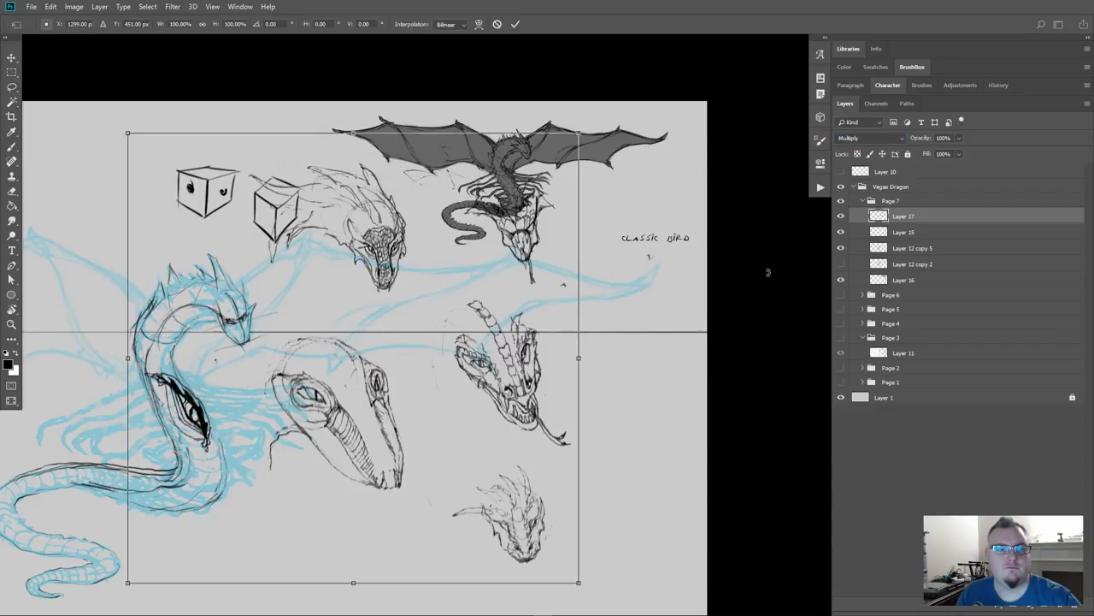
mouse_move(577, 584)
mouse_down()
mouse_move(408, 418)
mouse_move(300, 289)
mouse_move(345, 332)
mouse_up()
mouse_move(237, 236)
mouse_down()
mouse_move(416, 328)
mouse_move(366, 327)
mouse_up()
key(Return)
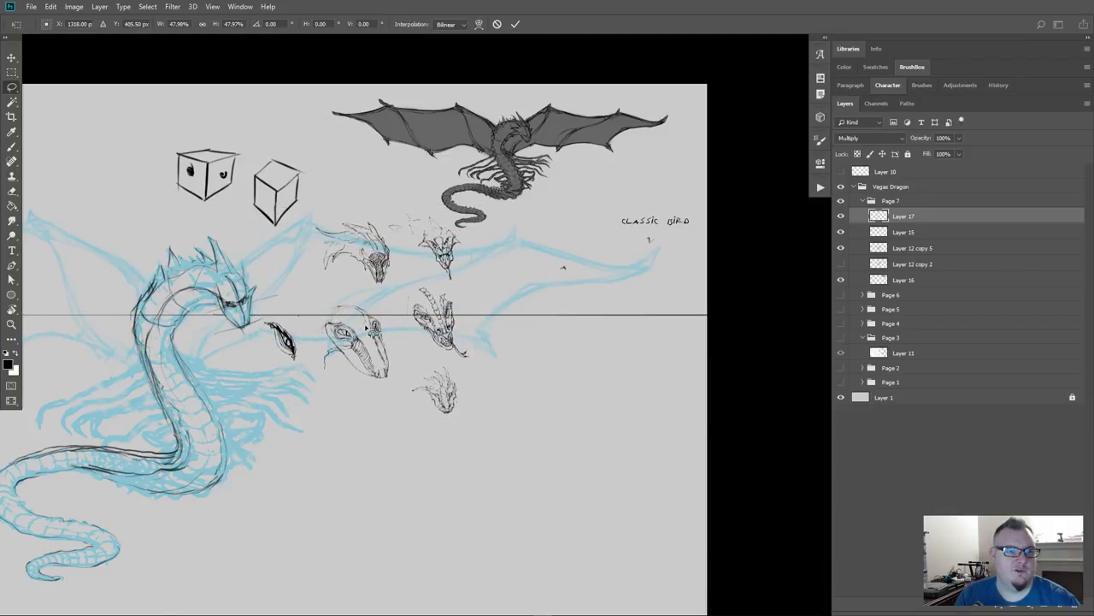
Step: Move the pasted studies' Layer 17 to just above Layer 16, check Layer 15's content, and make Layer 15 active
key(l)
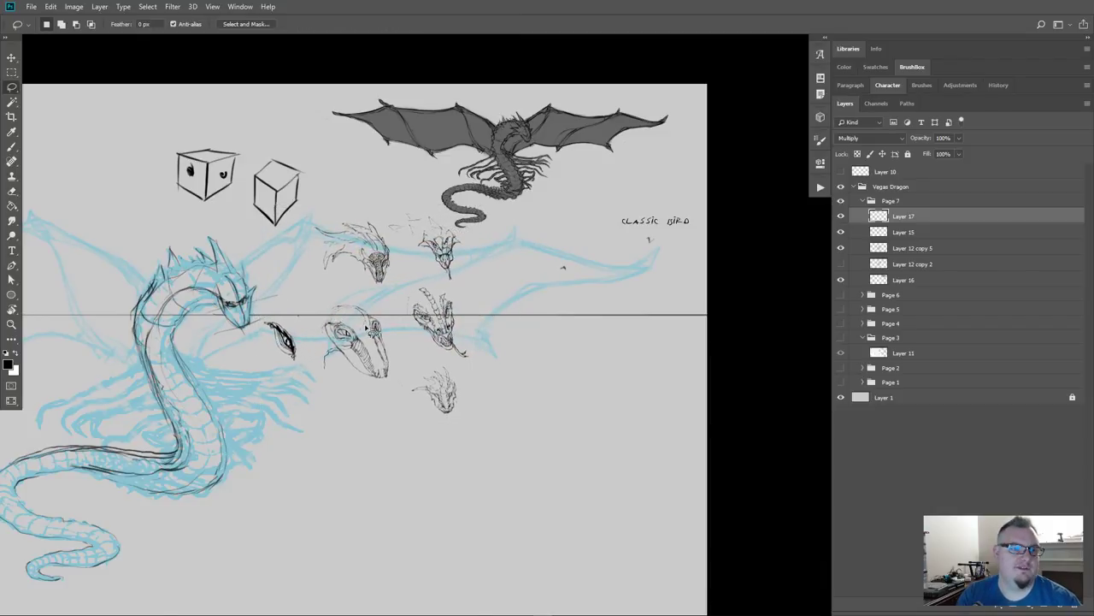
key(ctrl+plus)
key(ctrl+plus)
drag(272, 261, 657, 341)
drag(530, 353, 516, 293)
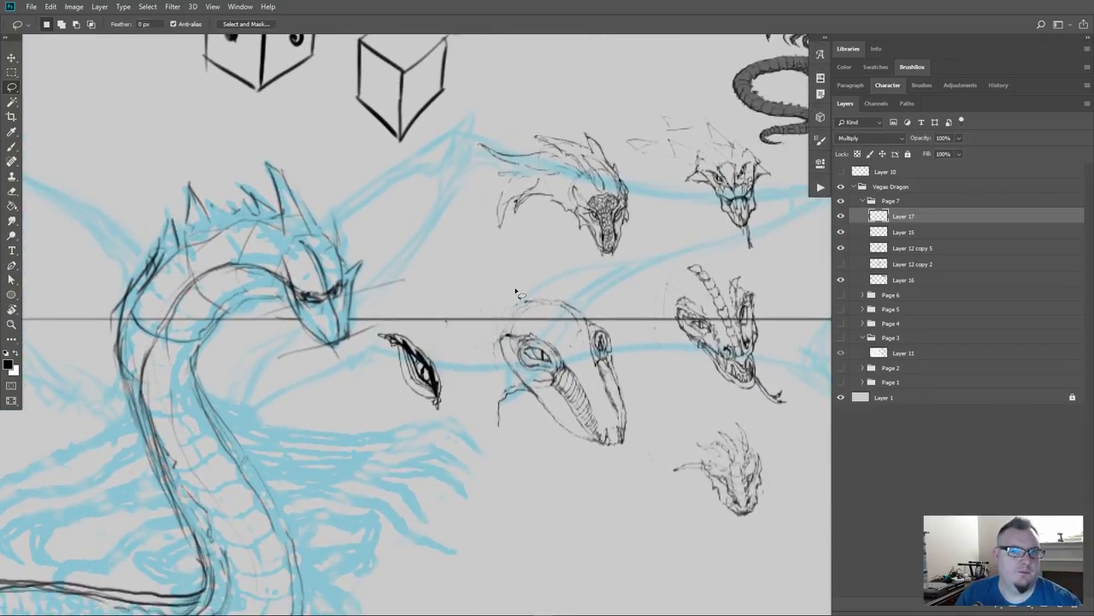
click(841, 216)
click(841, 216)
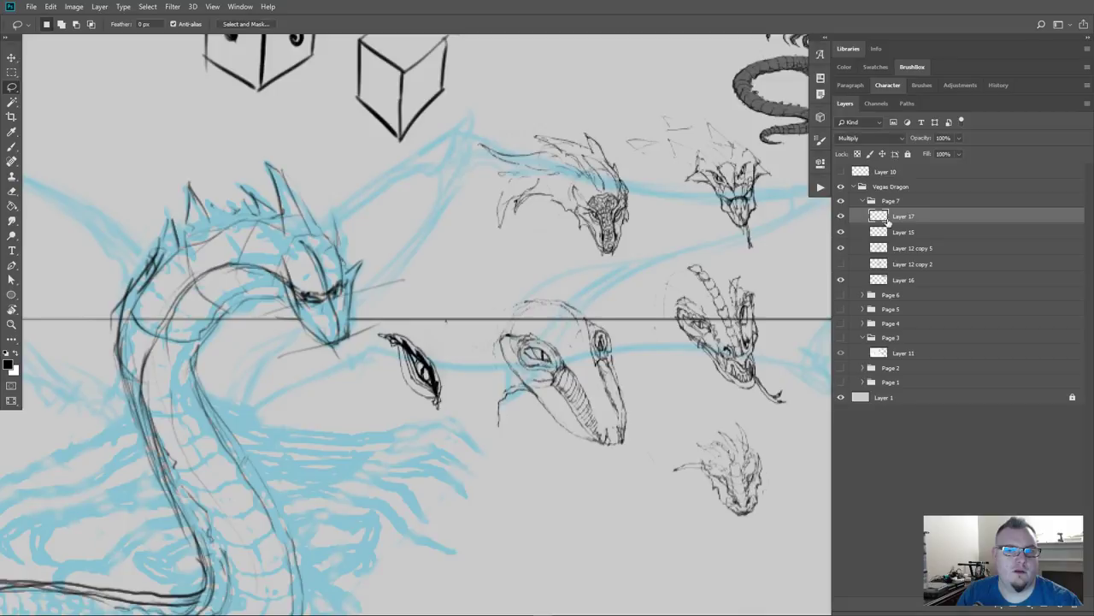
mouse_move(910, 220)
mouse_down()
mouse_move(928, 250)
mouse_move(923, 267)
mouse_up()
click(841, 216)
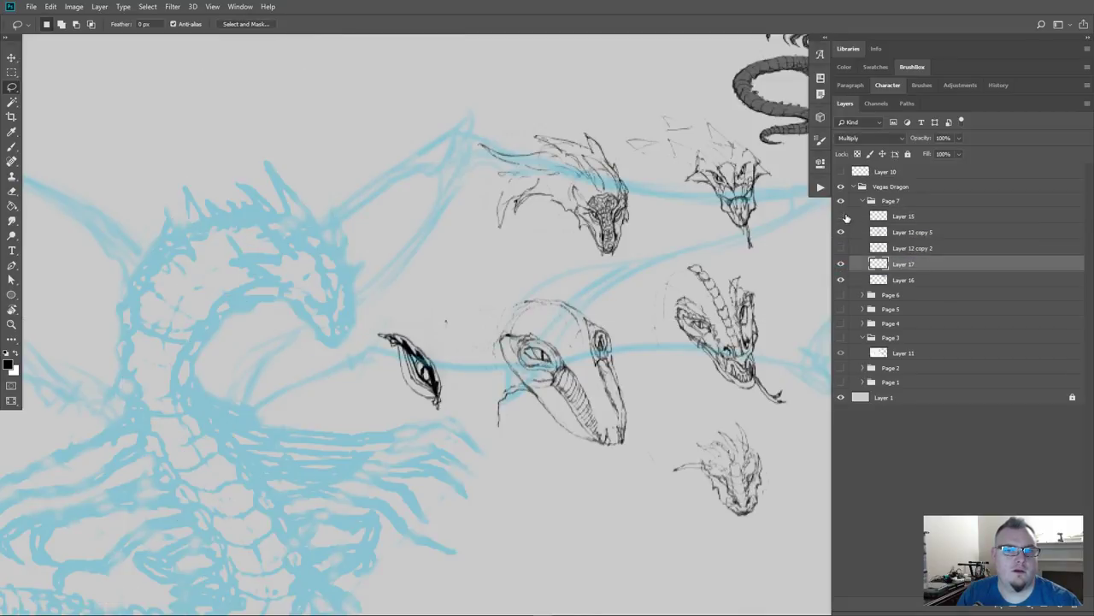
click(840, 216)
click(890, 218)
Step: Erase the rough eye band, the slanted guide lines and the horizon line around the large dragon's head
key(f)
key(ctrl+plus)
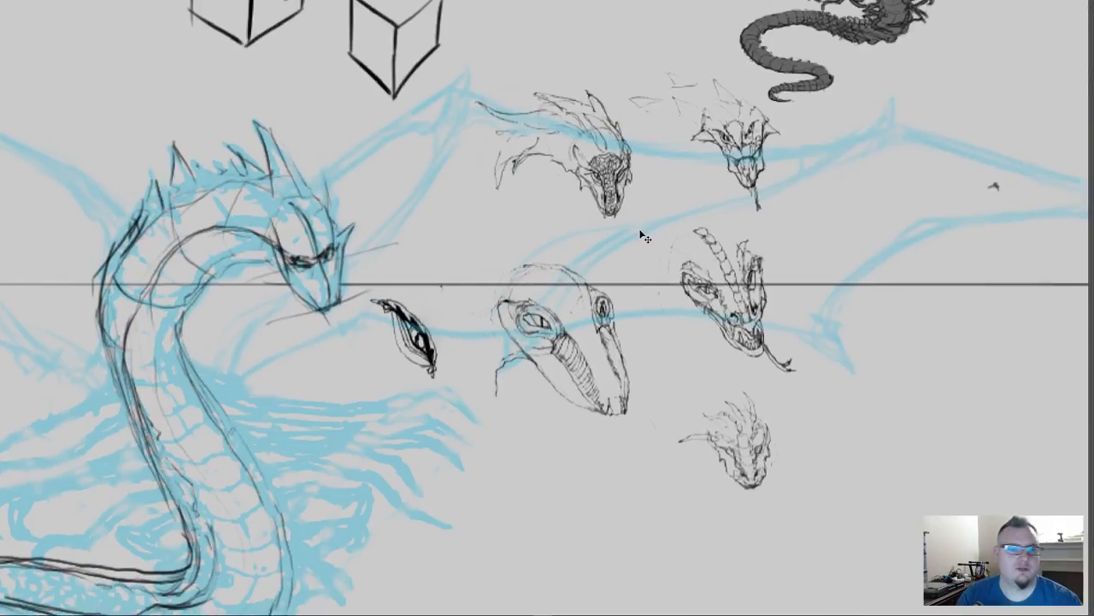
drag(366, 259, 450, 285)
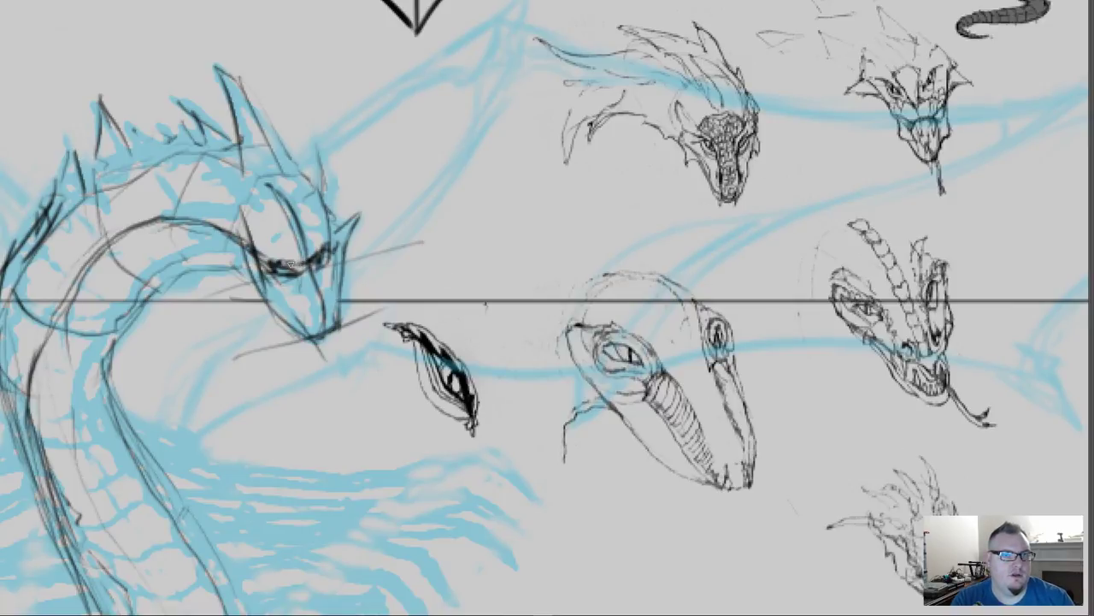
mouse_move(272, 263)
mouse_down()
mouse_move(323, 255)
mouse_move(324, 269)
mouse_move(262, 179)
mouse_move(293, 256)
mouse_move(257, 218)
mouse_move(278, 304)
mouse_move(258, 252)
mouse_move(322, 230)
mouse_move(313, 197)
mouse_move(333, 244)
mouse_move(338, 217)
mouse_move(336, 243)
mouse_move(326, 237)
mouse_move(325, 256)
mouse_move(309, 250)
mouse_move(321, 321)
mouse_move(294, 312)
mouse_move(322, 363)
mouse_move(319, 350)
mouse_move(245, 350)
mouse_move(256, 367)
mouse_move(366, 325)
mouse_move(355, 330)
mouse_move(378, 309)
mouse_move(359, 321)
mouse_move(350, 299)
mouse_move(279, 329)
mouse_move(252, 294)
mouse_move(250, 306)
mouse_move(200, 301)
mouse_move(231, 291)
mouse_move(286, 301)
mouse_move(385, 246)
mouse_move(405, 283)
mouse_up()
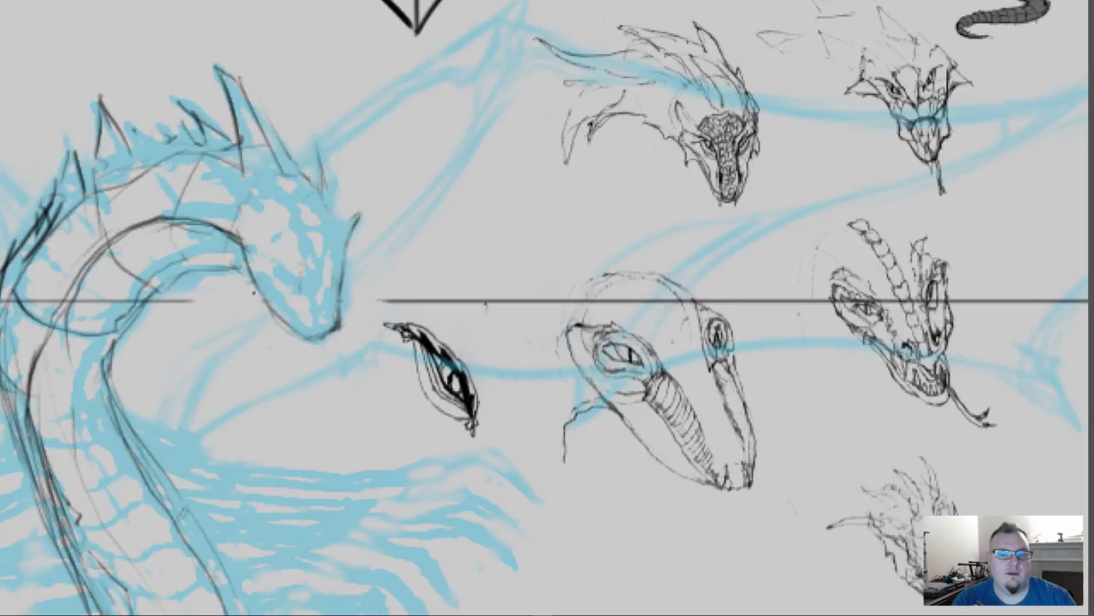
Step: Sketch the snout's front edge and the inner contour of the far eye socket on the large dragon's face
drag(695, 199, 706, 203)
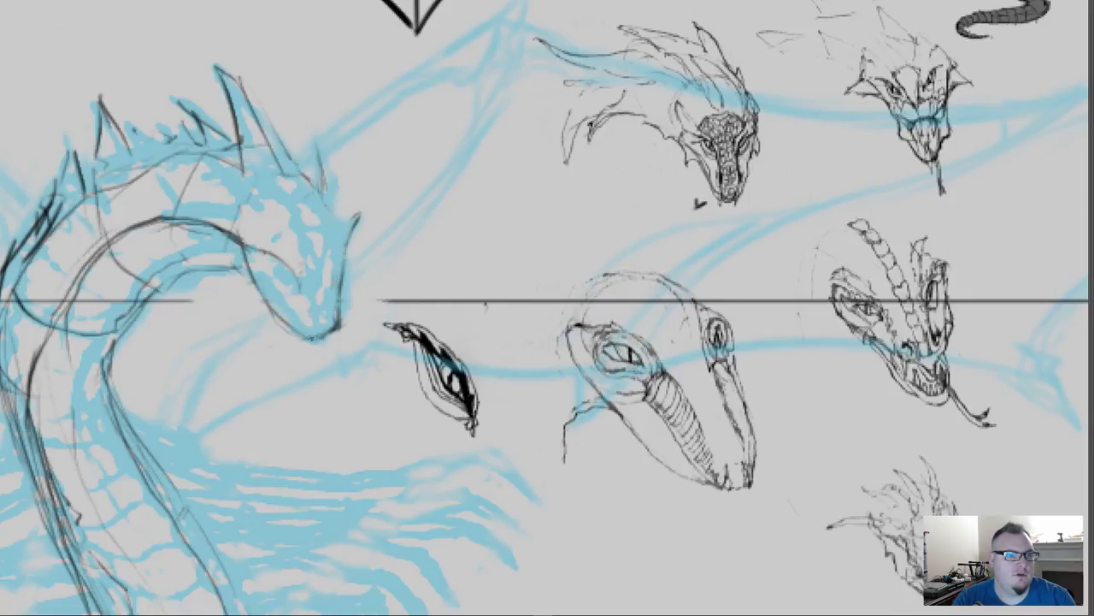
mouse_move(311, 336)
mouse_down()
mouse_move(311, 304)
mouse_move(291, 265)
mouse_up()
mouse_move(327, 303)
mouse_down()
mouse_move(331, 326)
mouse_move(330, 307)
mouse_up()
drag(329, 265, 329, 283)
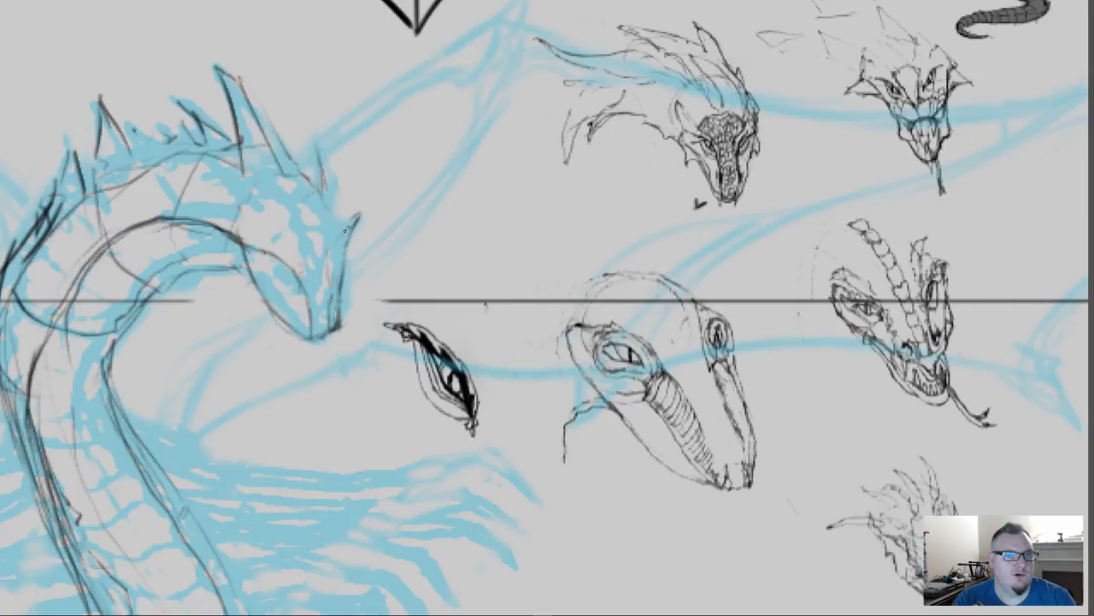
mouse_move(348, 228)
mouse_down()
mouse_move(330, 239)
mouse_move(327, 271)
mouse_up()
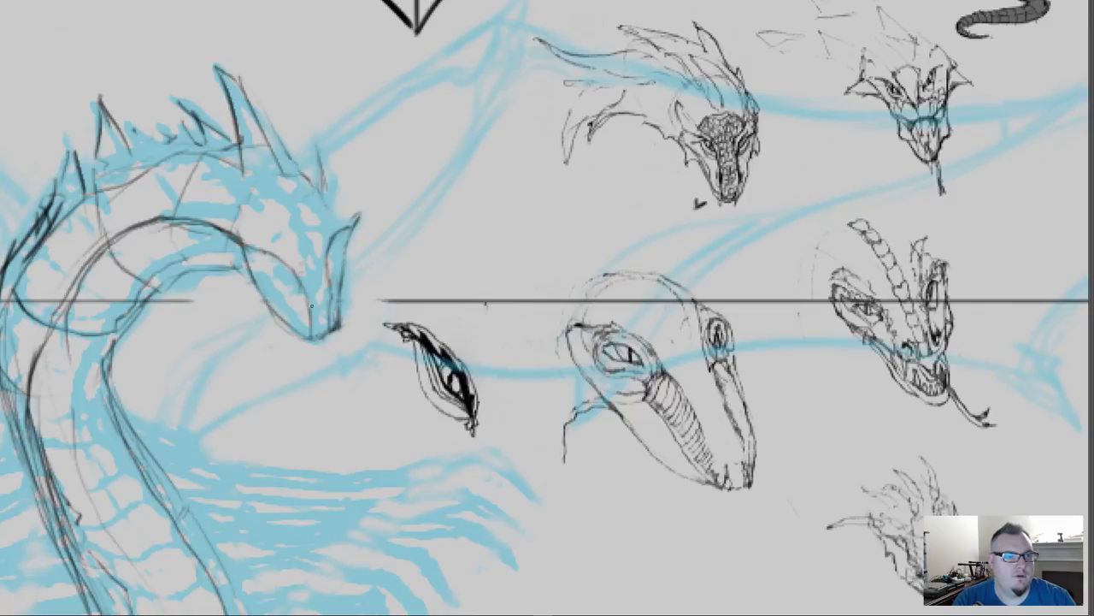
Step: Draw the nostrils and both narrow reptilian eyes with dark upper lids on the large dragon's face
drag(304, 305, 297, 268)
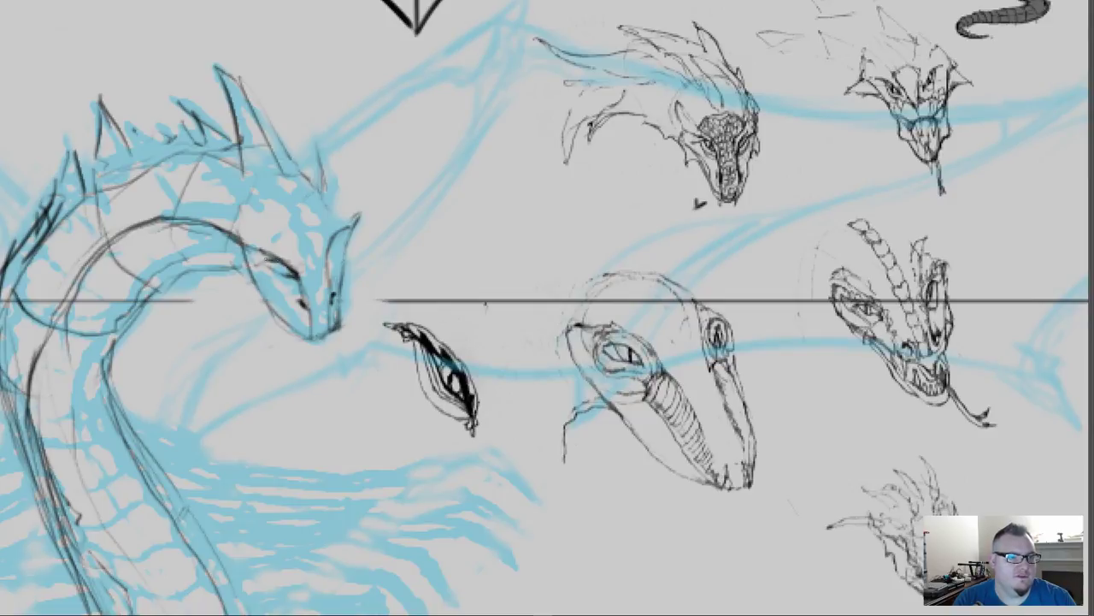
drag(255, 257, 271, 263)
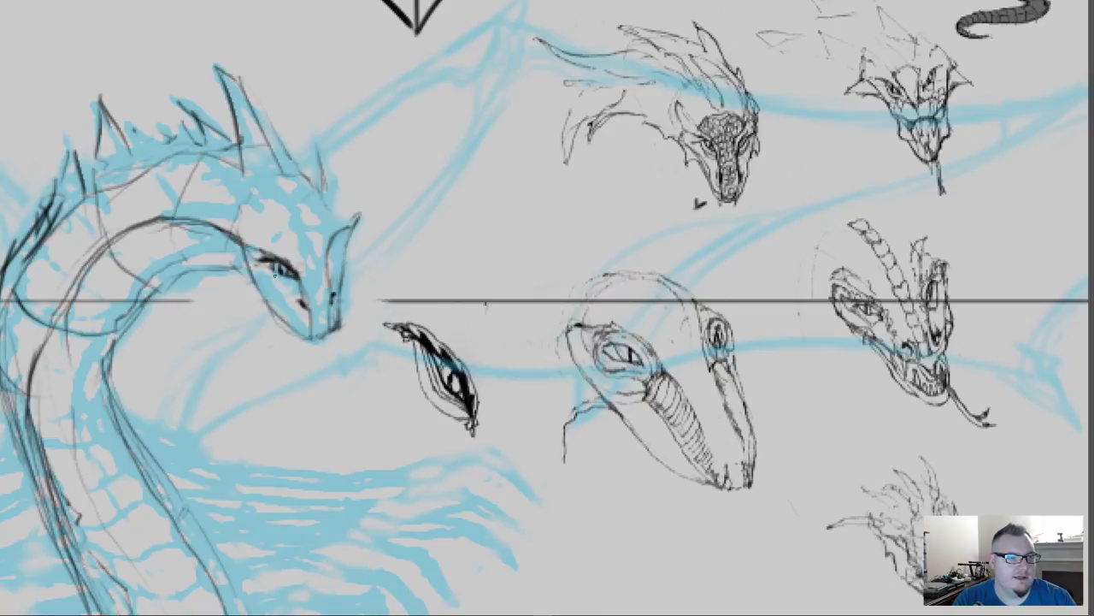
drag(272, 267, 280, 275)
drag(256, 259, 271, 266)
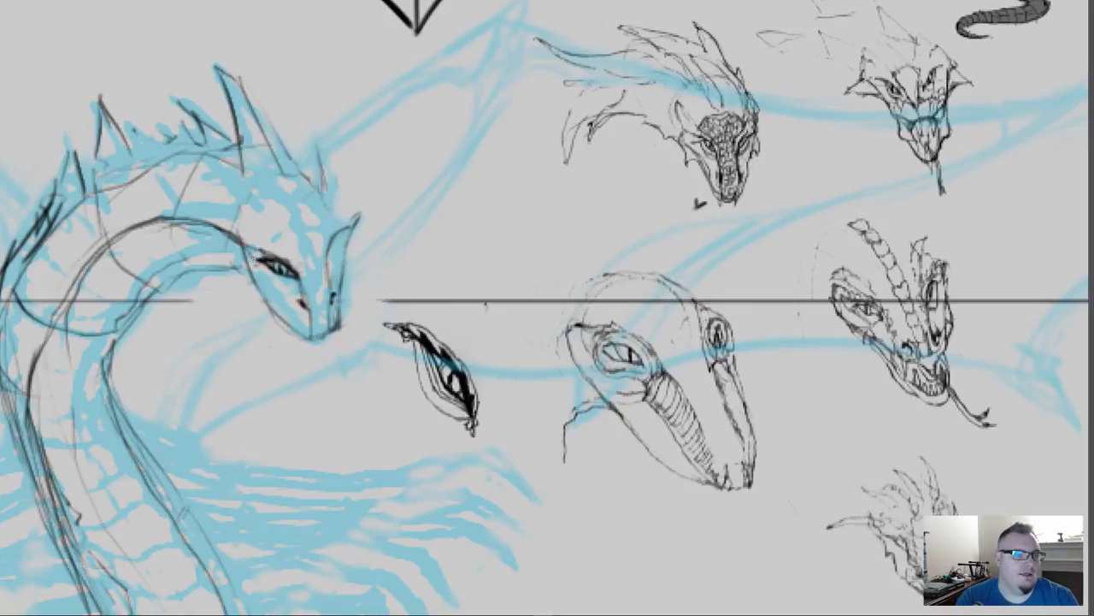
mouse_move(249, 249)
mouse_down()
mouse_move(298, 271)
mouse_move(301, 296)
mouse_up()
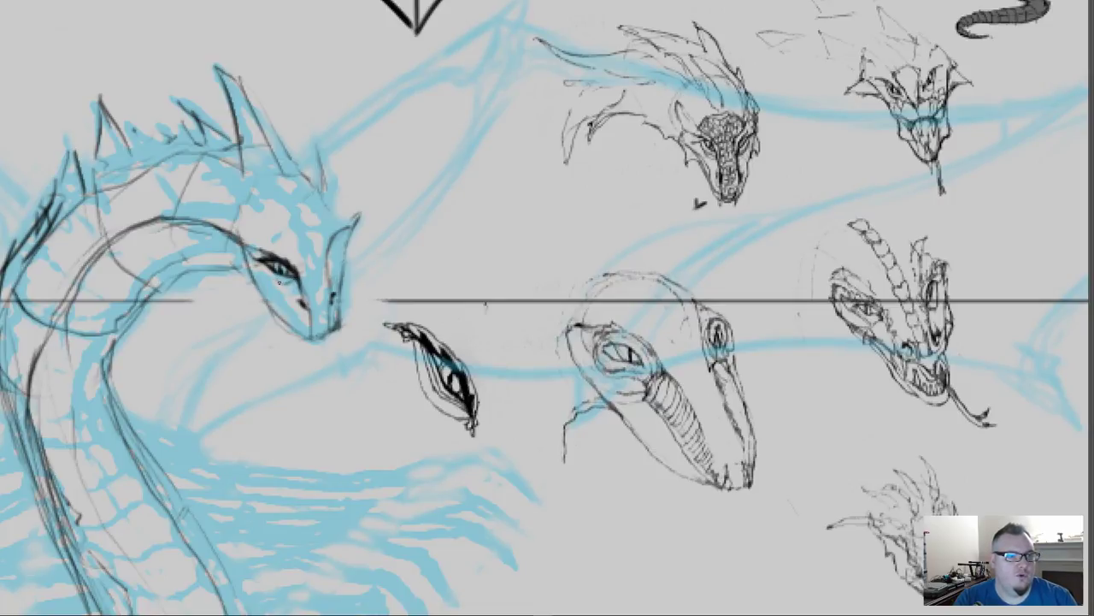
mouse_move(280, 283)
mouse_down()
mouse_move(290, 283)
mouse_move(273, 283)
mouse_up()
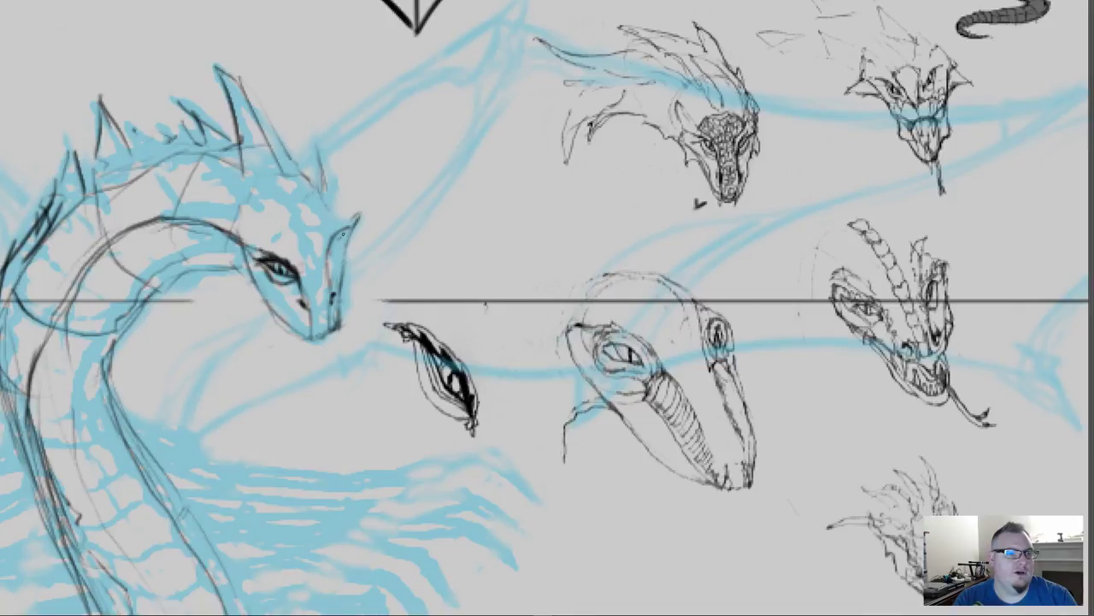
drag(343, 232, 324, 262)
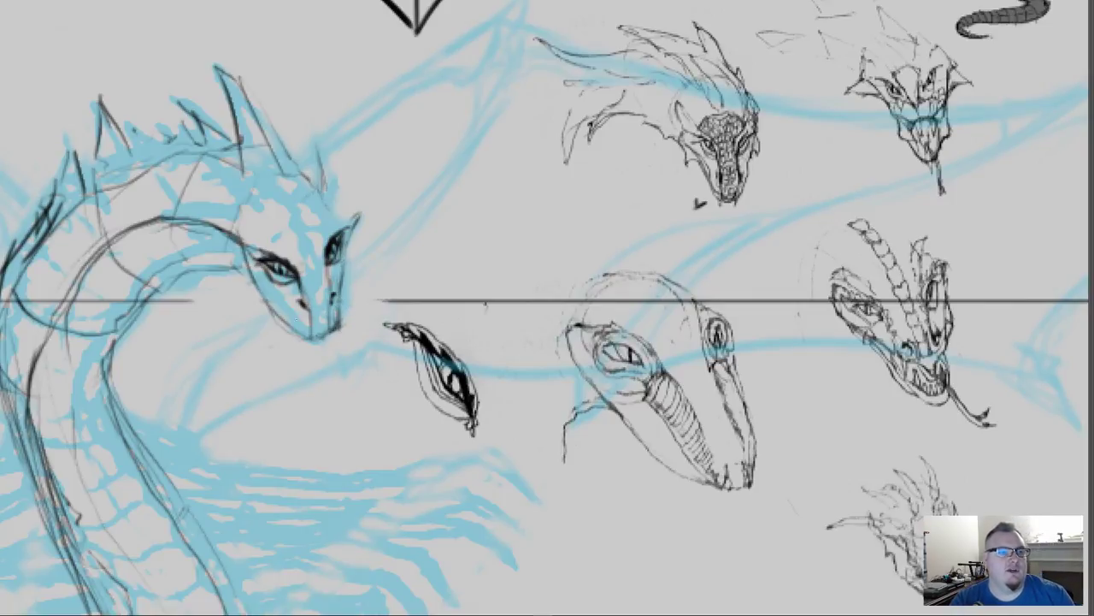
Step: Draw the brow ridges, the fangs under the snout and the jagged cheek spikes on both sides of the face
drag(261, 405, 368, 386)
drag(359, 437, 337, 425)
drag(390, 373, 334, 386)
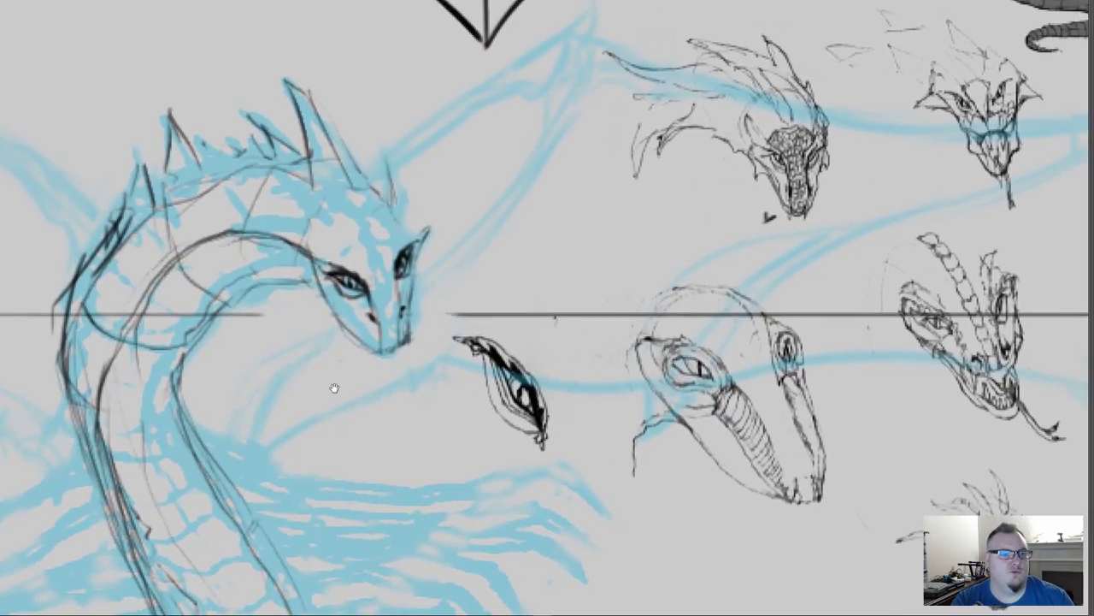
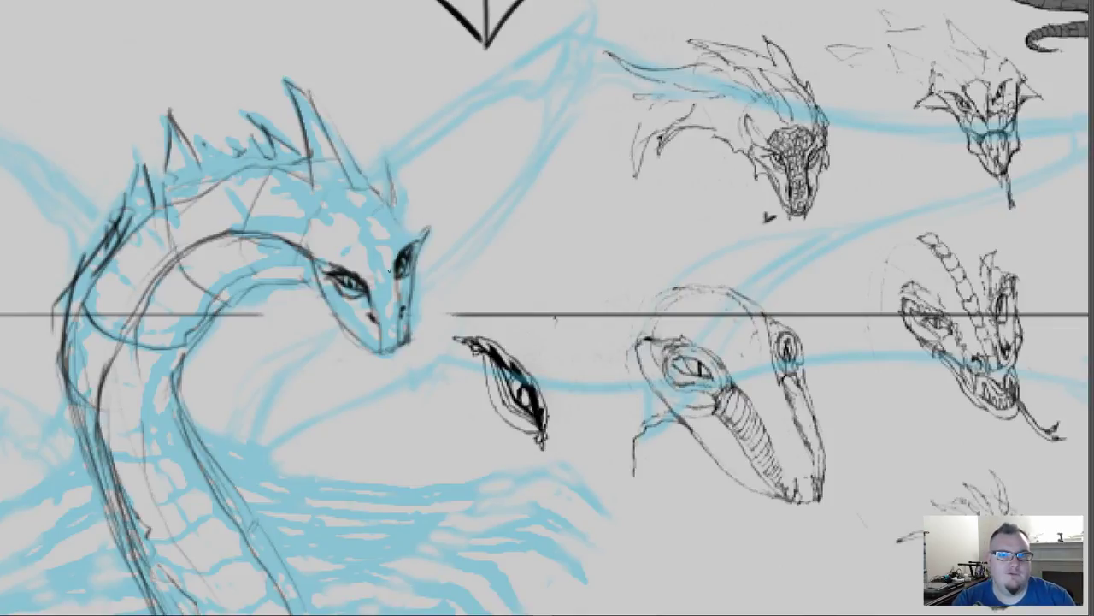
drag(386, 272, 387, 254)
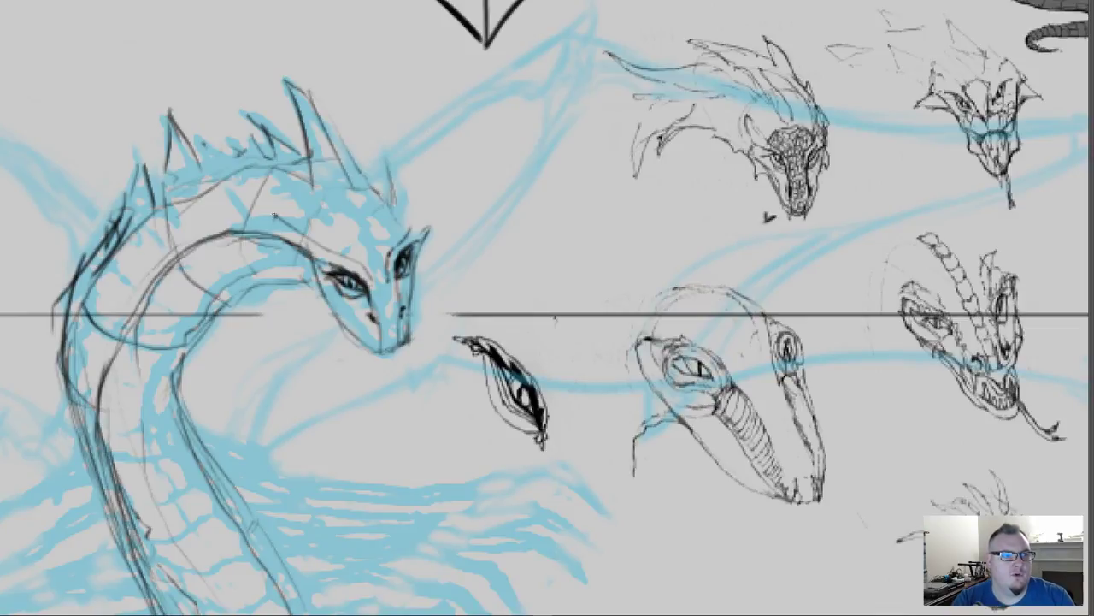
mouse_move(273, 215)
mouse_down()
mouse_move(310, 264)
mouse_move(299, 257)
mouse_move(310, 303)
mouse_move(328, 304)
mouse_move(311, 321)
mouse_move(304, 286)
mouse_move(317, 318)
mouse_move(335, 320)
mouse_move(376, 369)
mouse_move(364, 348)
mouse_move(406, 366)
mouse_move(401, 344)
mouse_move(384, 360)
mouse_move(378, 351)
mouse_move(382, 369)
mouse_move(399, 346)
mouse_move(382, 354)
mouse_move(385, 370)
mouse_move(406, 352)
mouse_up()
key(e)
key(b)
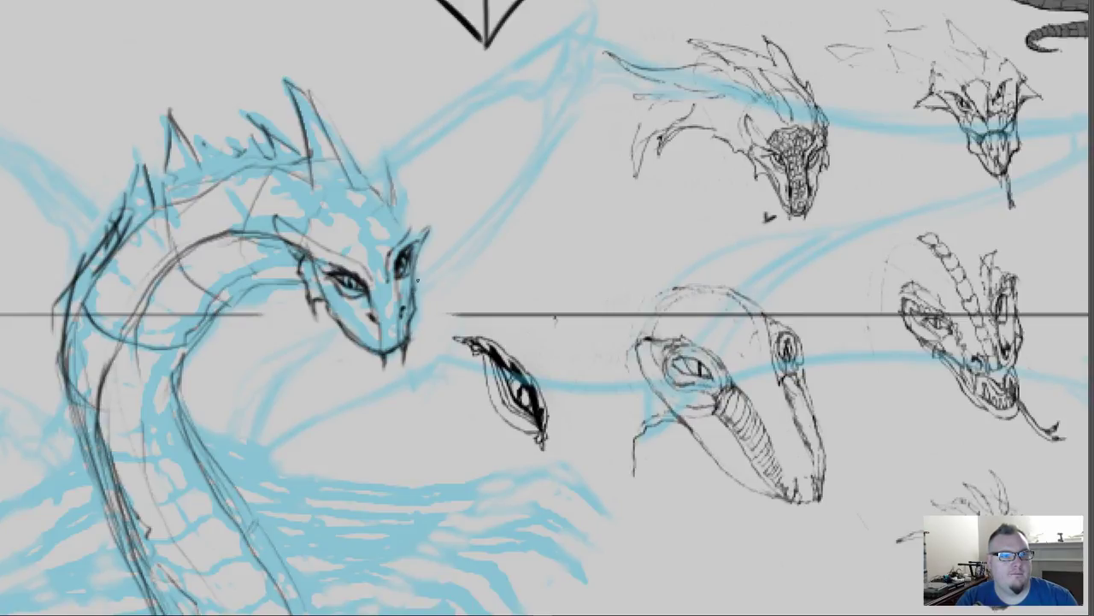
drag(419, 258, 425, 289)
mouse_move(423, 264)
mouse_down()
mouse_move(428, 227)
mouse_move(407, 239)
mouse_move(412, 286)
mouse_up()
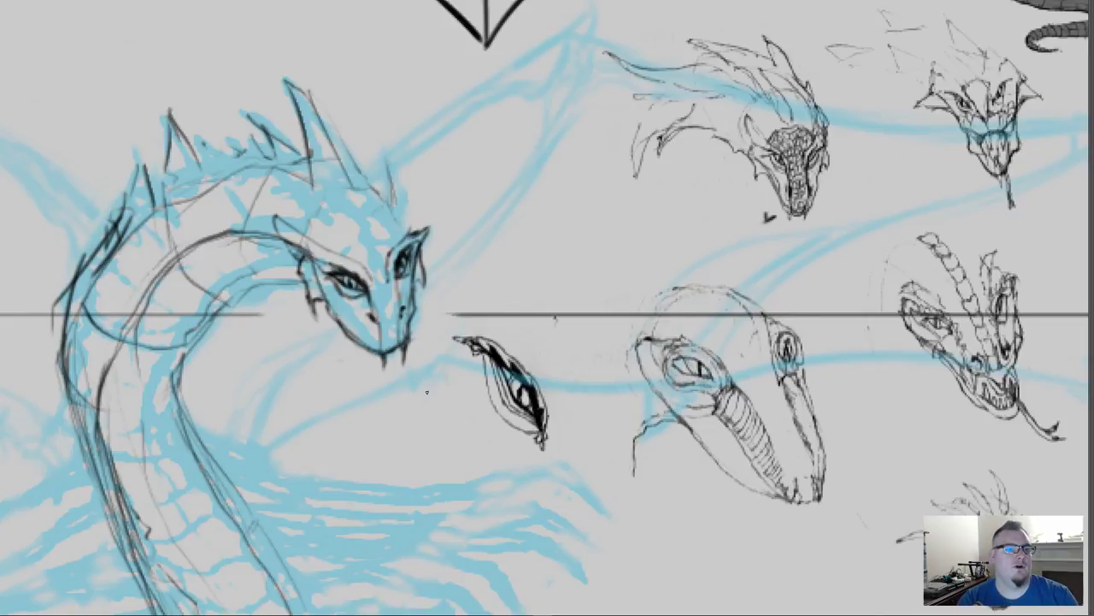
Step: Compare the redrawn head up close and against the whole dragon composition
key(ctrl+minus)
key(ctrl+minus)
key(ctrl+minus)
key(ctrl+minus)
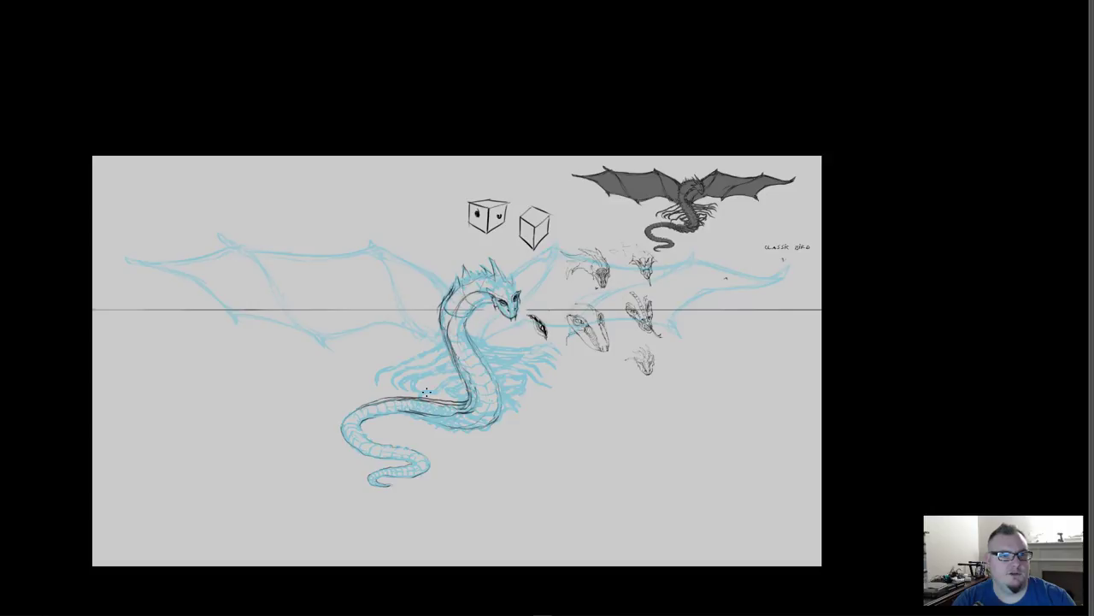
key(ctrl+plus)
key(ctrl+plus)
key(ctrl+plus)
key(ctrl+plus)
key(ctrl+plus)
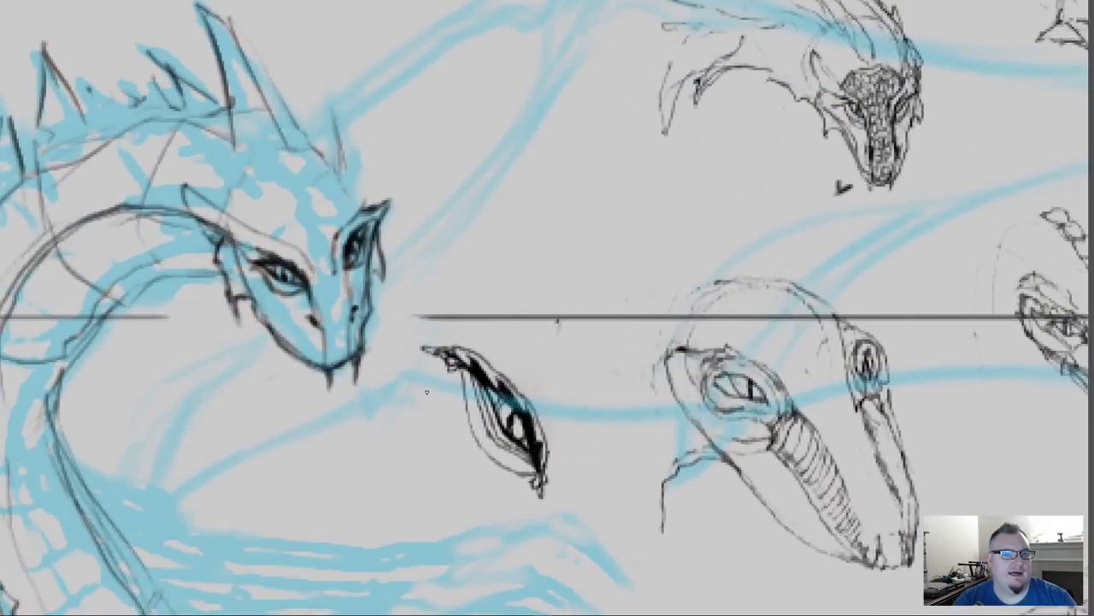
key(ctrl+minus)
key(ctrl+minus)
key(ctrl+minus)
key(ctrl+minus)
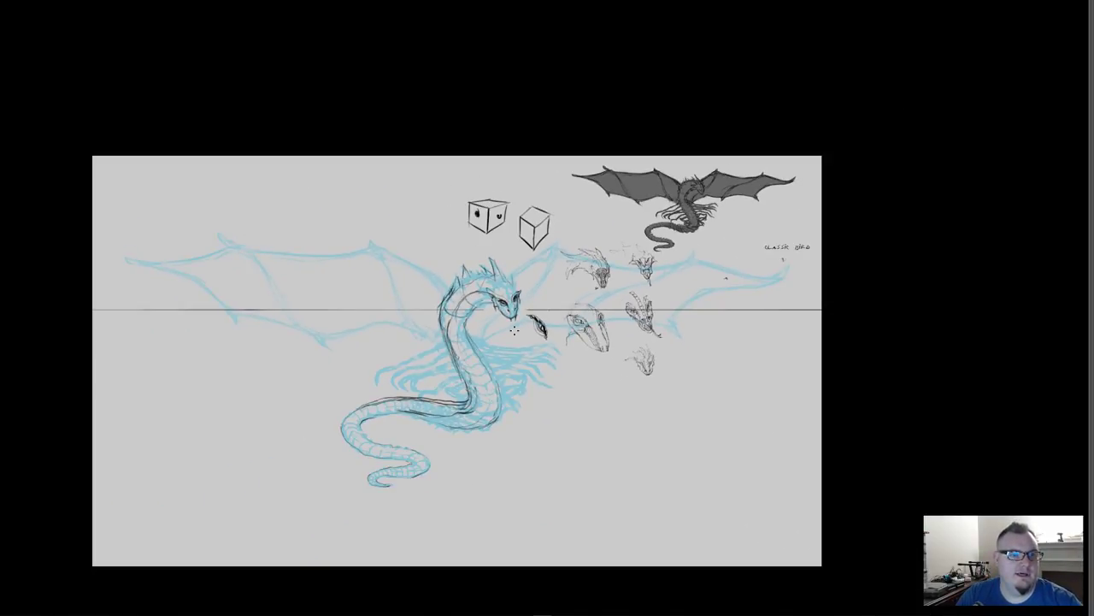
Step: Resample the image to a resolution of 300 pixels per inch, giving 8000 × 4500 px
key(f)
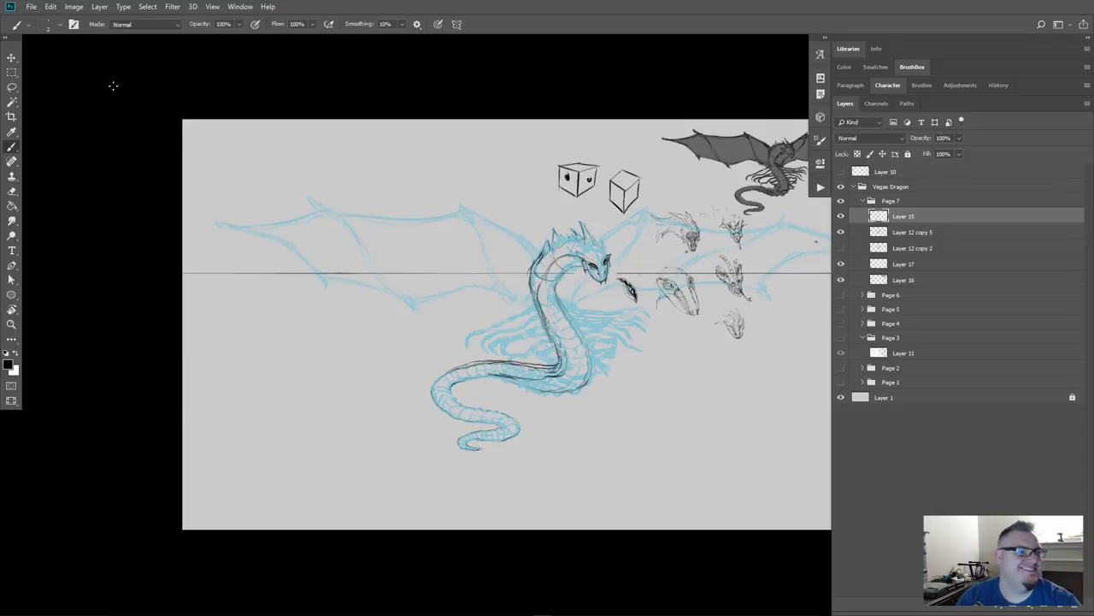
click(73, 6)
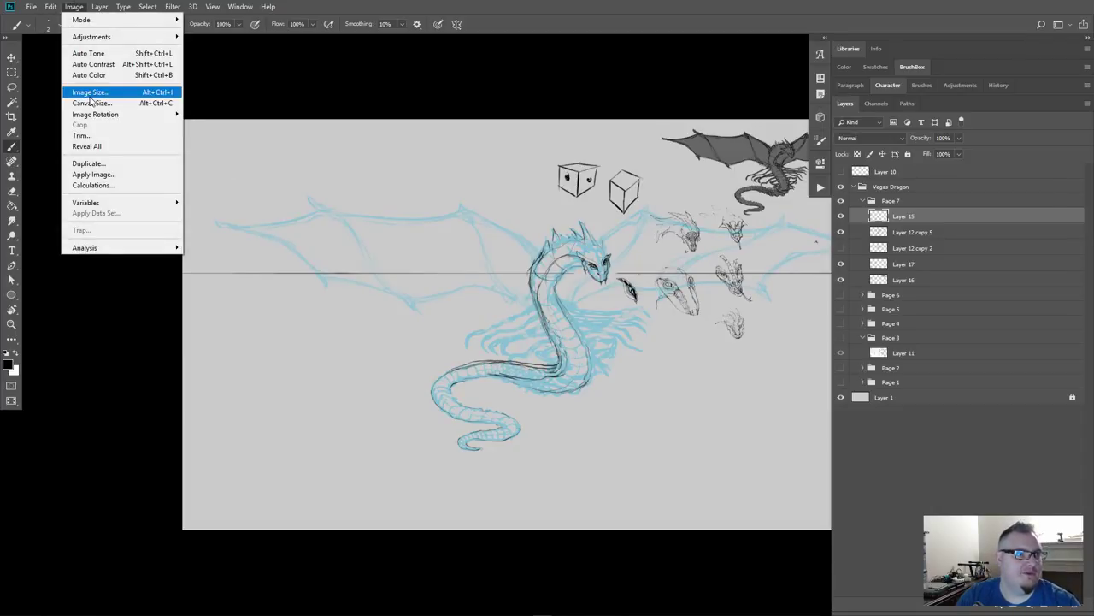
click(88, 94)
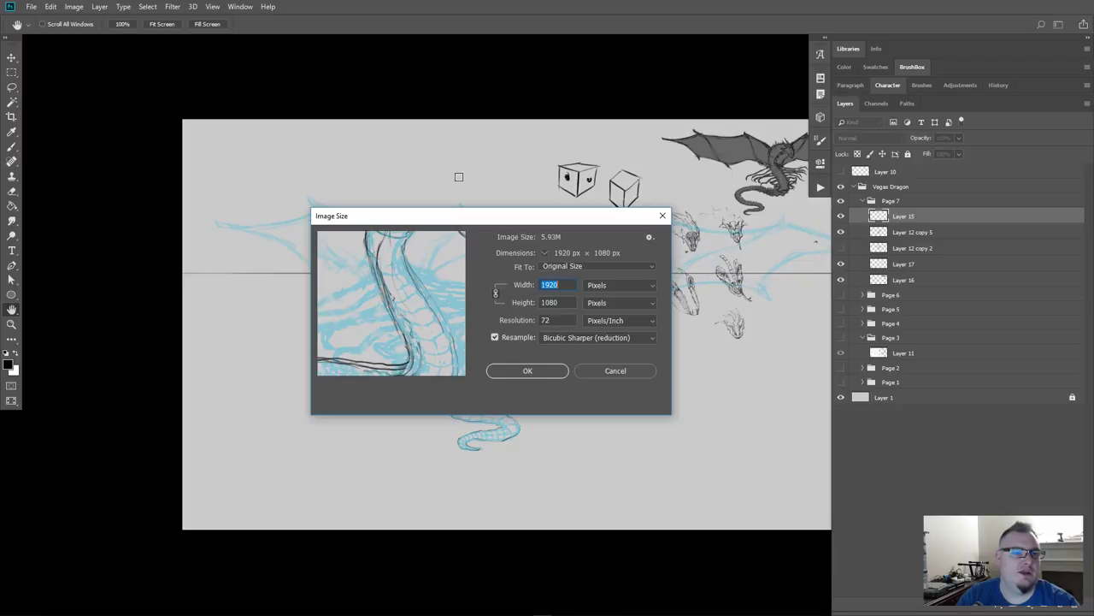
drag(496, 219, 416, 218)
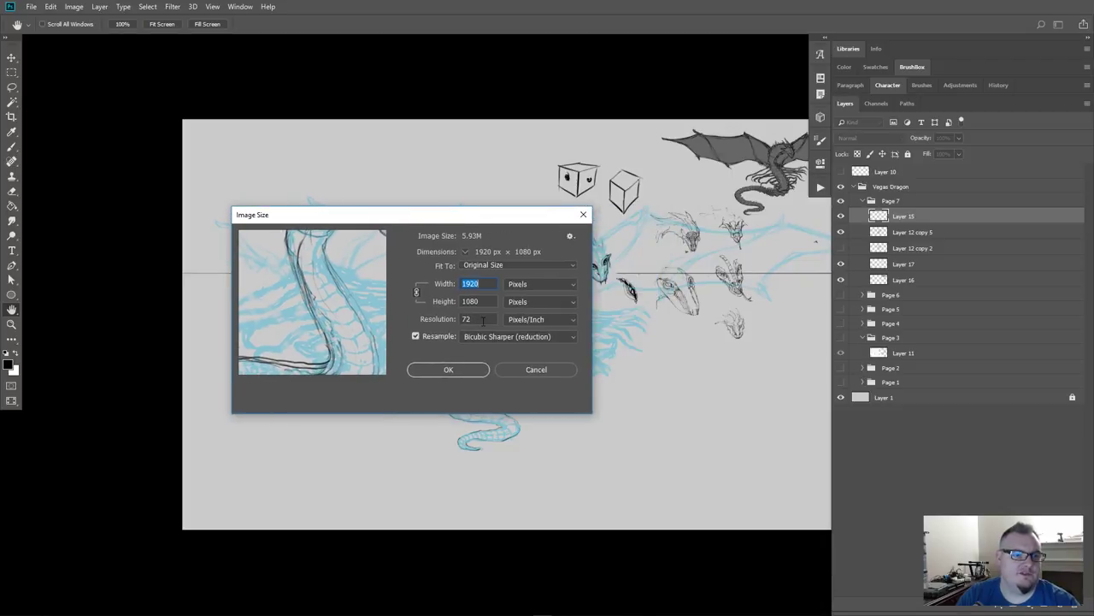
key(Tab)
key(Tab)
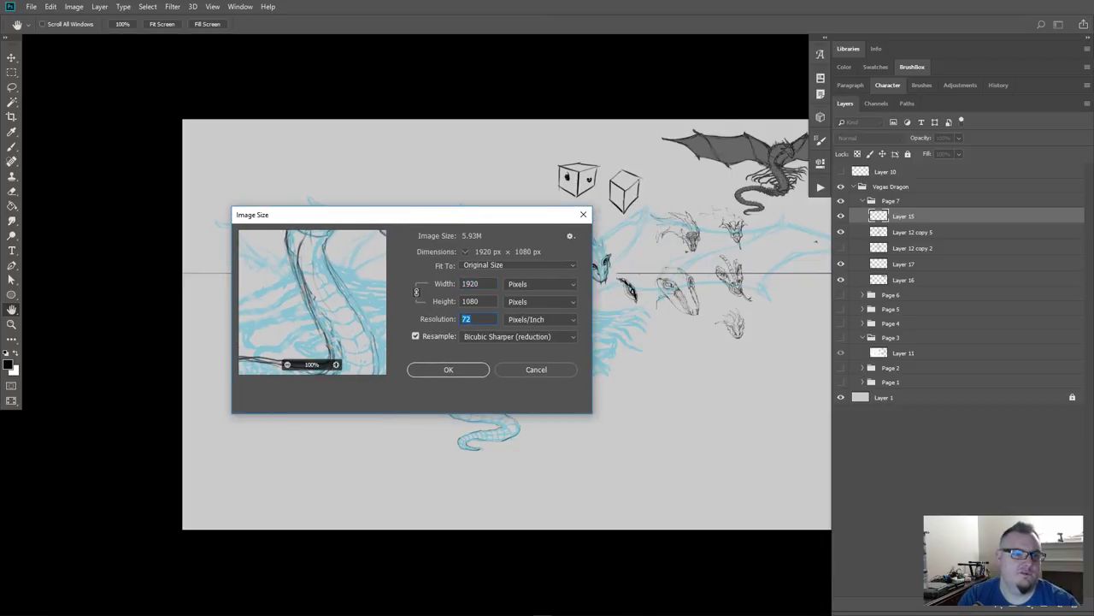
text(30)
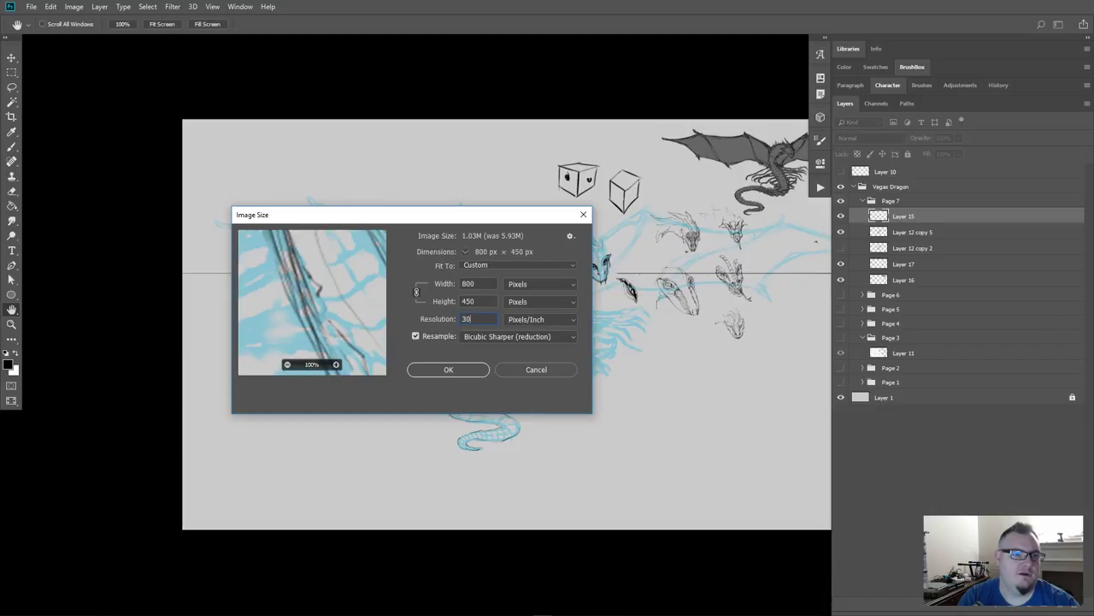
text(0)
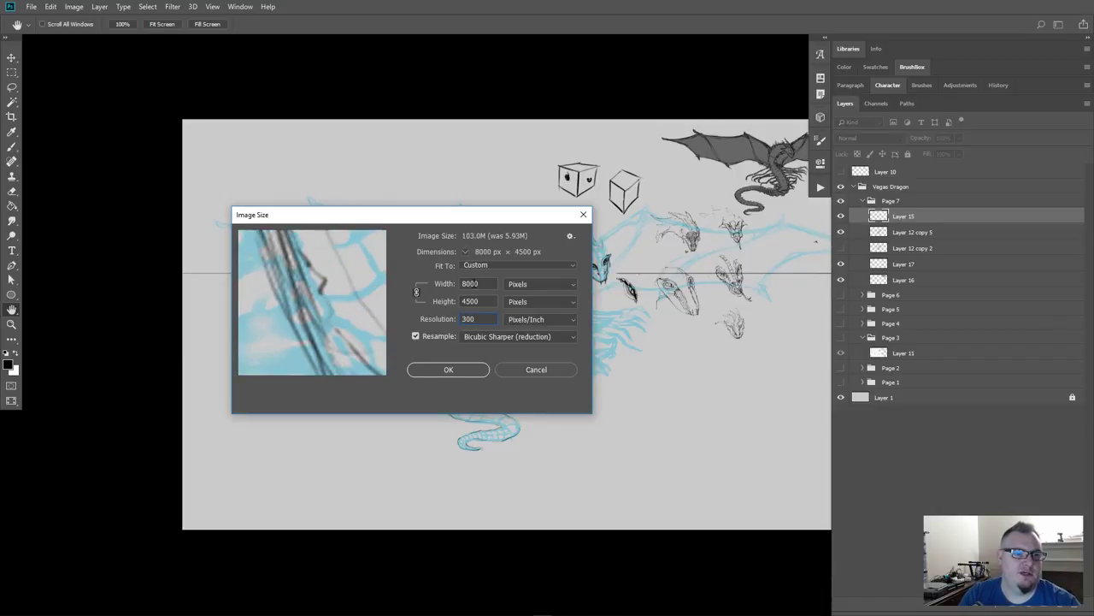
click(431, 369)
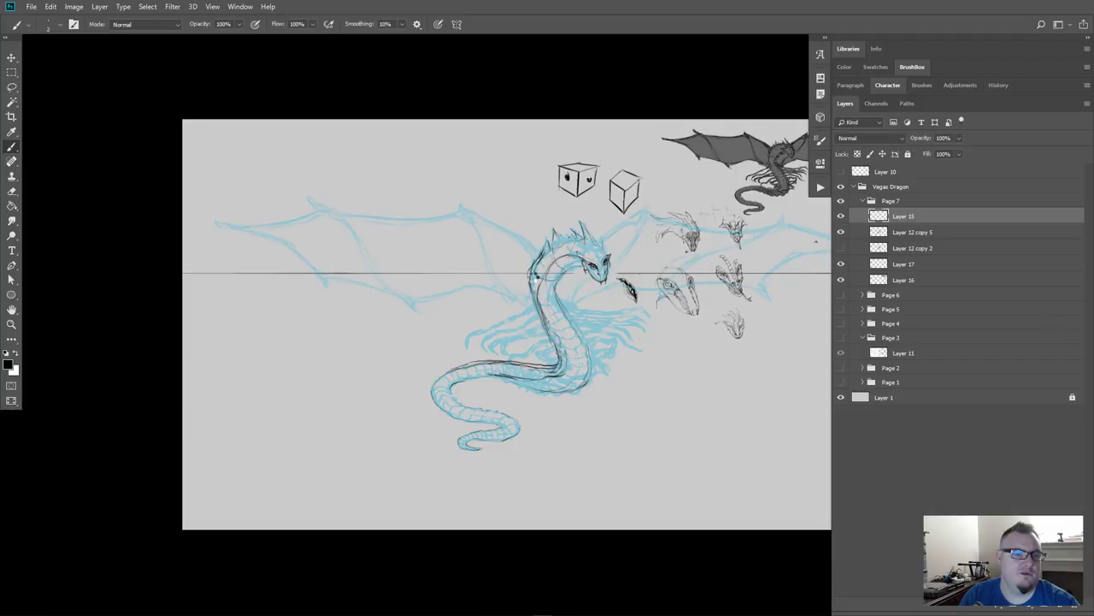
Step: Erase the large dragon's face linework on Layer 15 with a 125 px eraser, leaving the blue underdrawing
key(ctrl+1)
drag(682, 162, 459, 306)
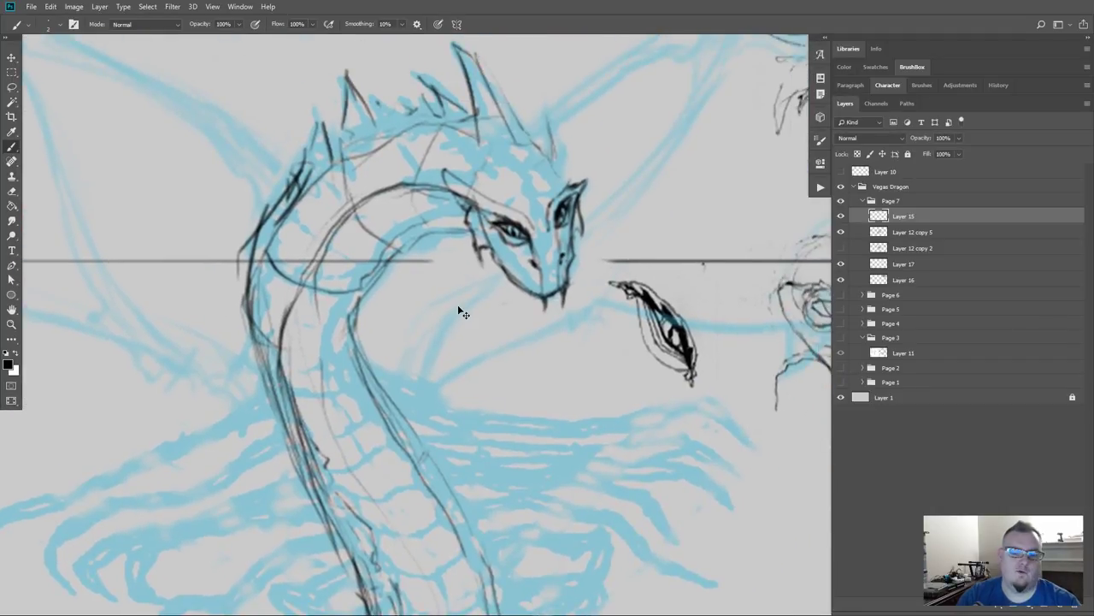
scroll(457, 306, up, 2)
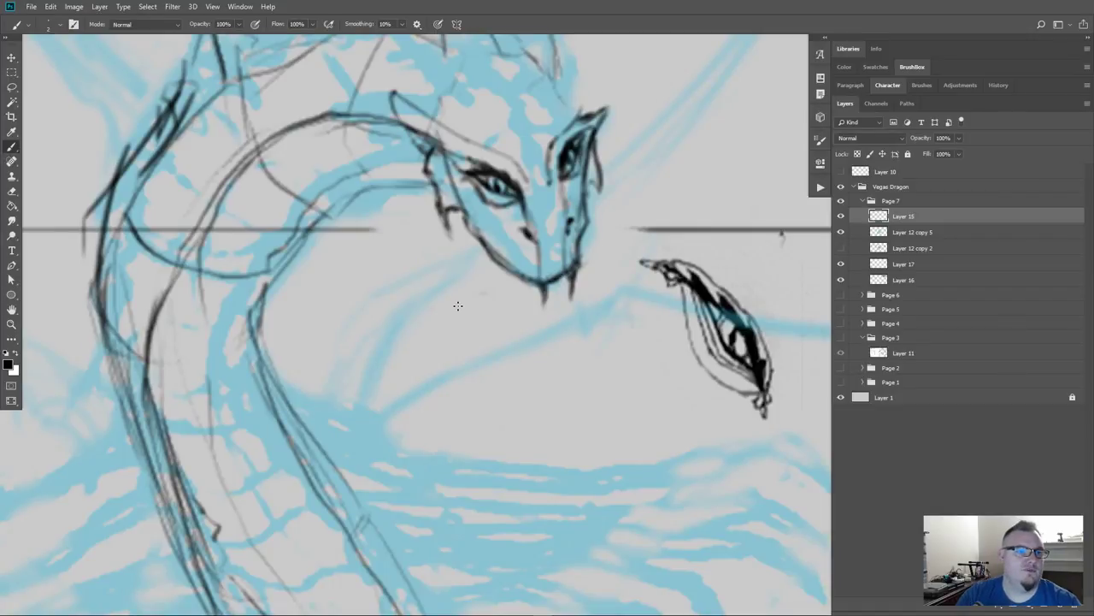
drag(447, 248, 413, 387)
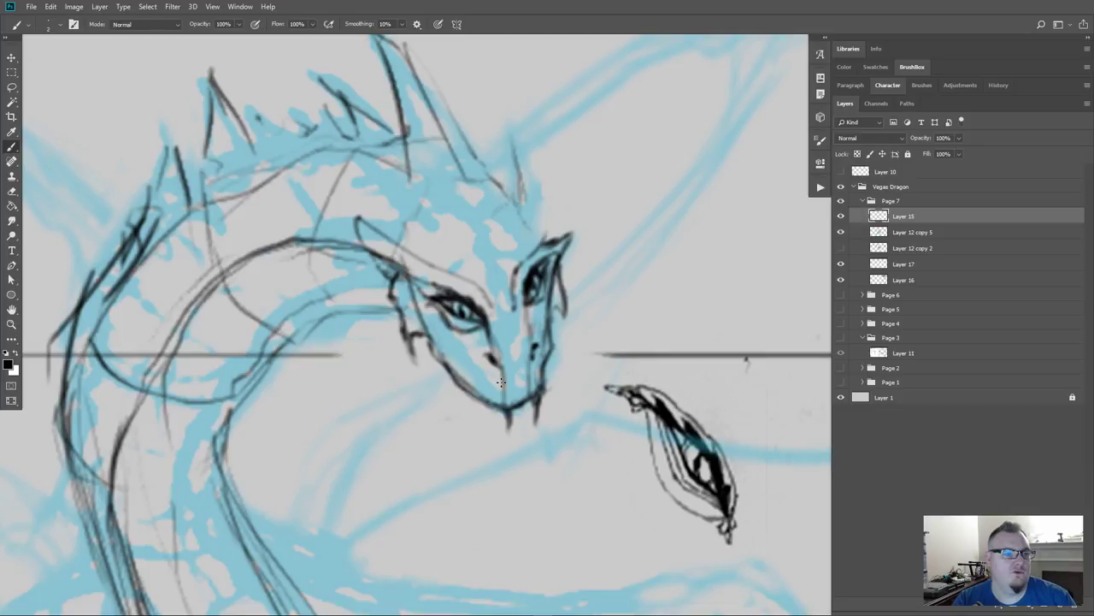
key(e)
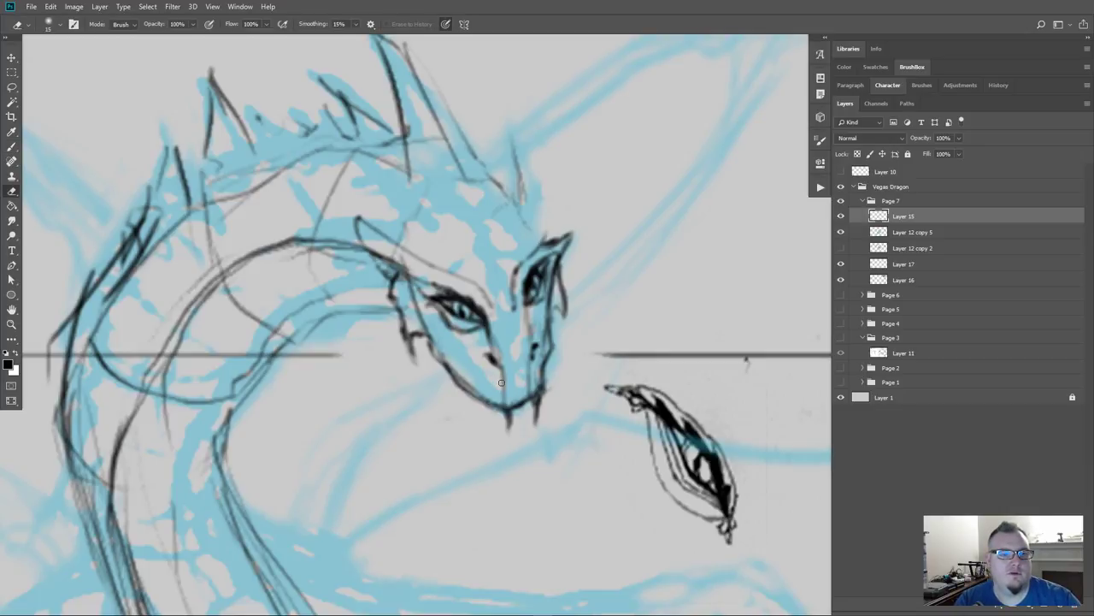
key(bracketright)
key(bracketright)
key(bracketright)
key(bracketright)
key(bracketright)
key(bracketright)
key(bracketright)
key(bracketright)
key(bracketright)
key(bracketright)
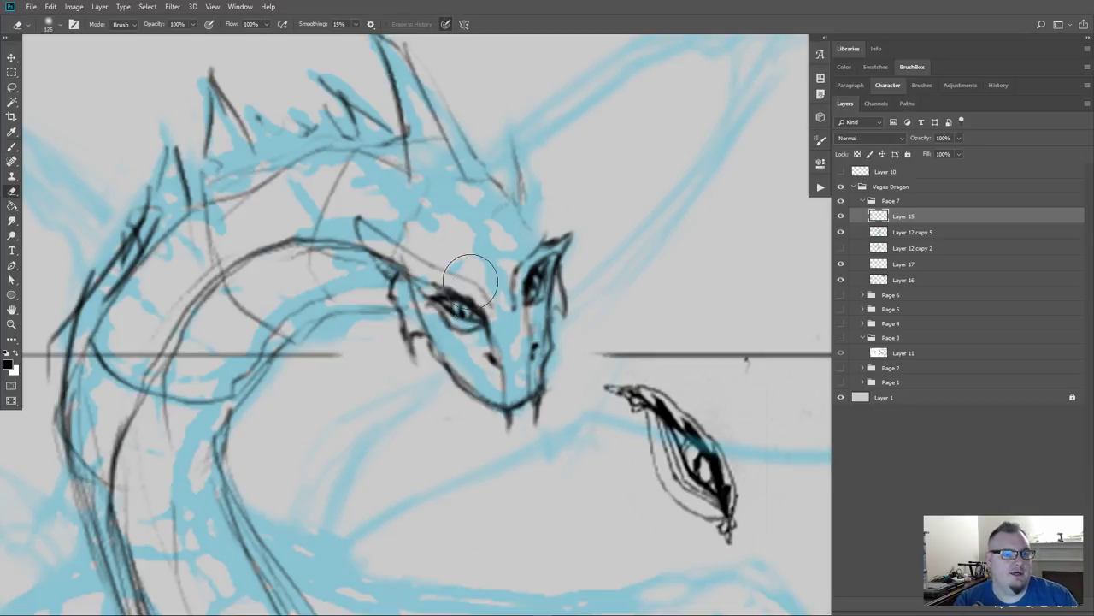
mouse_move(470, 284)
mouse_down()
mouse_move(472, 315)
mouse_move(374, 214)
mouse_move(401, 285)
mouse_move(490, 321)
mouse_move(509, 407)
mouse_move(450, 370)
mouse_move(547, 268)
mouse_move(500, 284)
mouse_move(542, 286)
mouse_up()
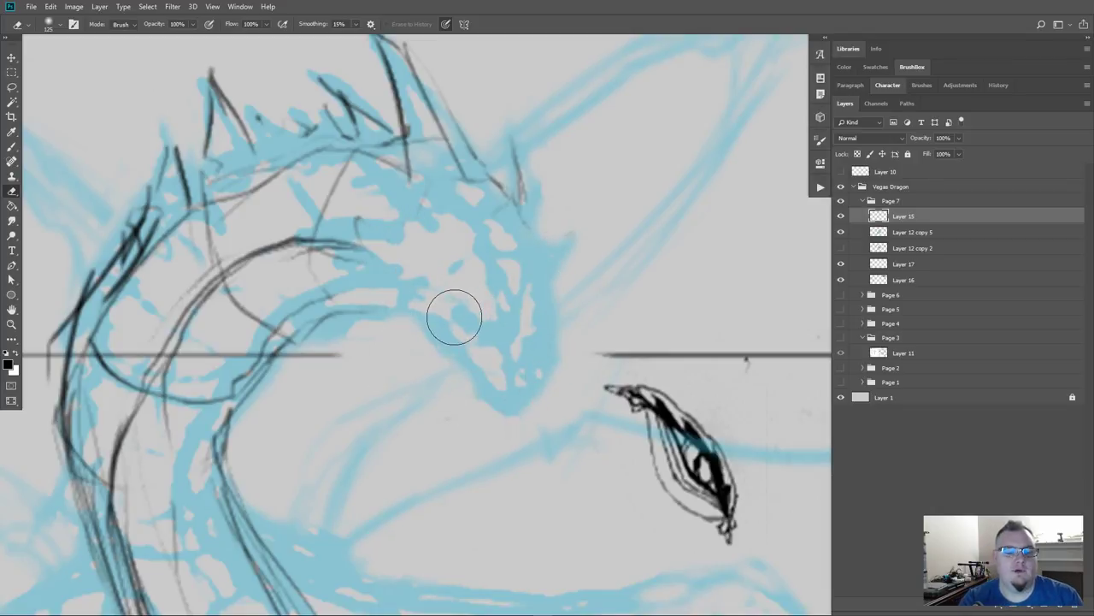
key(b)
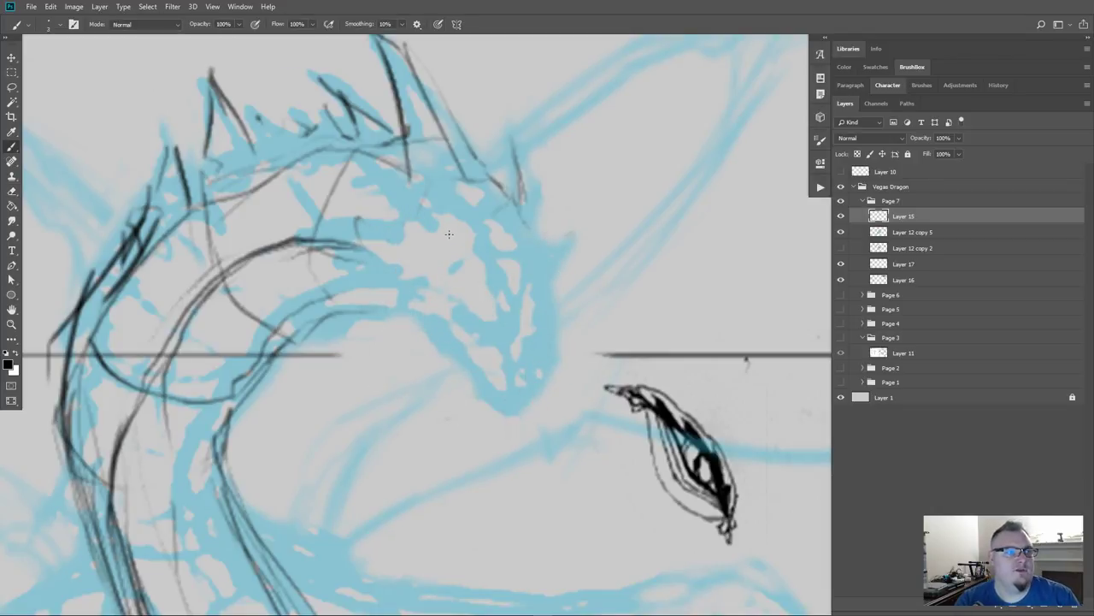
mouse_move(495, 273)
mouse_down()
mouse_move(487, 338)
mouse_move(453, 257)
mouse_move(483, 395)
mouse_up()
drag(530, 272, 483, 390)
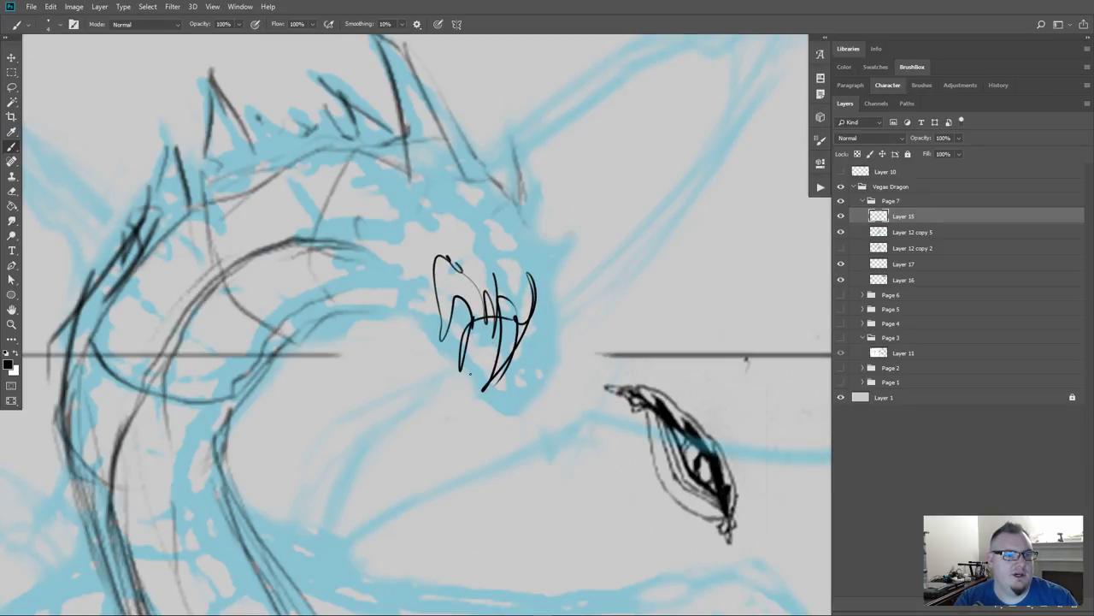
key(ctrl+a)
key(Delete)
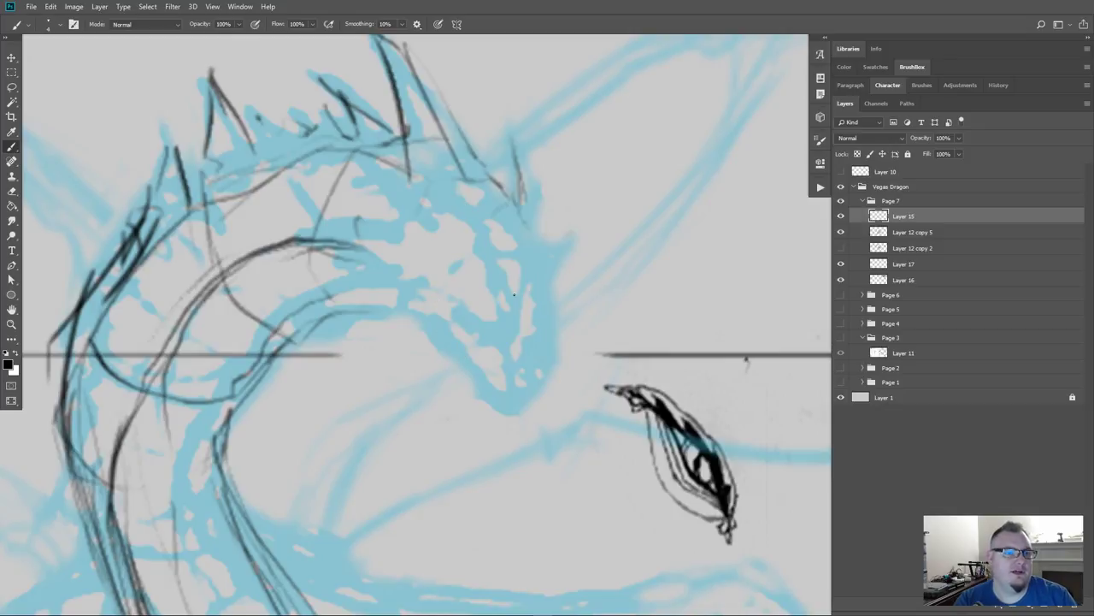
Step: Draw the near eye's almond outline on the large dragon's face, with upper lid, pointed inner corner and lower lid
mouse_move(584, 341)
mouse_down()
mouse_move(364, 442)
mouse_move(357, 490)
mouse_move(284, 469)
mouse_up()
key(f)
drag(409, 422, 470, 391)
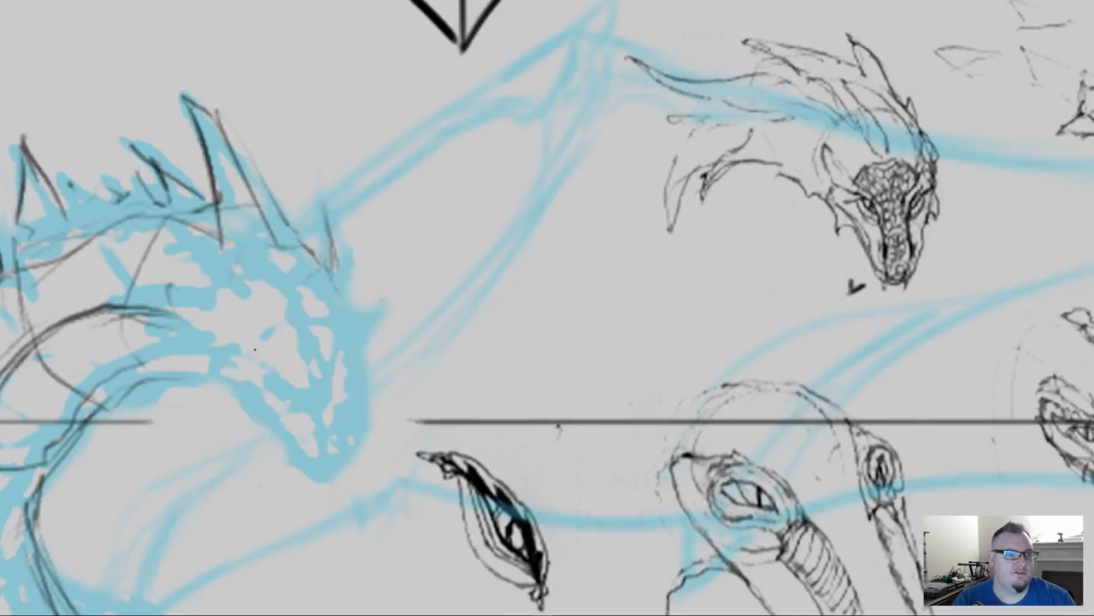
mouse_move(288, 374)
mouse_down()
mouse_move(276, 357)
mouse_move(200, 332)
mouse_up()
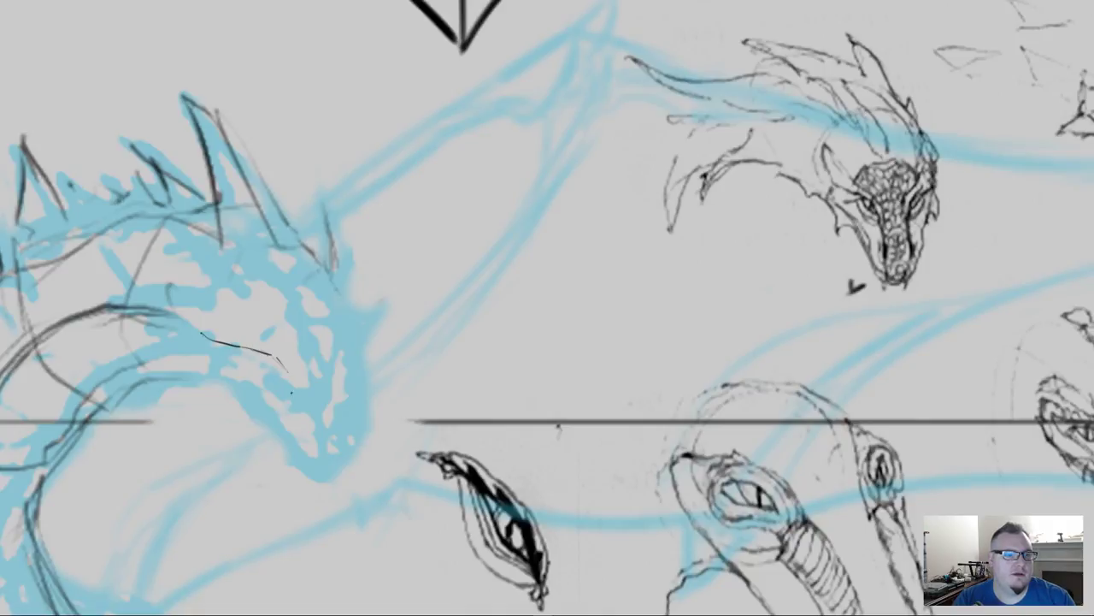
drag(270, 353, 294, 389)
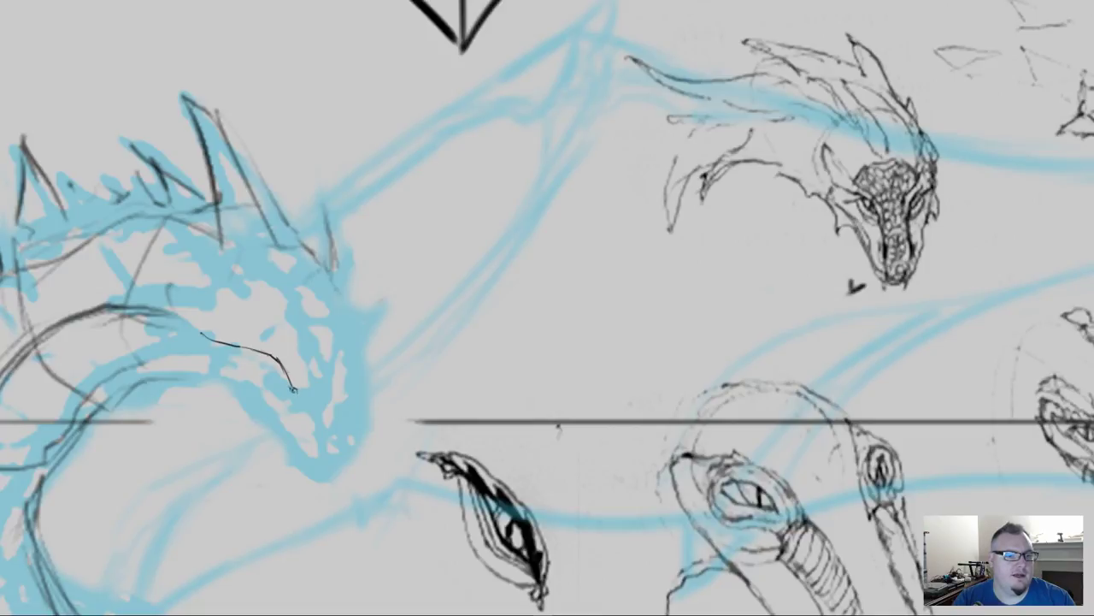
drag(294, 391, 298, 398)
drag(255, 375, 291, 389)
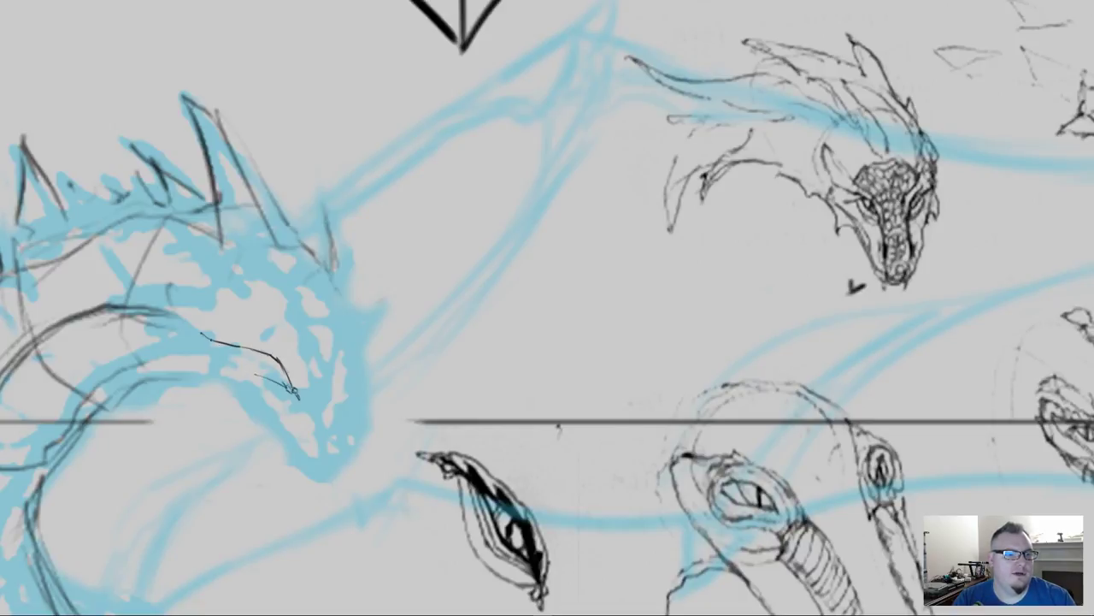
drag(214, 340, 280, 384)
mouse_move(286, 369)
mouse_down()
mouse_move(291, 388)
mouse_move(286, 370)
mouse_up()
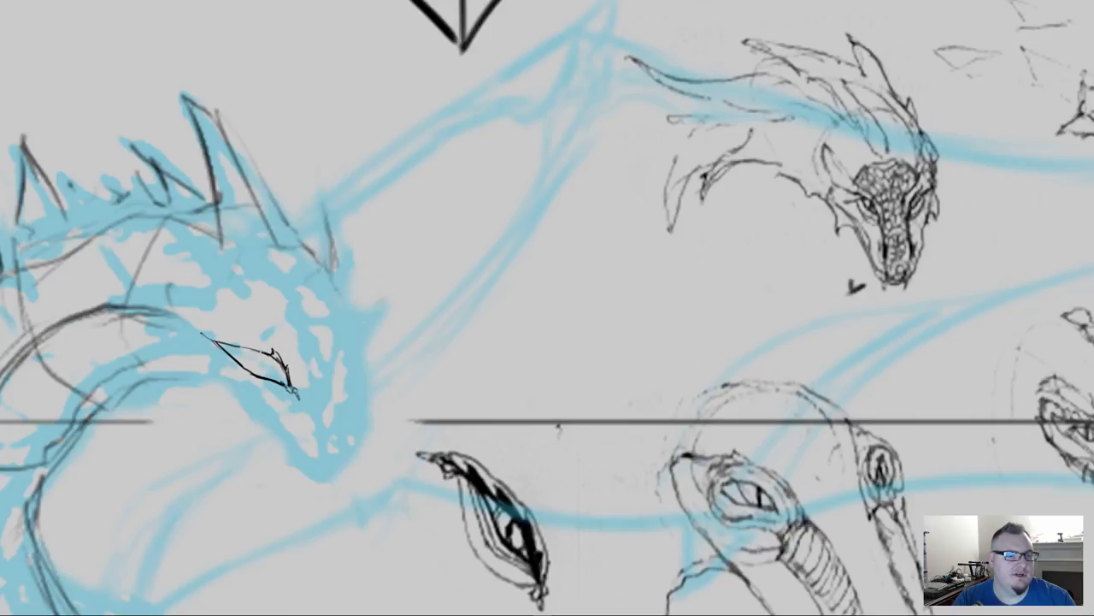
Step: Add jagged, spiky scales along the near eye's upper lid and fill them in black
drag(267, 352, 241, 341)
mouse_move(241, 340)
mouse_down()
mouse_move(247, 348)
mouse_move(207, 337)
mouse_move(287, 389)
mouse_up()
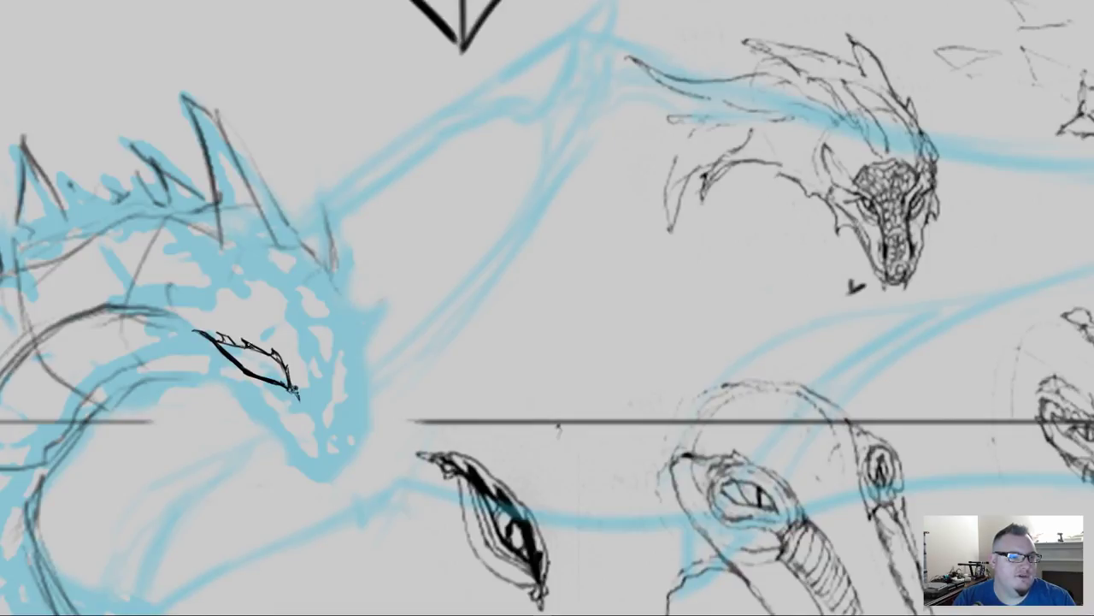
drag(247, 347, 265, 353)
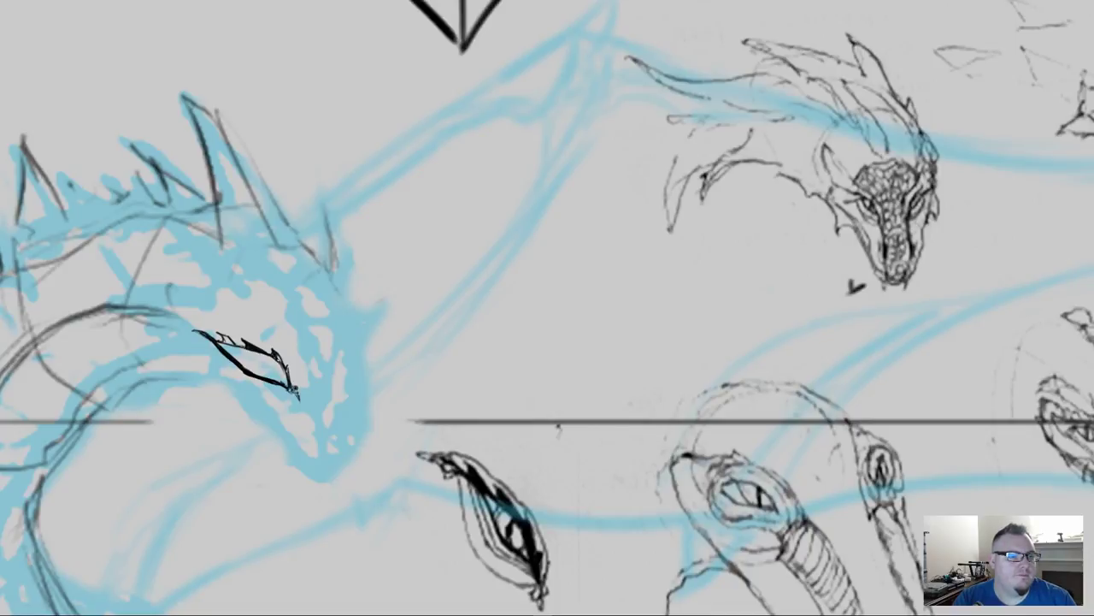
drag(274, 353, 291, 377)
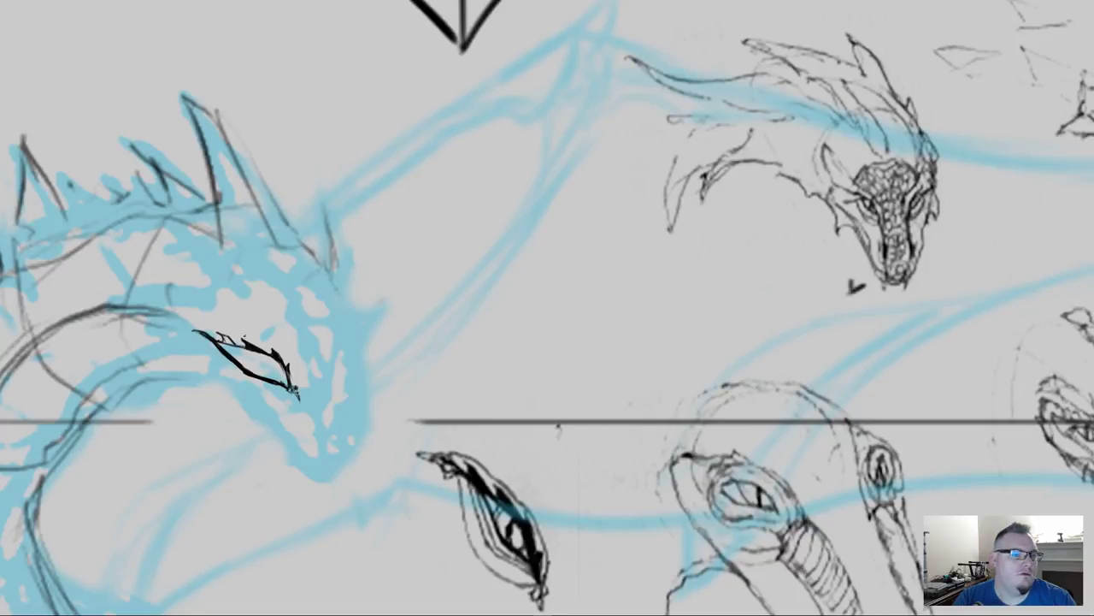
drag(218, 337, 245, 350)
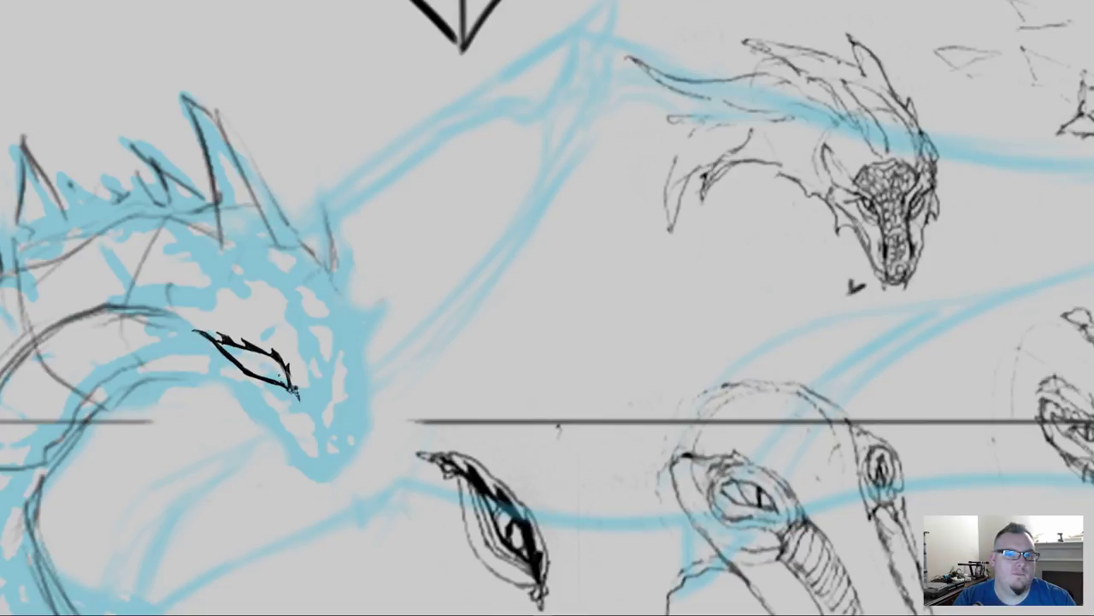
Step: Draw the curved iris edges and a dark vertical slit pupil inside the near eye
drag(281, 371, 275, 382)
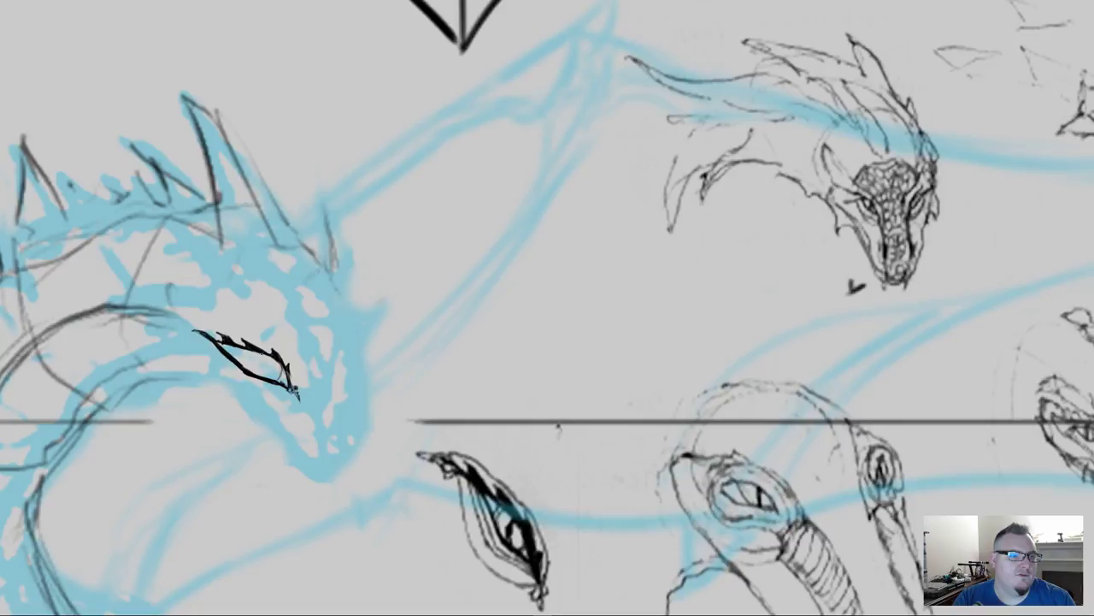
drag(259, 354, 263, 366)
drag(256, 364, 264, 370)
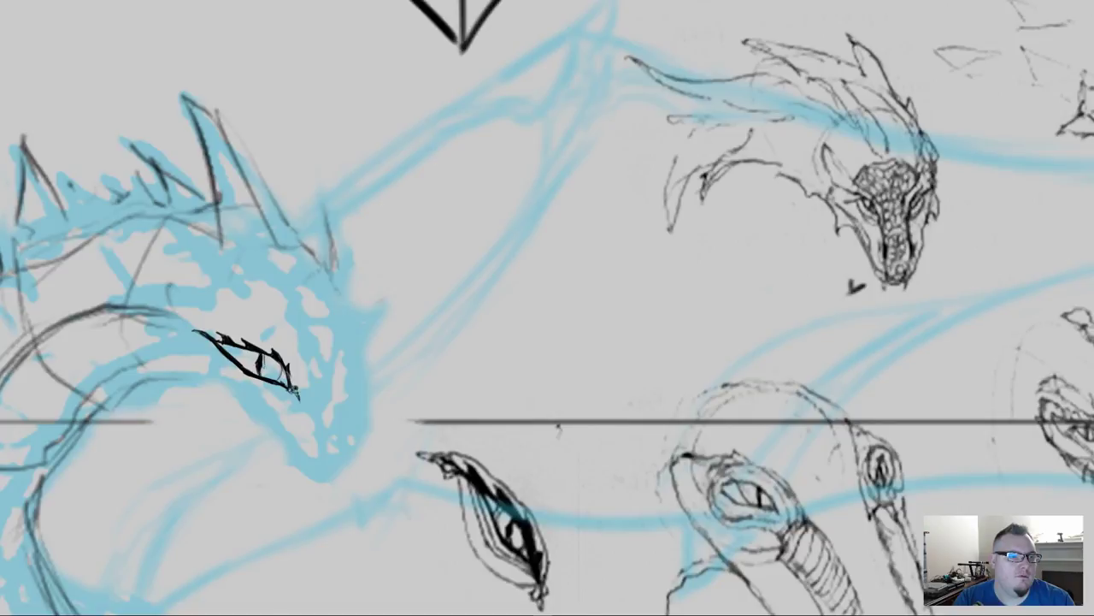
drag(260, 351, 256, 362)
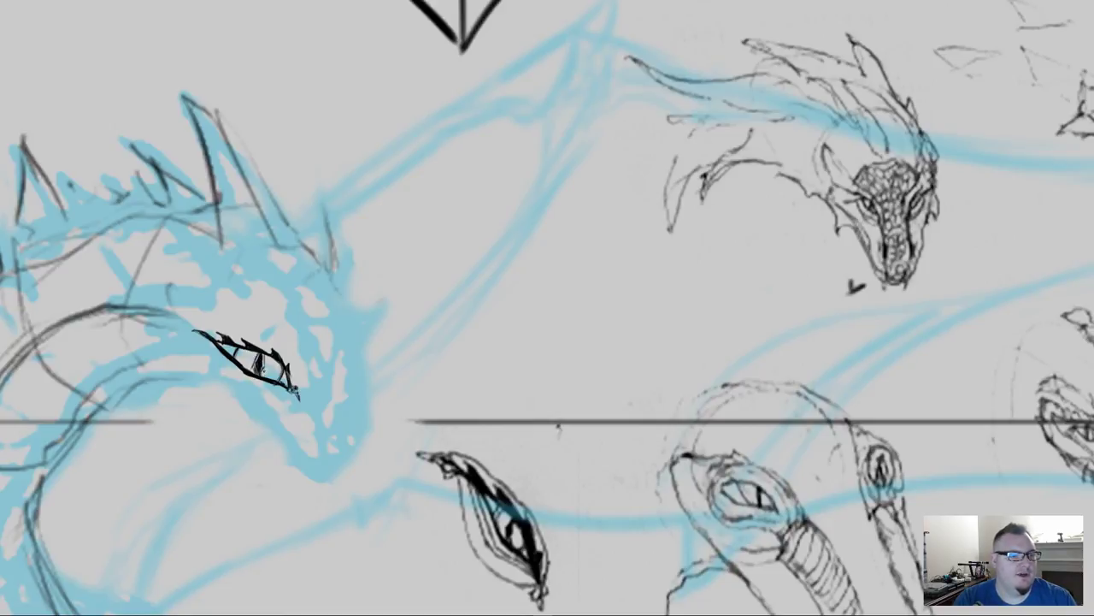
drag(262, 354, 264, 371)
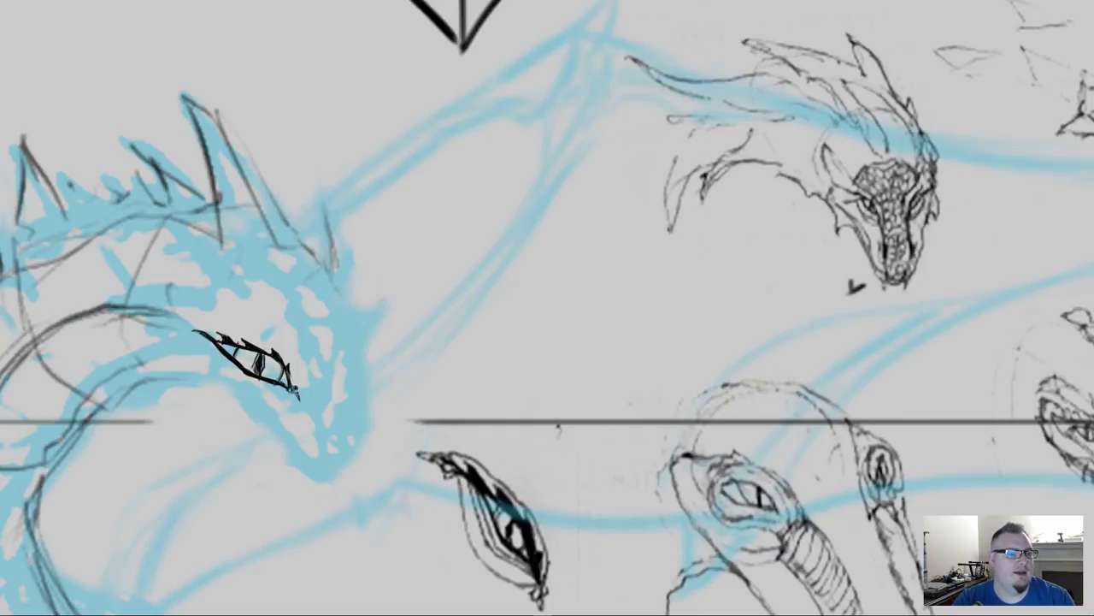
Step: Lasso the near eye, scale it down to roughly half size and reposition it over the blue eye socket
mouse_move(197, 320)
mouse_down()
mouse_move(283, 334)
mouse_move(327, 393)
mouse_move(236, 396)
mouse_move(185, 355)
mouse_move(193, 315)
mouse_up()
key(ctrl+t)
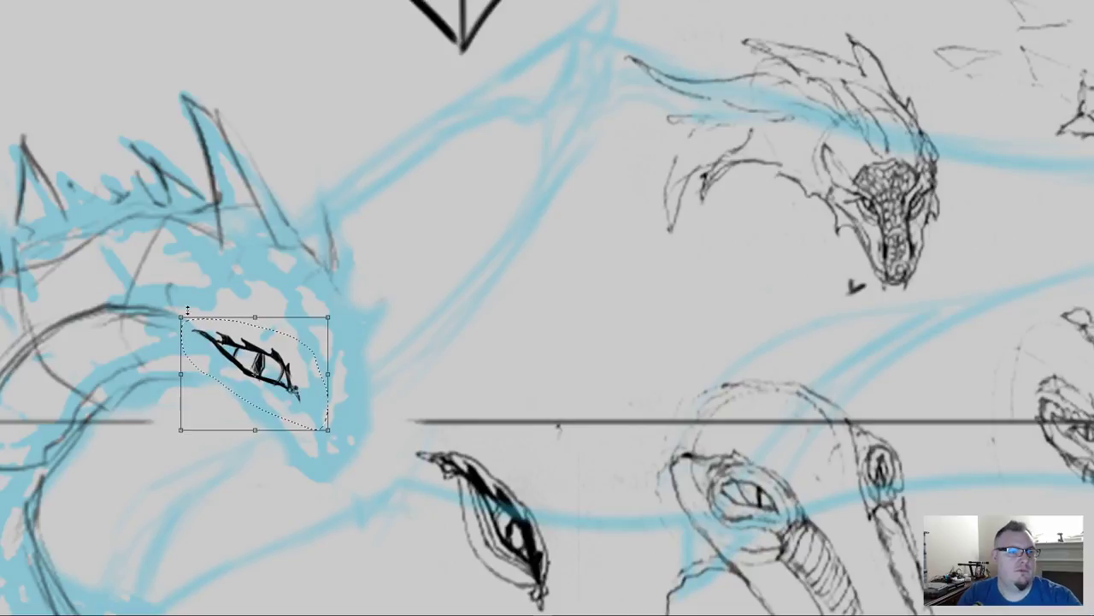
drag(327, 430, 317, 386)
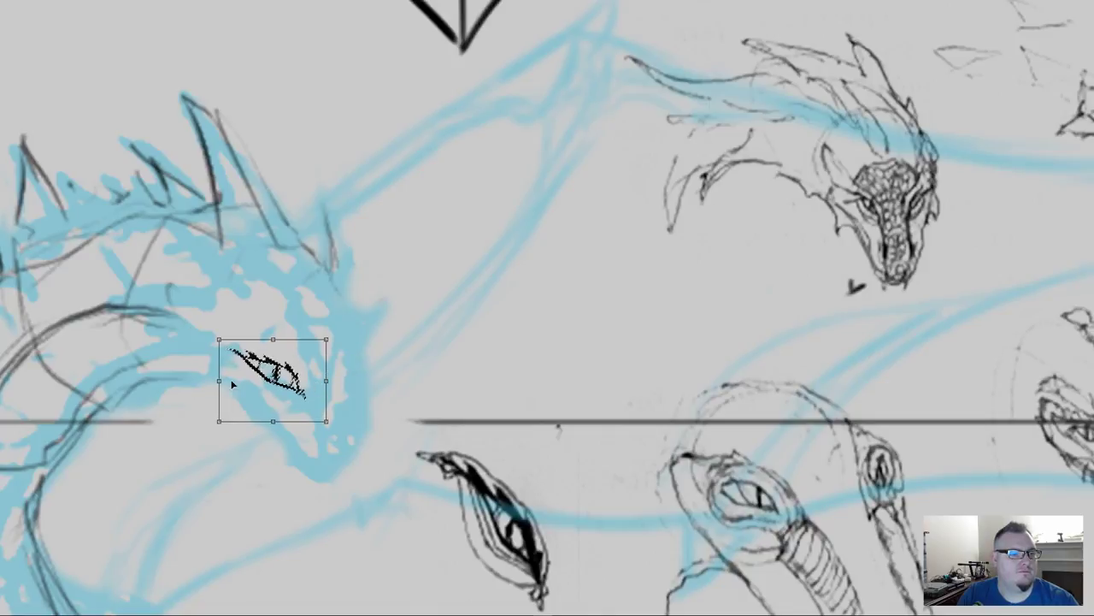
drag(240, 347, 244, 350)
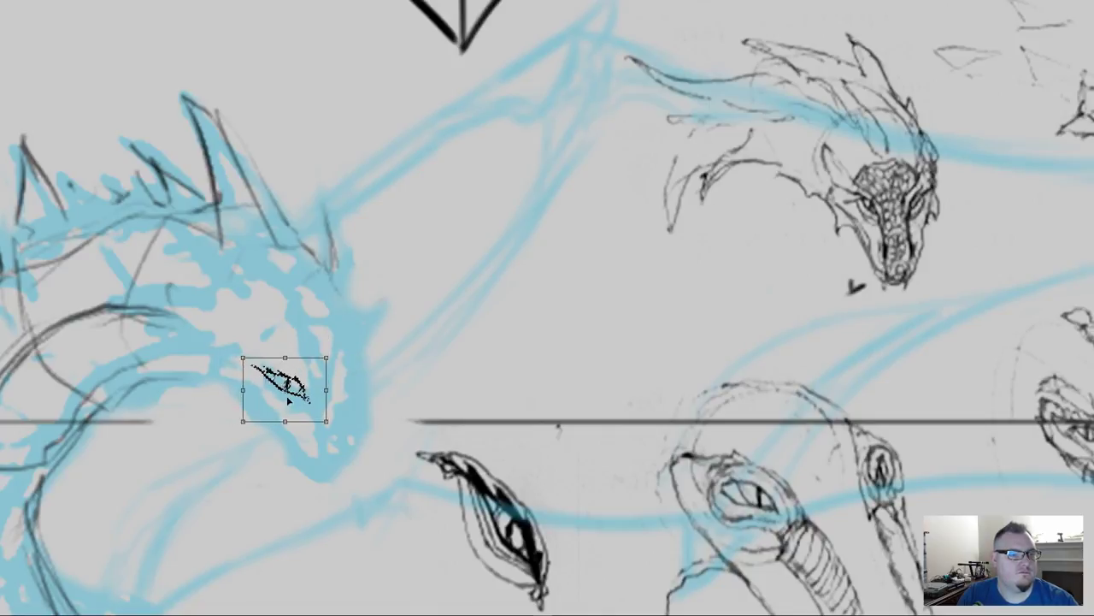
drag(295, 401, 286, 395)
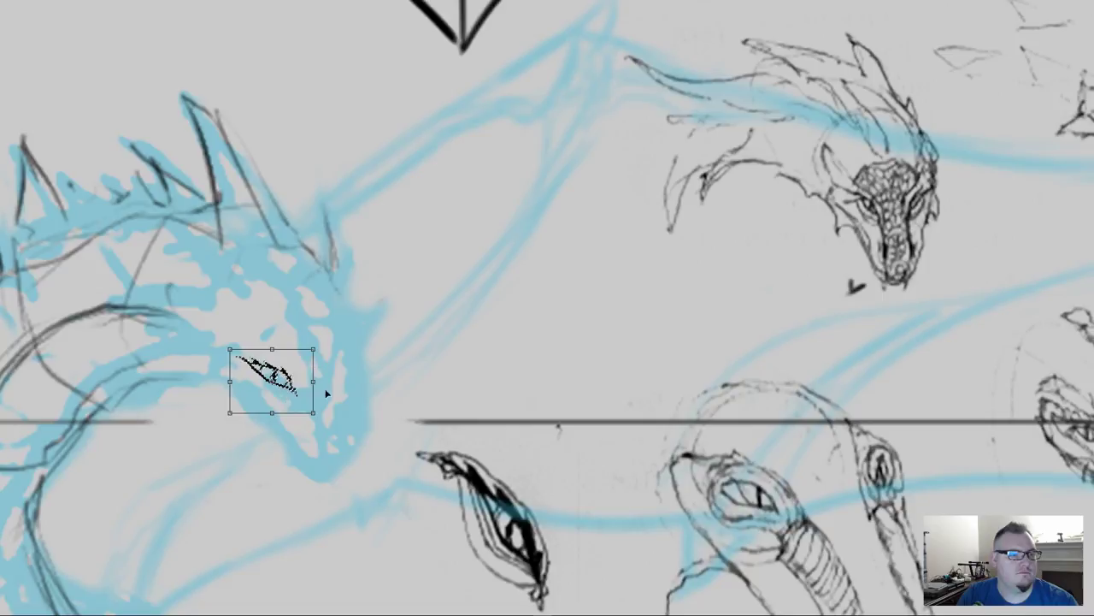
key(Return)
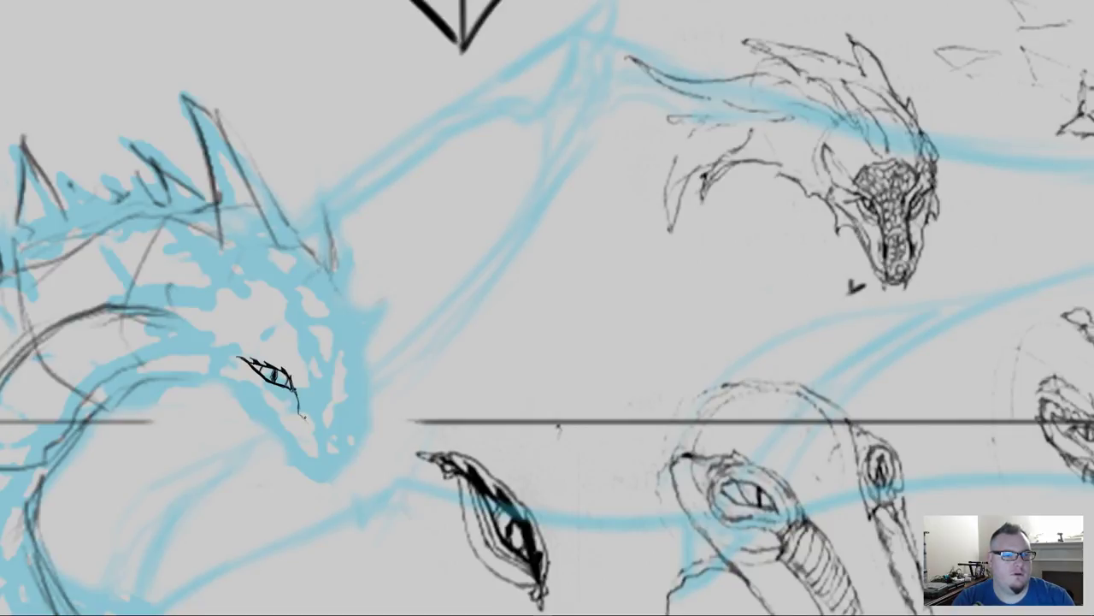
Step: Outline the large dragon's tapered snout below the near eye, with its blunt nose tip and the far side up to the brow
mouse_move(301, 416)
mouse_down()
mouse_move(322, 476)
mouse_move(340, 476)
mouse_move(330, 480)
mouse_move(341, 479)
mouse_up()
drag(343, 403, 346, 468)
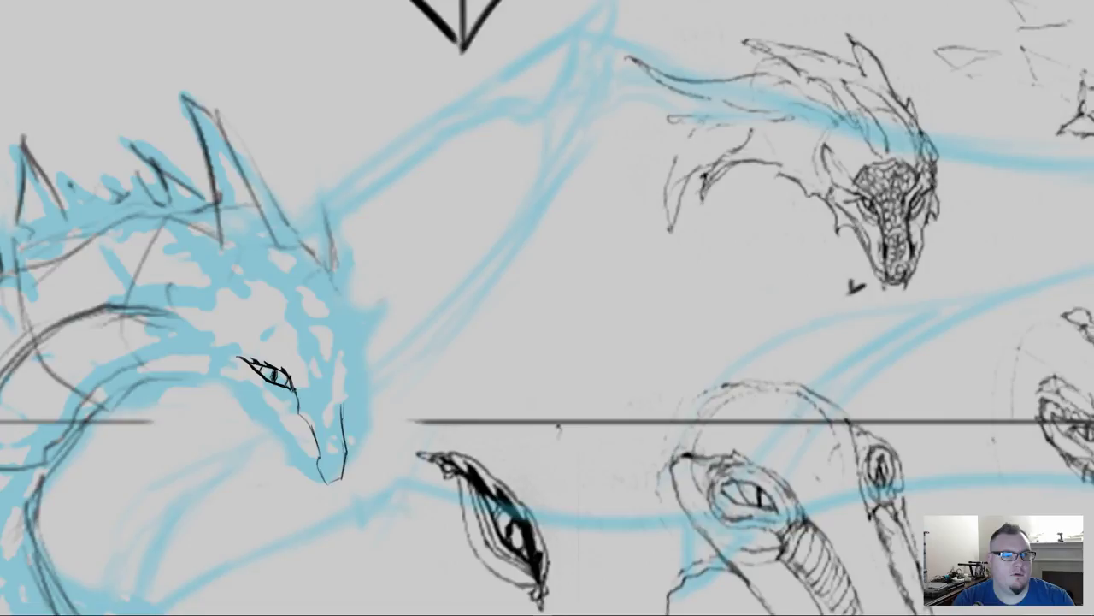
mouse_move(344, 382)
mouse_down()
mouse_move(334, 407)
mouse_move(313, 416)
mouse_move(298, 401)
mouse_up()
drag(370, 331, 350, 348)
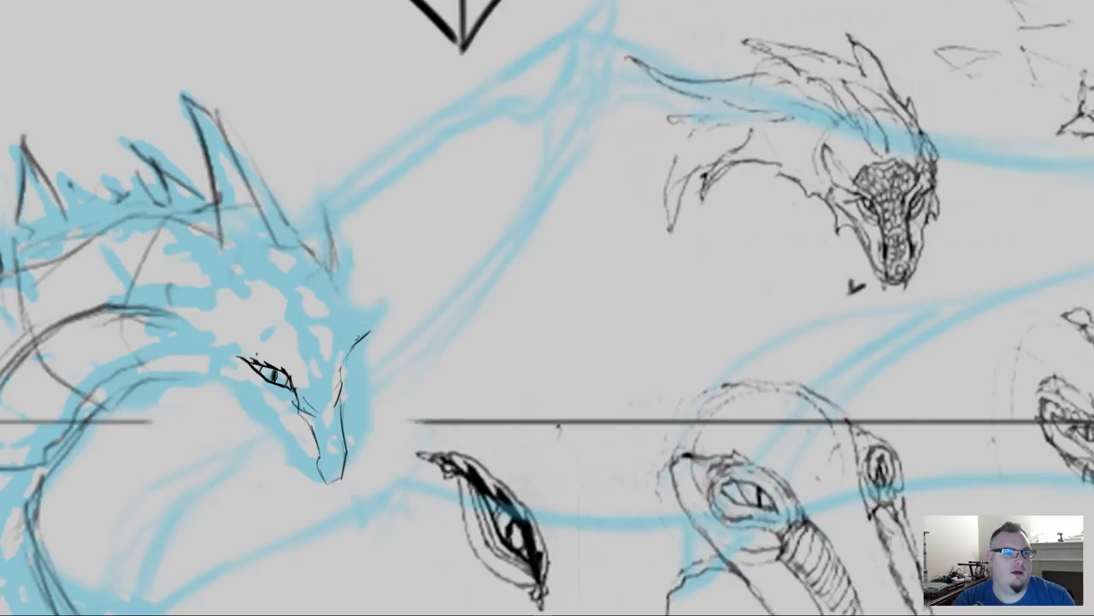
Step: Draw the rounded brow ridge above the near eye and carry the contour across the forehead to the far brow
mouse_move(259, 353)
mouse_down()
mouse_move(290, 364)
mouse_move(305, 392)
mouse_up()
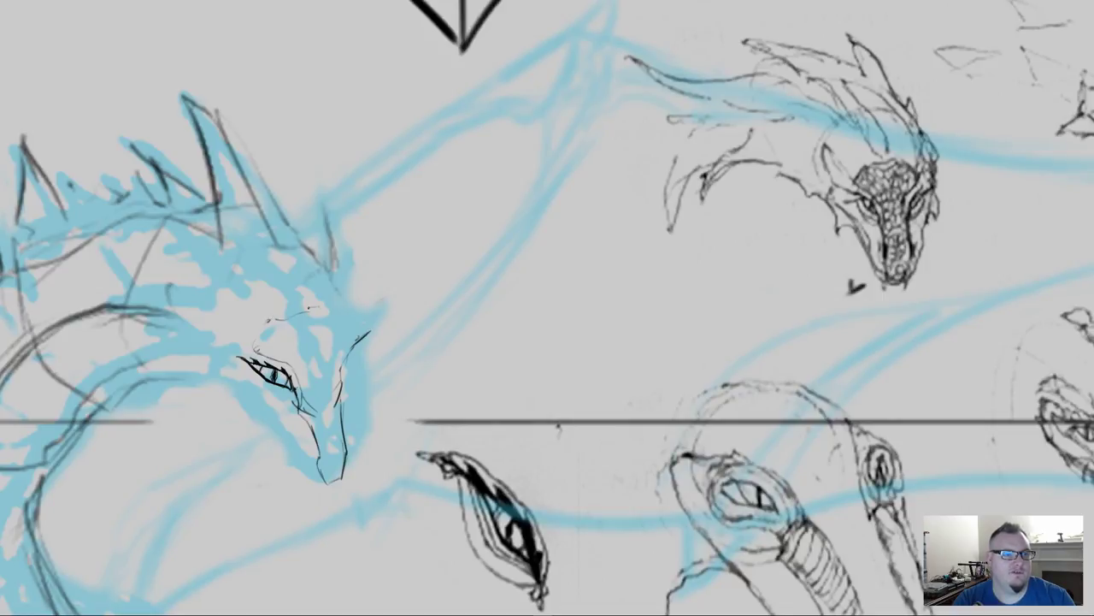
mouse_move(328, 308)
mouse_down()
mouse_move(255, 333)
mouse_move(258, 347)
mouse_up()
mouse_move(335, 304)
mouse_down()
mouse_move(368, 331)
mouse_move(361, 335)
mouse_move(357, 313)
mouse_move(268, 320)
mouse_move(251, 354)
mouse_up()
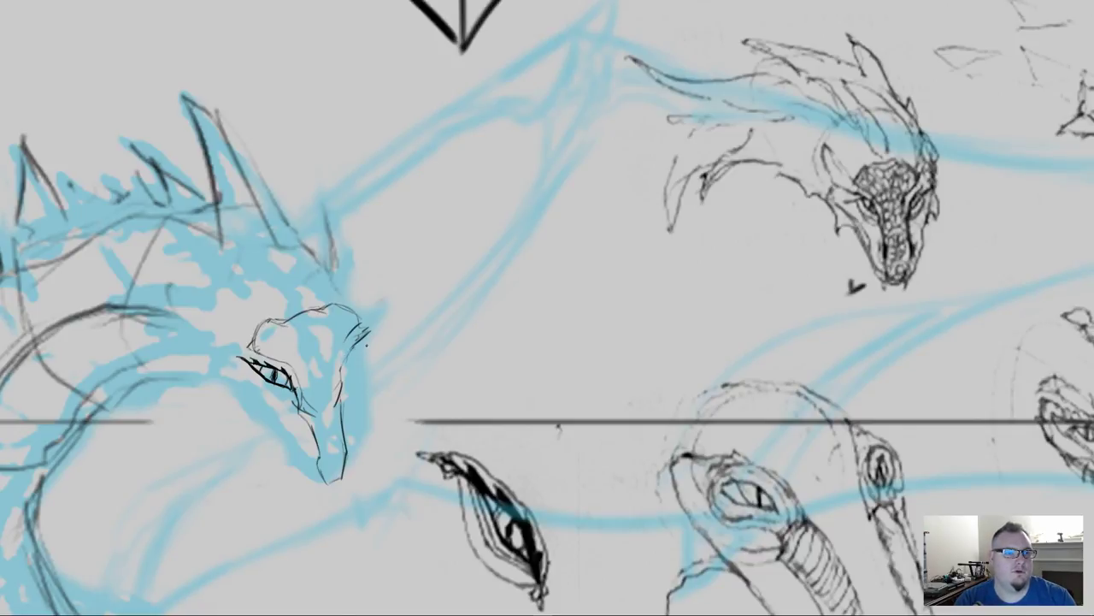
Step: Draw the narrow, foreshortened far eye under its brow, with dark lids and a pupil
mouse_move(368, 340)
mouse_down()
mouse_move(350, 366)
mouse_move(344, 413)
mouse_up()
drag(349, 367, 344, 386)
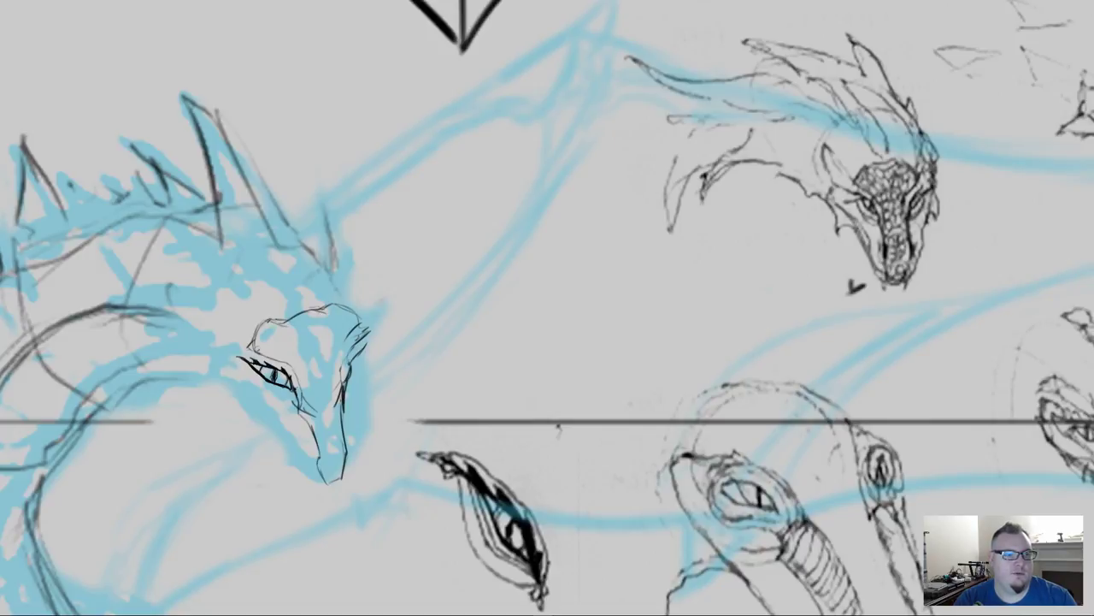
drag(367, 340, 348, 390)
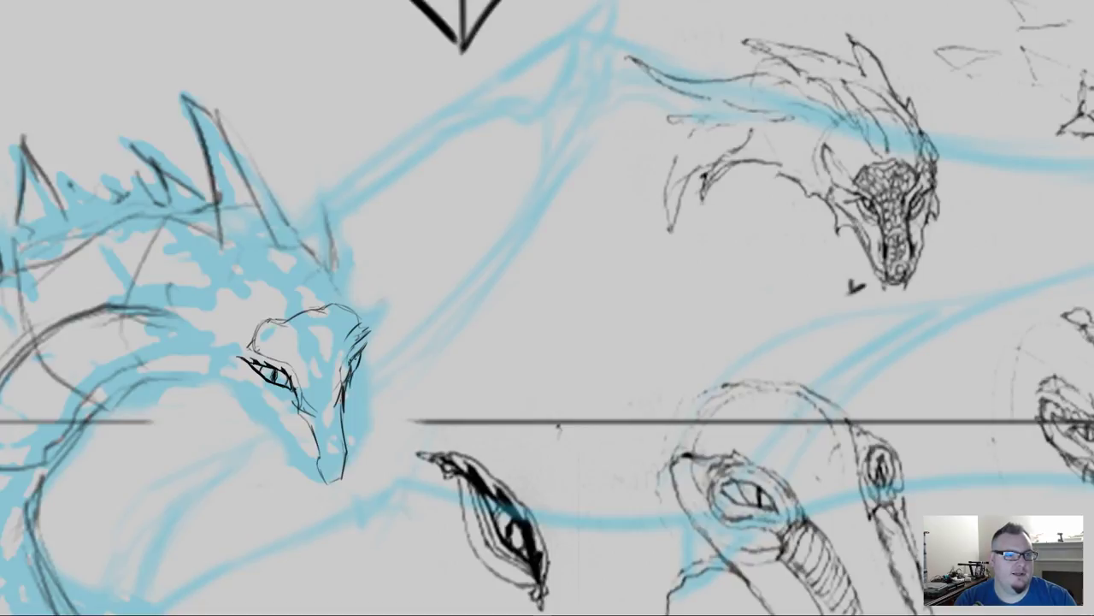
drag(354, 360, 351, 369)
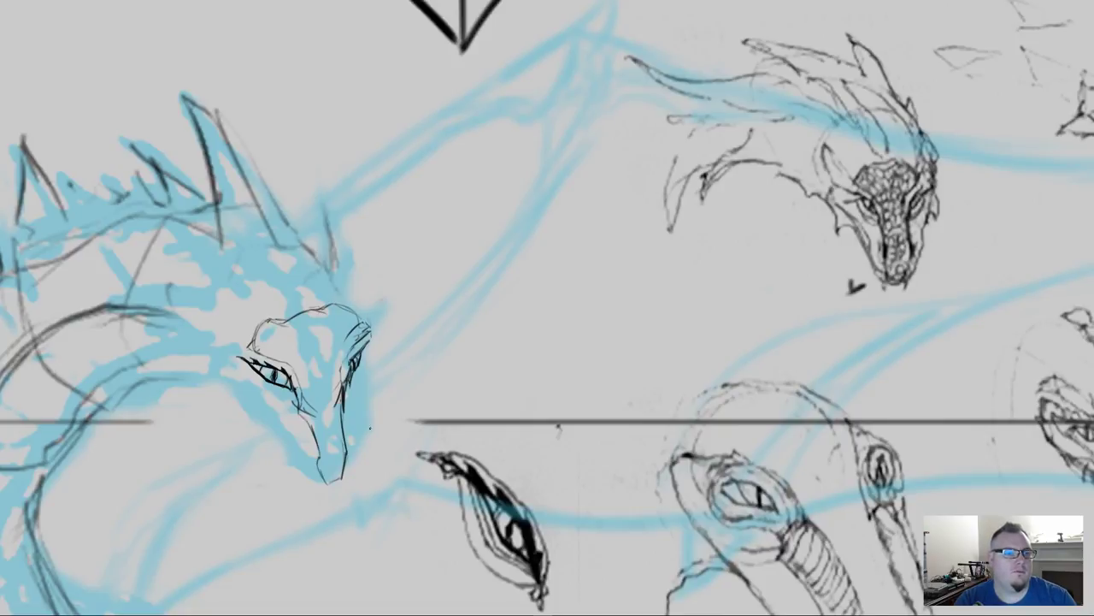
Step: Add forehead contours and rework the snout with a center ridge, a shorter nose tip, dark nostrils and small creases above them
drag(351, 335, 350, 276)
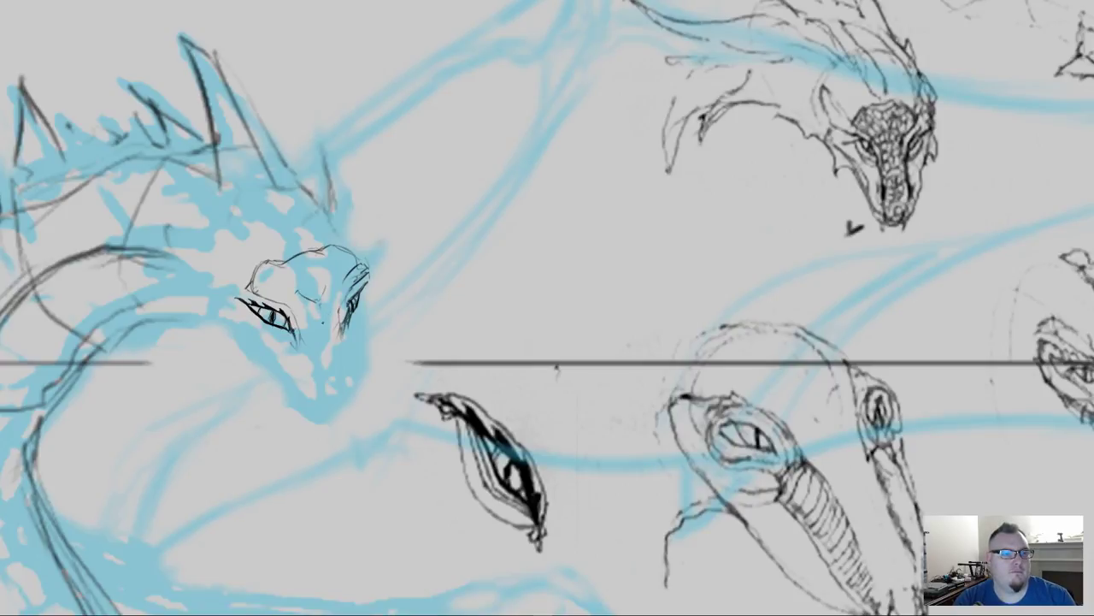
drag(319, 322, 330, 366)
mouse_move(345, 392)
mouse_down()
mouse_move(336, 360)
mouse_move(317, 377)
mouse_move(313, 364)
mouse_move(316, 398)
mouse_up()
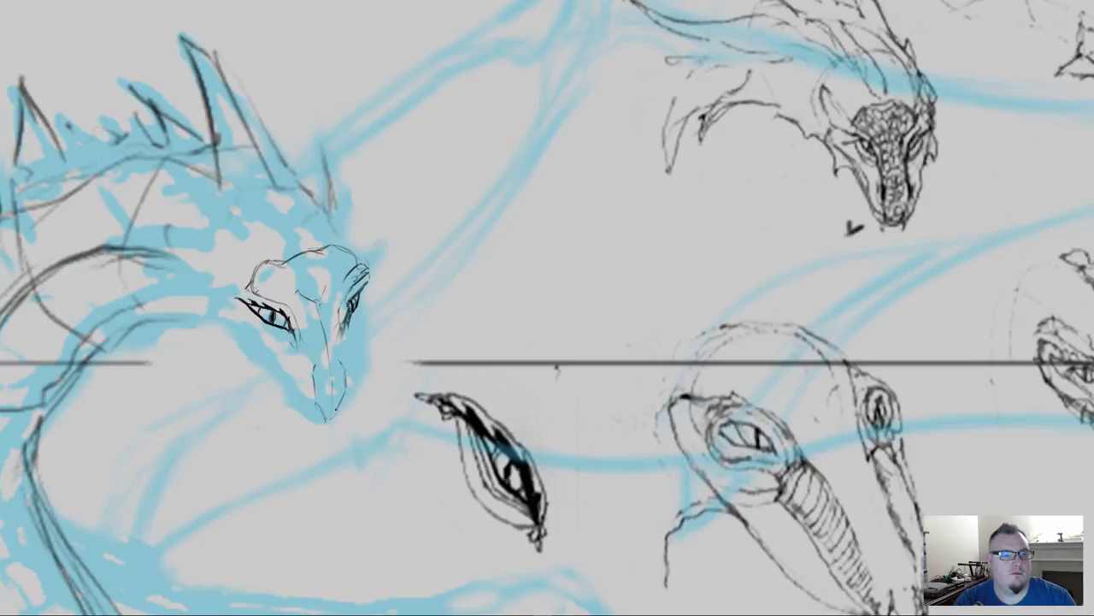
drag(345, 387, 350, 400)
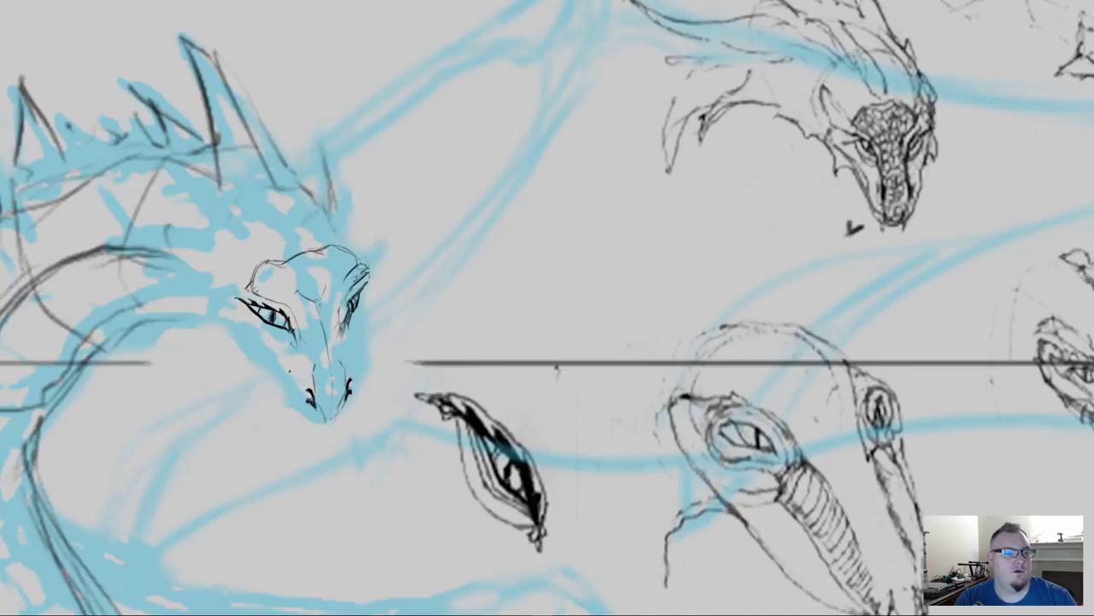
drag(291, 368, 300, 382)
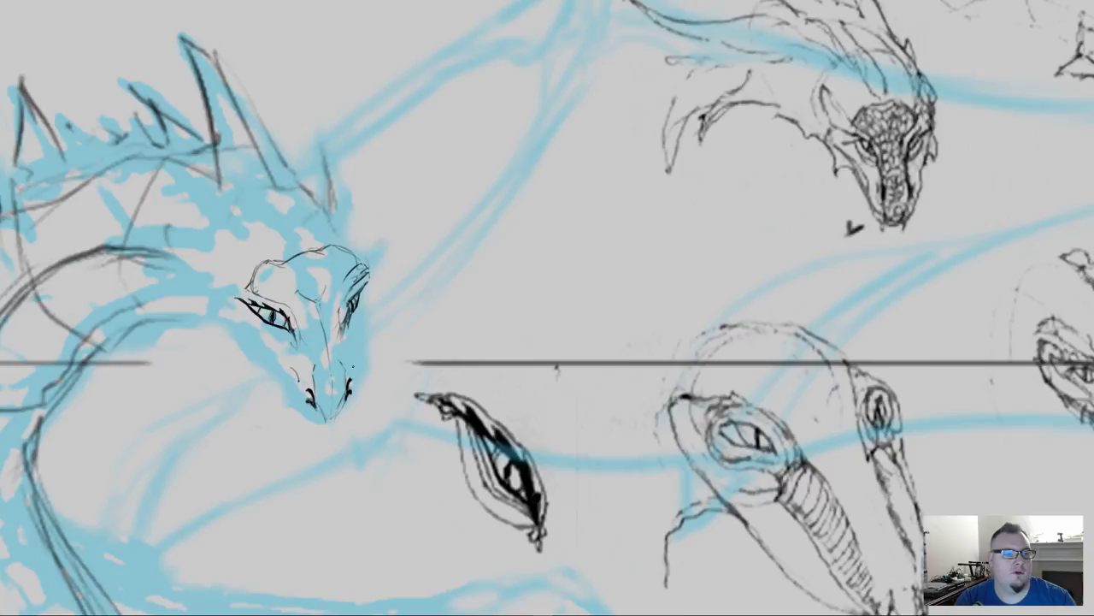
drag(352, 356, 350, 366)
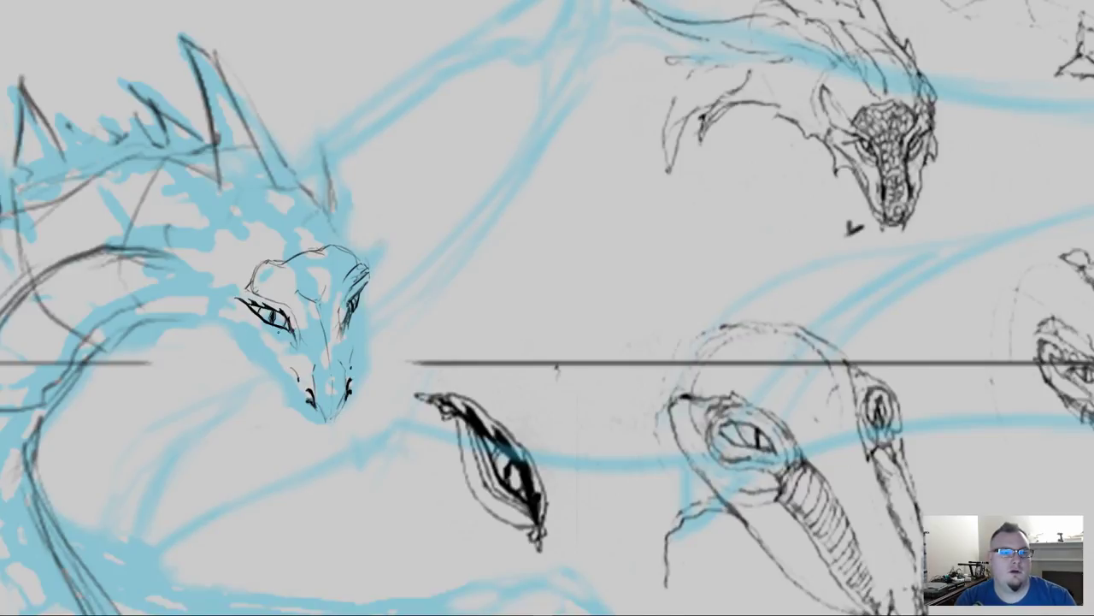
Step: Replace the near eye with a brow line running down the snout, and outline the near cheek and hooked jaw to the nose
mouse_move(295, 335)
mouse_down()
mouse_move(283, 322)
mouse_move(236, 316)
mouse_move(274, 304)
mouse_move(285, 312)
mouse_up()
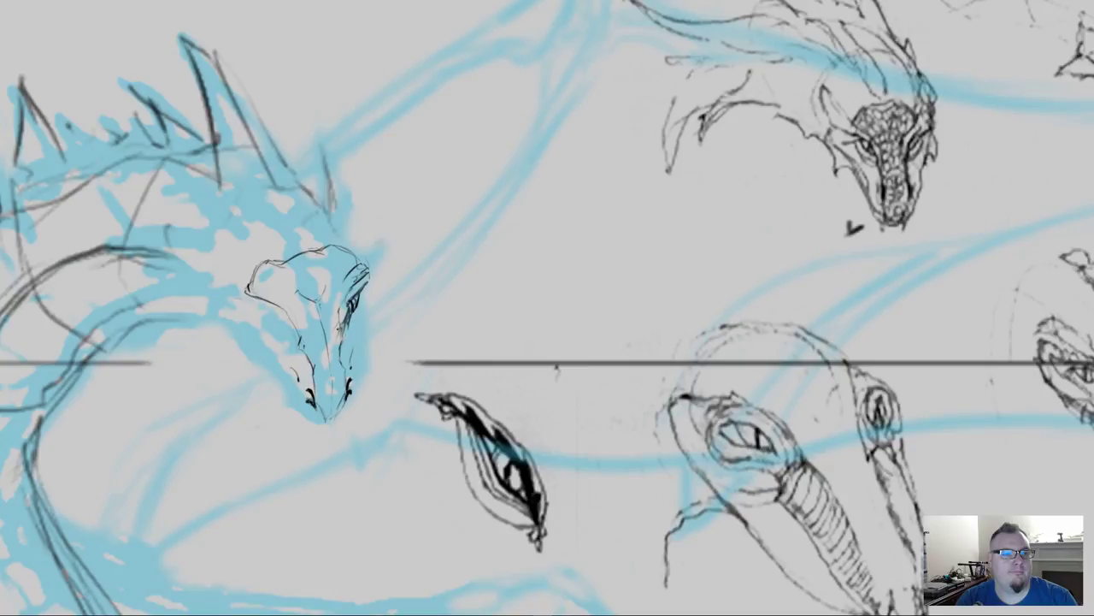
drag(337, 324, 341, 332)
mouse_move(203, 297)
mouse_down()
mouse_move(221, 295)
mouse_move(204, 318)
mouse_move(234, 335)
mouse_move(232, 395)
mouse_move(263, 398)
mouse_up()
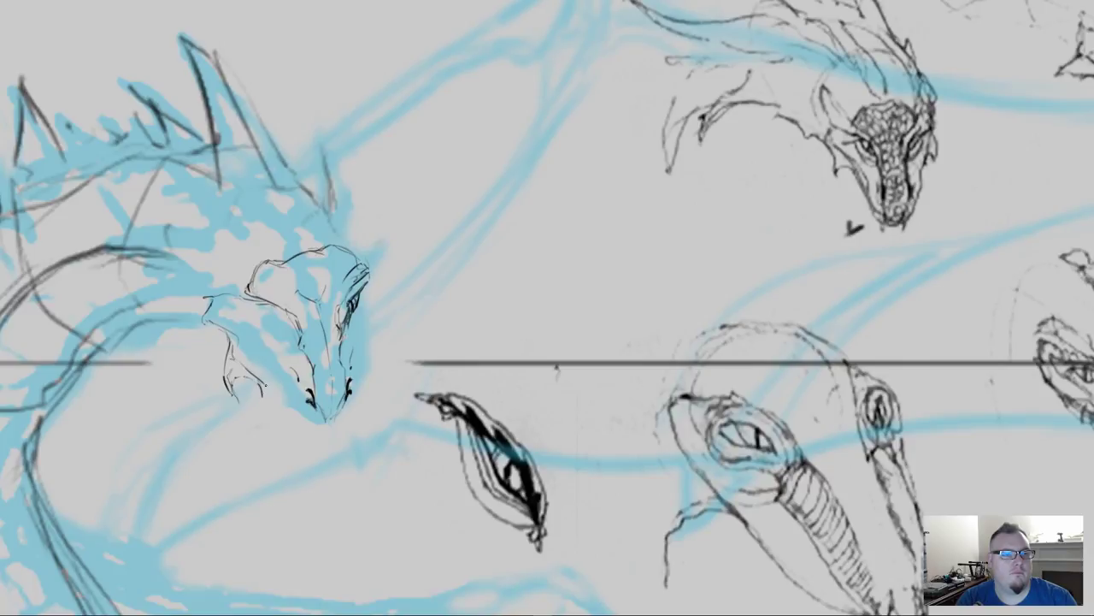
mouse_move(289, 398)
mouse_down()
mouse_move(301, 413)
mouse_move(276, 395)
mouse_move(319, 419)
mouse_up()
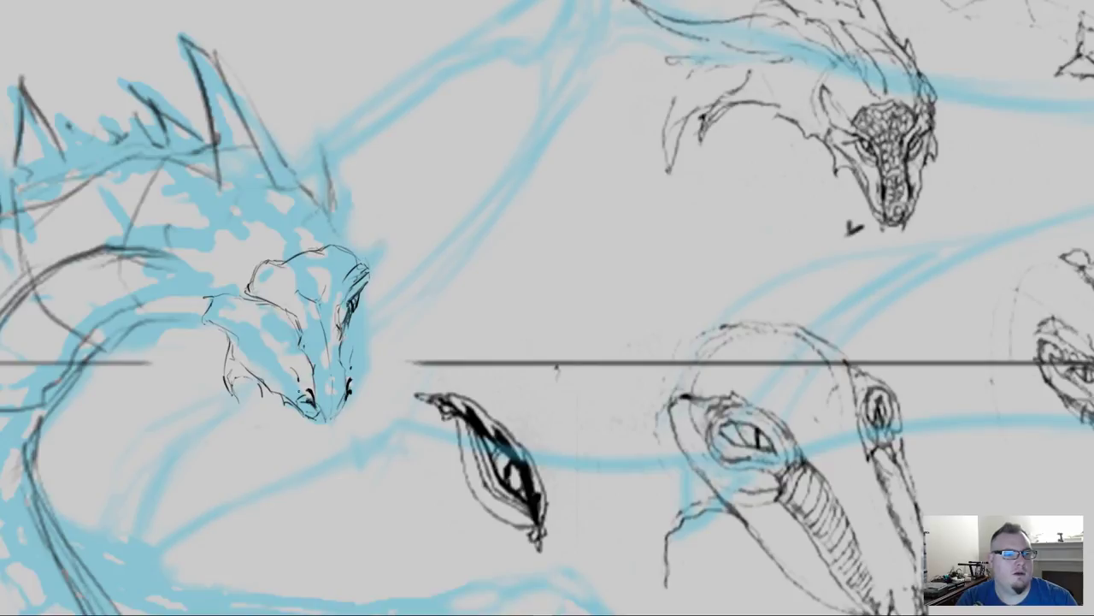
mouse_move(285, 376)
mouse_down()
mouse_move(299, 380)
mouse_move(283, 393)
mouse_up()
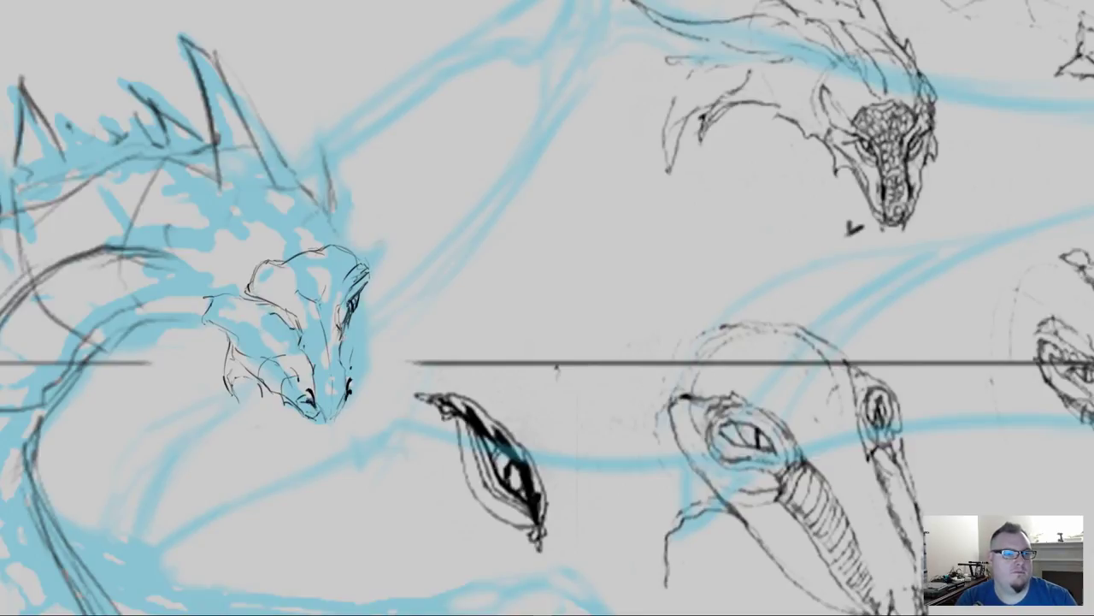
Step: Redraw the near eye smaller and closer to the snout, with a dark upper lid, slit pupil and a crease trailing back
mouse_move(290, 324)
mouse_down()
mouse_move(298, 336)
mouse_move(273, 313)
mouse_move(288, 319)
mouse_up()
drag(269, 309, 288, 321)
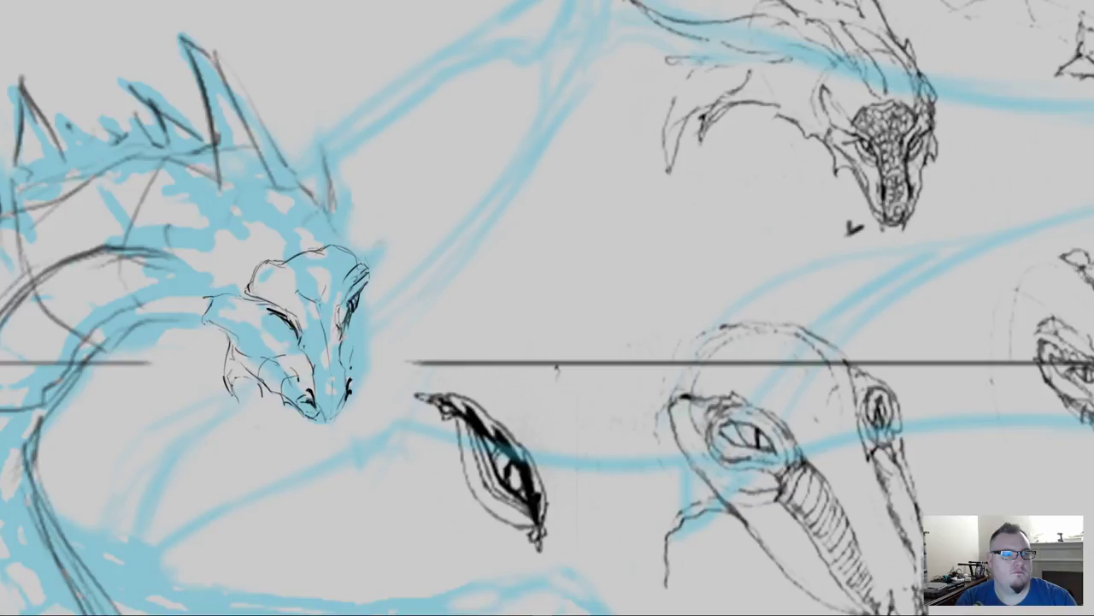
drag(239, 309, 273, 316)
drag(271, 310, 299, 340)
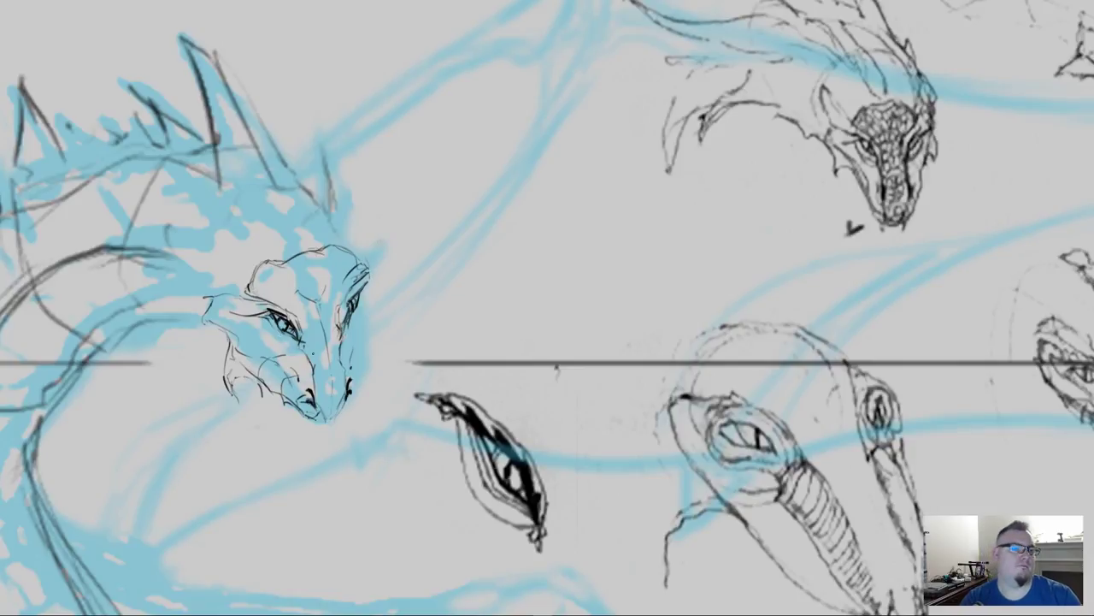
Step: Sketch the far jaw with a small curved spur, and darken the mouth edge and the near cheek's hooked jaw line
scroll(558, 367, down, 5)
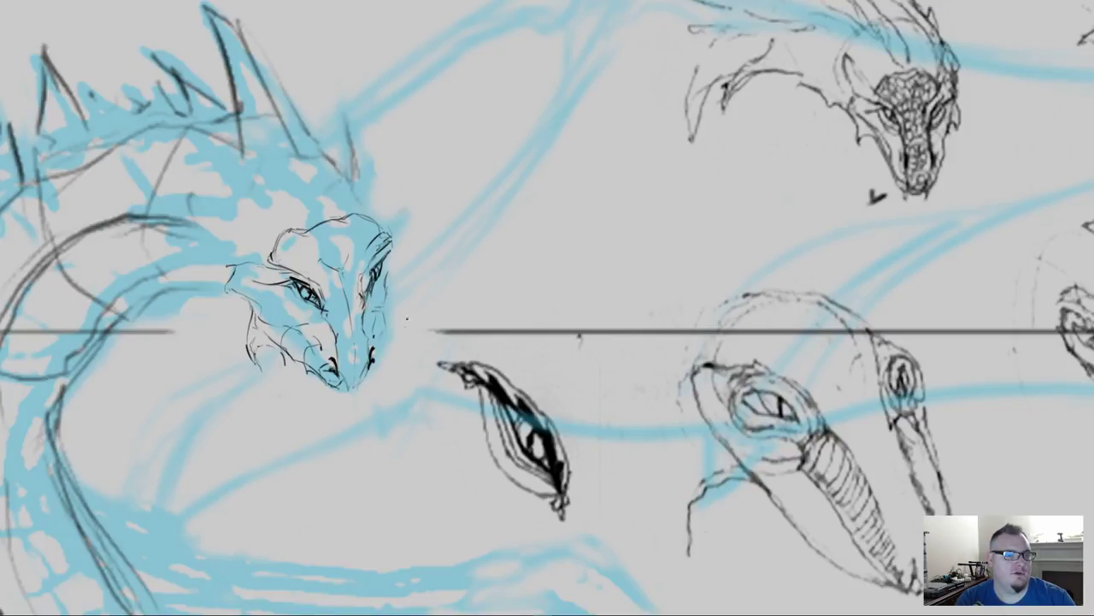
mouse_move(398, 309)
mouse_down()
mouse_move(405, 325)
mouse_move(388, 321)
mouse_move(377, 356)
mouse_up()
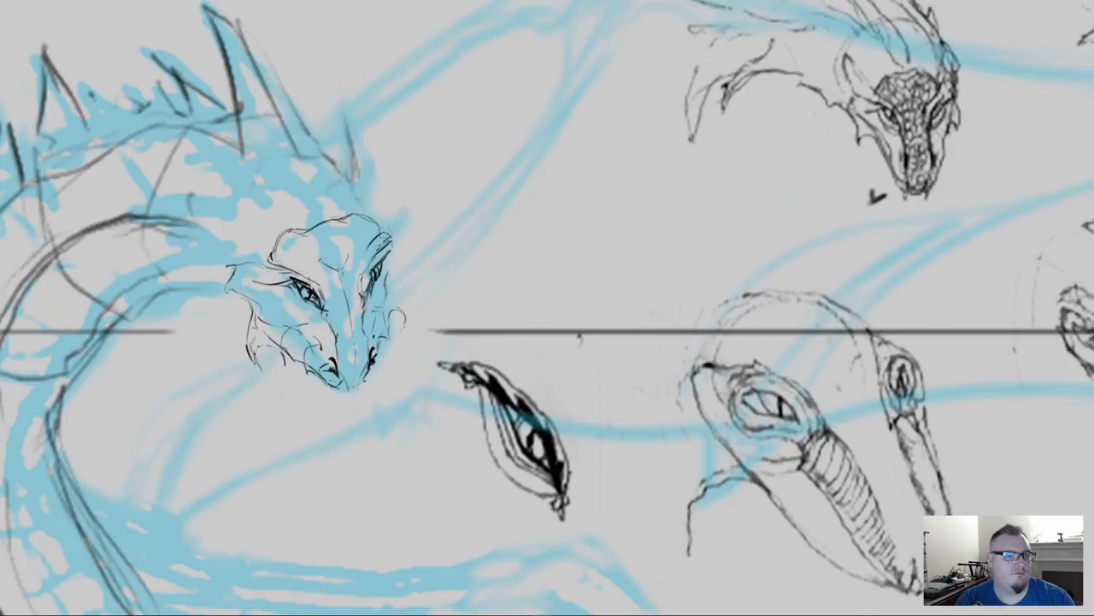
drag(346, 391, 313, 372)
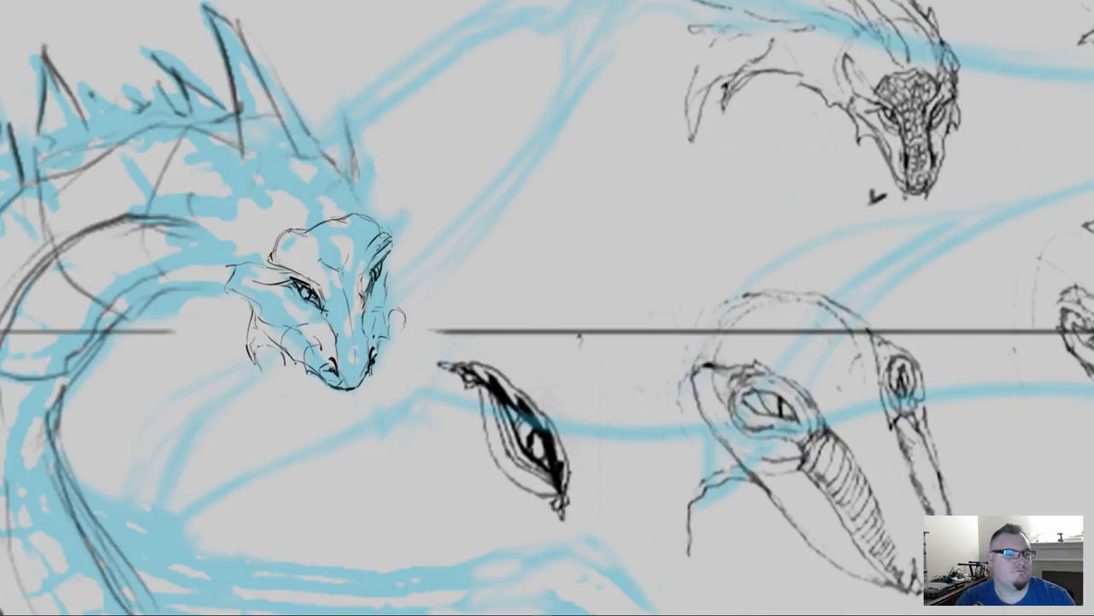
mouse_move(286, 368)
mouse_down()
mouse_move(261, 343)
mouse_move(264, 372)
mouse_move(252, 310)
mouse_move(227, 292)
mouse_up()
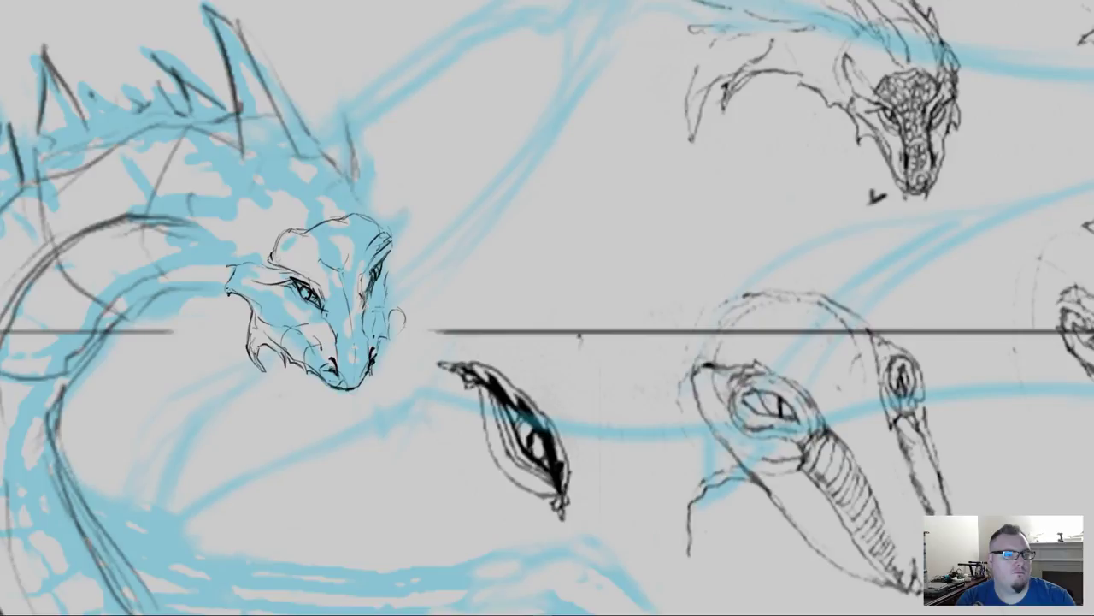
Step: Shape the far cheek's hooked spur and edge up to the eye, and add a pointed horn on each side of the face
mouse_move(391, 318)
mouse_down()
mouse_move(399, 309)
mouse_move(403, 324)
mouse_up()
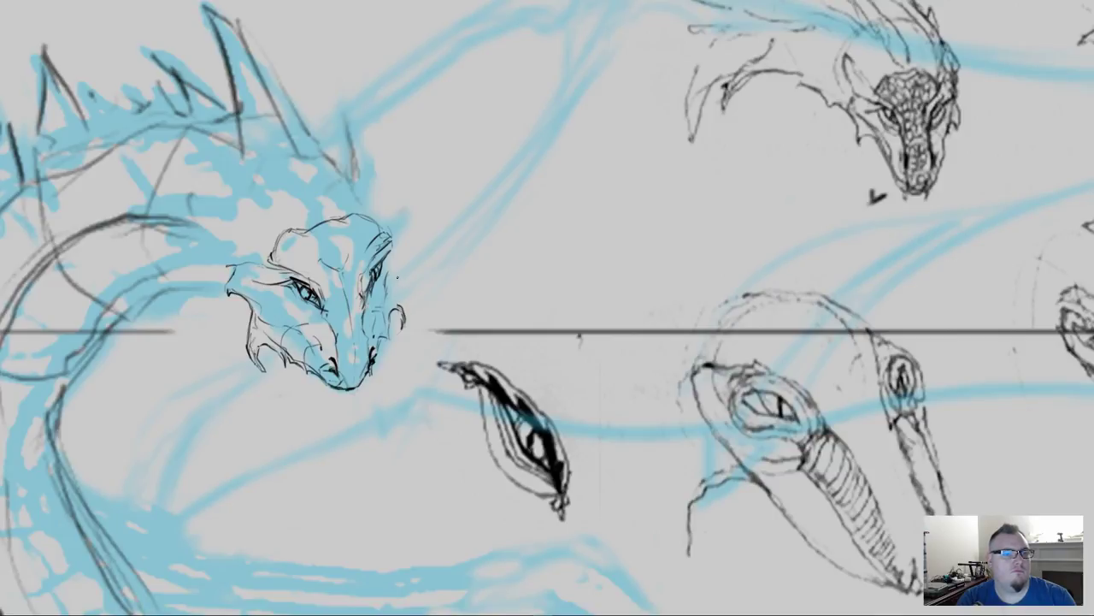
drag(391, 277, 400, 306)
drag(389, 259, 391, 279)
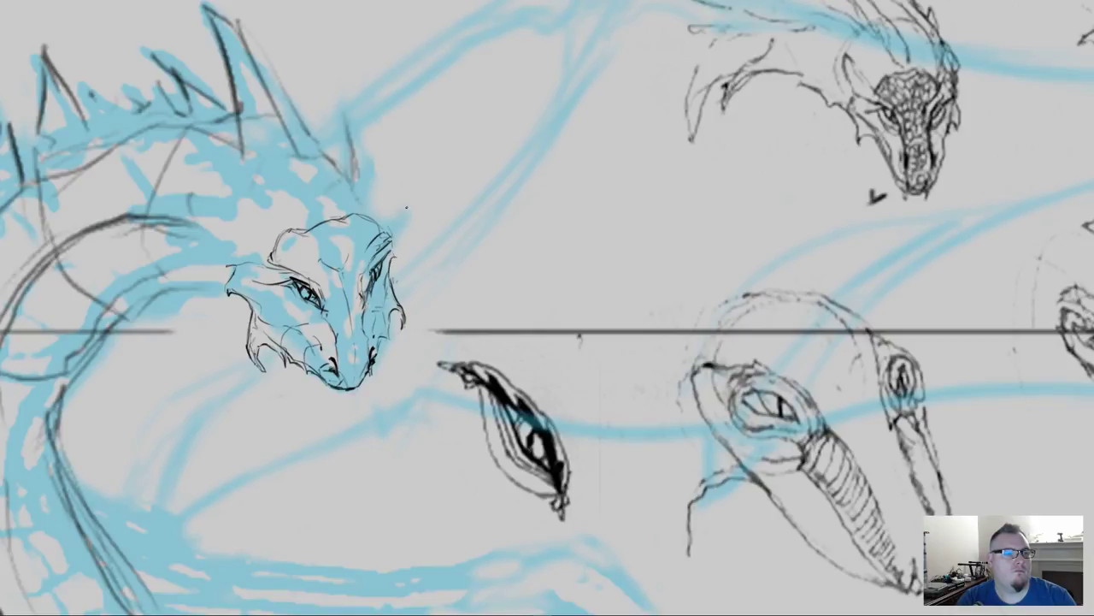
mouse_move(404, 203)
mouse_down()
mouse_move(396, 240)
mouse_move(375, 229)
mouse_up()
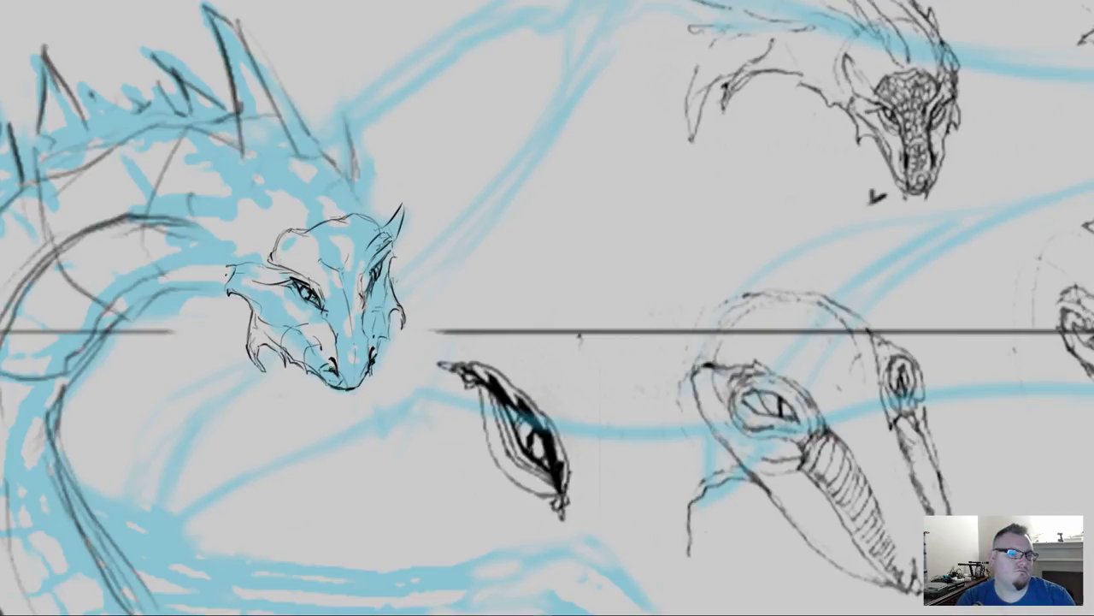
mouse_move(233, 265)
mouse_down()
mouse_move(214, 260)
mouse_move(265, 265)
mouse_move(203, 269)
mouse_move(227, 254)
mouse_move(250, 275)
mouse_up()
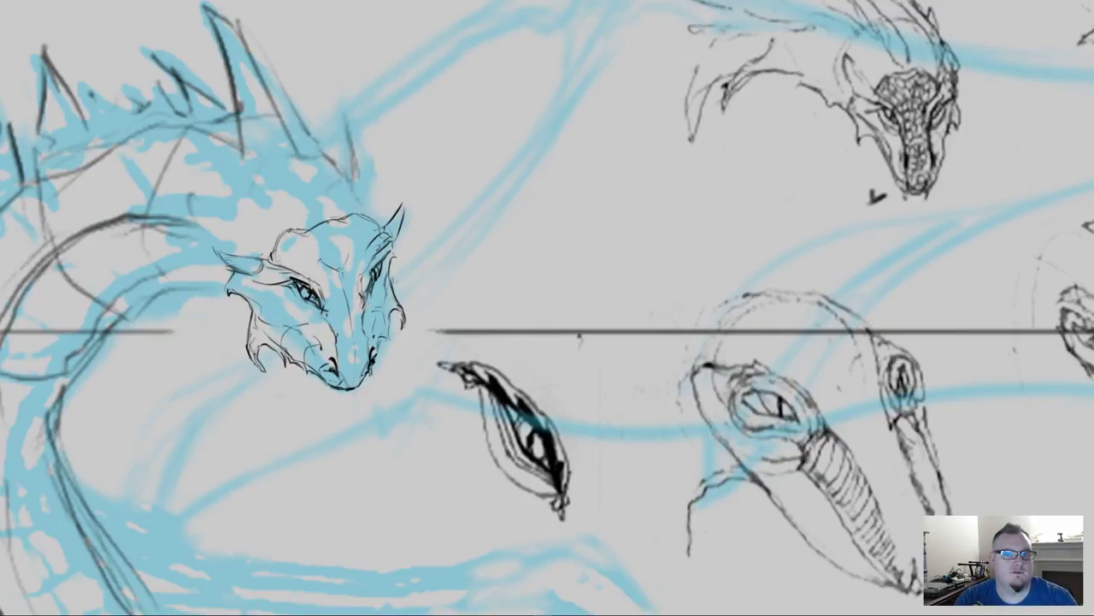
Step: Try a longer, pointed chin on the dragon's snout, with a fang hanging on each side of the mouth
mouse_move(371, 363)
mouse_down()
mouse_move(360, 396)
mouse_move(334, 391)
mouse_move(354, 406)
mouse_move(341, 399)
mouse_move(360, 399)
mouse_move(357, 368)
mouse_move(357, 402)
mouse_up()
key(e)
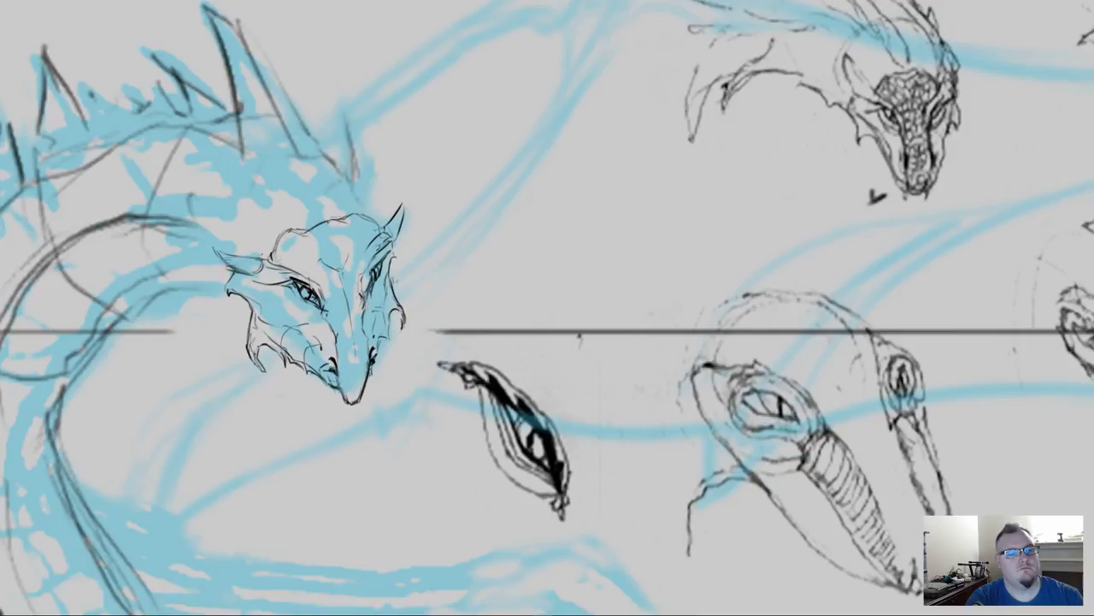
drag(346, 364, 339, 382)
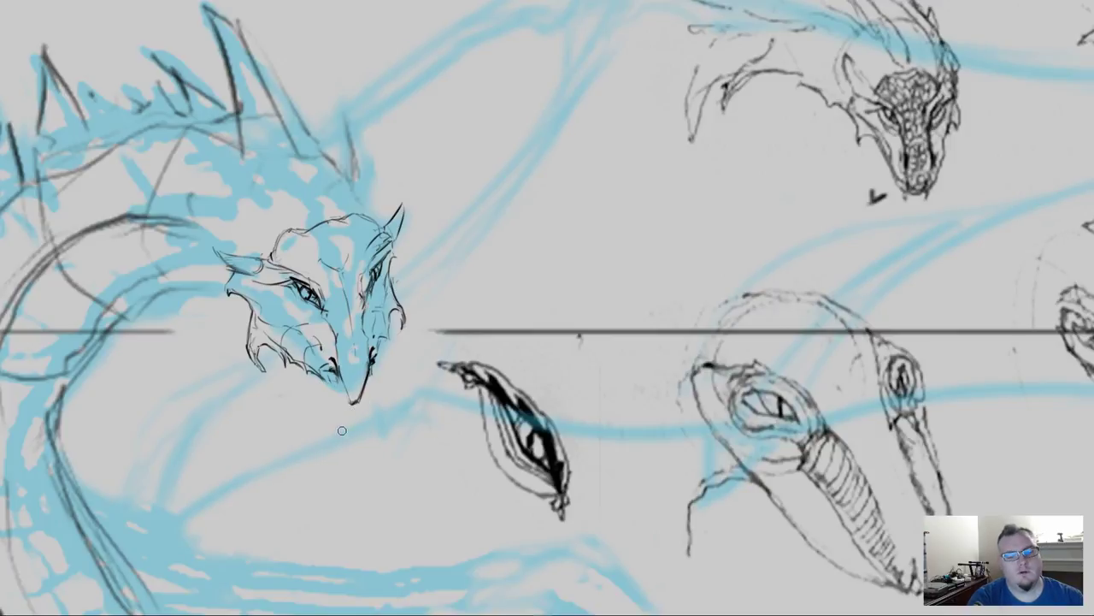
mouse_move(342, 374)
mouse_down()
mouse_move(354, 404)
mouse_move(334, 391)
mouse_move(342, 413)
mouse_move(335, 405)
mouse_move(370, 386)
mouse_move(366, 406)
mouse_up()
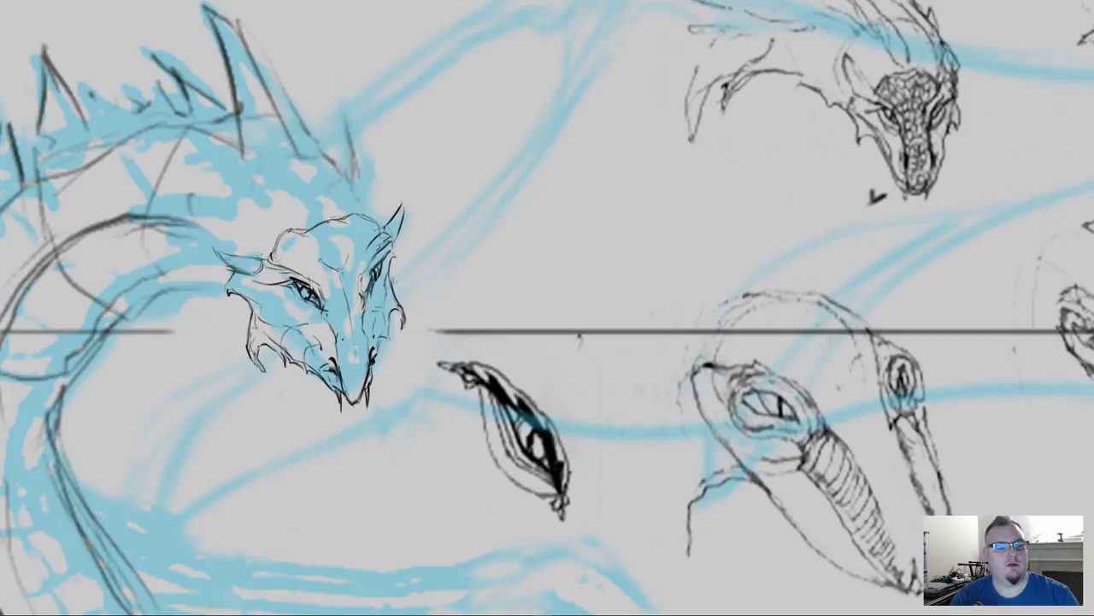
Step: Try a curved, pointed horn rising from the dragon's forehead above the near eye
key(ctrl+minus)
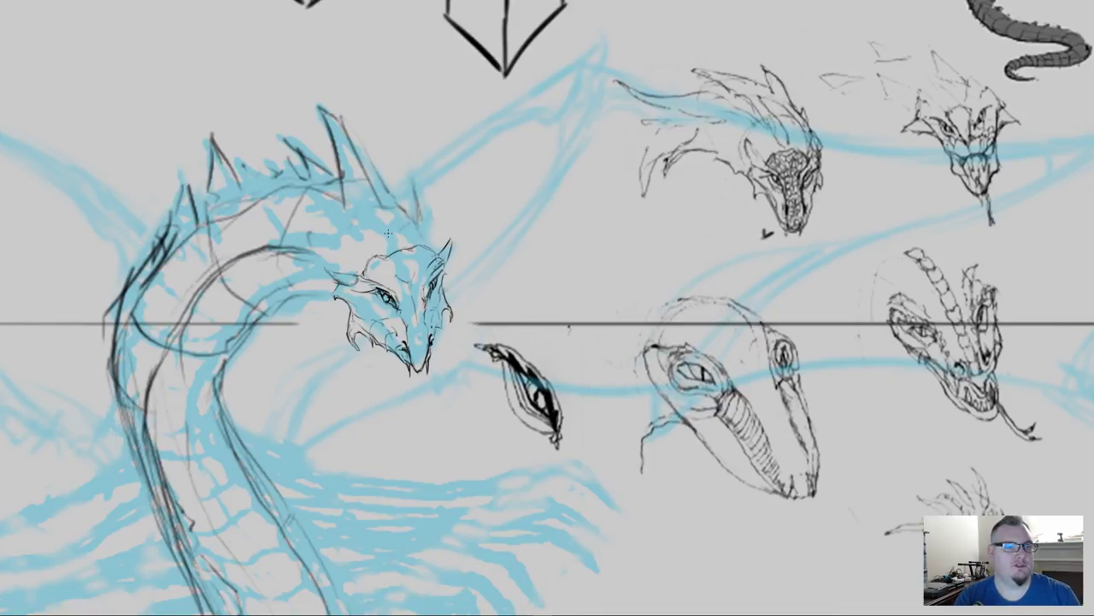
mouse_move(398, 248)
mouse_down()
mouse_move(394, 229)
mouse_move(349, 190)
mouse_move(373, 244)
mouse_up()
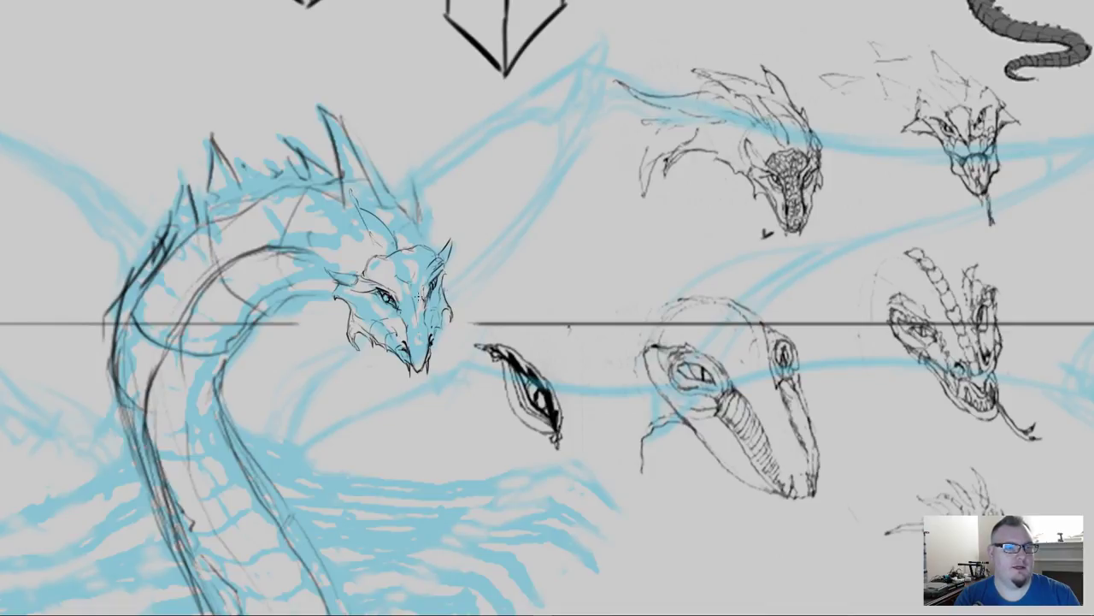
mouse_move(399, 249)
mouse_down()
mouse_move(366, 207)
mouse_move(367, 241)
mouse_up()
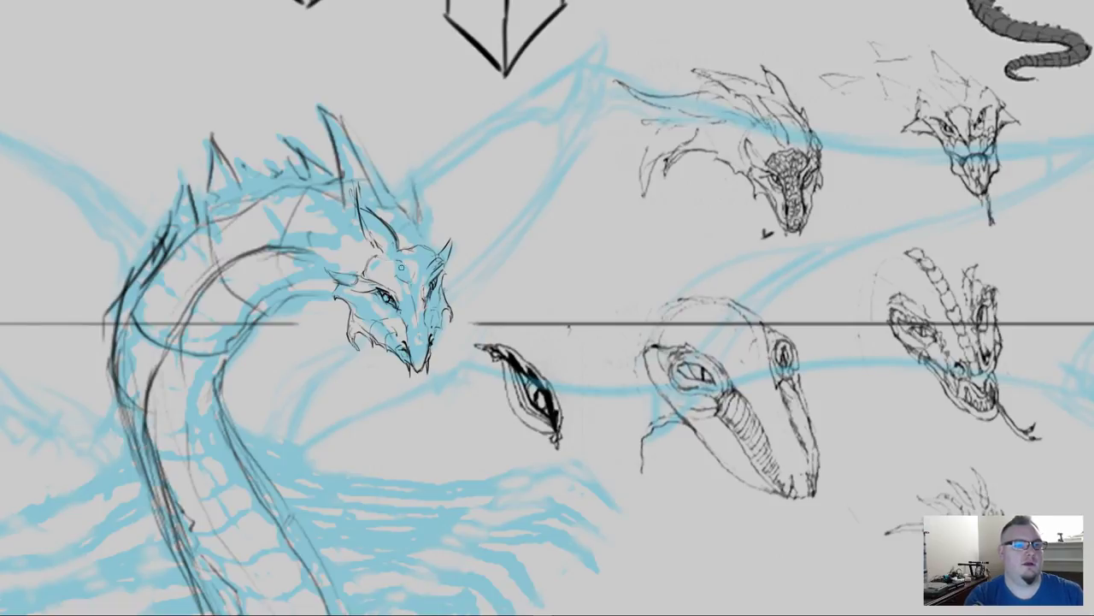
Step: Redraw the dragon's snout narrower with small fangs along the mouth, and add jagged cheek edges beside both eyes
key(ctrl+minus)
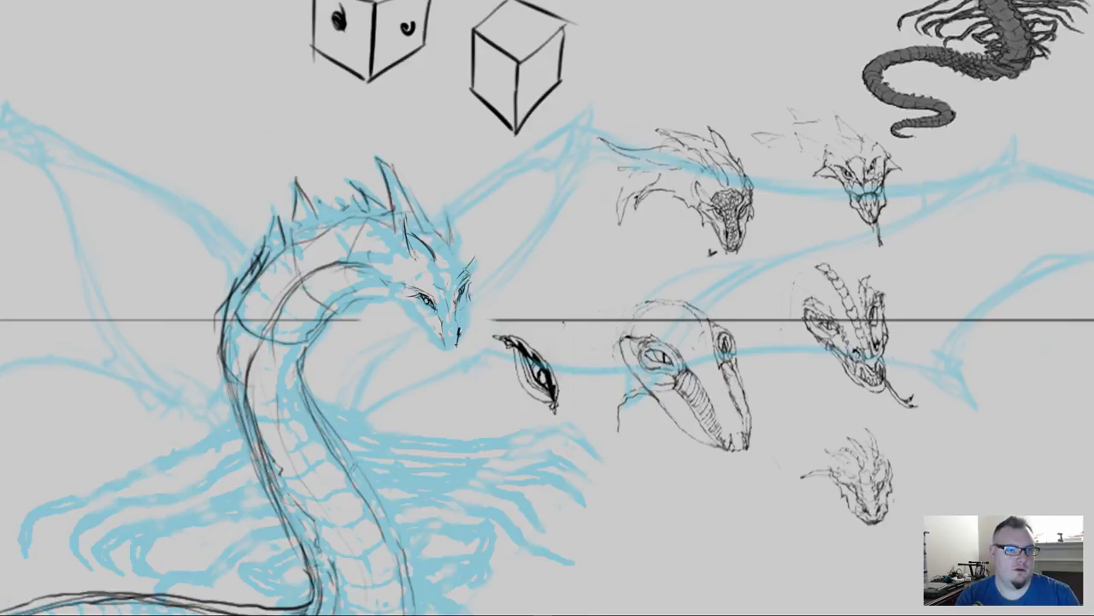
mouse_move(440, 318)
mouse_down()
mouse_move(443, 339)
mouse_move(466, 323)
mouse_move(460, 344)
mouse_up()
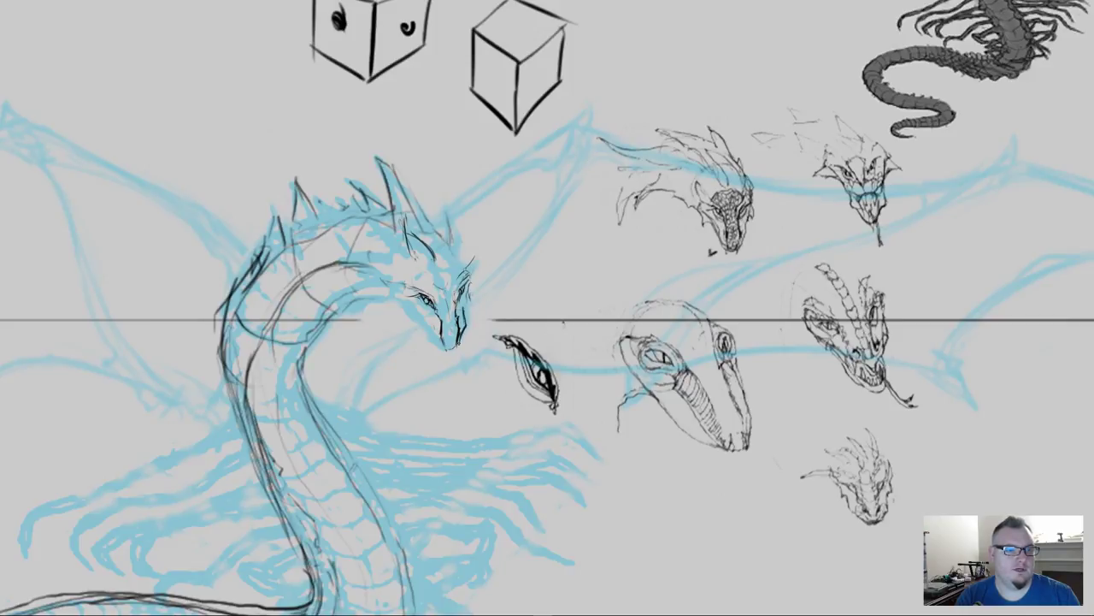
mouse_move(426, 311)
mouse_down()
mouse_move(429, 334)
mouse_move(453, 353)
mouse_up()
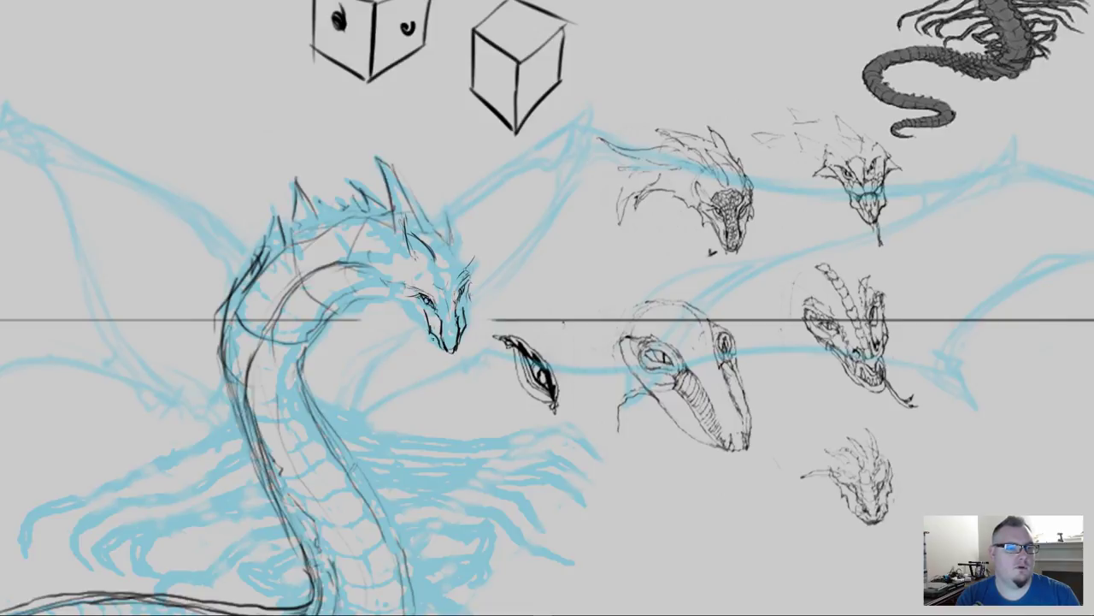
mouse_move(433, 339)
mouse_down()
mouse_move(436, 350)
mouse_move(461, 341)
mouse_up()
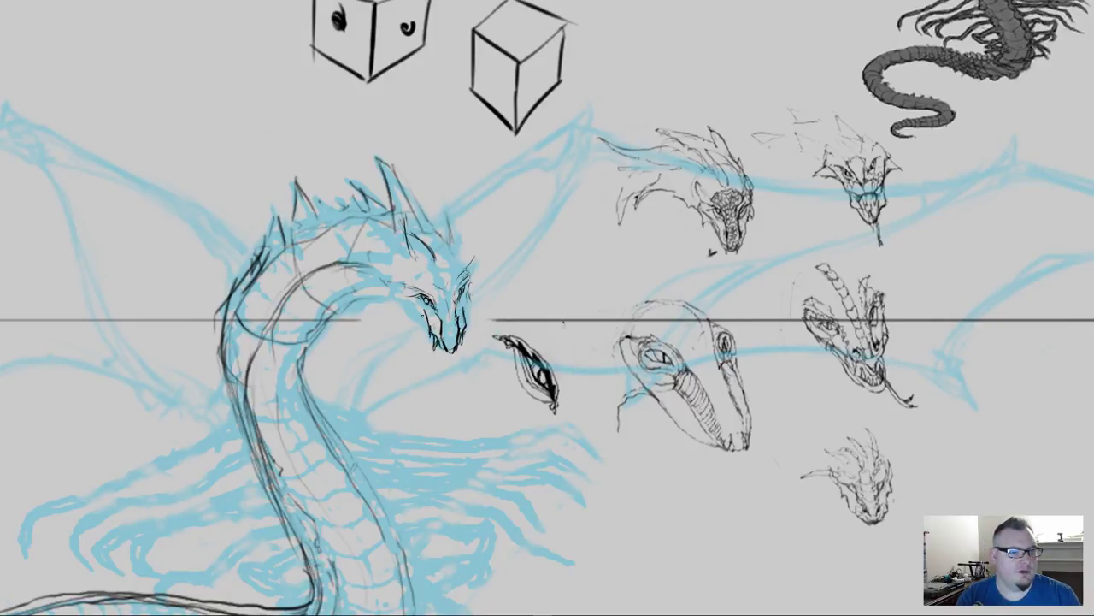
mouse_move(416, 315)
mouse_down()
mouse_move(426, 323)
mouse_move(407, 309)
mouse_move(412, 323)
mouse_move(409, 300)
mouse_up()
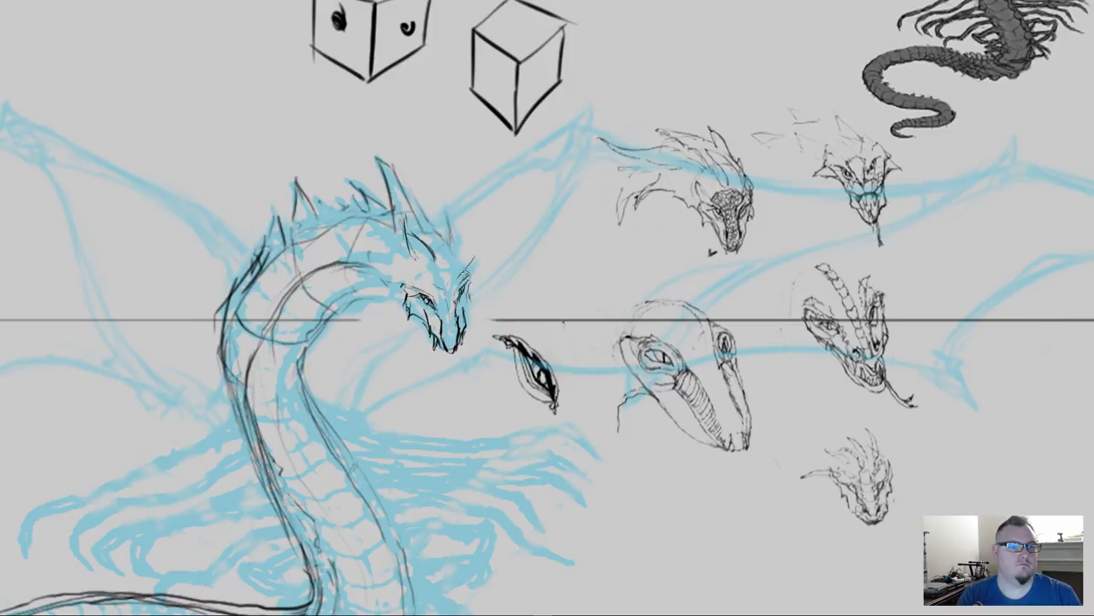
drag(468, 275, 472, 289)
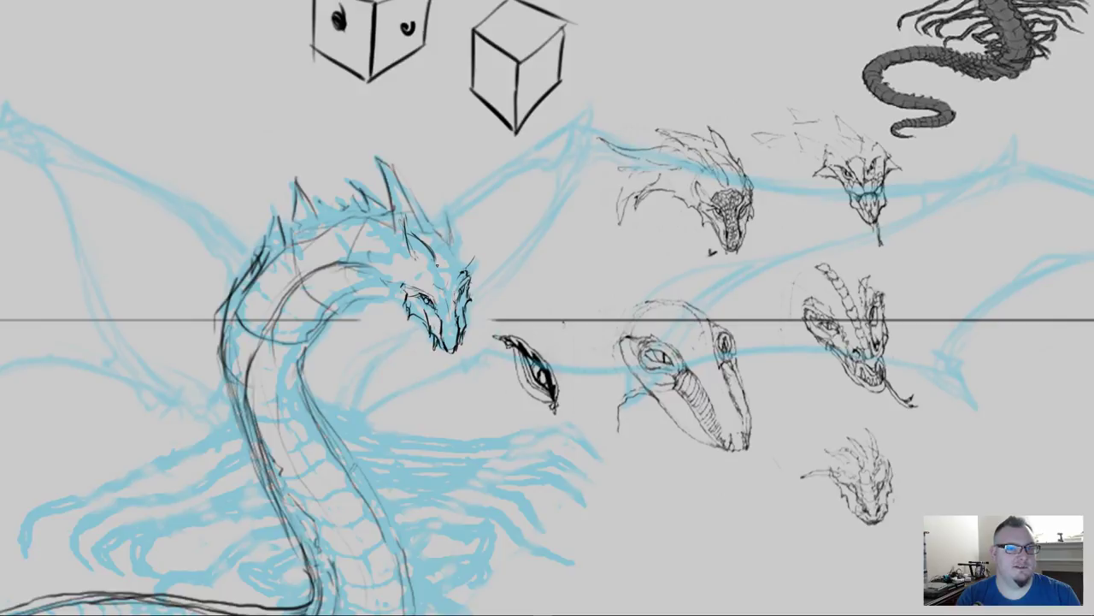
Step: Erase the curved horn strokes above the dragon's forehead
drag(438, 264, 436, 273)
mouse_move(418, 234)
mouse_down()
mouse_move(398, 208)
mouse_move(405, 243)
mouse_move(432, 246)
mouse_move(416, 245)
mouse_move(406, 209)
mouse_move(412, 251)
mouse_move(434, 272)
mouse_up()
key(e)
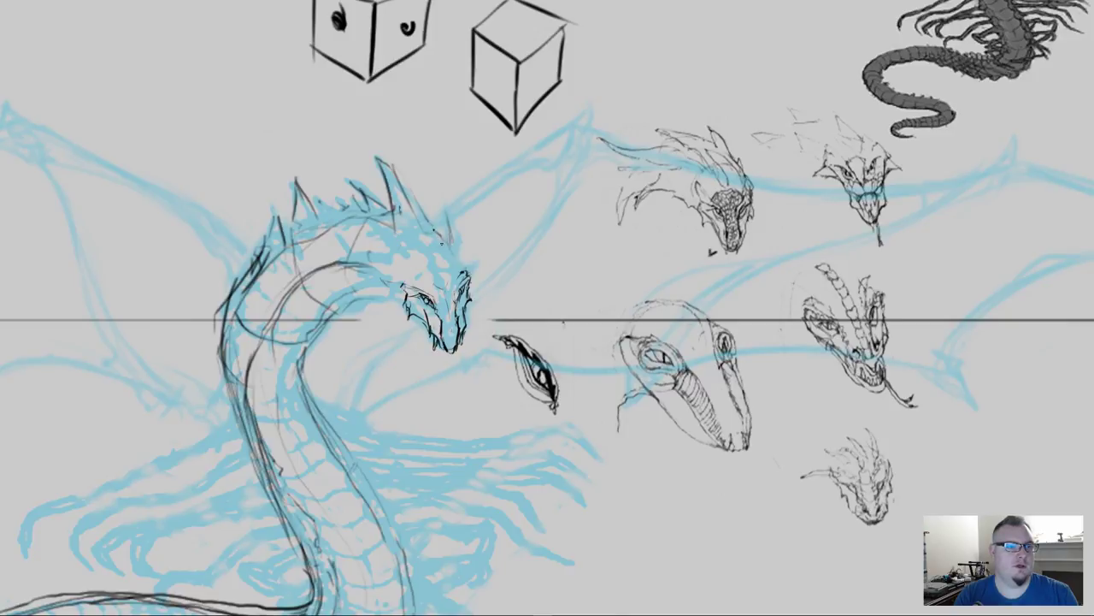
Step: Draw pointed brow crests above both eyes to outline the upper part of the dragon's head
mouse_move(442, 242)
mouse_down()
mouse_move(468, 272)
mouse_move(397, 263)
mouse_up()
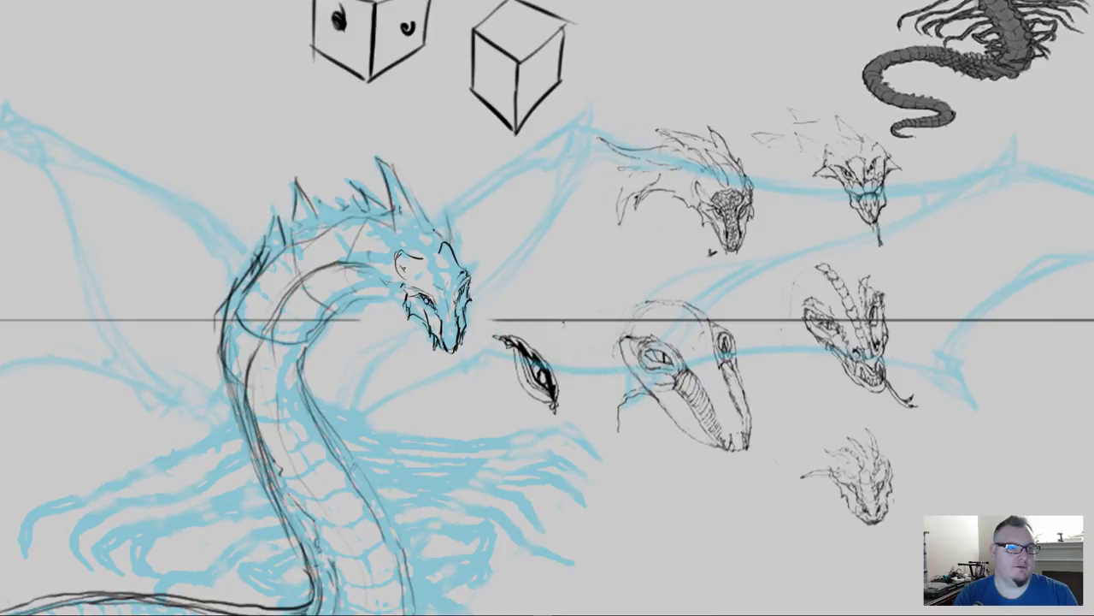
drag(407, 274, 411, 294)
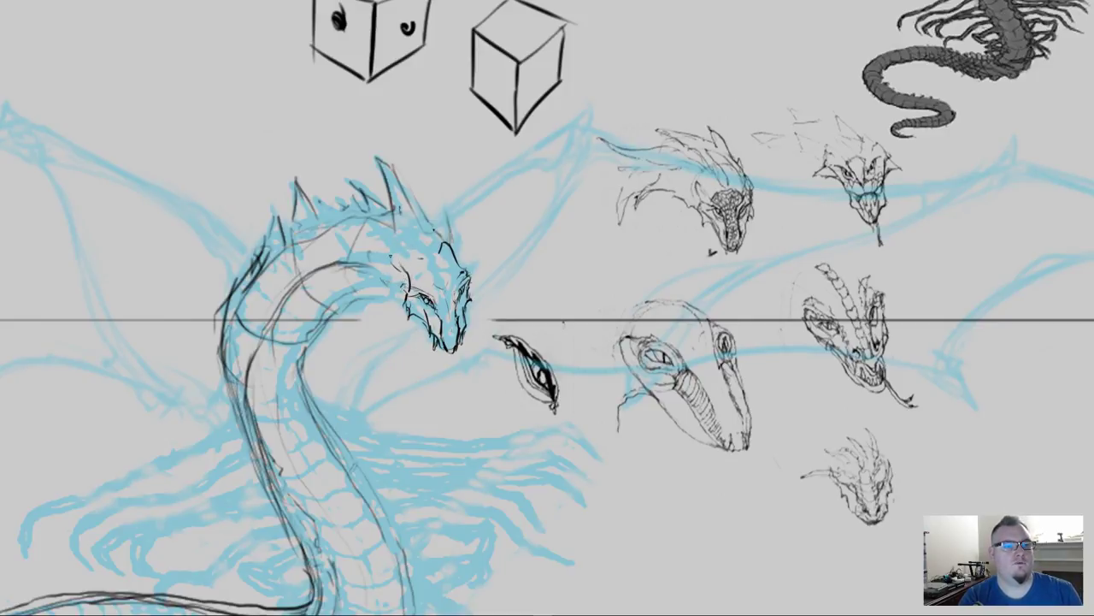
drag(410, 266, 444, 252)
drag(399, 275, 405, 290)
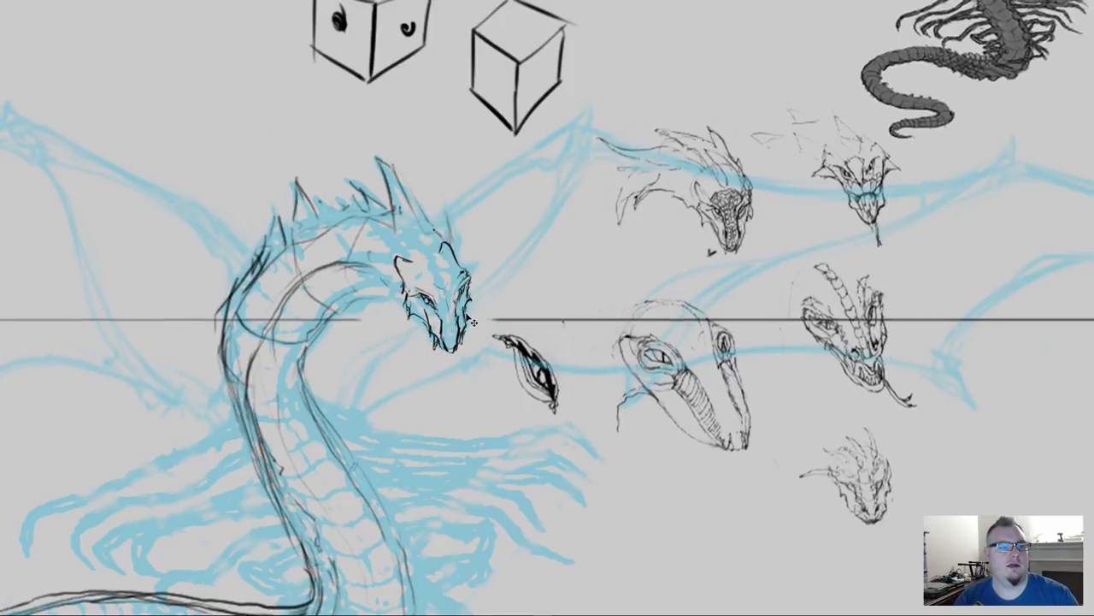
Step: Draw spiked frills along the near and far cheeks of the dragon's face
scroll(472, 321, down, 3)
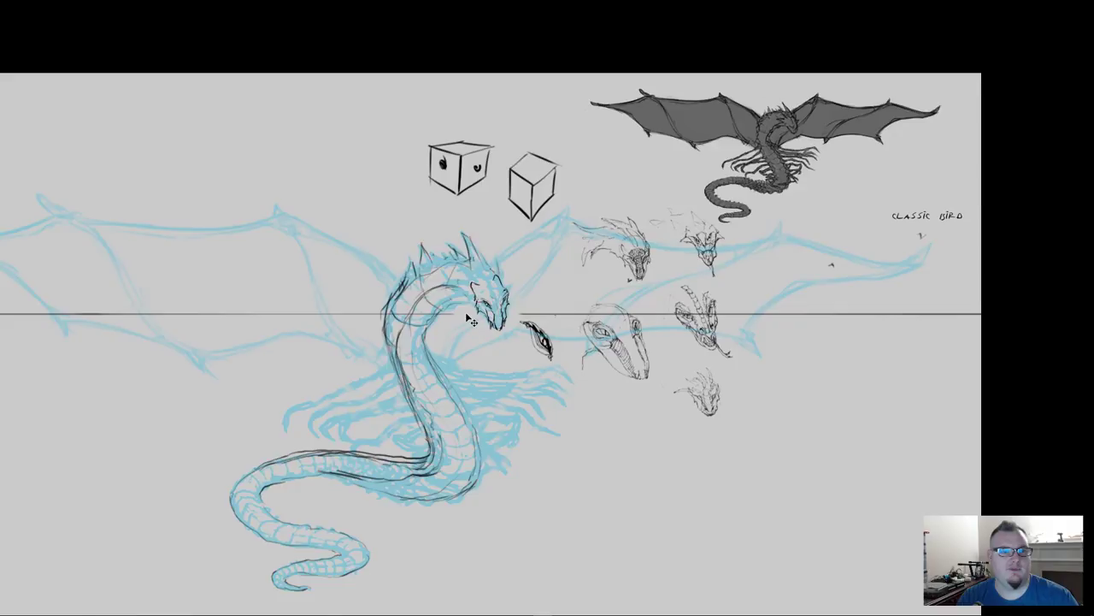
key(ctrl+plus)
key(ctrl+plus)
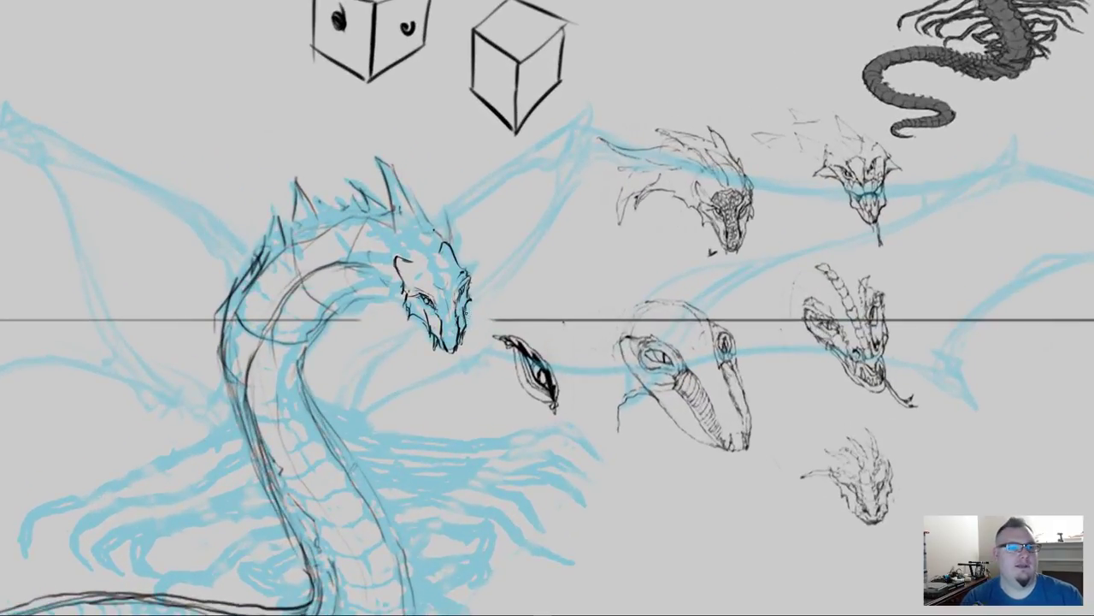
key(ctrl+plus)
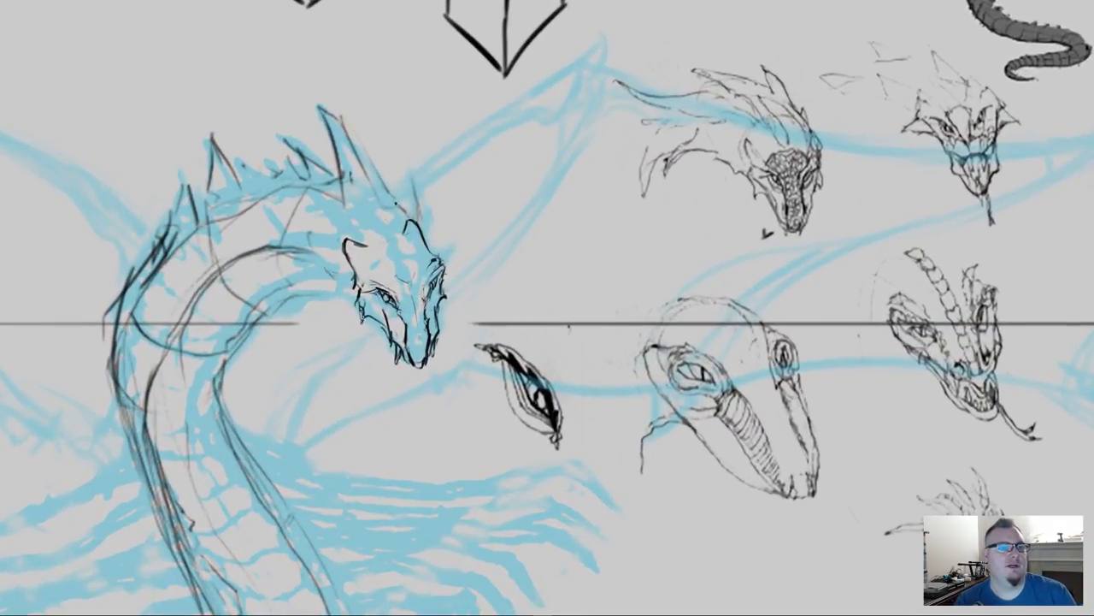
mouse_move(361, 265)
mouse_down()
mouse_move(414, 329)
mouse_move(408, 339)
mouse_up()
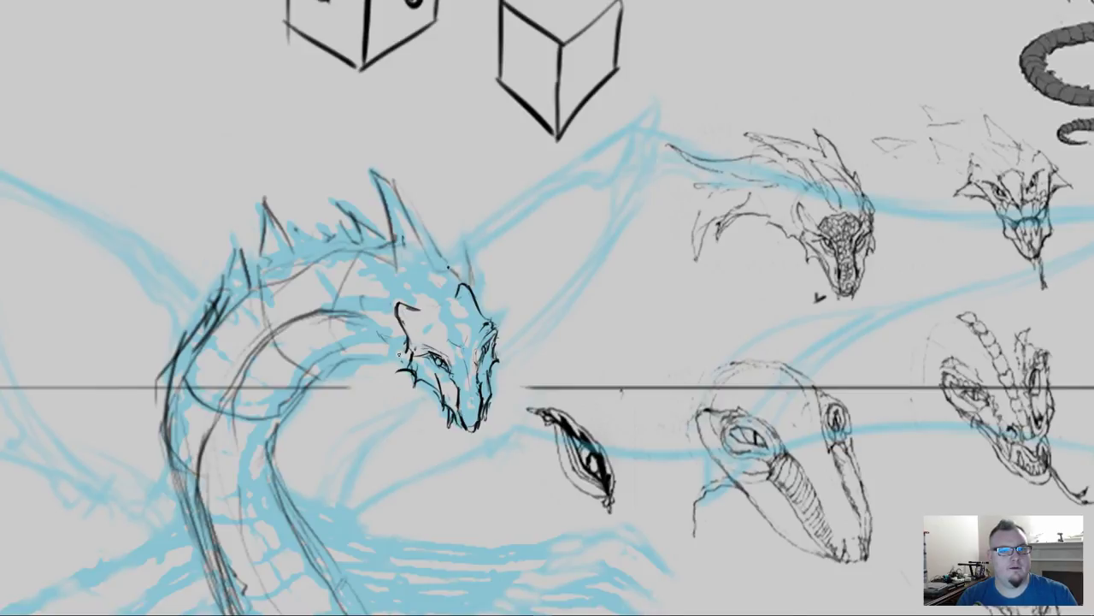
drag(399, 335, 402, 377)
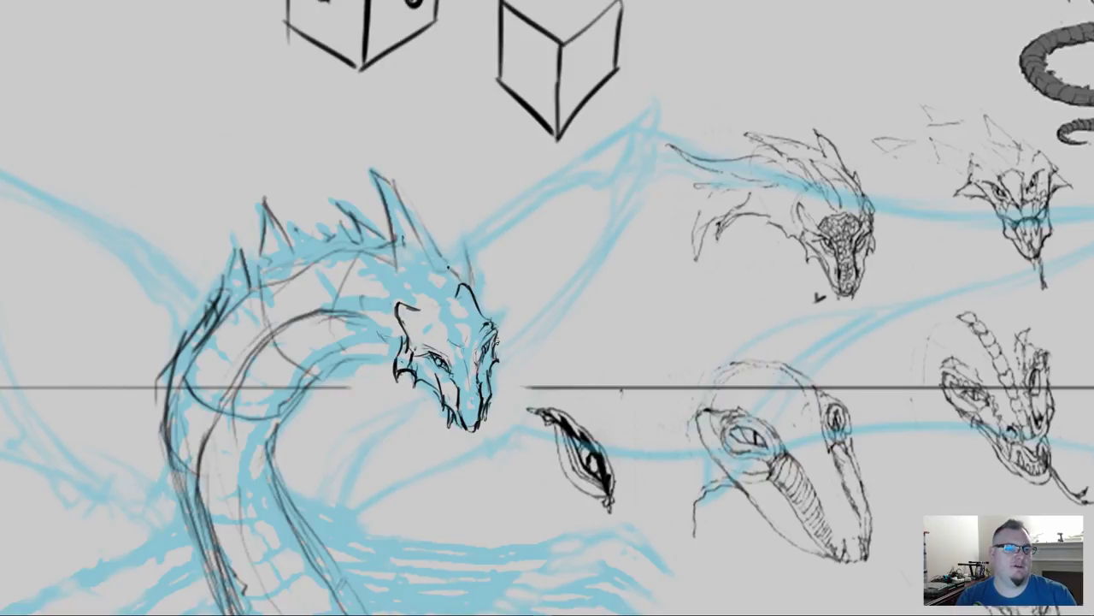
mouse_move(500, 332)
mouse_down()
mouse_move(499, 343)
mouse_move(493, 317)
mouse_up()
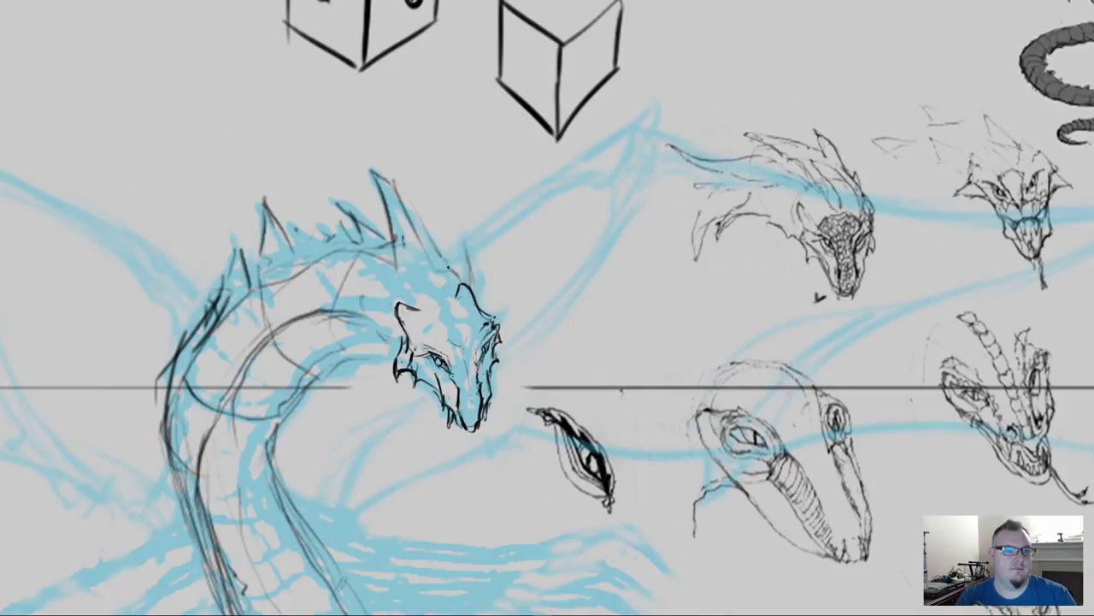
Step: Draw a tall, dark pointed horn behind the far brow and outline rounded scale plates on the forehead
drag(462, 242, 481, 307)
drag(481, 284, 487, 315)
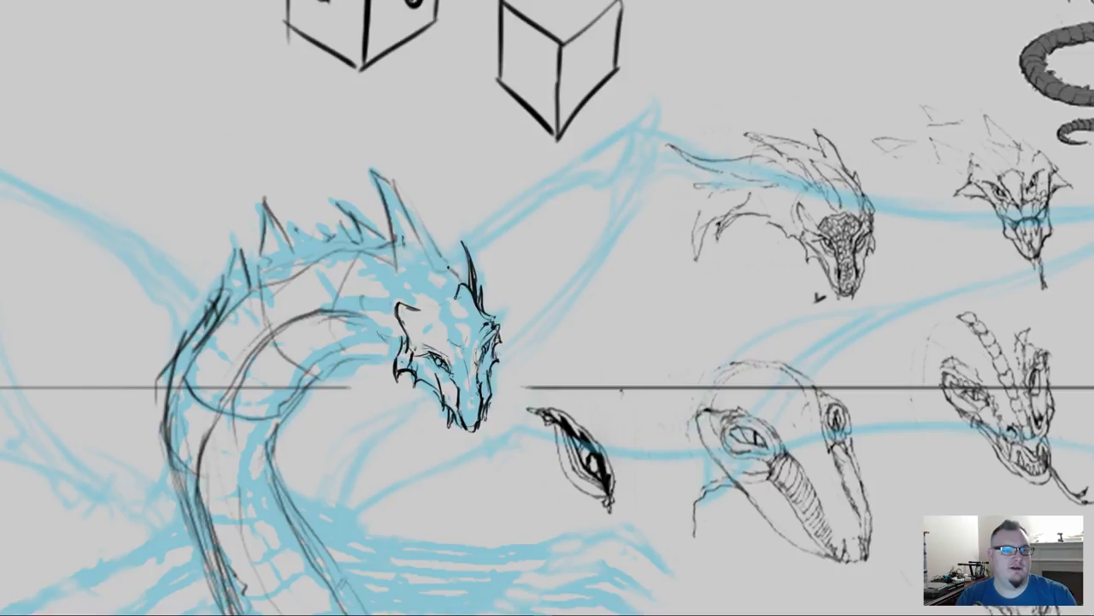
mouse_move(458, 296)
mouse_down()
mouse_move(413, 315)
mouse_move(426, 330)
mouse_move(466, 310)
mouse_move(426, 331)
mouse_move(440, 348)
mouse_move(471, 351)
mouse_up()
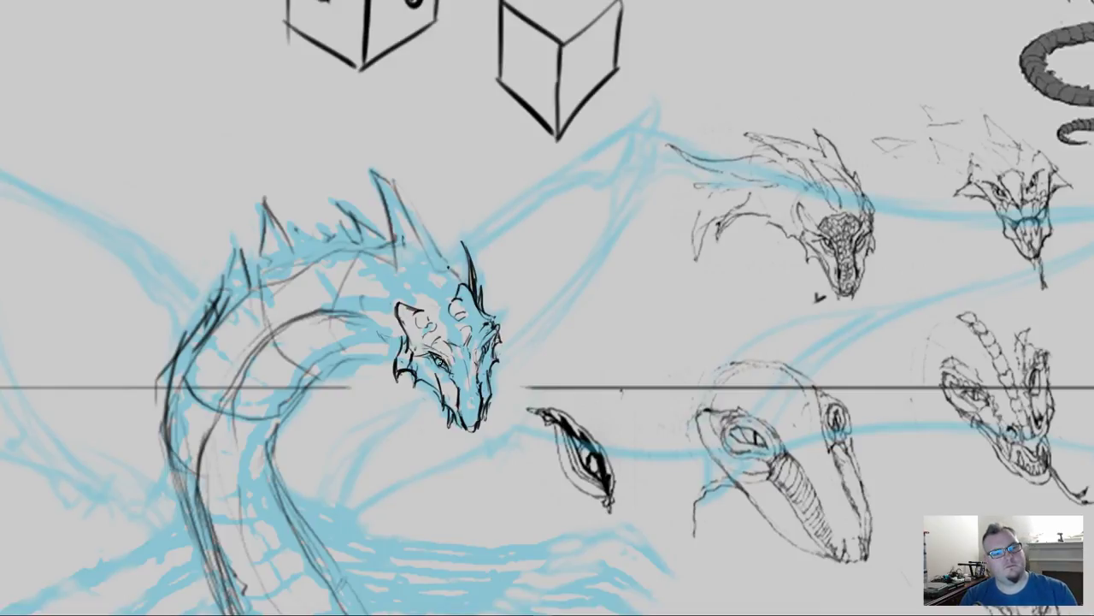
Step: Darken the brow lines and draw small scale shapes down the center of the face from forehead to nose tip
mouse_move(486, 345)
mouse_down()
mouse_move(478, 380)
mouse_move(438, 347)
mouse_move(426, 355)
mouse_move(444, 364)
mouse_up()
drag(453, 360, 454, 378)
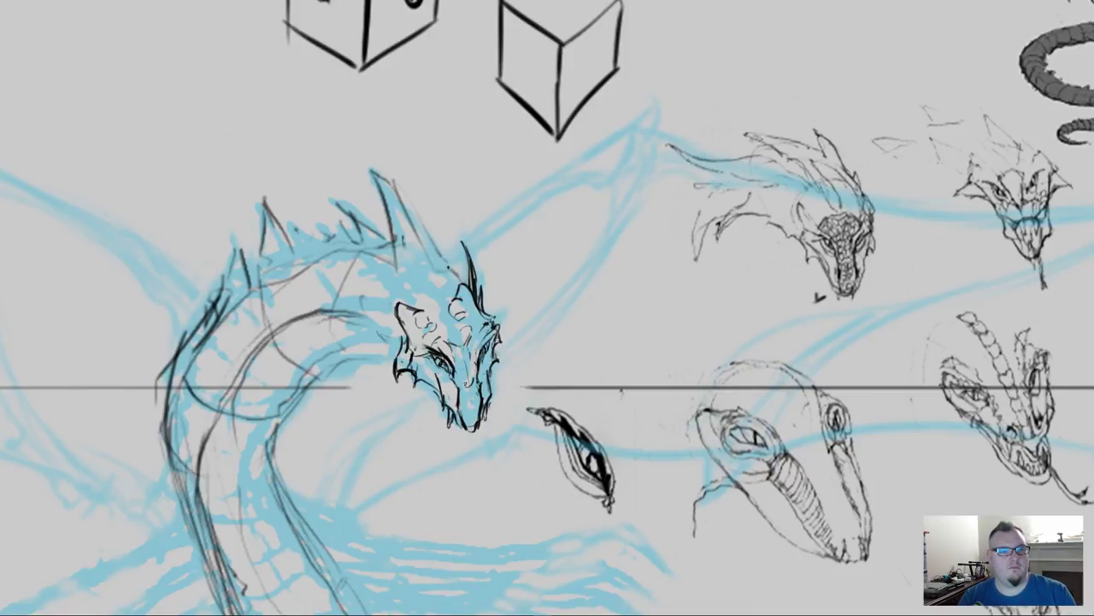
mouse_move(468, 405)
mouse_down()
mouse_move(471, 395)
mouse_move(471, 428)
mouse_up()
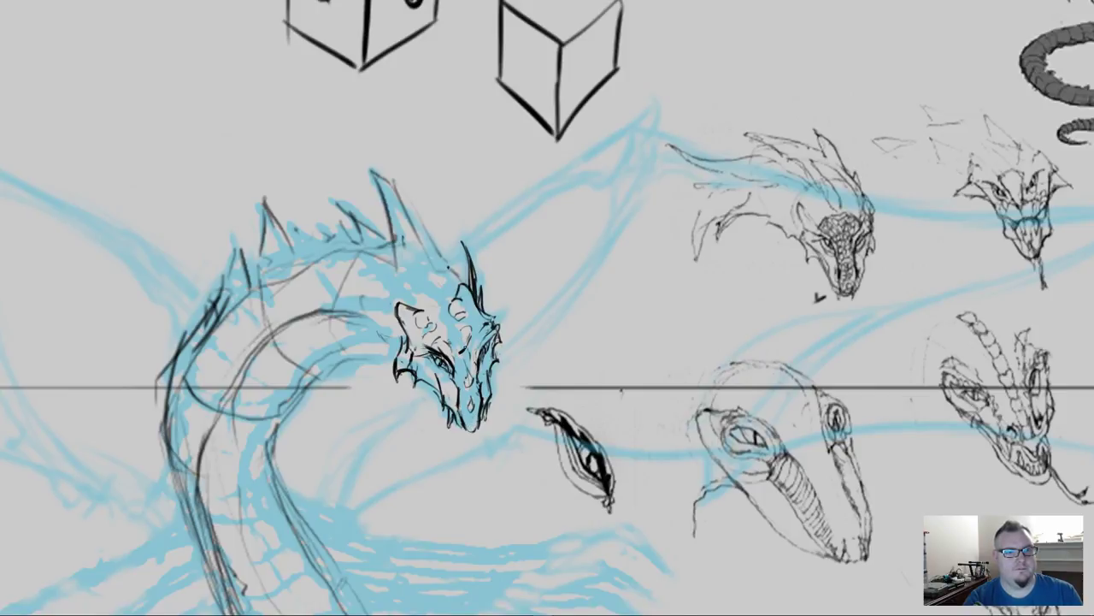
mouse_move(456, 332)
mouse_down()
mouse_move(455, 348)
mouse_move(465, 345)
mouse_up()
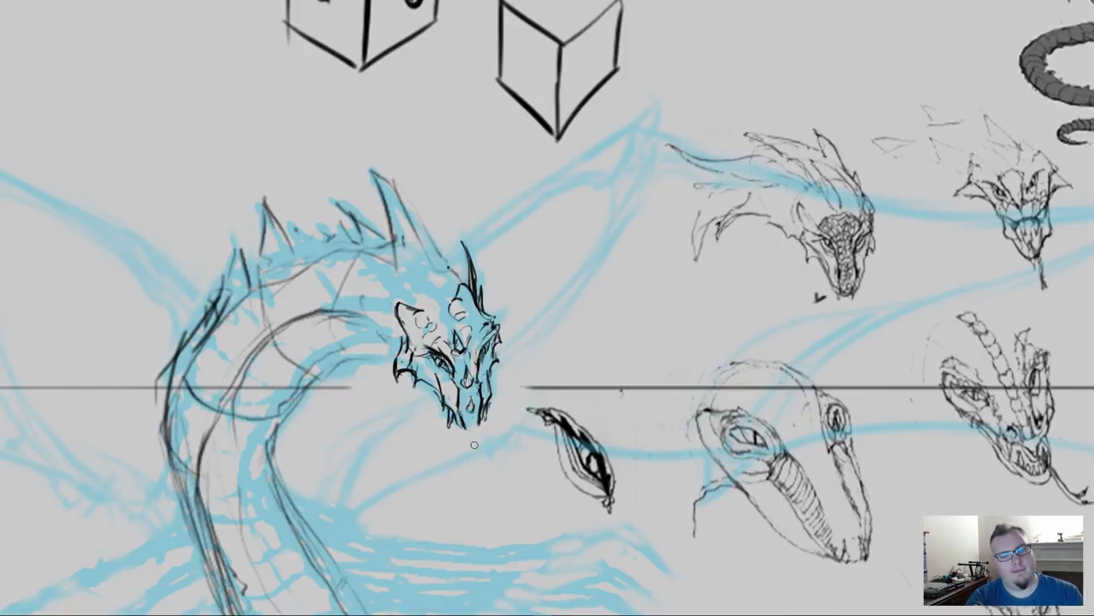
drag(484, 423, 464, 429)
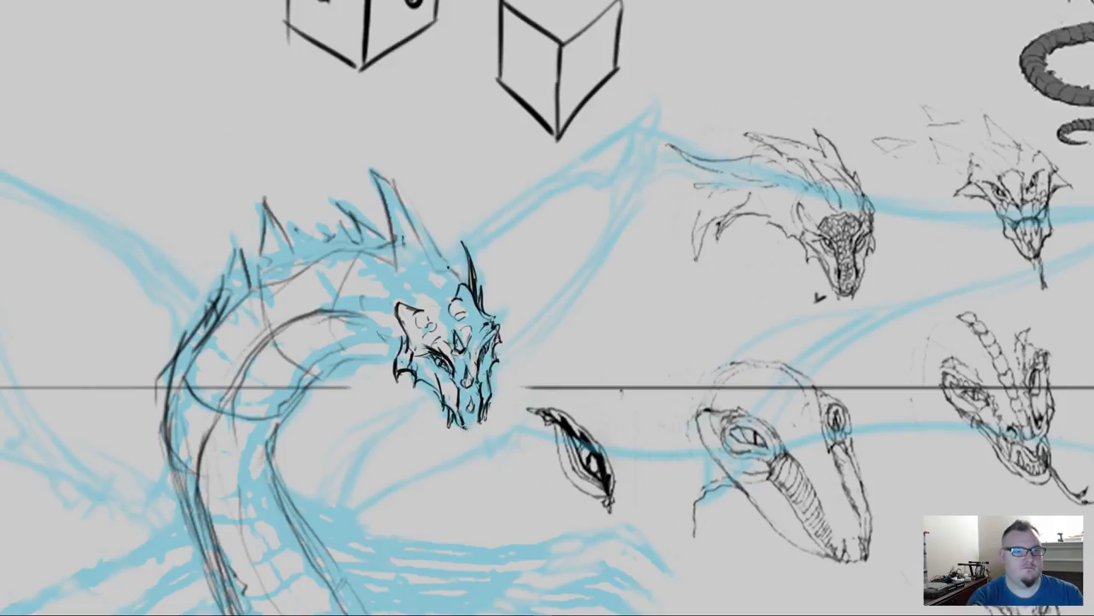
mouse_move(461, 423)
mouse_down()
mouse_move(470, 437)
mouse_move(464, 427)
mouse_up()
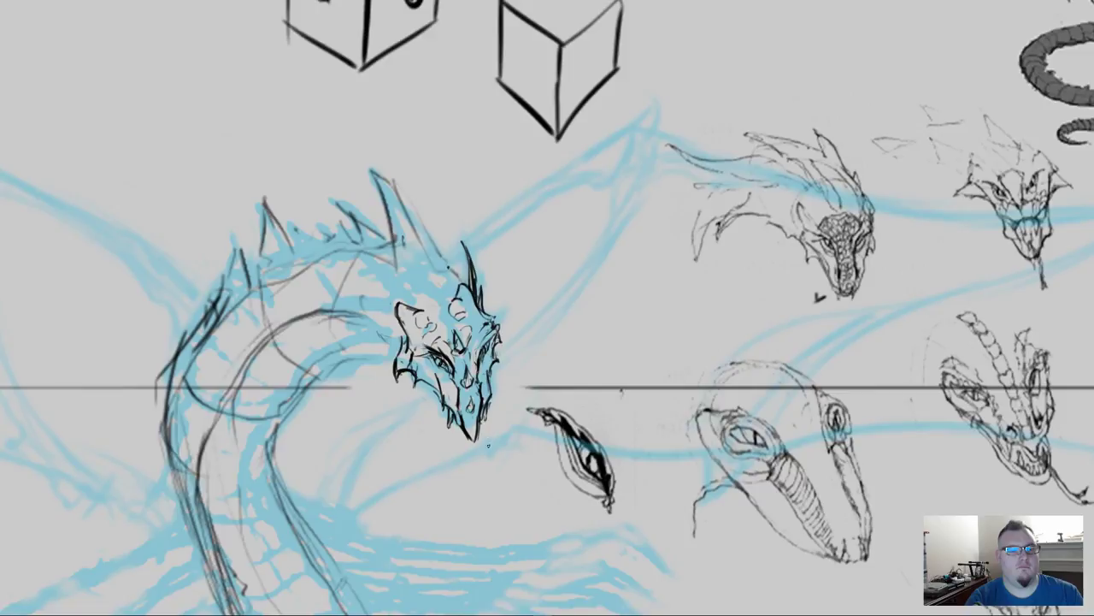
key(ctrl+z)
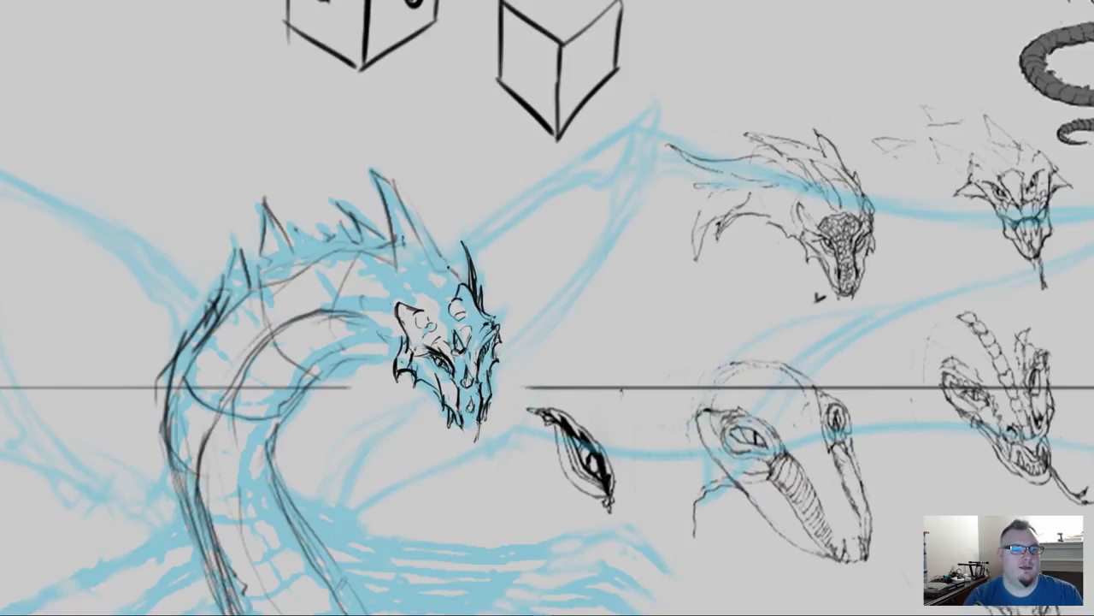
key(ctrl+z)
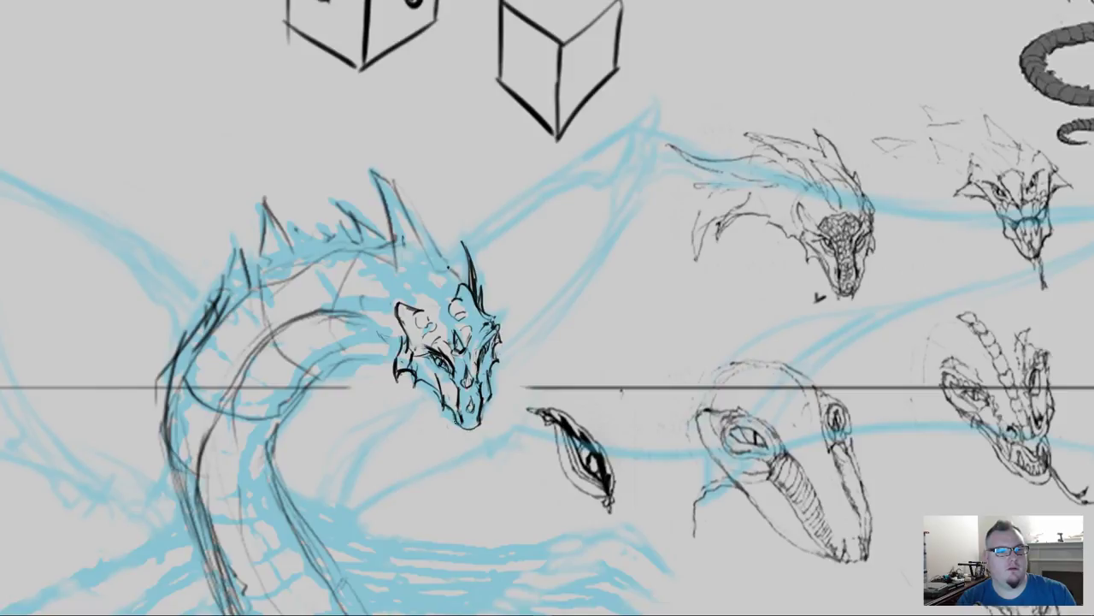
Step: Clean up the jawline on both sides of the snout and reshape the cheek frills into simpler curved points
drag(489, 400, 481, 426)
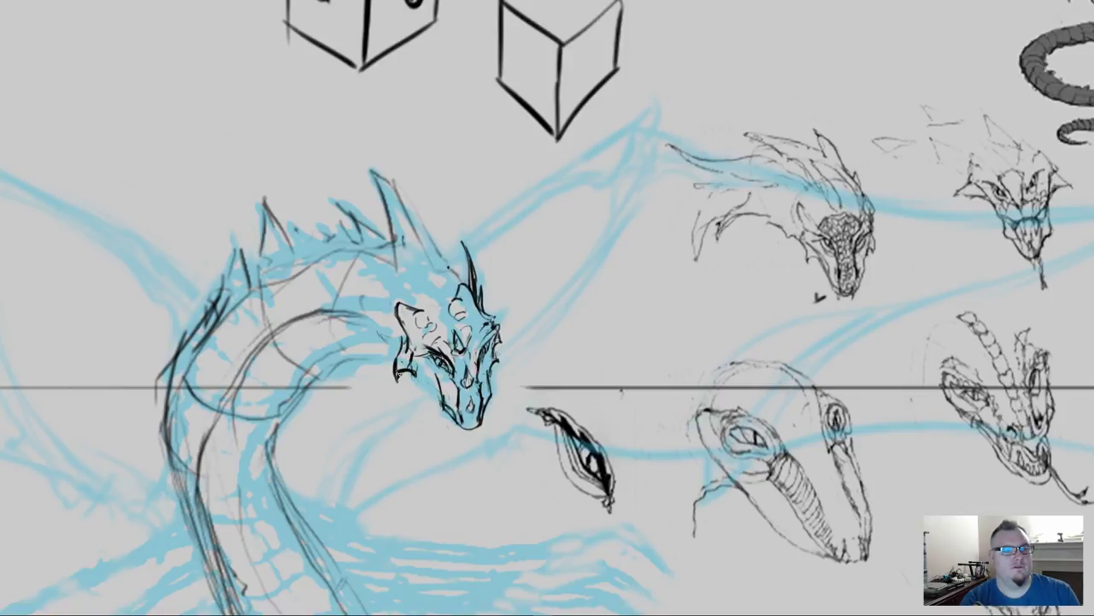
mouse_move(400, 373)
mouse_down()
mouse_move(396, 395)
mouse_move(413, 374)
mouse_move(426, 391)
mouse_move(424, 375)
mouse_move(441, 407)
mouse_up()
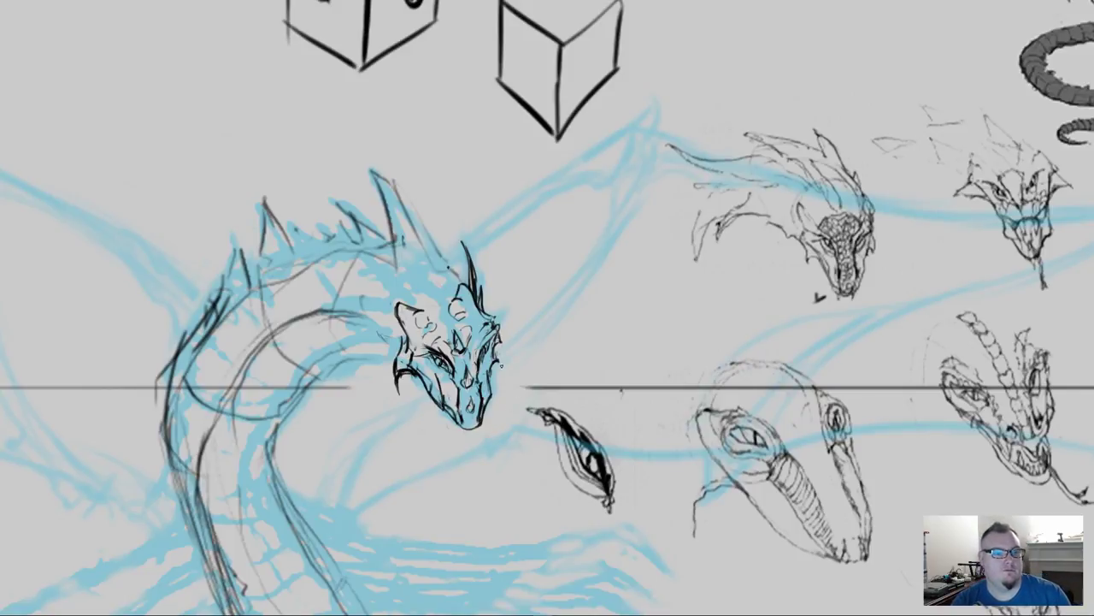
drag(500, 376, 499, 345)
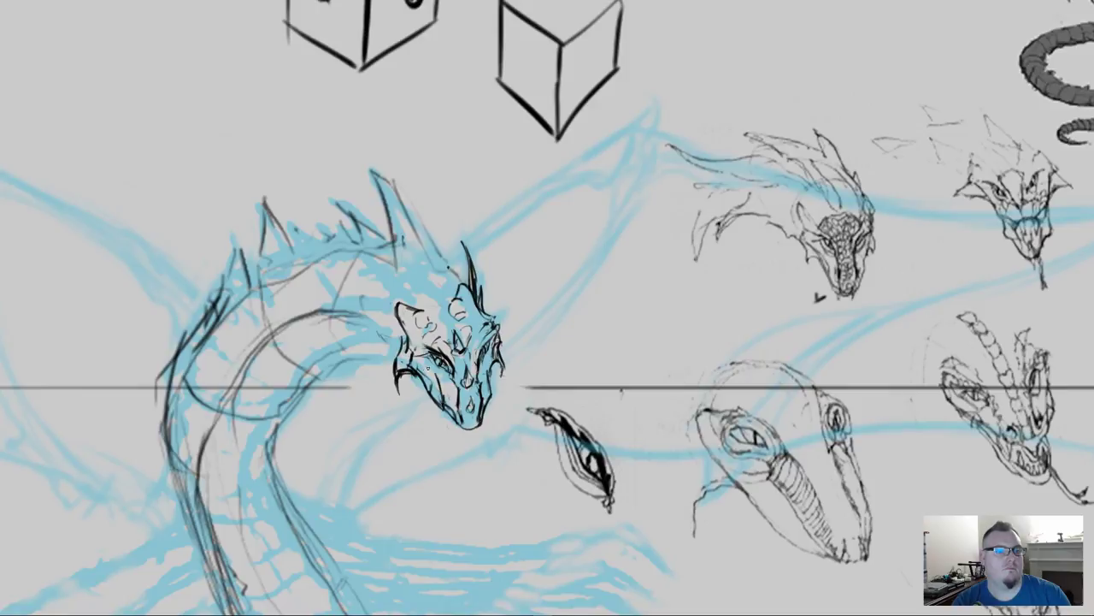
drag(509, 400, 496, 463)
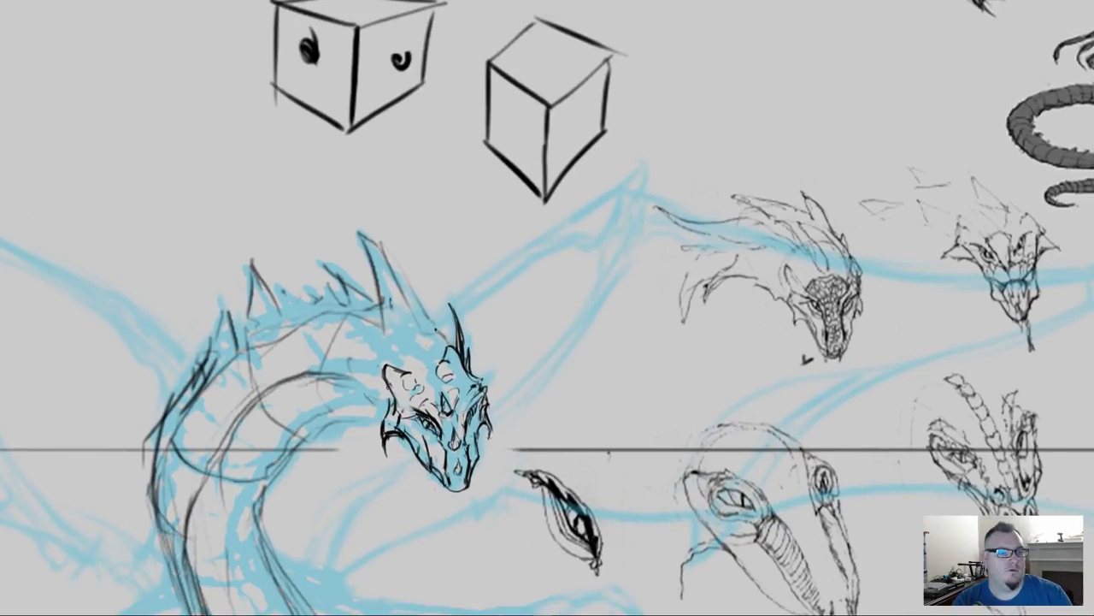
Step: Draw a long curved horn with smaller spikes behind the near brow and erase the rounded scale plates on the forehead
mouse_move(384, 382)
mouse_down()
mouse_move(343, 348)
mouse_move(395, 405)
mouse_move(388, 414)
mouse_move(374, 399)
mouse_up()
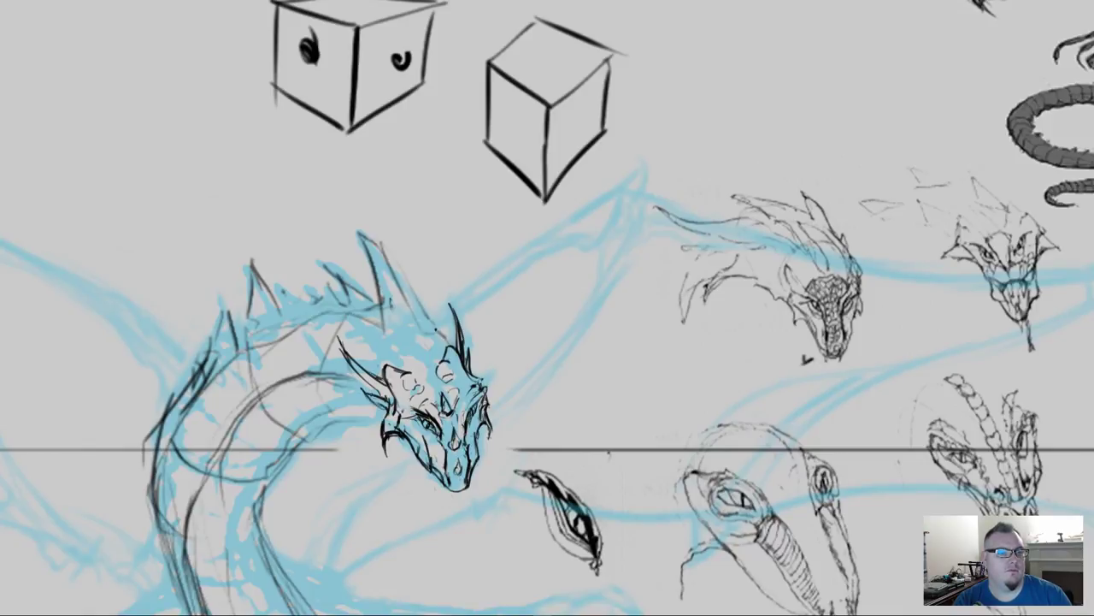
scroll(376, 376, up, 2)
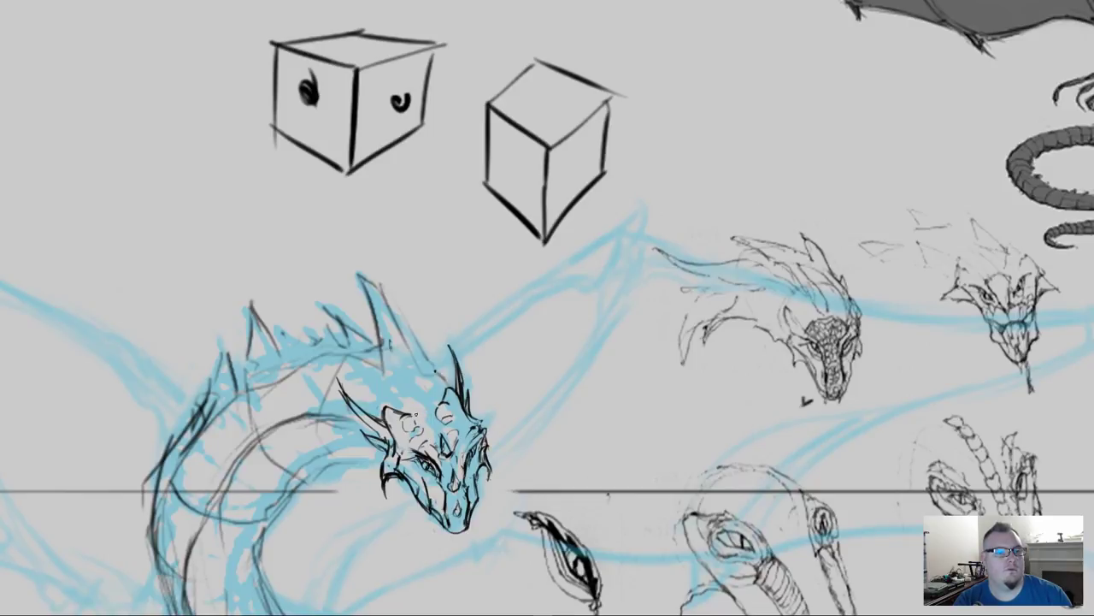
mouse_move(419, 416)
mouse_down()
mouse_move(434, 409)
mouse_move(418, 406)
mouse_move(489, 427)
mouse_up()
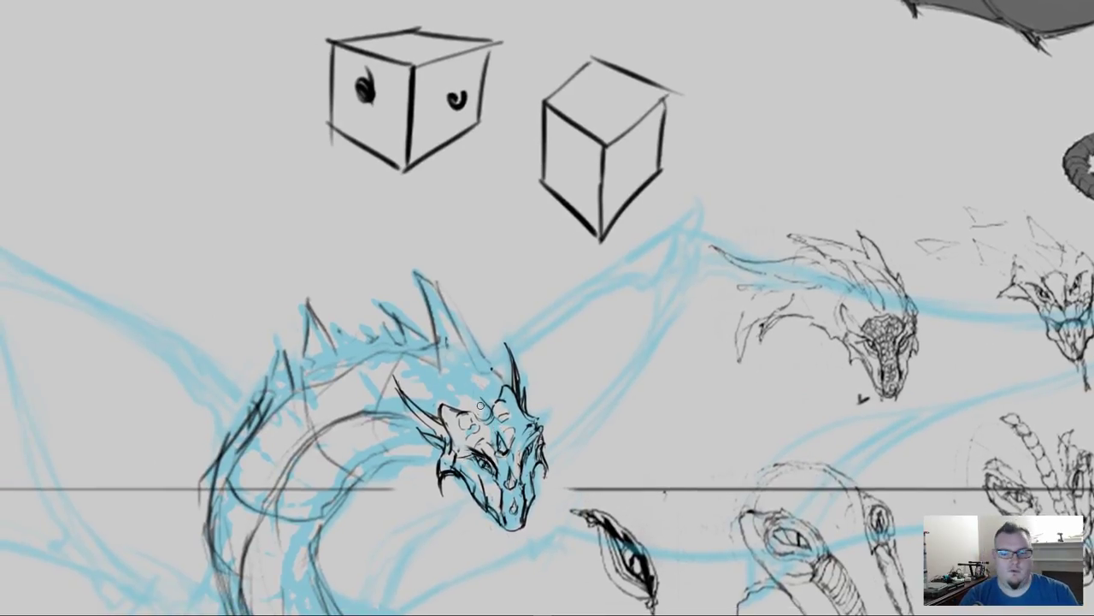
mouse_move(484, 407)
mouse_down()
mouse_move(504, 412)
mouse_move(468, 422)
mouse_move(478, 411)
mouse_move(452, 407)
mouse_up()
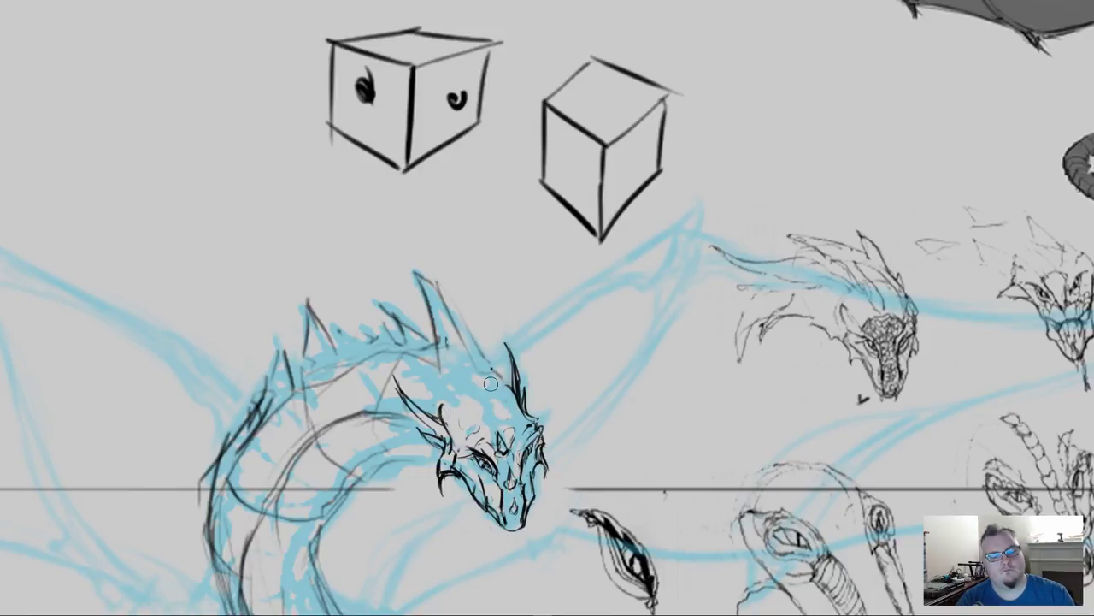
key(b)
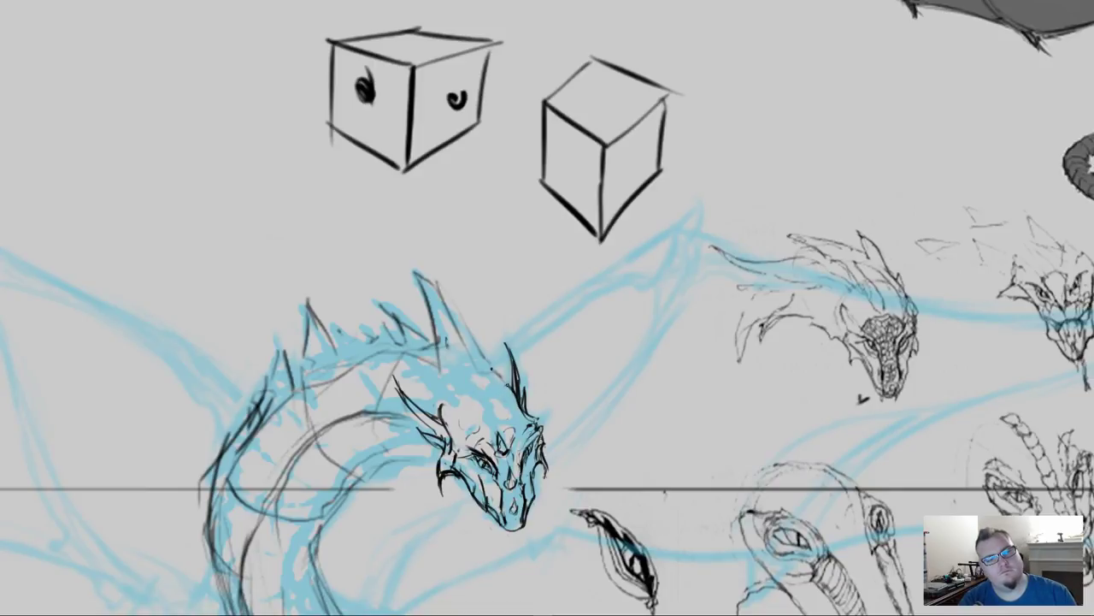
drag(440, 407, 494, 395)
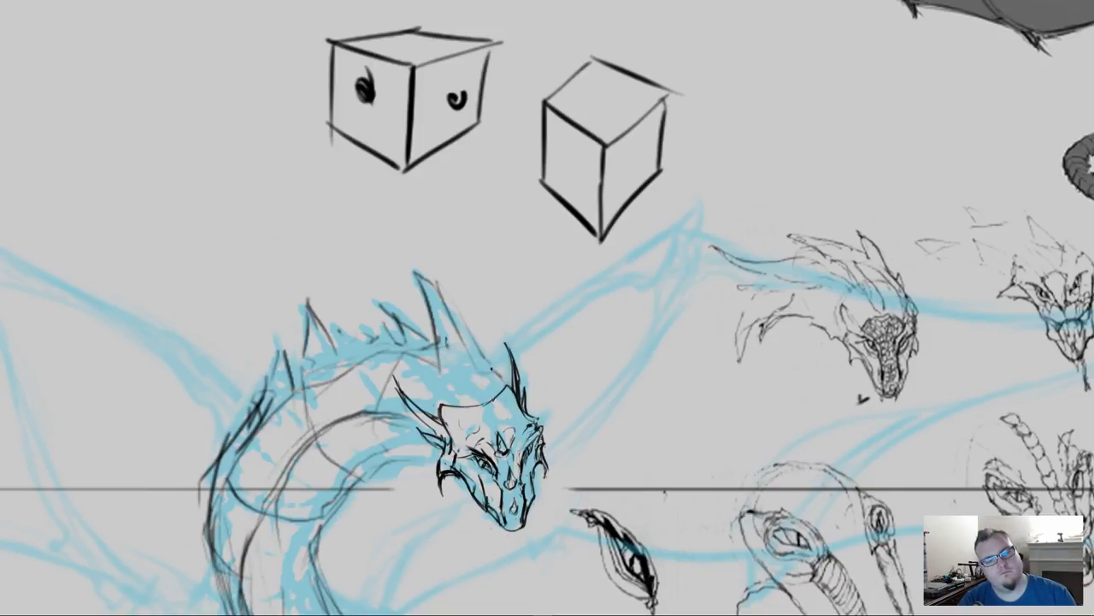
drag(484, 450, 498, 410)
mouse_move(520, 348)
mouse_down()
mouse_move(493, 377)
mouse_move(451, 367)
mouse_up()
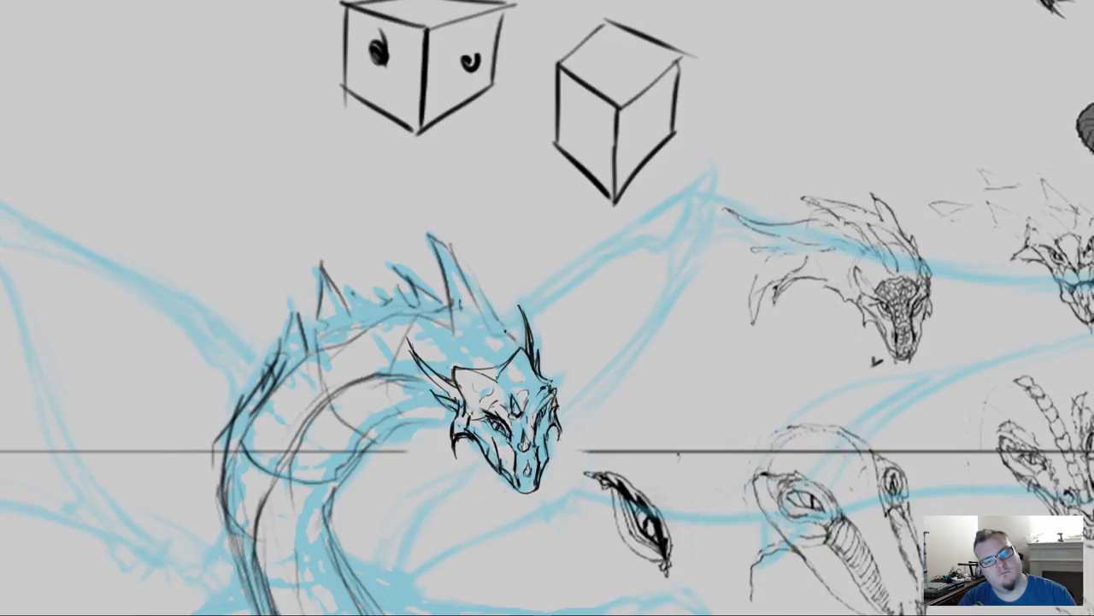
drag(516, 353, 493, 380)
key(e)
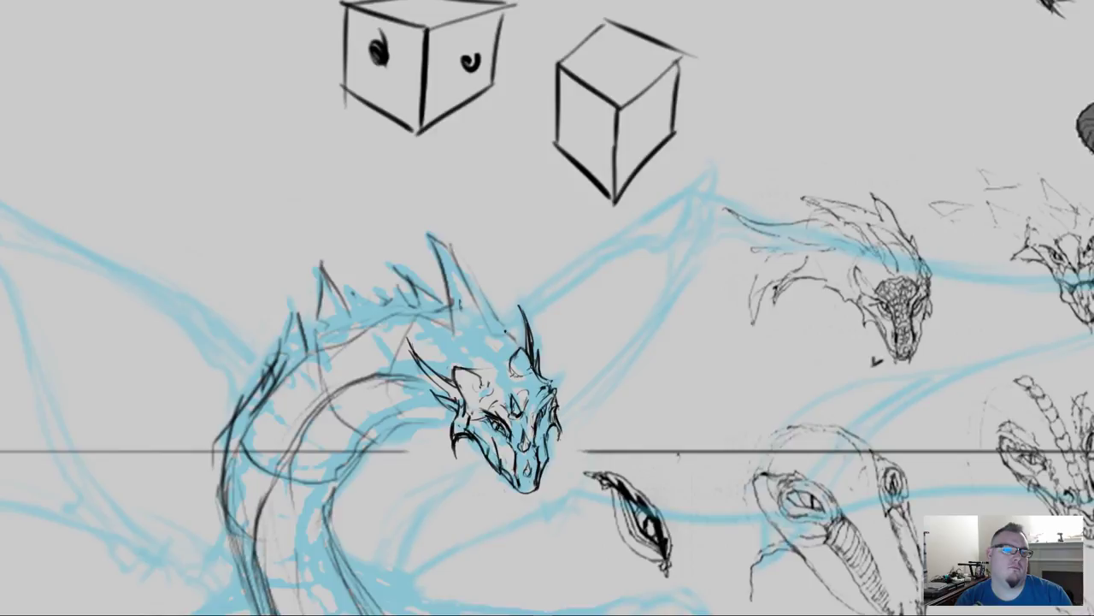
mouse_move(476, 373)
mouse_down()
mouse_move(473, 390)
mouse_move(457, 392)
mouse_move(481, 381)
mouse_up()
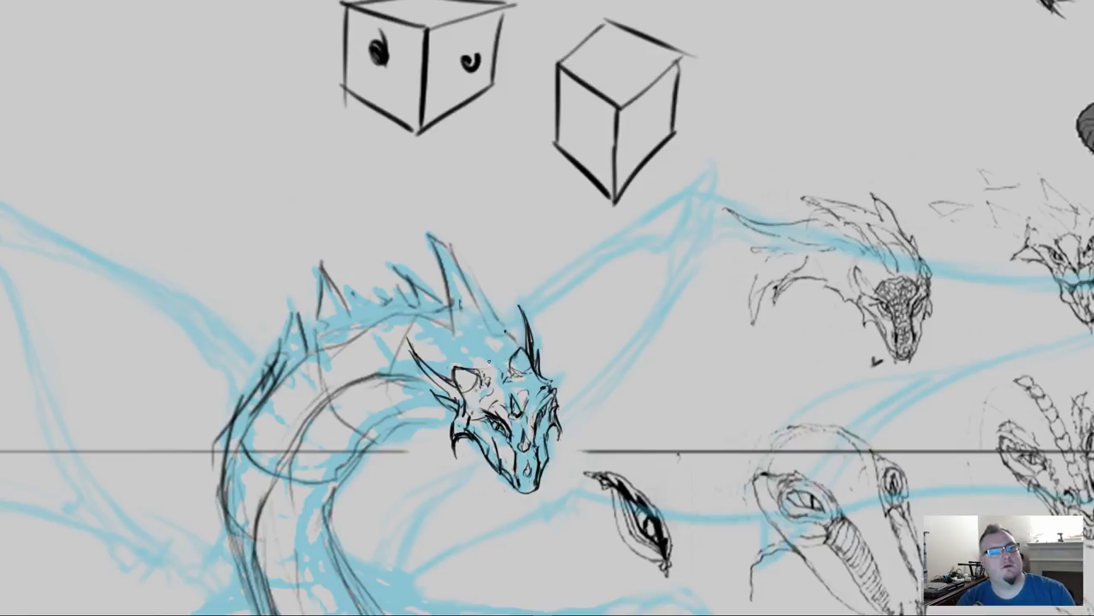
mouse_move(463, 377)
mouse_down()
mouse_move(464, 367)
mouse_move(489, 384)
mouse_move(521, 357)
mouse_move(518, 377)
mouse_up()
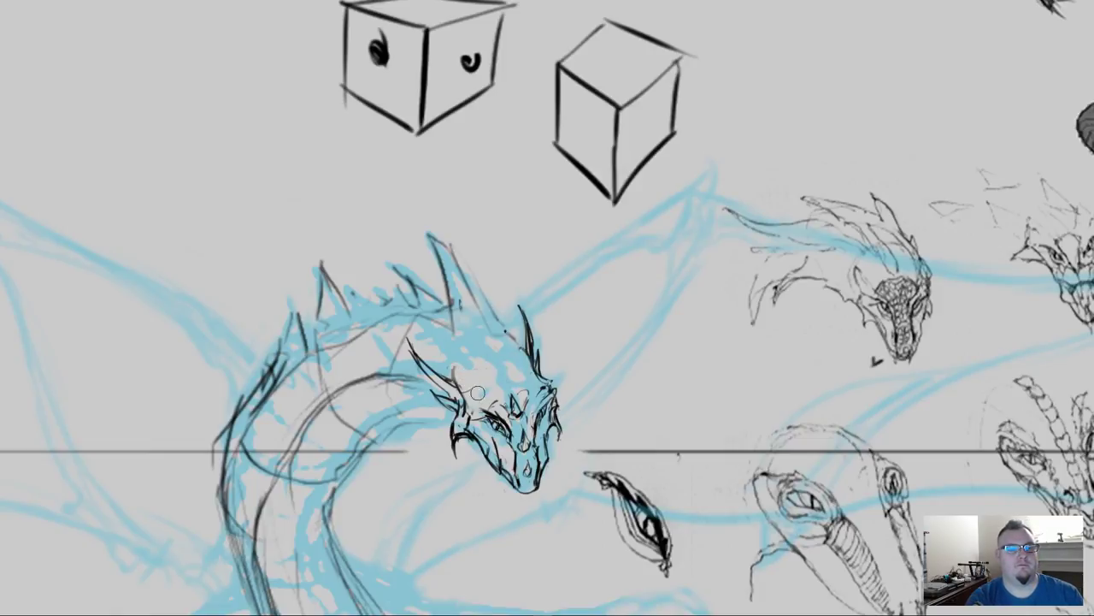
Step: Refine the dragon's eyes and snout, replacing the central scale shapes with segmented bands down the bridge and adding nostrils
key(b)
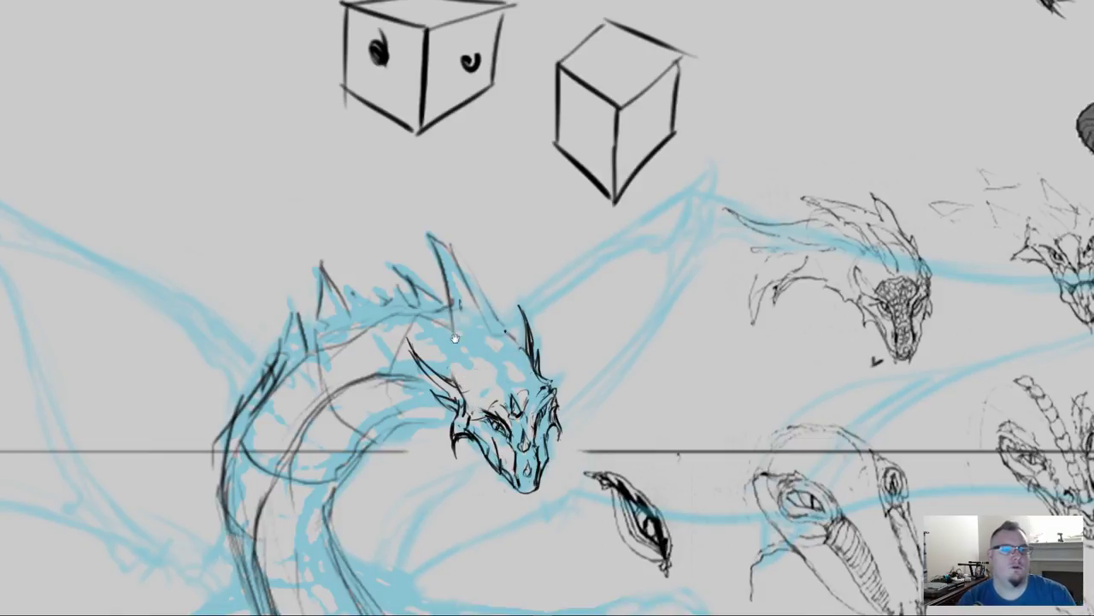
scroll(462, 334, up, 1)
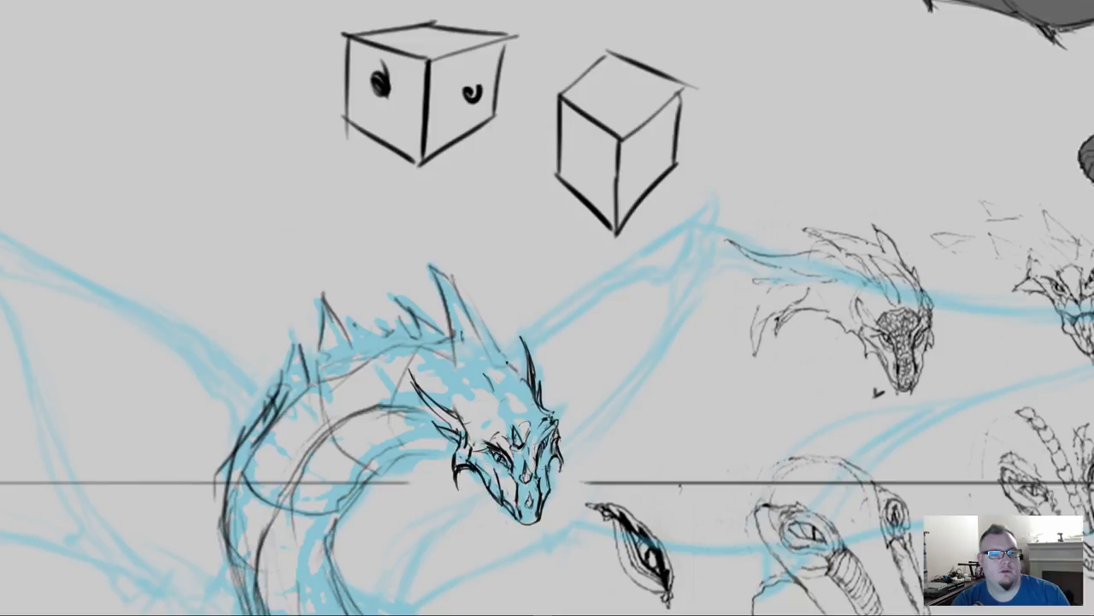
scroll(492, 382, down, 1)
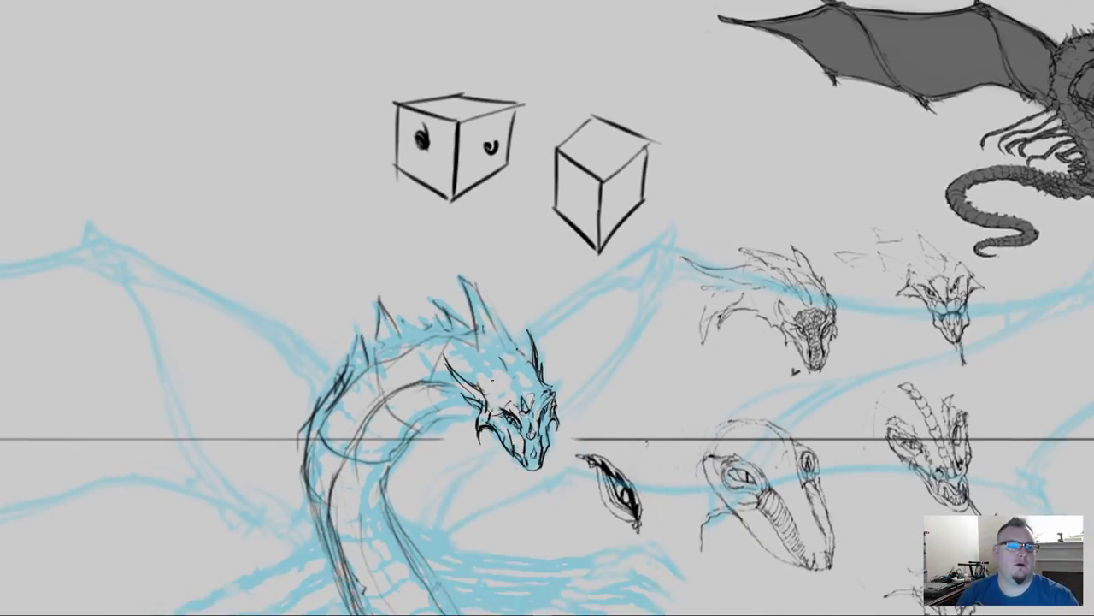
mouse_move(529, 406)
mouse_down()
mouse_move(472, 291)
mouse_move(479, 243)
mouse_up()
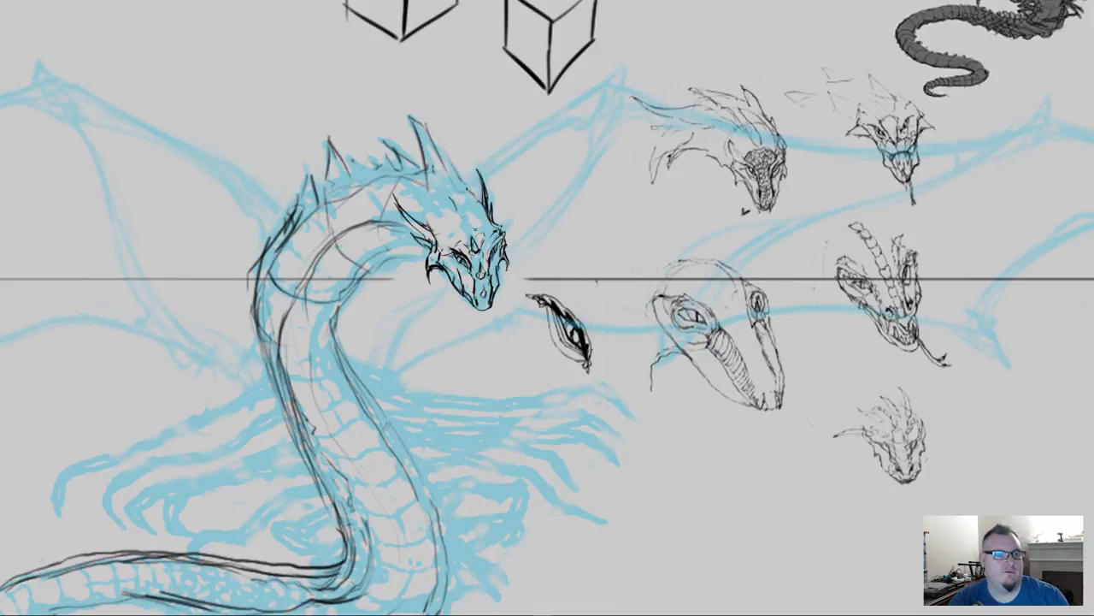
mouse_move(461, 258)
mouse_down()
mouse_move(477, 239)
mouse_move(485, 274)
mouse_up()
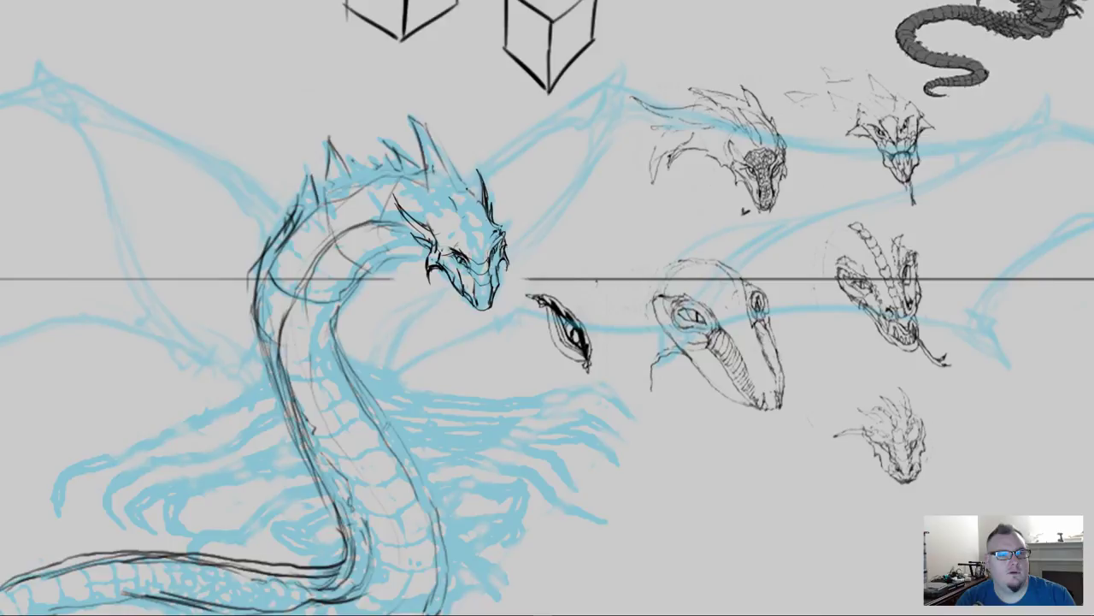
mouse_move(491, 250)
mouse_down()
mouse_move(467, 255)
mouse_move(459, 248)
mouse_move(480, 246)
mouse_move(453, 242)
mouse_move(480, 281)
mouse_up()
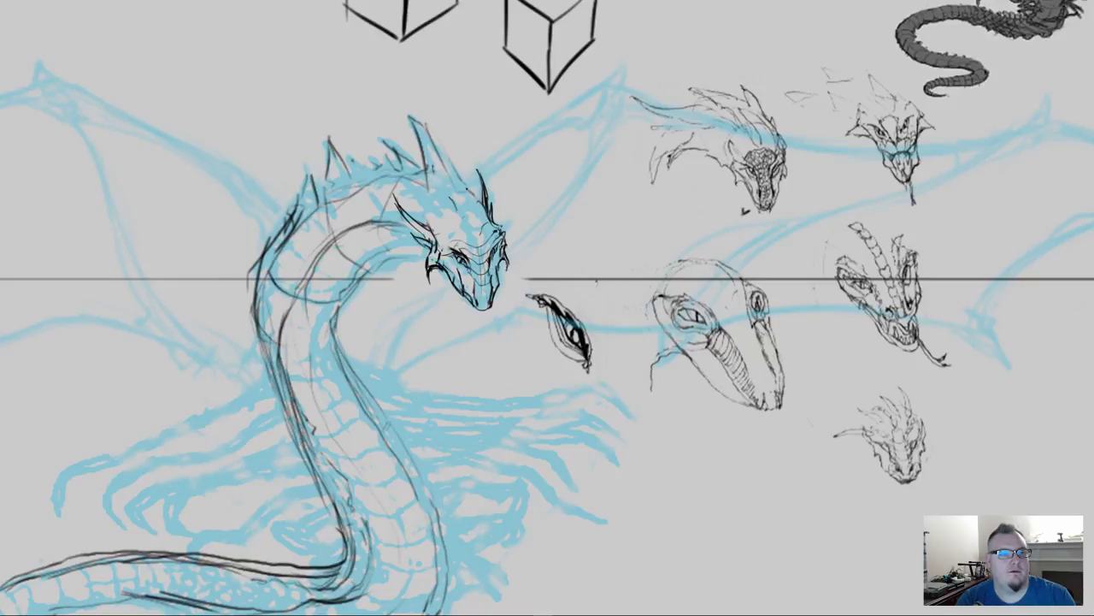
mouse_move(461, 236)
mouse_down()
mouse_move(480, 238)
mouse_move(457, 228)
mouse_move(444, 238)
mouse_up()
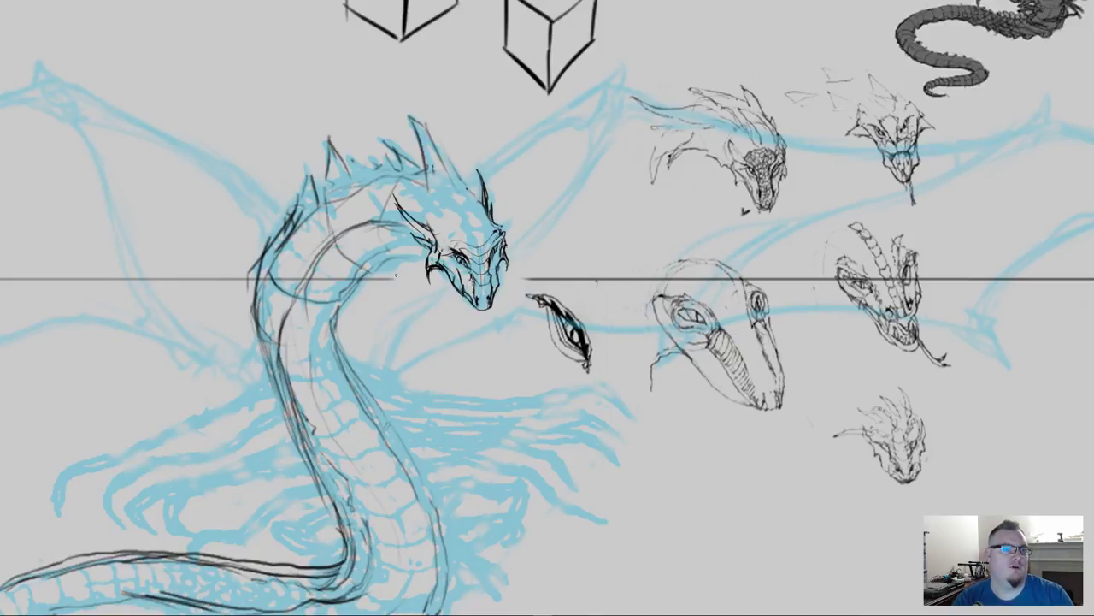
Step: Redraw the tall spike on the neck behind the dragon's head with darker lines
drag(395, 271, 472, 284)
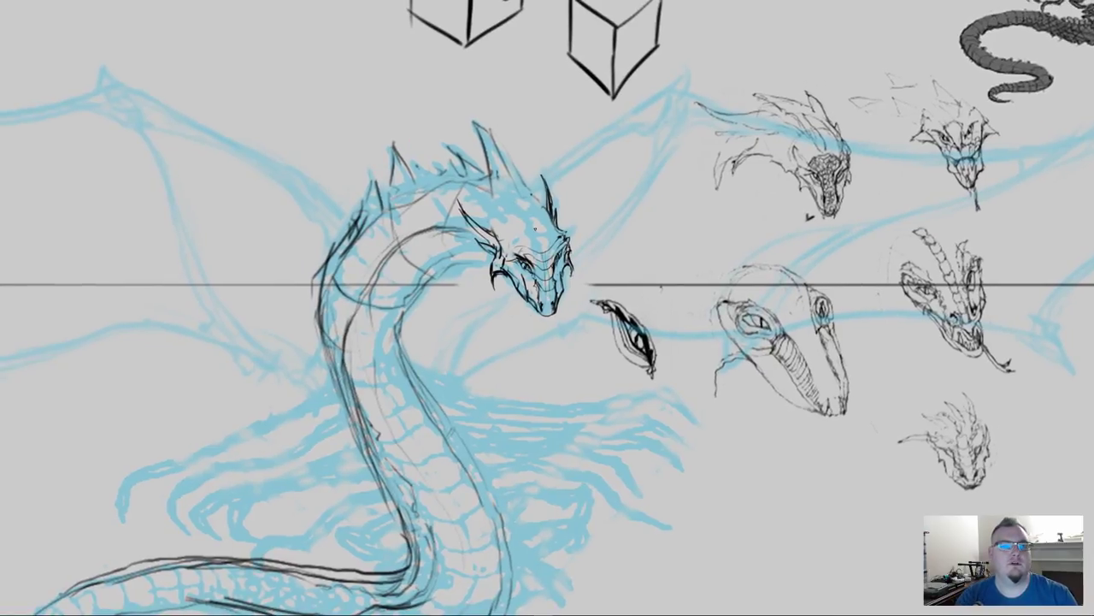
scroll(536, 230, down, 2)
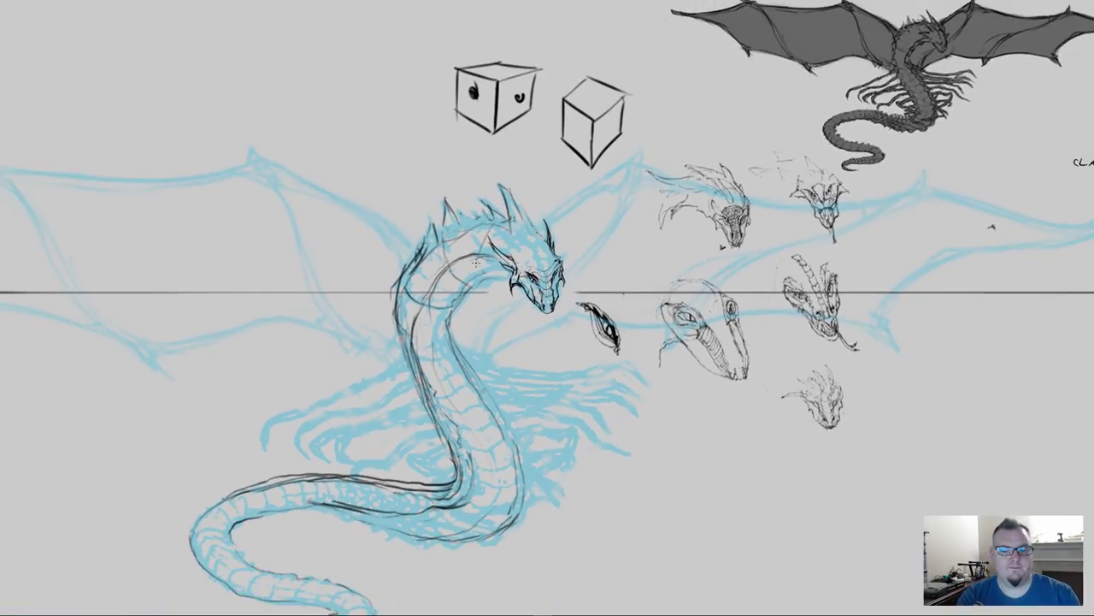
drag(514, 393, 511, 336)
drag(589, 325, 534, 494)
key(ctrl+z)
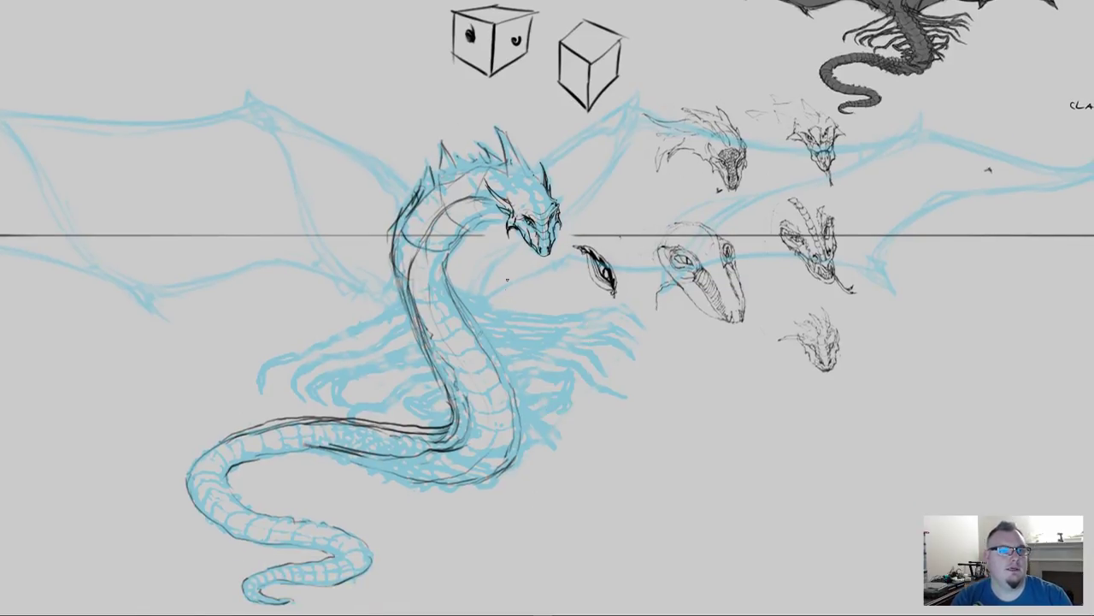
drag(513, 288, 567, 384)
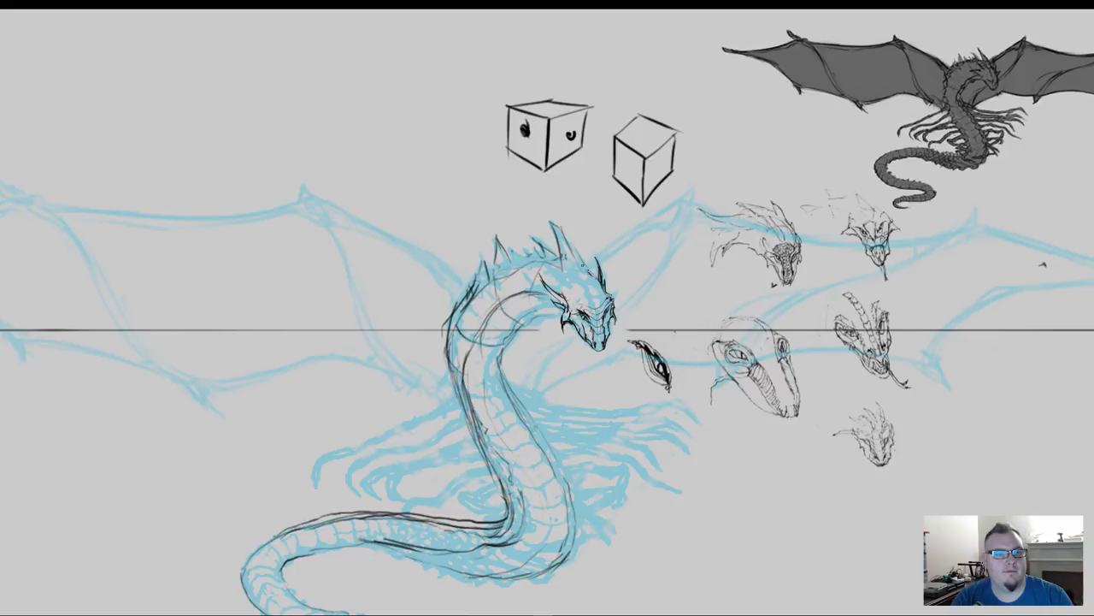
mouse_move(561, 238)
mouse_down()
mouse_move(589, 272)
mouse_move(563, 238)
mouse_move(563, 260)
mouse_up()
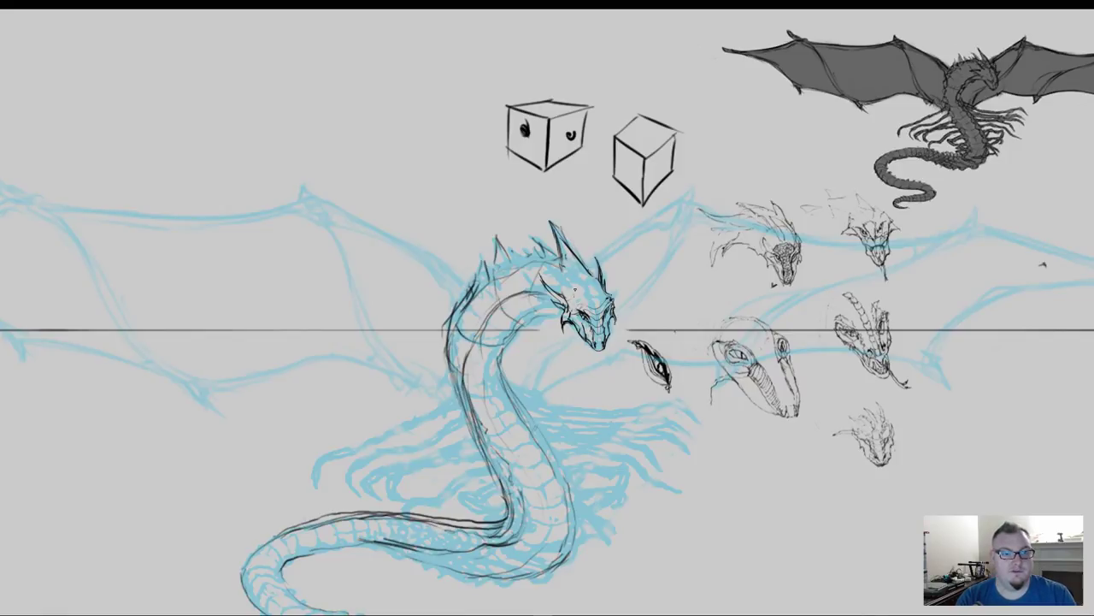
Step: Draw short curved horns on the crown above the near brow and along the far side of the head
drag(576, 293, 571, 295)
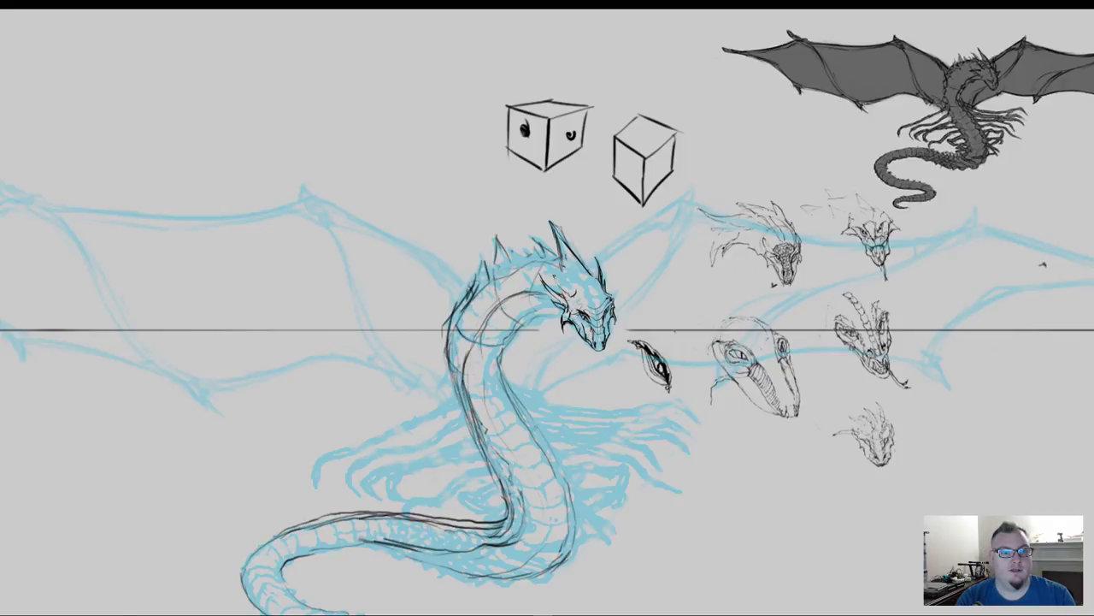
drag(557, 278, 572, 290)
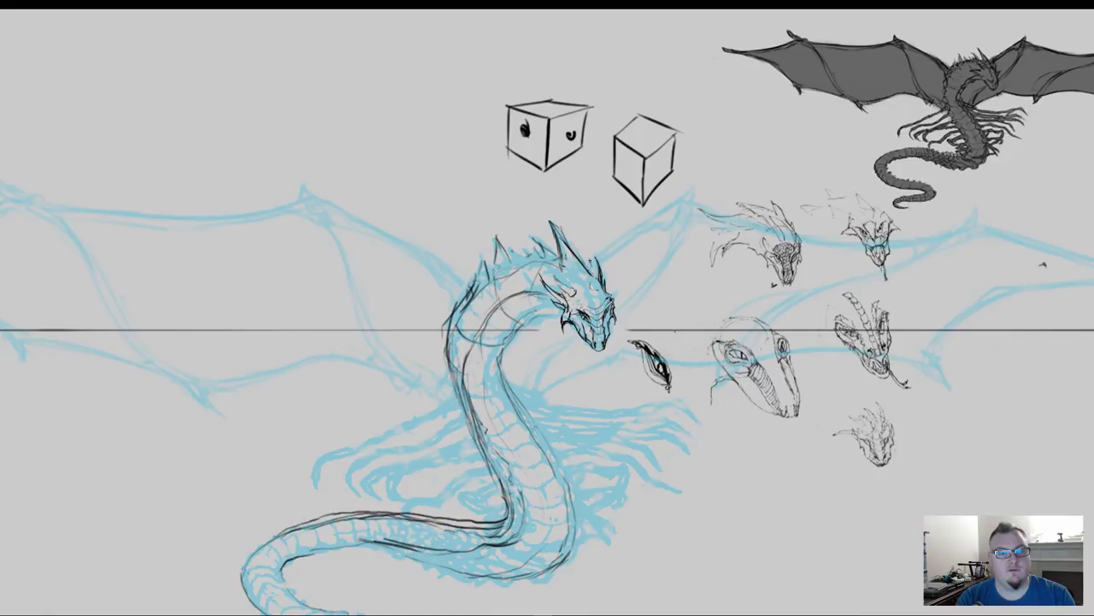
drag(589, 262, 596, 283)
drag(599, 274, 594, 288)
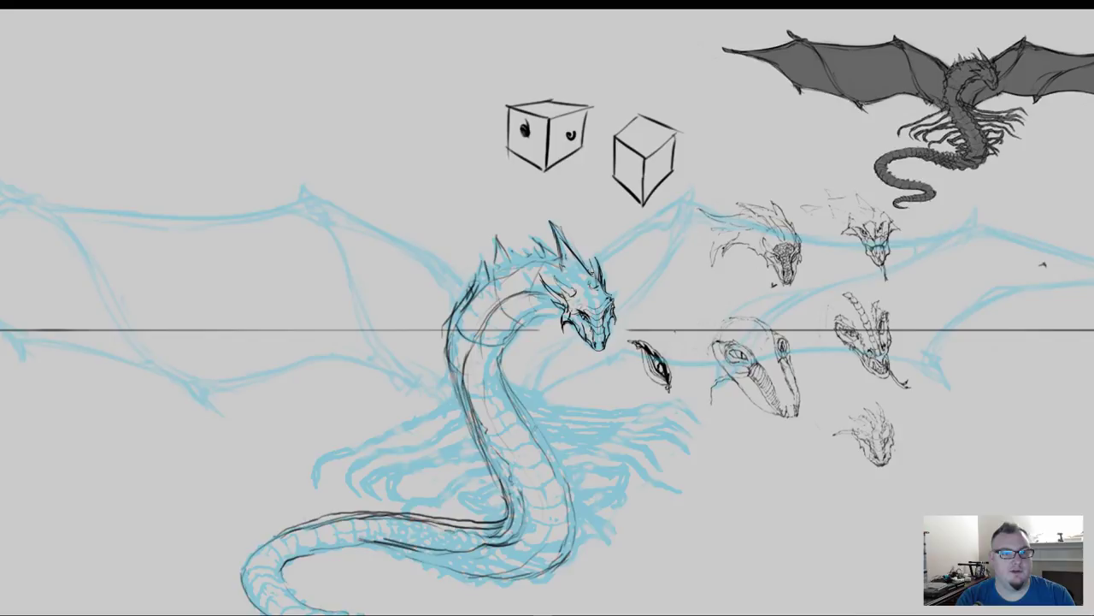
drag(590, 272, 593, 289)
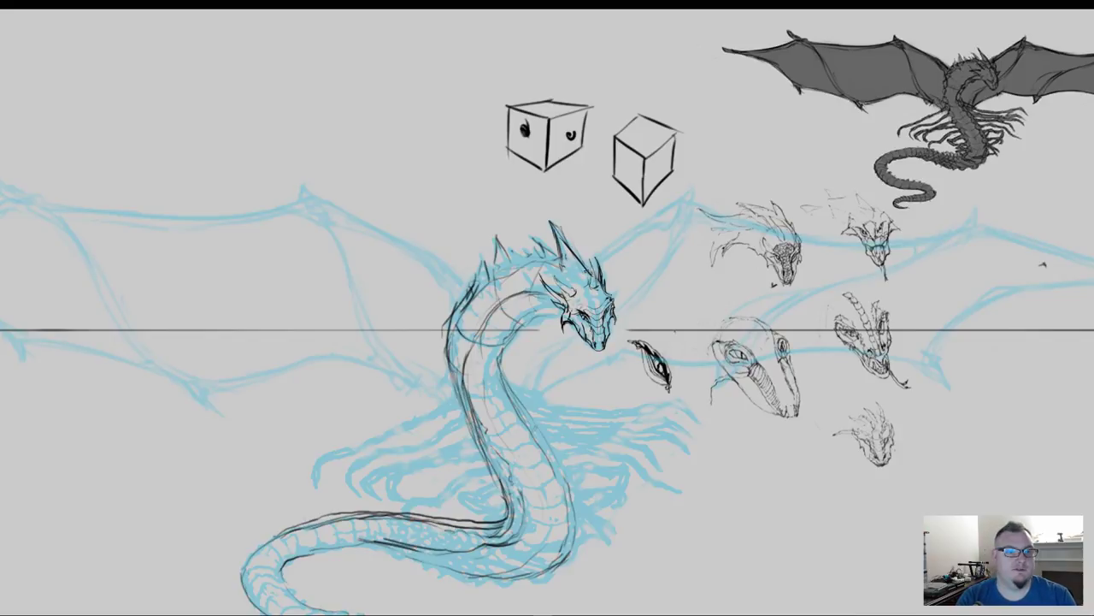
Step: Add small spikes and creases between the crown horns, behind the near brow and beside the far brow
drag(583, 274, 578, 281)
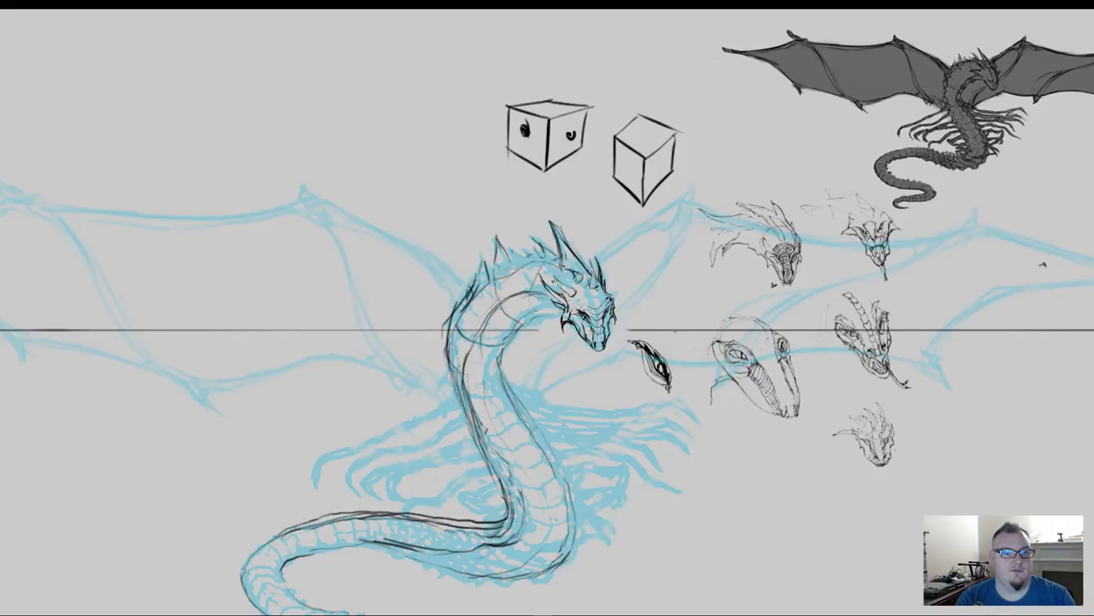
drag(553, 278, 569, 293)
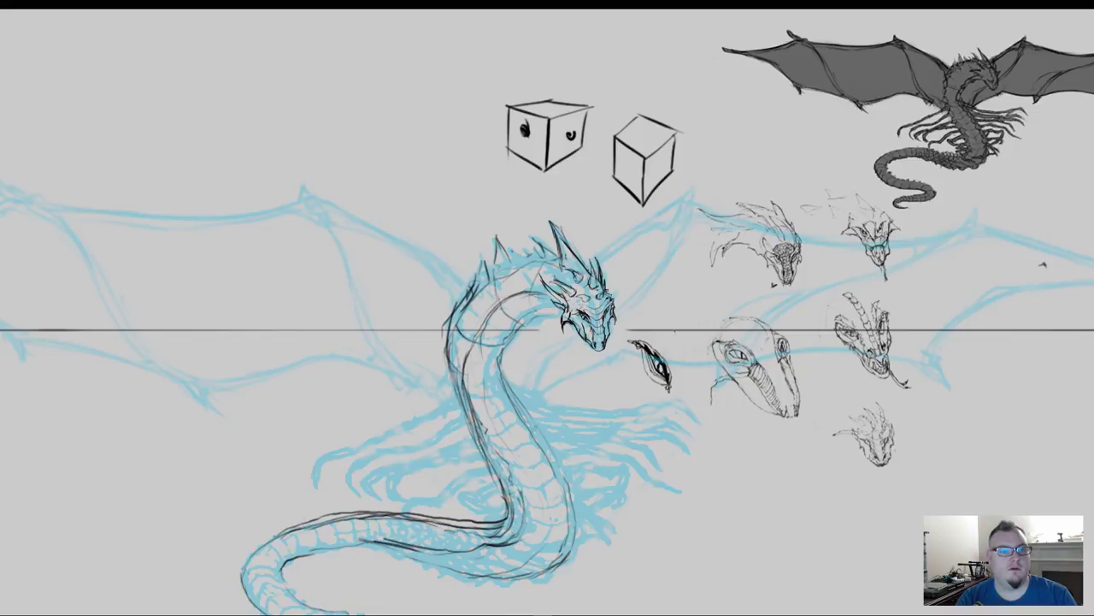
drag(610, 292, 602, 296)
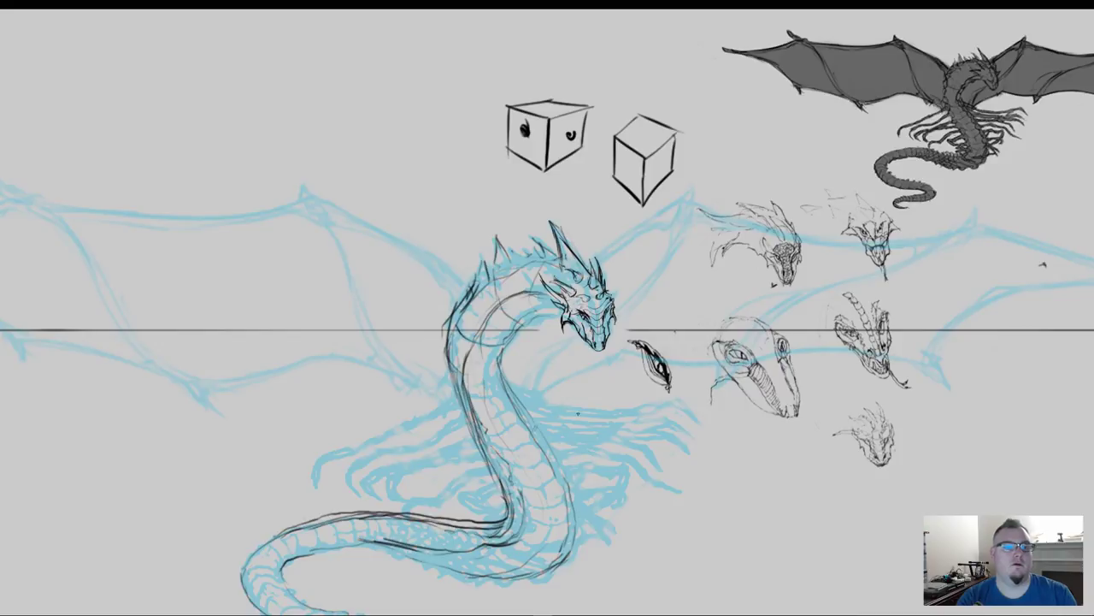
Step: Erase the old dark sketch lines and spikes from the upper neck curve, keeping the blue rough beneath
drag(587, 385, 596, 367)
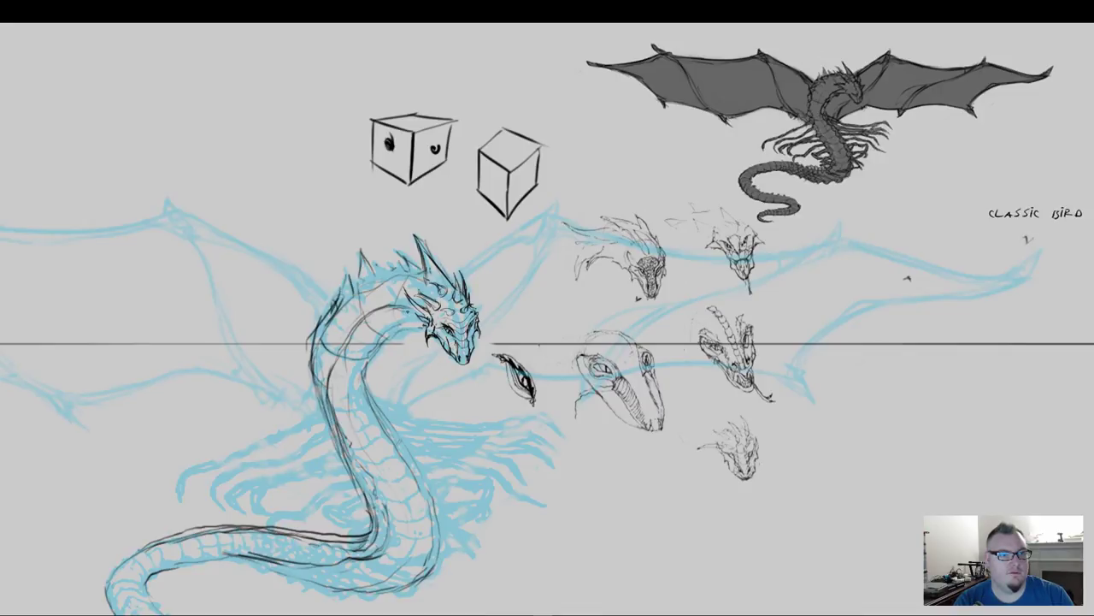
mouse_move(417, 315)
mouse_down()
mouse_move(382, 311)
mouse_move(347, 350)
mouse_up()
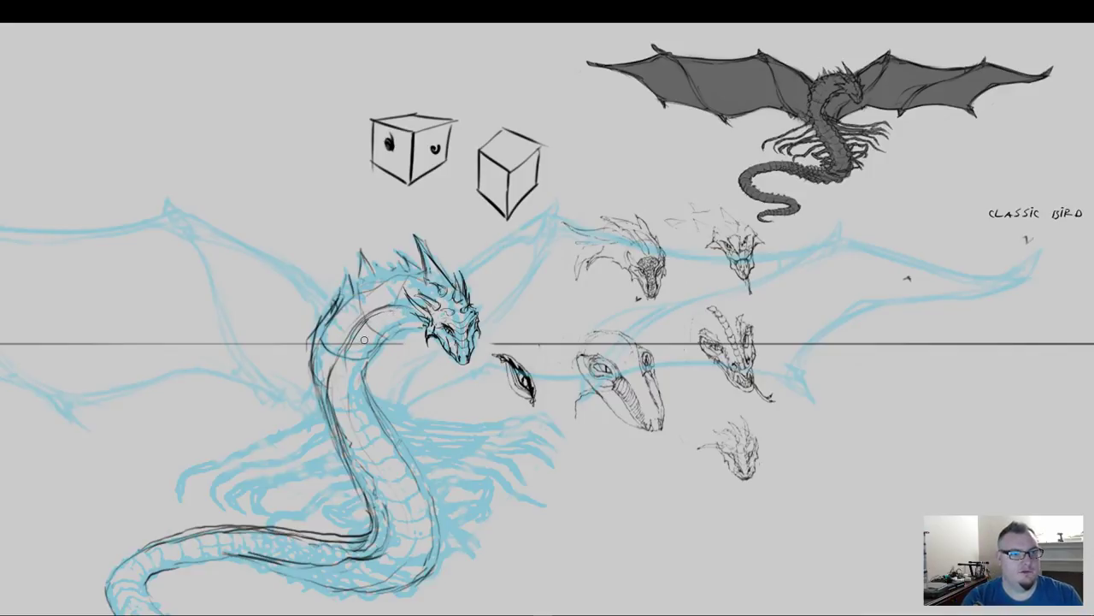
mouse_move(397, 307)
mouse_down()
mouse_move(368, 318)
mouse_move(360, 337)
mouse_move(385, 343)
mouse_up()
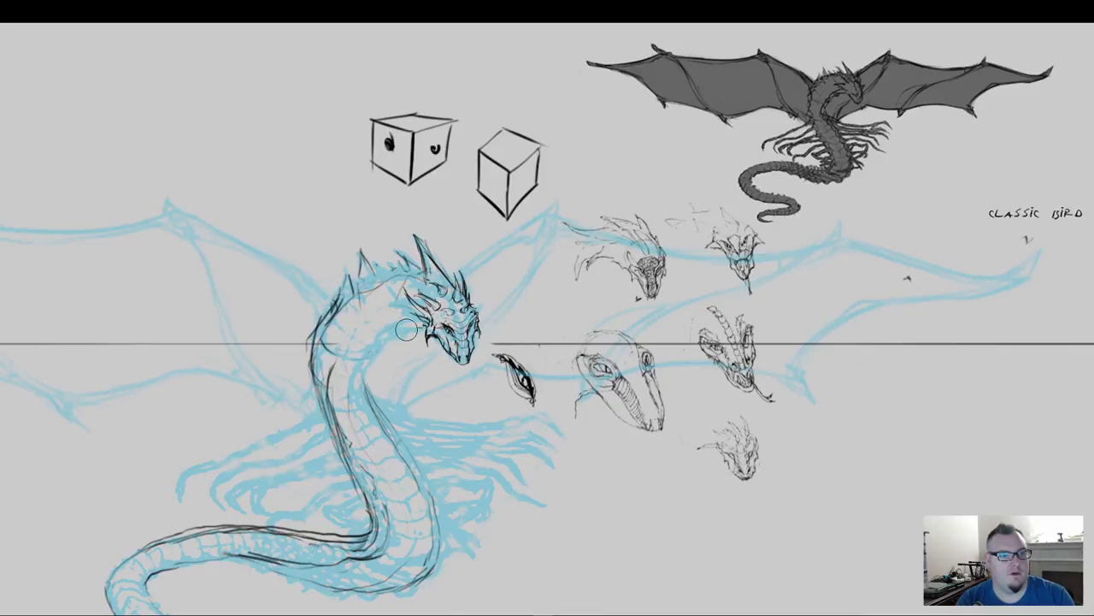
mouse_move(427, 266)
mouse_down()
mouse_move(432, 256)
mouse_move(444, 273)
mouse_move(410, 232)
mouse_up()
mouse_move(370, 286)
mouse_down()
mouse_move(331, 295)
mouse_move(316, 319)
mouse_move(312, 333)
mouse_move(334, 350)
mouse_move(310, 337)
mouse_move(322, 353)
mouse_move(371, 337)
mouse_up()
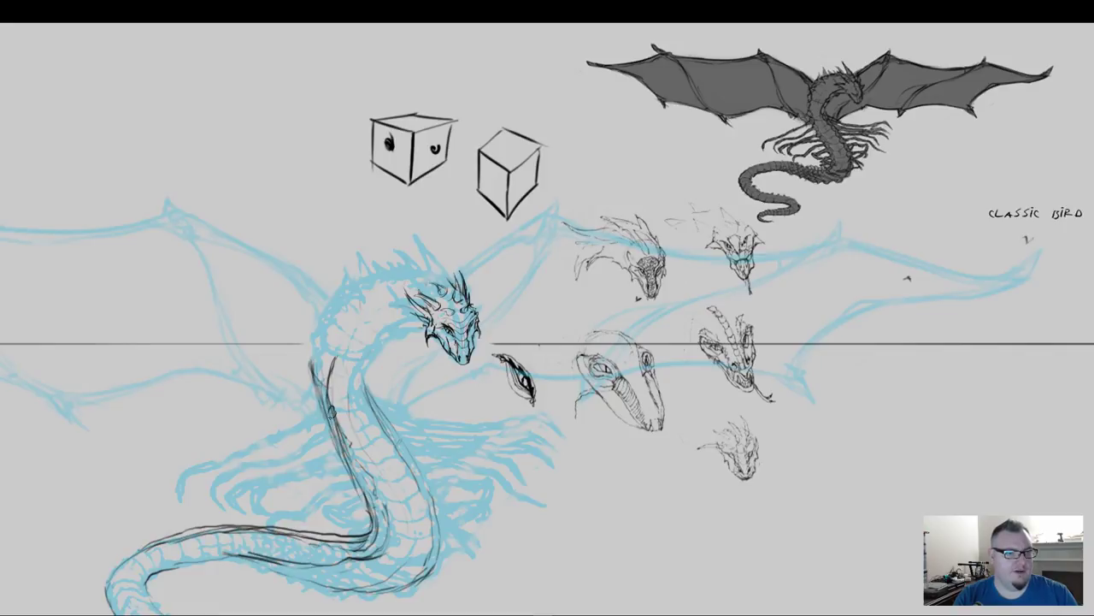
Step: Draw a row of small scale bumps along the middle of the neck and darken the neck's outer contour beside them
drag(337, 419, 349, 450)
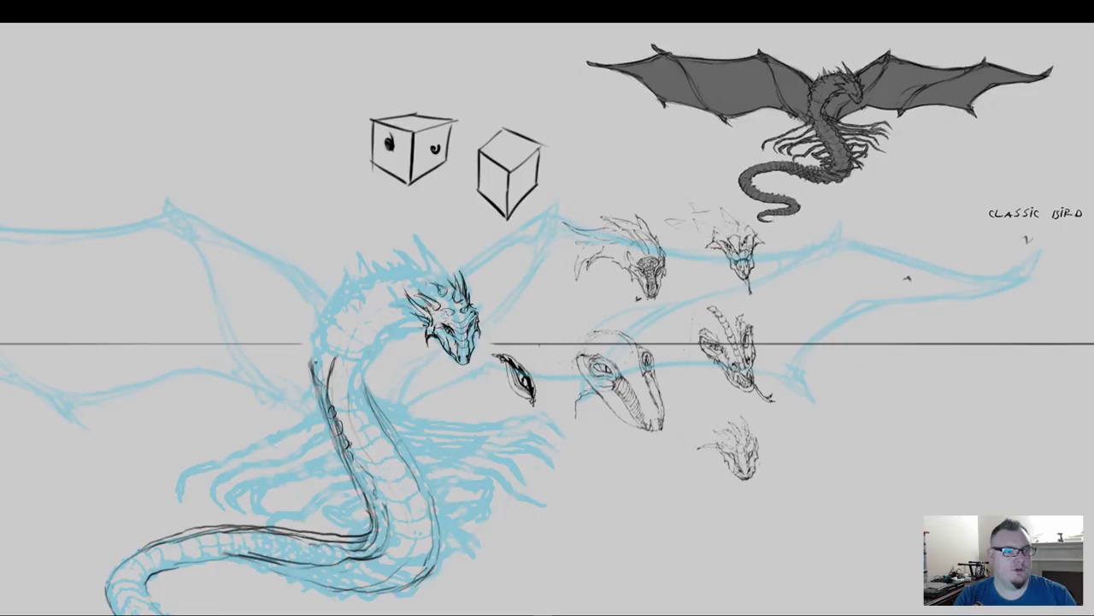
mouse_move(316, 351)
mouse_down()
mouse_move(320, 419)
mouse_move(347, 475)
mouse_up()
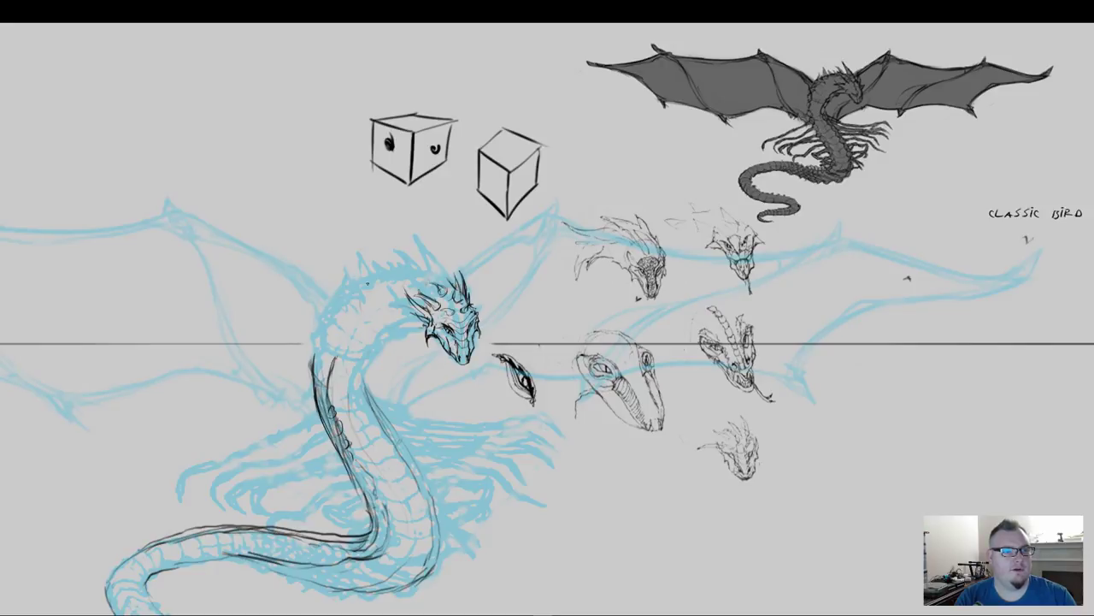
Step: Try out long contour lines along the outer and inner curves of the upper neck, from the head down to the body
mouse_move(388, 283)
mouse_down()
mouse_move(364, 284)
mouse_move(316, 360)
mouse_move(353, 299)
mouse_move(386, 278)
mouse_move(451, 287)
mouse_up()
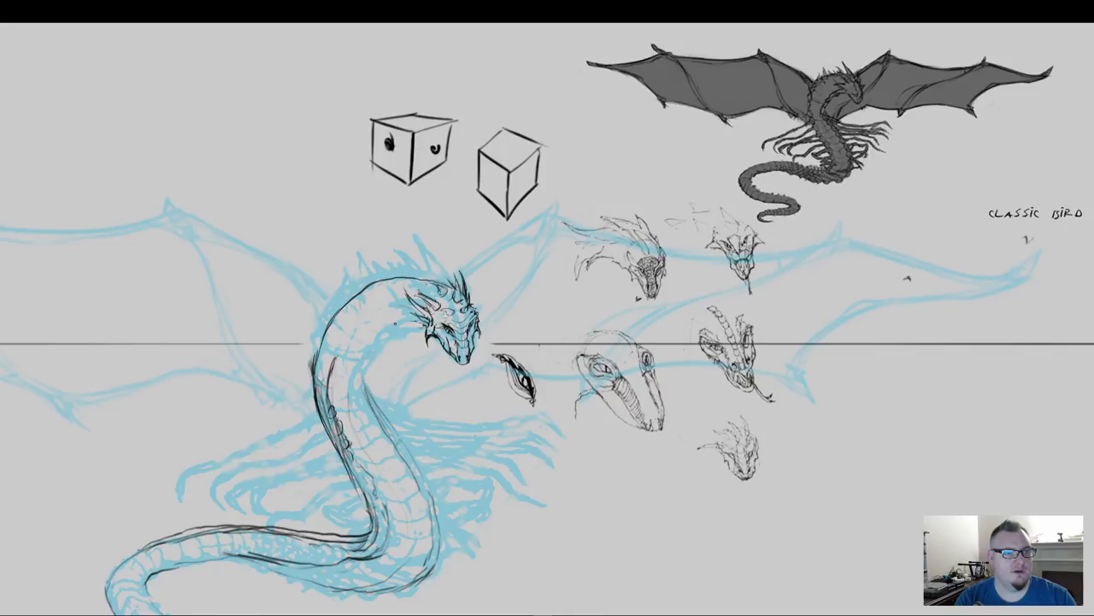
mouse_move(422, 323)
mouse_down()
mouse_move(400, 323)
mouse_move(358, 370)
mouse_up()
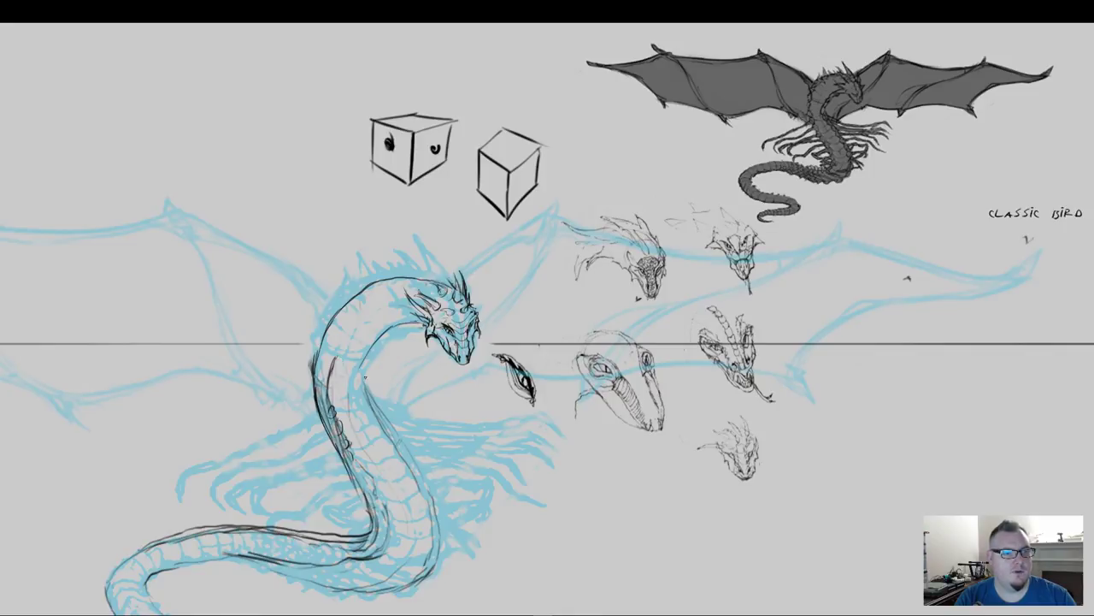
drag(384, 335, 363, 391)
drag(419, 319, 393, 321)
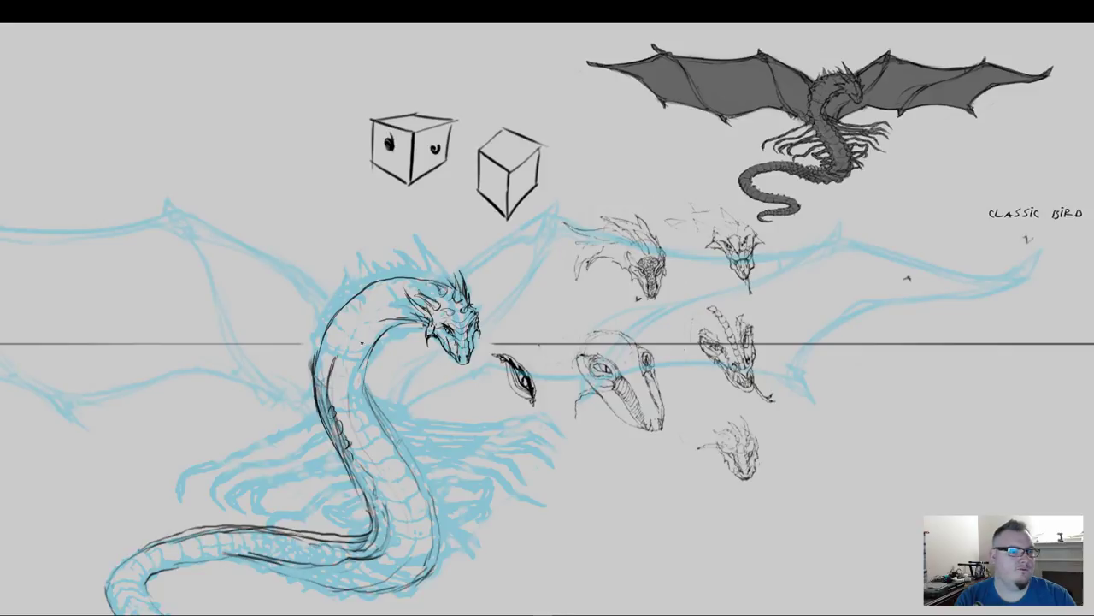
mouse_move(402, 310)
mouse_down()
mouse_move(366, 324)
mouse_move(335, 364)
mouse_move(371, 319)
mouse_move(418, 314)
mouse_up()
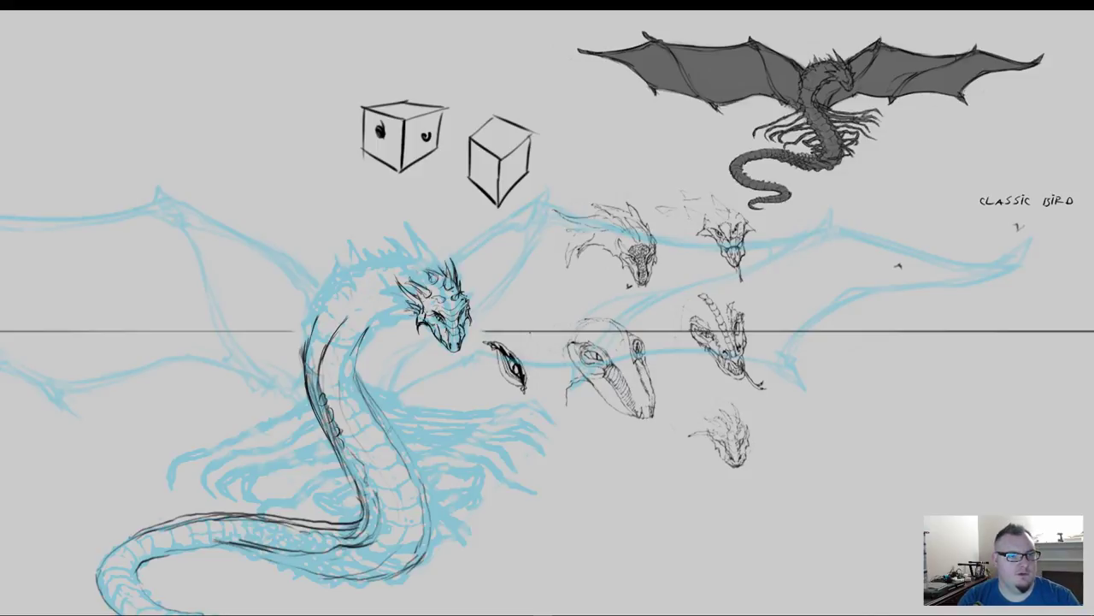
Step: Sketch creases behind the jaw and a doubled outer contour over the bend of the upper neck
mouse_move(414, 310)
mouse_down()
mouse_move(359, 317)
mouse_move(362, 306)
mouse_up()
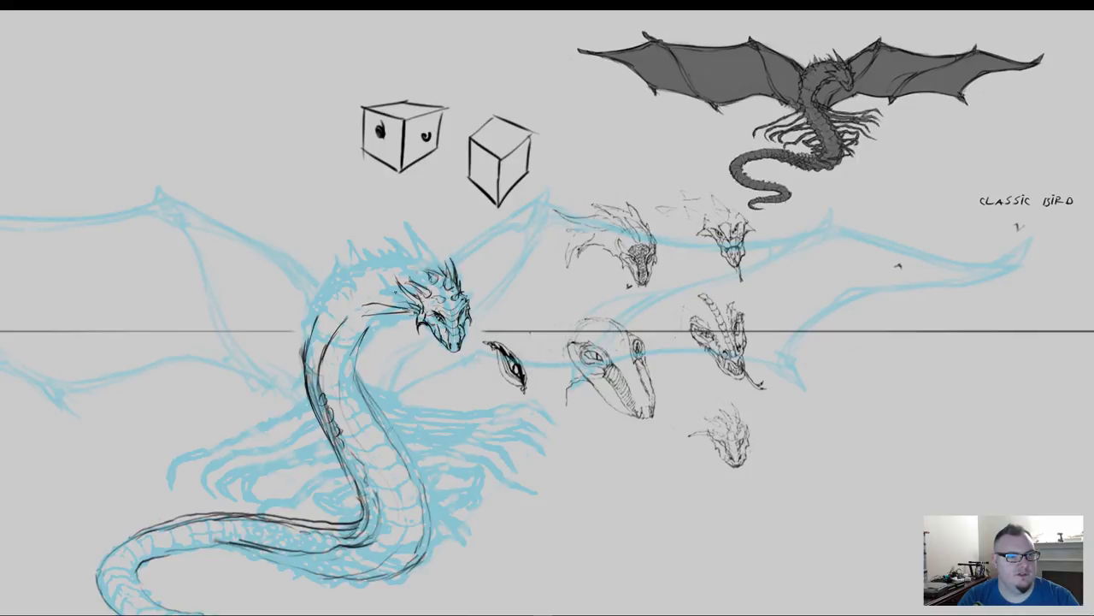
mouse_move(412, 301)
mouse_down()
mouse_move(356, 281)
mouse_move(359, 297)
mouse_move(376, 298)
mouse_move(363, 300)
mouse_move(374, 322)
mouse_move(365, 318)
mouse_move(384, 318)
mouse_up()
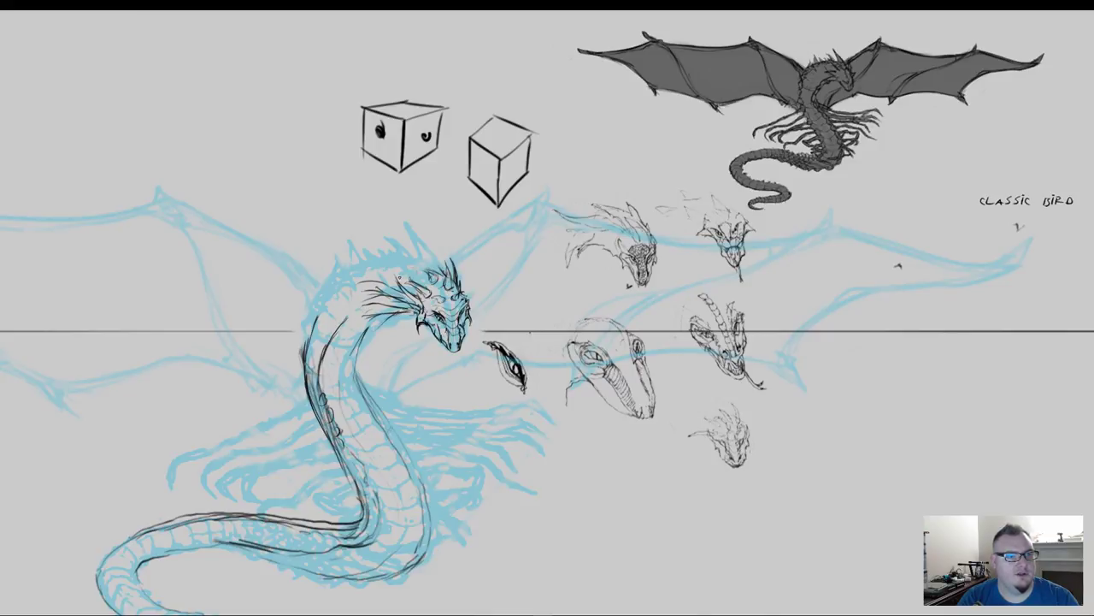
mouse_move(415, 278)
mouse_down()
mouse_move(361, 275)
mouse_move(381, 271)
mouse_move(359, 280)
mouse_move(340, 309)
mouse_up()
drag(369, 270, 331, 332)
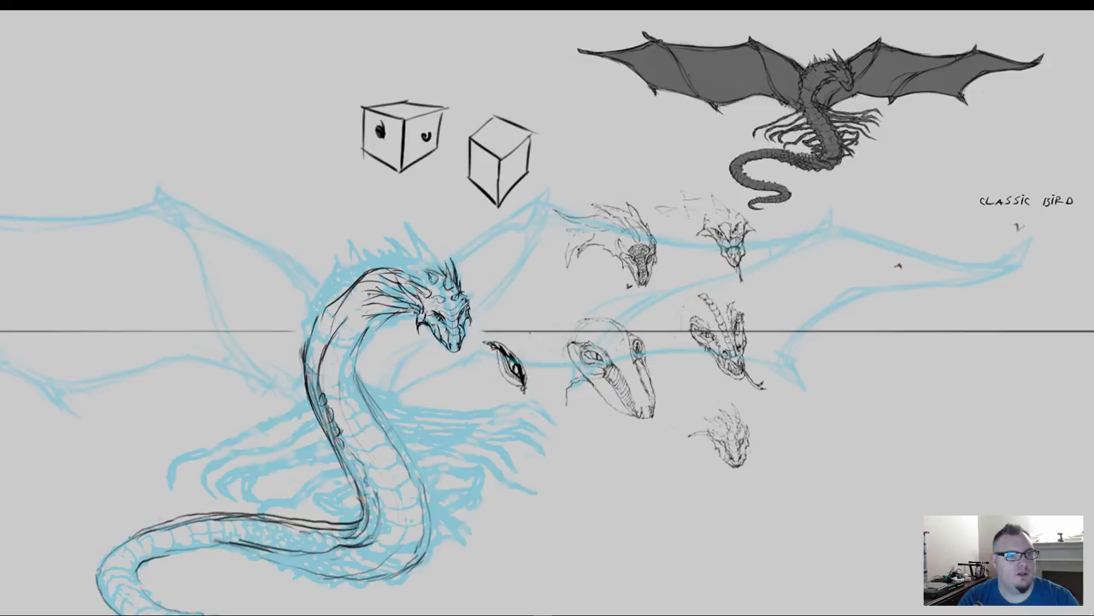
mouse_move(336, 325)
mouse_down()
mouse_move(403, 273)
mouse_move(362, 289)
mouse_up()
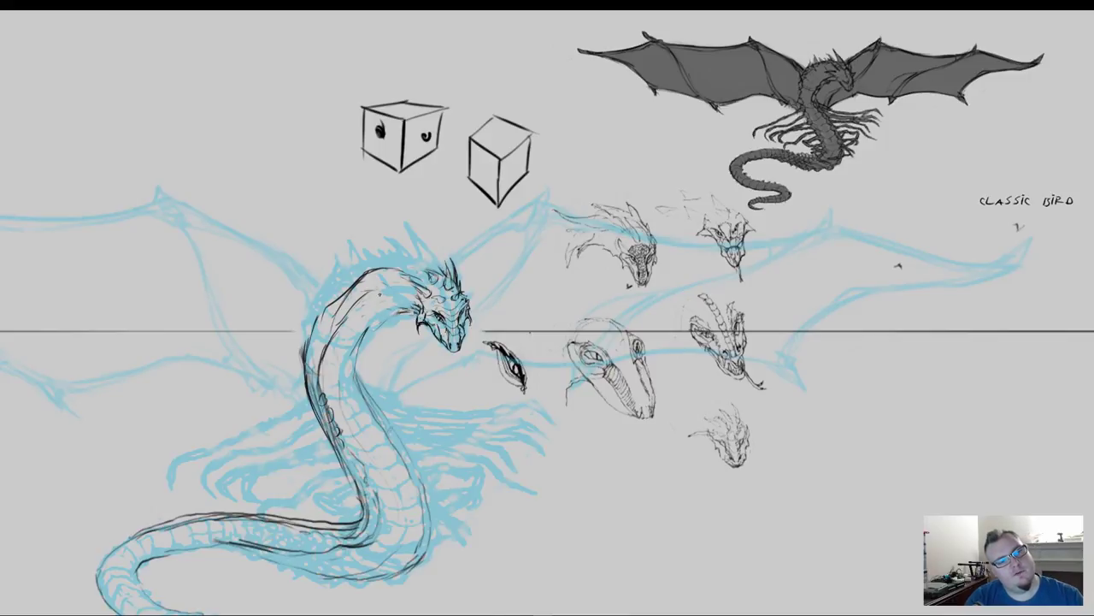
mouse_move(374, 296)
mouse_down()
mouse_move(405, 295)
mouse_move(360, 307)
mouse_move(335, 341)
mouse_up()
drag(362, 310, 336, 335)
Step: Draw sweeping creases behind the cheek and small jagged scales along the throat and inner neck curve
drag(385, 301, 420, 299)
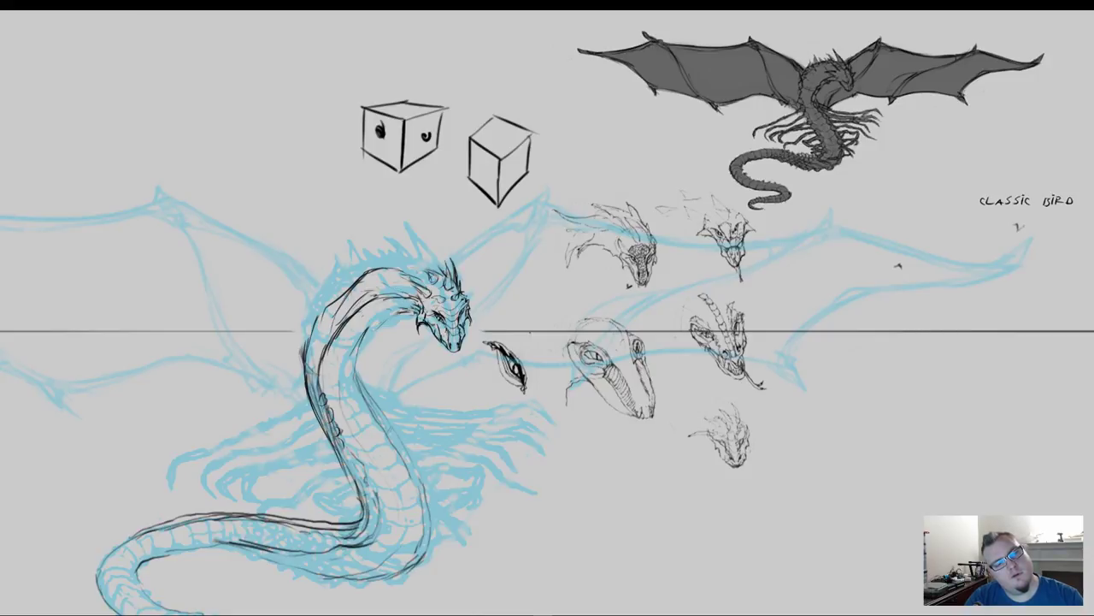
mouse_move(386, 290)
mouse_down()
mouse_move(415, 286)
mouse_move(392, 318)
mouse_up()
mouse_move(416, 306)
mouse_down()
mouse_move(367, 329)
mouse_move(384, 327)
mouse_up()
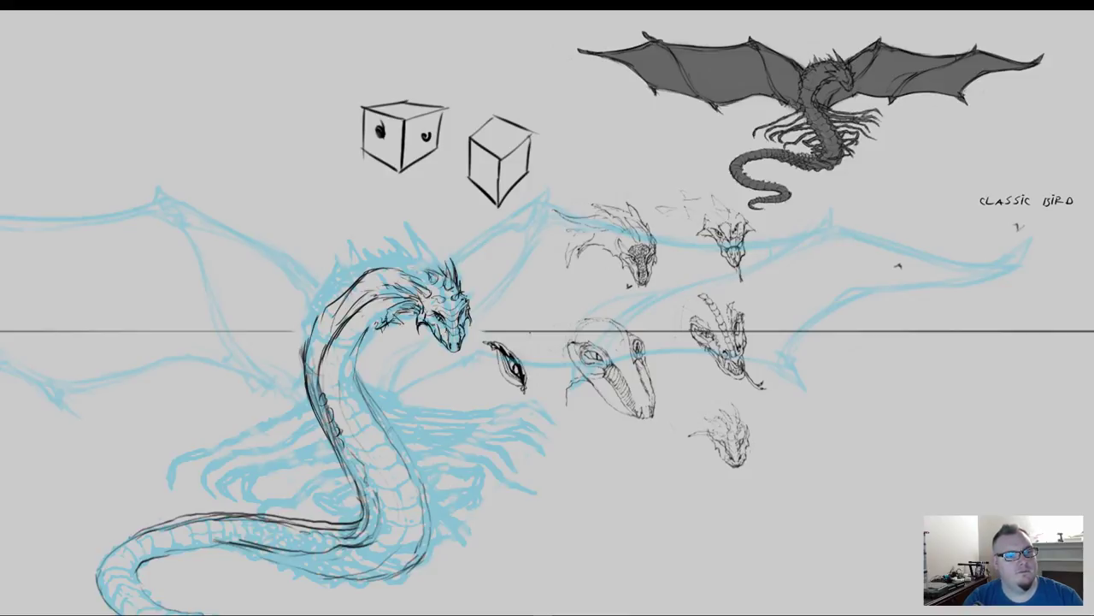
drag(383, 312, 377, 317)
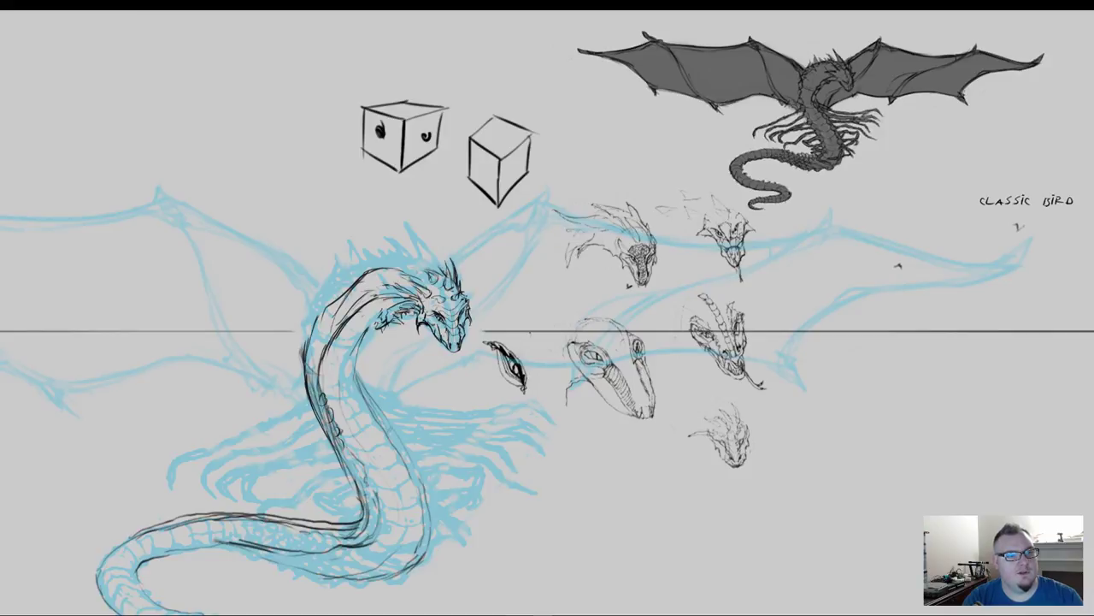
drag(401, 308, 389, 312)
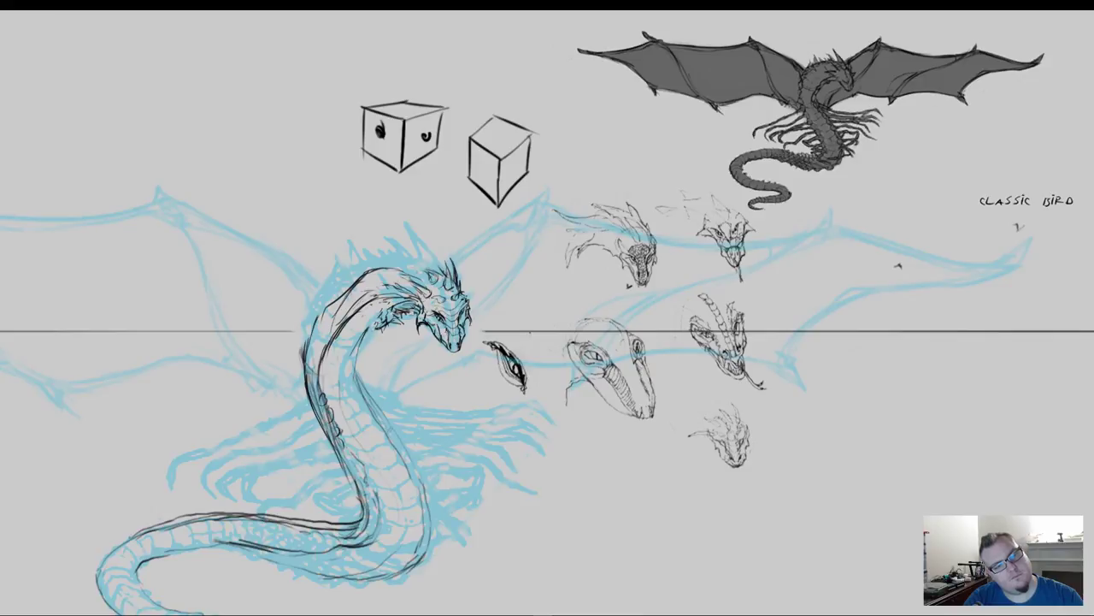
drag(379, 328, 364, 347)
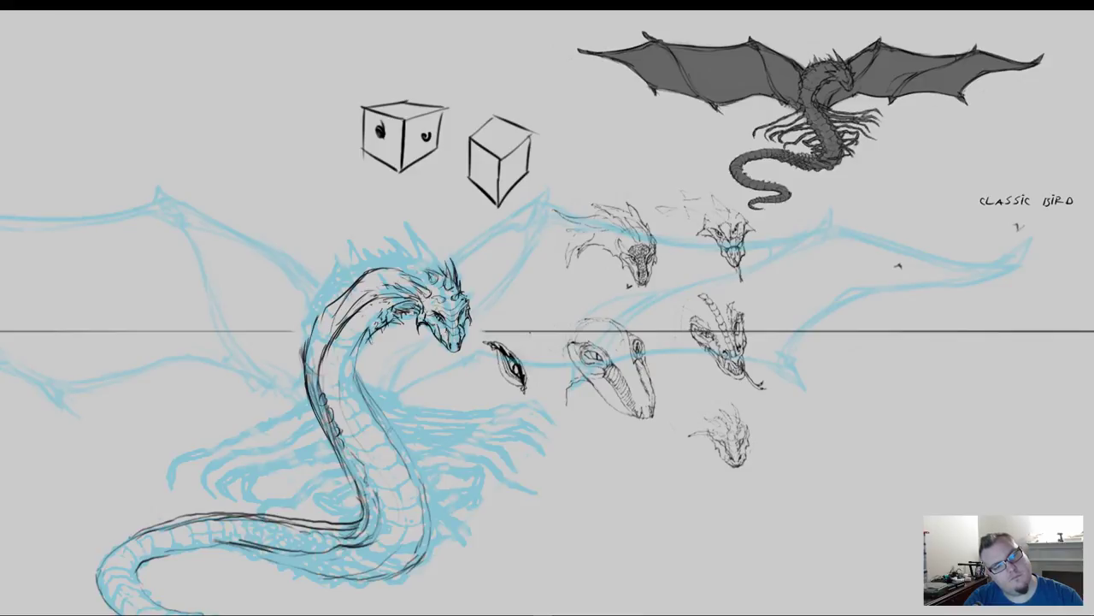
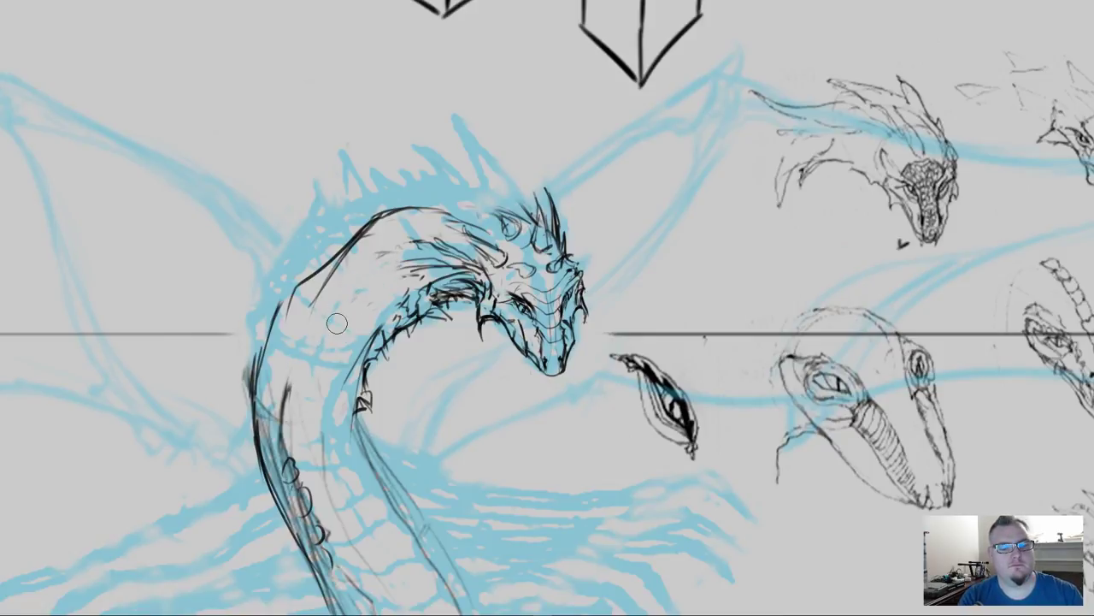
Step: Set the brush smoothing to 20%
key(f)
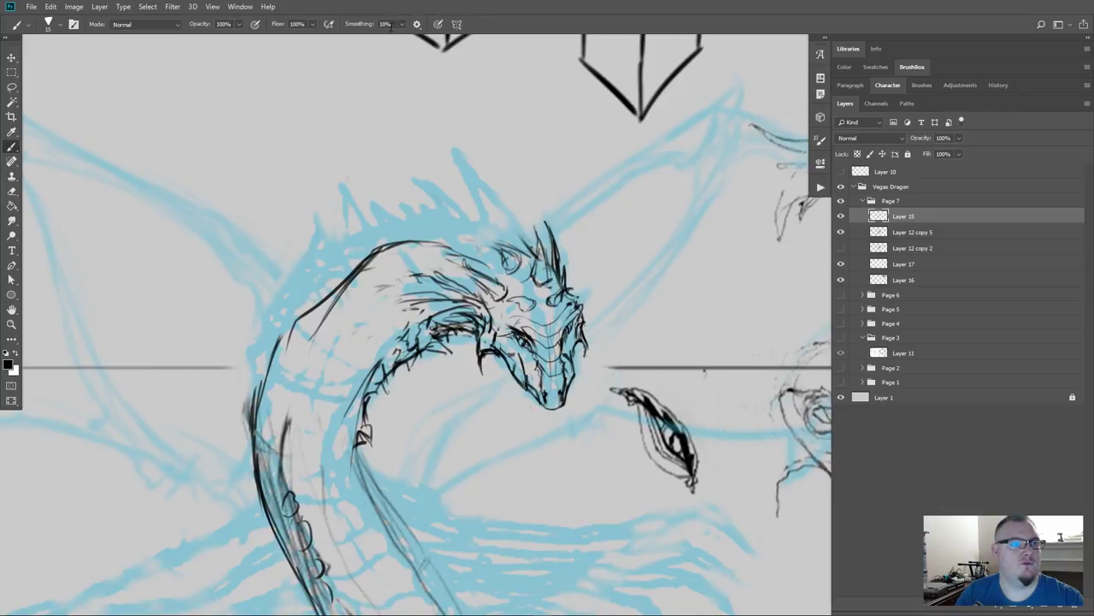
click(346, 28)
key(Escape)
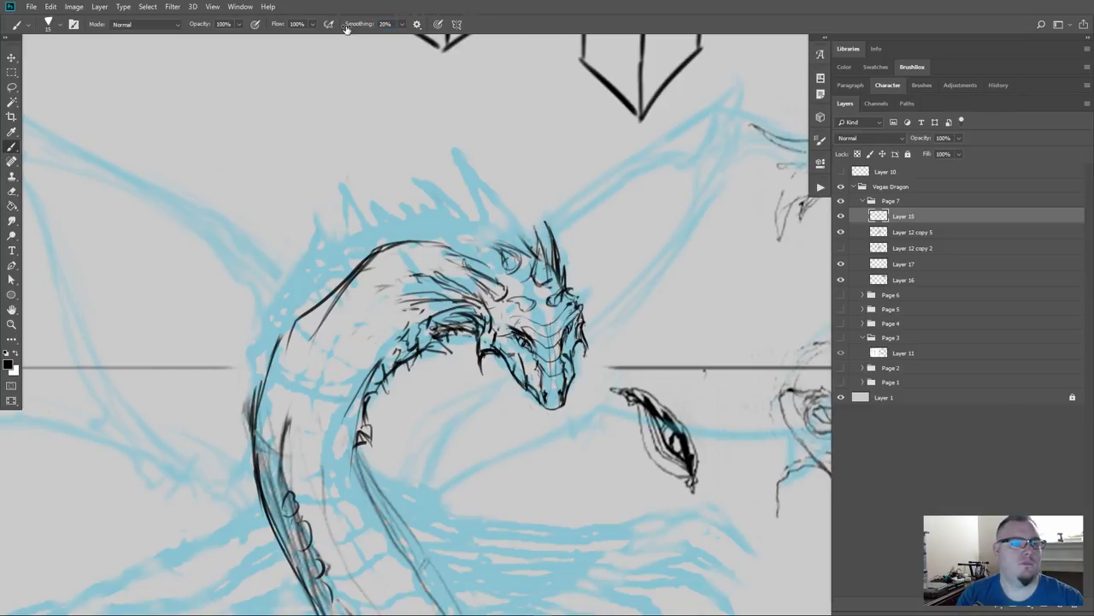
key(f)
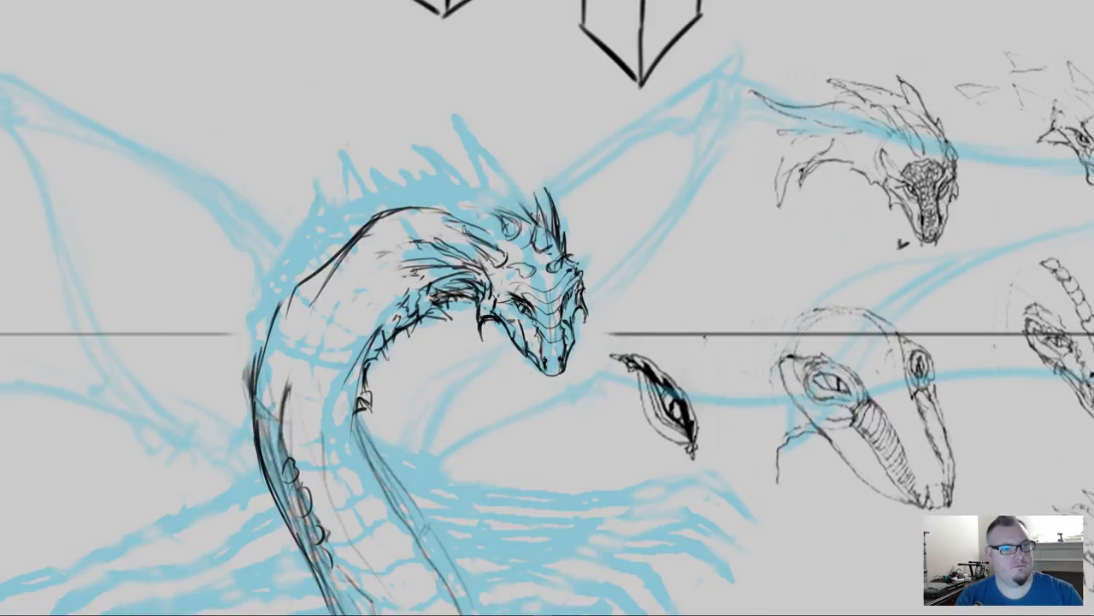
Step: Extend the creases behind the cheek into long, pointed frill strands reaching back over the neck
mouse_move(417, 268)
mouse_down()
mouse_move(381, 283)
mouse_move(418, 259)
mouse_move(420, 278)
mouse_move(452, 270)
mouse_move(436, 272)
mouse_move(437, 261)
mouse_move(375, 290)
mouse_move(464, 272)
mouse_move(410, 247)
mouse_move(381, 252)
mouse_up()
drag(386, 252, 418, 258)
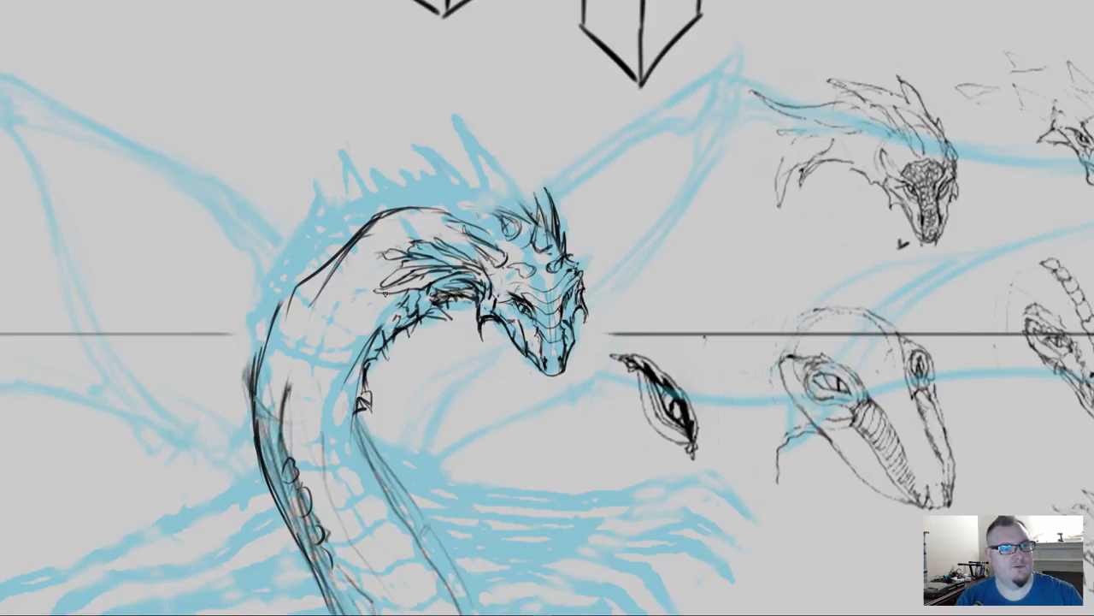
mouse_move(423, 292)
mouse_down()
mouse_move(384, 303)
mouse_move(371, 321)
mouse_move(453, 286)
mouse_up()
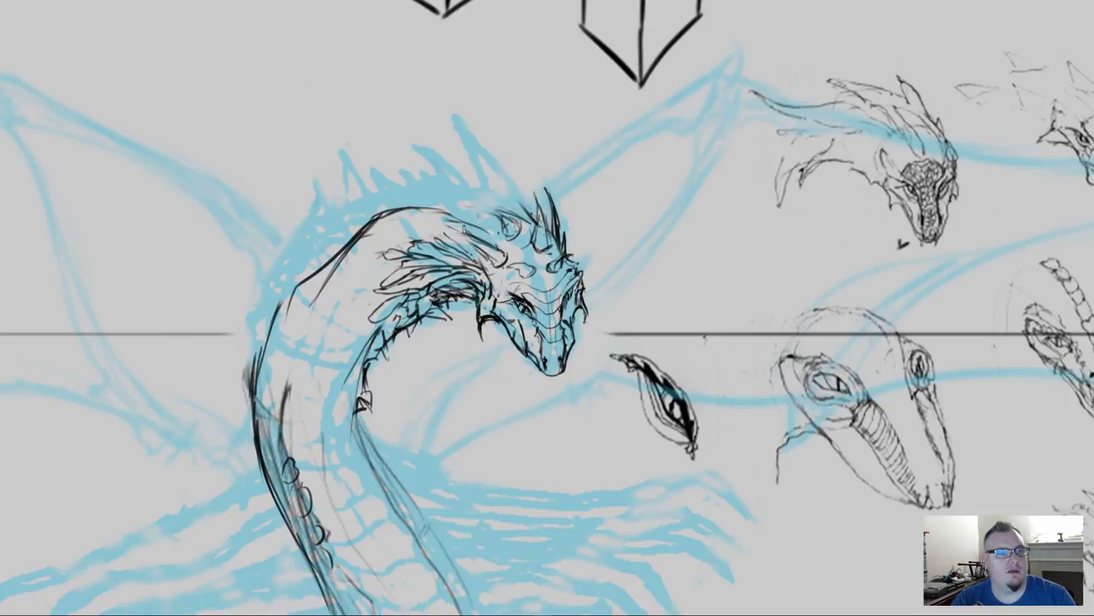
Step: Erase the dark contours, throat spikes and scale bumps of the upper neck and the horn above the near brow, keeping the frill
mouse_move(497, 216)
mouse_down()
mouse_move(419, 202)
mouse_move(383, 212)
mouse_move(391, 207)
mouse_move(308, 288)
mouse_move(329, 268)
mouse_move(297, 311)
mouse_move(342, 256)
mouse_move(246, 400)
mouse_move(252, 368)
mouse_move(295, 366)
mouse_move(284, 392)
mouse_move(306, 388)
mouse_move(289, 383)
mouse_move(290, 424)
mouse_move(297, 506)
mouse_move(322, 571)
mouse_move(275, 419)
mouse_move(277, 480)
mouse_move(266, 445)
mouse_move(301, 415)
mouse_move(333, 440)
mouse_move(357, 408)
mouse_move(361, 350)
mouse_move(384, 362)
mouse_move(407, 335)
mouse_move(456, 321)
mouse_move(392, 324)
mouse_move(325, 418)
mouse_move(326, 477)
mouse_move(361, 545)
mouse_up()
key(b)
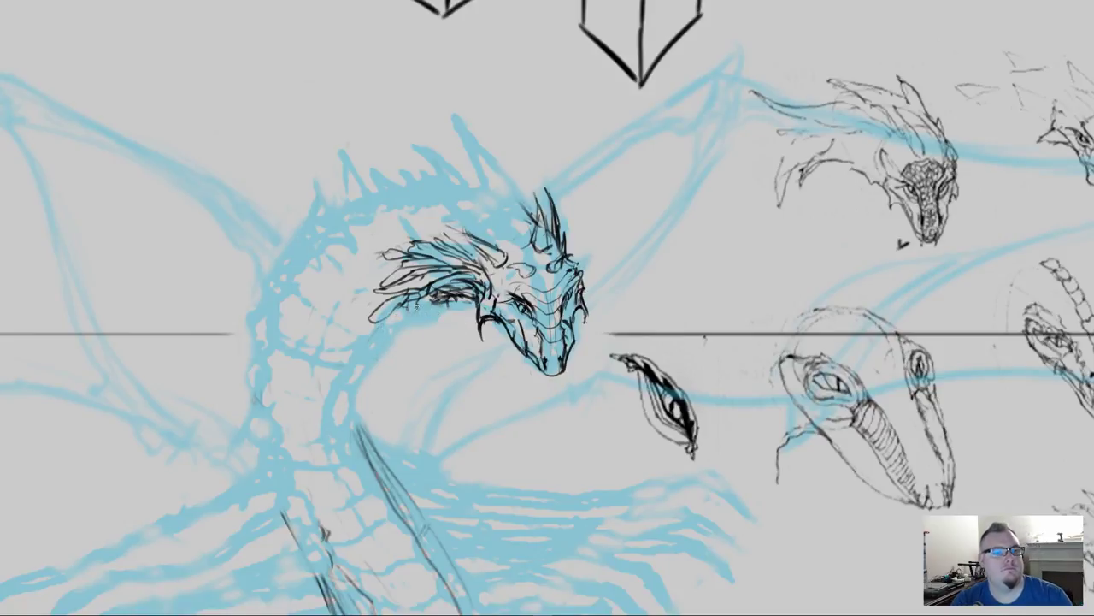
Step: Draw a jagged fringe of small pointed scales around the frill's back edge, from the throat up to the top of the neck
mouse_move(440, 299)
mouse_down()
mouse_move(410, 314)
mouse_move(446, 279)
mouse_move(391, 320)
mouse_move(413, 311)
mouse_move(365, 346)
mouse_up()
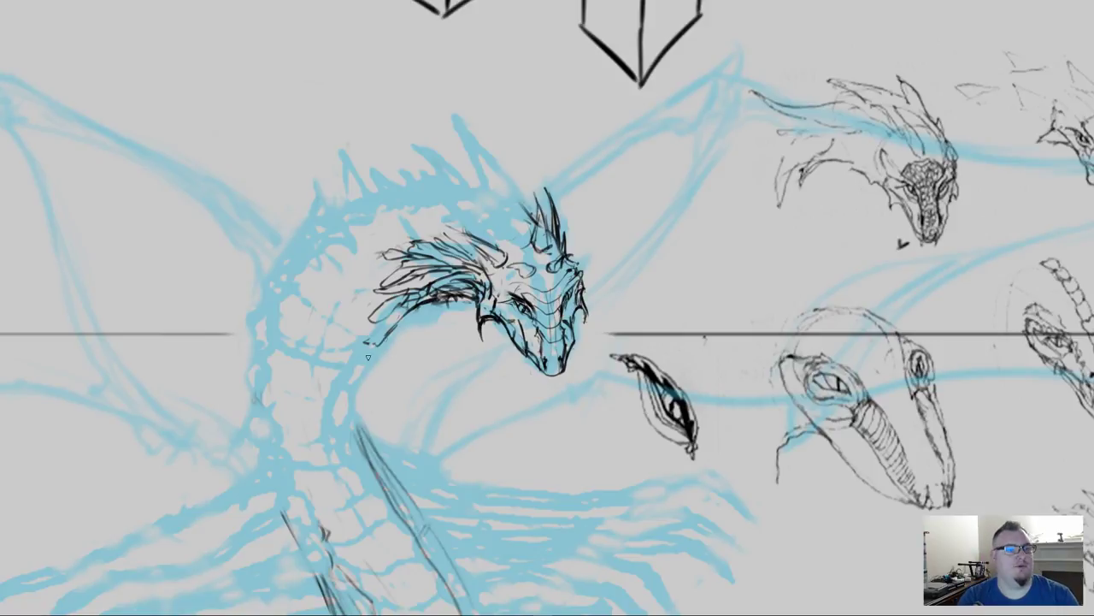
mouse_move(385, 337)
mouse_down()
mouse_move(384, 376)
mouse_move(361, 334)
mouse_move(349, 362)
mouse_move(357, 324)
mouse_up()
mouse_move(345, 323)
mouse_down()
mouse_move(331, 338)
mouse_move(370, 306)
mouse_move(339, 313)
mouse_move(365, 319)
mouse_move(358, 331)
mouse_move(369, 319)
mouse_move(338, 297)
mouse_move(360, 303)
mouse_move(337, 277)
mouse_move(352, 277)
mouse_move(357, 288)
mouse_move(344, 289)
mouse_up()
mouse_move(349, 282)
mouse_down()
mouse_move(333, 278)
mouse_move(354, 282)
mouse_move(350, 251)
mouse_move(393, 269)
mouse_move(367, 288)
mouse_move(368, 344)
mouse_move(359, 338)
mouse_move(389, 343)
mouse_move(390, 329)
mouse_move(404, 340)
mouse_move(403, 320)
mouse_up()
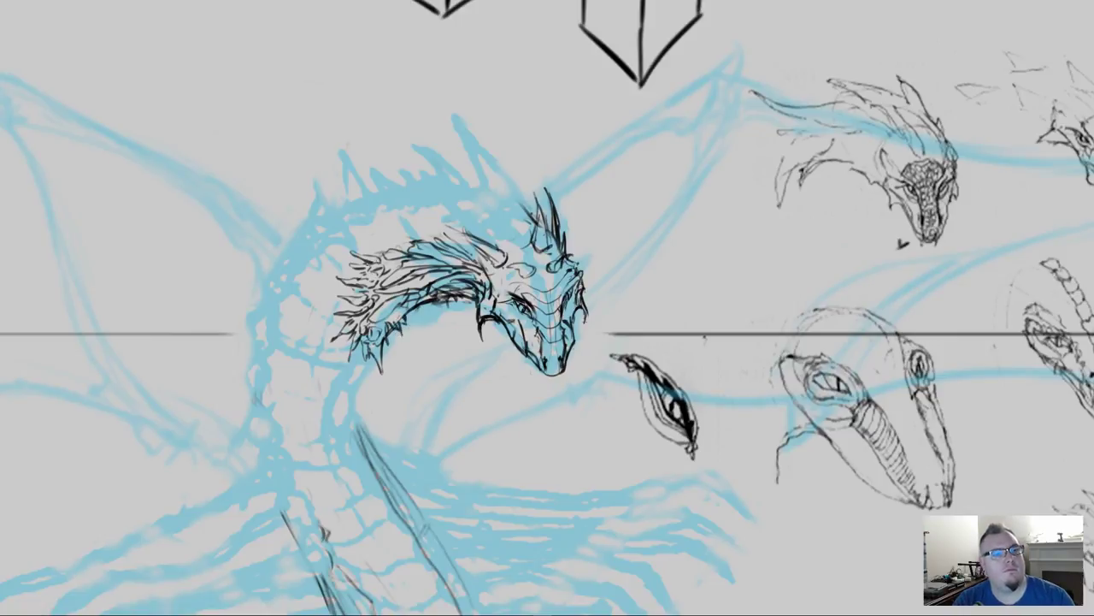
mouse_move(357, 227)
mouse_down()
mouse_move(389, 244)
mouse_move(382, 252)
mouse_move(394, 245)
mouse_move(381, 235)
mouse_move(402, 241)
mouse_move(408, 219)
mouse_move(398, 245)
mouse_move(410, 231)
mouse_move(448, 233)
mouse_move(438, 226)
mouse_up()
drag(423, 240, 436, 230)
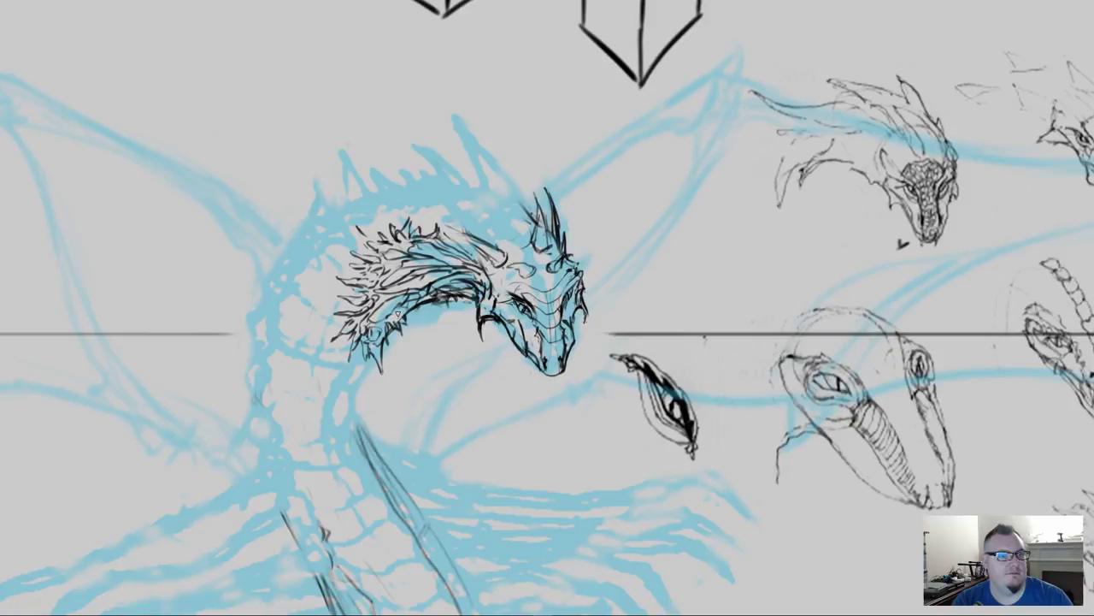
drag(401, 313, 376, 326)
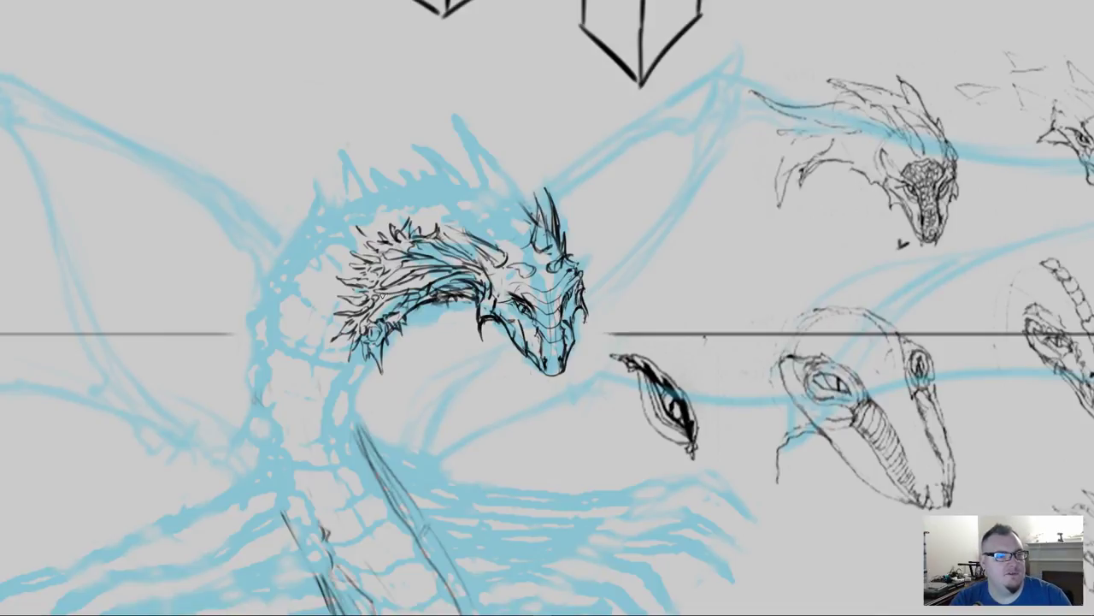
Step: Add short rib lines across the frill strands and darken the long spike behind the near brow and the far horns
mouse_move(405, 288)
mouse_down()
mouse_move(398, 299)
mouse_move(426, 288)
mouse_up()
mouse_move(433, 271)
mouse_down()
mouse_move(426, 279)
mouse_move(442, 276)
mouse_move(388, 278)
mouse_move(436, 266)
mouse_move(423, 245)
mouse_up()
mouse_move(445, 237)
mouse_down()
mouse_move(436, 244)
mouse_move(468, 272)
mouse_move(449, 238)
mouse_up()
mouse_move(465, 229)
mouse_down()
mouse_move(451, 246)
mouse_move(516, 253)
mouse_up()
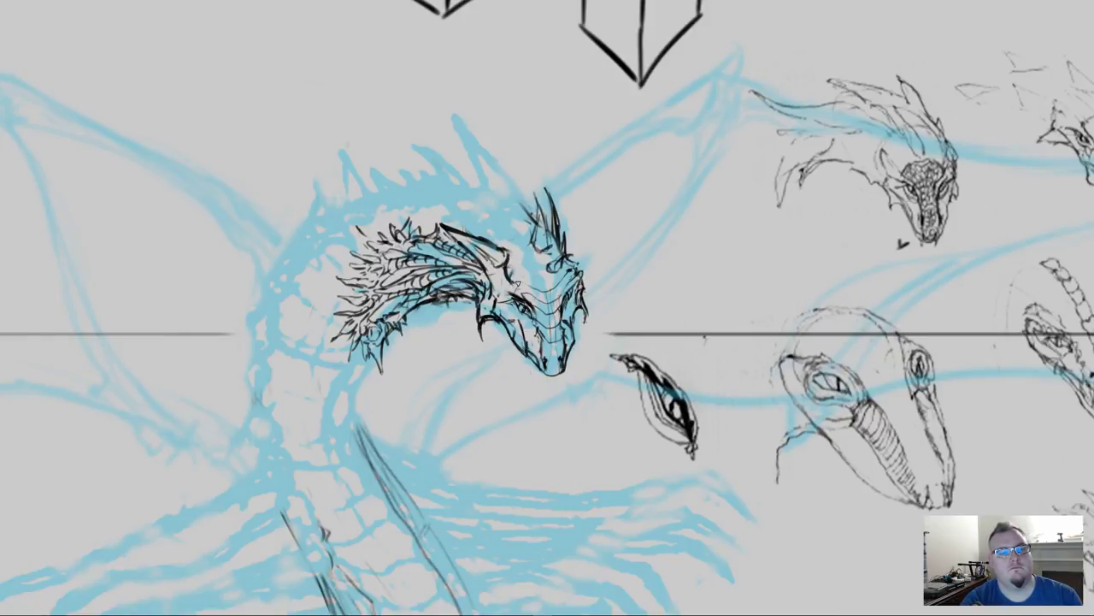
drag(535, 250, 550, 267)
mouse_move(538, 215)
mouse_down()
mouse_move(535, 194)
mouse_move(547, 239)
mouse_up()
Step: Try darker shading strokes behind the near brow and beside the eye, and undo them
mouse_move(480, 263)
mouse_down()
mouse_move(498, 269)
mouse_move(469, 266)
mouse_move(483, 282)
mouse_move(449, 286)
mouse_up()
mouse_move(498, 286)
mouse_down()
mouse_move(446, 280)
mouse_move(489, 301)
mouse_up()
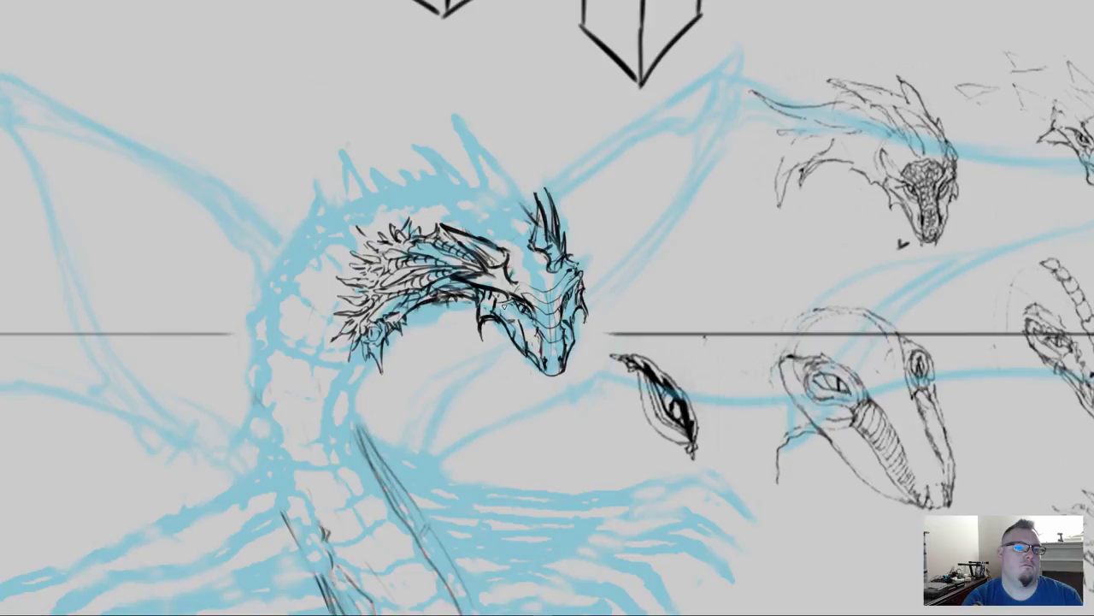
key(ctrl+z)
key(ctrl+z)
key(ctrl+z)
key(ctrl+z)
key(ctrl+z)
key(ctrl+z)
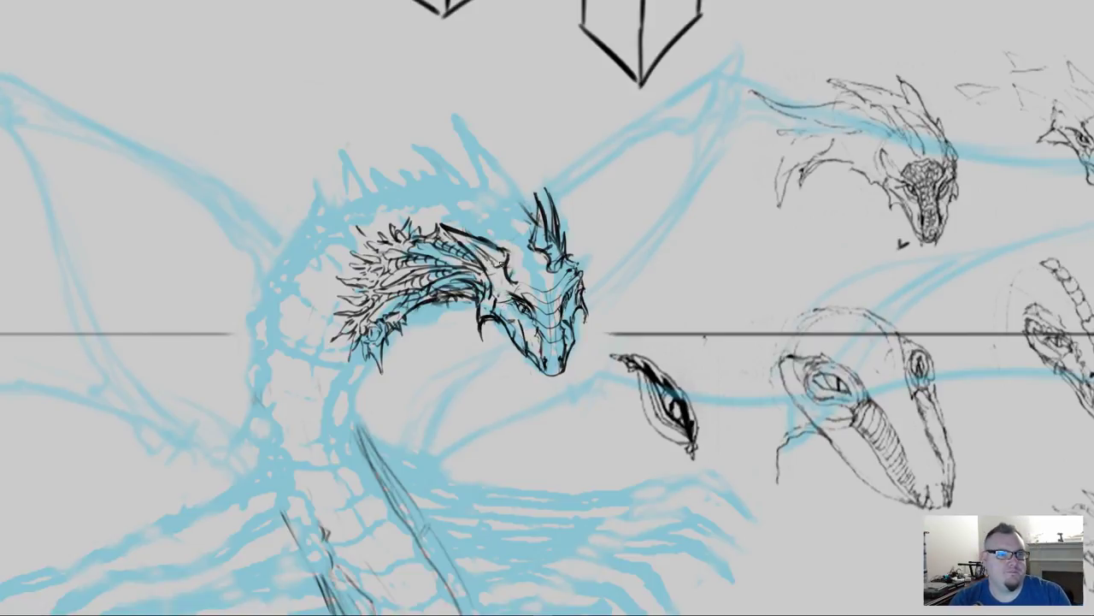
Step: Draw a curved centre ridge line down the forehead and erase the old horns from both sides of the crown
drag(438, 418, 402, 454)
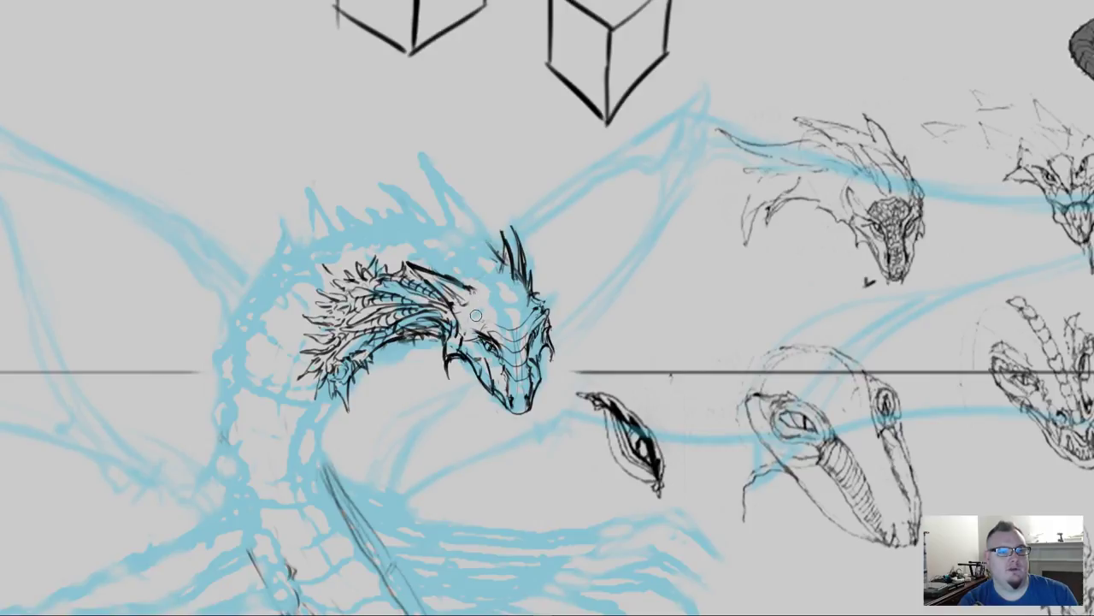
drag(493, 270, 513, 317)
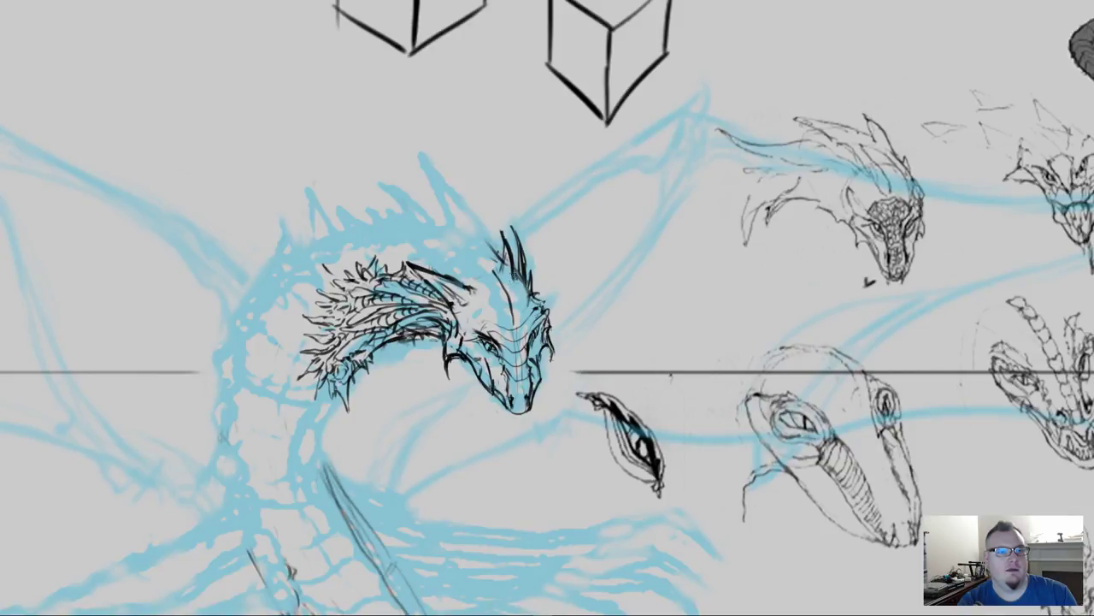
key(e)
mouse_move(502, 236)
mouse_down()
mouse_move(526, 252)
mouse_move(500, 249)
mouse_move(513, 275)
mouse_move(501, 264)
mouse_move(527, 274)
mouse_move(504, 233)
mouse_move(467, 269)
mouse_move(469, 293)
mouse_move(438, 266)
mouse_move(475, 290)
mouse_move(417, 264)
mouse_up()
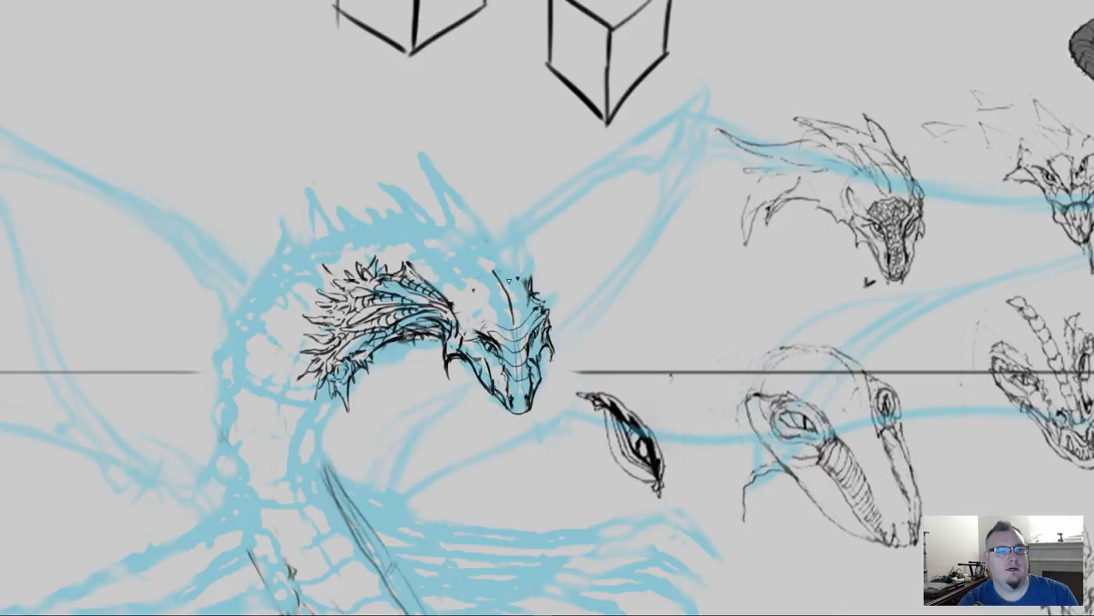
Step: Draw a long curved horn on each side of the crown with a smaller horn beside each on the inner side
mouse_move(517, 271)
mouse_down()
mouse_move(537, 222)
mouse_move(523, 279)
mouse_move(453, 282)
mouse_up()
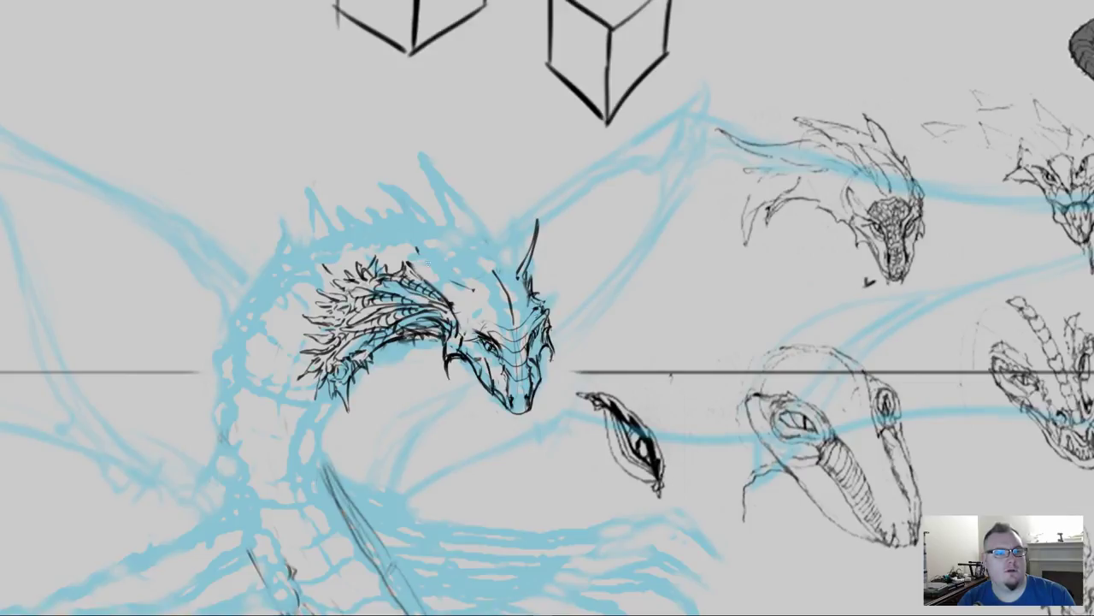
drag(418, 250, 468, 292)
mouse_move(418, 249)
mouse_down()
mouse_move(457, 294)
mouse_move(469, 292)
mouse_move(458, 294)
mouse_up()
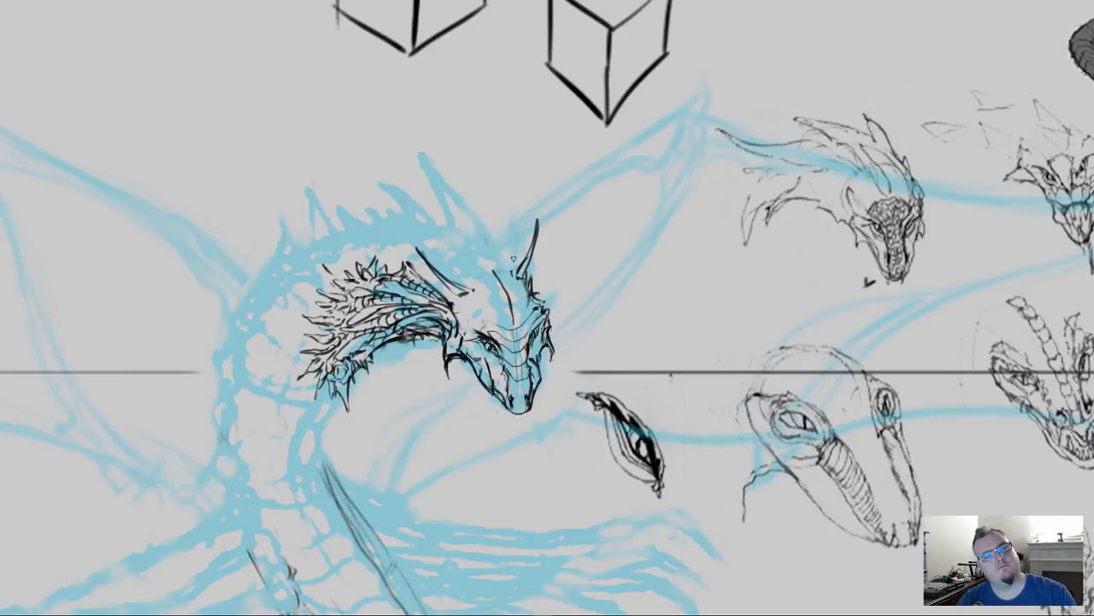
mouse_move(513, 262)
mouse_down()
mouse_move(518, 238)
mouse_move(506, 264)
mouse_move(454, 255)
mouse_move(480, 273)
mouse_up()
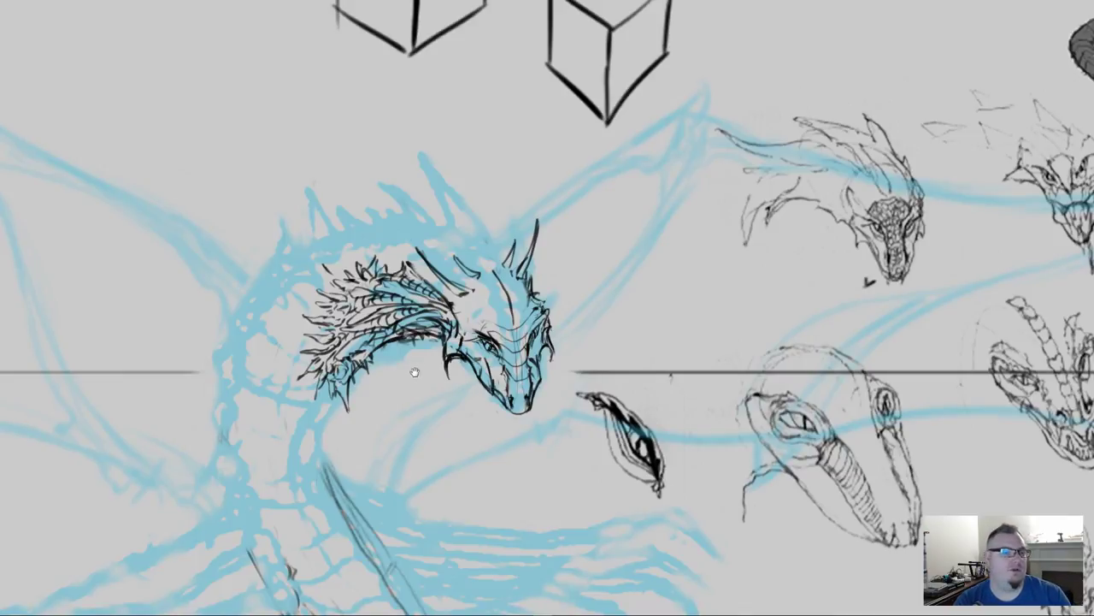
drag(410, 343, 391, 323)
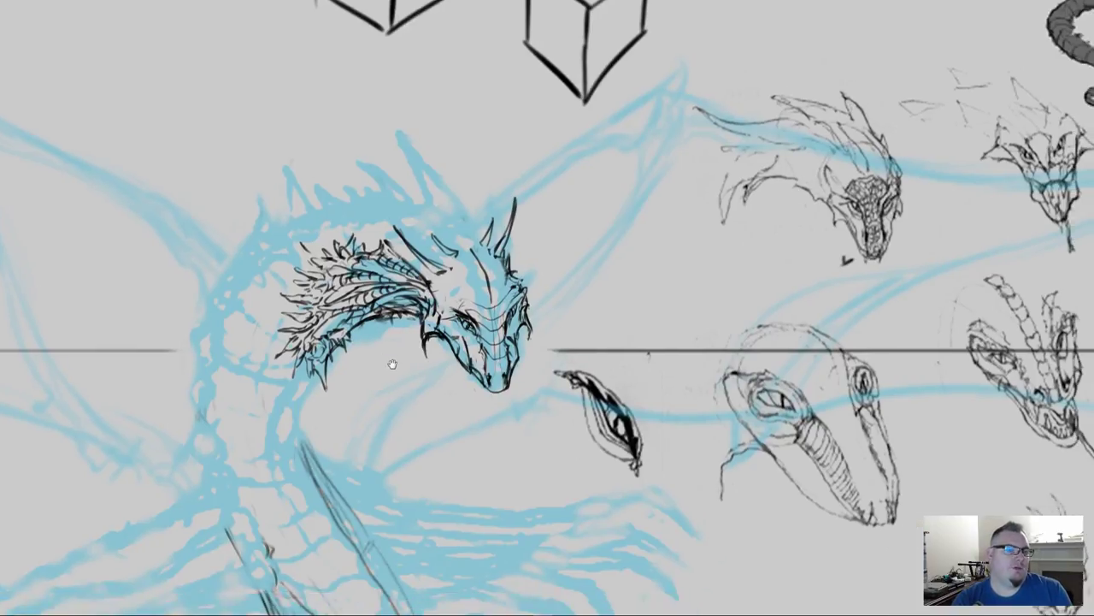
scroll(400, 339, down, 5)
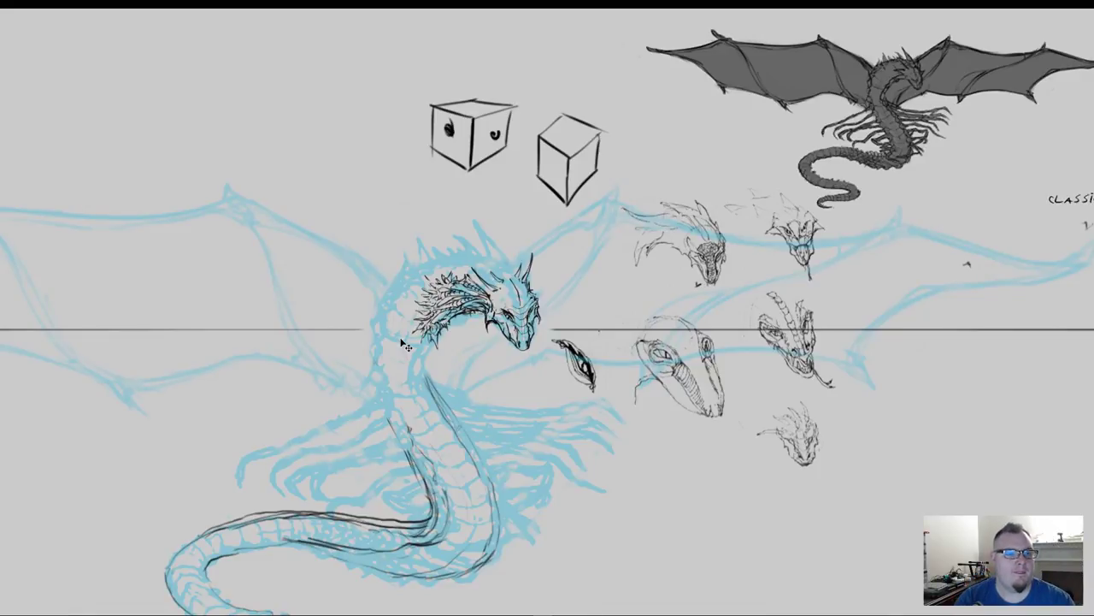
Step: Draw a short dark spike rising from the frill's upper edge, behind the long near-side crown horn
scroll(400, 339, down, 5)
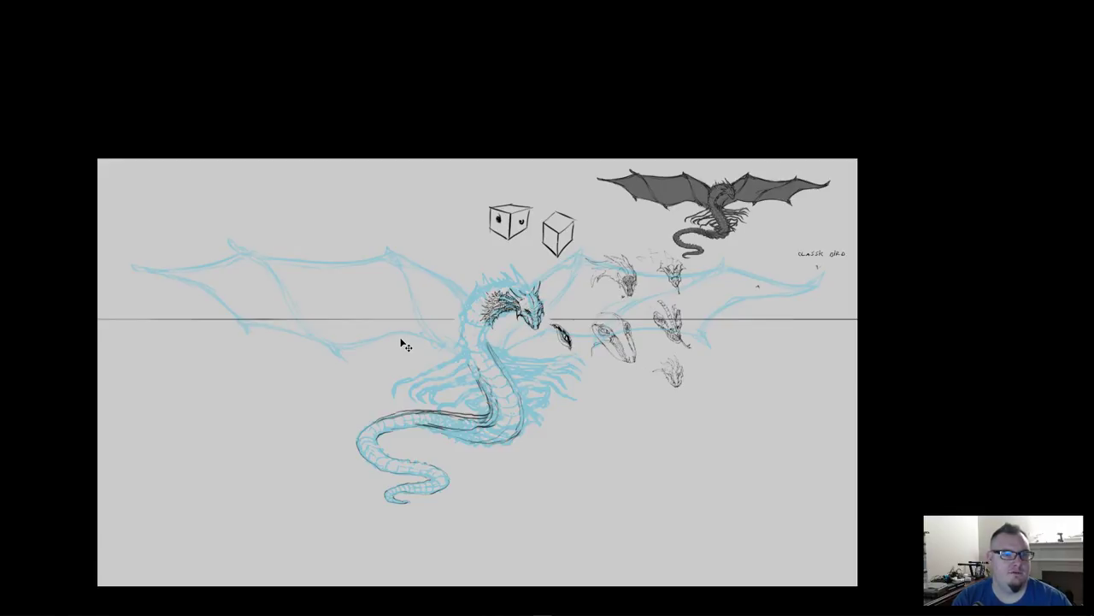
scroll(401, 340, up, 5)
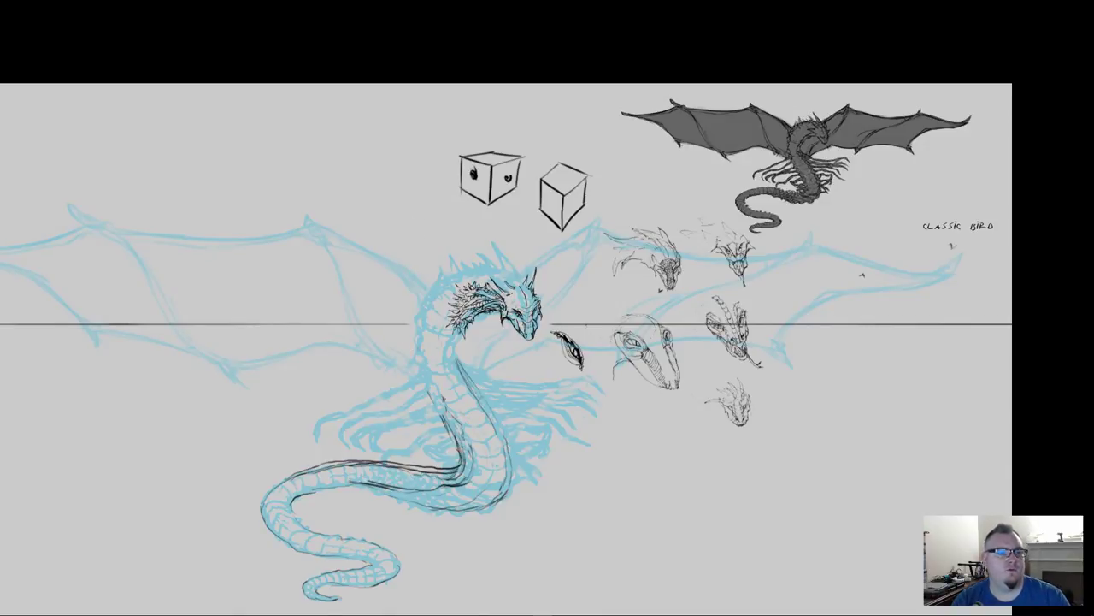
scroll(491, 331, up, 5)
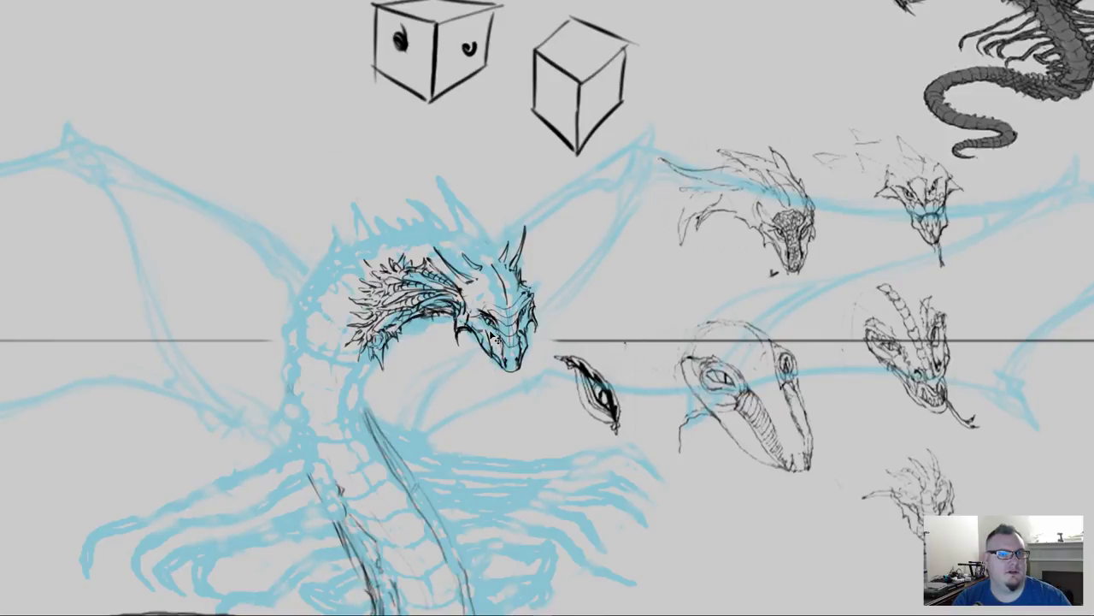
scroll(497, 341, up, 3)
drag(361, 289, 441, 355)
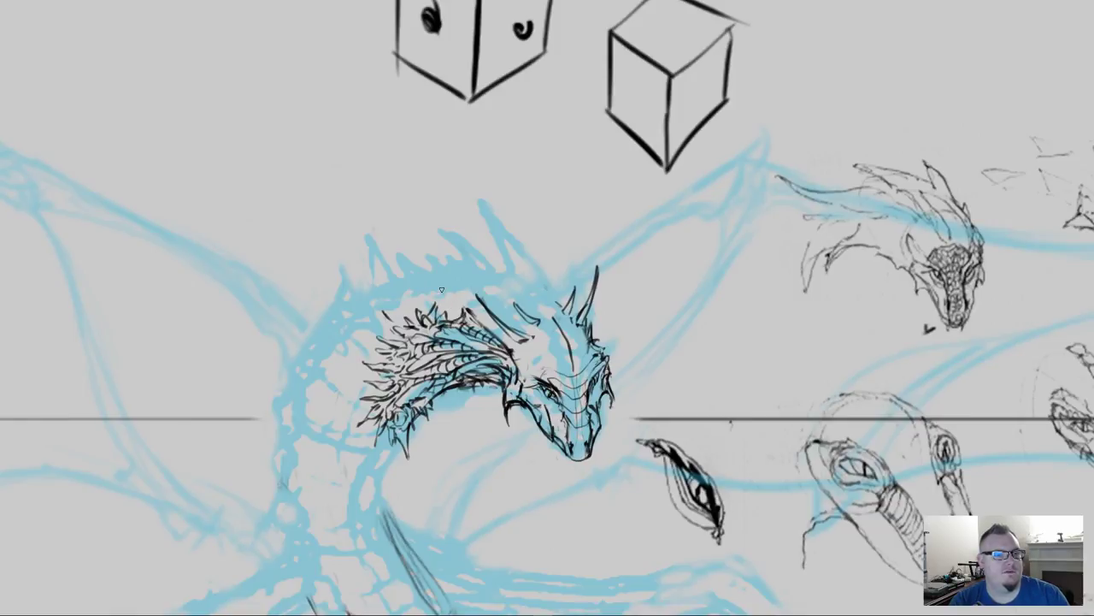
mouse_move(442, 289)
mouse_down()
mouse_move(495, 337)
mouse_move(441, 289)
mouse_move(453, 295)
mouse_up()
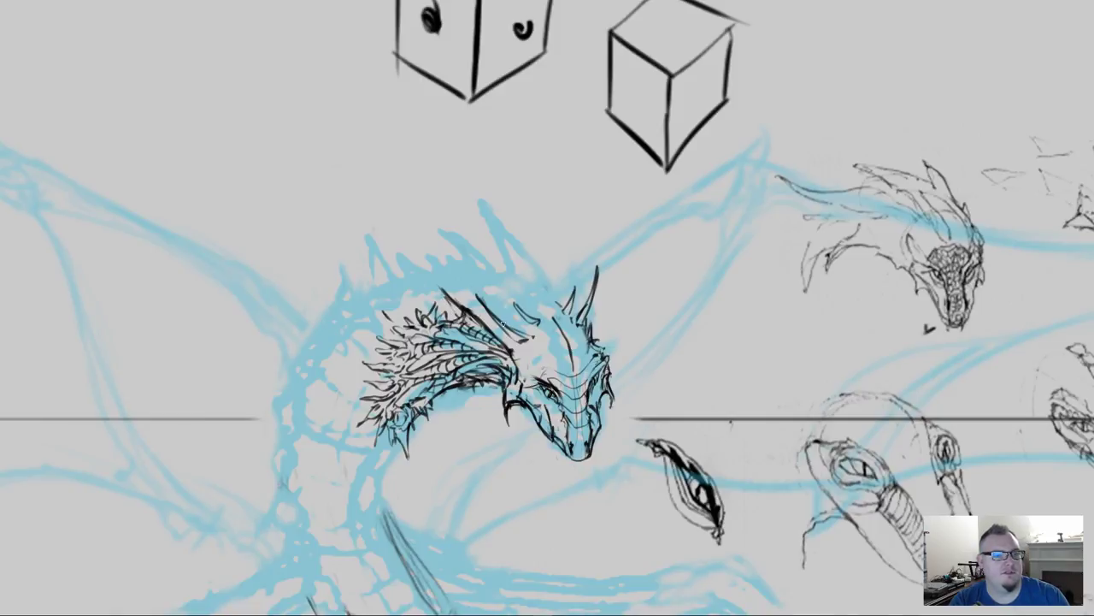
Step: Try a tall, pointed, double-edged horn at the back of the crown, tracing the blue rough's large spike
mouse_move(502, 321)
mouse_down()
mouse_move(531, 350)
mouse_move(483, 297)
mouse_move(532, 336)
mouse_move(539, 370)
mouse_move(592, 404)
mouse_move(653, 392)
mouse_up()
drag(432, 419, 423, 310)
mouse_move(644, 242)
mouse_down()
mouse_move(577, 146)
mouse_move(653, 241)
mouse_move(596, 178)
mouse_up()
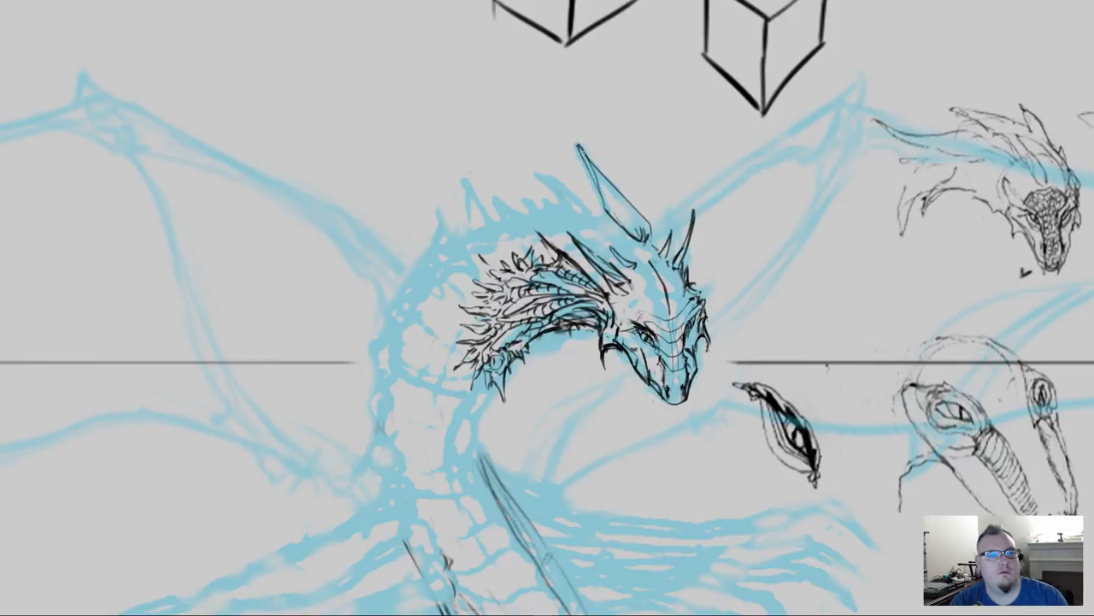
drag(578, 147, 651, 237)
mouse_move(575, 145)
mouse_down()
mouse_move(597, 198)
mouse_move(638, 243)
mouse_up()
drag(513, 275, 477, 293)
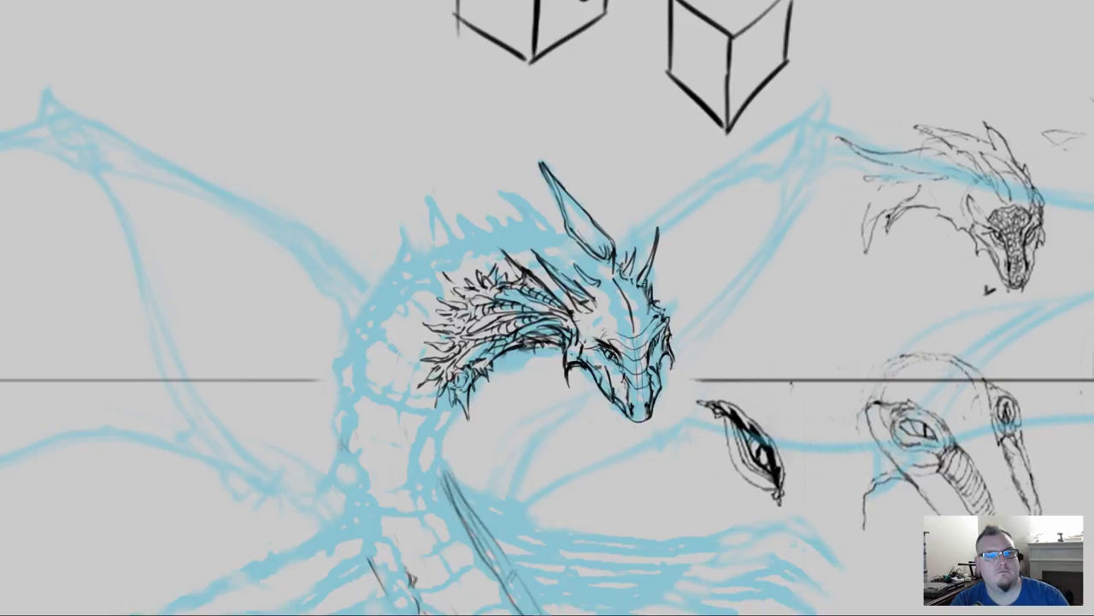
Step: Add pointed strokes along the frill's upper edge, linking its spikes toward the near side of the crown
drag(404, 386, 399, 349)
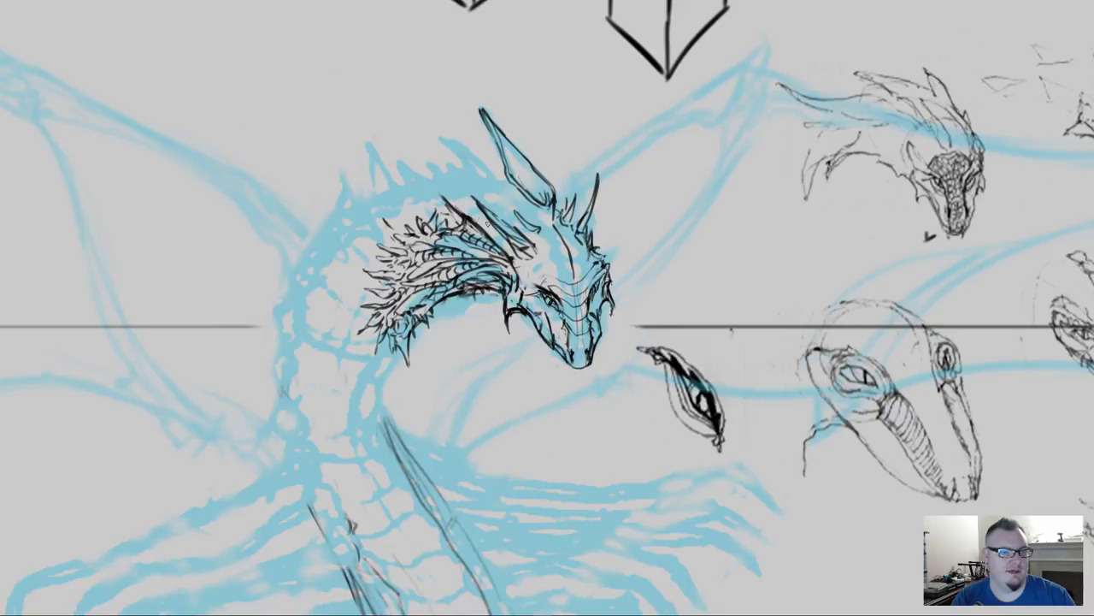
mouse_move(479, 222)
mouse_down()
mouse_move(493, 229)
mouse_move(442, 214)
mouse_up()
drag(401, 213, 482, 210)
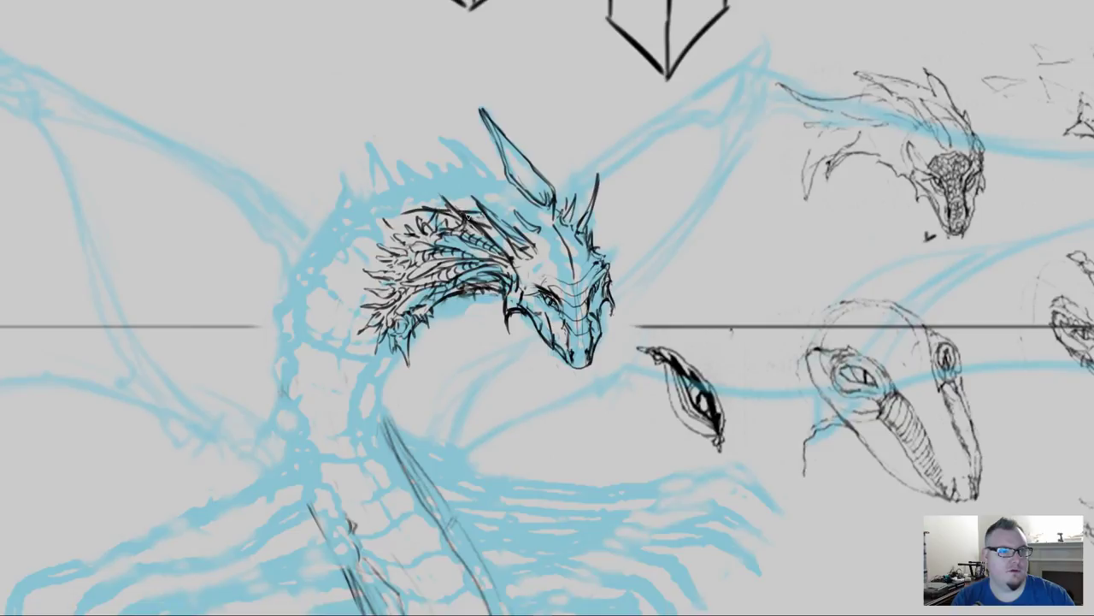
Step: Erase the near-side crown horns and the tall pointed horn at the back of the crown
mouse_move(488, 229)
mouse_down()
mouse_move(442, 182)
mouse_move(506, 213)
mouse_up()
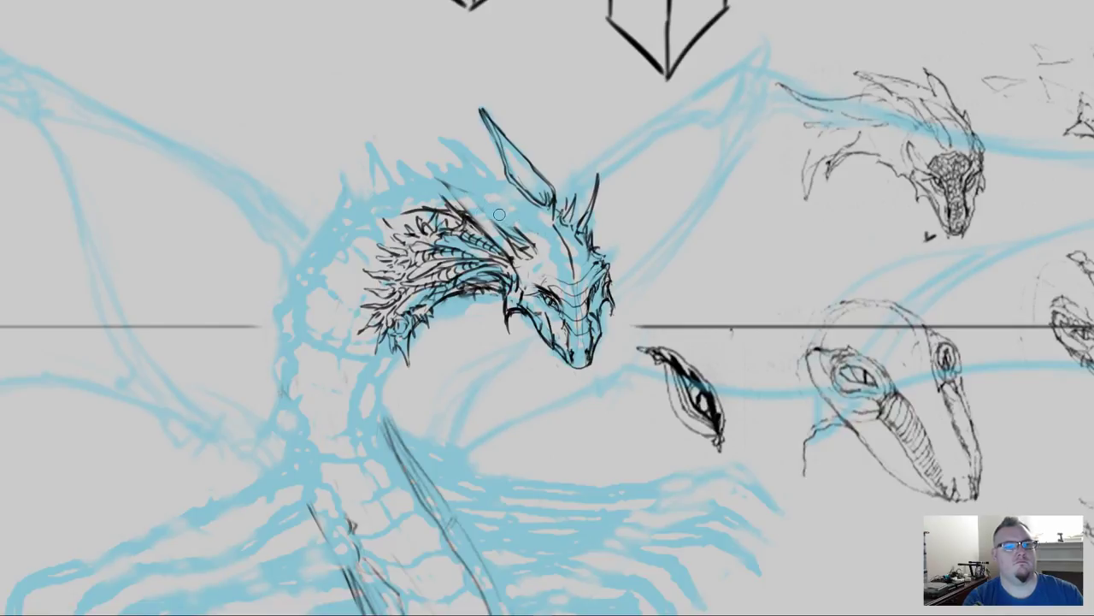
drag(439, 179, 454, 195)
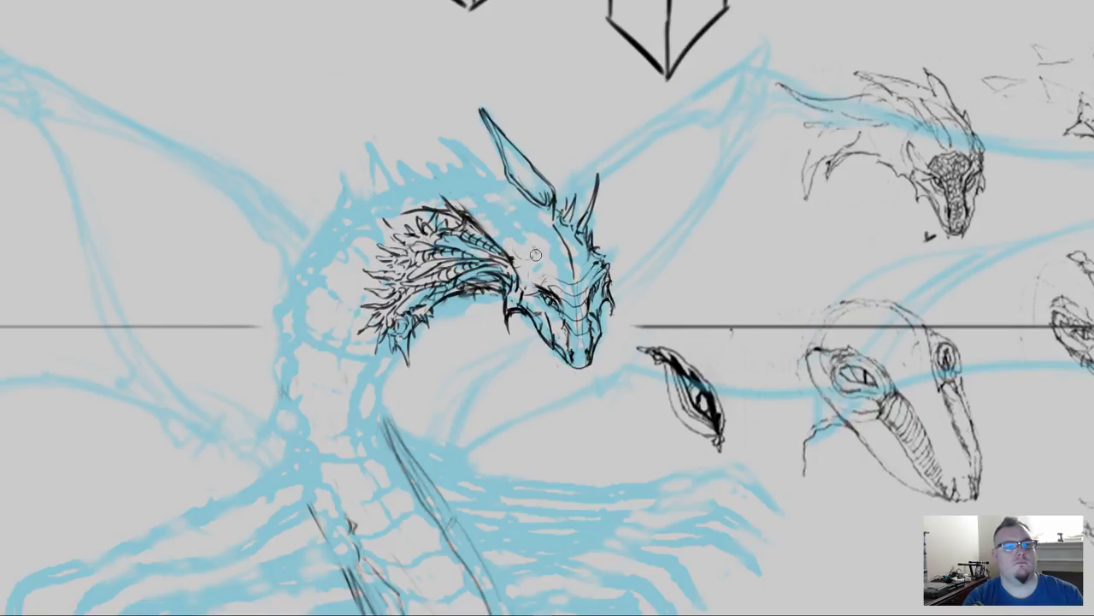
mouse_move(512, 176)
mouse_down()
mouse_move(537, 211)
mouse_move(551, 188)
mouse_move(491, 104)
mouse_move(518, 160)
mouse_up()
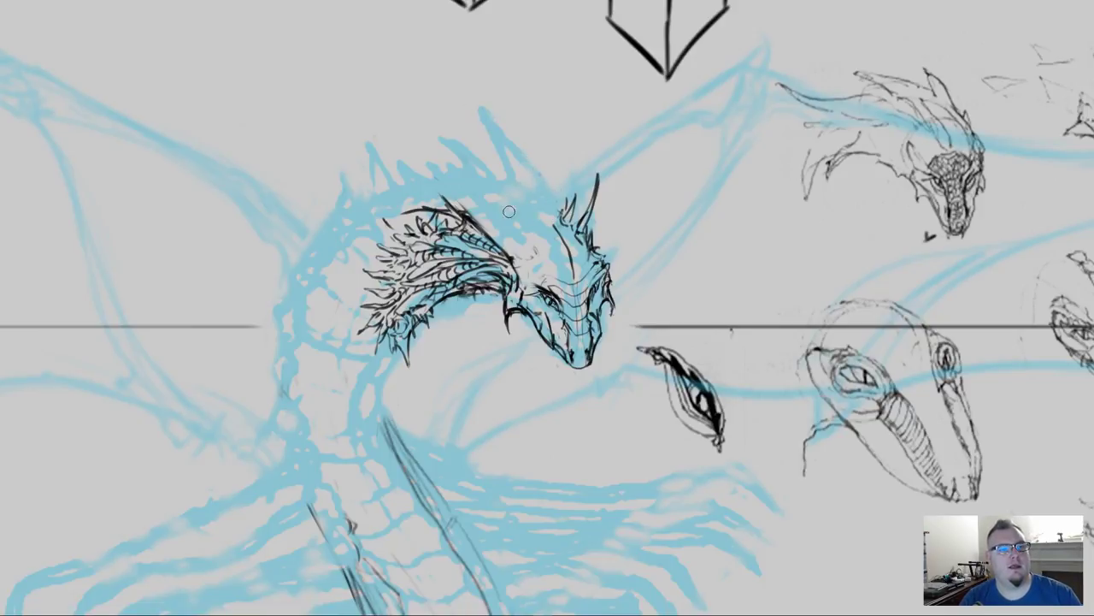
Step: Draw a tall curved spike behind the crown and a long spike sweeping back over the neck, with short strokes above it
drag(516, 220, 454, 256)
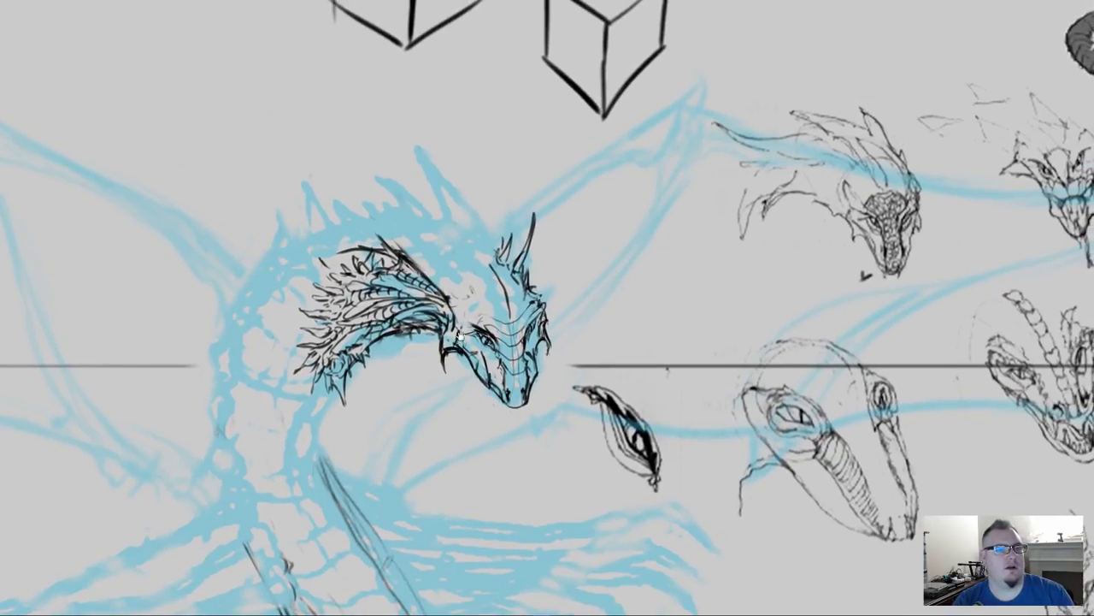
mouse_move(498, 274)
mouse_down()
mouse_move(432, 202)
mouse_move(408, 152)
mouse_move(413, 202)
mouse_up()
mouse_move(453, 244)
mouse_down()
mouse_move(413, 214)
mouse_move(360, 199)
mouse_move(325, 212)
mouse_move(334, 226)
mouse_move(254, 273)
mouse_up()
drag(254, 274, 335, 251)
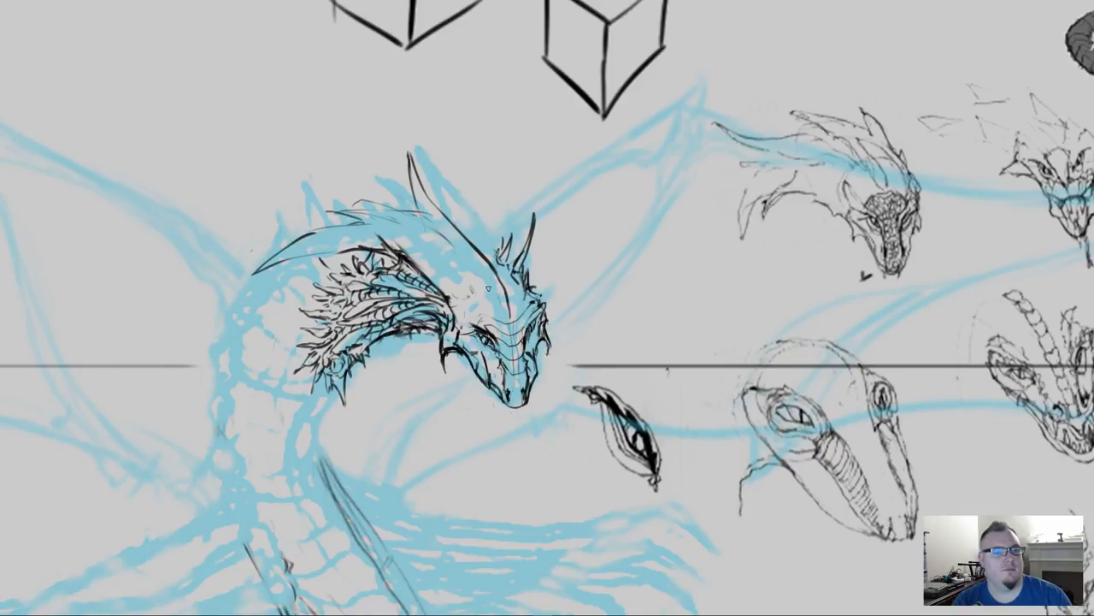
Step: Clear the small inner crown horns and draw a pointed central spike running down into the forehead ridge
mouse_move(493, 303)
mouse_down()
mouse_move(406, 240)
mouse_move(462, 307)
mouse_move(495, 220)
mouse_move(522, 295)
mouse_up()
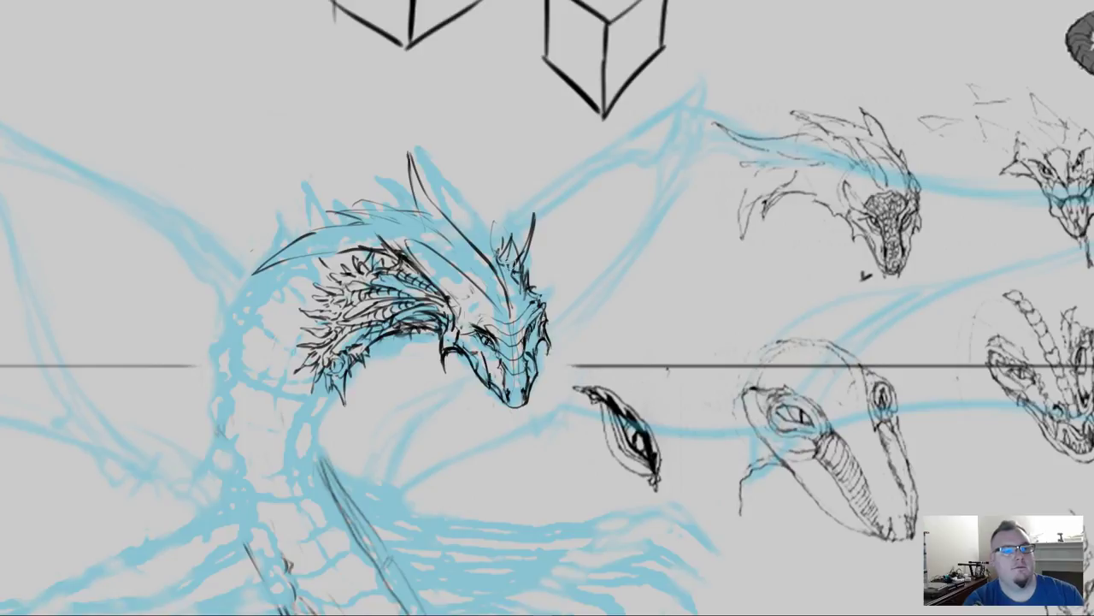
drag(513, 239, 501, 271)
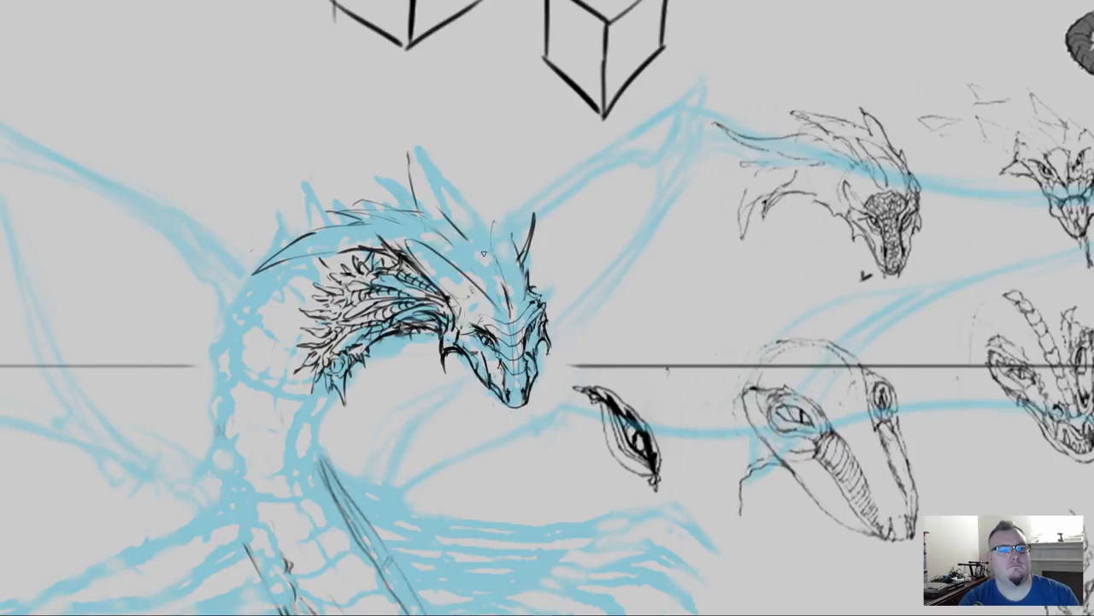
drag(464, 192, 506, 310)
mouse_move(467, 195)
mouse_down()
mouse_move(463, 232)
mouse_move(486, 227)
mouse_move(518, 253)
mouse_up()
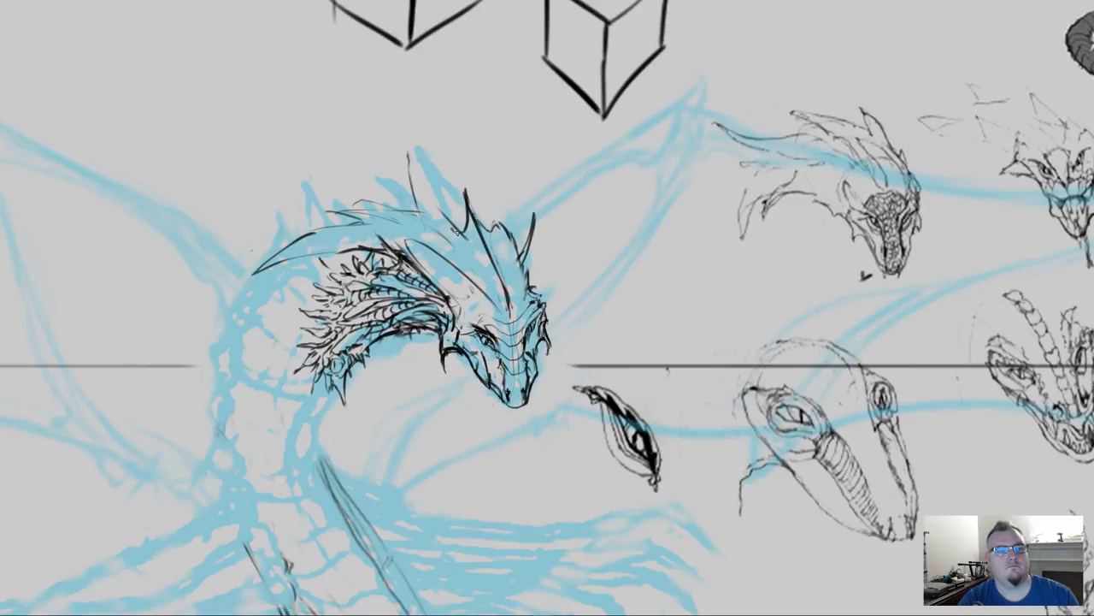
Step: Draw a rounded crest lobe on the near side of the crown, with long contour lines converging toward the brow
mouse_move(460, 231)
mouse_down()
mouse_move(416, 241)
mouse_move(416, 230)
mouse_move(434, 265)
mouse_up()
drag(478, 299, 484, 311)
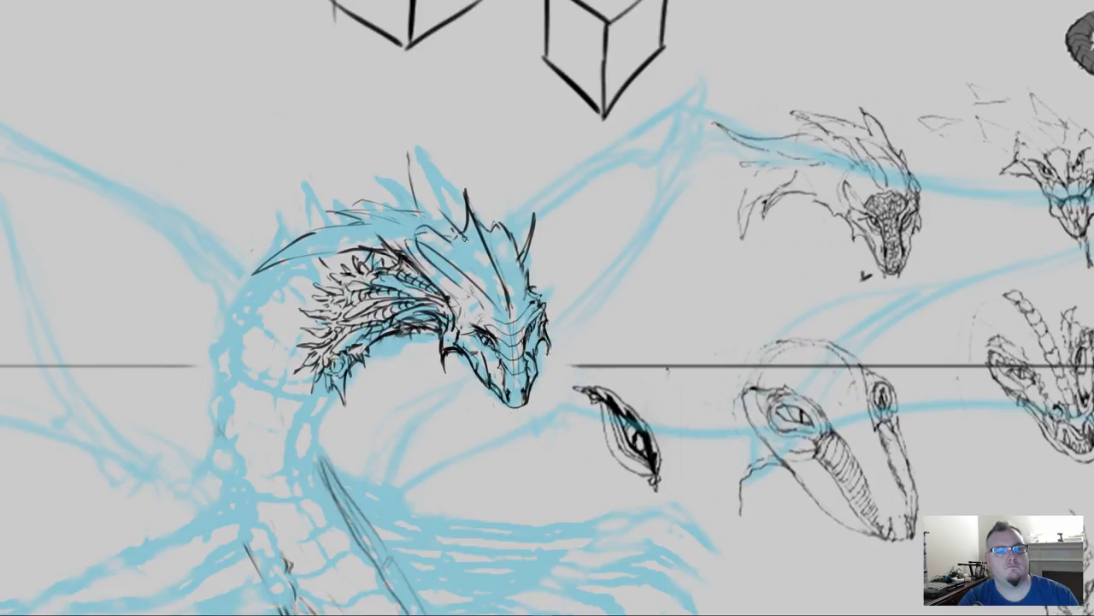
drag(464, 237, 501, 293)
drag(494, 240, 516, 318)
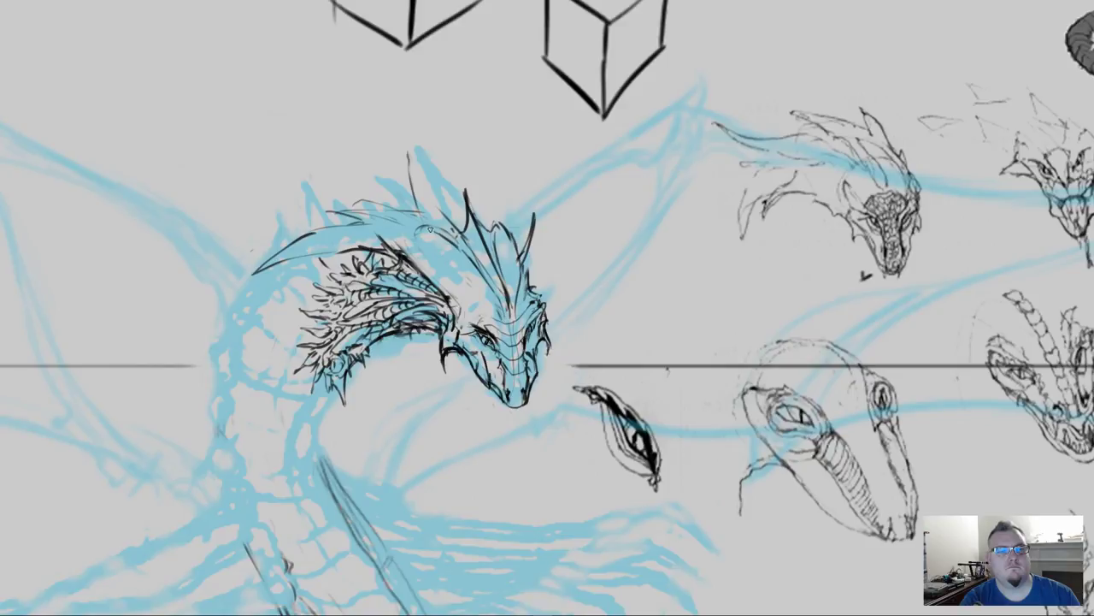
mouse_move(418, 229)
mouse_down()
mouse_move(414, 250)
mouse_move(496, 313)
mouse_up()
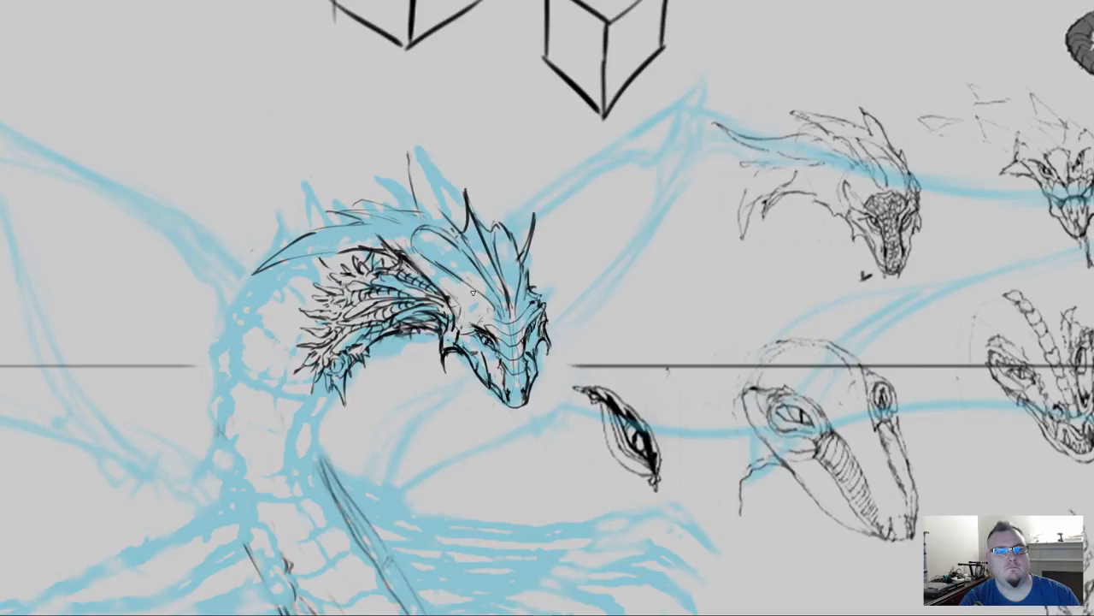
drag(420, 273, 484, 313)
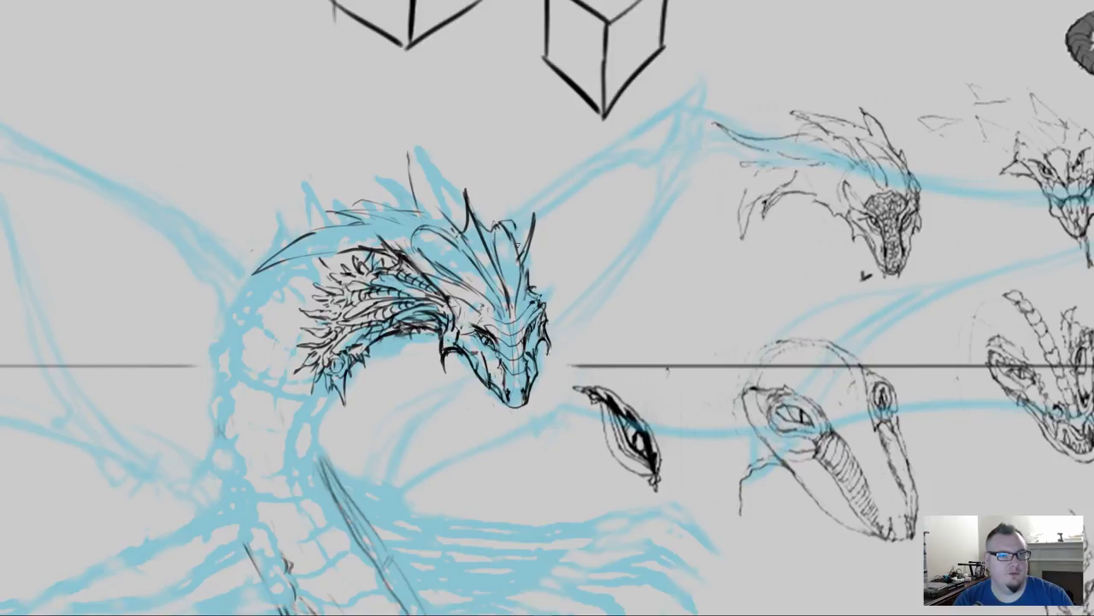
Step: Draw a matching narrower crest lobe on the far side of the crown, with small spikes beside the far horn
mouse_move(515, 226)
mouse_down()
mouse_move(518, 266)
mouse_move(518, 237)
mouse_move(493, 241)
mouse_up()
mouse_move(487, 226)
mouse_down()
mouse_move(457, 252)
mouse_move(421, 226)
mouse_move(411, 235)
mouse_move(426, 260)
mouse_up()
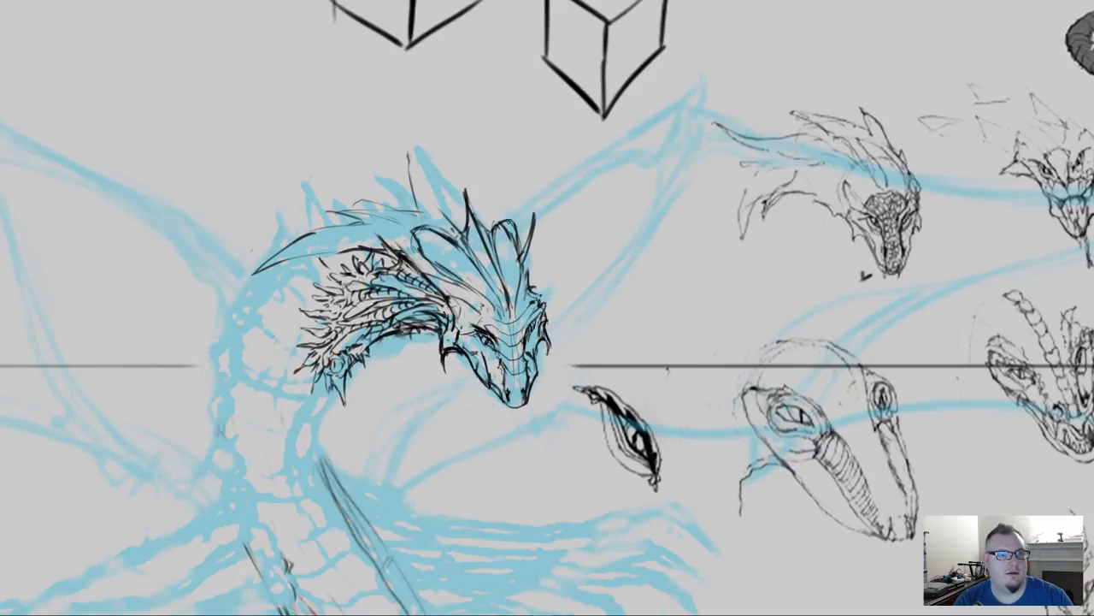
drag(511, 215, 523, 243)
drag(531, 247, 527, 256)
Step: Add pointed strokes between the near crest lobe and the frill, and darken the lines around the brows
mouse_move(440, 269)
mouse_down()
mouse_move(417, 274)
mouse_move(426, 282)
mouse_up()
mouse_move(426, 281)
mouse_down()
mouse_move(433, 292)
mouse_move(474, 291)
mouse_up()
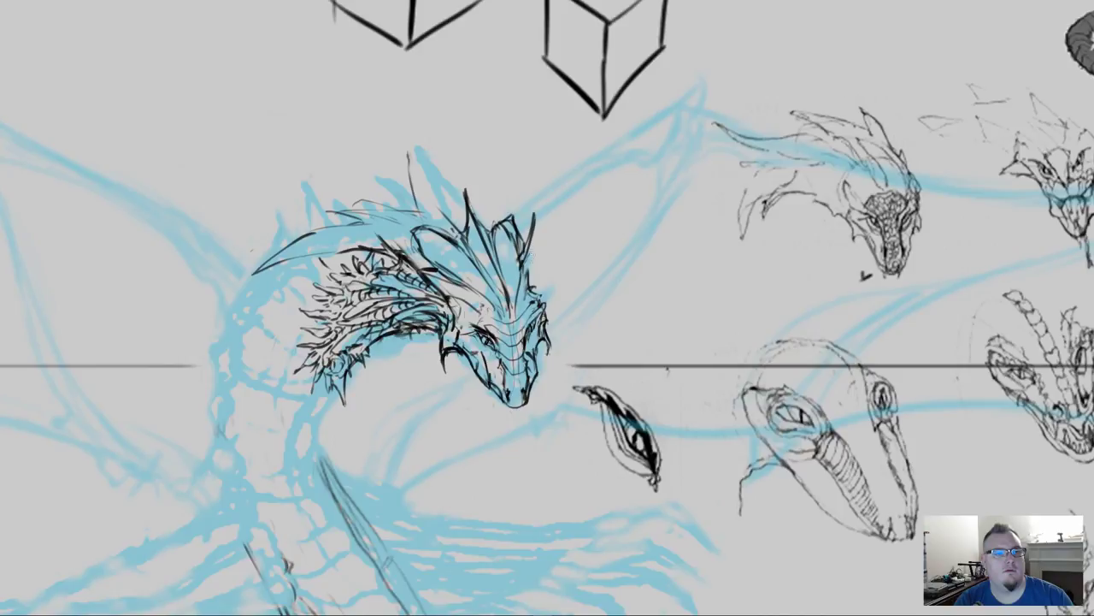
mouse_move(531, 259)
mouse_down()
mouse_move(533, 293)
mouse_move(545, 298)
mouse_move(526, 316)
mouse_move(491, 322)
mouse_move(467, 310)
mouse_move(482, 327)
mouse_move(536, 307)
mouse_move(535, 318)
mouse_move(467, 320)
mouse_up()
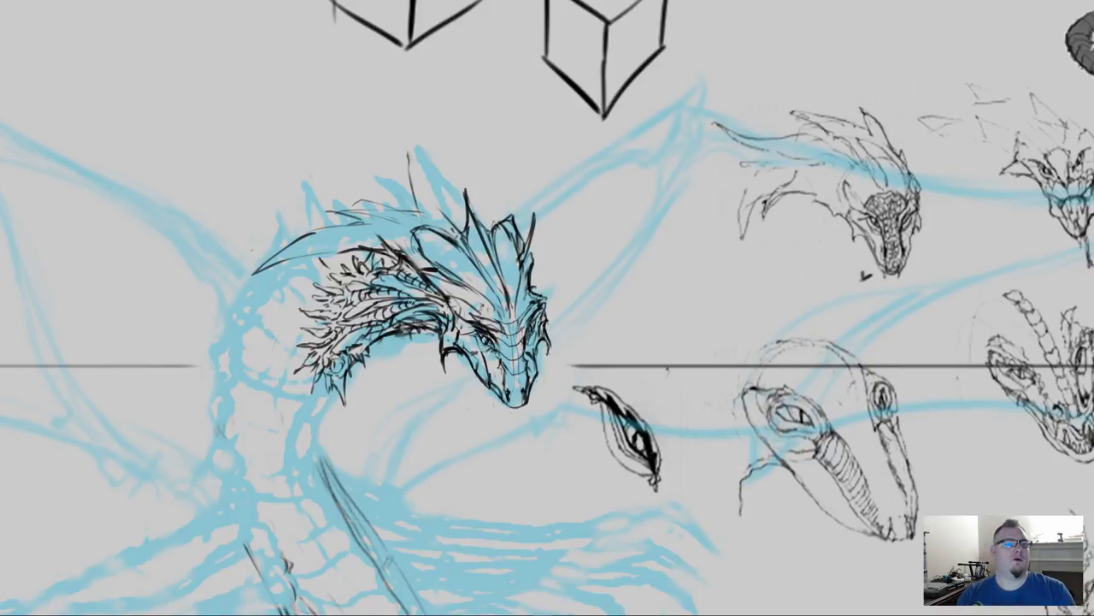
Step: Fringe the outer edges of both crest lobes and the far horn with short, jagged spikes
key(ctrl+minus)
key(ctrl+minus)
key(ctrl+minus)
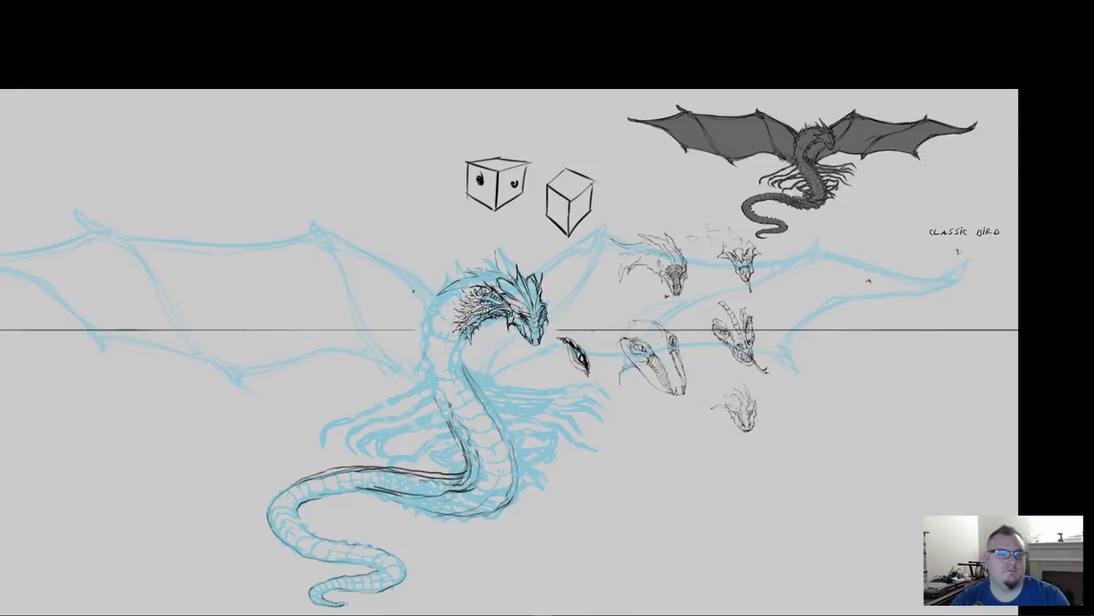
key(ctrl+plus)
key(ctrl+plus)
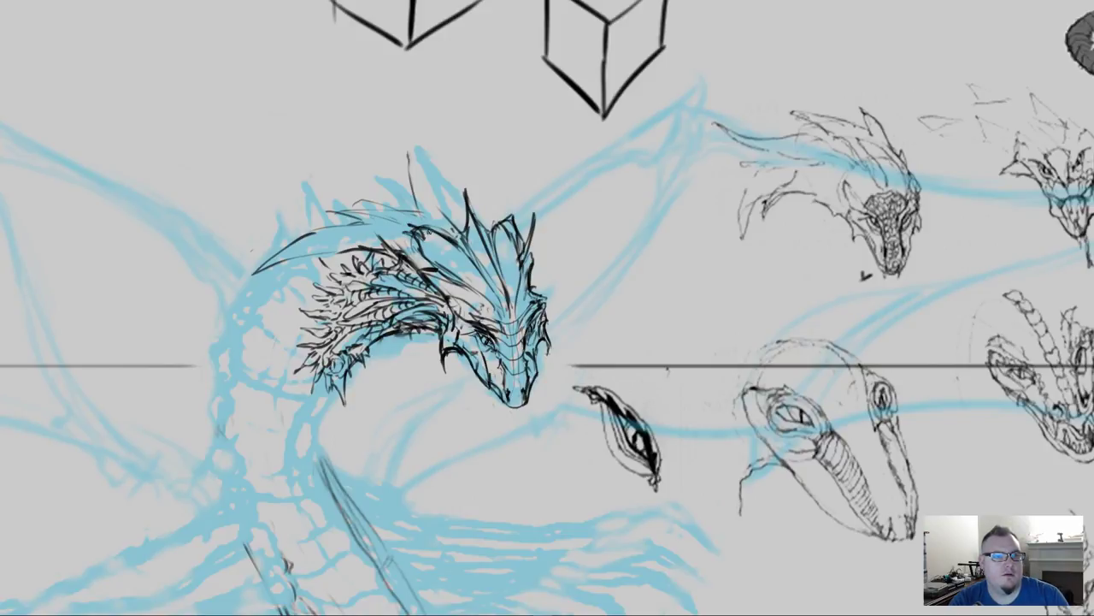
mouse_move(429, 231)
mouse_down()
mouse_move(444, 234)
mouse_move(415, 249)
mouse_up()
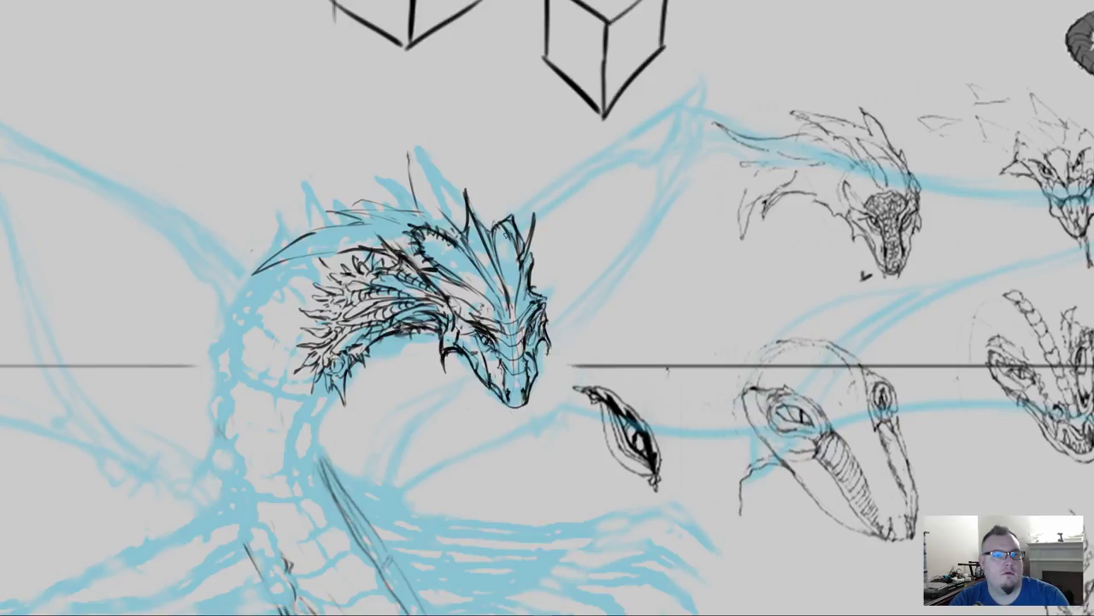
drag(501, 236, 505, 216)
mouse_move(512, 220)
mouse_down()
mouse_move(520, 248)
mouse_move(542, 259)
mouse_move(536, 226)
mouse_up()
drag(530, 246, 537, 239)
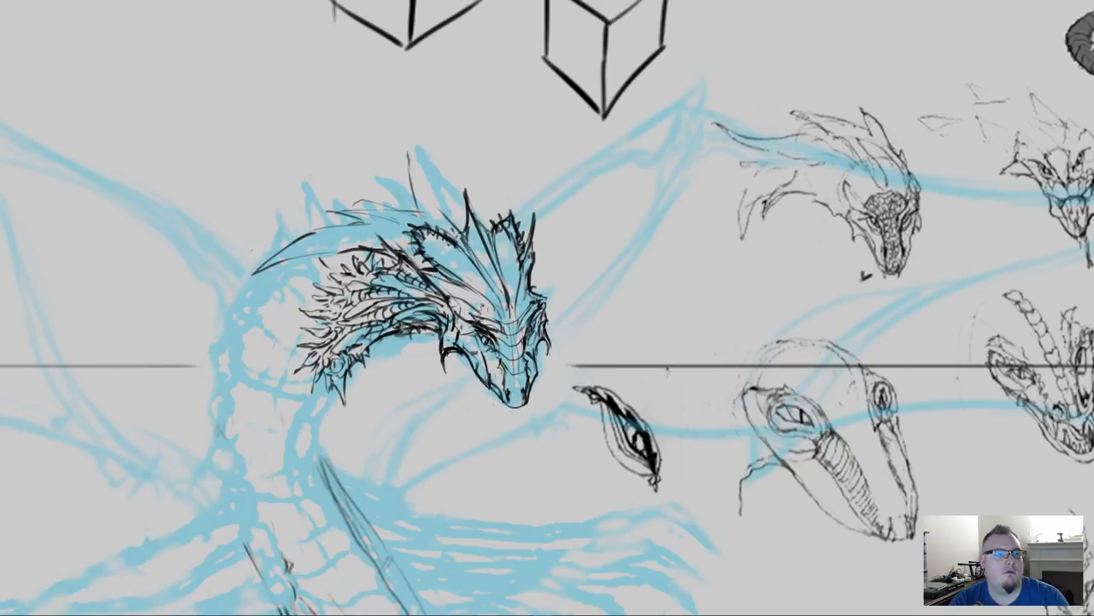
Step: Draw small rounded scale contours inside both crest lobes and add fine strokes between them and the frill
drag(398, 272, 424, 277)
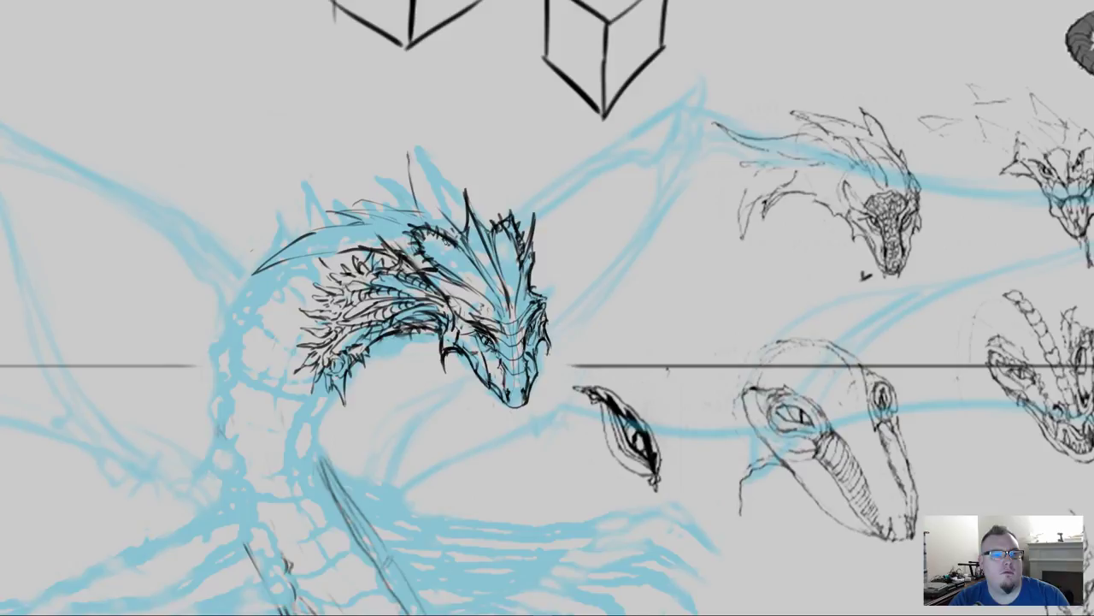
drag(446, 243, 433, 242)
mouse_move(432, 240)
mouse_down()
mouse_move(489, 290)
mouse_move(461, 253)
mouse_move(471, 270)
mouse_move(428, 258)
mouse_up()
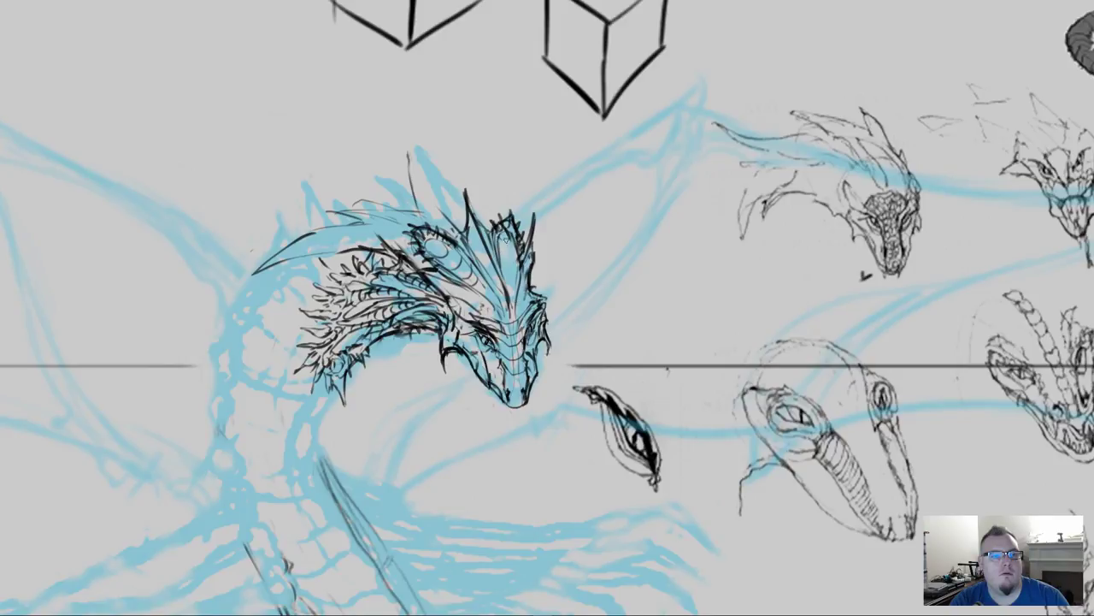
mouse_move(501, 242)
mouse_down()
mouse_move(518, 277)
mouse_move(509, 294)
mouse_up()
drag(477, 235, 484, 252)
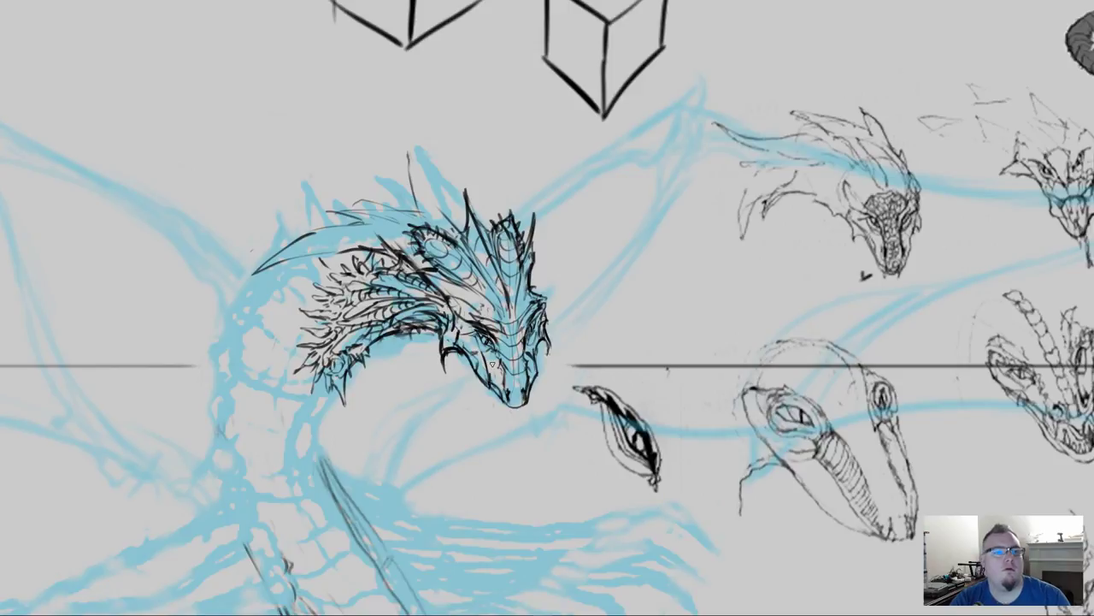
Step: Draw the neck's inner contour curving down from beneath the frill to the existing body line
key(ctrl+minus)
key(ctrl+minus)
key(ctrl+minus)
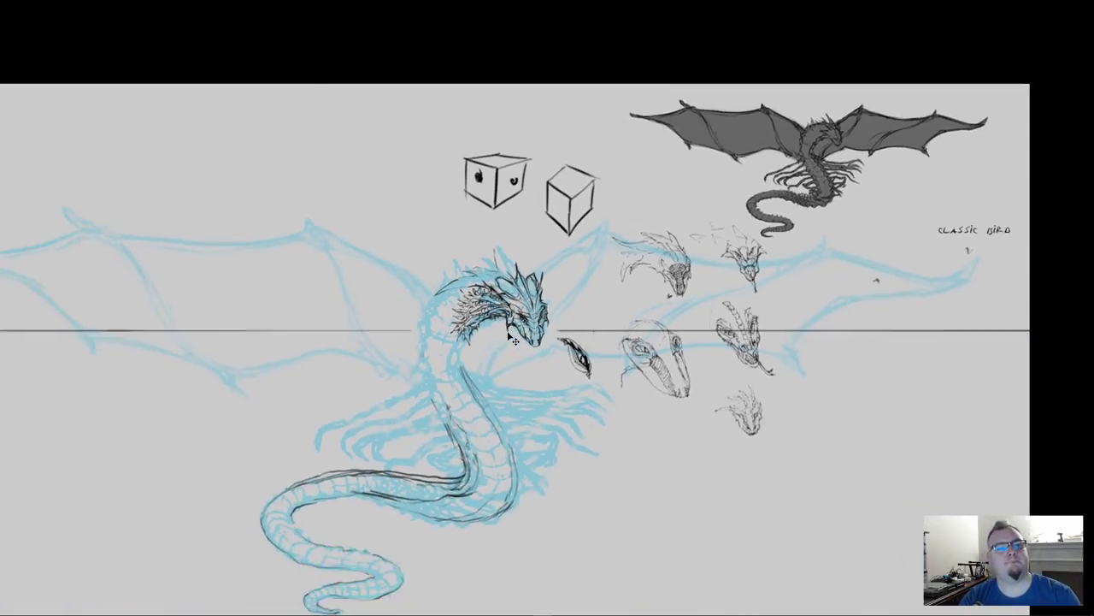
key(ctrl+plus)
key(ctrl+plus)
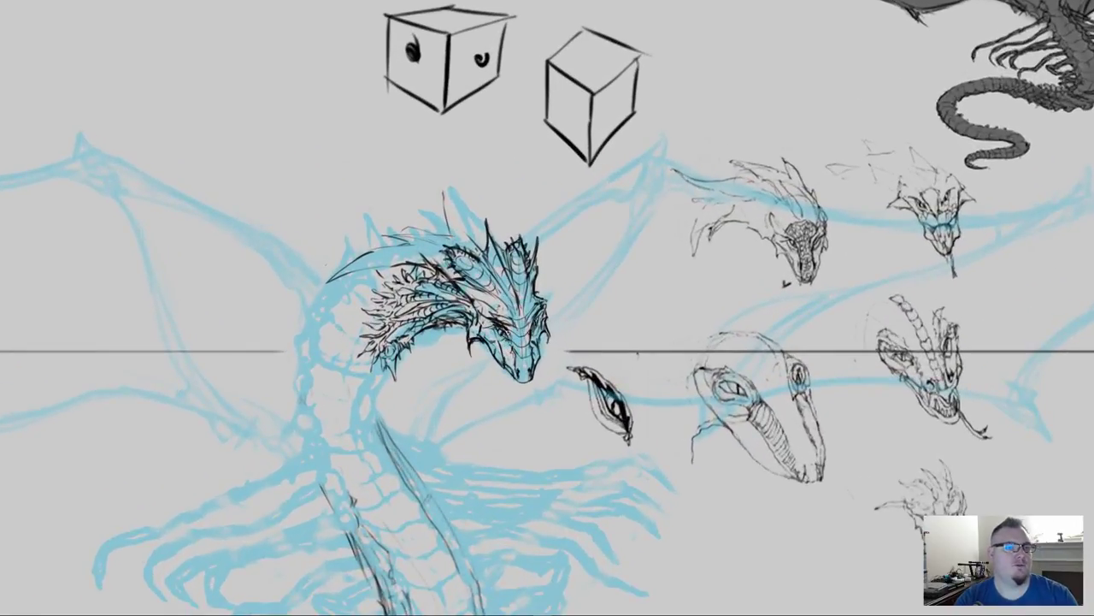
drag(342, 438, 466, 371)
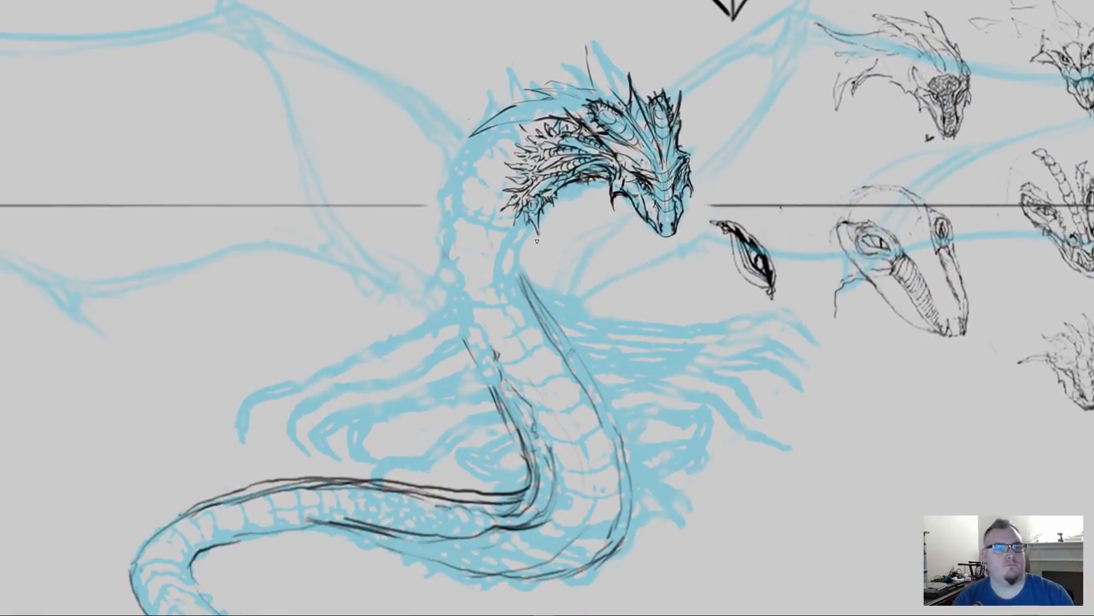
drag(536, 224, 519, 276)
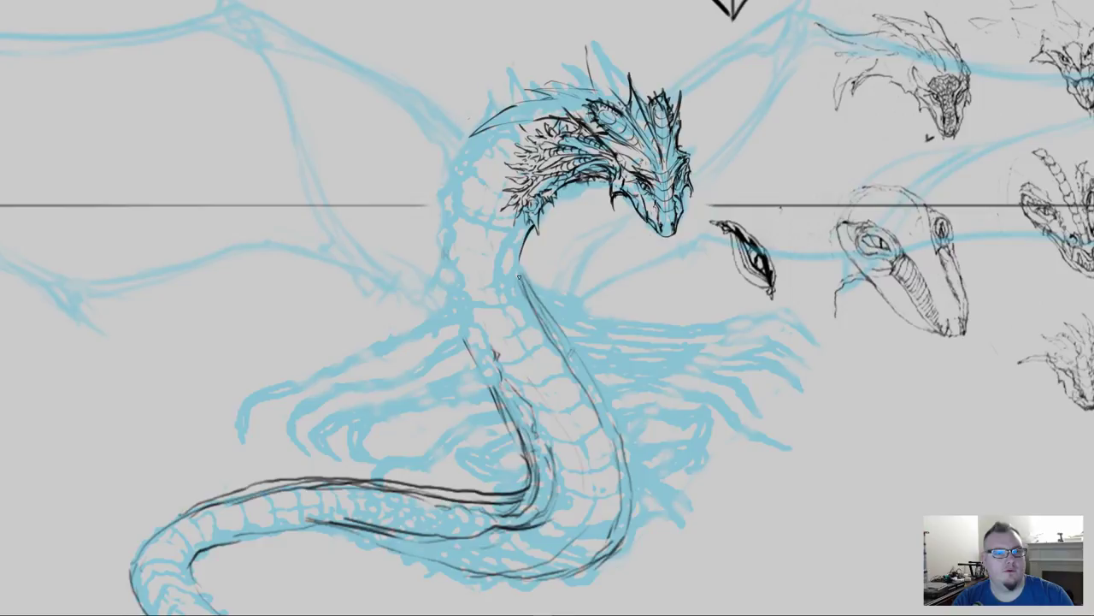
Step: Darken the neck's inner contour beneath the frill and extend the back-of-neck contour down along the blue rough
mouse_move(525, 231)
mouse_down()
mouse_move(523, 294)
mouse_move(538, 309)
mouse_up()
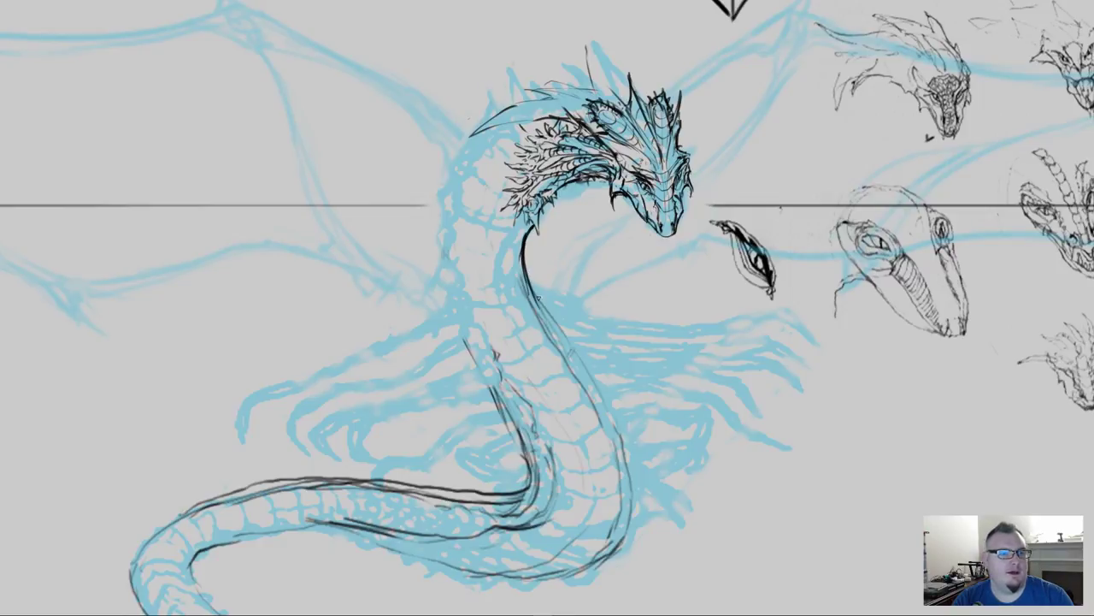
drag(852, 87, 520, 322)
drag(486, 382, 499, 366)
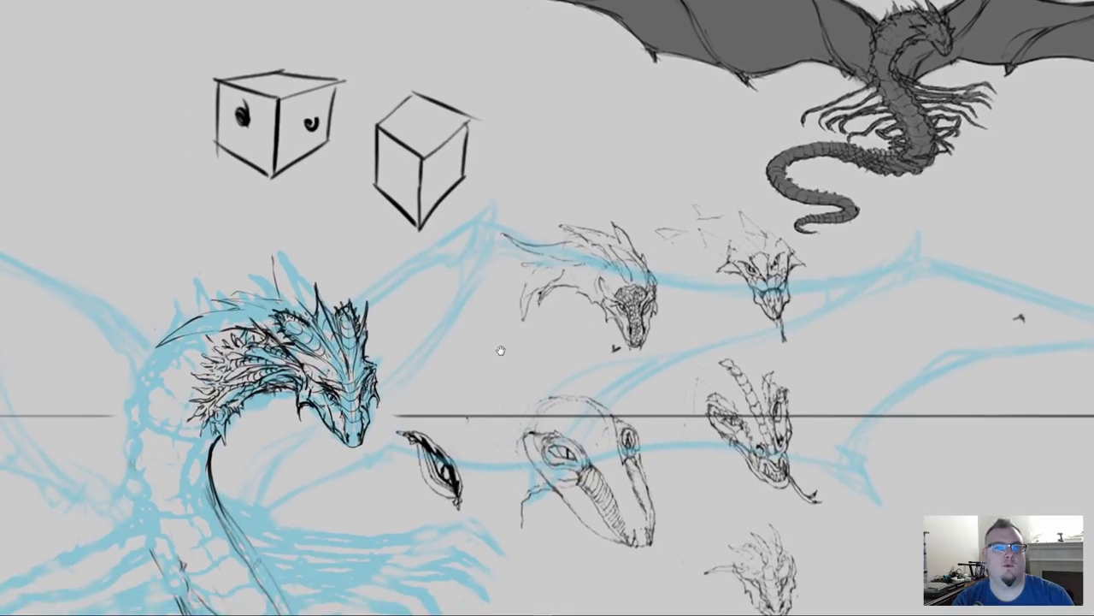
drag(546, 314, 737, 259)
drag(503, 401, 560, 301)
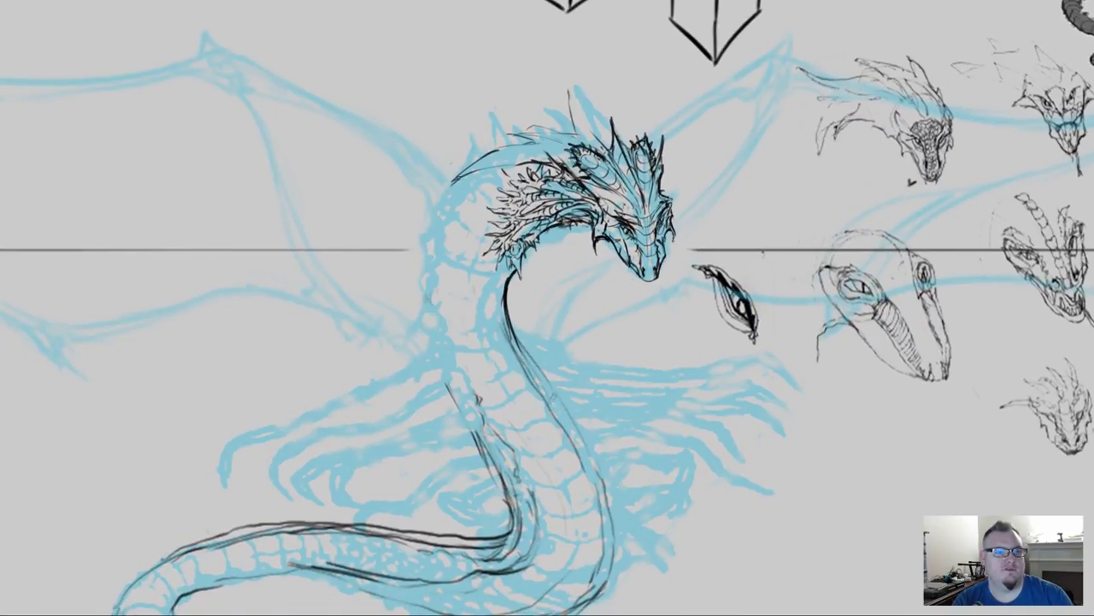
drag(454, 180, 432, 215)
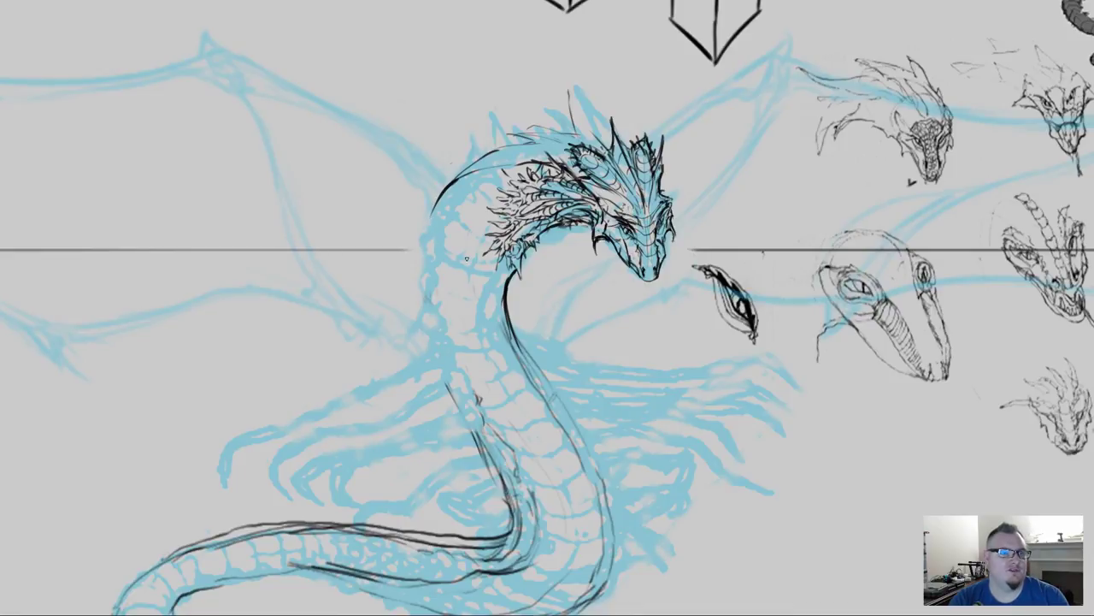
drag(466, 259, 424, 198)
key(ctrl+z)
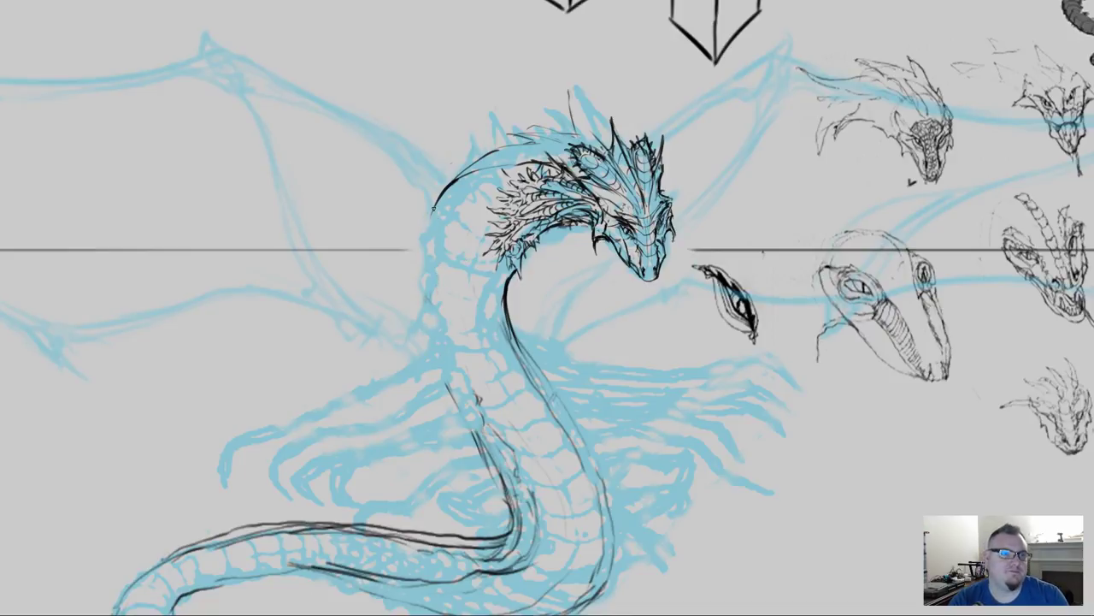
Step: Draw a thick double-lined collar plate curving around the neck beneath the frill, with pointed ends at both neck edges
drag(434, 211, 460, 241)
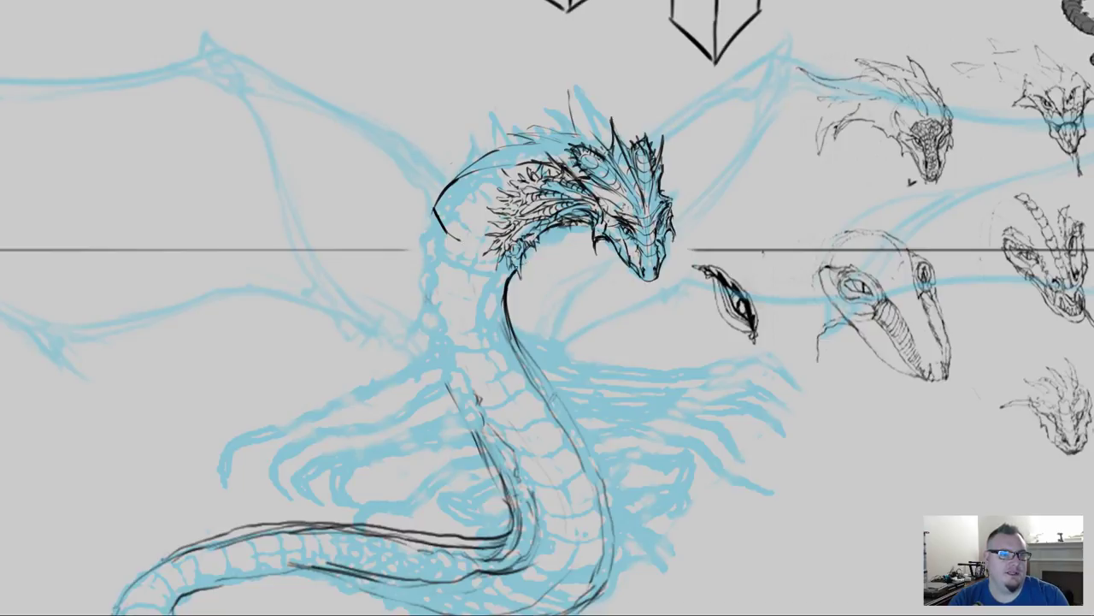
drag(515, 269, 489, 264)
mouse_move(433, 215)
mouse_down()
mouse_move(485, 265)
mouse_move(464, 259)
mouse_move(489, 263)
mouse_up()
drag(442, 236, 487, 264)
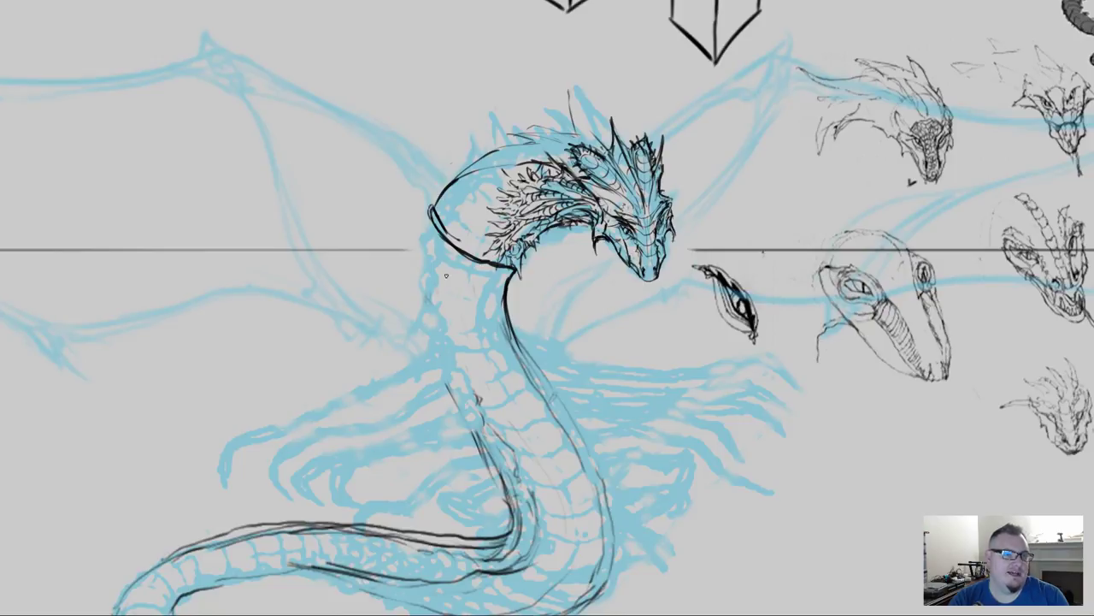
key(ctrl+z)
mouse_move(431, 209)
mouse_down()
mouse_move(428, 201)
mouse_move(423, 223)
mouse_up()
mouse_move(424, 225)
mouse_down()
mouse_move(462, 263)
mouse_move(537, 271)
mouse_move(522, 278)
mouse_up()
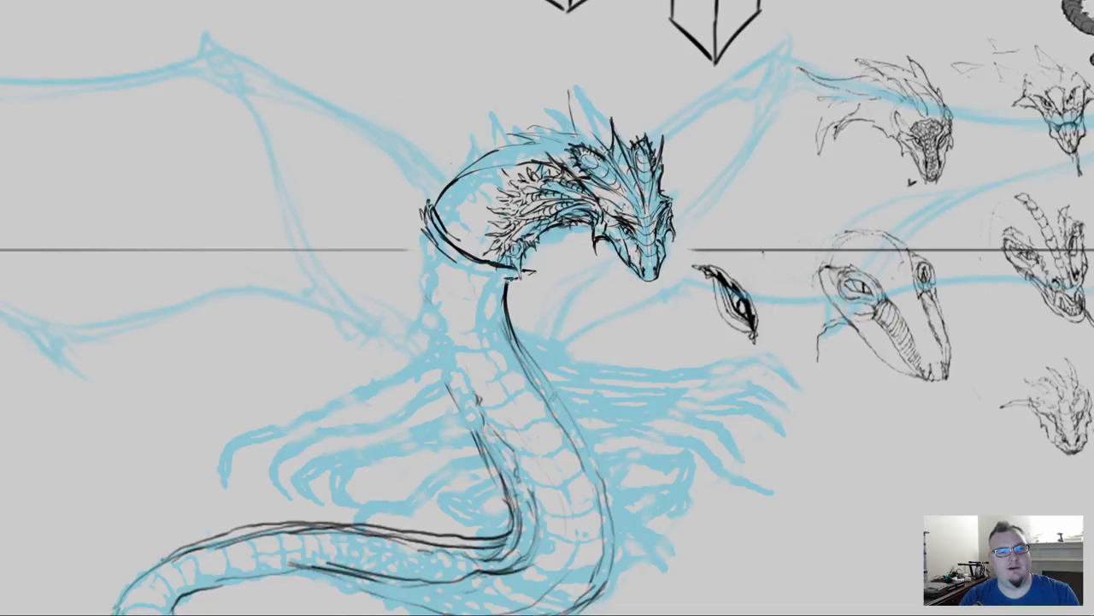
mouse_move(510, 278)
mouse_down()
mouse_move(450, 256)
mouse_move(419, 226)
mouse_move(433, 203)
mouse_up()
drag(456, 239, 539, 272)
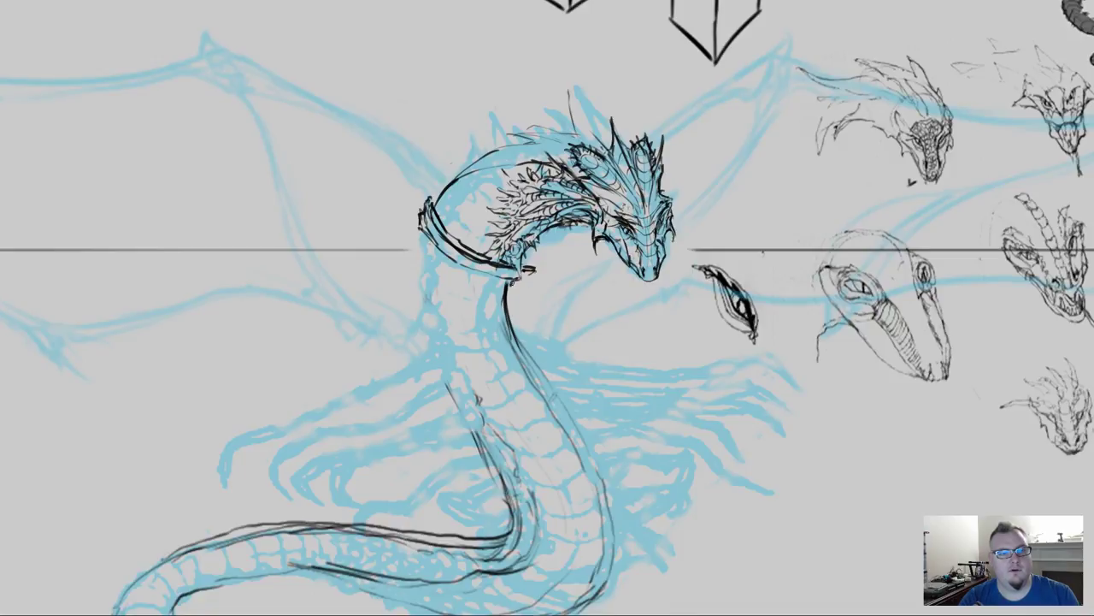
Step: Continue the neck's outer contour down from the collar's pointed end toward the shoulder with overlapping plate-like strokes
drag(421, 227, 418, 269)
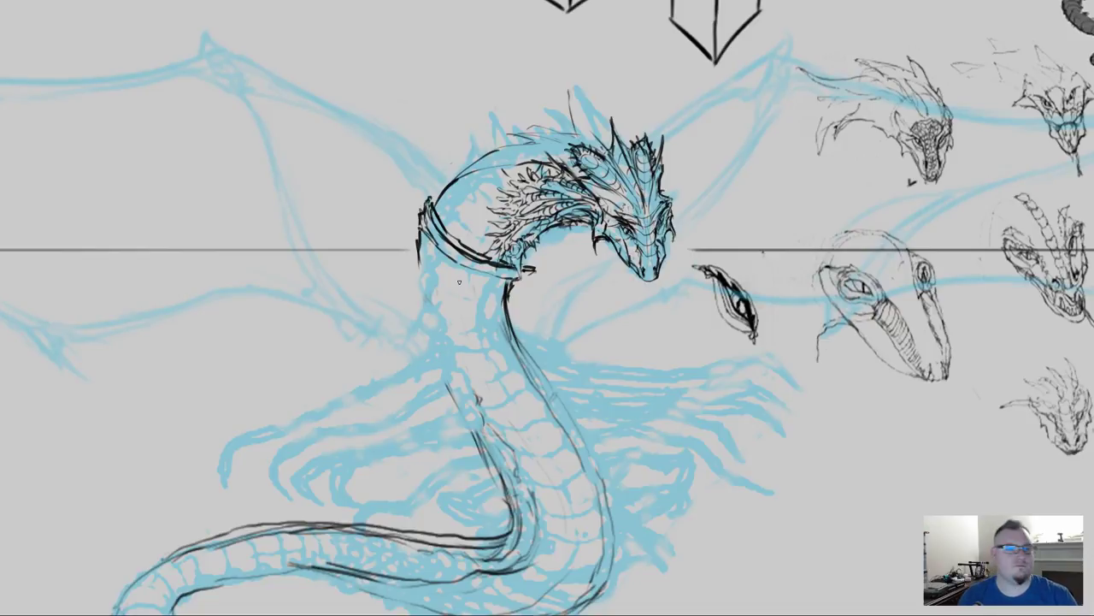
drag(472, 249, 461, 212)
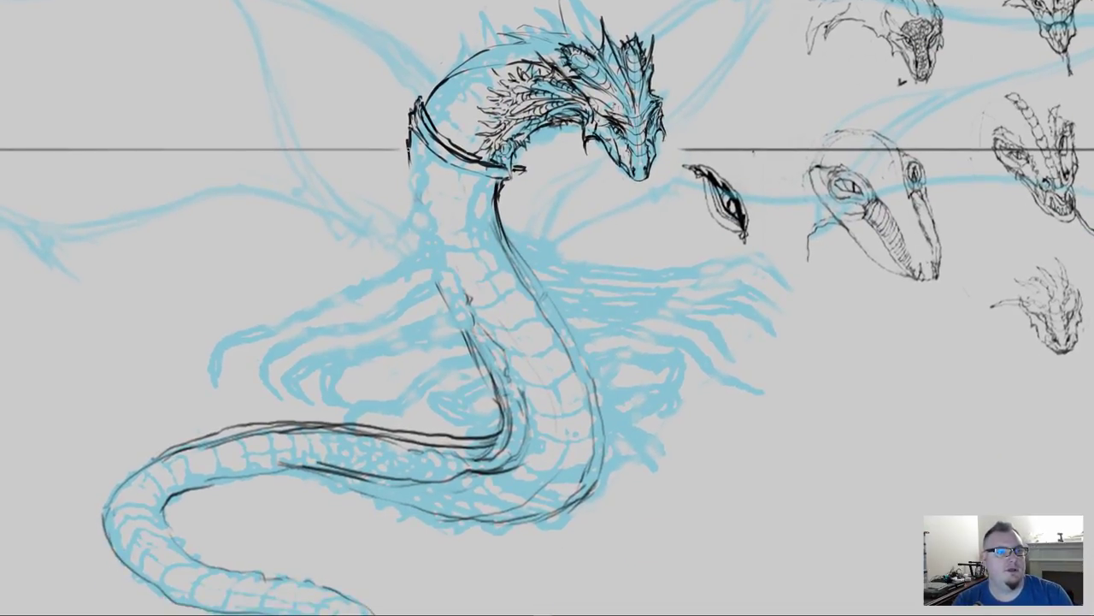
mouse_move(411, 121)
mouse_down()
mouse_move(400, 184)
mouse_move(410, 220)
mouse_up()
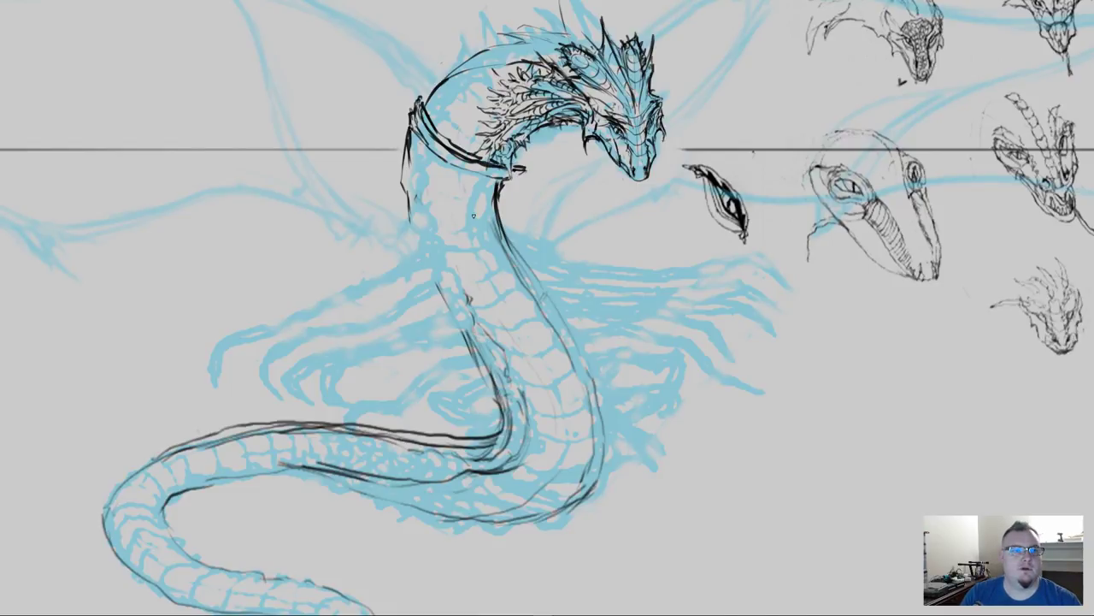
Step: Replace the smooth collar arc with jagged, downward-pointing scale edges across the neck beneath the frill
mouse_move(384, 305)
mouse_down()
mouse_move(396, 386)
mouse_move(408, 363)
mouse_up()
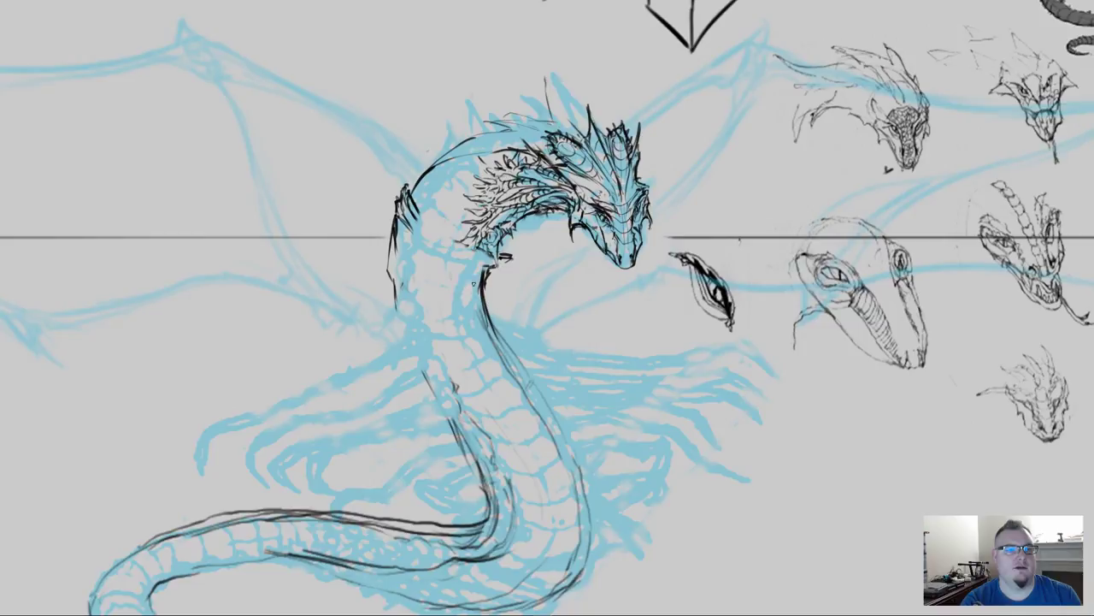
drag(484, 266, 462, 297)
mouse_move(444, 251)
mouse_down()
mouse_move(438, 269)
mouse_move(431, 262)
mouse_up()
drag(432, 267, 430, 284)
drag(421, 233, 409, 259)
mouse_move(412, 222)
mouse_down()
mouse_move(405, 234)
mouse_move(421, 224)
mouse_move(442, 260)
mouse_move(453, 253)
mouse_up()
drag(452, 239, 472, 251)
drag(472, 247, 479, 269)
drag(480, 247, 485, 268)
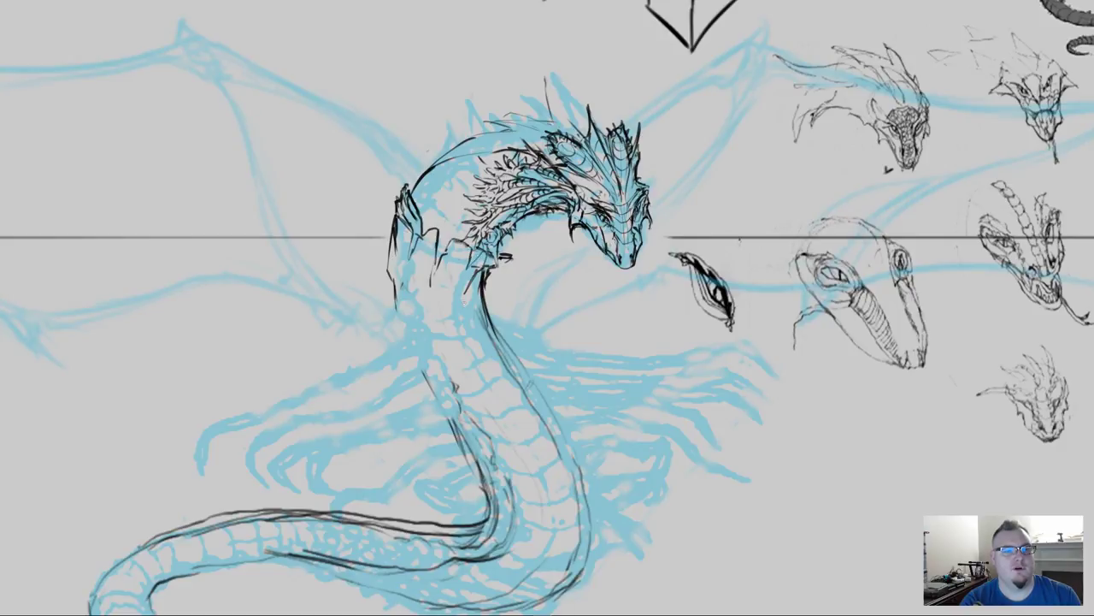
mouse_move(443, 230)
mouse_down()
mouse_move(448, 248)
mouse_move(417, 221)
mouse_up()
Step: Construct the near upper arm as a cylinder between shoulder and elbow circles, and add a curved socket around the shoulder
drag(428, 376, 435, 280)
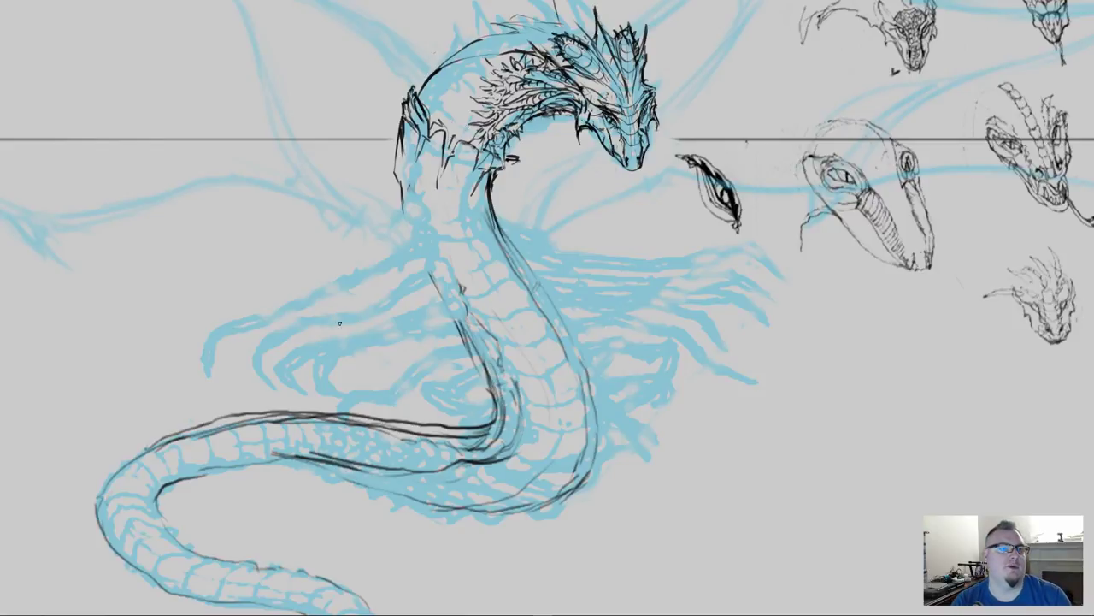
drag(398, 292, 410, 438)
drag(433, 352, 445, 307)
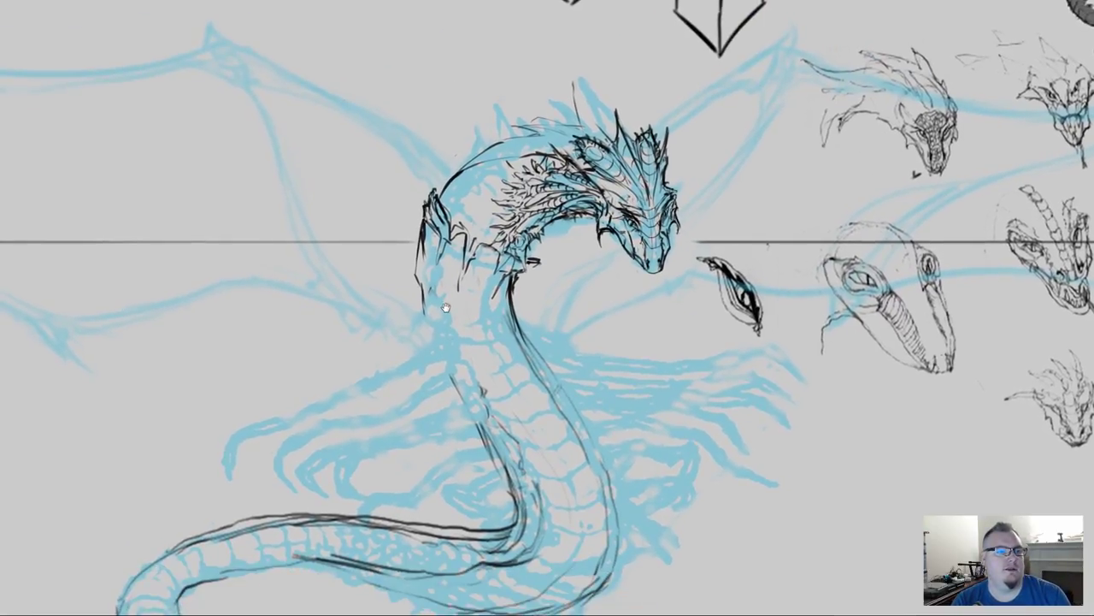
drag(435, 361, 434, 337)
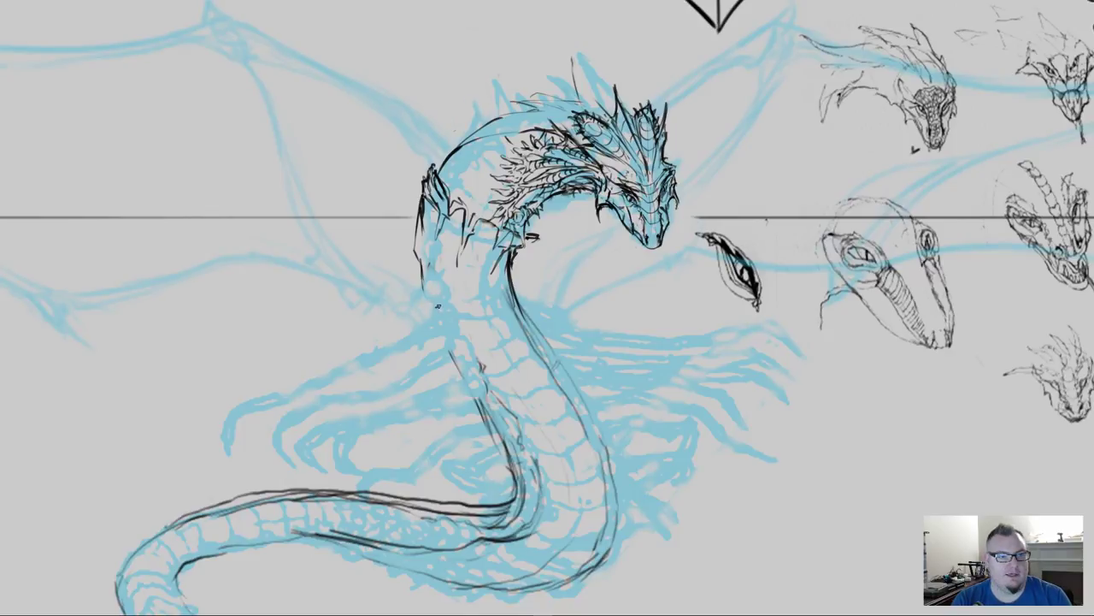
mouse_move(436, 305)
mouse_down()
mouse_move(436, 328)
mouse_move(434, 307)
mouse_move(433, 328)
mouse_move(446, 331)
mouse_move(412, 332)
mouse_move(382, 340)
mouse_up()
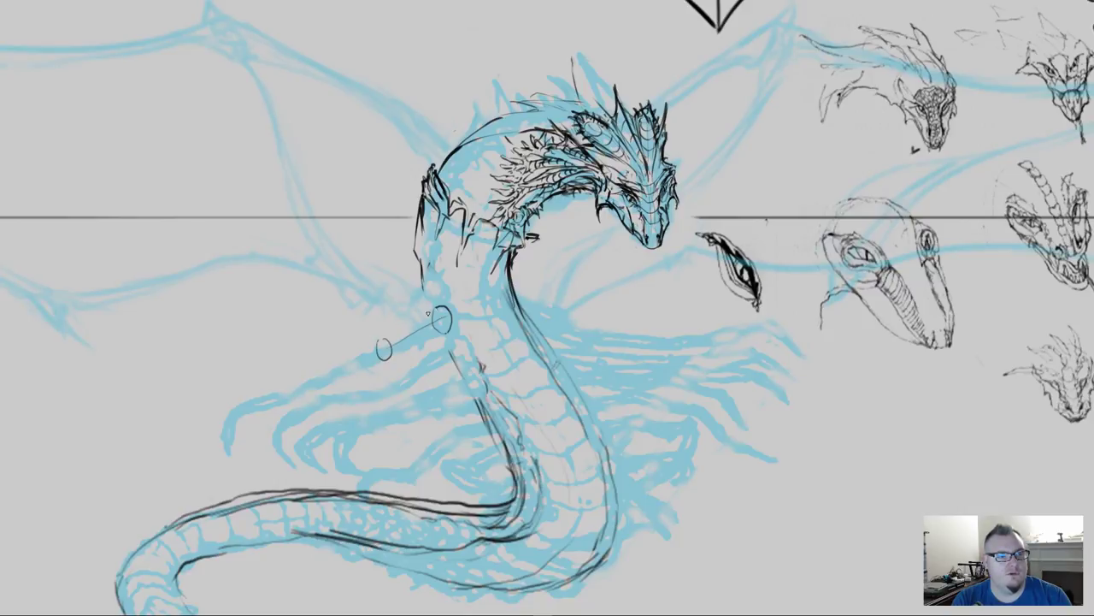
drag(437, 309, 381, 341)
drag(448, 333, 388, 359)
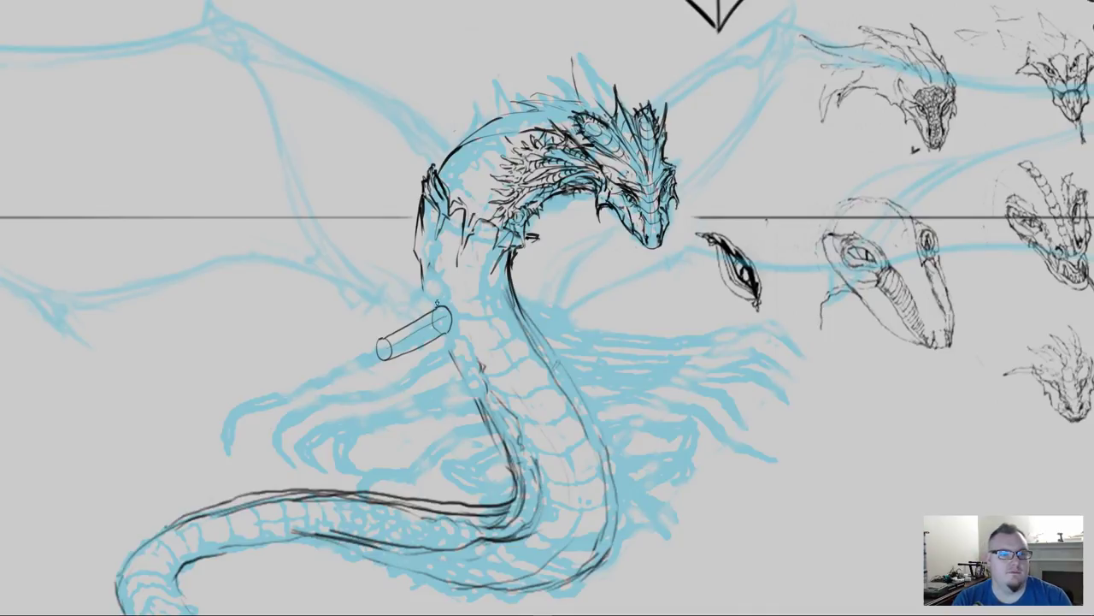
mouse_move(438, 300)
mouse_down()
mouse_move(460, 319)
mouse_move(451, 342)
mouse_up()
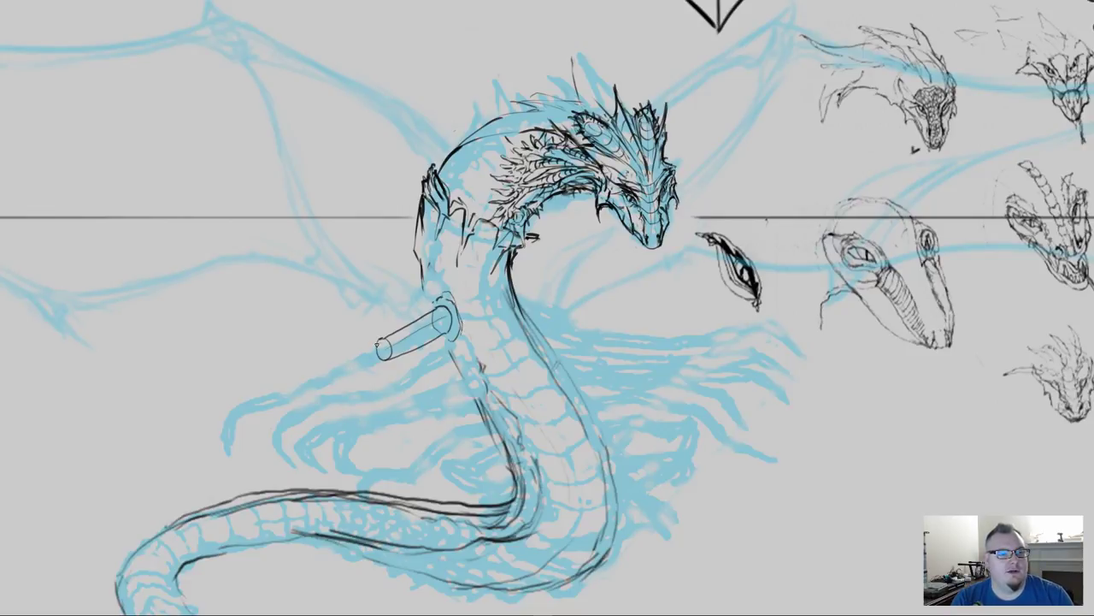
Step: Try a straight segmented forearm following the blue rough, with joint circles, a wrist knob and a hooked claw
drag(370, 380, 417, 353)
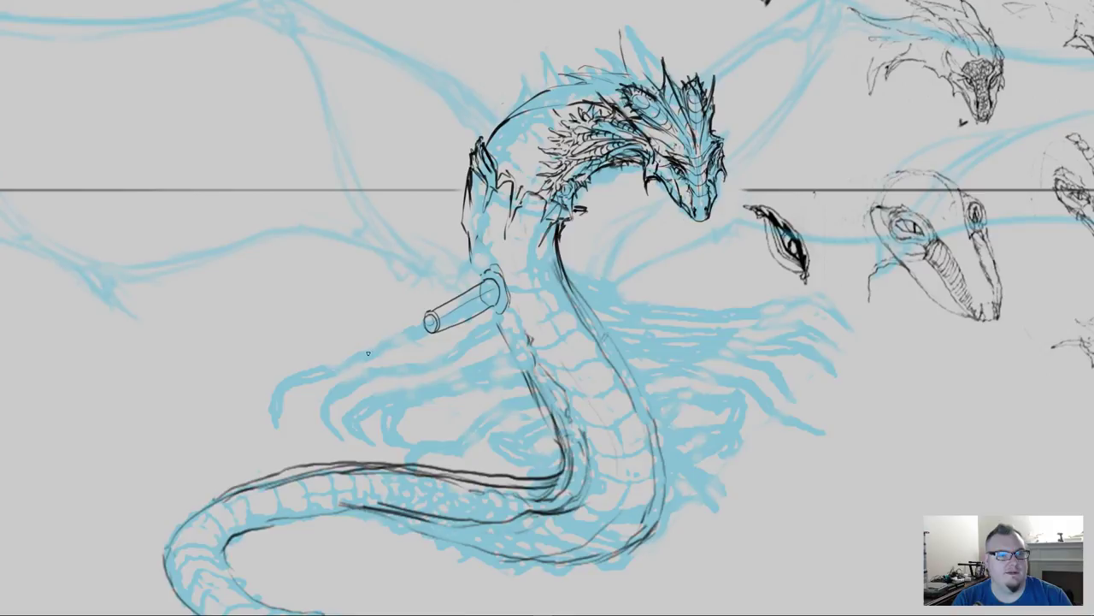
mouse_move(363, 351)
mouse_down()
mouse_move(423, 321)
mouse_move(409, 345)
mouse_move(368, 354)
mouse_up()
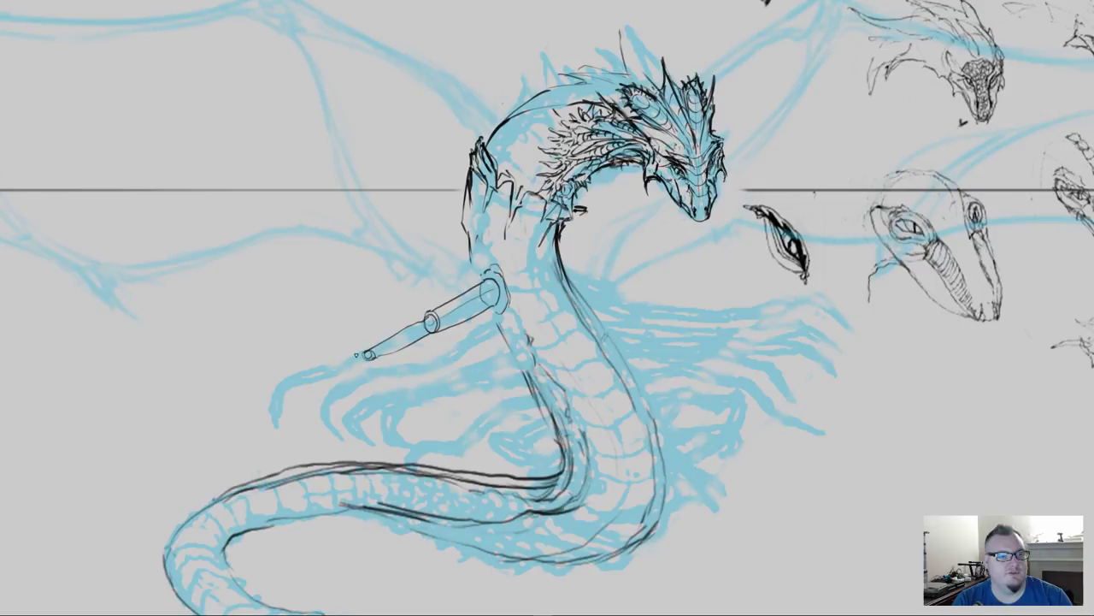
drag(369, 352, 326, 373)
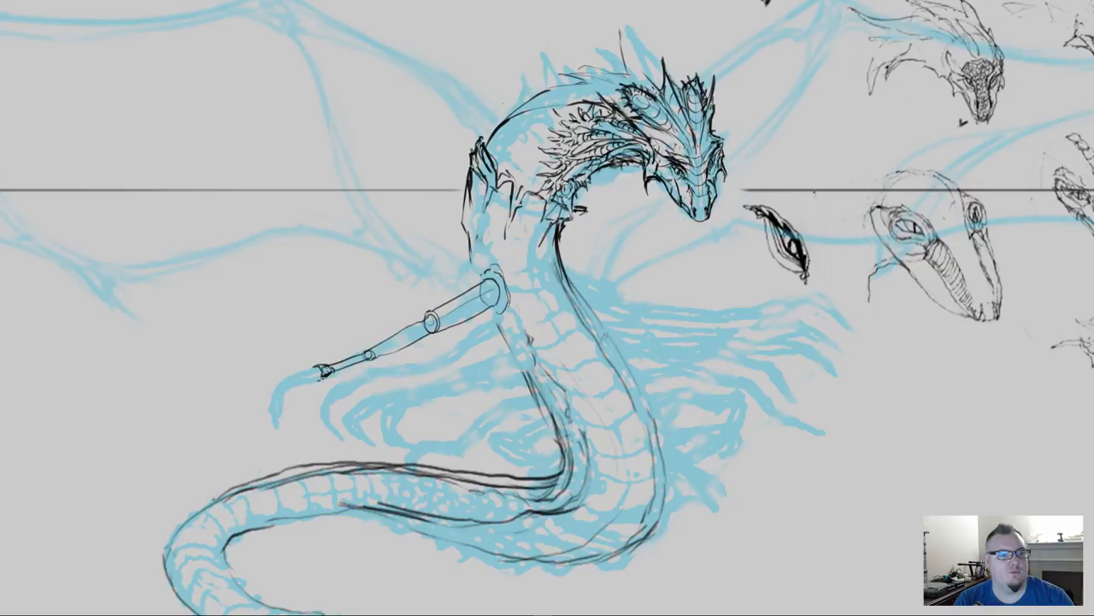
drag(289, 392, 281, 420)
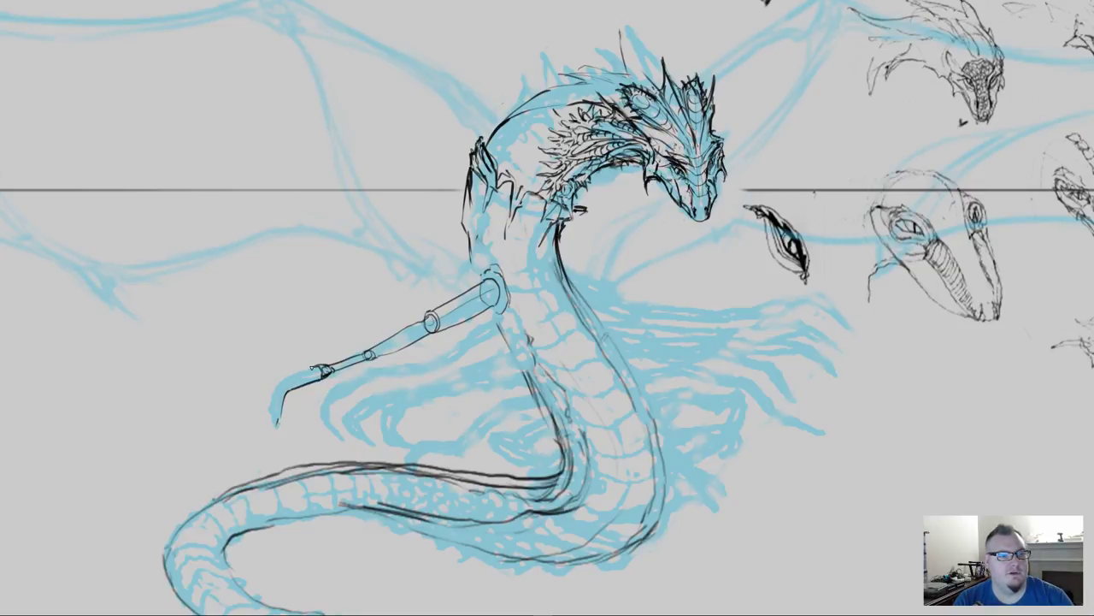
mouse_move(311, 366)
mouse_down()
mouse_move(274, 392)
mouse_move(273, 408)
mouse_move(297, 376)
mouse_move(276, 423)
mouse_move(272, 411)
mouse_move(282, 425)
mouse_up()
key(e)
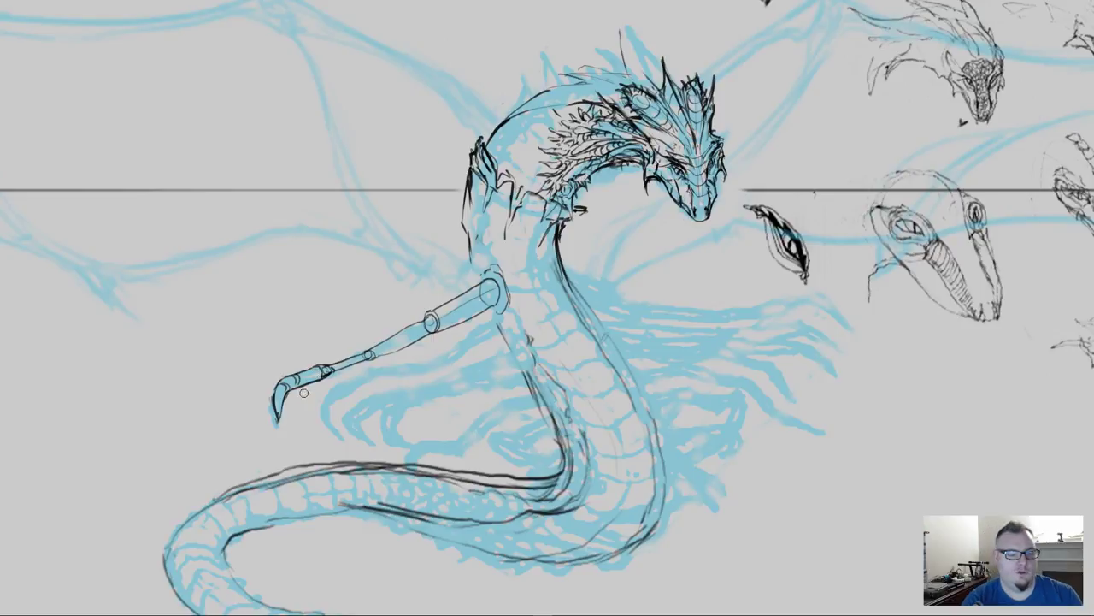
mouse_move(278, 406)
mouse_down()
mouse_move(309, 386)
mouse_move(298, 388)
mouse_move(320, 365)
mouse_up()
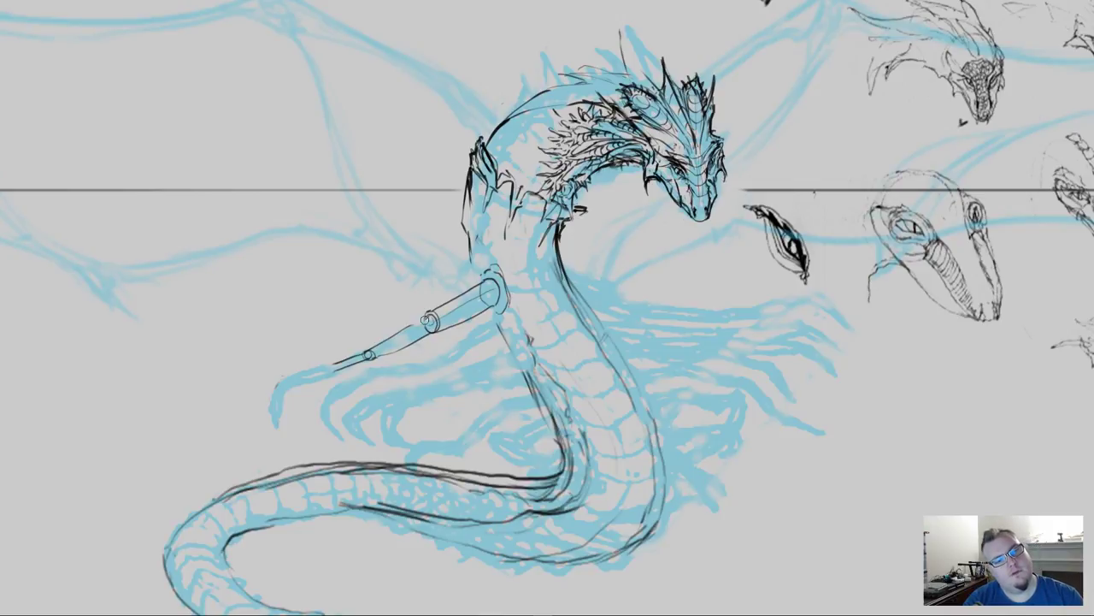
mouse_move(429, 323)
mouse_down()
mouse_move(389, 352)
mouse_move(409, 324)
mouse_move(377, 360)
mouse_move(387, 347)
mouse_move(358, 356)
mouse_up()
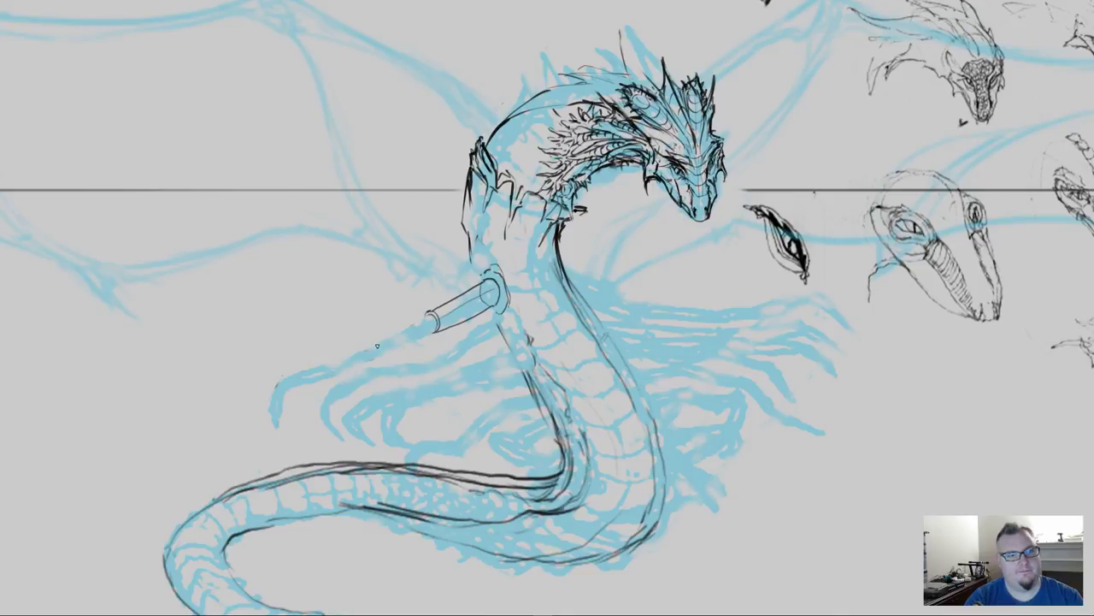
drag(431, 322, 364, 352)
drag(434, 327, 365, 365)
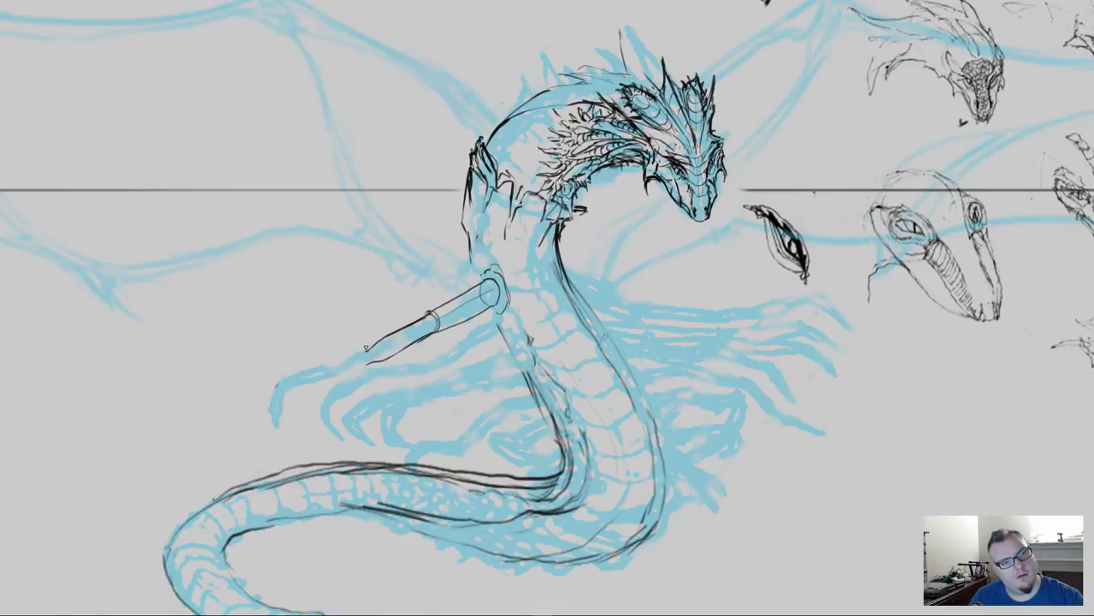
mouse_move(399, 324)
mouse_down()
mouse_move(424, 321)
mouse_move(428, 337)
mouse_move(421, 316)
mouse_move(394, 328)
mouse_move(373, 343)
mouse_move(387, 361)
mouse_up()
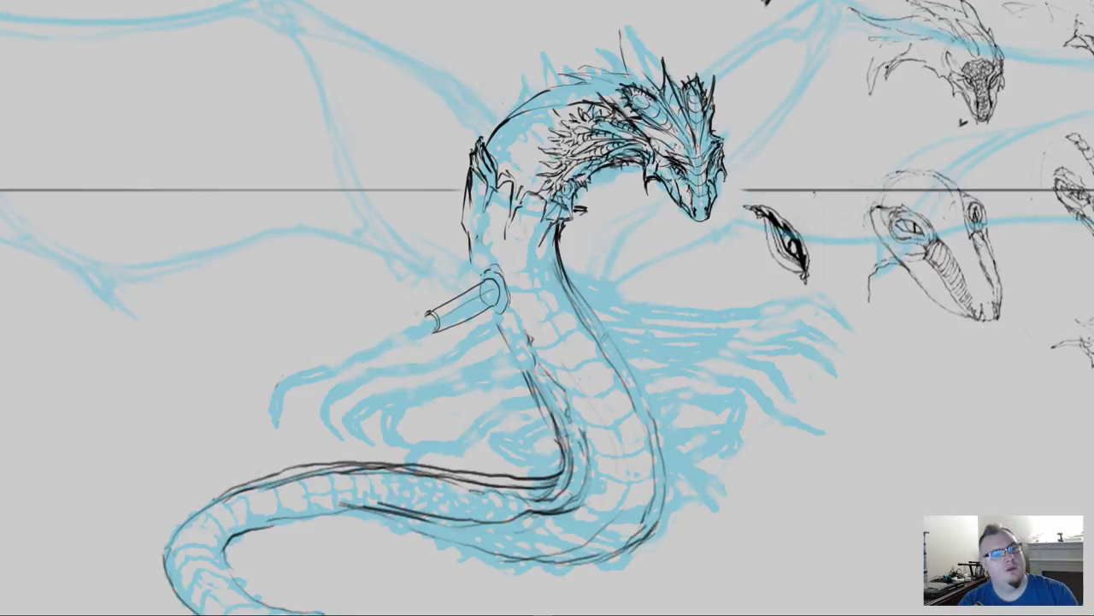
Step: Draw the forearm rising from the elbow to a high joint, then bending down through a thin segment to a dark, curved claw
drag(429, 315, 350, 307)
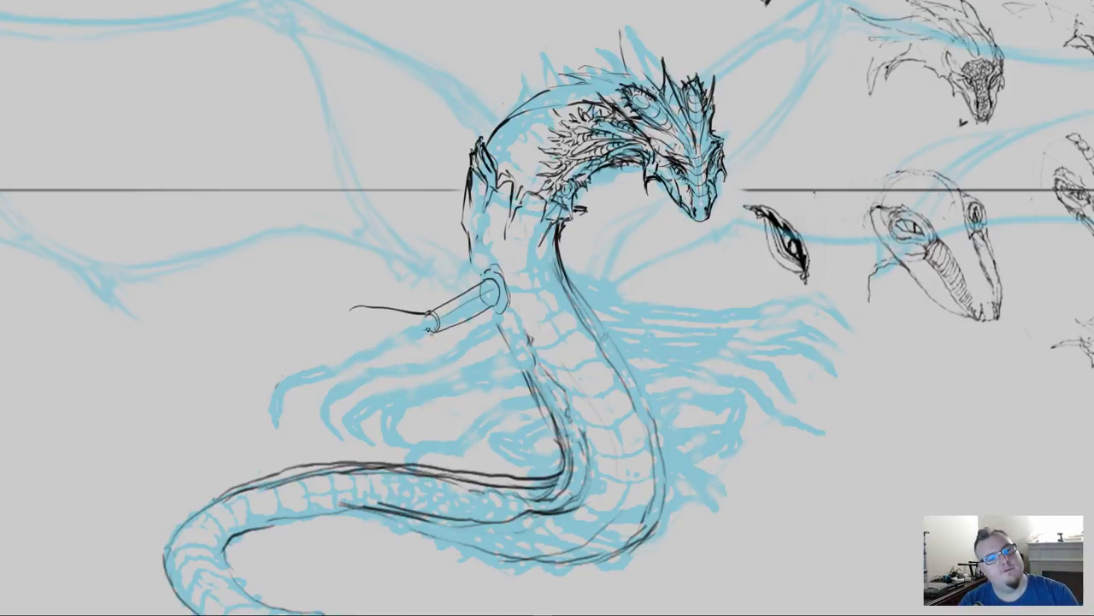
mouse_move(429, 328)
mouse_down()
mouse_move(361, 312)
mouse_move(383, 319)
mouse_move(353, 315)
mouse_move(306, 361)
mouse_up()
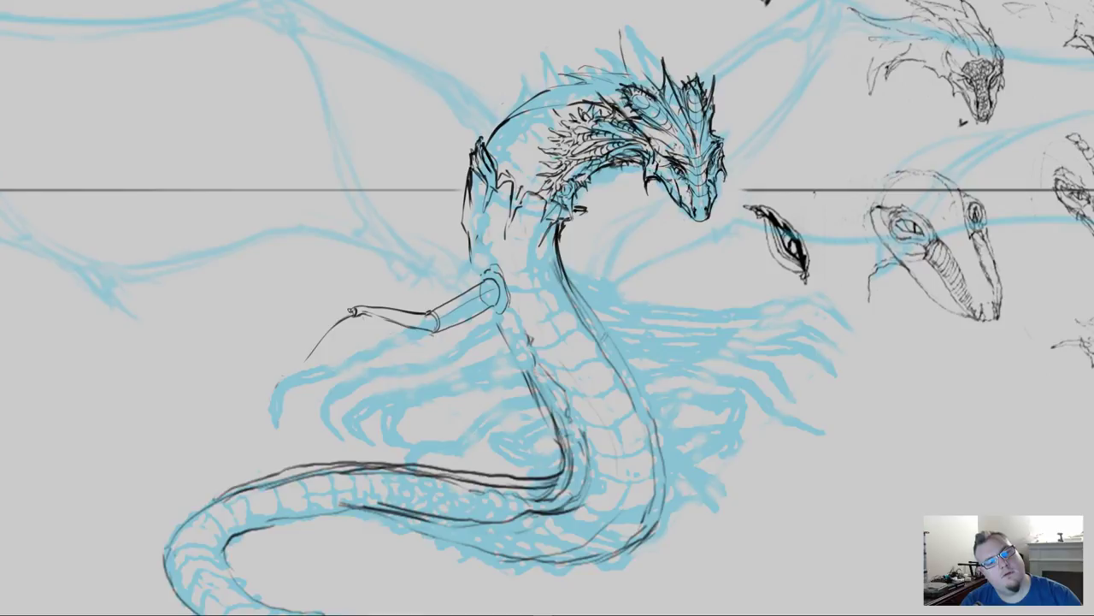
drag(351, 309, 304, 361)
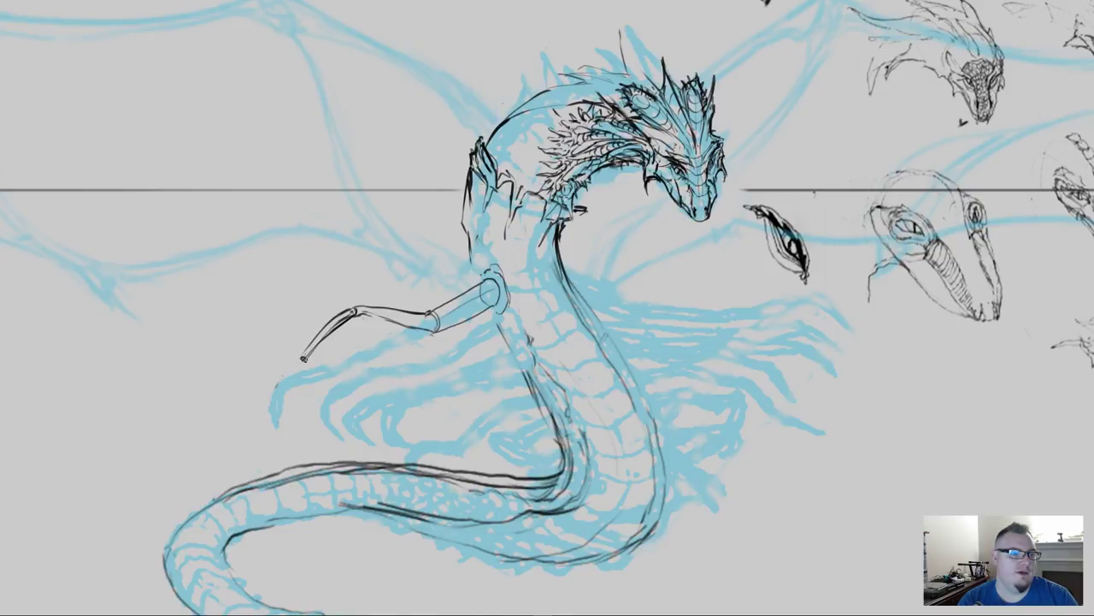
drag(304, 357, 300, 395)
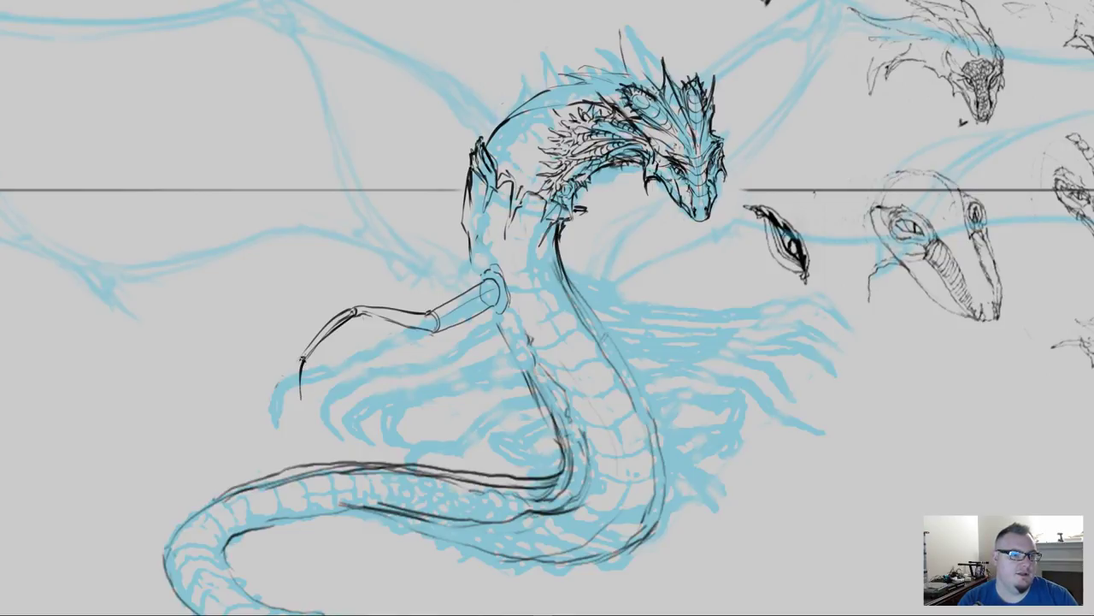
mouse_move(302, 357)
mouse_down()
mouse_move(300, 392)
mouse_move(304, 360)
mouse_up()
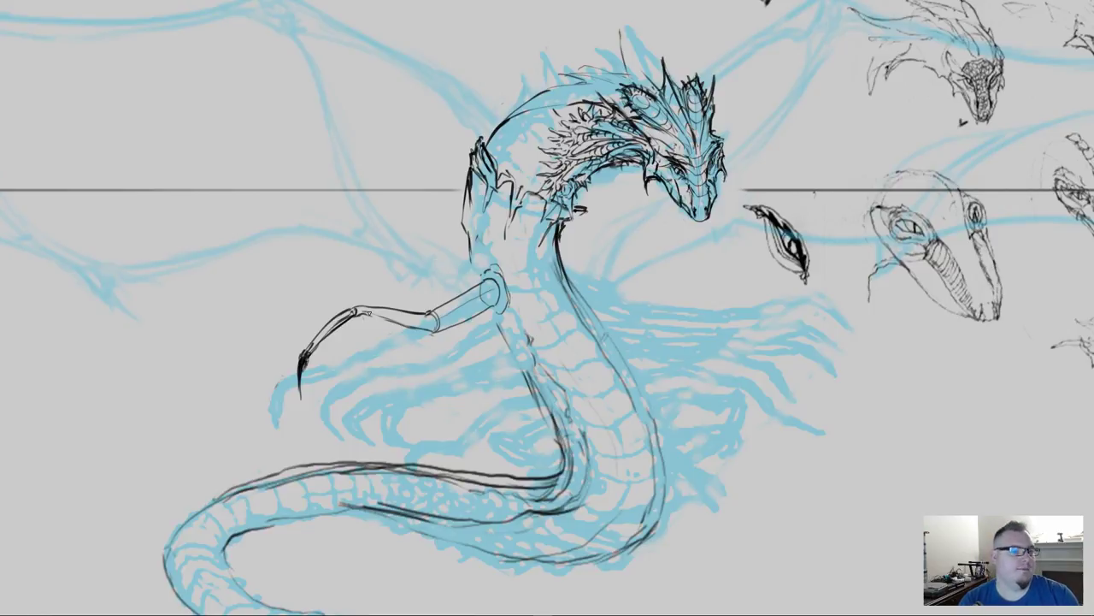
mouse_move(371, 315)
mouse_down()
mouse_move(439, 328)
mouse_move(481, 310)
mouse_up()
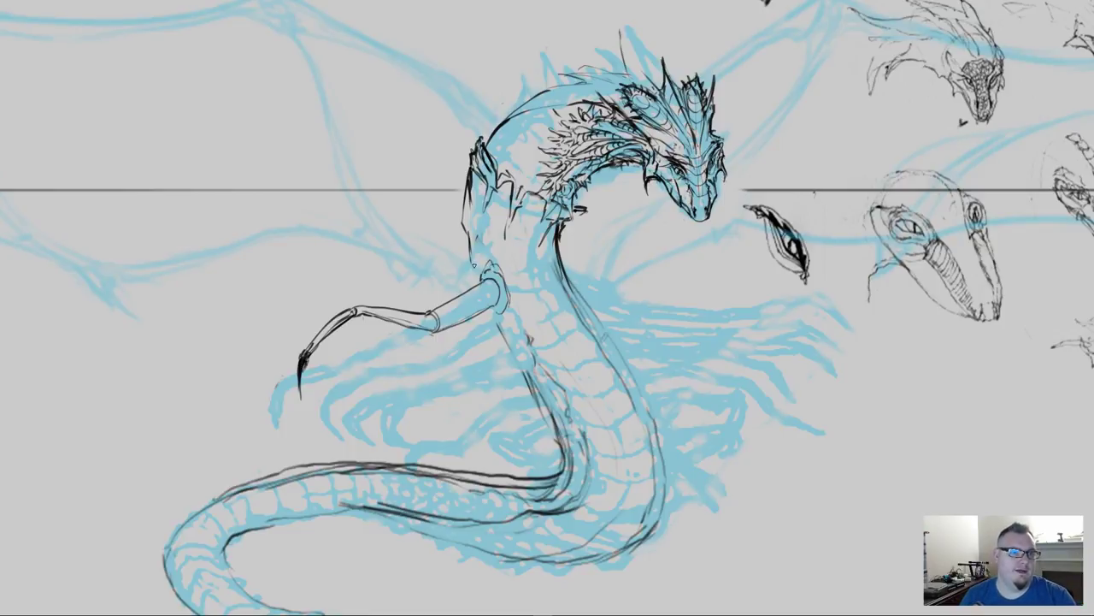
Step: Extend the neck outline to the near shoulder and construct the far arm with a shoulder circle, cylindrical upper arm, thin forearm and claw curve
mouse_move(472, 256)
mouse_down()
mouse_move(482, 286)
mouse_move(470, 229)
mouse_move(470, 243)
mouse_up()
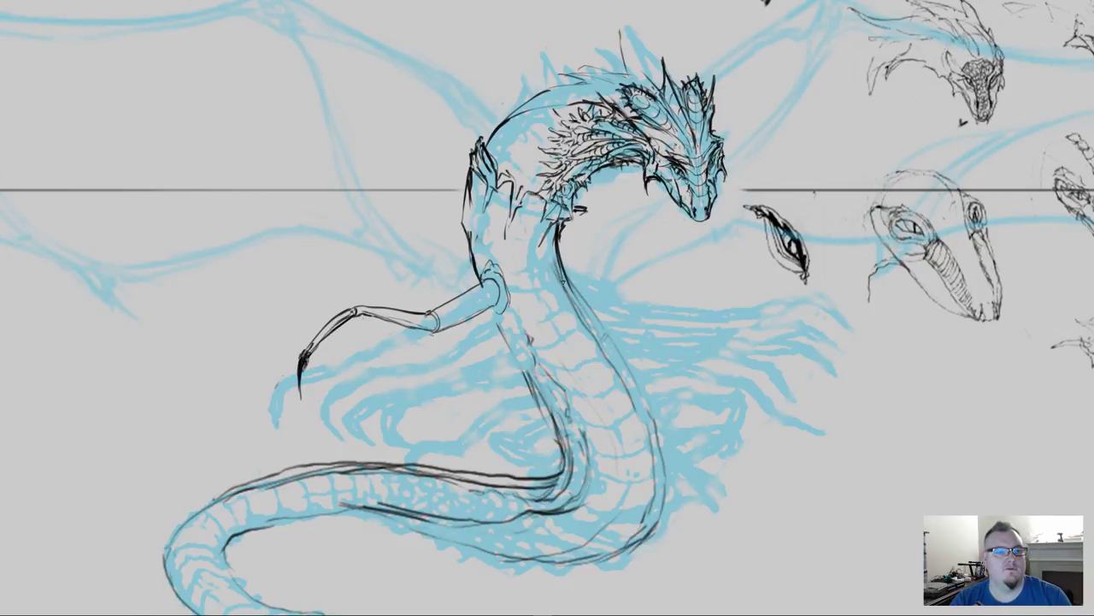
mouse_move(554, 262)
mouse_down()
mouse_move(562, 291)
mouse_move(546, 265)
mouse_move(544, 283)
mouse_up()
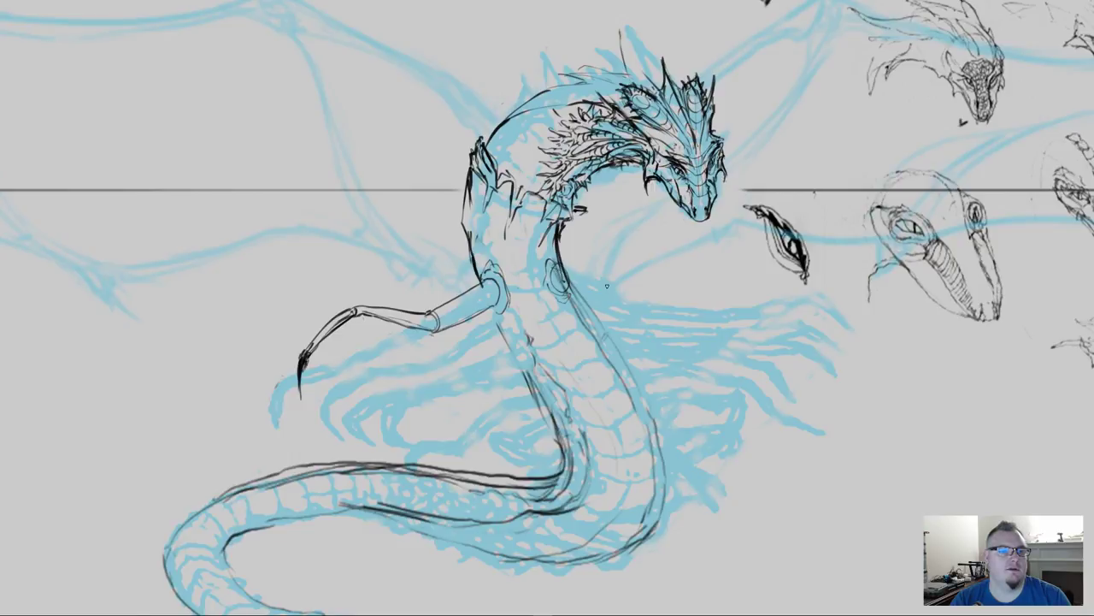
mouse_move(567, 281)
mouse_down()
mouse_move(612, 288)
mouse_move(600, 295)
mouse_up()
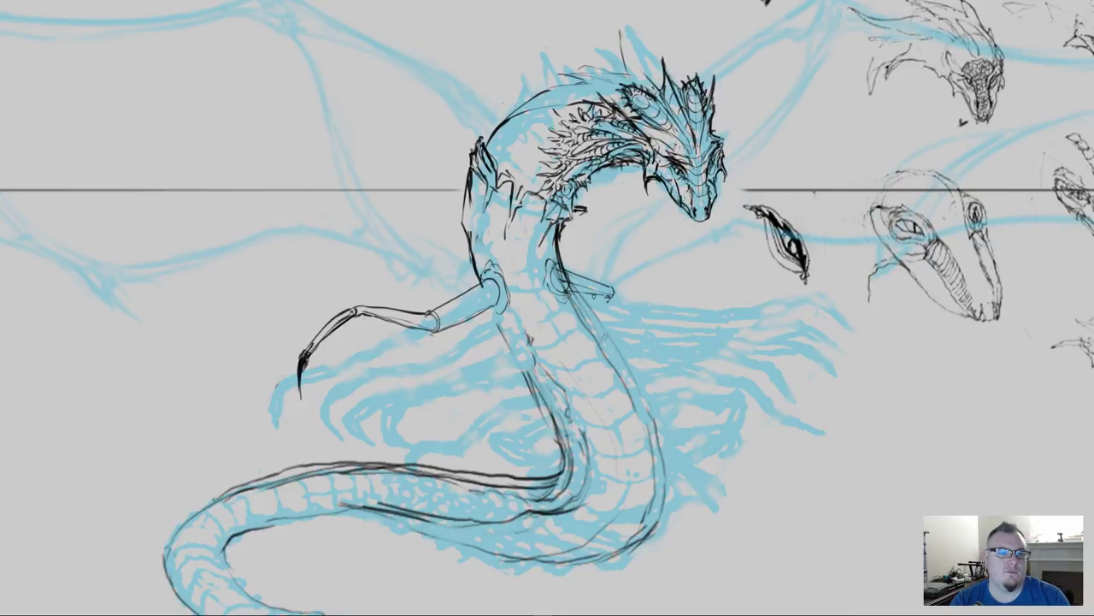
drag(569, 292, 608, 299)
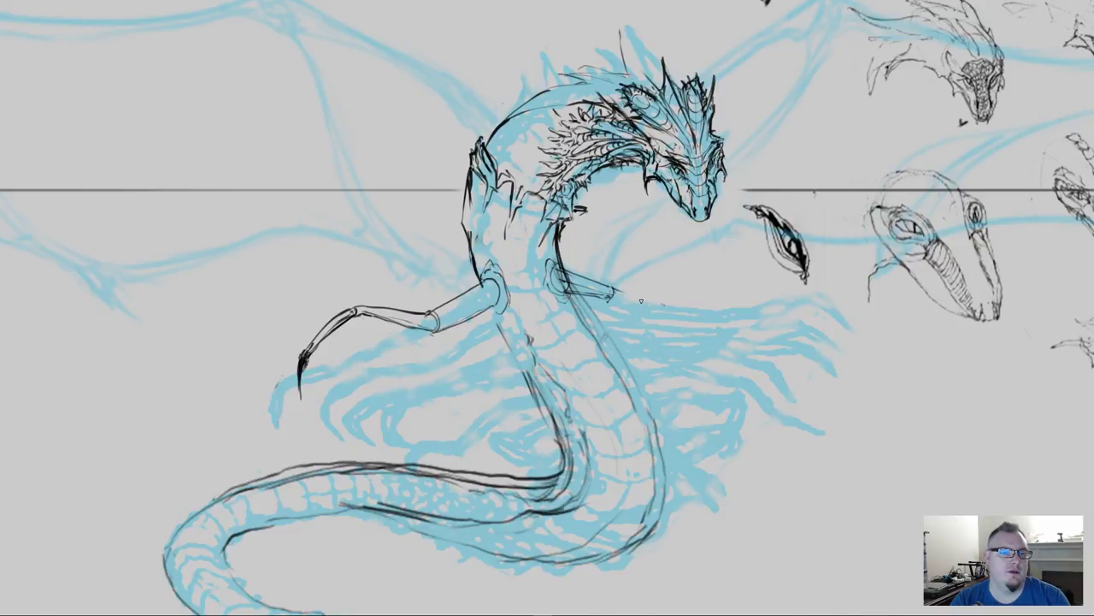
mouse_move(613, 289)
mouse_down()
mouse_move(668, 293)
mouse_move(607, 304)
mouse_move(656, 310)
mouse_move(661, 292)
mouse_move(658, 308)
mouse_move(664, 298)
mouse_move(735, 320)
mouse_up()
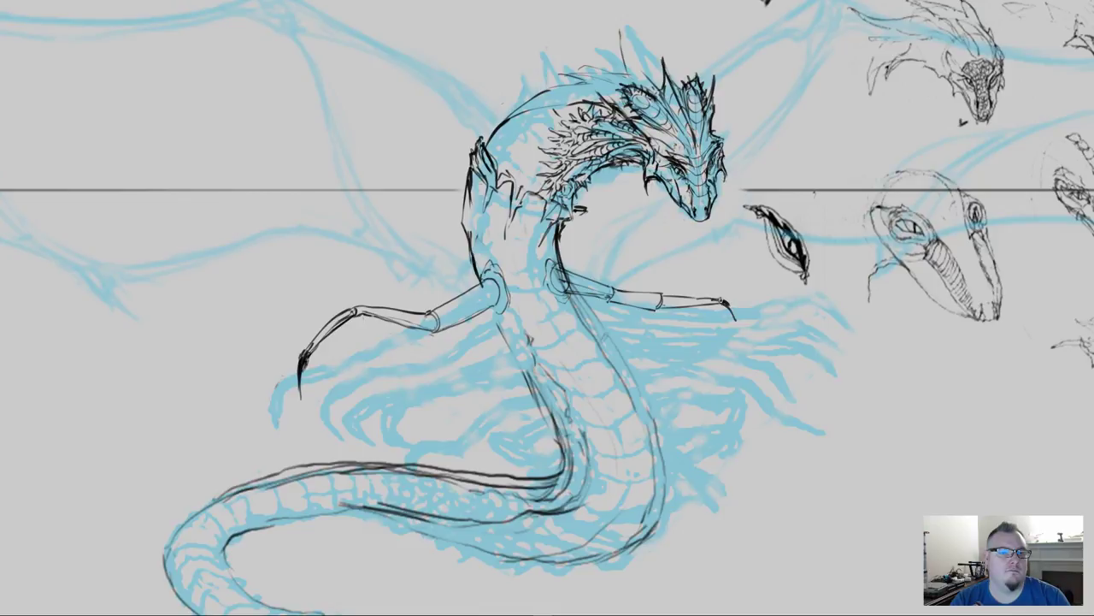
Step: Fill the far arm's claw as a dark, tapered hook and erase the arm's construction lines that overlap the body
drag(708, 293, 722, 303)
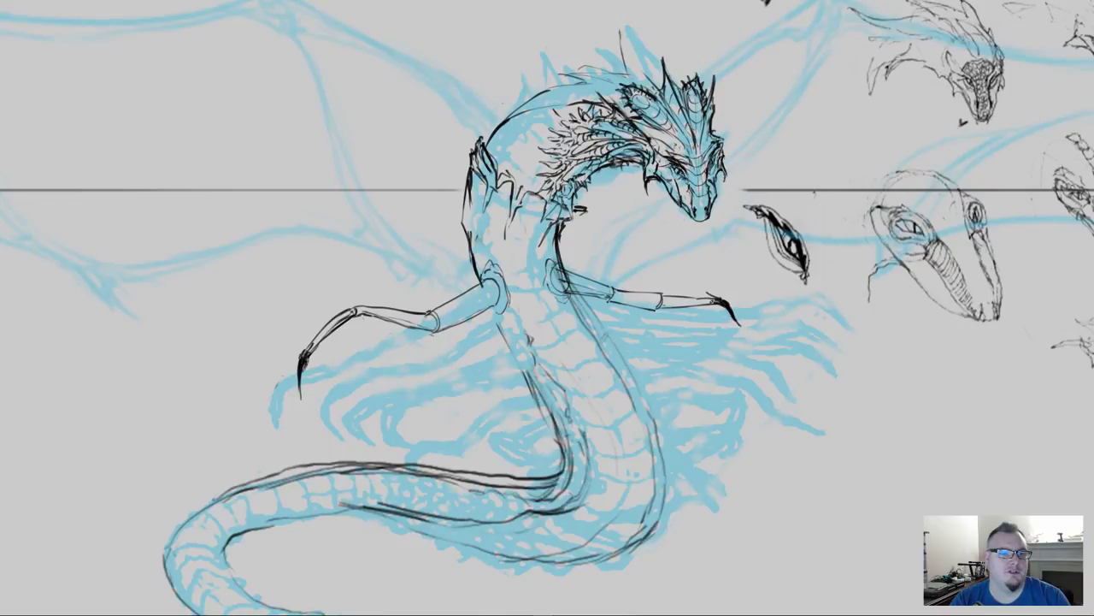
drag(716, 301, 700, 303)
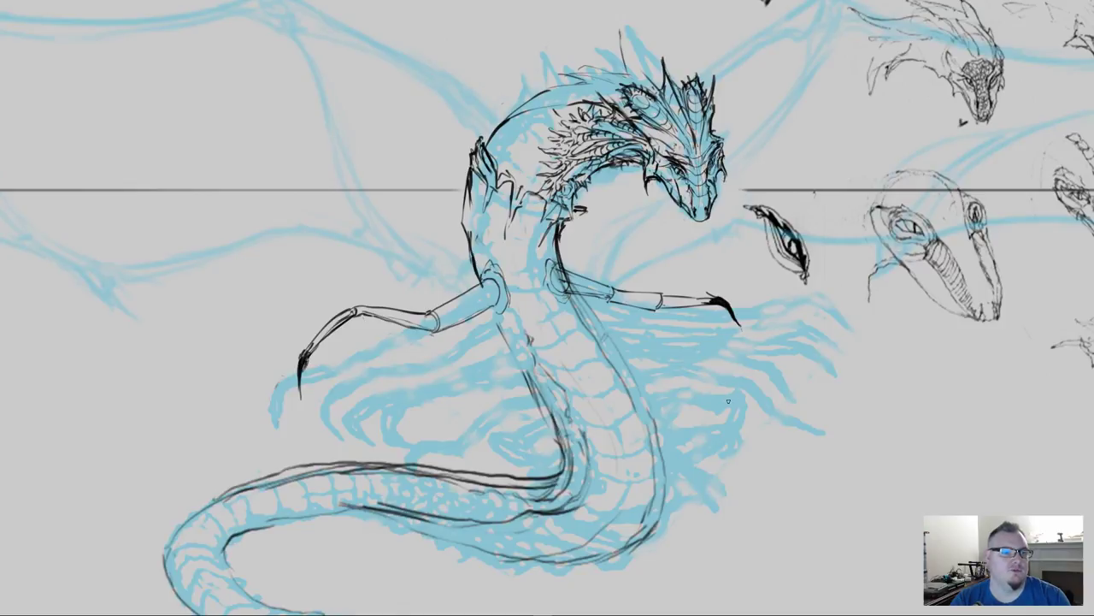
drag(735, 320, 737, 323)
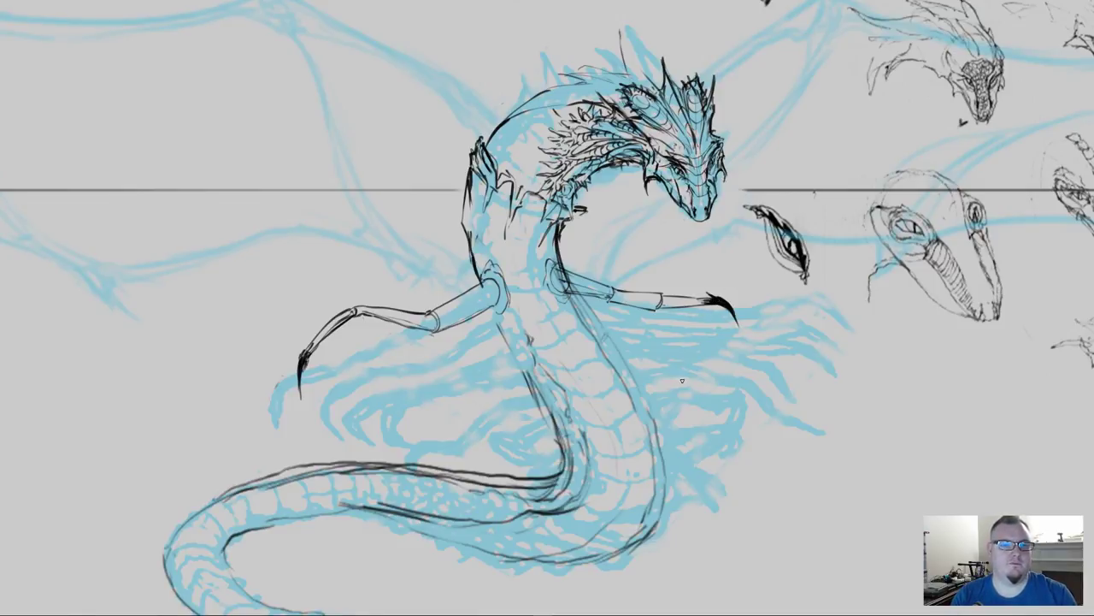
key(ctrl+minus)
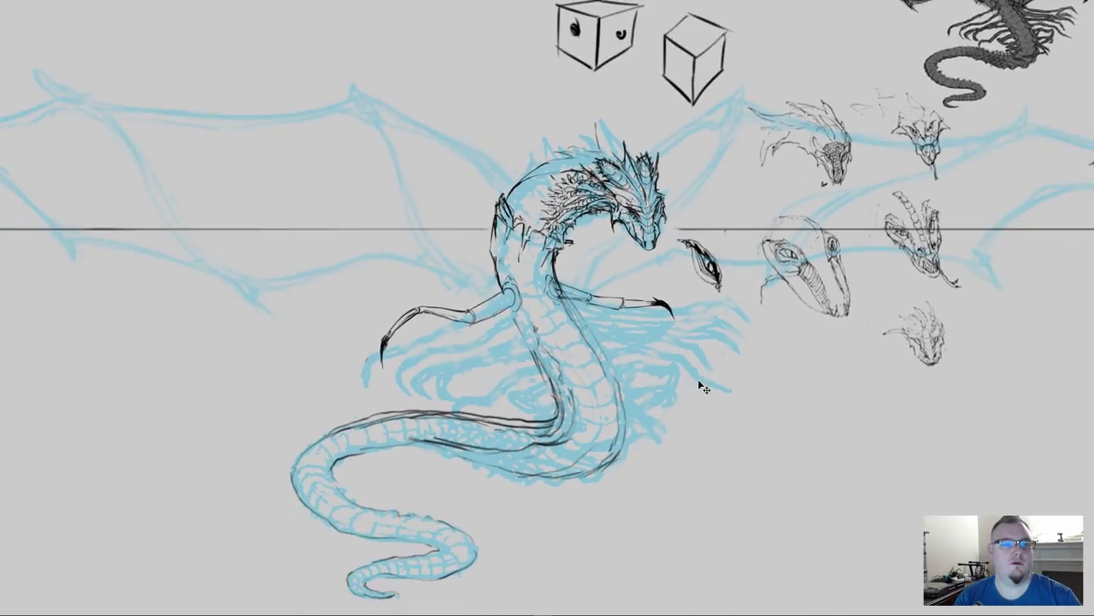
key(ctrl+plus)
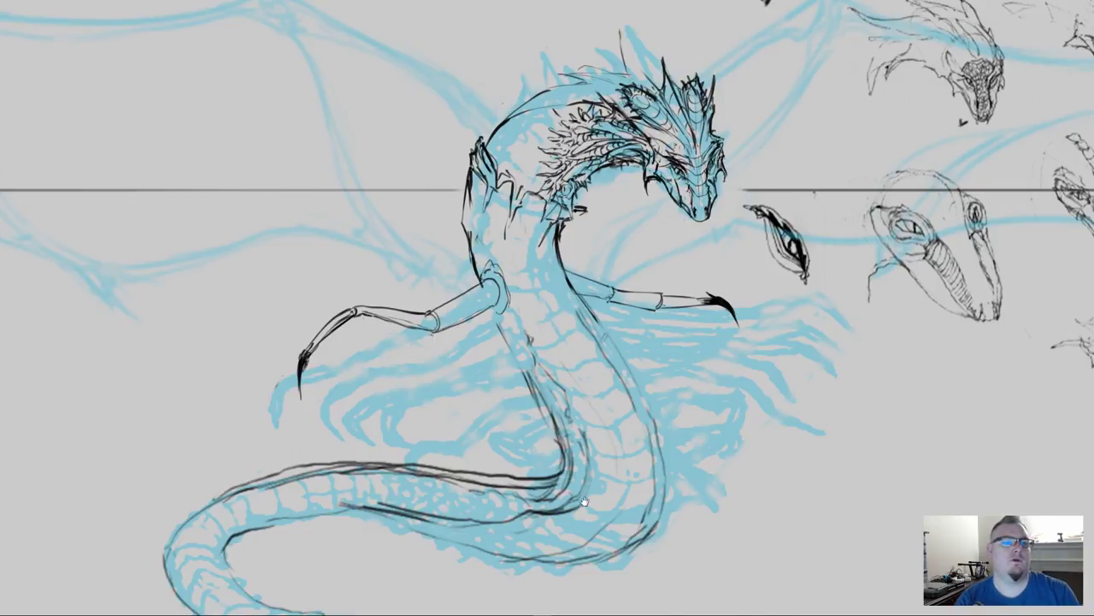
Step: Erase the rough dark lines along the body's inner edge, from below the near shoulder around the bend into the tail
mouse_move(562, 499)
mouse_down()
mouse_move(530, 449)
mouse_move(498, 431)
mouse_up()
drag(470, 609, 572, 447)
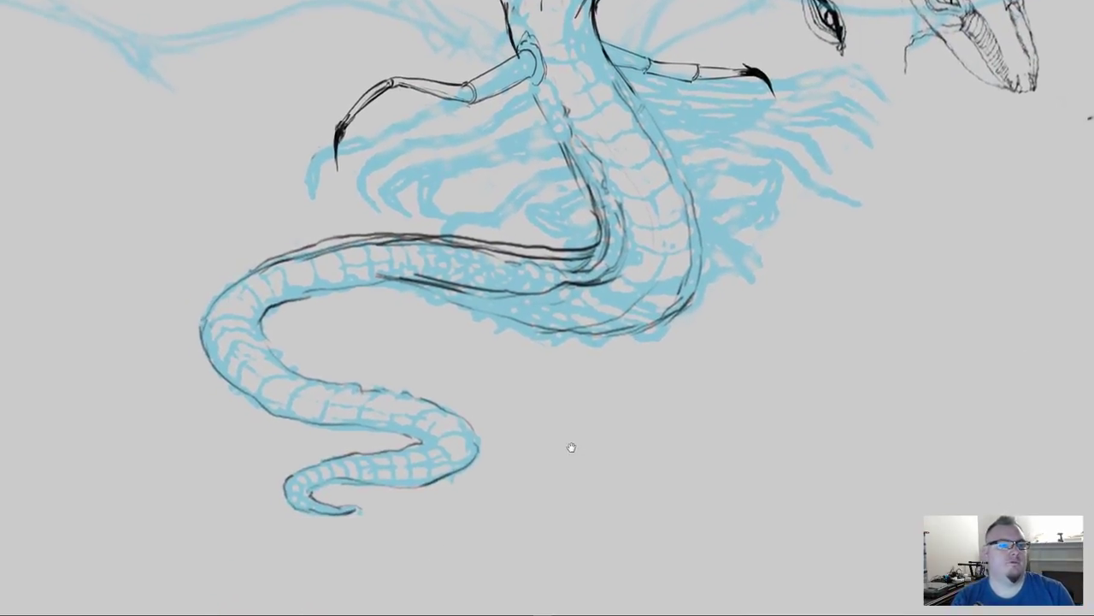
drag(626, 332, 584, 481)
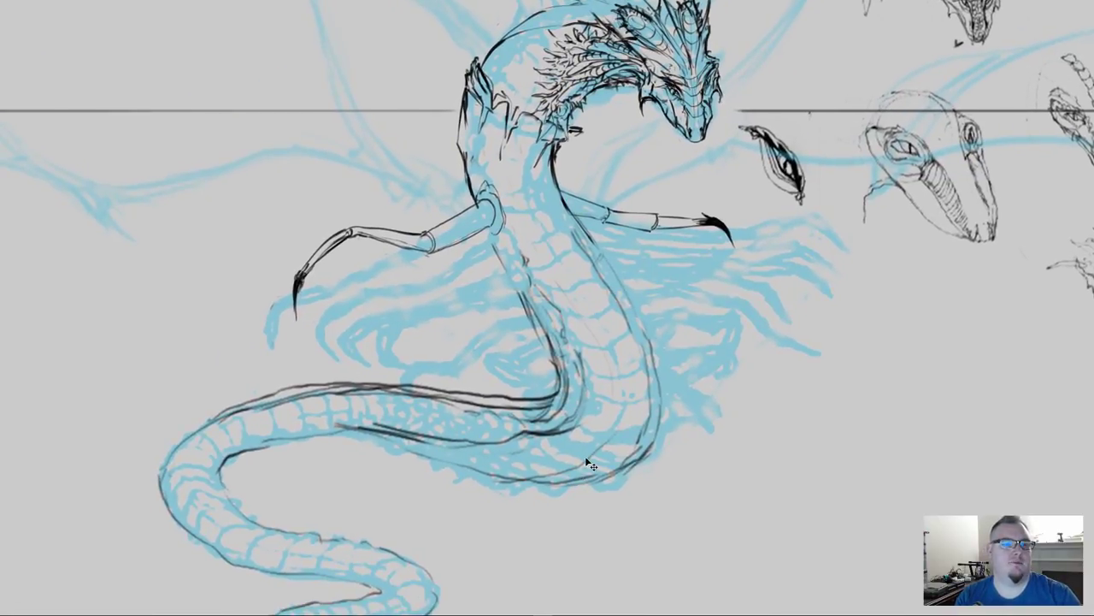
key(ctrl+minus)
key(ctrl+minus)
key(ctrl+plus)
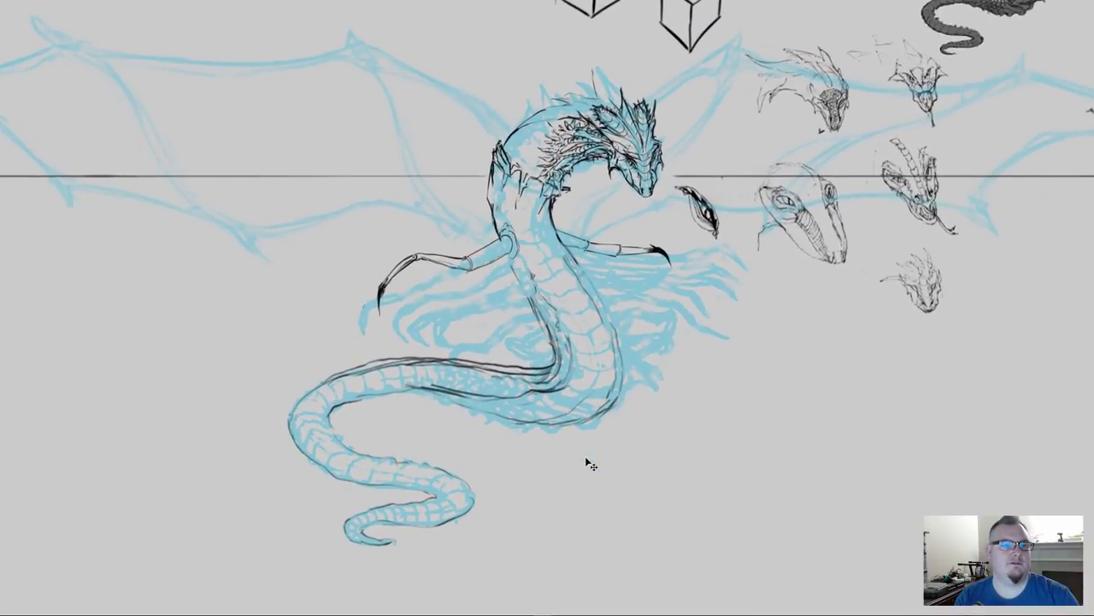
scroll(586, 462, up, 2)
scroll(586, 459, down, 2)
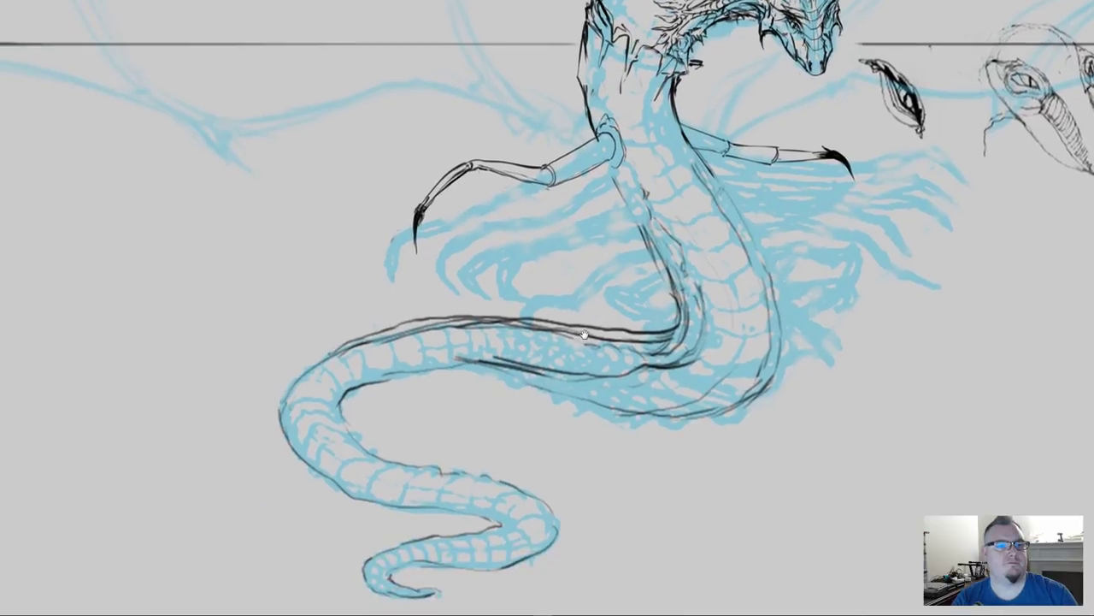
scroll(656, 231, up, 2)
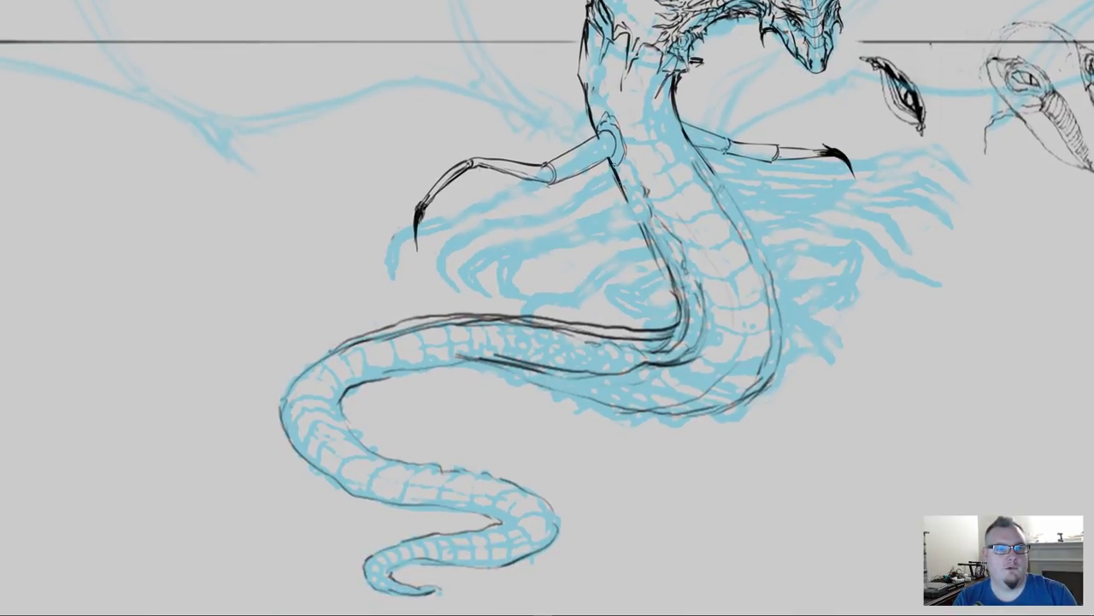
mouse_move(617, 167)
mouse_down()
mouse_move(670, 309)
mouse_move(650, 326)
mouse_up()
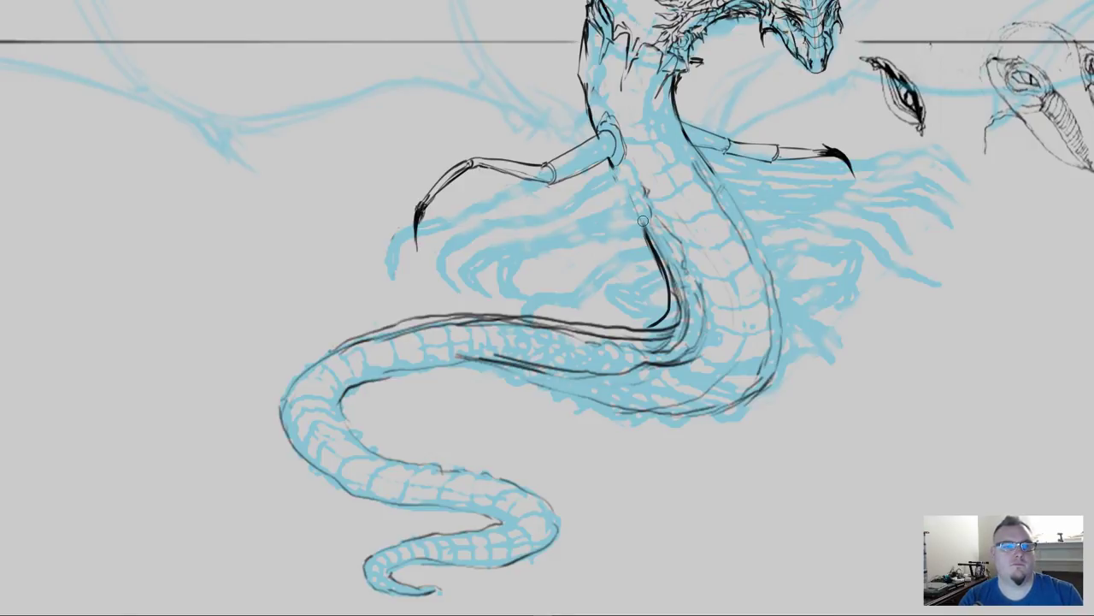
mouse_move(680, 272)
mouse_down()
mouse_move(695, 352)
mouse_move(673, 357)
mouse_move(652, 236)
mouse_move(672, 358)
mouse_up()
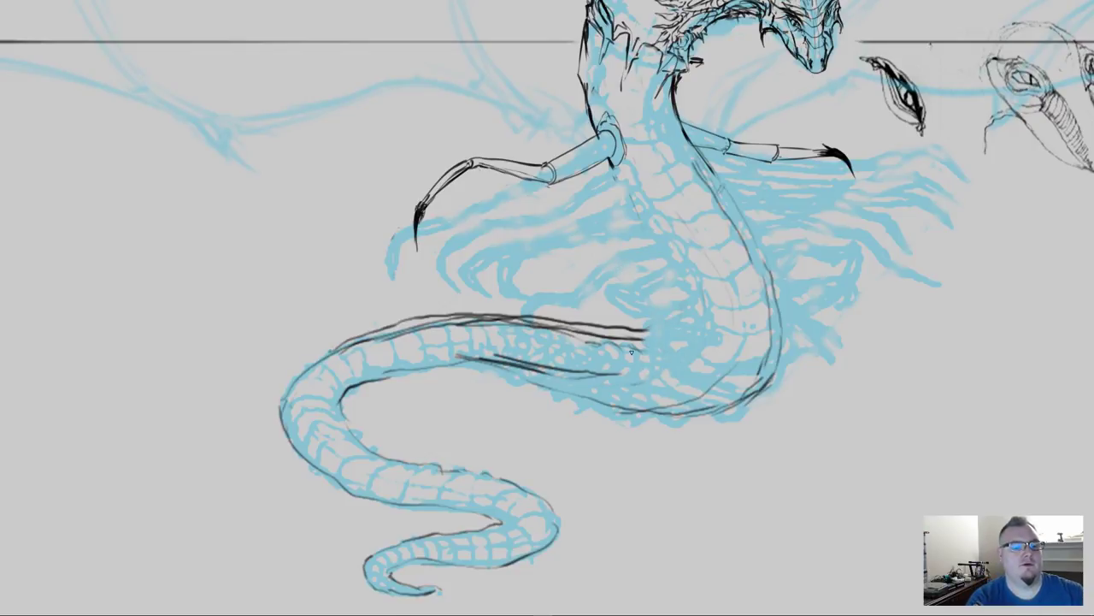
Step: Open the brush's smoothing amount for editing and dismiss the on-screen keyboard
key(Tab)
click(385, 24)
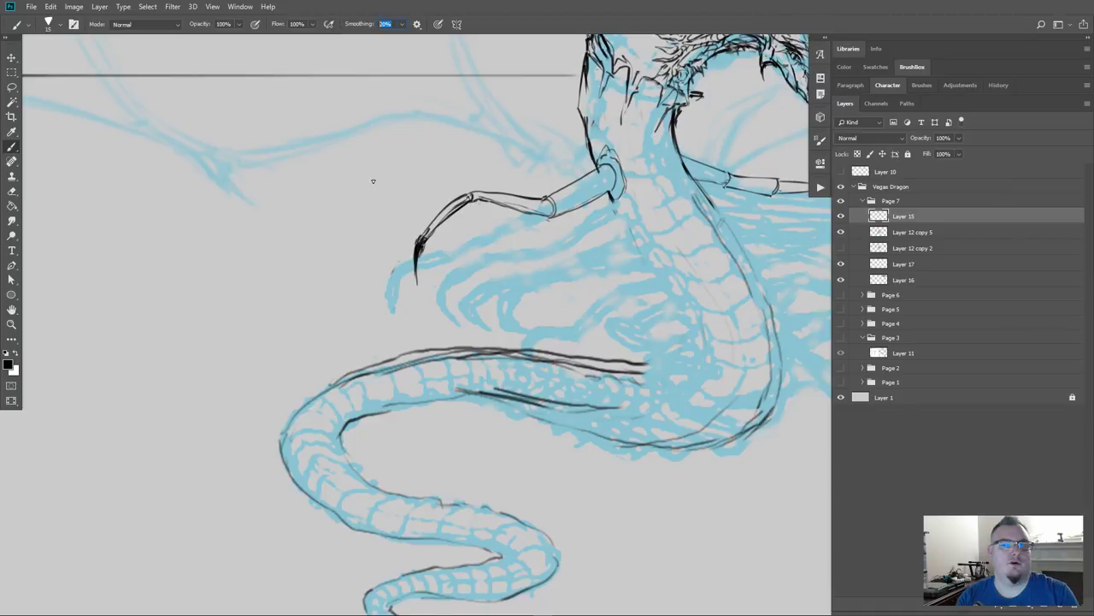
key(Tab)
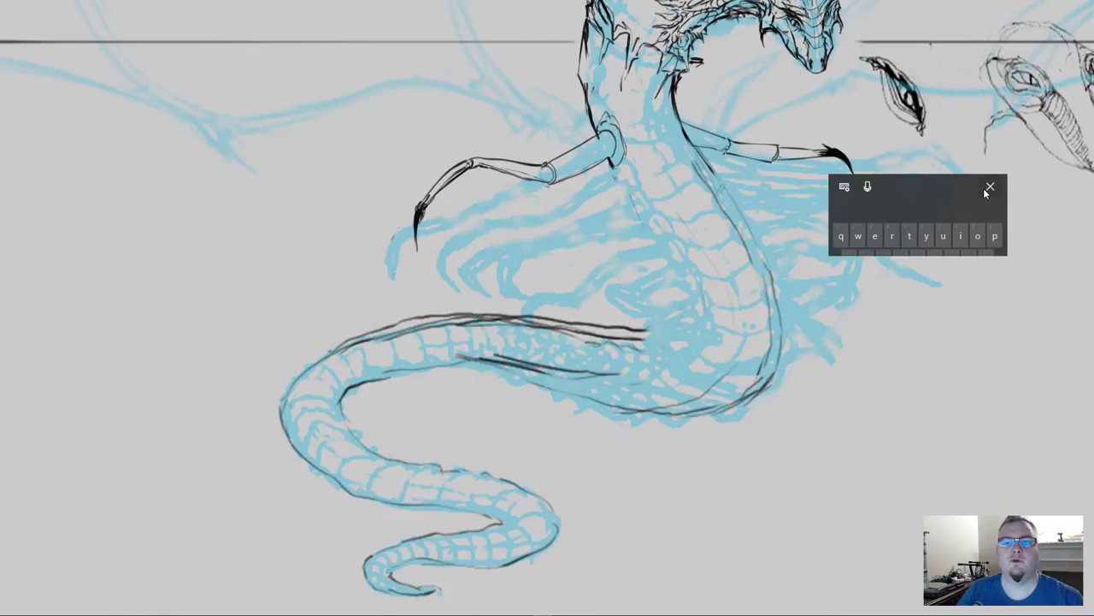
drag(972, 189, 998, 306)
click(1015, 303)
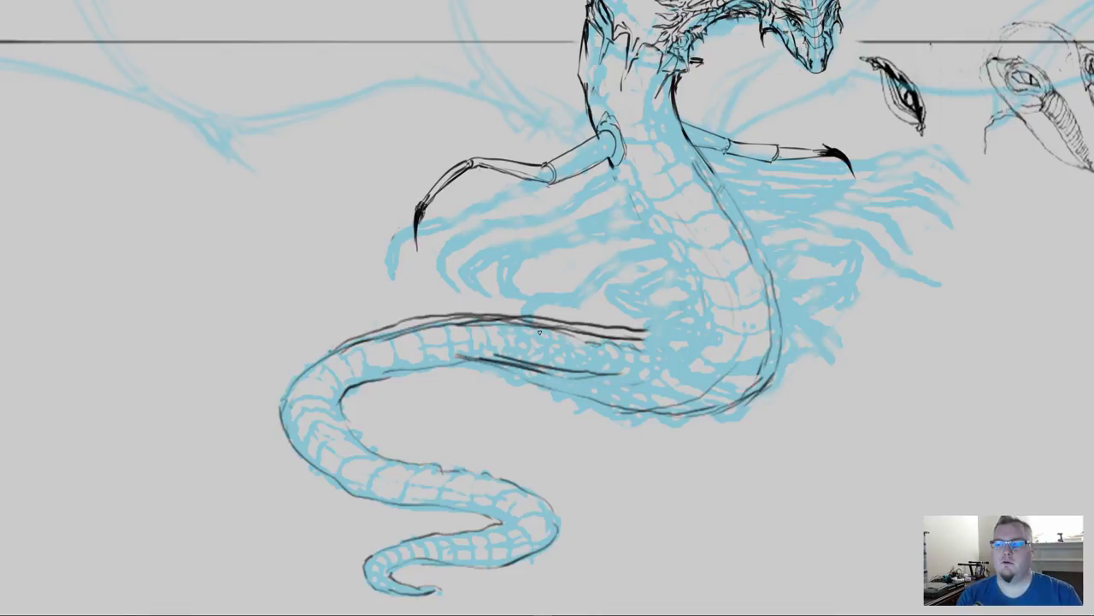
Step: Ink smooth body contours, the inner edge from the near shoulder to the bend and the outer edge from the neck past the far arm
mouse_move(635, 282)
mouse_down()
mouse_move(571, 327)
mouse_move(543, 304)
mouse_move(546, 339)
mouse_up()
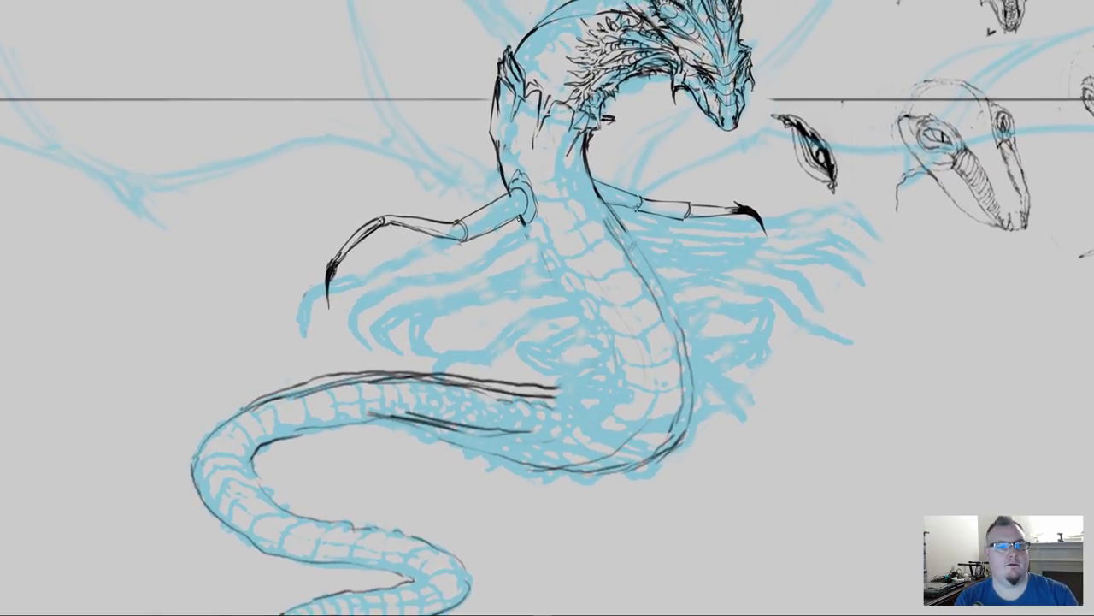
mouse_move(521, 219)
mouse_down()
mouse_move(591, 318)
mouse_move(612, 386)
mouse_up()
drag(639, 284, 618, 316)
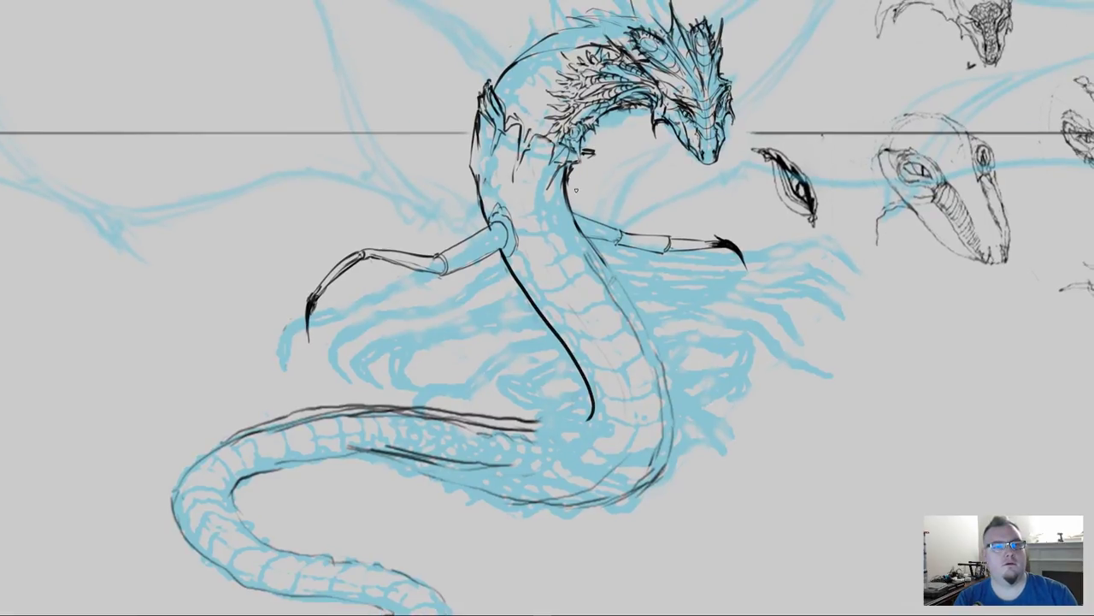
mouse_move(565, 193)
mouse_down()
mouse_move(667, 400)
mouse_move(655, 475)
mouse_up()
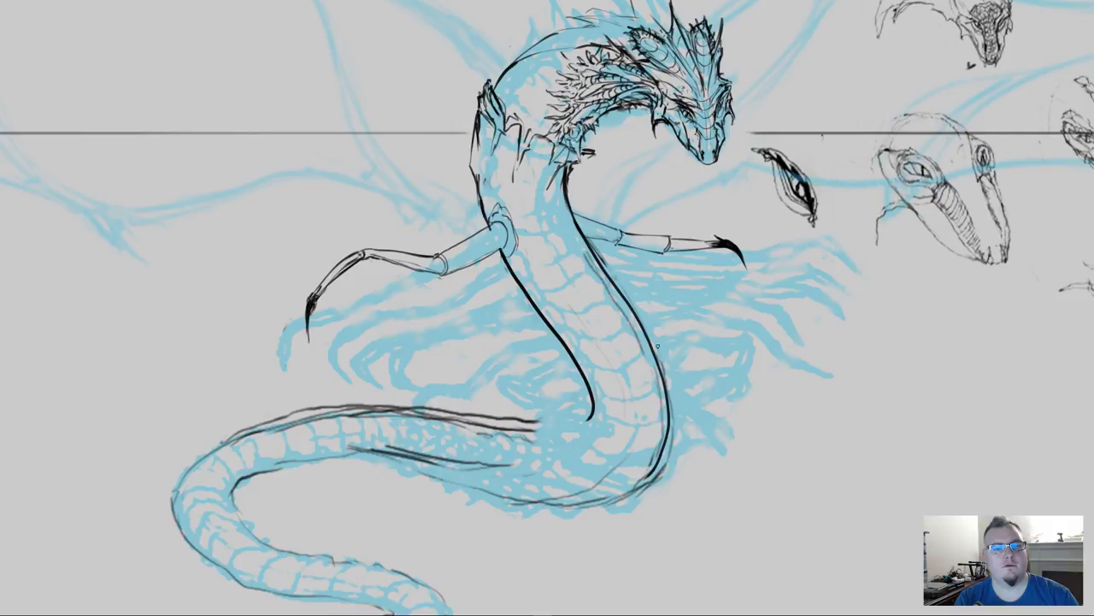
mouse_move(655, 351)
mouse_down()
mouse_move(668, 404)
mouse_move(660, 460)
mouse_move(643, 481)
mouse_up()
Step: Round the inner bend, erase the rough lines beyond it, and sweep a long smooth curve from the bend toward the tail
drag(452, 453, 523, 377)
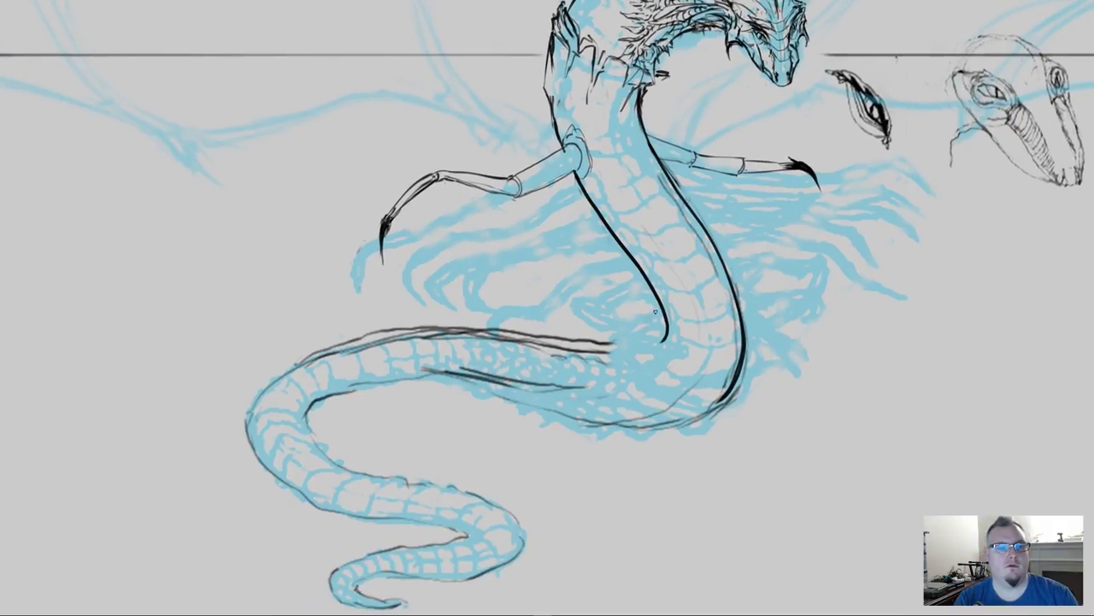
mouse_move(664, 316)
mouse_down()
mouse_move(666, 332)
mouse_move(589, 347)
mouse_up()
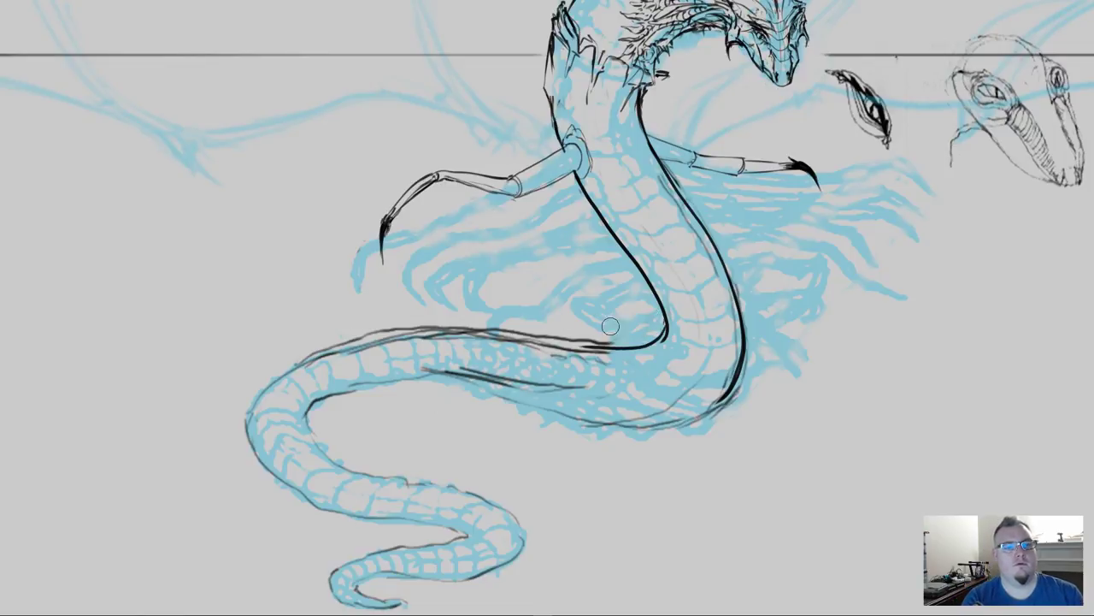
mouse_move(581, 336)
mouse_down()
mouse_move(547, 331)
mouse_move(593, 360)
mouse_move(501, 350)
mouse_move(609, 392)
mouse_move(432, 366)
mouse_move(597, 392)
mouse_move(532, 407)
mouse_up()
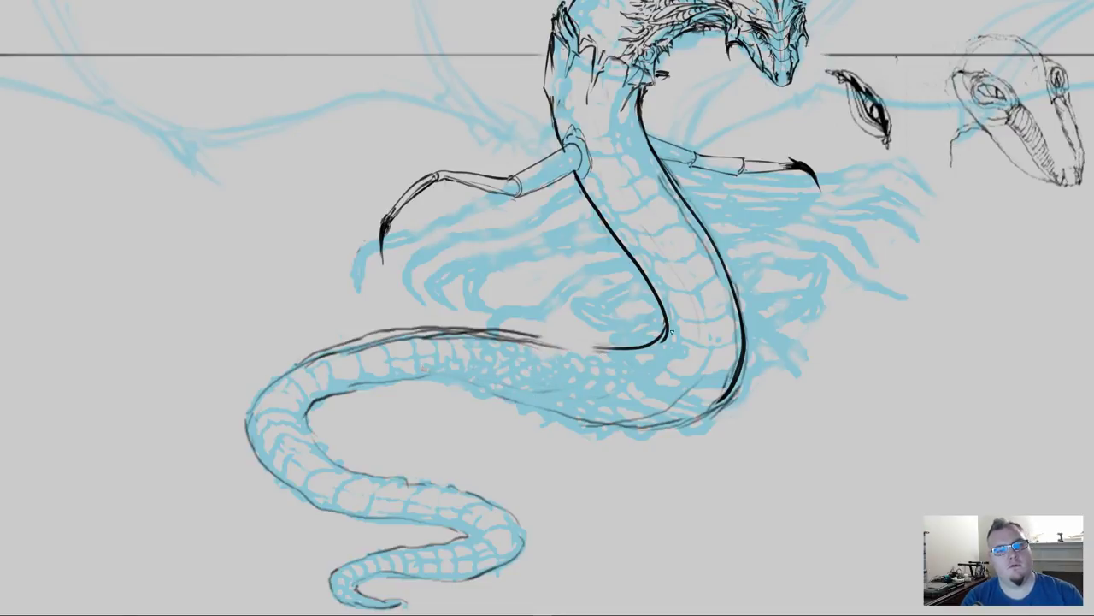
mouse_move(667, 333)
mouse_down()
mouse_move(631, 358)
mouse_move(421, 376)
mouse_up()
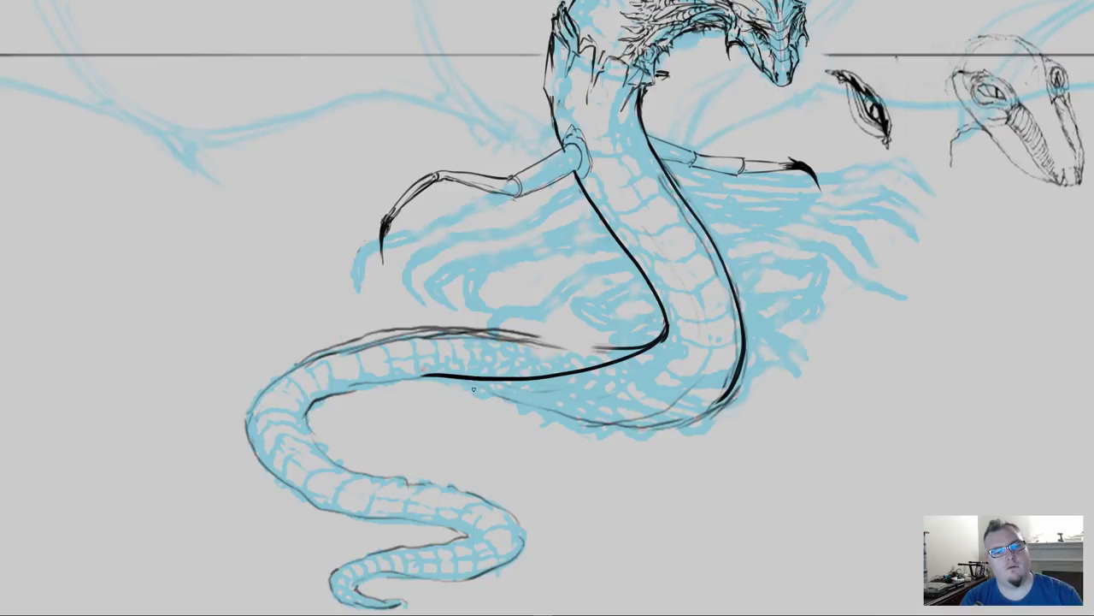
mouse_move(445, 377)
mouse_down()
mouse_move(587, 425)
mouse_move(645, 431)
mouse_move(692, 429)
mouse_move(737, 392)
mouse_up()
key(ctrl+z)
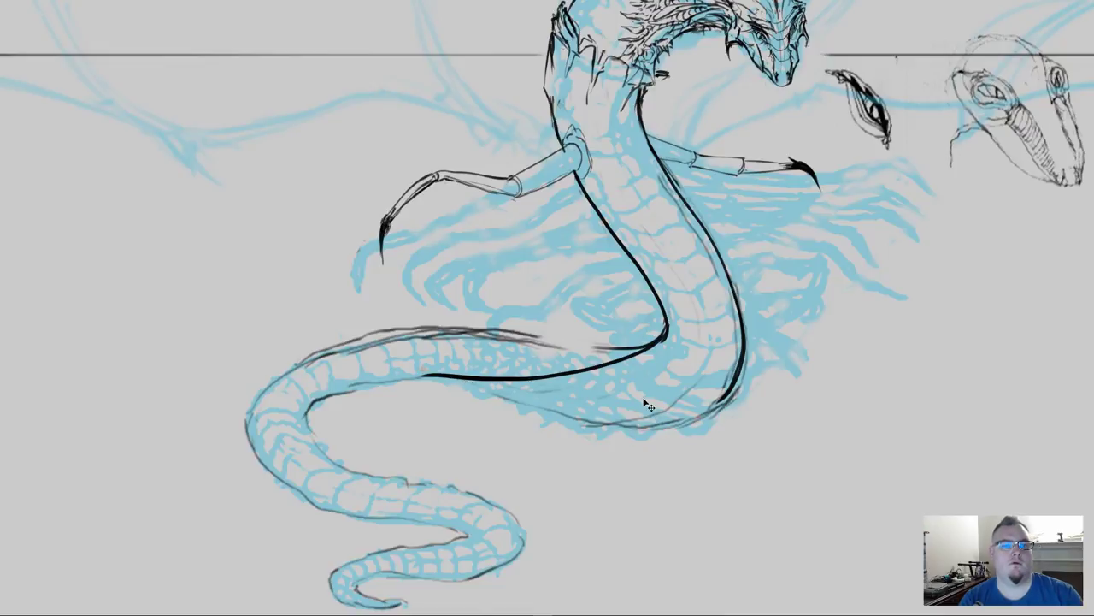
mouse_move(504, 387)
mouse_down()
mouse_move(661, 407)
mouse_move(718, 402)
mouse_up()
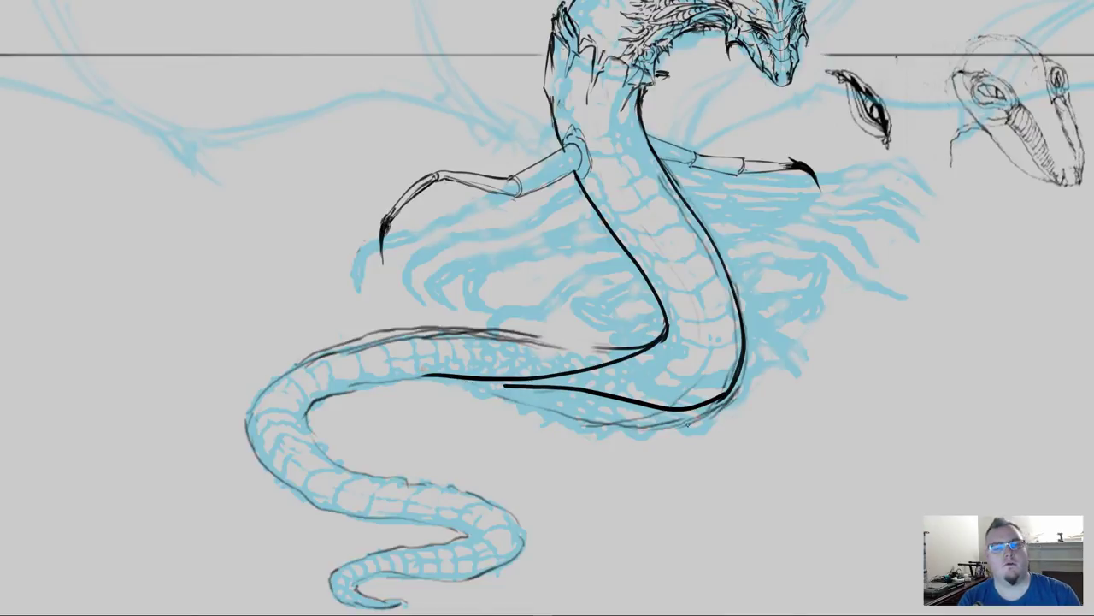
key(ctrl+z)
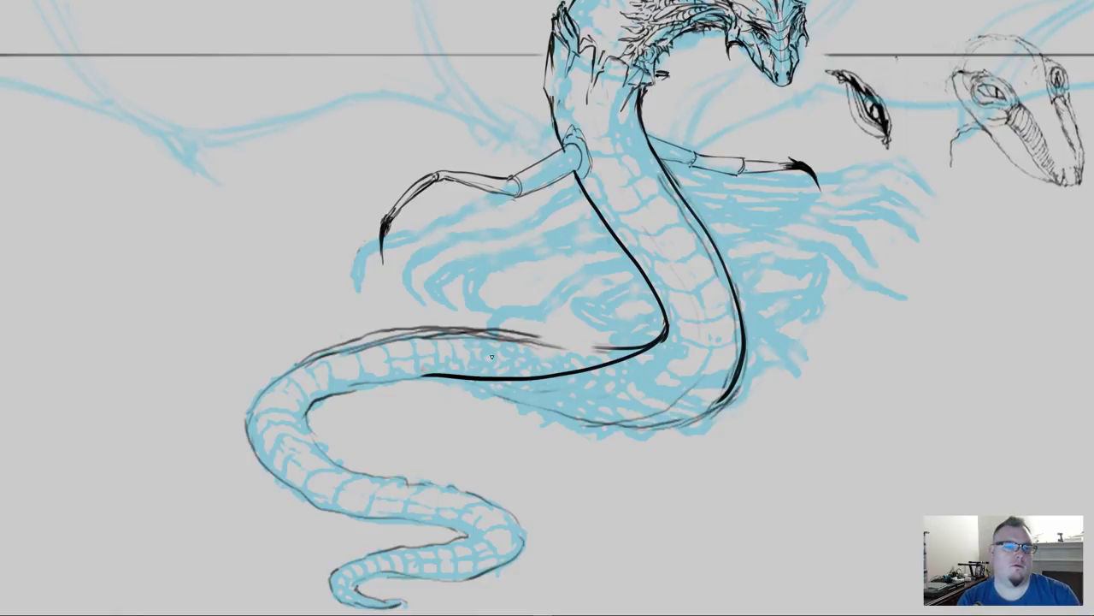
Step: Draw the underside of the body's lower bend as two smooth curves sweeping from the tail up into the outer contour
mouse_move(491, 384)
mouse_down()
mouse_move(680, 407)
mouse_move(722, 385)
mouse_move(732, 308)
mouse_move(719, 403)
mouse_move(590, 419)
mouse_up()
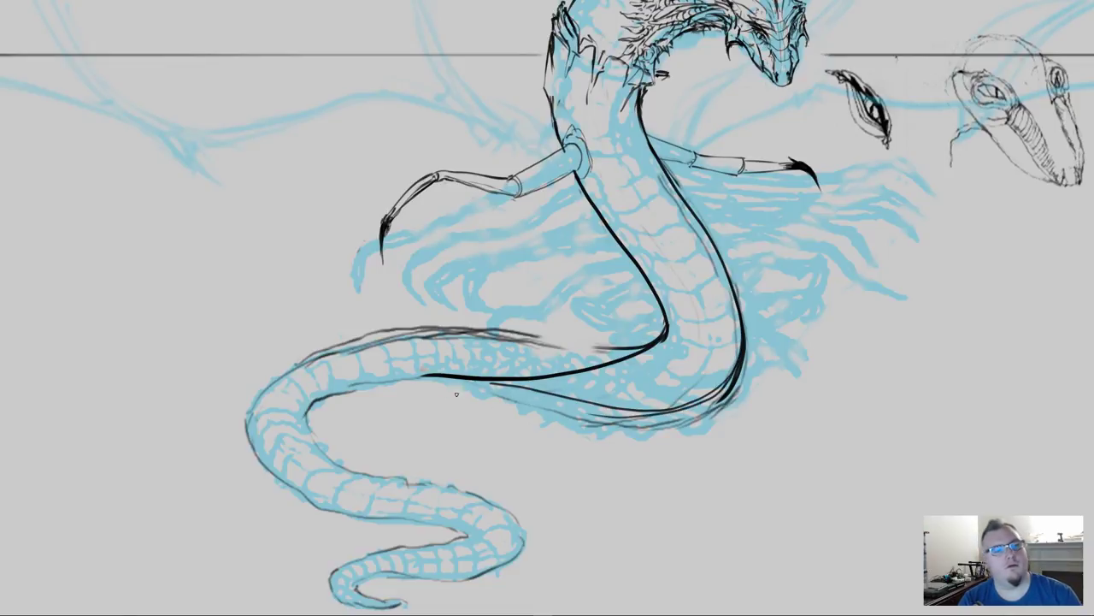
mouse_move(419, 383)
mouse_down()
mouse_move(564, 421)
mouse_move(641, 425)
mouse_move(703, 410)
mouse_move(734, 383)
mouse_up()
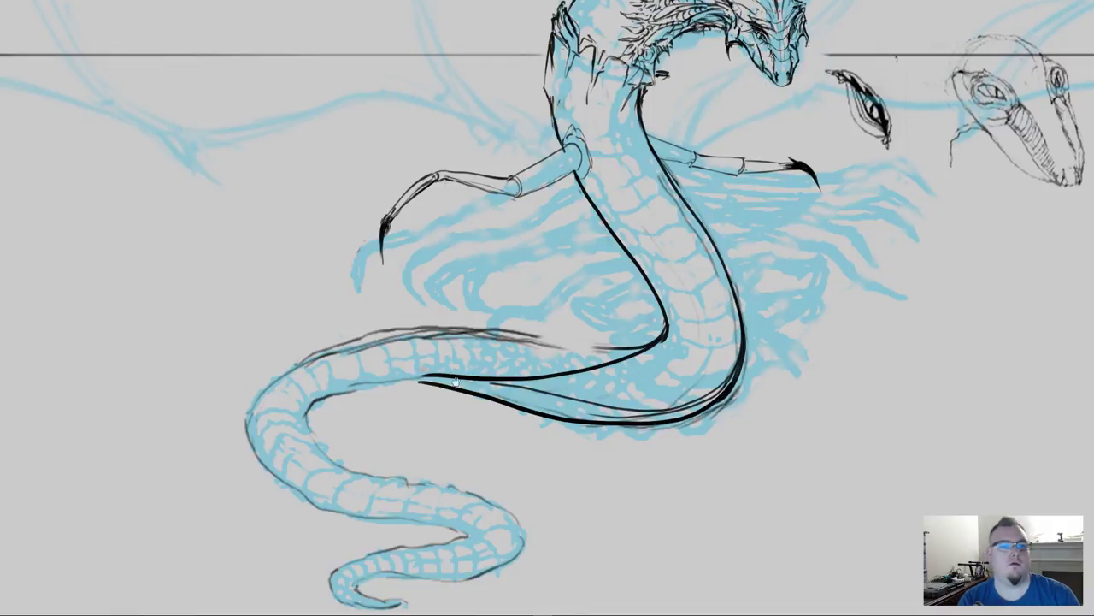
drag(451, 369, 570, 395)
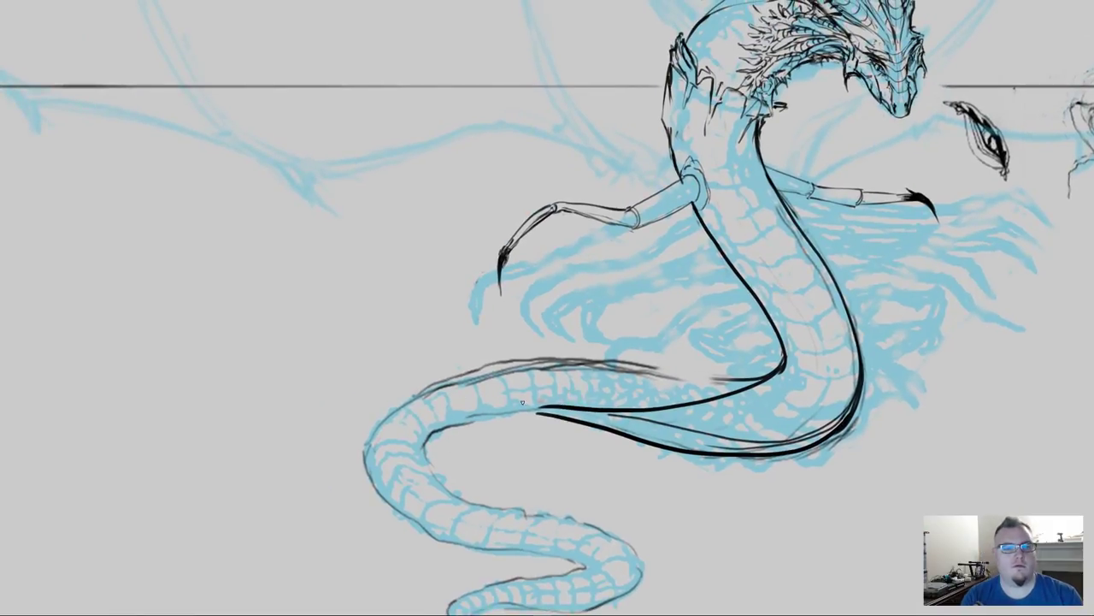
scroll(502, 385, down, 2)
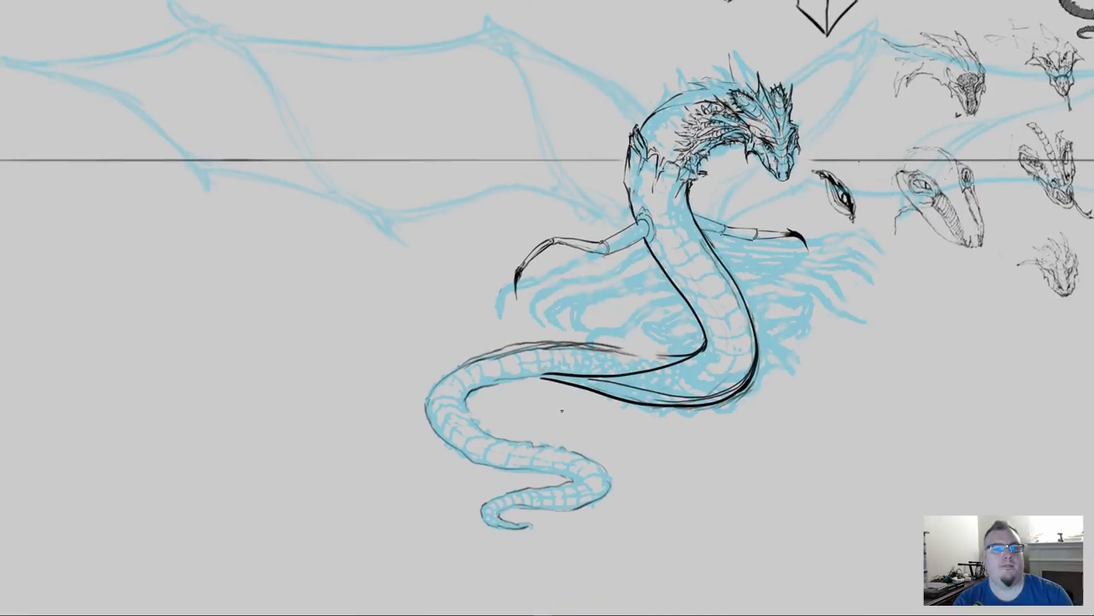
drag(570, 443, 530, 458)
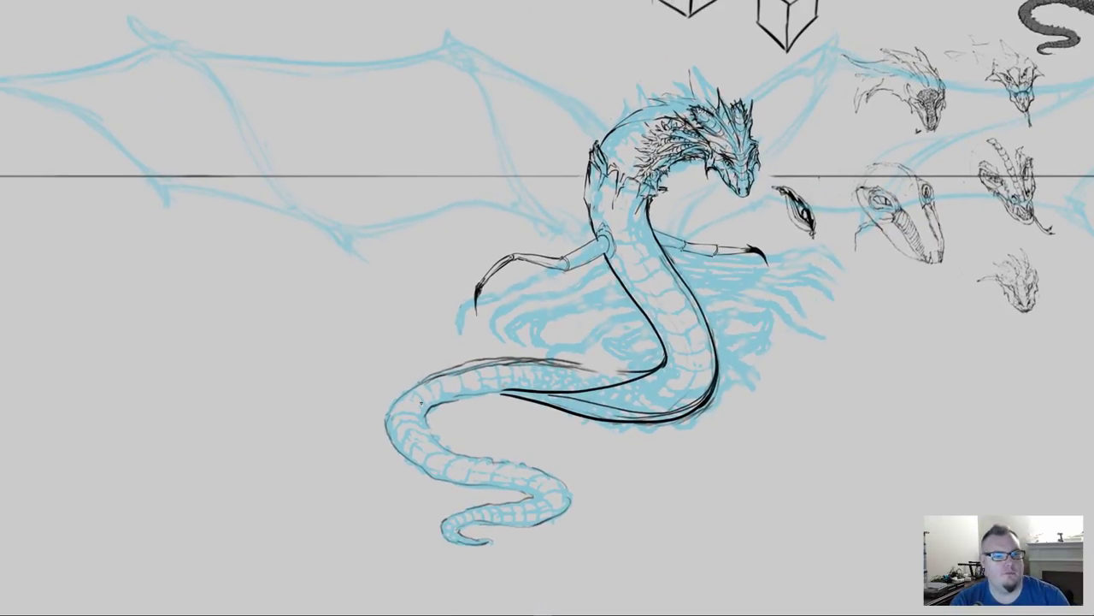
Step: Ink the inner edge of the tail's first bend and redraw the underside of the body's lower bend as a smooth curve
drag(441, 402, 508, 395)
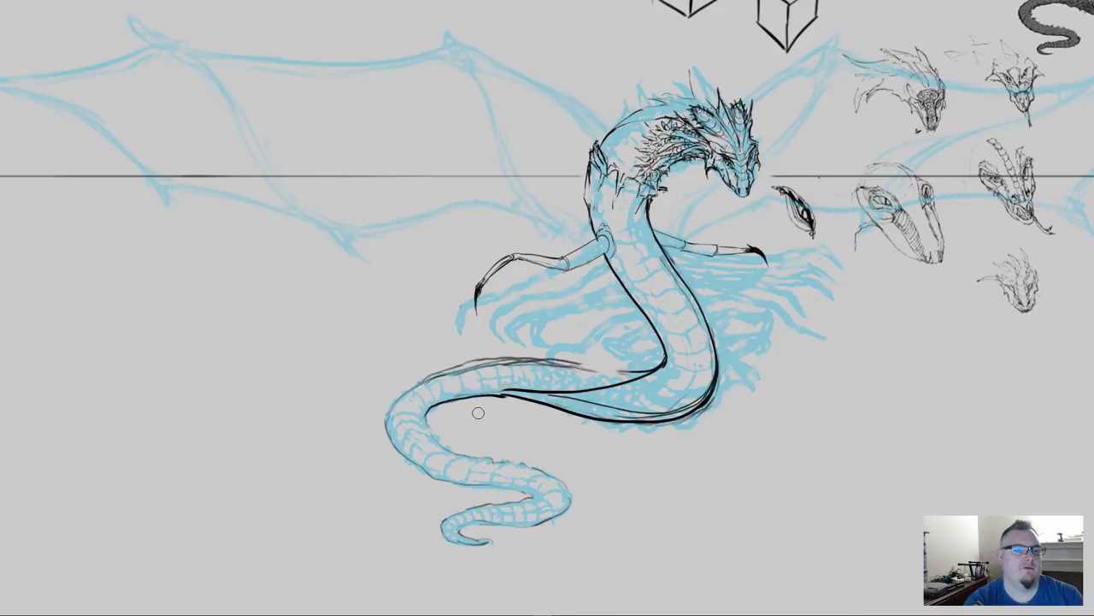
mouse_move(590, 426)
mouse_down()
mouse_move(680, 427)
mouse_move(727, 398)
mouse_move(718, 402)
mouse_move(725, 383)
mouse_move(669, 426)
mouse_up()
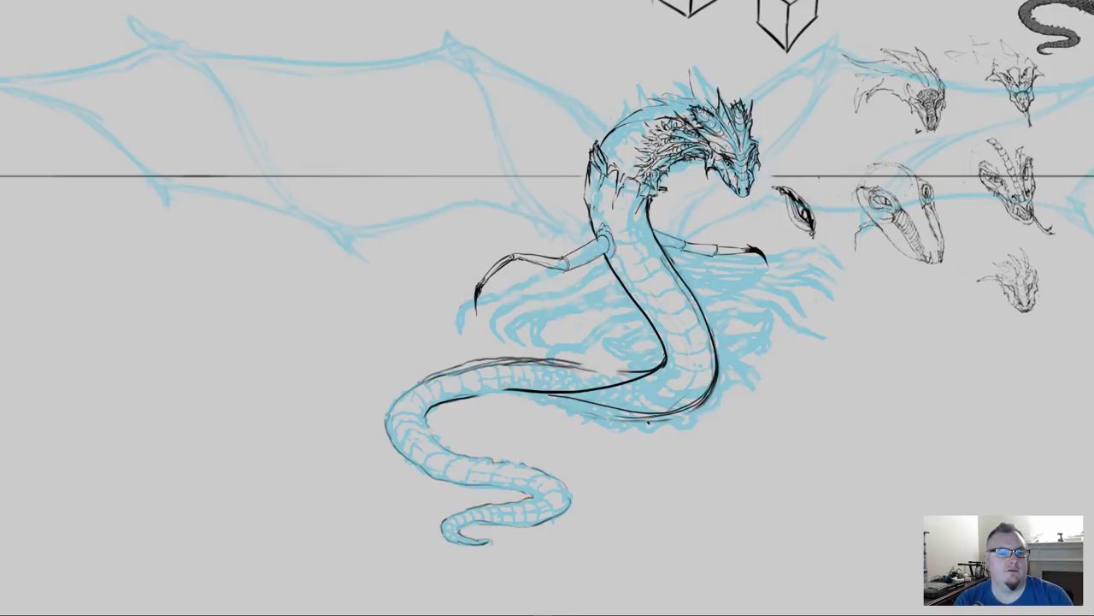
drag(658, 421, 708, 400)
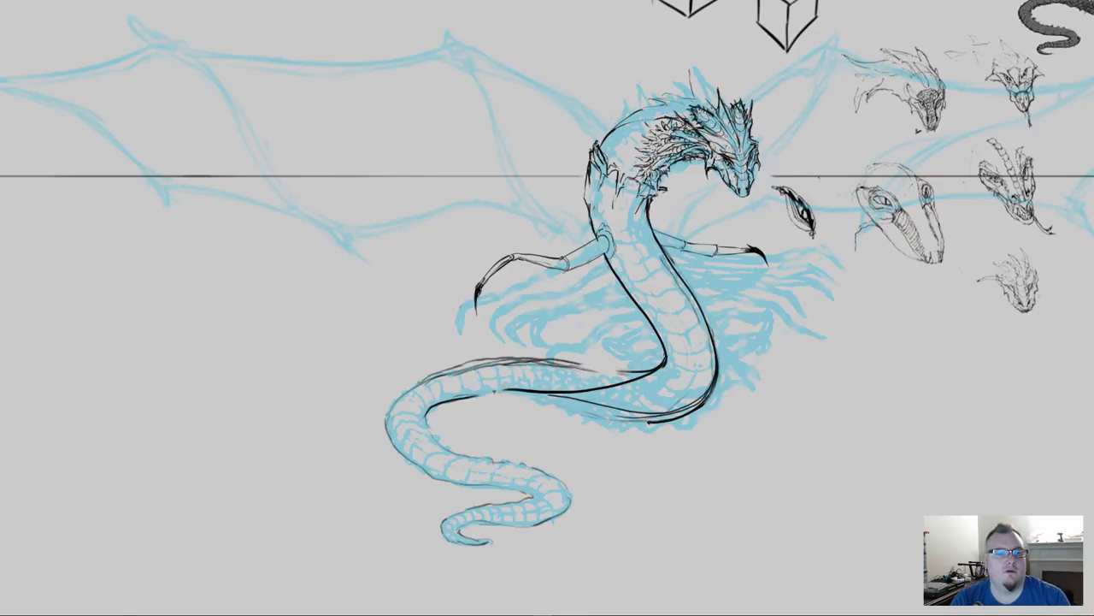
mouse_move(493, 391)
mouse_down()
mouse_move(641, 425)
mouse_move(703, 412)
mouse_up()
drag(479, 427, 428, 420)
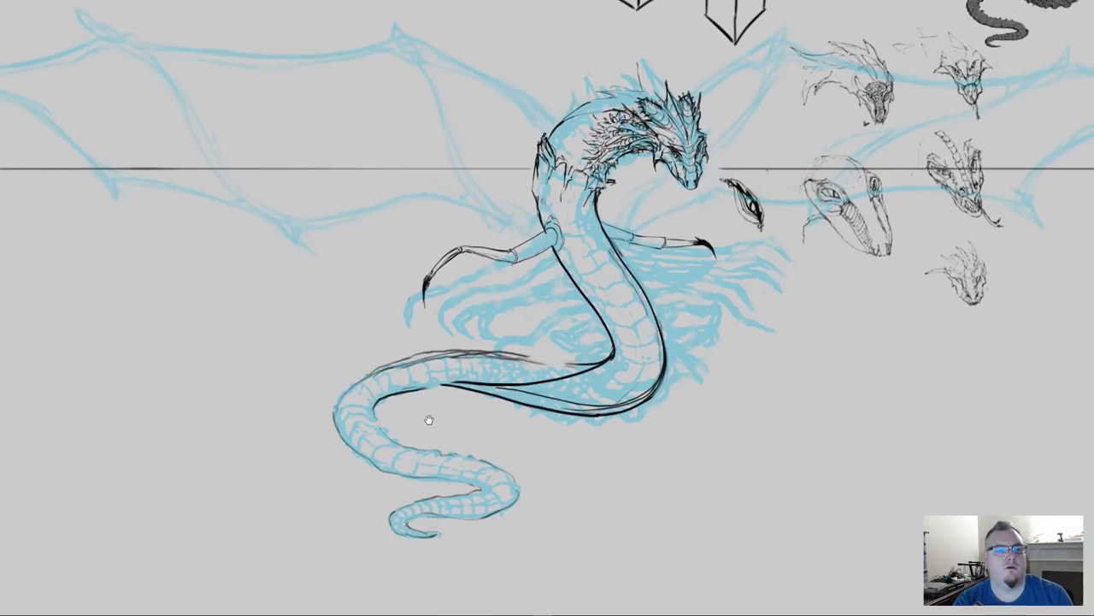
Step: Ink the tail's inner contour from the first bend through the second bend, and outline the curled tip back into the inner fold
mouse_move(446, 384)
mouse_down()
mouse_move(381, 396)
mouse_move(372, 423)
mouse_move(427, 450)
mouse_move(509, 476)
mouse_up()
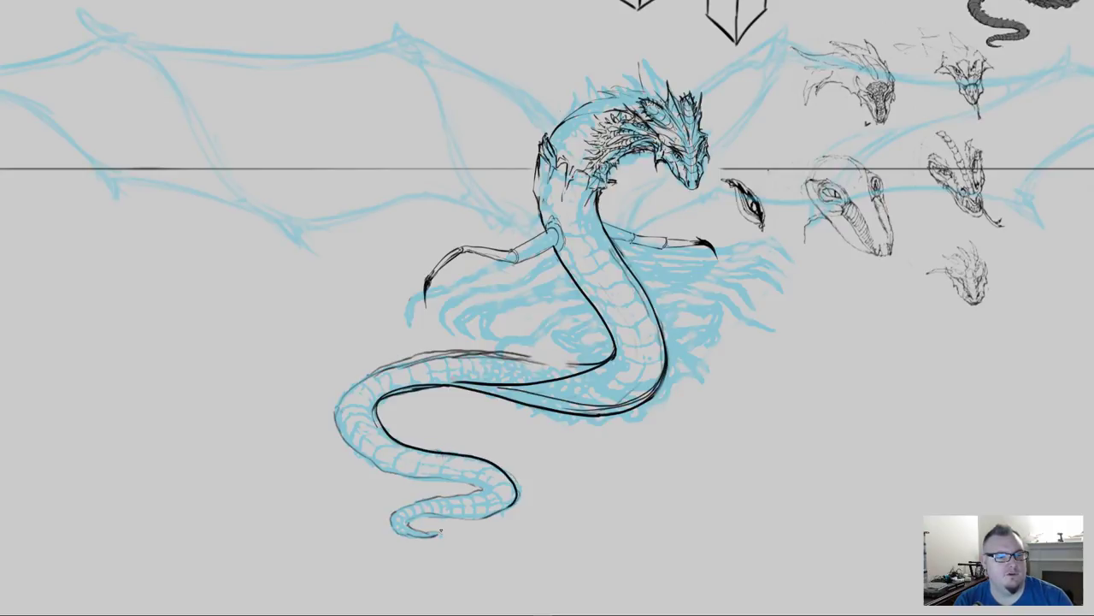
drag(443, 534, 428, 536)
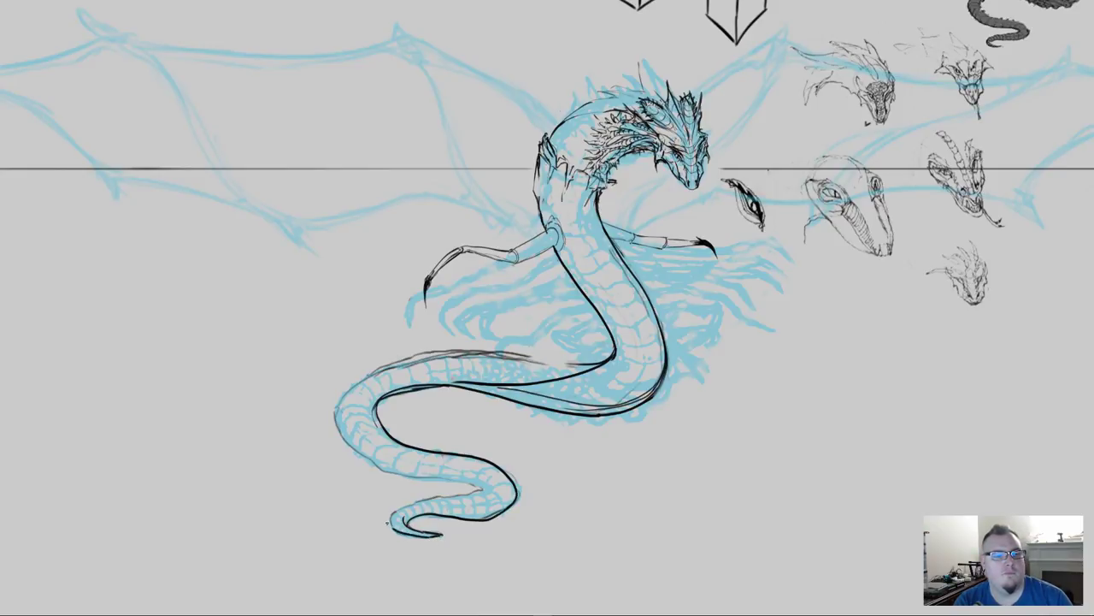
drag(387, 522, 413, 506)
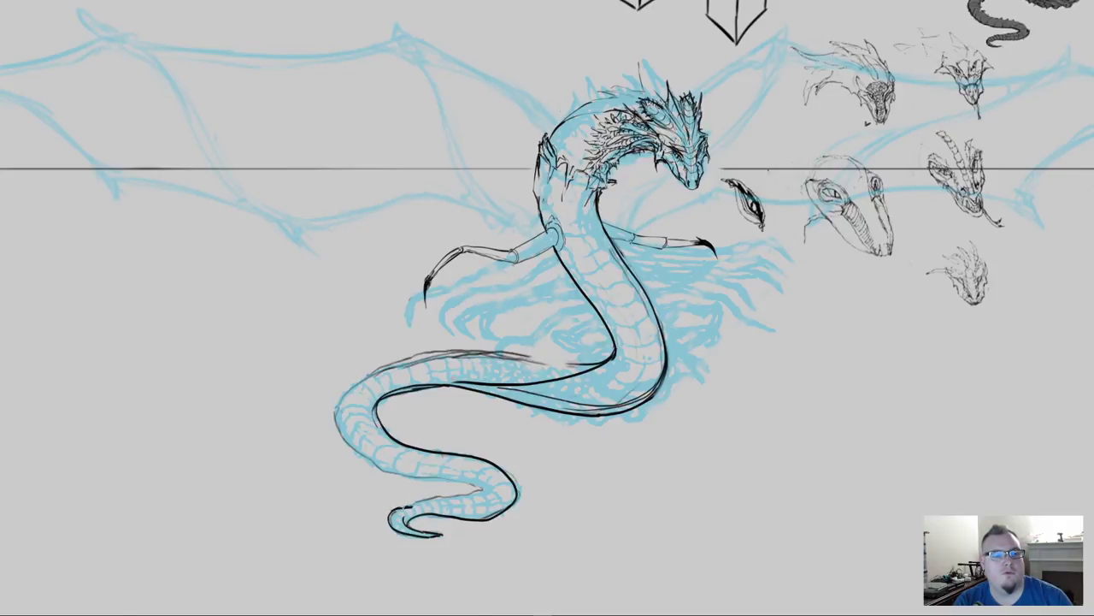
drag(458, 499, 493, 489)
Step: Ink the tail's outer contour and the upper edge from the body bend, replacing the doubled lines at the first bend with one round curve
mouse_move(337, 400)
mouse_down()
mouse_move(343, 430)
mouse_move(389, 471)
mouse_move(470, 484)
mouse_up()
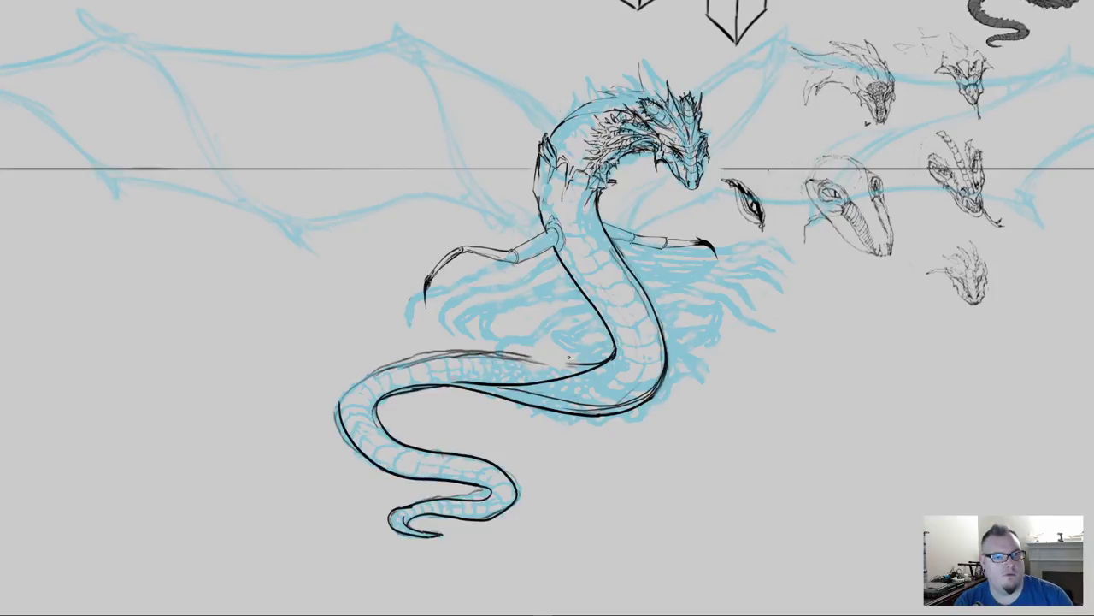
mouse_move(581, 367)
mouse_down()
mouse_move(407, 354)
mouse_move(356, 390)
mouse_move(349, 431)
mouse_up()
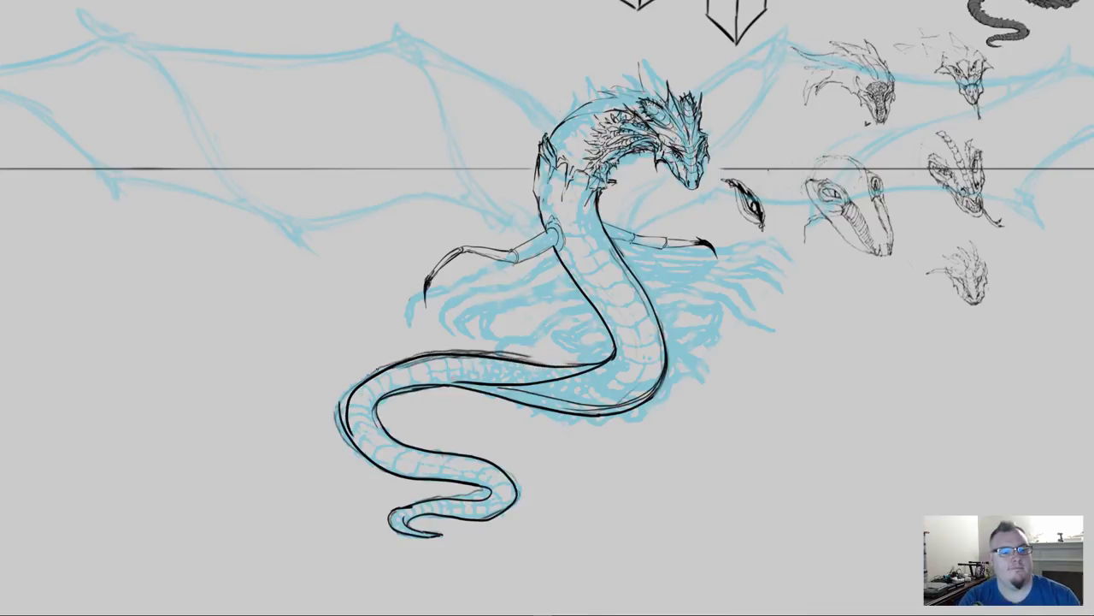
key(e)
mouse_move(344, 387)
mouse_down()
mouse_move(338, 425)
mouse_move(351, 465)
mouse_move(352, 398)
mouse_move(354, 440)
mouse_up()
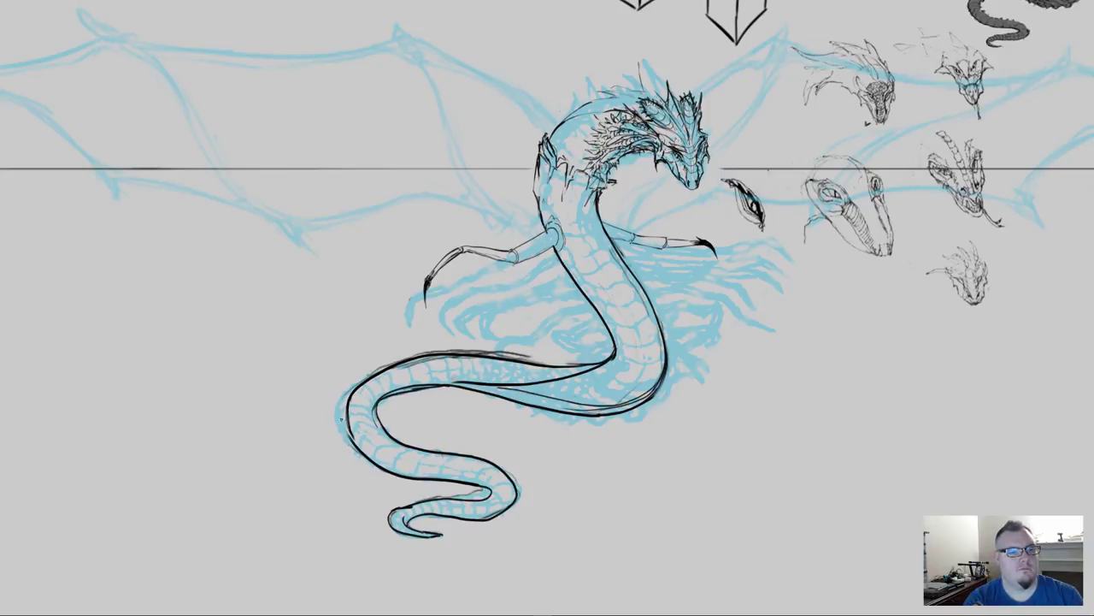
mouse_move(352, 402)
mouse_down()
mouse_move(359, 381)
mouse_move(349, 480)
mouse_up()
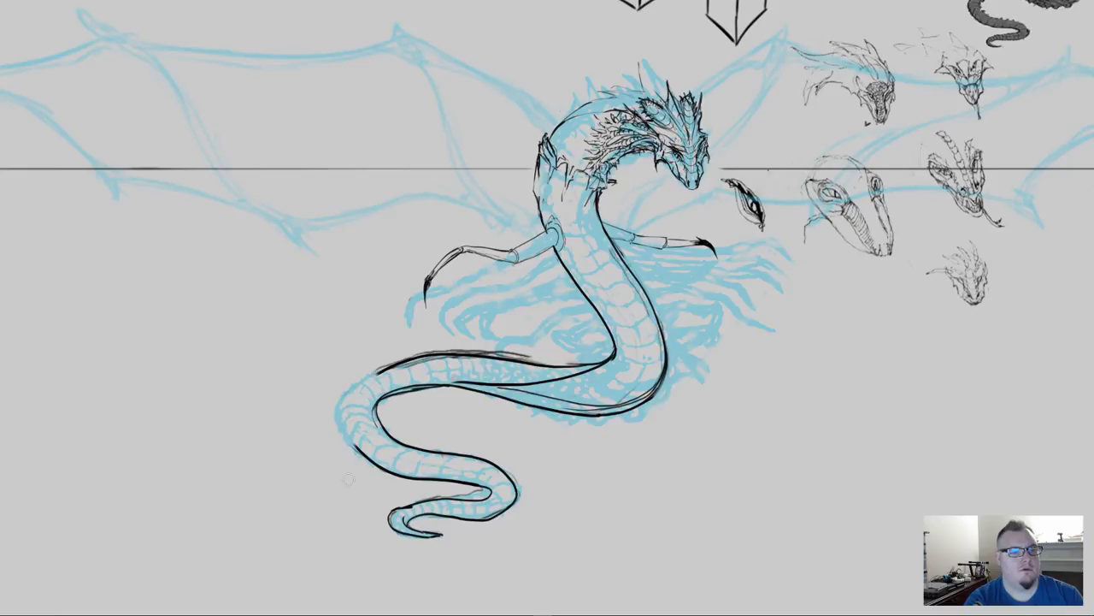
mouse_move(377, 373)
mouse_down()
mouse_move(341, 405)
mouse_move(359, 455)
mouse_up()
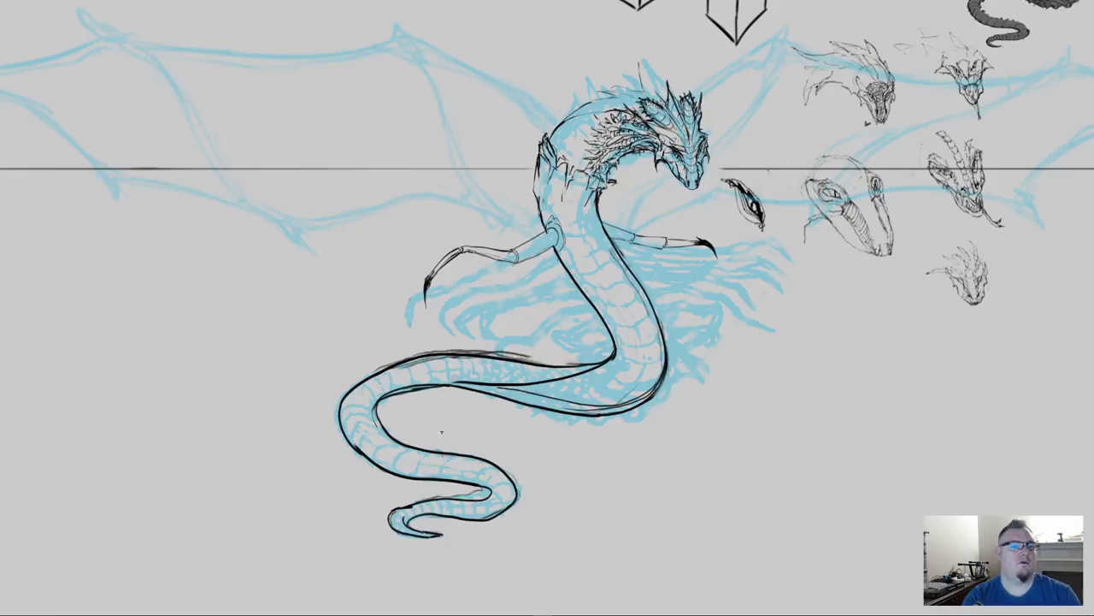
Step: Extend the inner bend line back toward the tail, and replace the old underside lines of the lower bend with a flatter contour
drag(510, 423, 422, 427)
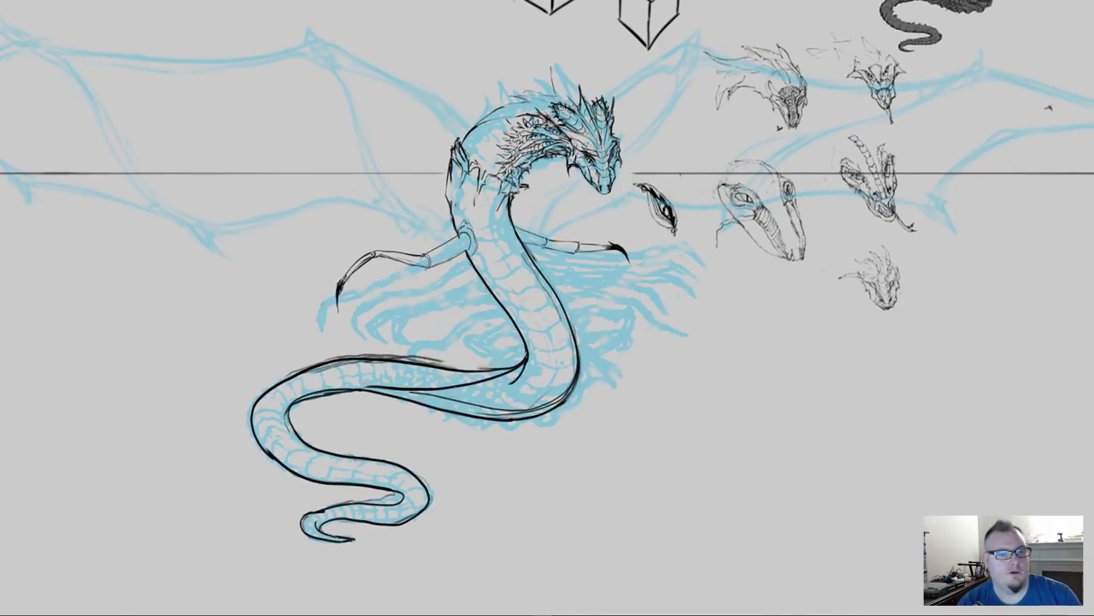
mouse_move(390, 392)
mouse_down()
mouse_move(509, 390)
mouse_move(524, 378)
mouse_up()
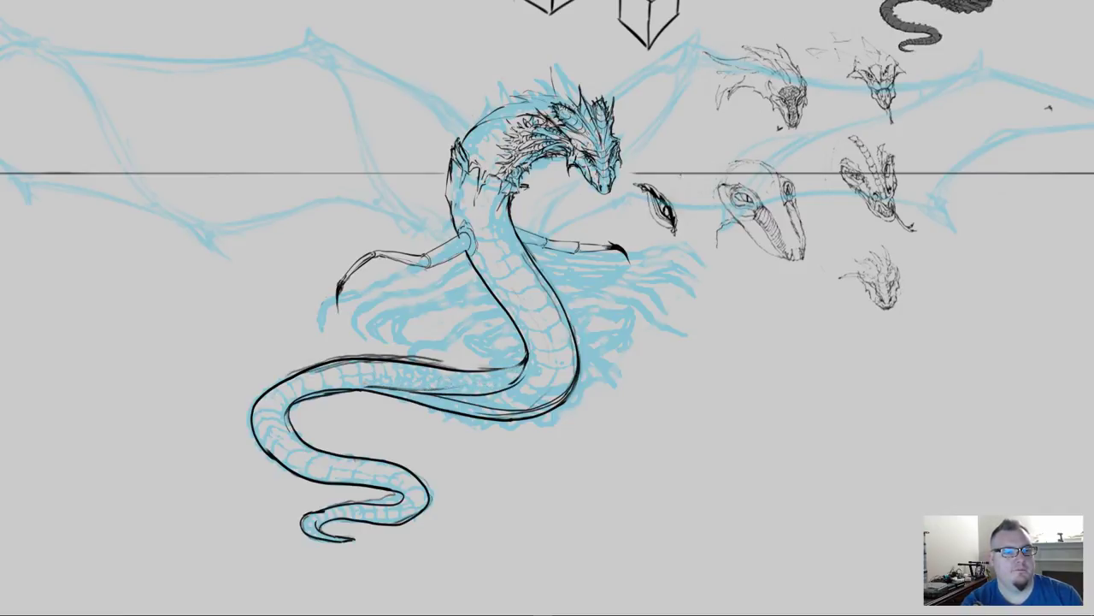
mouse_move(383, 388)
mouse_down()
mouse_move(446, 403)
mouse_move(519, 406)
mouse_move(482, 410)
mouse_move(553, 395)
mouse_up()
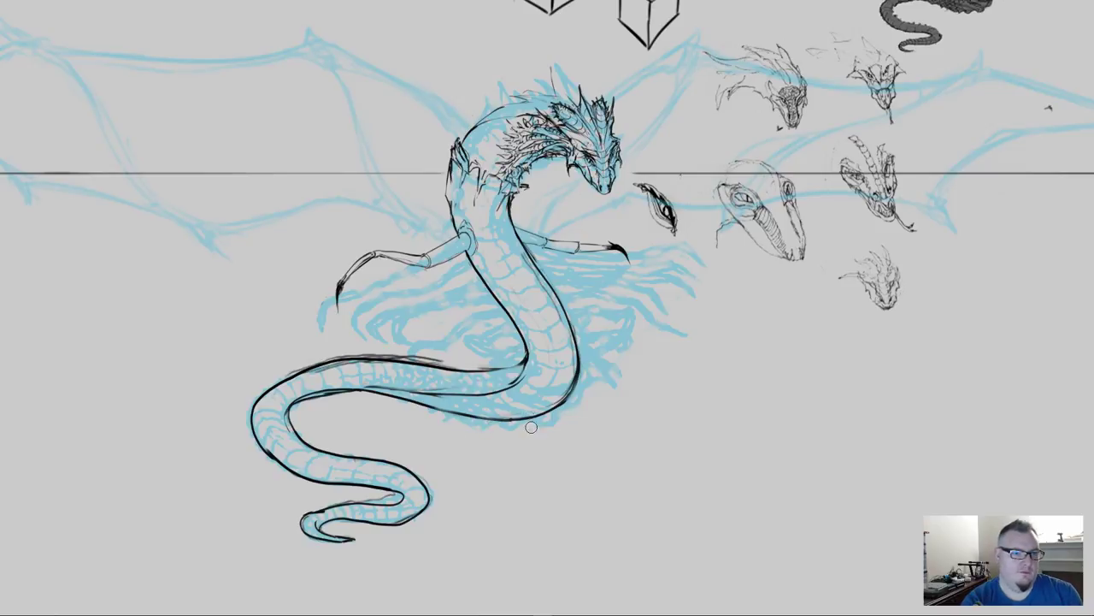
mouse_move(531, 426)
mouse_down()
mouse_move(387, 405)
mouse_move(400, 405)
mouse_up()
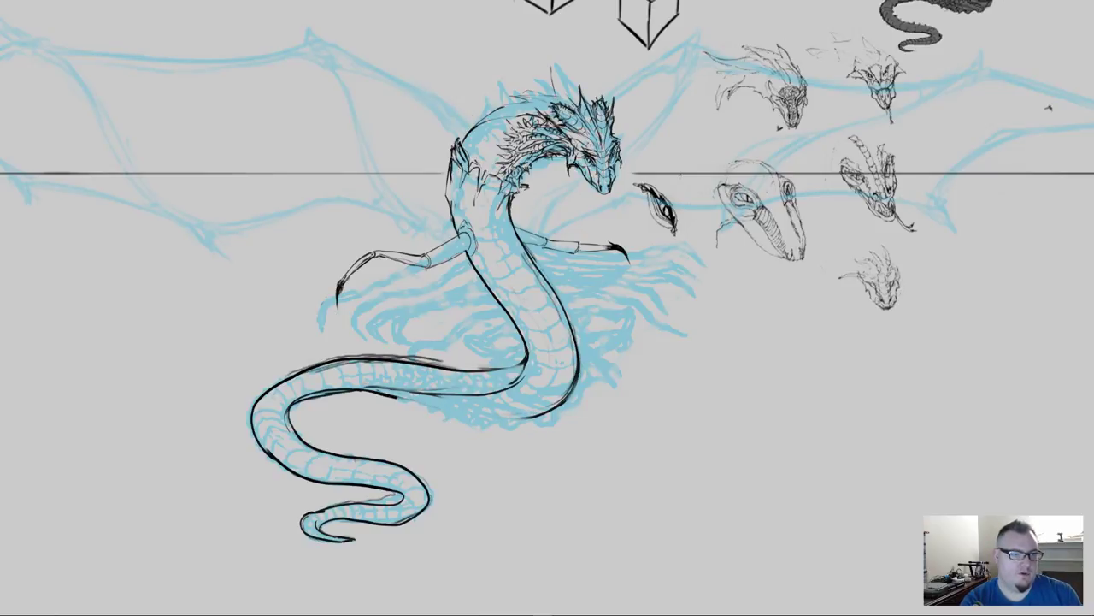
drag(431, 403, 495, 412)
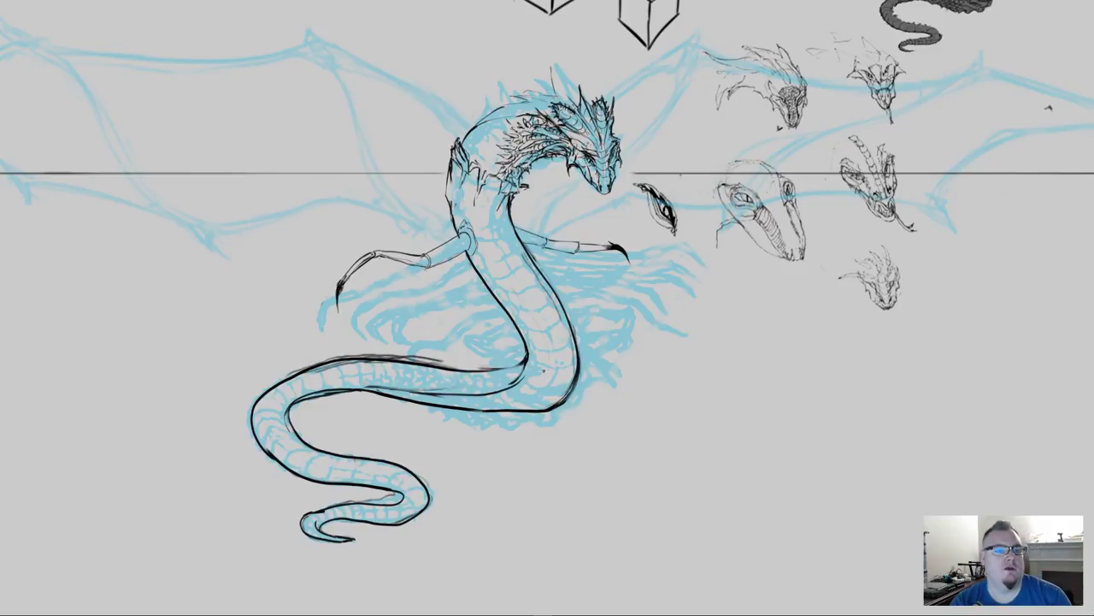
drag(548, 347, 561, 414)
drag(505, 368, 509, 369)
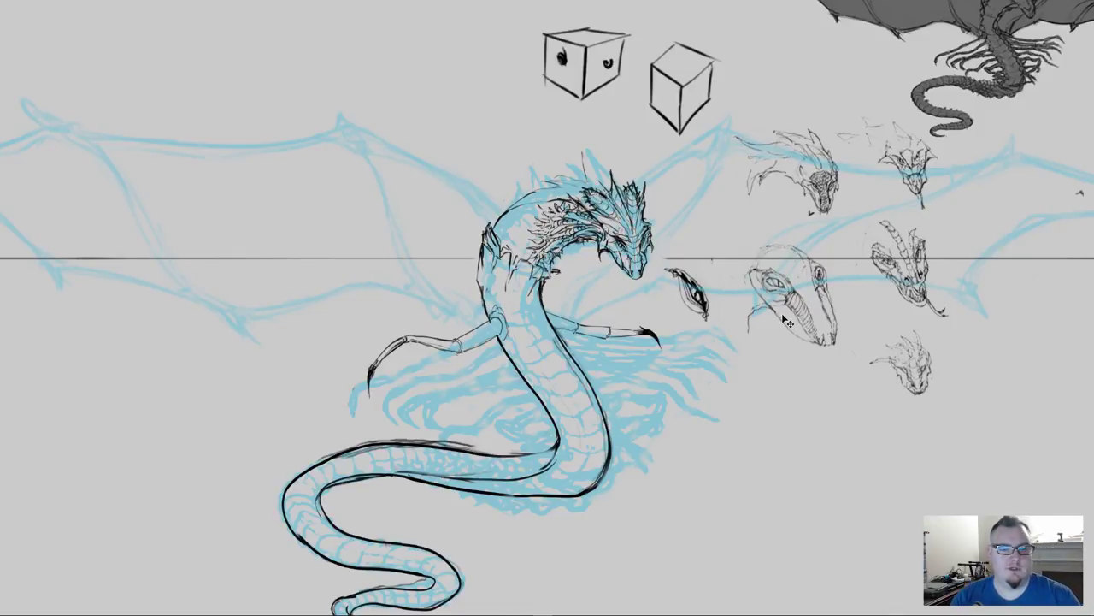
Step: Select the dragon's near arm with its claw and rotate it about 47° upward around the shoulder joint
key(ctrl+plus)
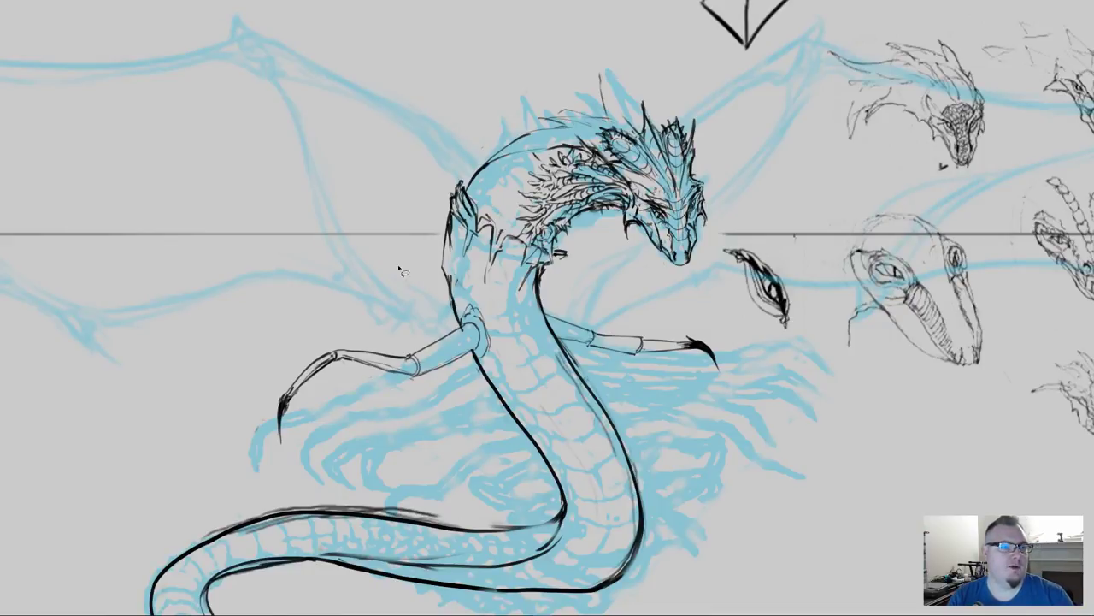
mouse_move(482, 301)
mouse_down()
mouse_move(495, 362)
mouse_move(469, 354)
mouse_move(419, 388)
mouse_move(373, 396)
mouse_move(318, 474)
mouse_move(265, 364)
mouse_move(399, 326)
mouse_move(437, 330)
mouse_move(475, 299)
mouse_up()
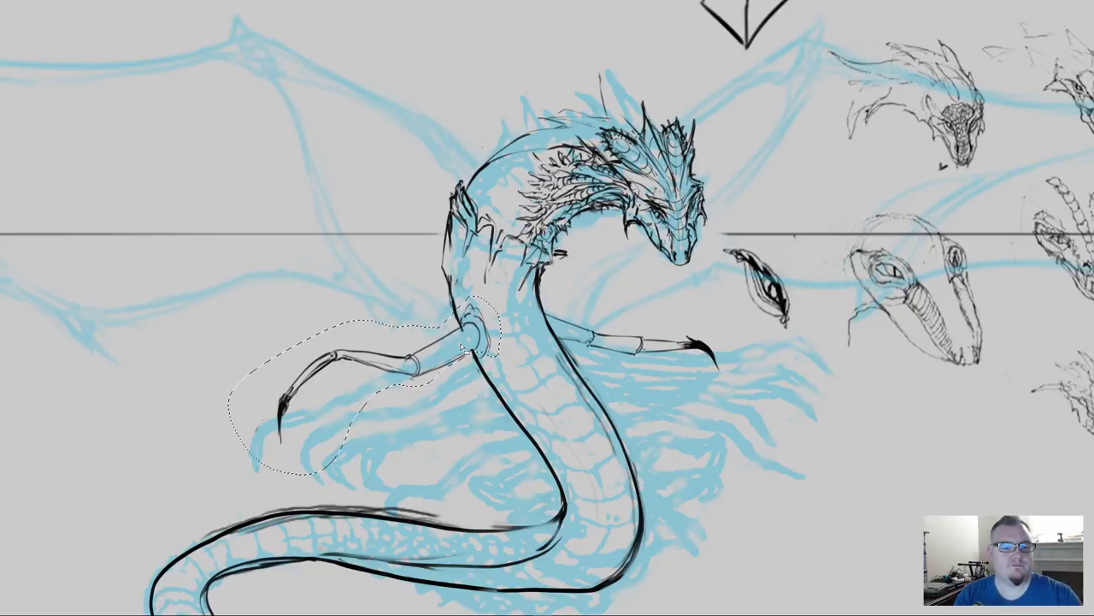
key(ctrl+t)
drag(368, 385, 473, 336)
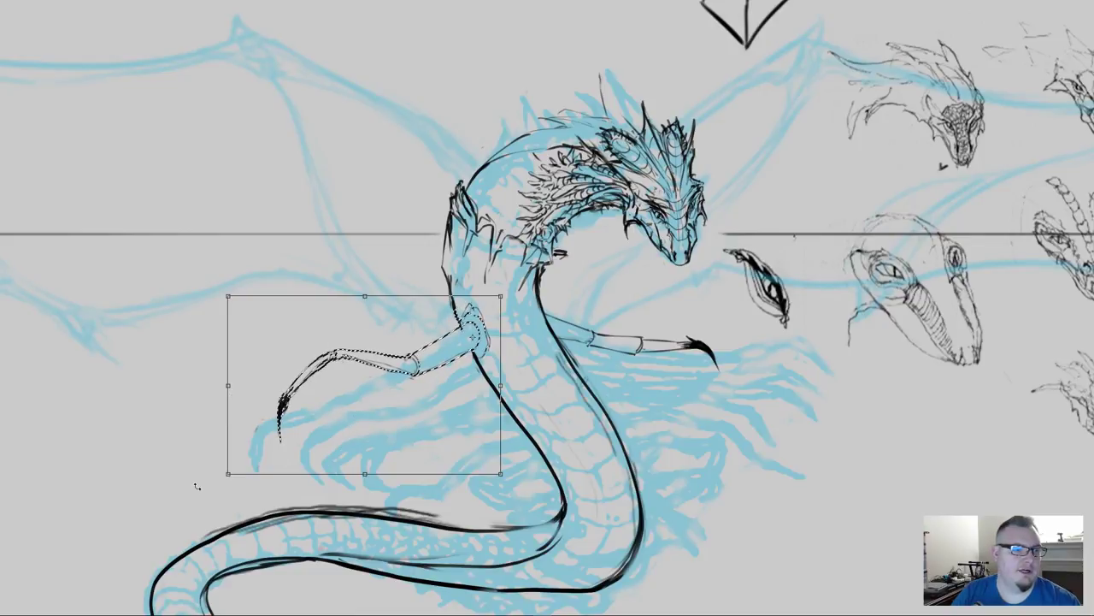
drag(188, 425, 152, 232)
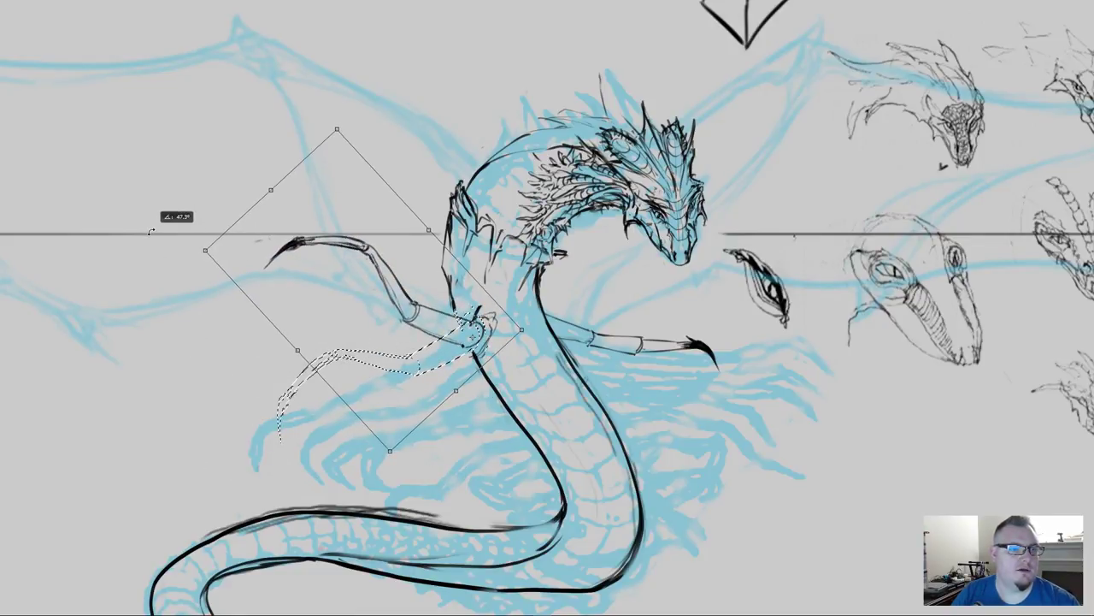
drag(151, 232, 157, 246)
key(Return)
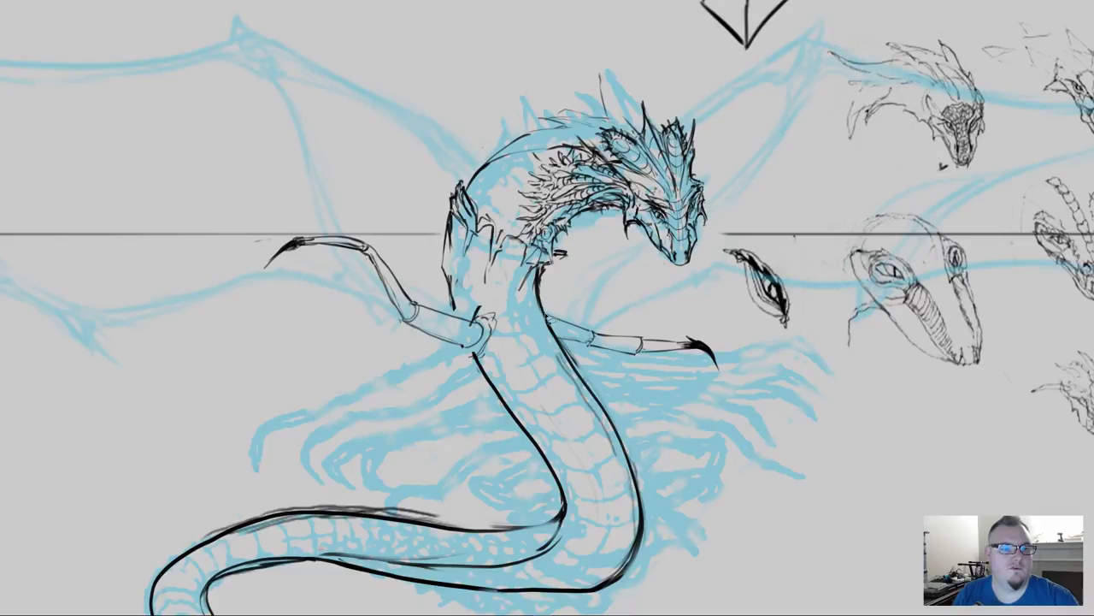
Step: Select the far arm and rotate it slightly upward around its shoulder, then clear the selection
mouse_move(547, 313)
mouse_down()
mouse_move(575, 354)
mouse_move(615, 375)
mouse_move(724, 395)
mouse_move(723, 336)
mouse_move(623, 298)
mouse_move(564, 305)
mouse_up()
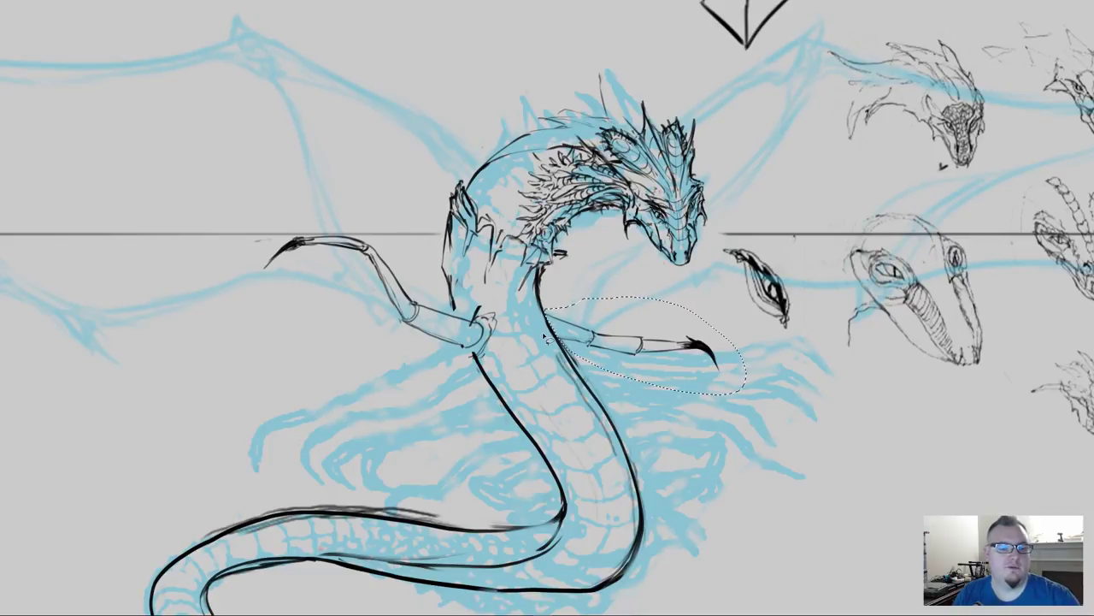
key(ctrl+t)
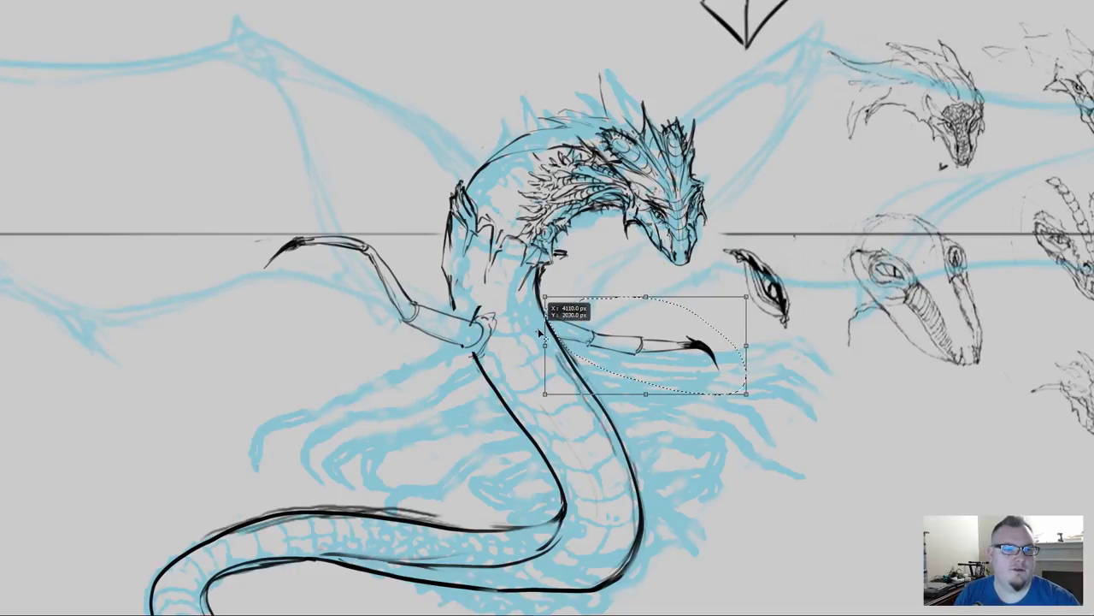
drag(538, 327, 538, 327)
drag(749, 395, 666, 353)
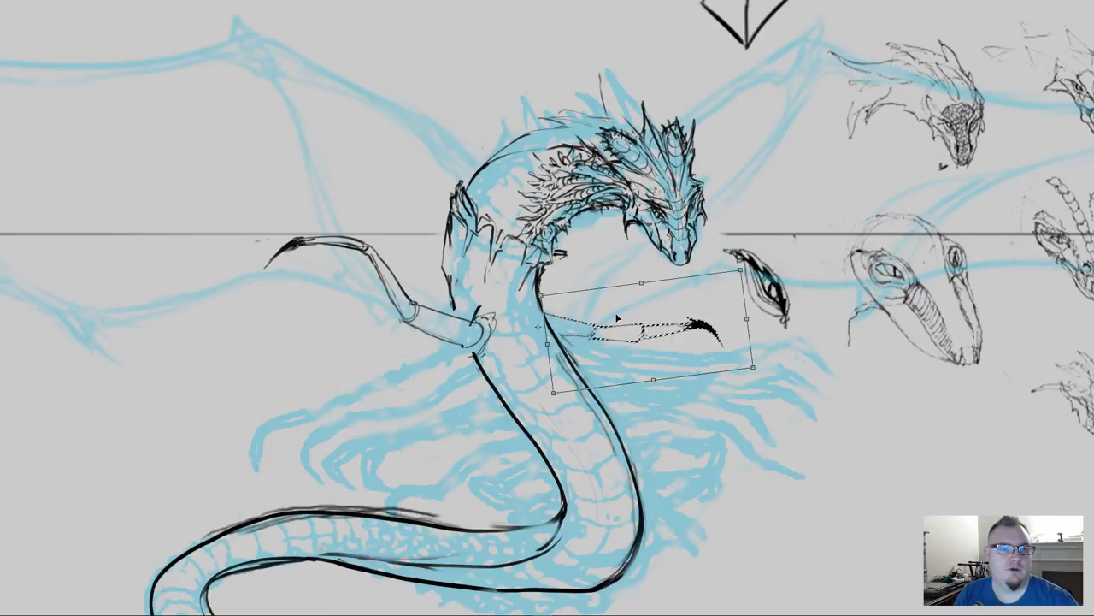
key(Return)
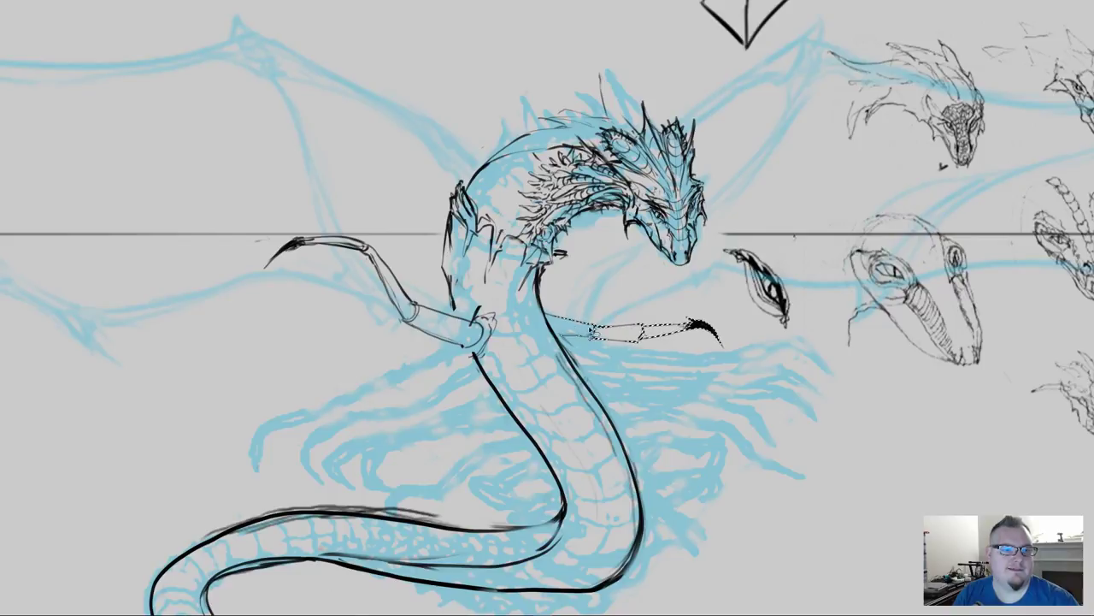
key(ctrl+d)
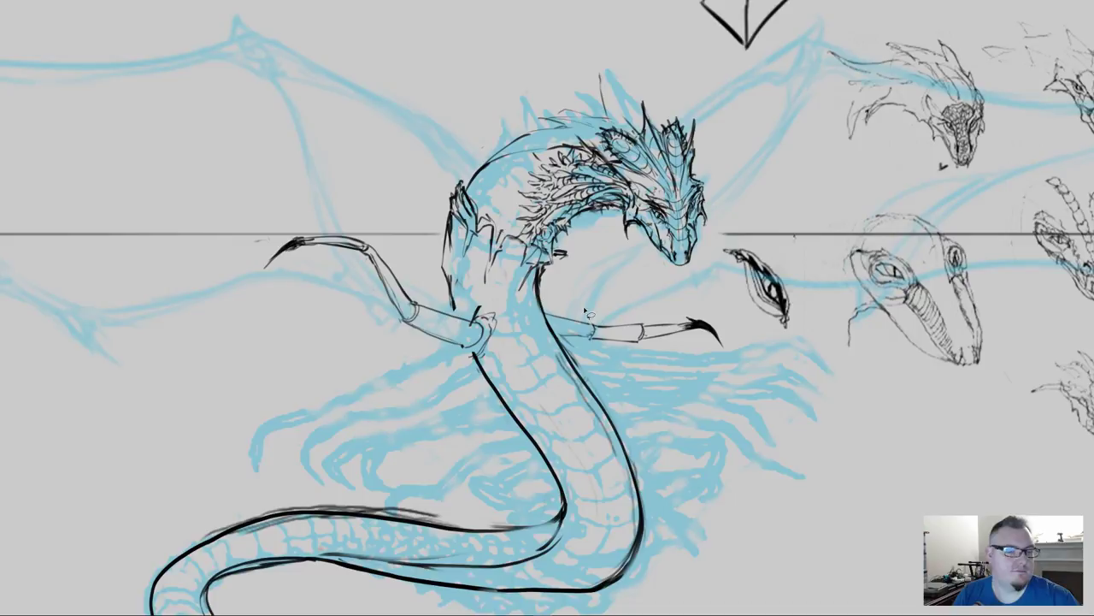
Step: Select the far arm from the elbow outward and rotate it upward around the elbow joint, leaving nothing selected
mouse_move(594, 346)
mouse_down()
mouse_move(684, 372)
mouse_move(714, 322)
mouse_move(588, 363)
mouse_up()
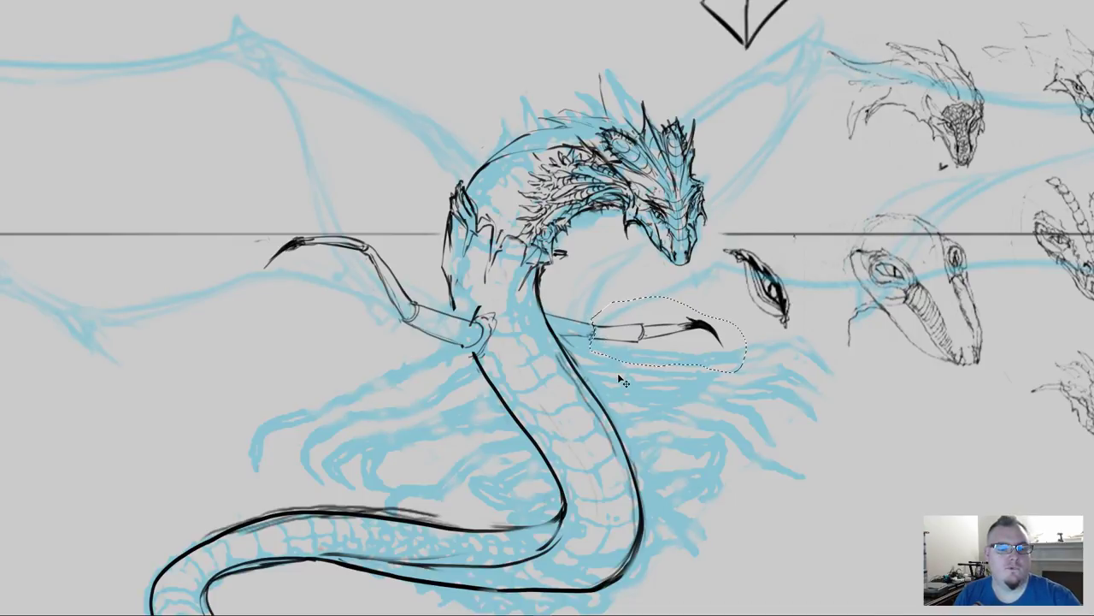
key(ctrl+t)
drag(666, 340, 595, 338)
drag(764, 384, 729, 359)
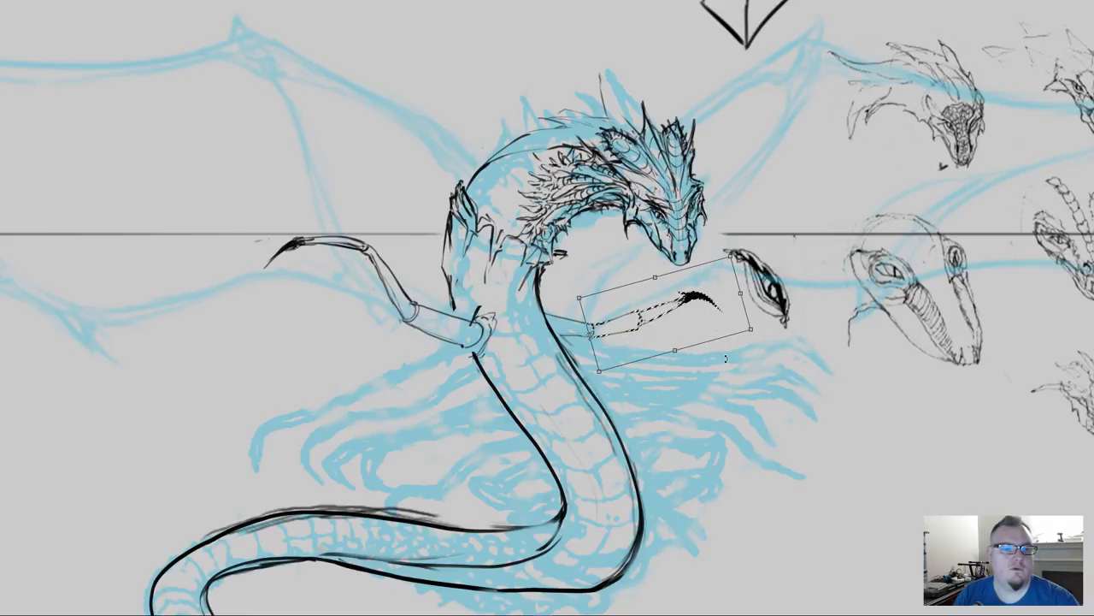
key(Return)
key(ctrl+d)
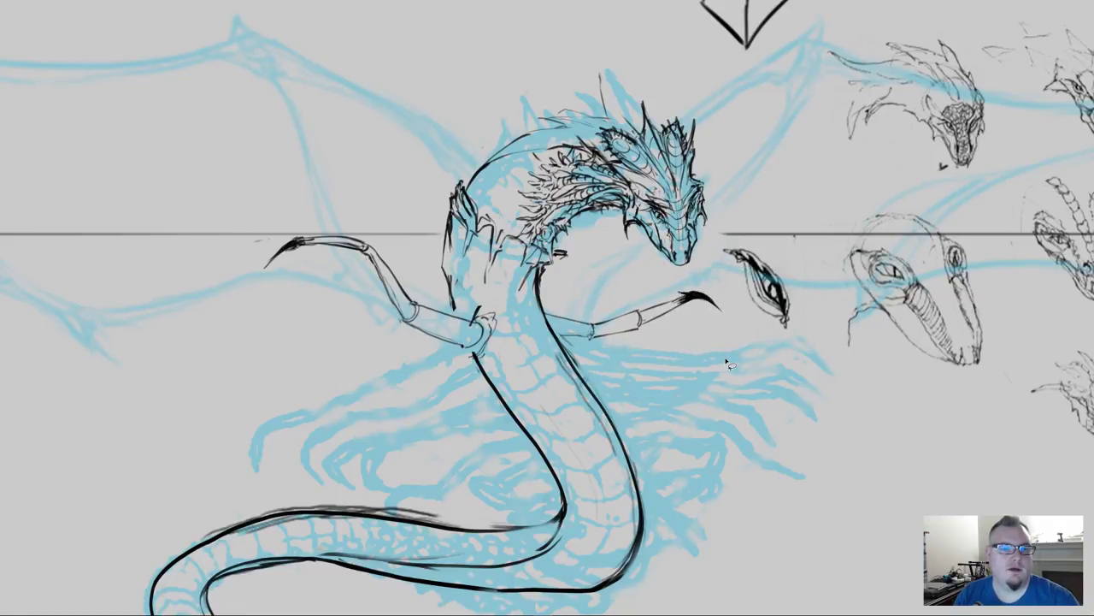
Step: Select the far arm's outermost segment with its claw and rotate it downward around the joint where it begins
mouse_move(639, 328)
mouse_down()
mouse_move(705, 341)
mouse_move(741, 312)
mouse_move(643, 313)
mouse_up()
key(ctrl+t)
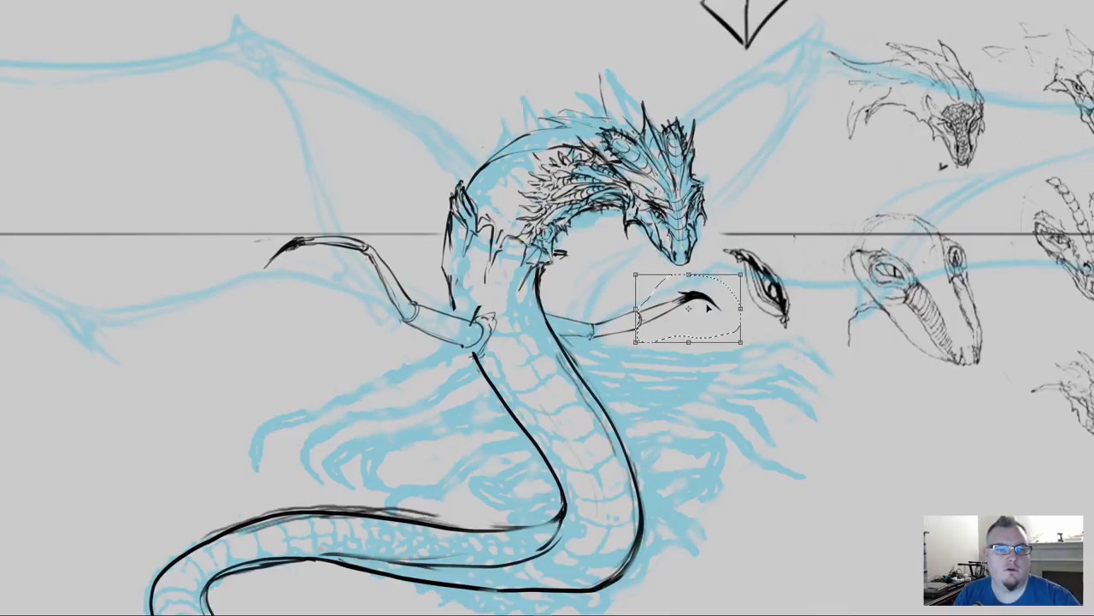
drag(688, 309, 642, 320)
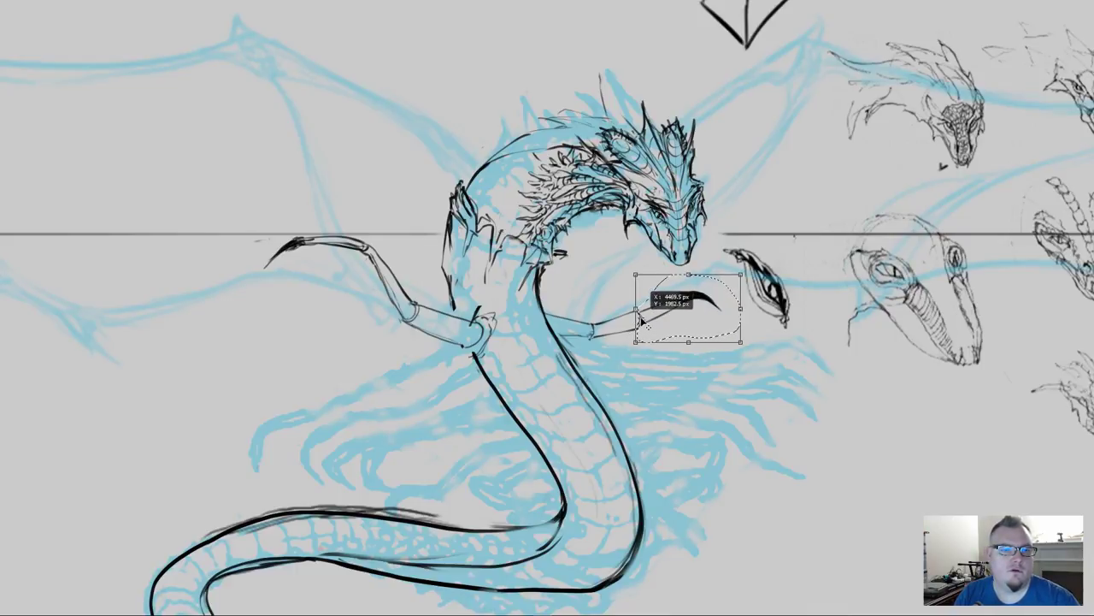
drag(748, 356, 717, 387)
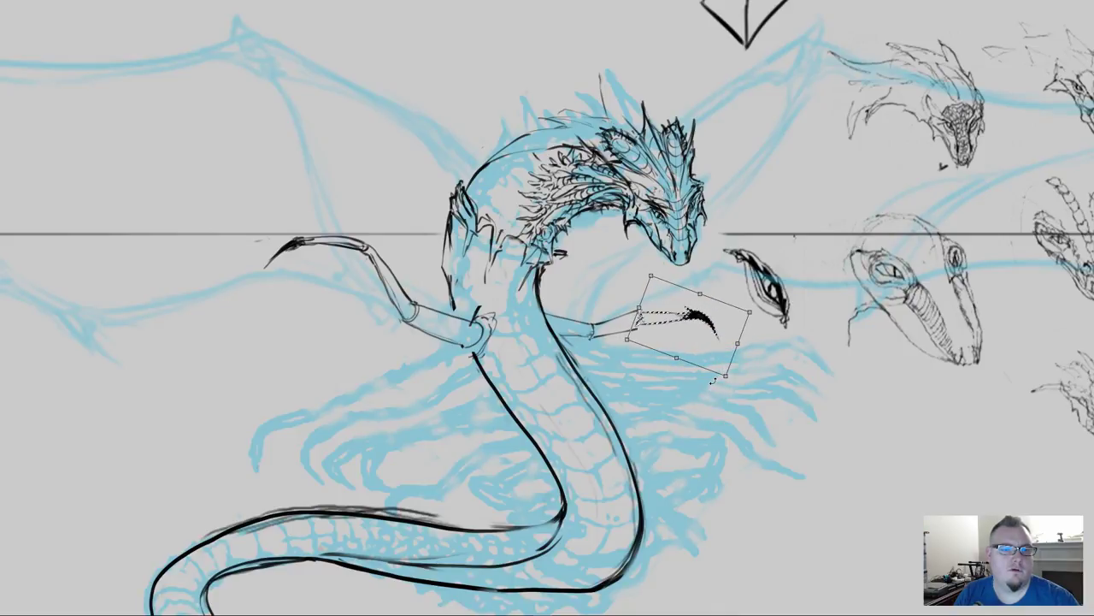
key(Return)
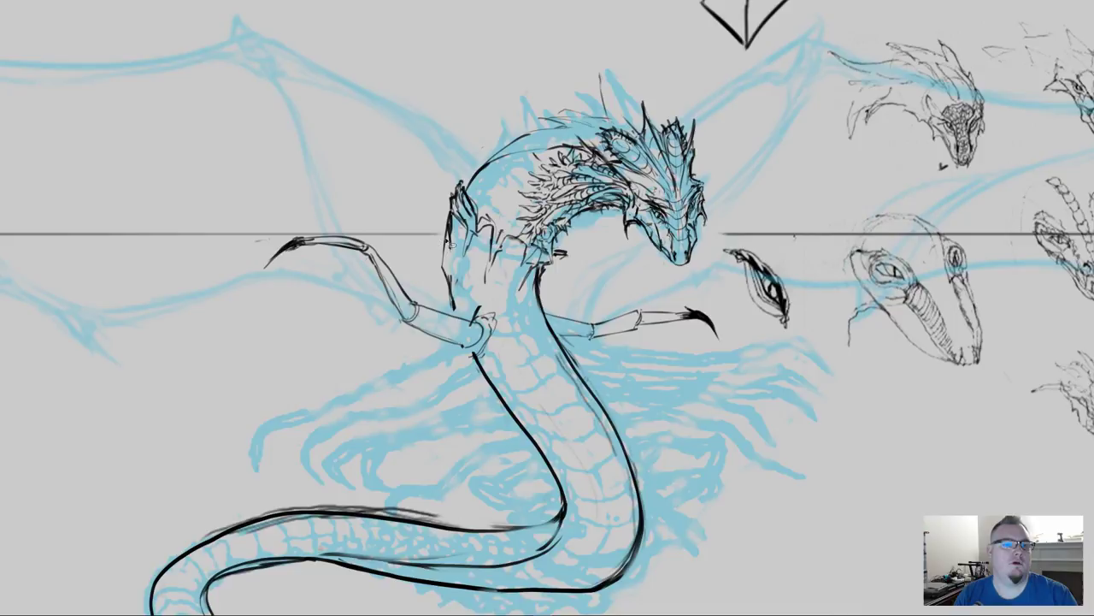
Step: Select the claw at the end of the far arm and rotate it downward around its joint
mouse_move(684, 300)
mouse_down()
mouse_move(723, 301)
mouse_move(686, 295)
mouse_move(694, 322)
mouse_up()
key(ctrl+t)
drag(745, 403, 721, 424)
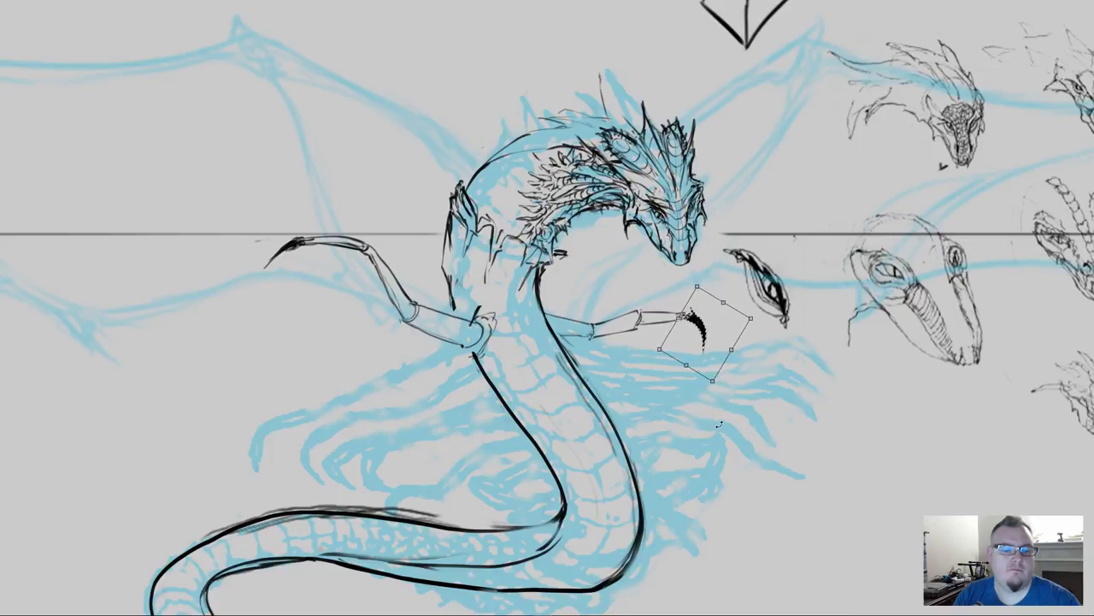
key(Return)
Step: Select the whole far arm, rotate it slightly upward around its shoulder joint, and clear the selection
drag(640, 373, 740, 441)
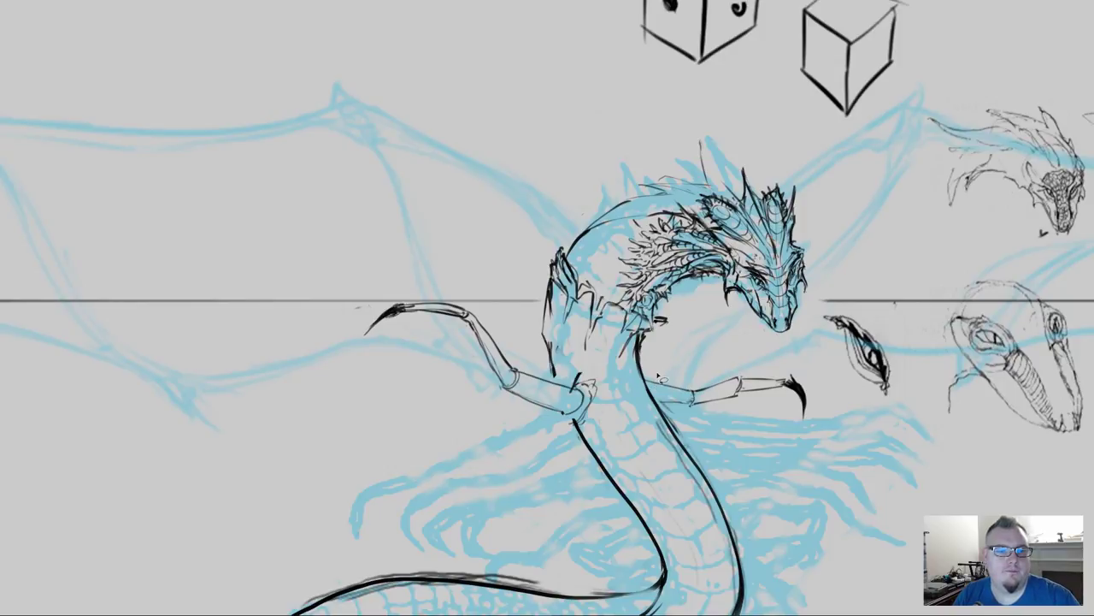
mouse_move(643, 374)
mouse_down()
mouse_move(681, 430)
mouse_move(799, 453)
mouse_move(775, 357)
mouse_move(647, 359)
mouse_up()
key(ctrl+t)
drag(741, 397, 639, 393)
mouse_move(842, 451)
mouse_down()
mouse_move(842, 424)
mouse_move(825, 410)
mouse_up()
key(Return)
key(ctrl+d)
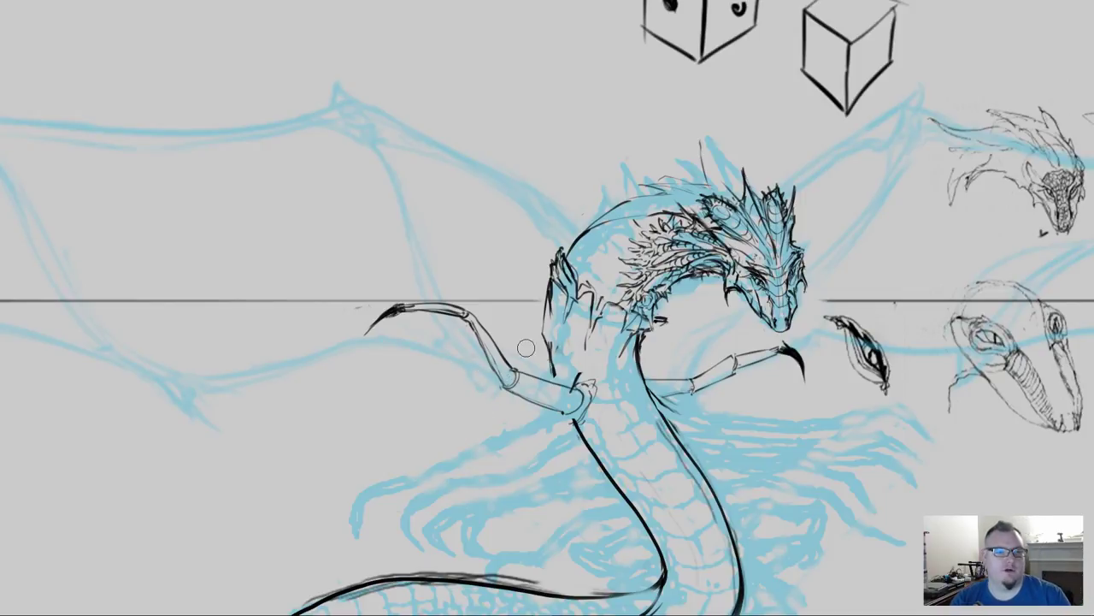
Step: Erase the dragon's near arm from the claw back to the shoulder
mouse_move(502, 373)
mouse_down()
mouse_move(466, 325)
mouse_move(340, 302)
mouse_up()
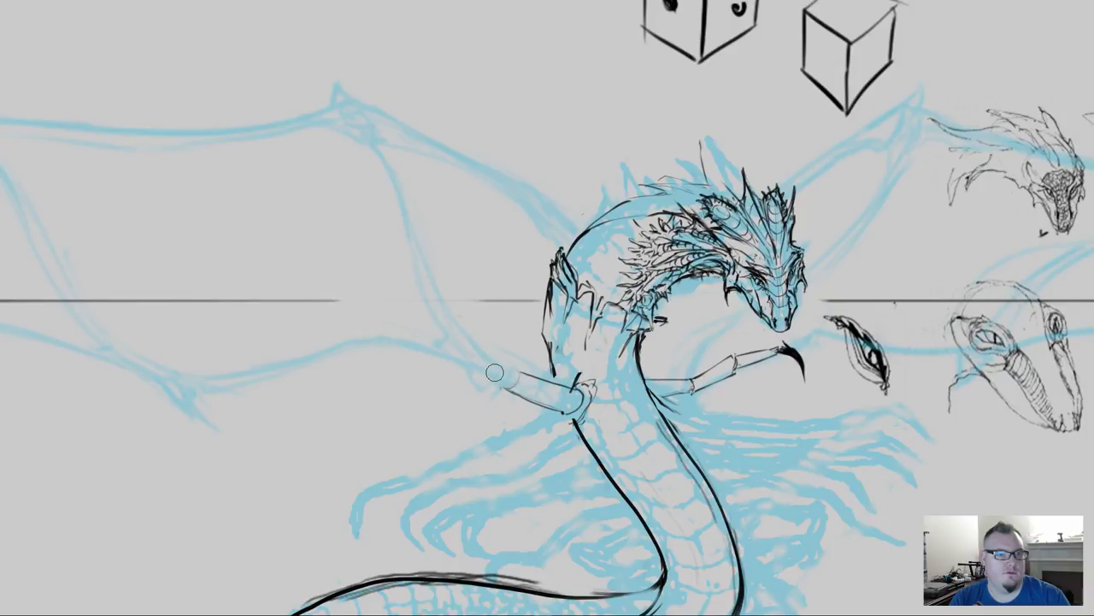
mouse_move(558, 397)
mouse_down()
mouse_move(577, 374)
mouse_move(593, 378)
mouse_move(591, 417)
mouse_up()
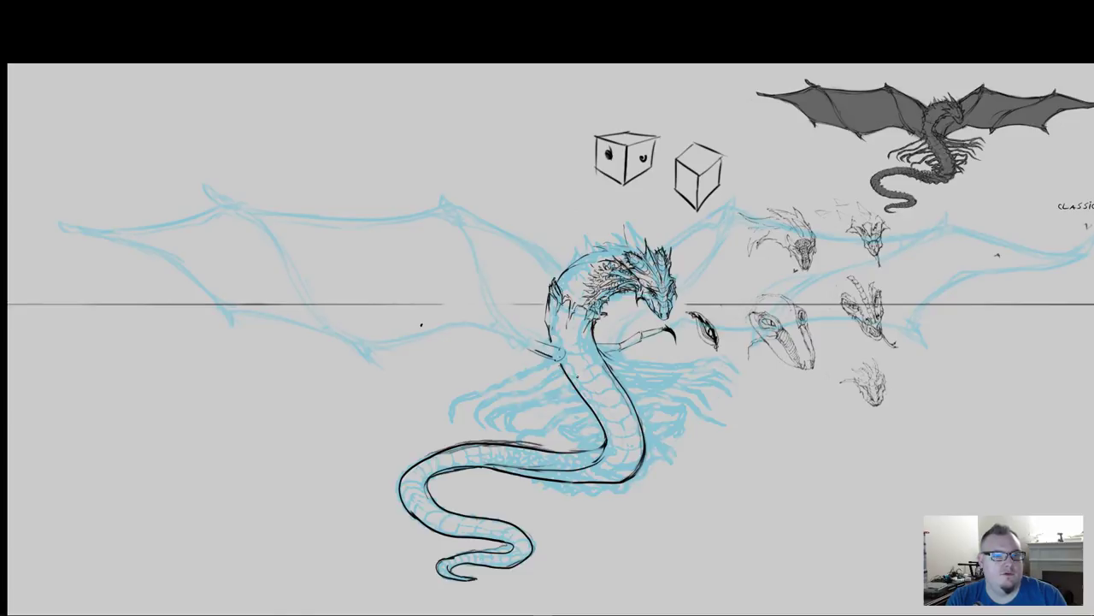
key(f)
key(super+d)
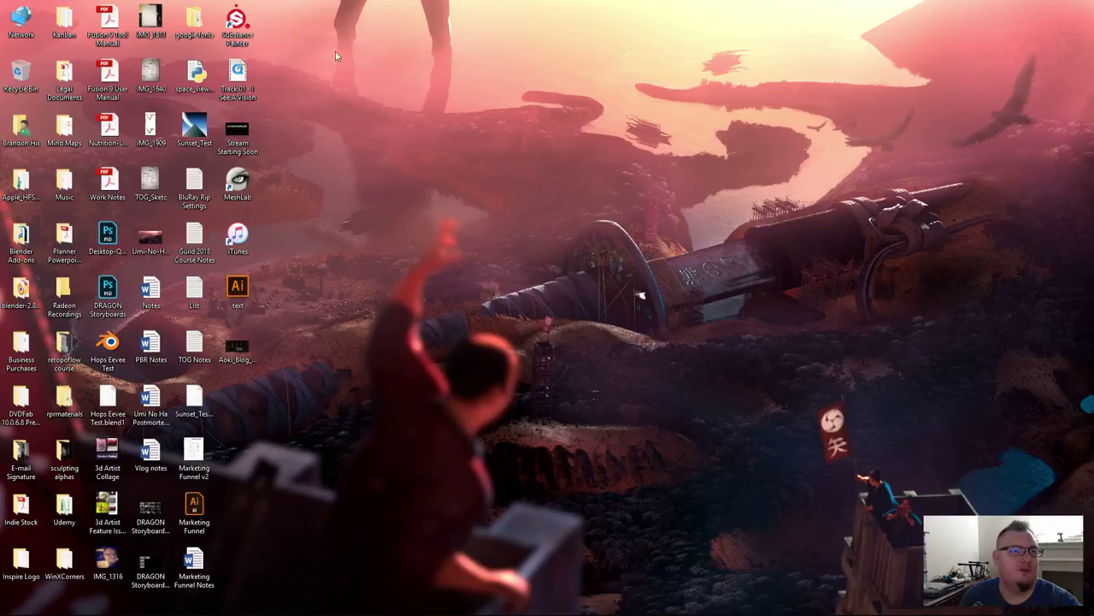
key(super+d)
click(349, 23)
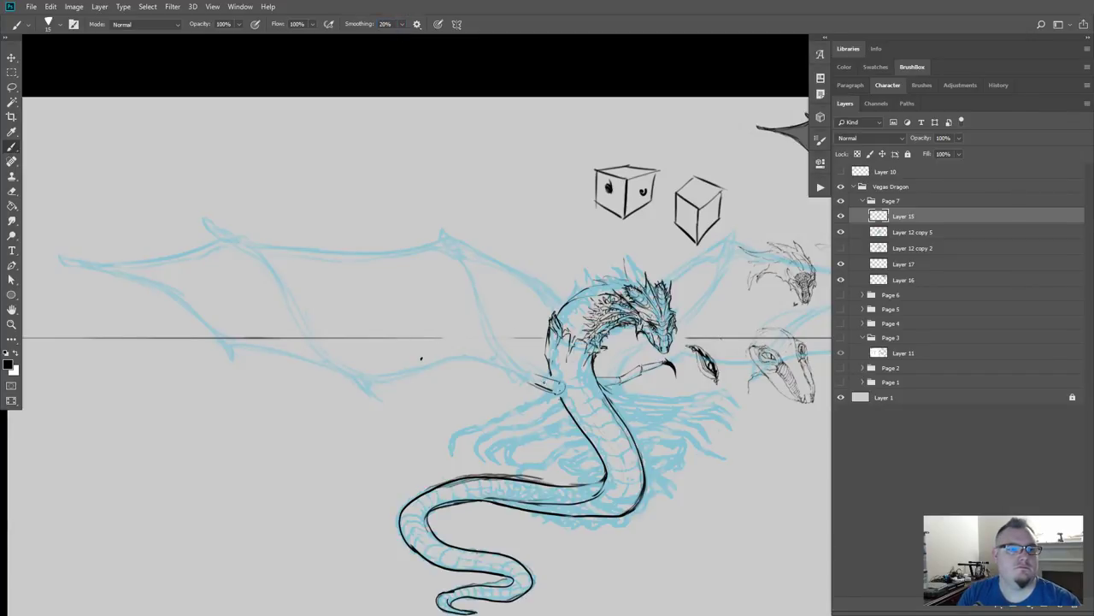
key(f)
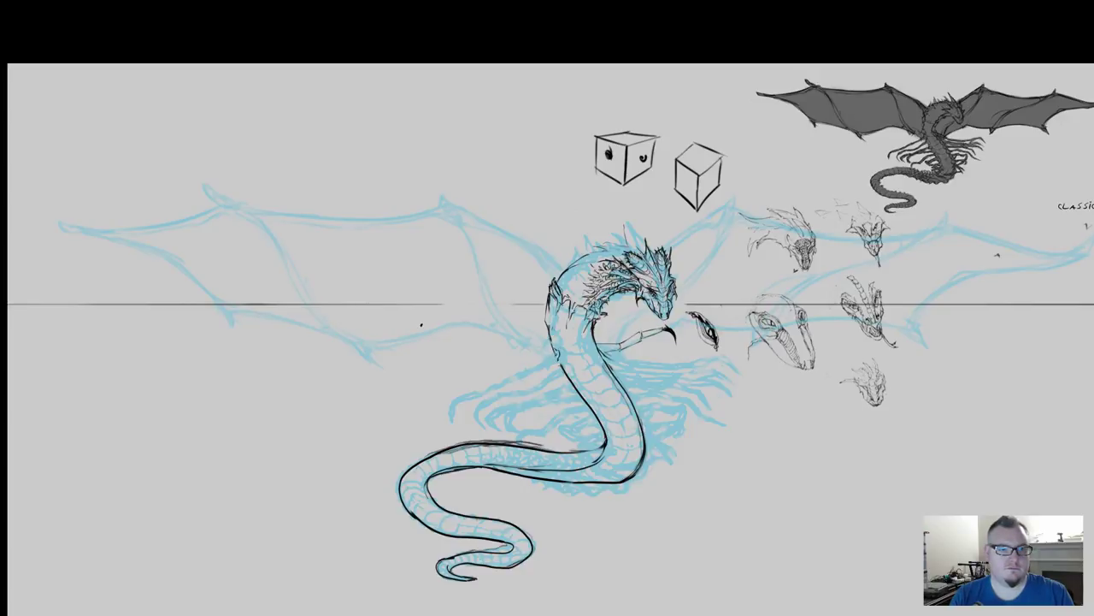
Step: Draw a new, longer near arm with a slim upper arm, an elbow, two thin outer segments and a filled, downward-curving claw
drag(552, 347, 508, 327)
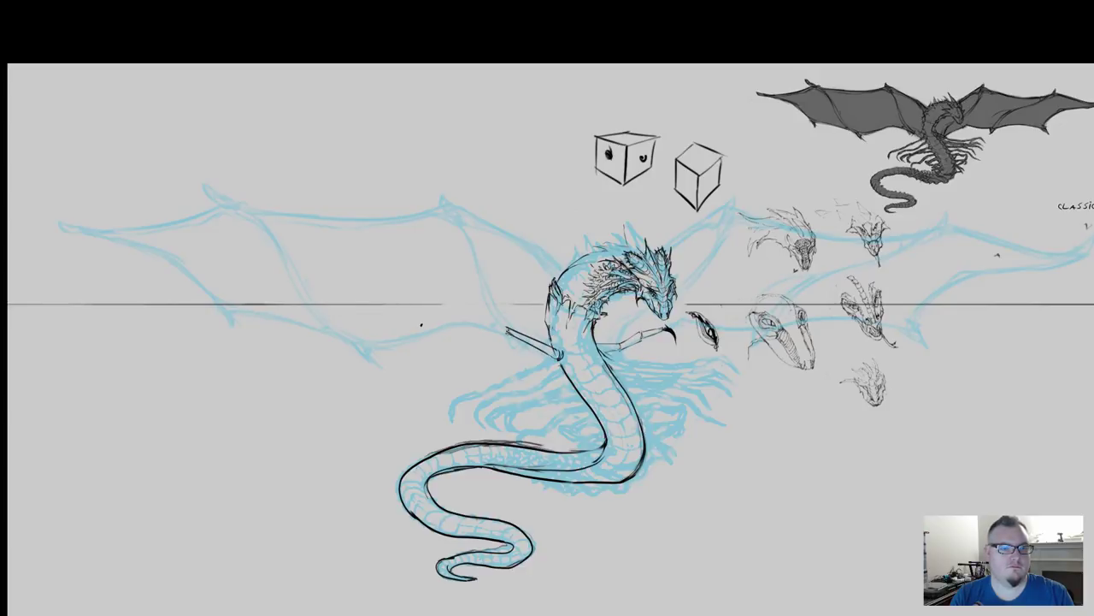
mouse_move(503, 328)
mouse_down()
mouse_move(459, 325)
mouse_move(506, 332)
mouse_up()
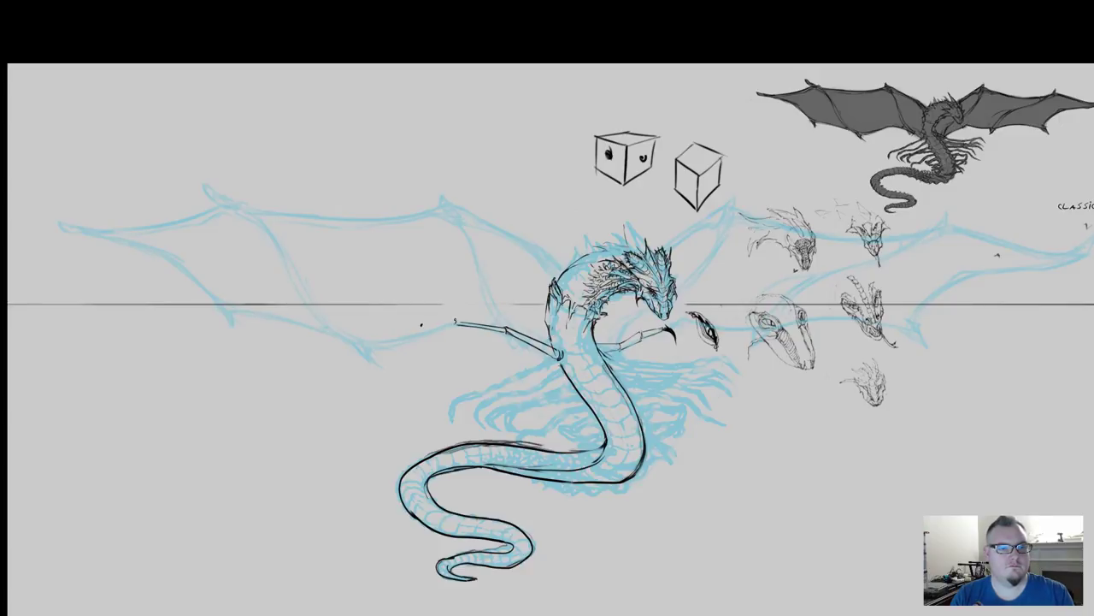
mouse_move(457, 323)
mouse_down()
mouse_move(401, 335)
mouse_move(459, 320)
mouse_move(400, 363)
mouse_move(399, 346)
mouse_up()
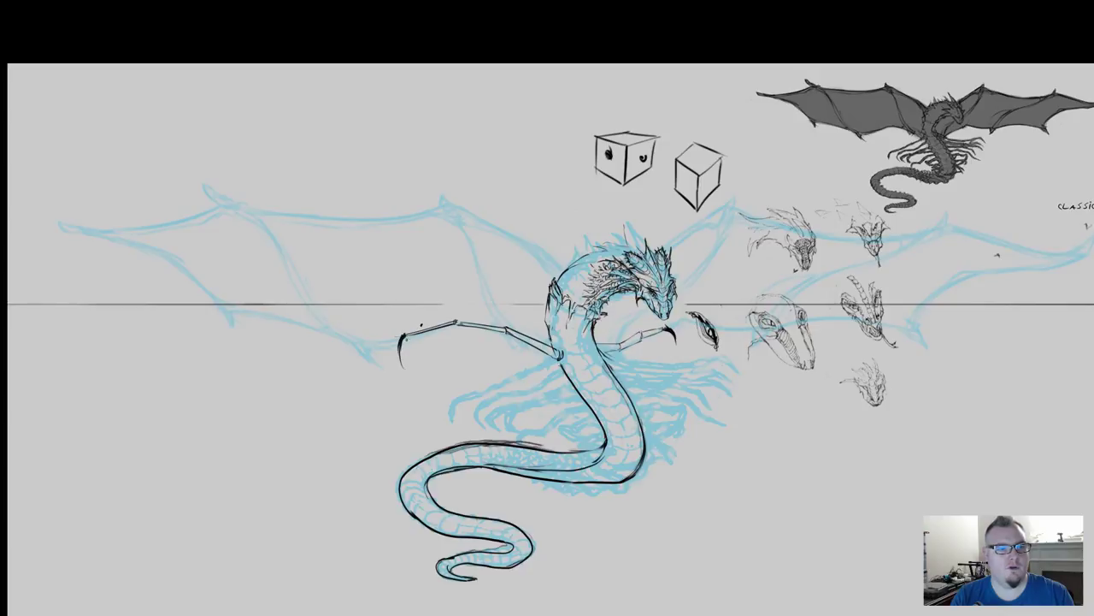
drag(407, 336, 399, 349)
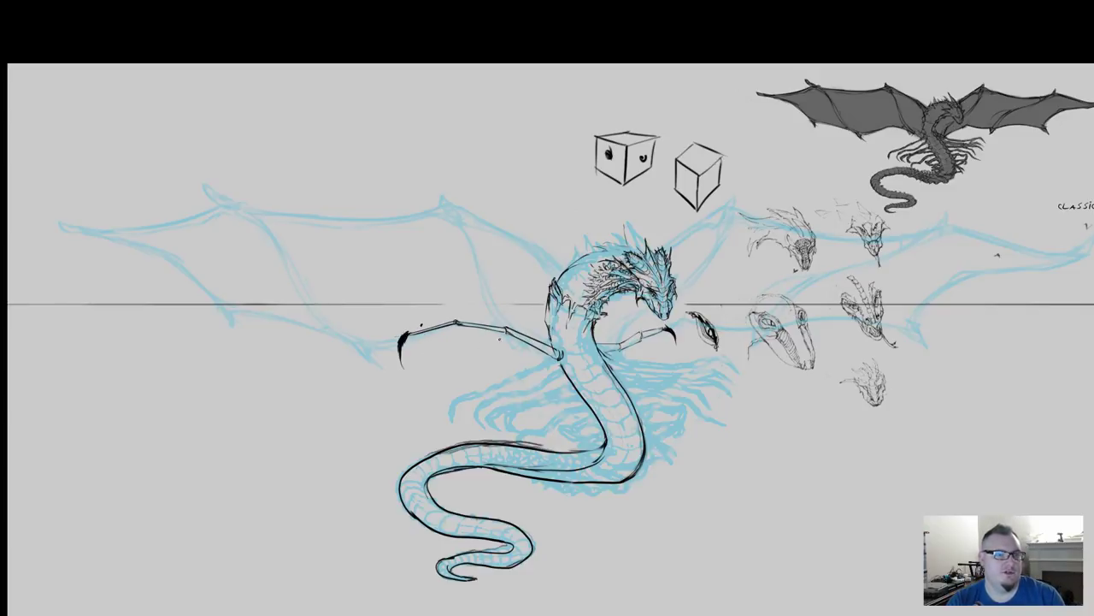
drag(462, 324, 484, 328)
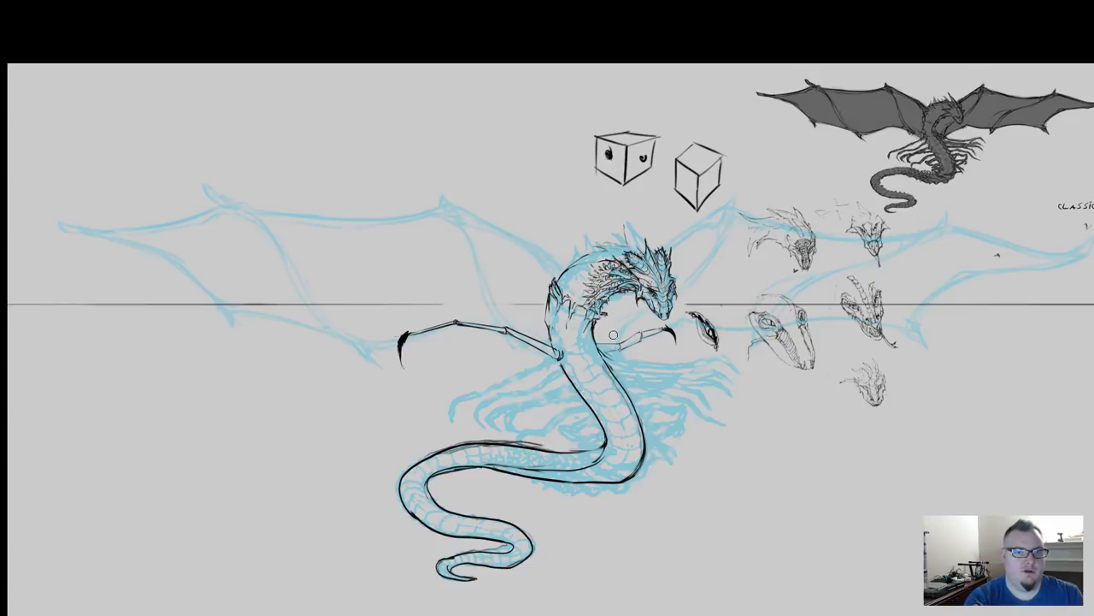
Step: Erase the far arm and refine the near arm's shoulder attachment and the knuckle where its claw begins
mouse_move(627, 345)
mouse_down()
mouse_move(672, 330)
mouse_move(674, 340)
mouse_up()
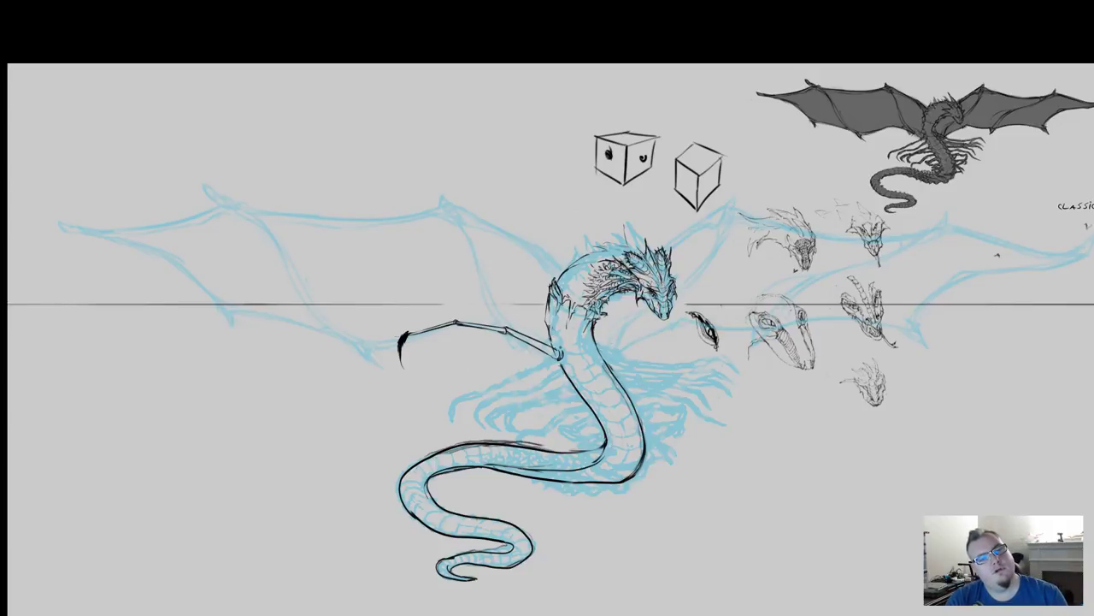
drag(543, 344, 568, 365)
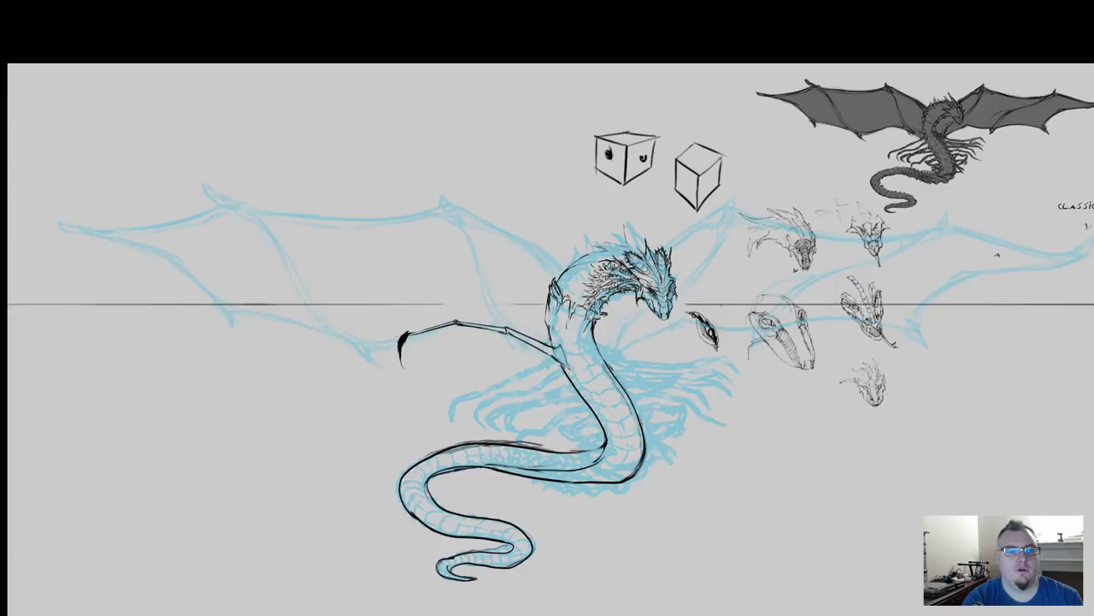
drag(508, 331, 553, 355)
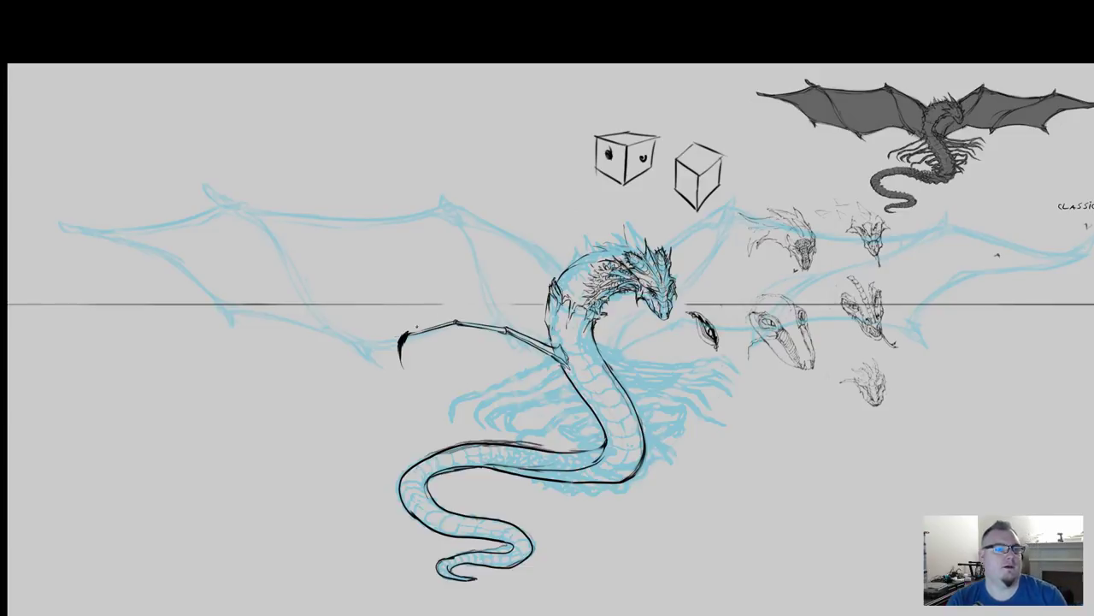
drag(411, 333, 406, 343)
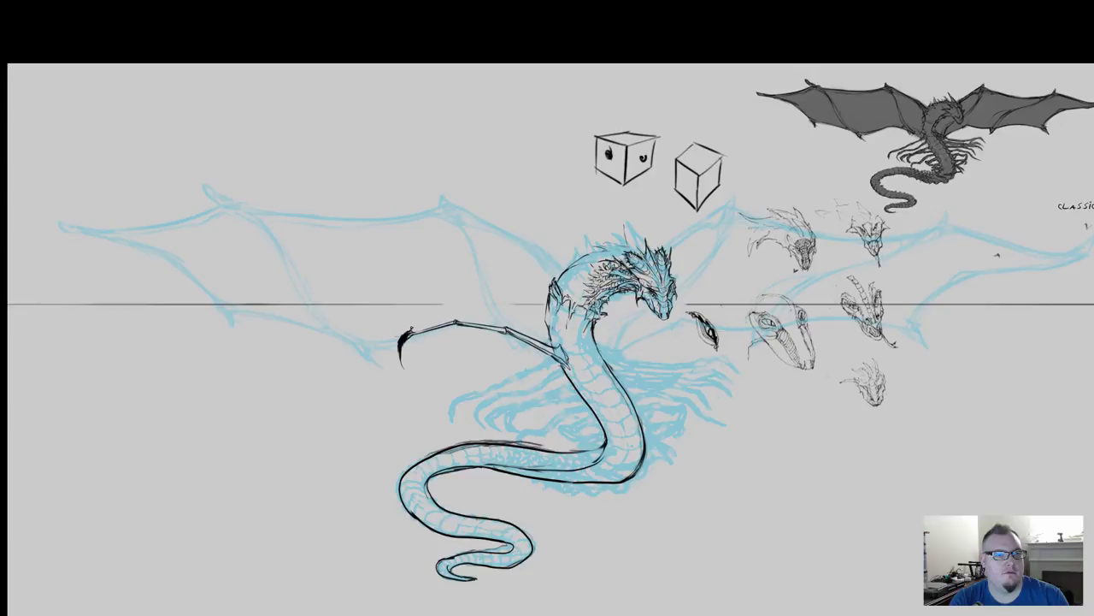
drag(414, 333, 429, 329)
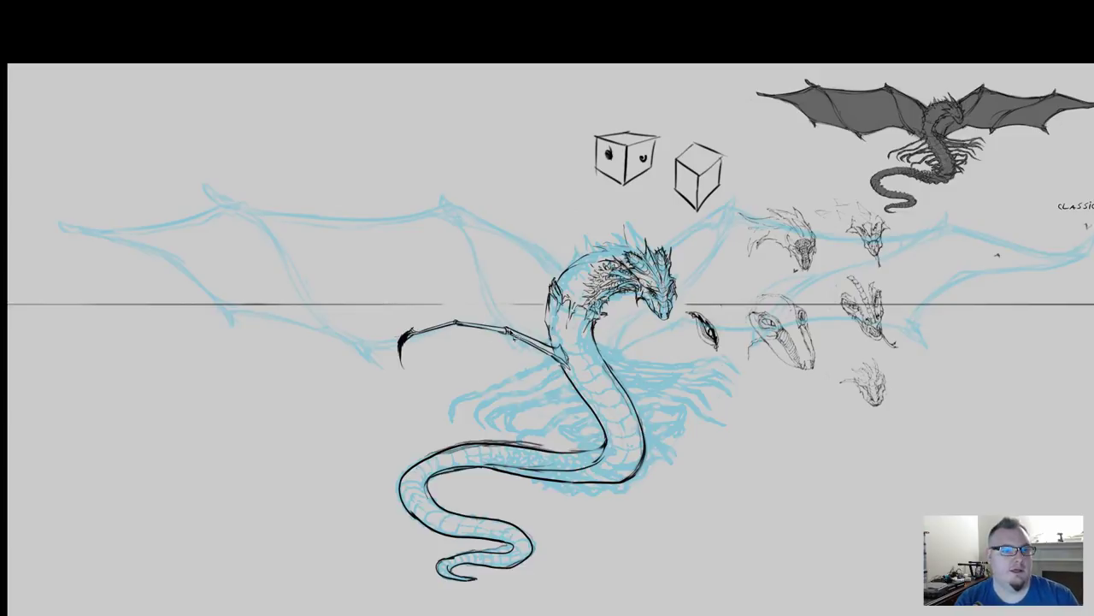
Step: Select the near arm from the elbow outward, rotate it upward around the elbow joint, and clear the selection
mouse_move(510, 329)
mouse_down()
mouse_move(494, 360)
mouse_move(349, 330)
mouse_move(510, 330)
mouse_up()
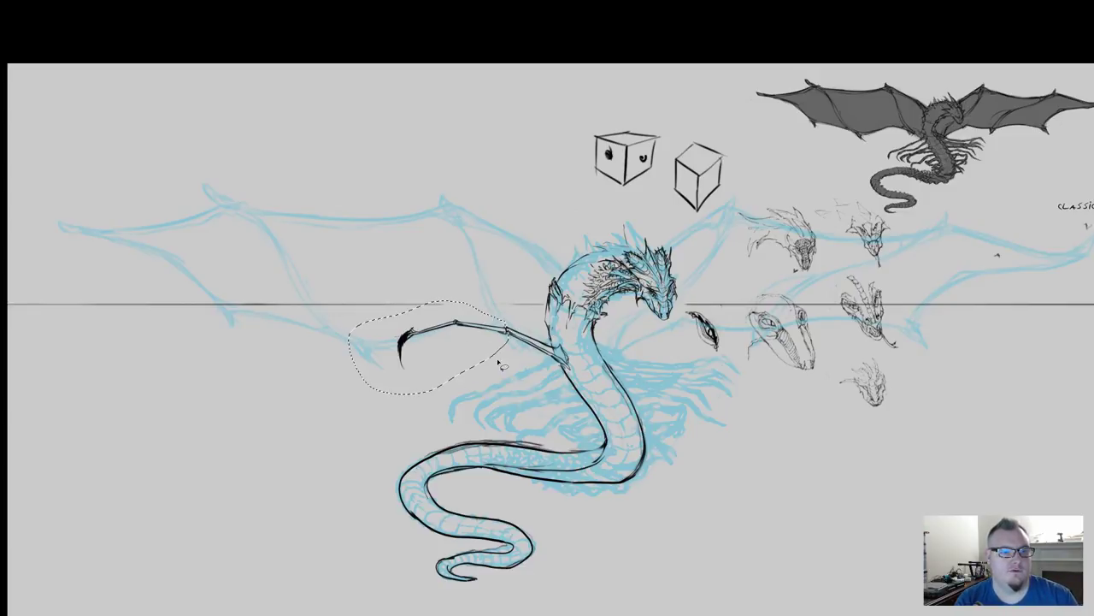
key(ctrl+t)
drag(429, 347, 509, 331)
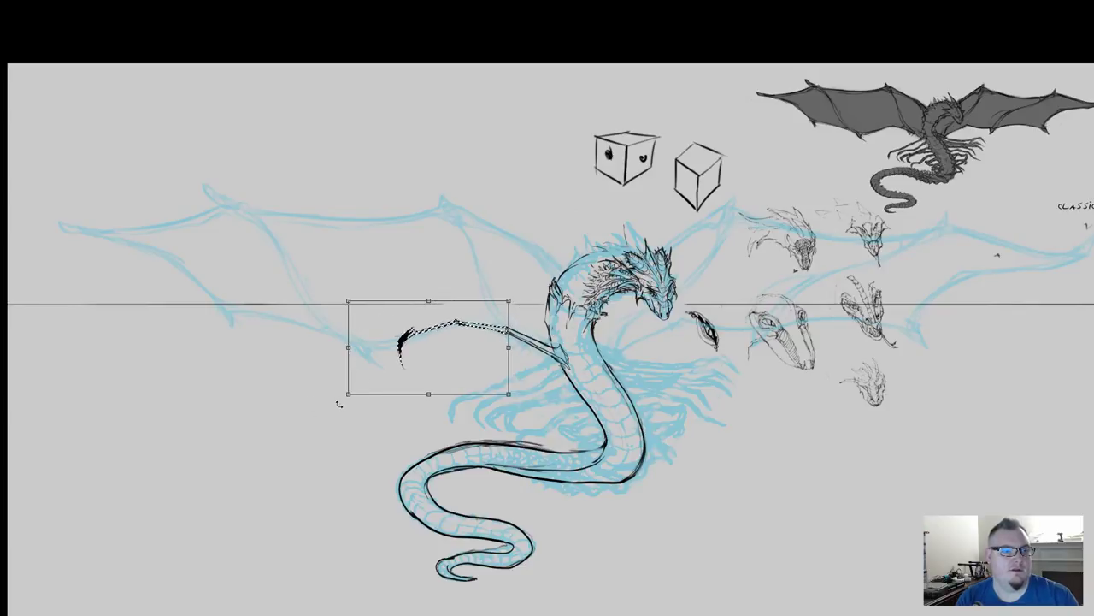
drag(337, 399, 337, 312)
key(Return)
key(ctrl+d)
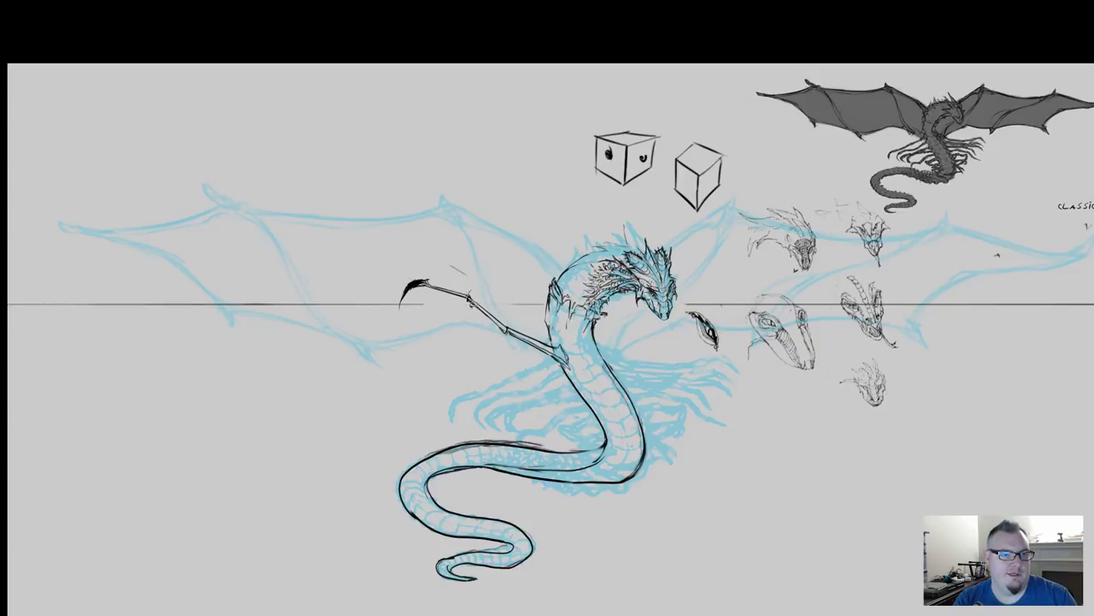
Step: Select the near arm's outermost segment with its claw and rotate it downward around the joint where it begins
mouse_move(473, 299)
mouse_down()
mouse_move(416, 324)
mouse_move(368, 312)
mouse_move(416, 259)
mouse_move(470, 298)
mouse_up()
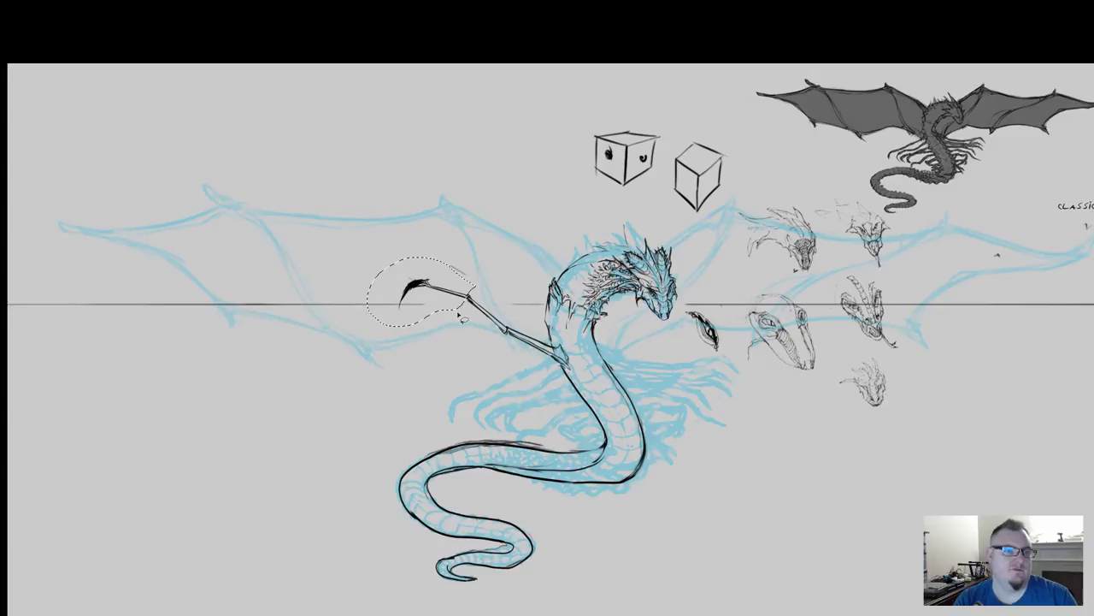
key(ctrl+t)
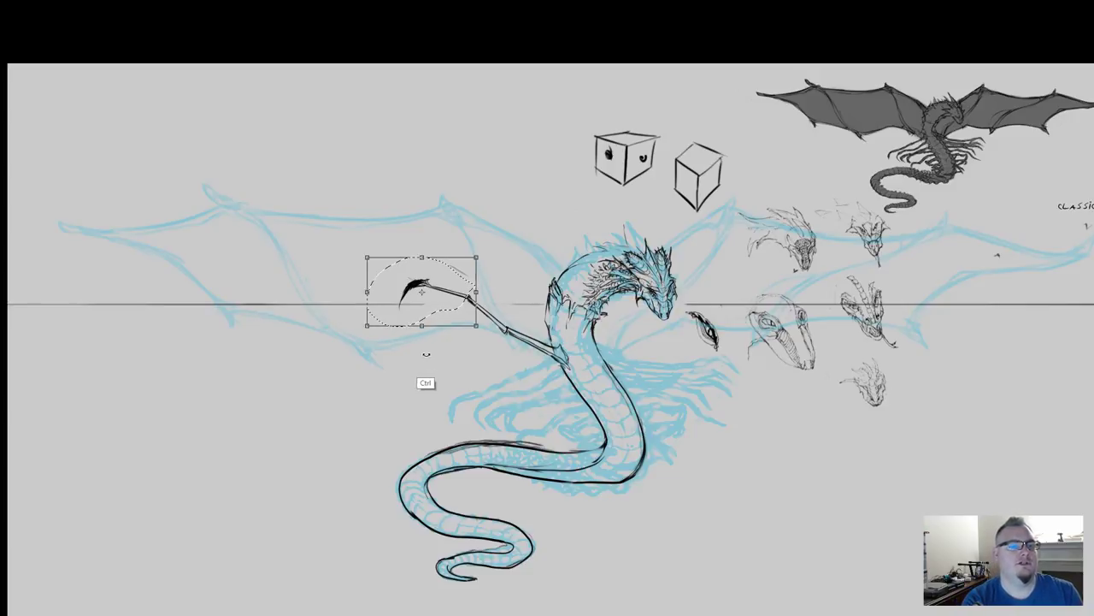
drag(426, 293, 468, 298)
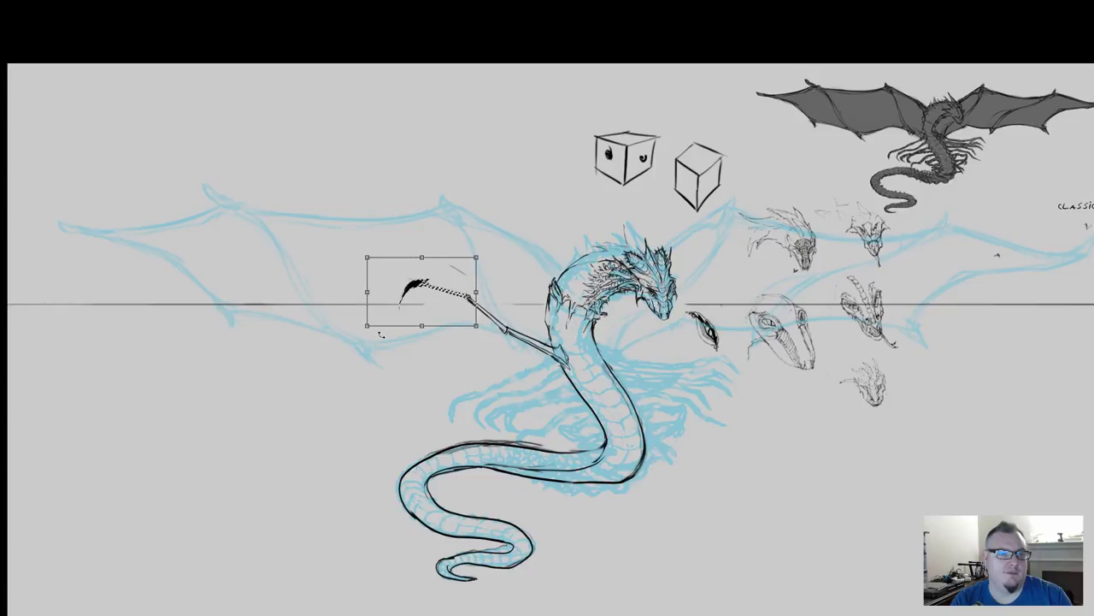
drag(353, 338, 378, 393)
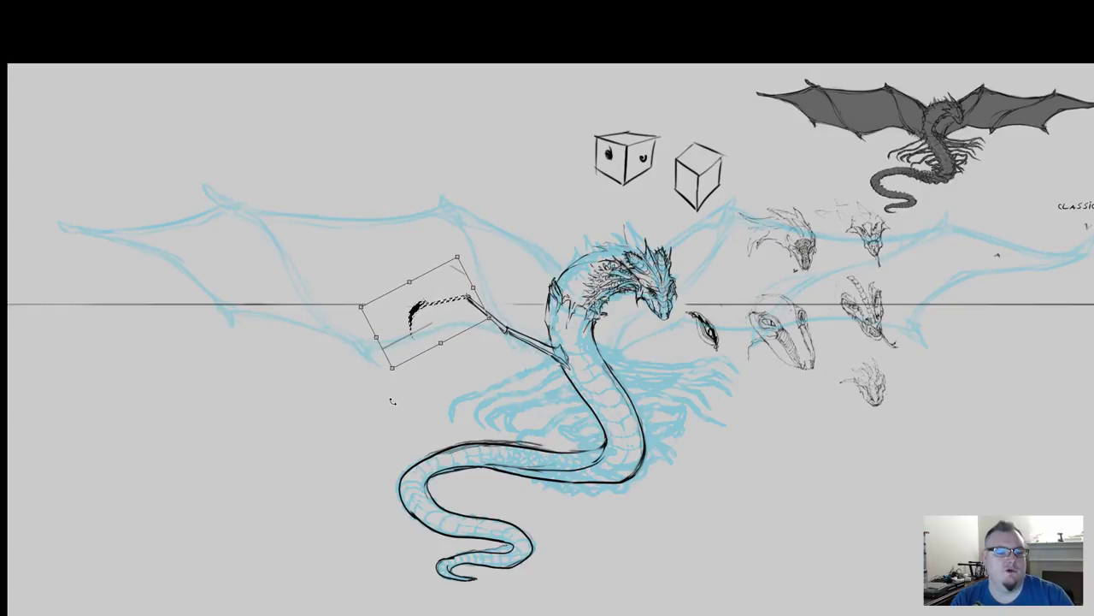
key(Return)
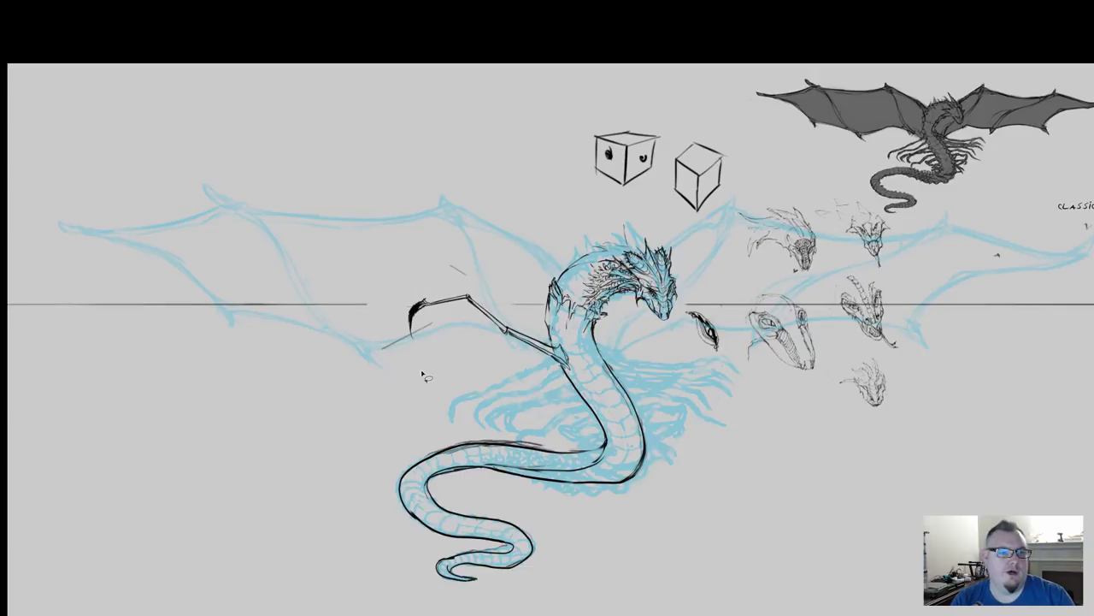
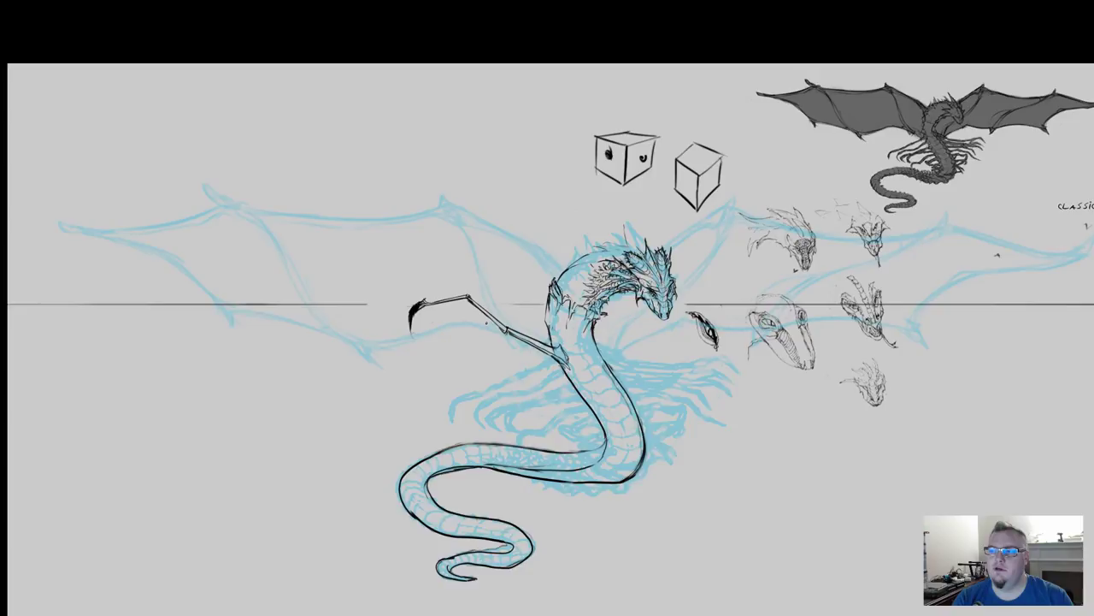
Step: Draw bony, flared joints at the near arm's elbow and wrist and double the contour lines of its outer segments
scroll(546, 281, up, 3)
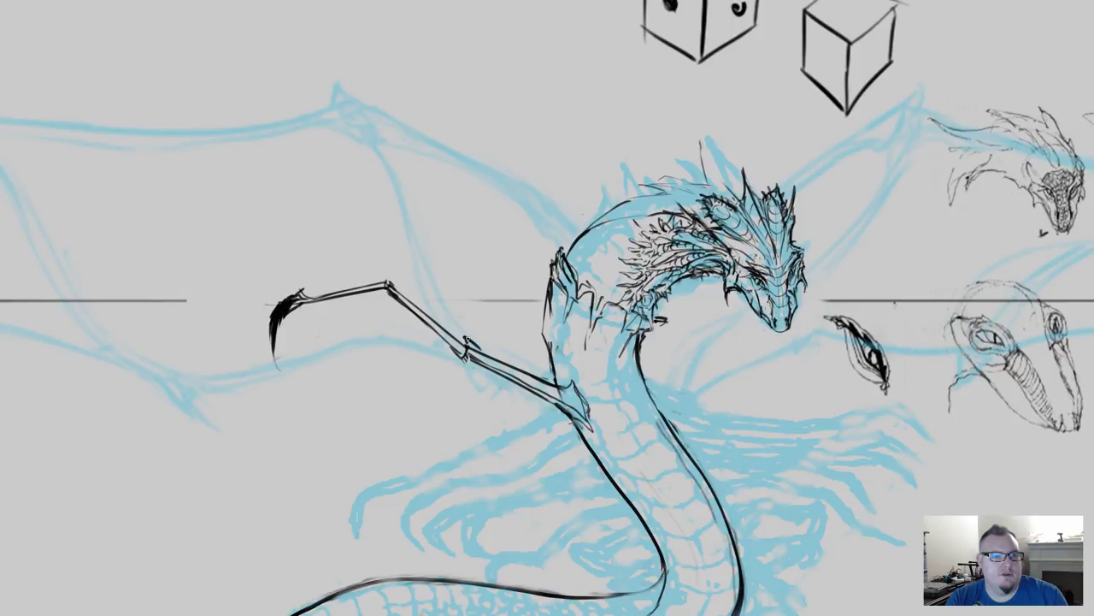
mouse_move(466, 338)
mouse_down()
mouse_move(572, 381)
mouse_move(590, 431)
mouse_move(518, 383)
mouse_move(448, 358)
mouse_move(462, 357)
mouse_up()
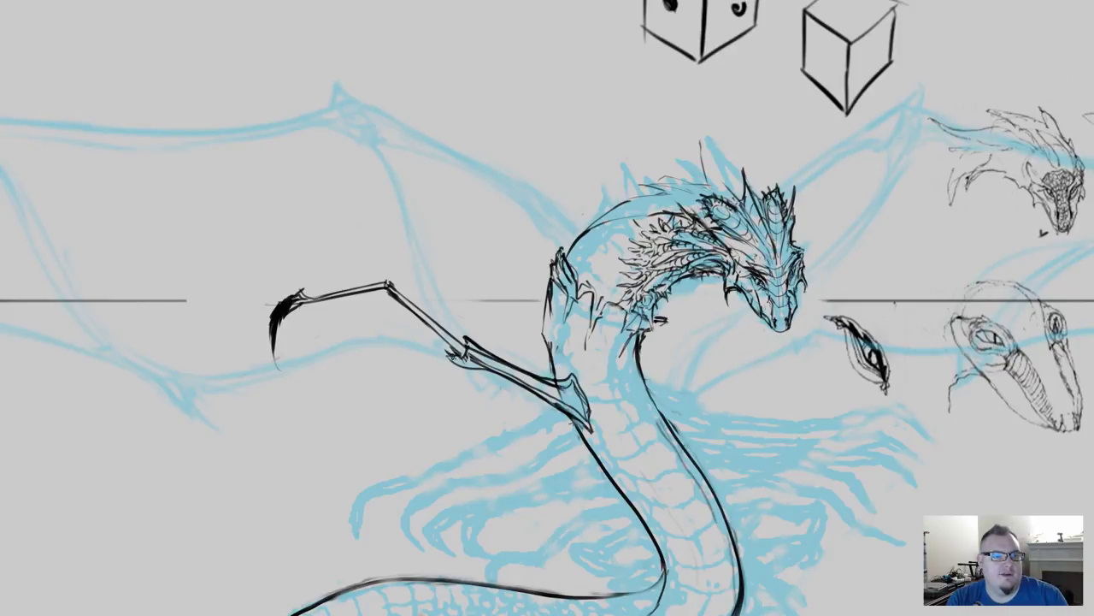
drag(451, 354, 398, 302)
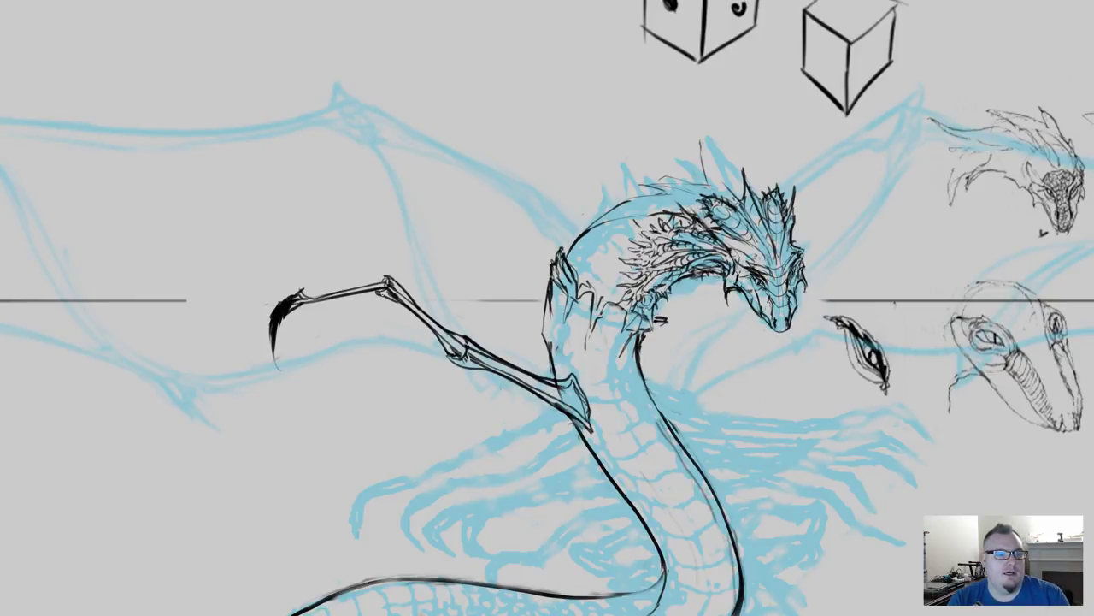
mouse_move(299, 309)
mouse_down()
mouse_move(379, 275)
mouse_move(297, 309)
mouse_move(339, 307)
mouse_up()
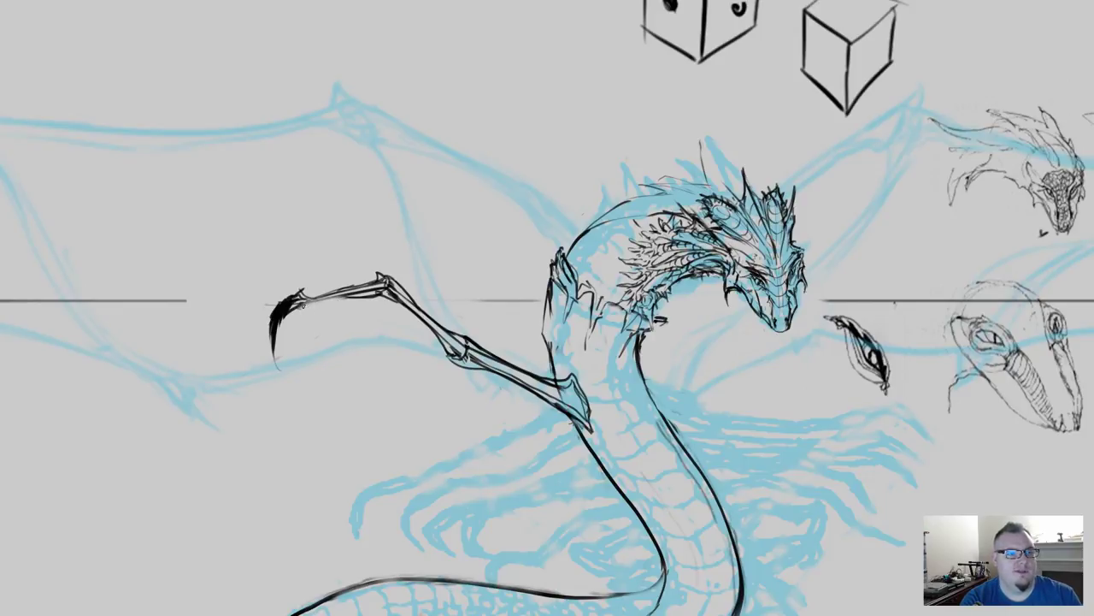
drag(302, 305, 372, 299)
drag(298, 295, 373, 283)
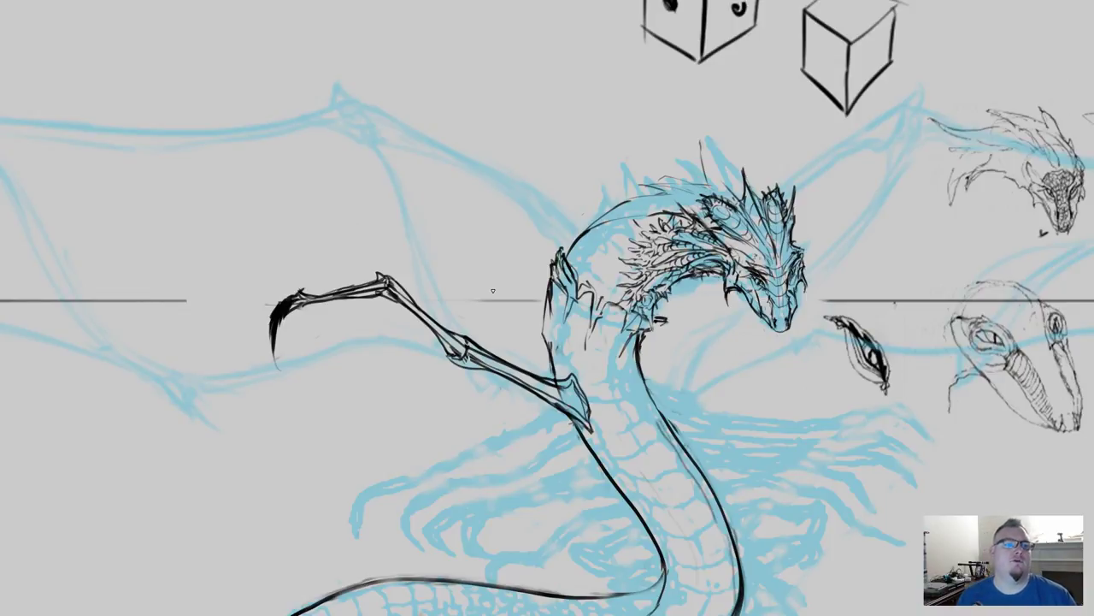
Step: Erase the dark interior lines of the near arm's segments and the claw's fill, keeping their outer contours
drag(602, 357, 577, 242)
scroll(576, 241, down, 5)
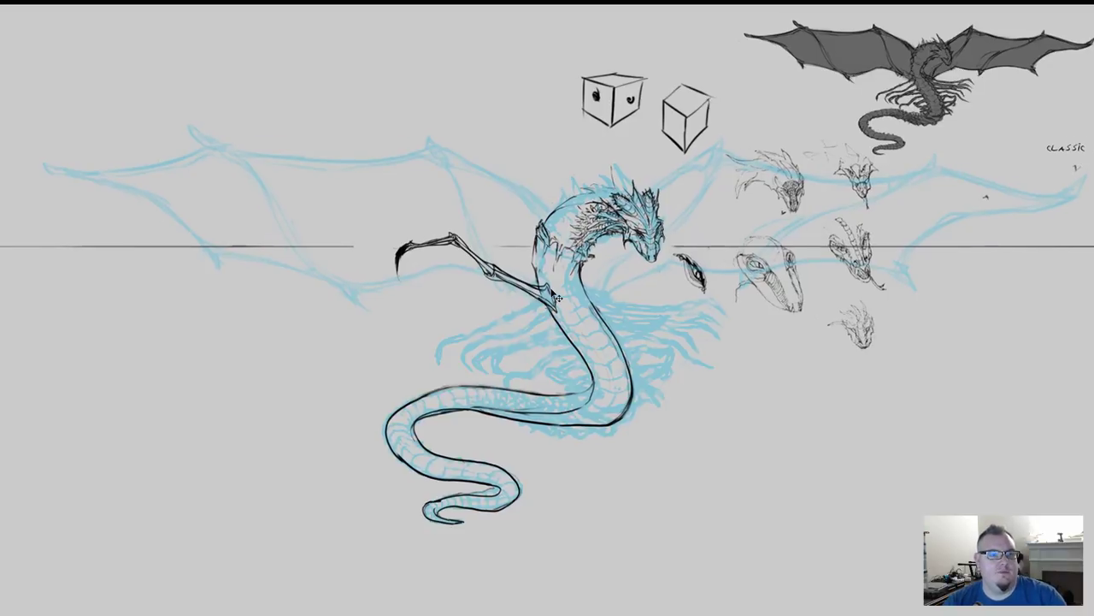
scroll(549, 289, up, 5)
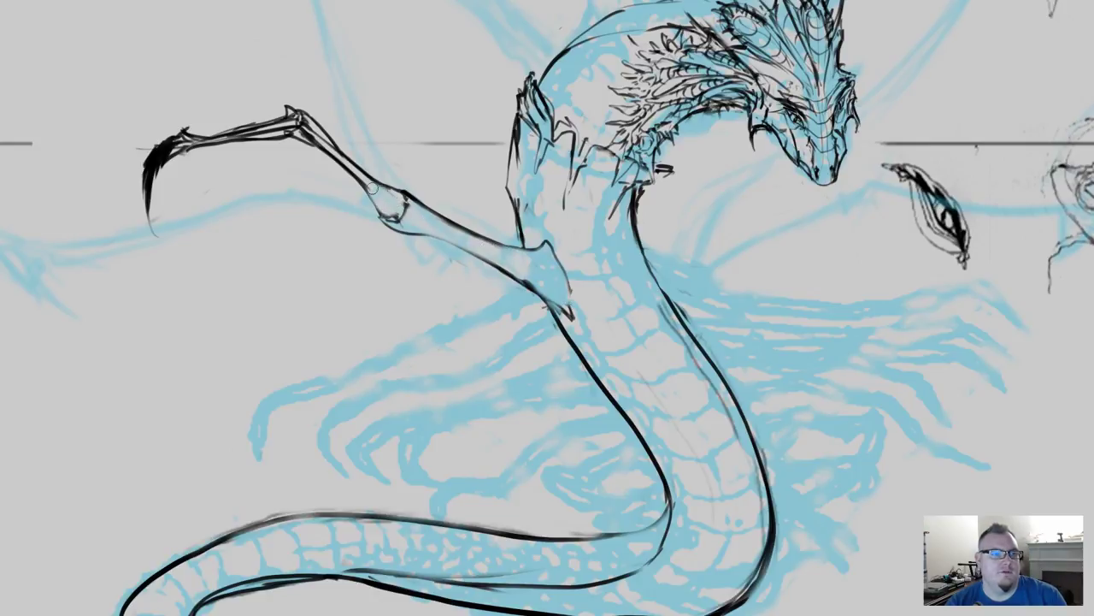
mouse_move(320, 138)
mouse_down()
mouse_move(386, 201)
mouse_move(291, 123)
mouse_move(177, 147)
mouse_move(162, 162)
mouse_move(173, 146)
mouse_move(156, 160)
mouse_move(159, 213)
mouse_up()
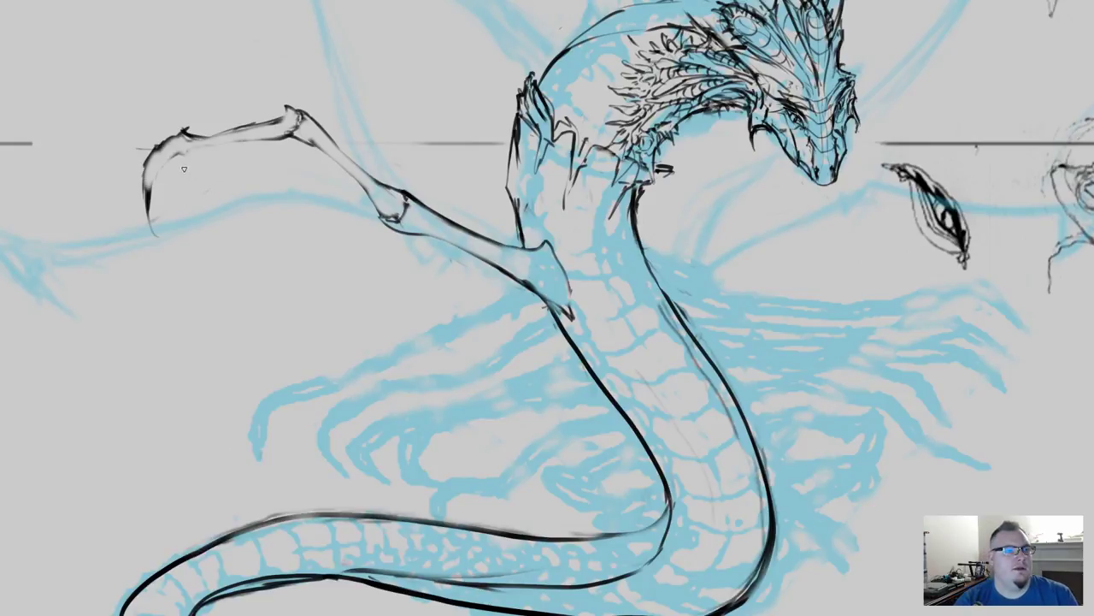
Step: Redraw the near arm's bone contours with darker lines from claw to shoulder, adding curved lines at the joints
mouse_move(161, 144)
mouse_down()
mouse_move(147, 200)
mouse_move(149, 161)
mouse_move(157, 171)
mouse_move(185, 152)
mouse_move(151, 188)
mouse_move(181, 159)
mouse_up()
mouse_move(189, 153)
mouse_down()
mouse_move(203, 140)
mouse_move(194, 132)
mouse_move(204, 147)
mouse_move(293, 111)
mouse_move(290, 130)
mouse_move(267, 139)
mouse_move(201, 142)
mouse_move(289, 112)
mouse_move(292, 139)
mouse_move(342, 164)
mouse_move(390, 218)
mouse_move(400, 219)
mouse_move(407, 193)
mouse_up()
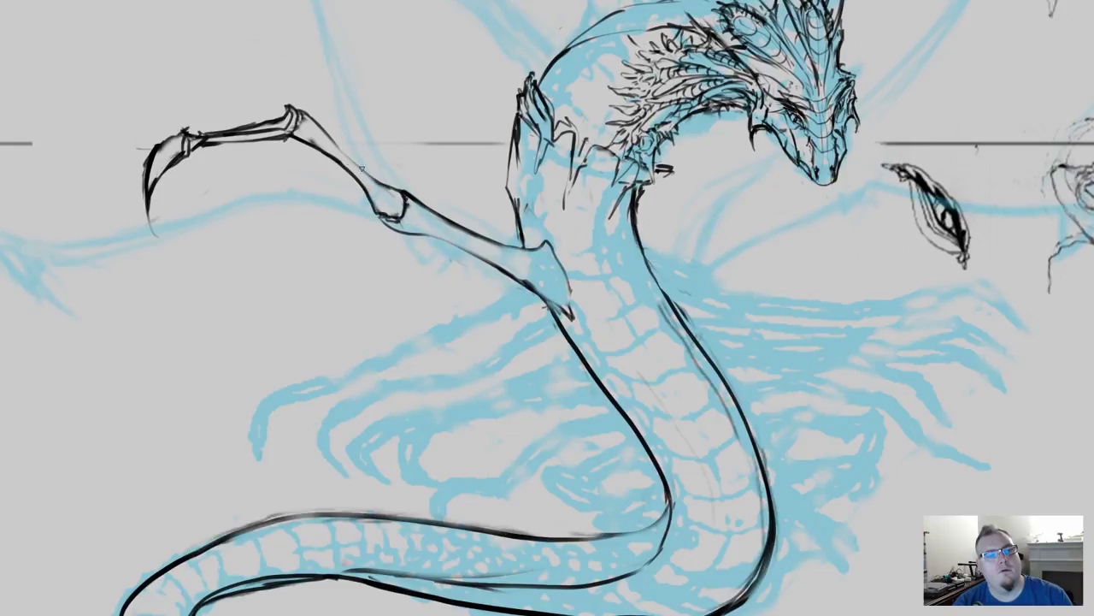
mouse_move(303, 113)
mouse_down()
mouse_move(407, 195)
mouse_move(381, 224)
mouse_move(445, 239)
mouse_move(573, 322)
mouse_move(569, 268)
mouse_move(545, 246)
mouse_move(564, 283)
mouse_move(549, 296)
mouse_up()
drag(558, 258, 547, 291)
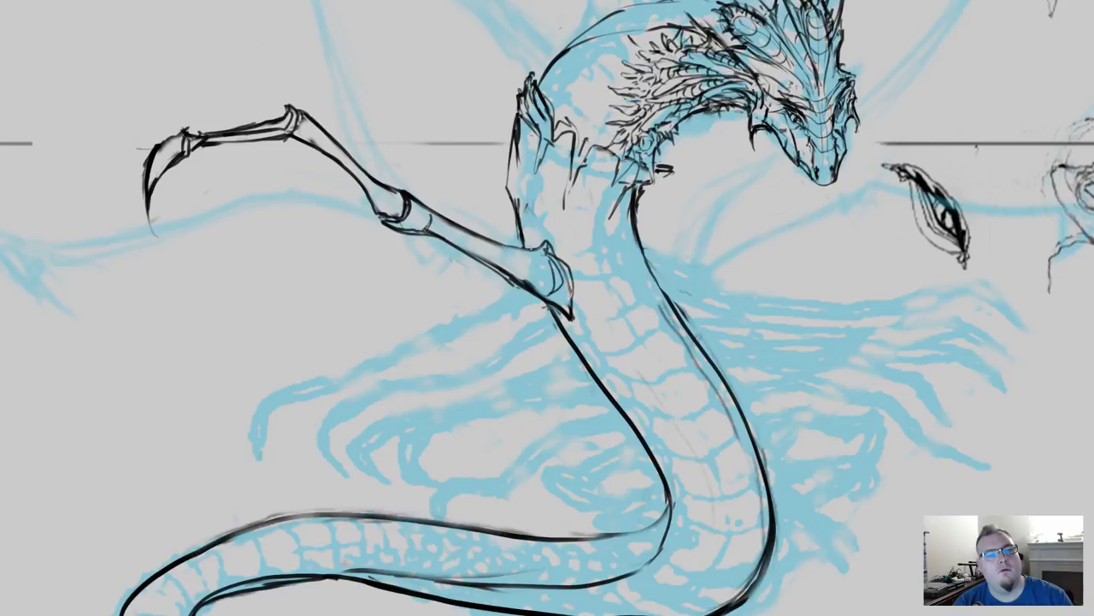
mouse_move(536, 243)
mouse_down()
mouse_move(549, 253)
mouse_move(451, 225)
mouse_move(417, 199)
mouse_move(434, 227)
mouse_up()
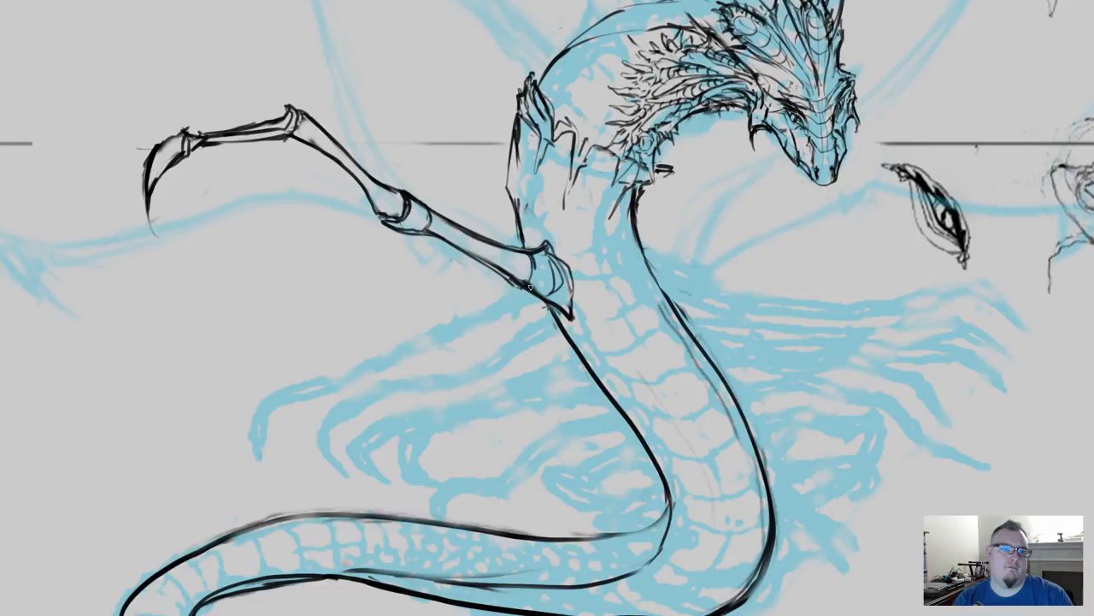
drag(530, 288, 535, 270)
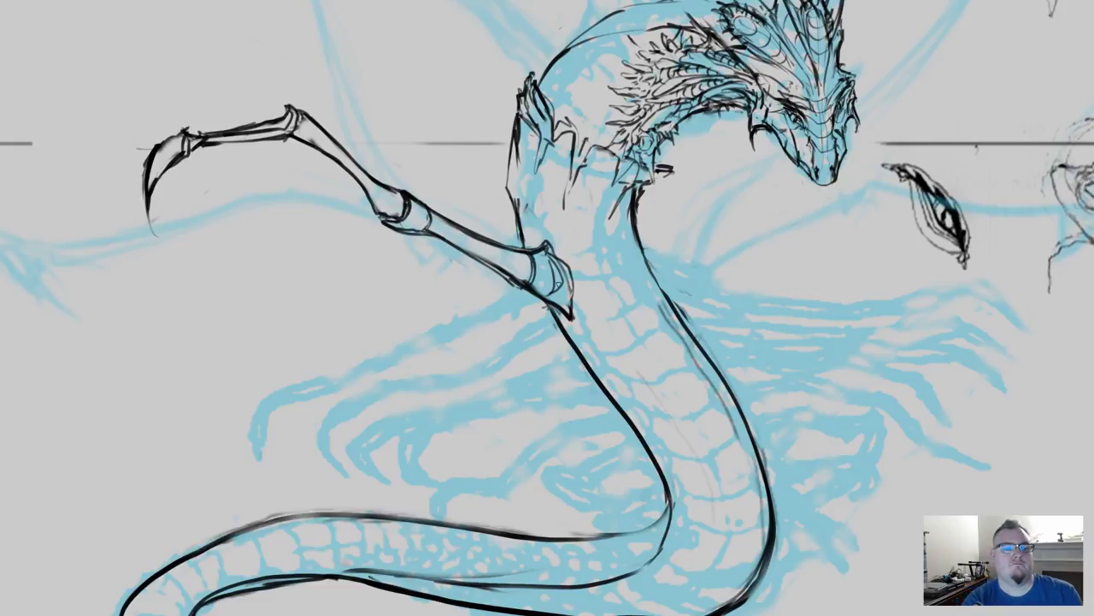
Step: Erase the large pointed shoulder cap where the near arm meets the body and redraw it as a smaller joint
mouse_move(567, 265)
mouse_down()
mouse_move(584, 305)
mouse_move(570, 317)
mouse_move(550, 294)
mouse_move(571, 320)
mouse_up()
drag(549, 248, 532, 254)
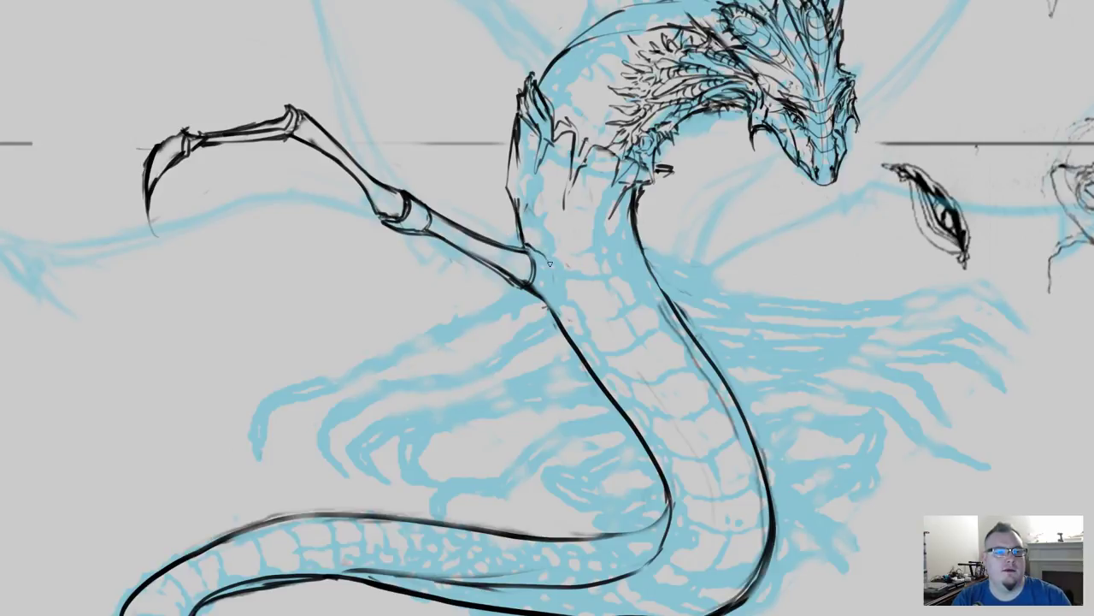
mouse_move(540, 275)
mouse_down()
mouse_move(542, 287)
mouse_move(550, 264)
mouse_move(521, 228)
mouse_up()
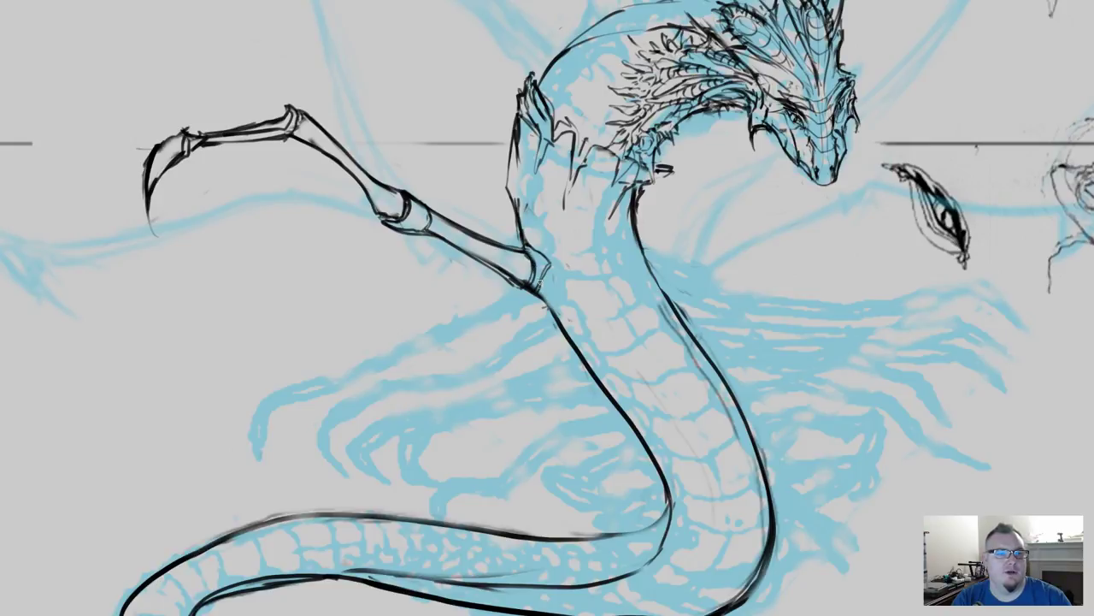
drag(549, 291, 553, 308)
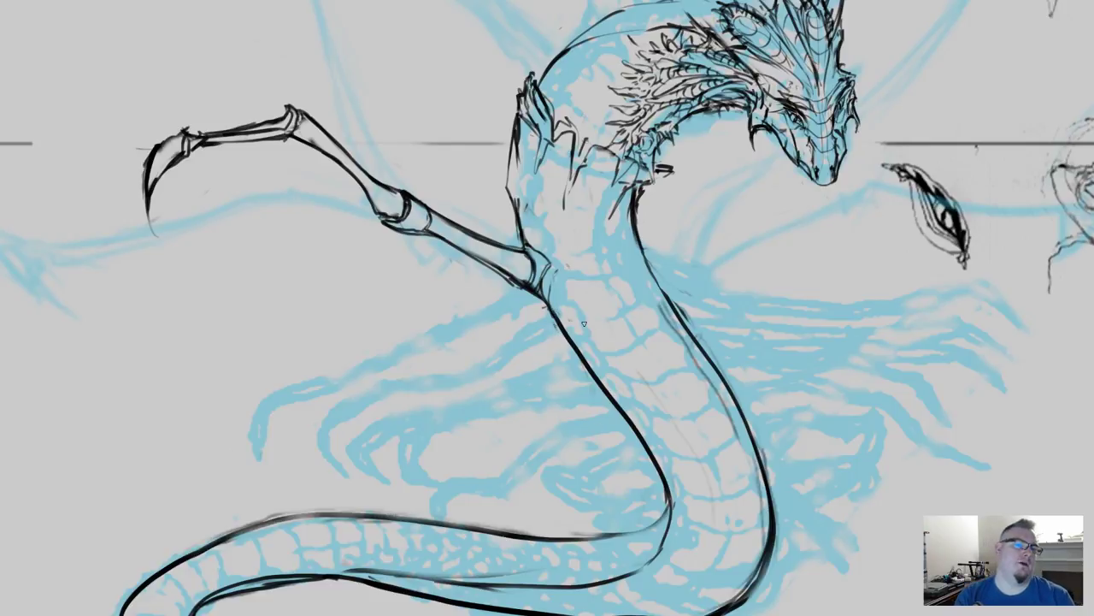
Step: Erase the near arm's curved claw and flared wrist, and redraw them as a tapering segment ending in a slim, downward-bent claw
scroll(584, 323, down, 10)
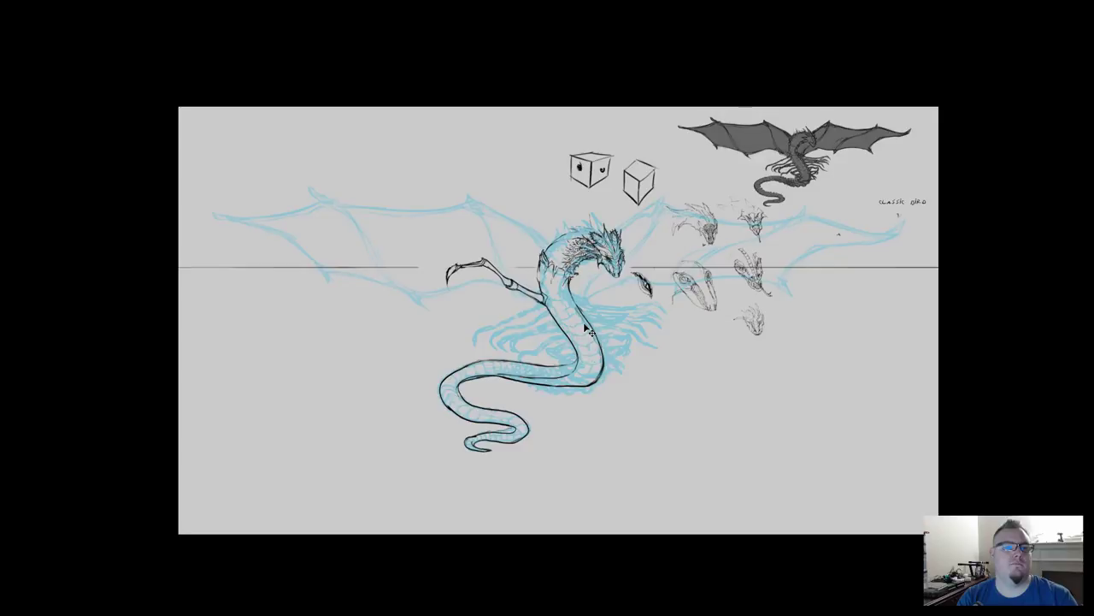
scroll(586, 328, up, 10)
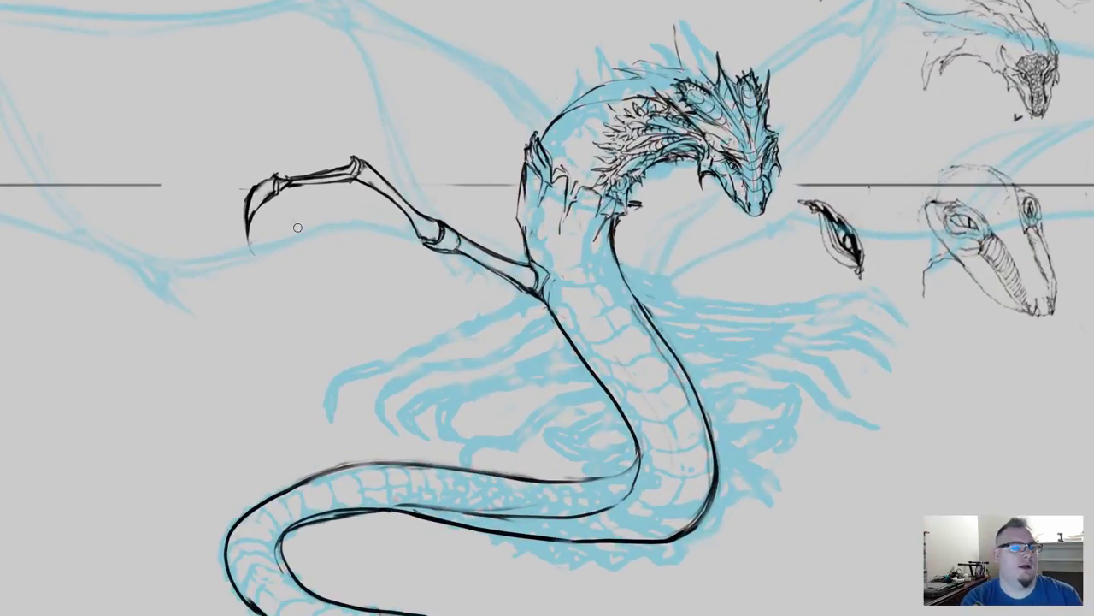
mouse_move(272, 189)
mouse_down()
mouse_move(257, 184)
mouse_move(249, 225)
mouse_up()
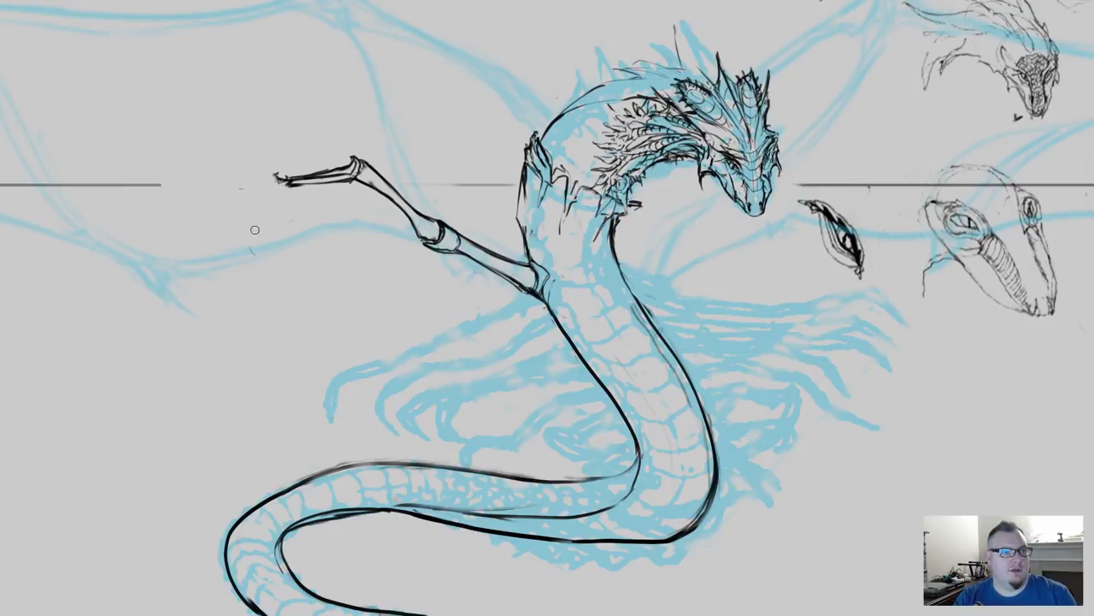
mouse_move(283, 173)
mouse_down()
mouse_move(282, 183)
mouse_move(301, 180)
mouse_move(277, 183)
mouse_move(353, 167)
mouse_move(312, 185)
mouse_move(343, 163)
mouse_move(288, 176)
mouse_move(356, 174)
mouse_move(260, 198)
mouse_move(260, 187)
mouse_move(245, 241)
mouse_up()
drag(258, 193, 242, 244)
drag(260, 196, 246, 238)
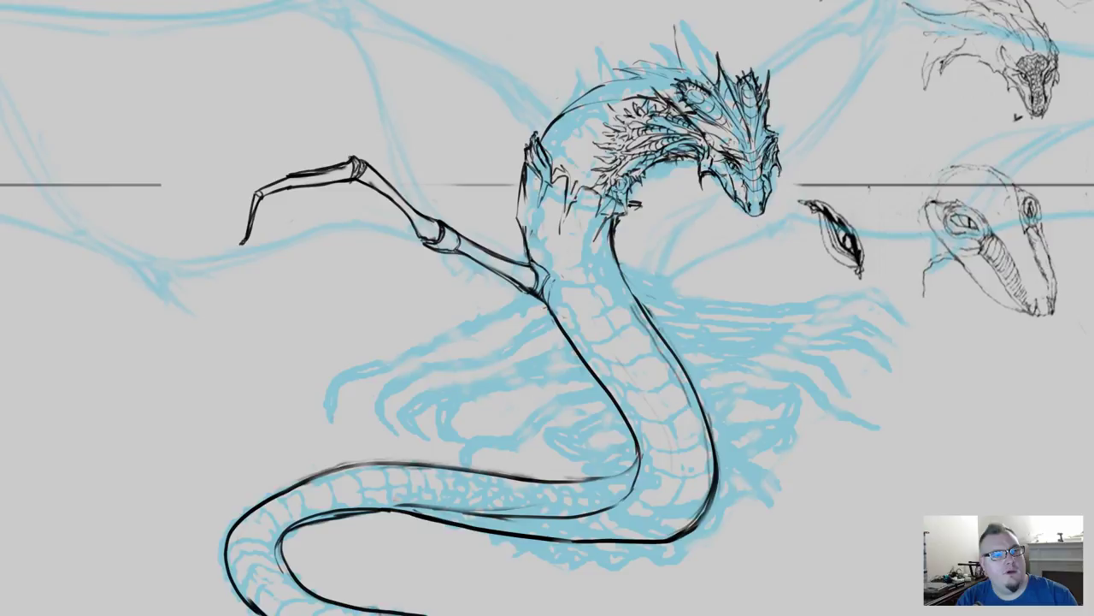
drag(260, 194, 247, 232)
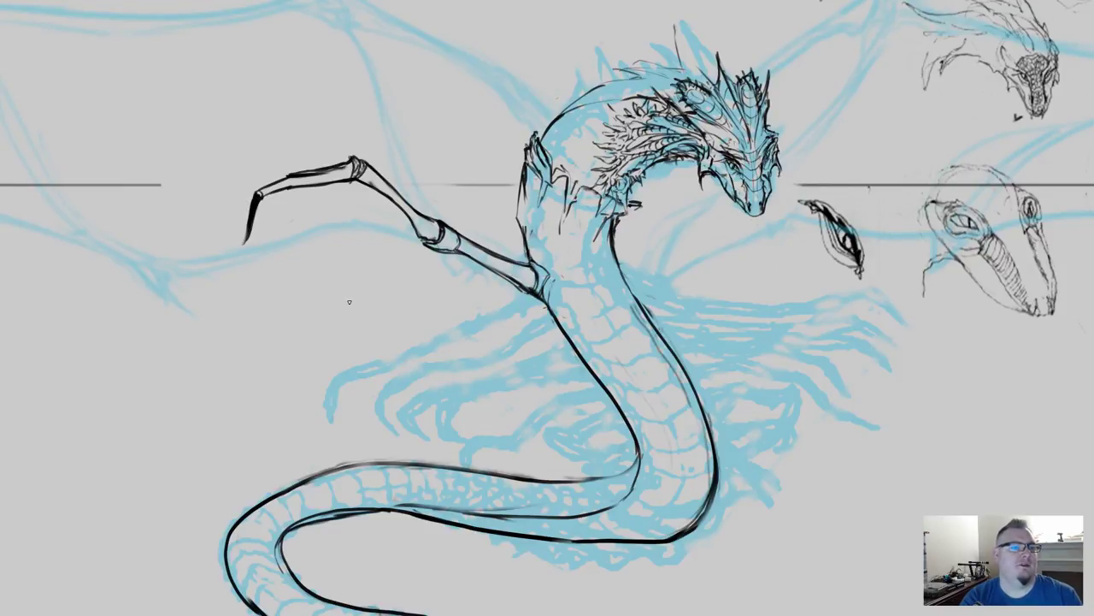
key(ctrl+0)
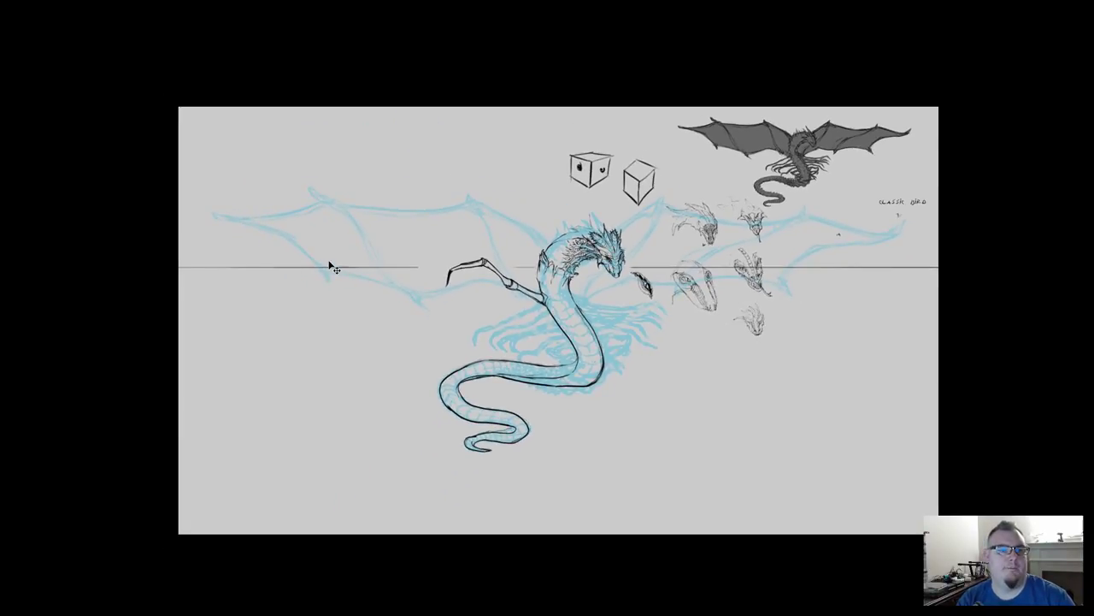
key(ctrl+plus)
key(ctrl+plus)
key(ctrl+plus)
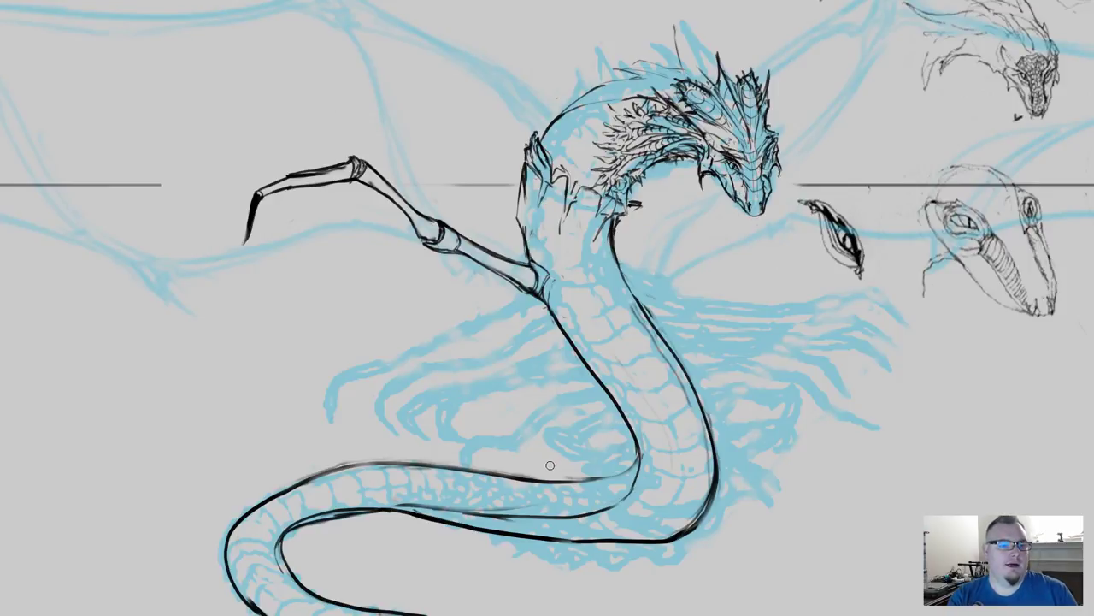
drag(544, 462, 452, 293)
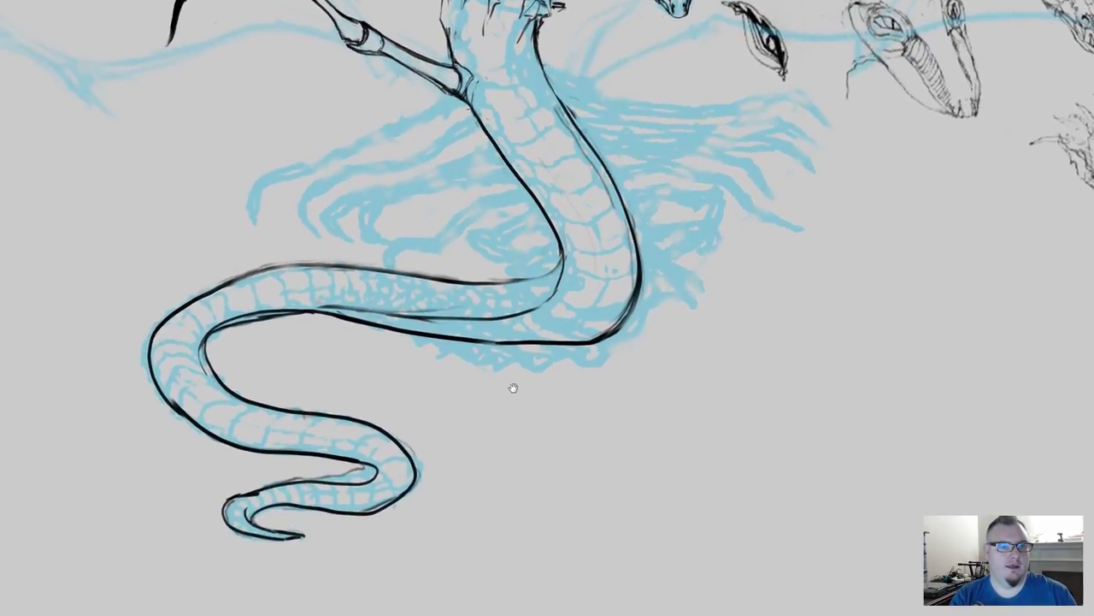
Step: Sketch a line along the top of the wing base and long muscle lines down the dragon's upper neck
drag(542, 369, 562, 411)
mouse_move(548, 164)
mouse_down()
mouse_move(582, 425)
mouse_move(577, 450)
mouse_move(544, 450)
mouse_up()
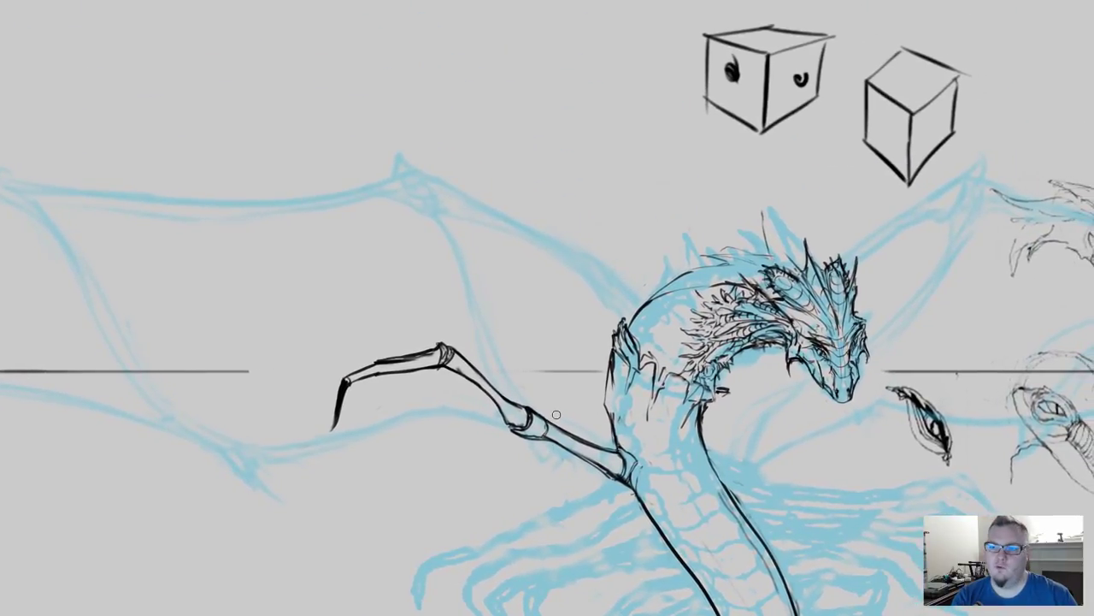
key(minus)
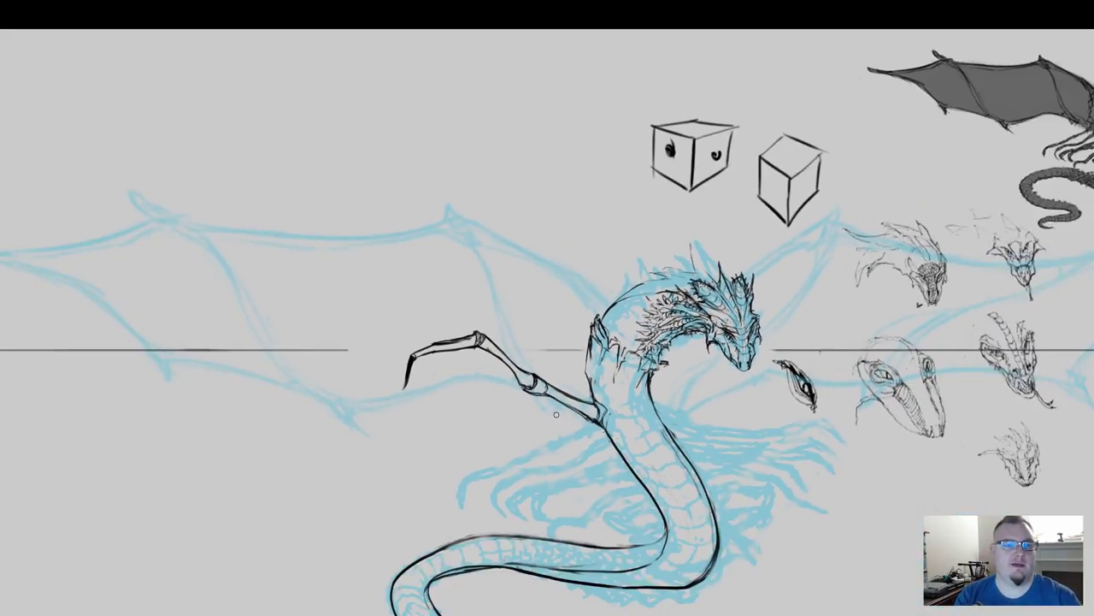
drag(488, 347, 566, 336)
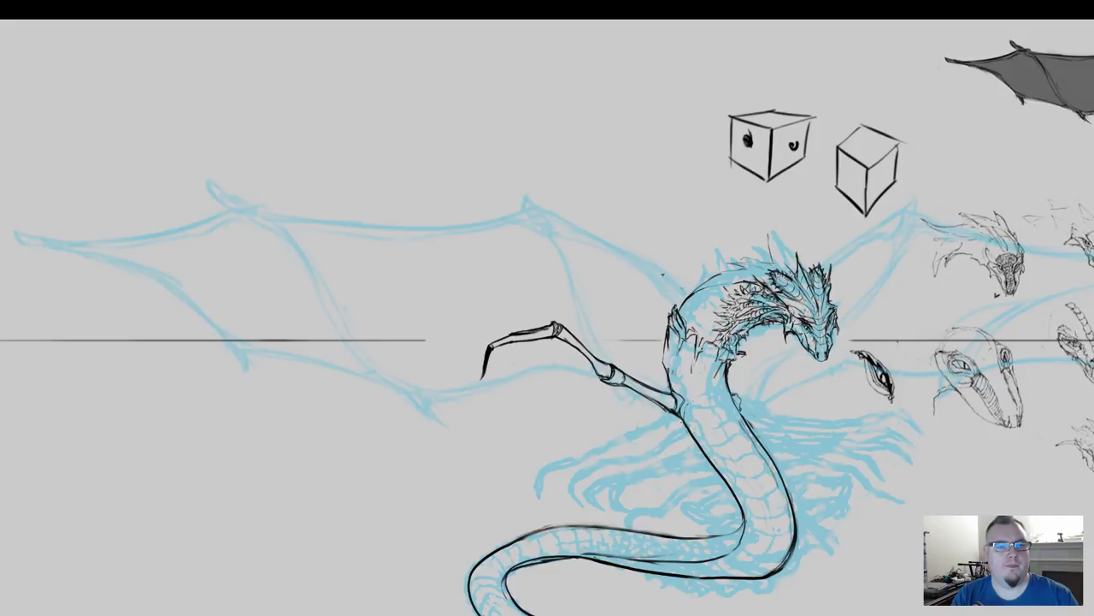
drag(674, 284, 636, 260)
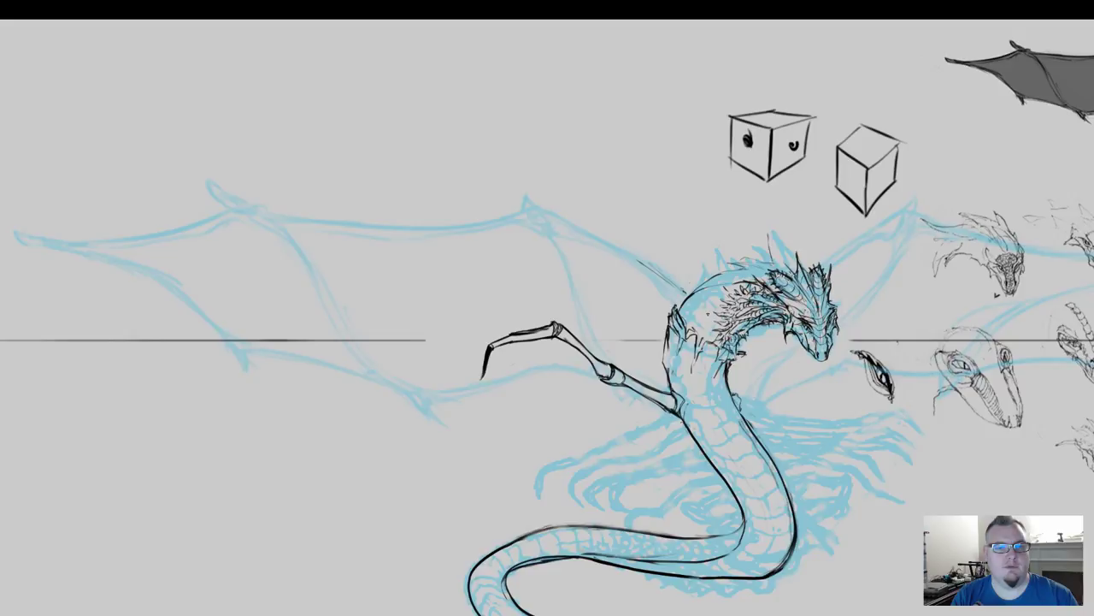
mouse_move(703, 314)
mouse_down()
mouse_move(687, 371)
mouse_move(699, 372)
mouse_up()
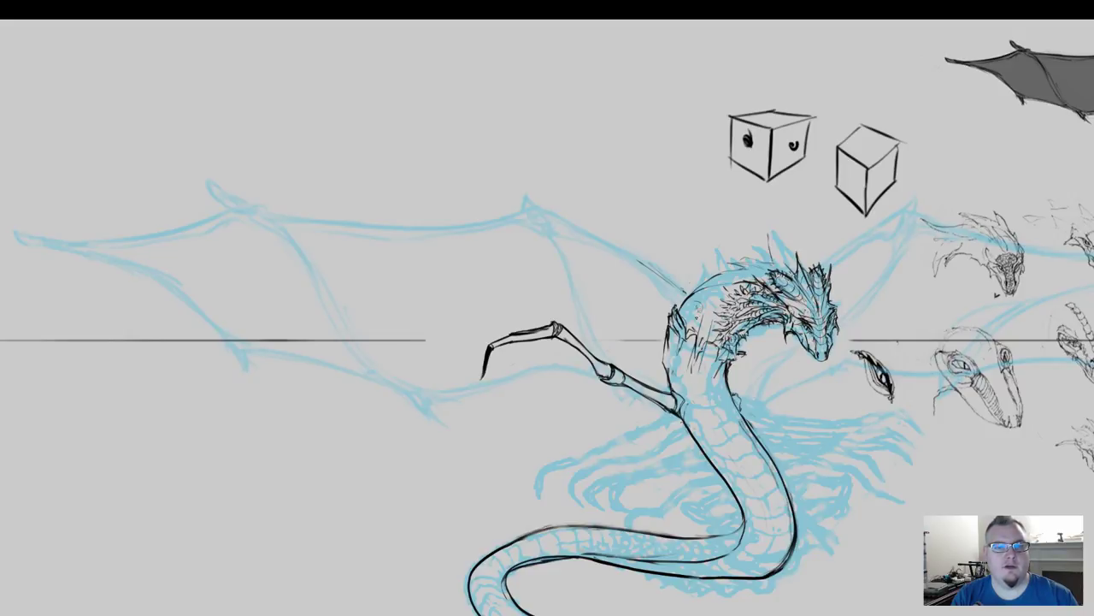
mouse_move(696, 305)
mouse_down()
mouse_move(680, 376)
mouse_move(695, 415)
mouse_up()
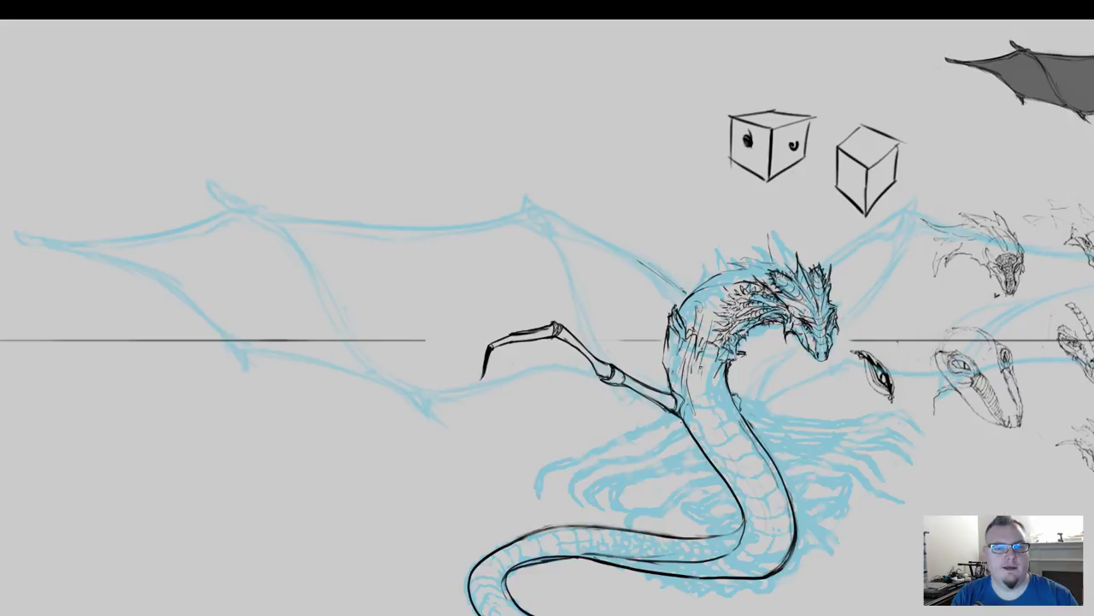
drag(706, 368, 702, 414)
drag(704, 385, 707, 412)
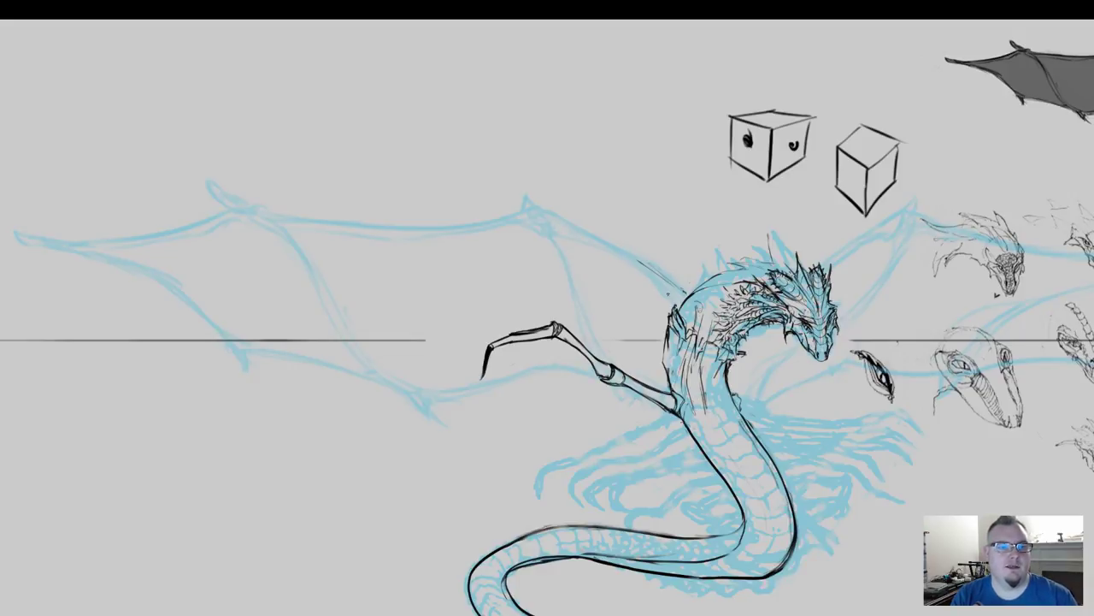
Step: Try a rough, narrow shoulder shape hanging from the wing's top edge just behind the neck
mouse_move(640, 258)
mouse_down()
mouse_move(647, 300)
mouse_move(638, 286)
mouse_move(656, 309)
mouse_up()
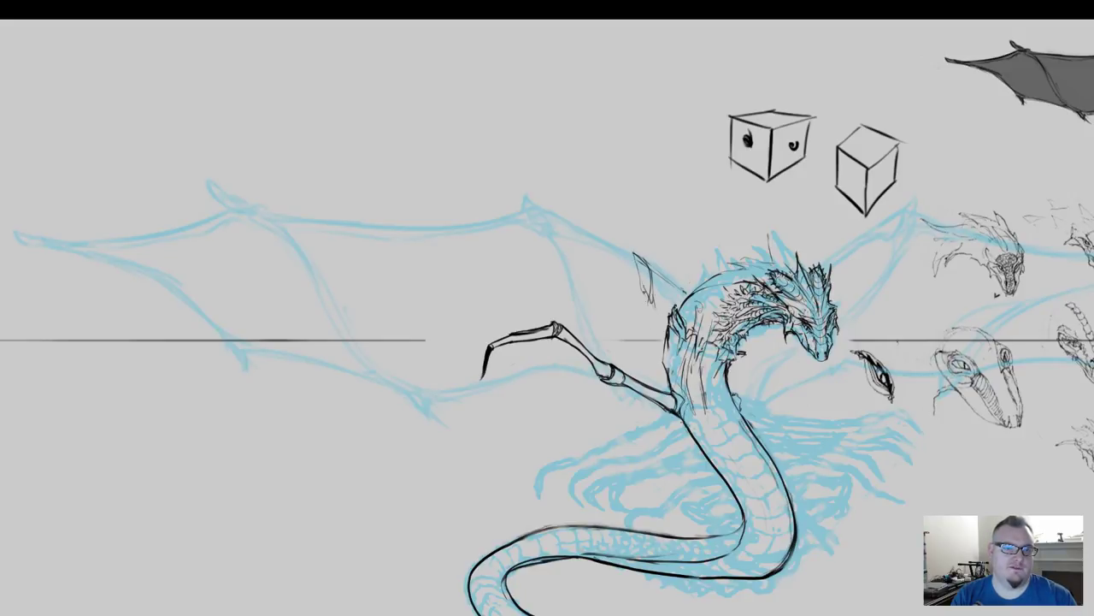
drag(643, 288, 655, 347)
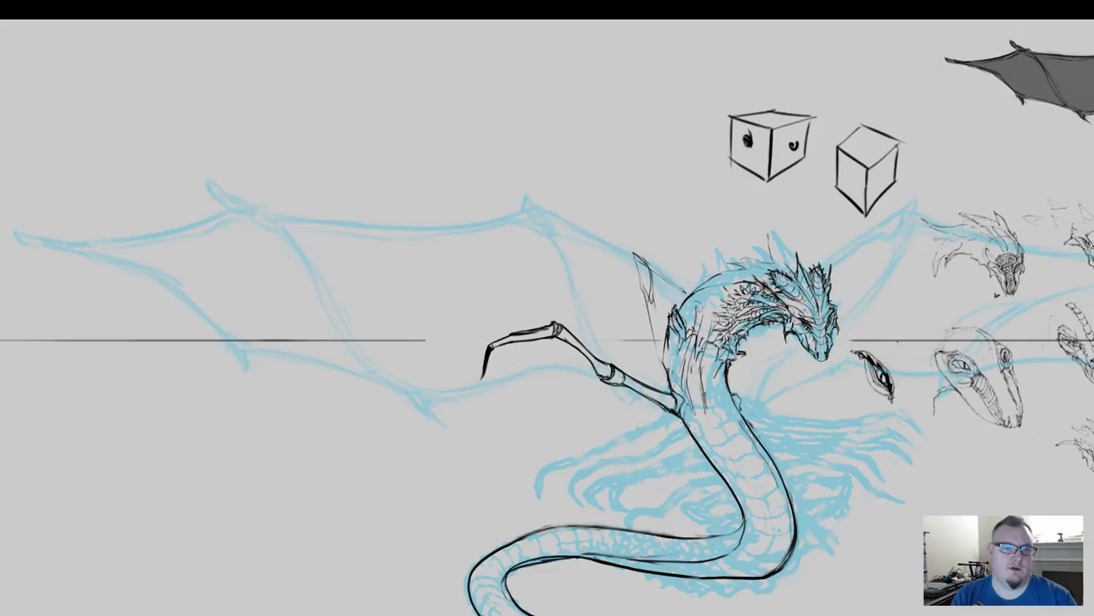
mouse_move(685, 305)
mouse_down()
mouse_move(628, 252)
mouse_move(654, 316)
mouse_up()
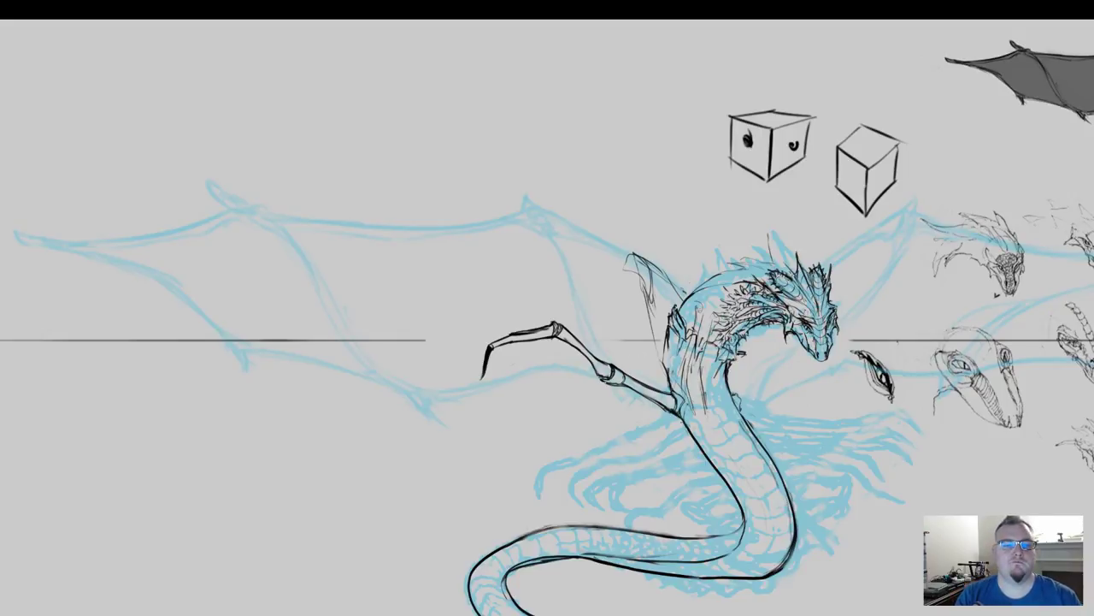
Step: Ink the top edge of the inner wing arm and erase the rough shoulder sketch at the wing base
mouse_move(613, 444)
mouse_down()
mouse_move(562, 395)
mouse_move(542, 415)
mouse_up()
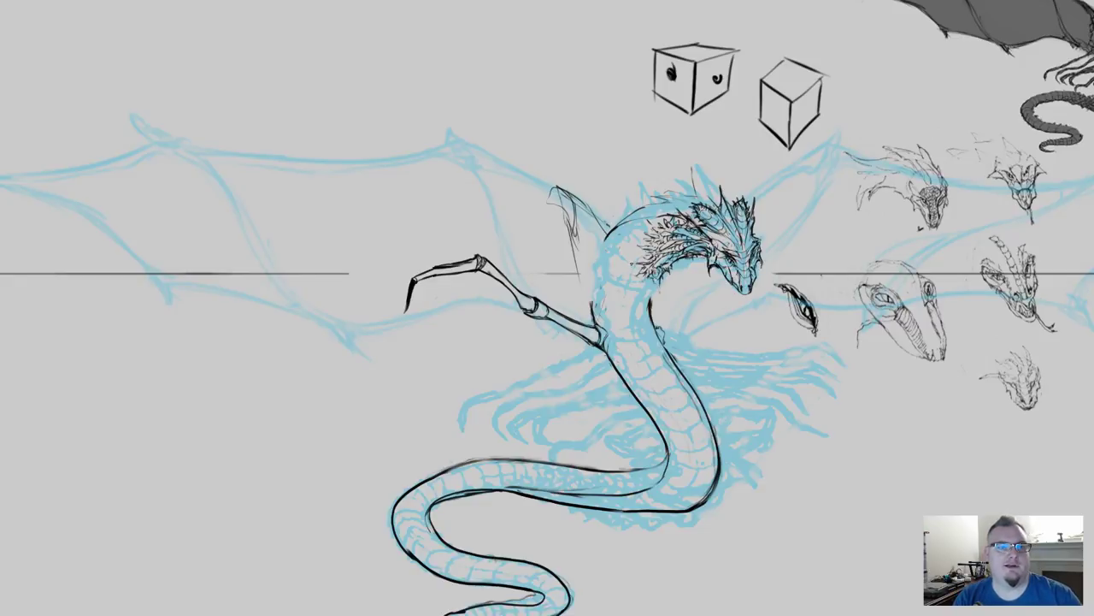
key(ctrl+minus)
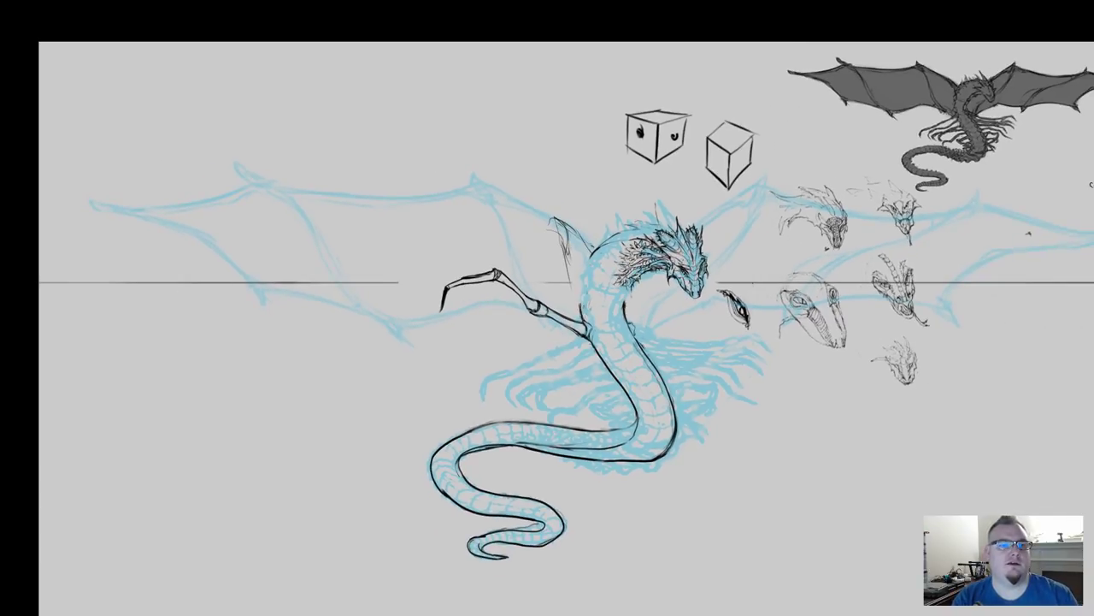
drag(513, 339, 587, 352)
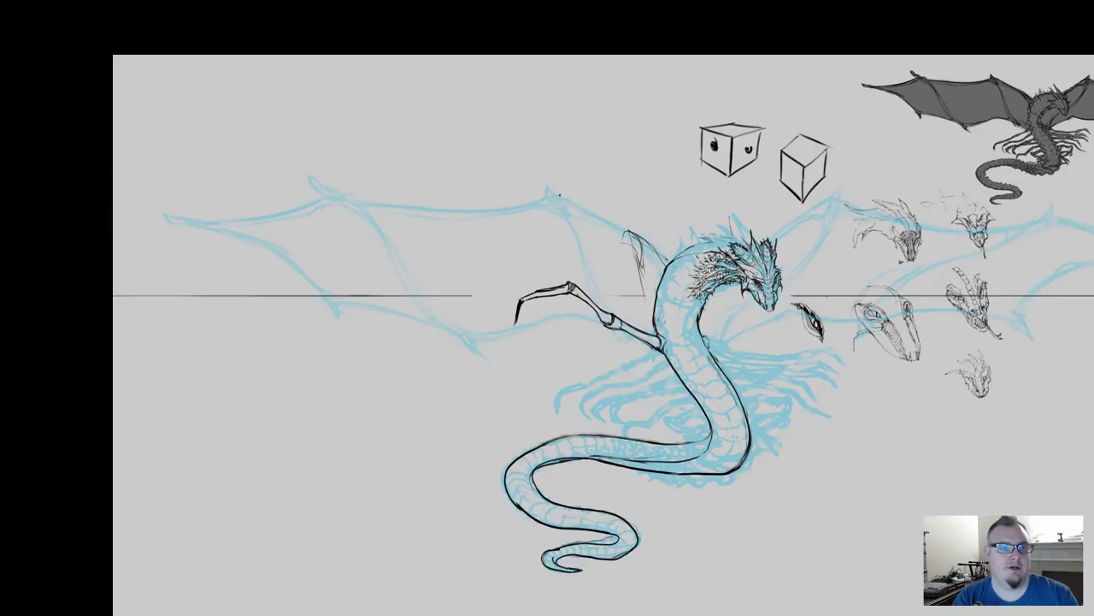
drag(561, 195, 633, 235)
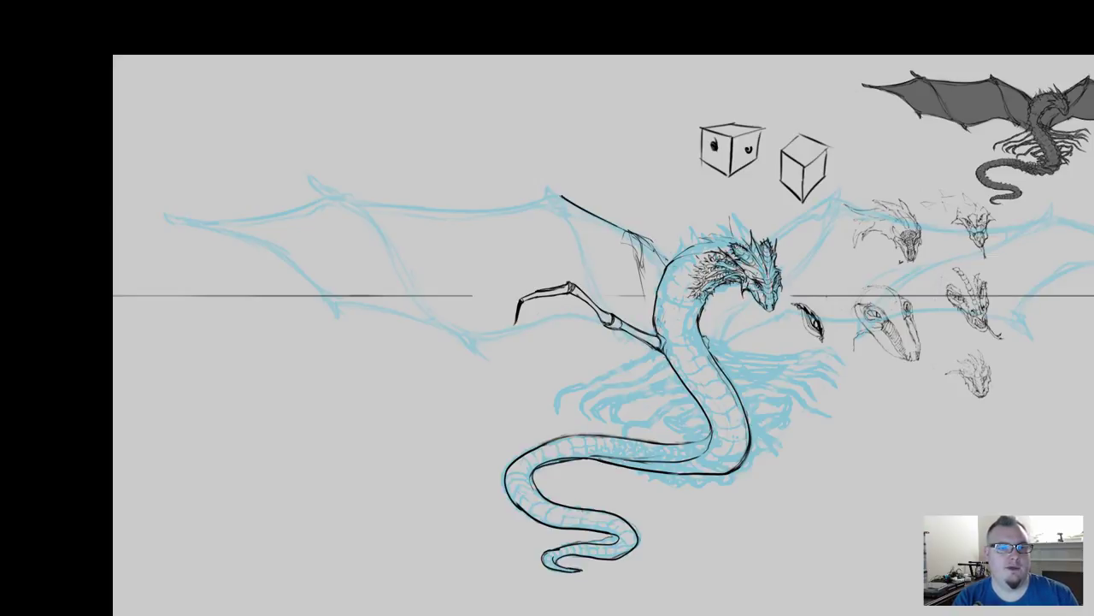
mouse_move(624, 242)
mouse_down()
mouse_move(654, 244)
mouse_move(657, 262)
mouse_move(668, 258)
mouse_move(657, 273)
mouse_move(649, 247)
mouse_move(643, 282)
mouse_move(632, 245)
mouse_move(643, 295)
mouse_move(641, 284)
mouse_move(642, 300)
mouse_move(610, 292)
mouse_up()
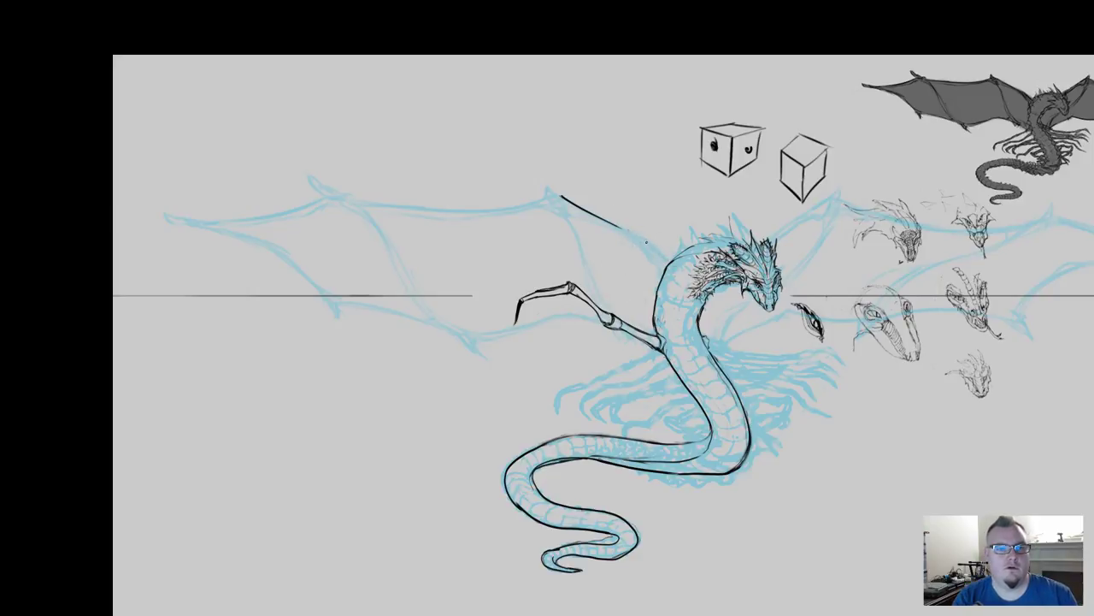
Step: Draw the short bone joining the wing to the back, extend the inner arm's top edge to it, and add an oval joint at the arm's outer end
drag(647, 242, 658, 264)
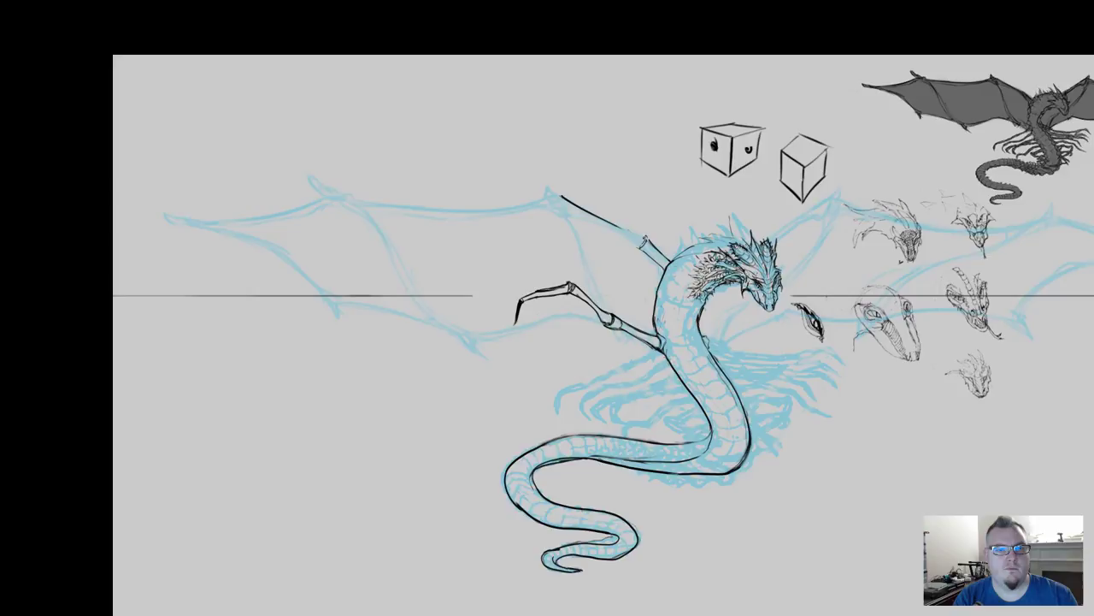
drag(627, 230, 647, 238)
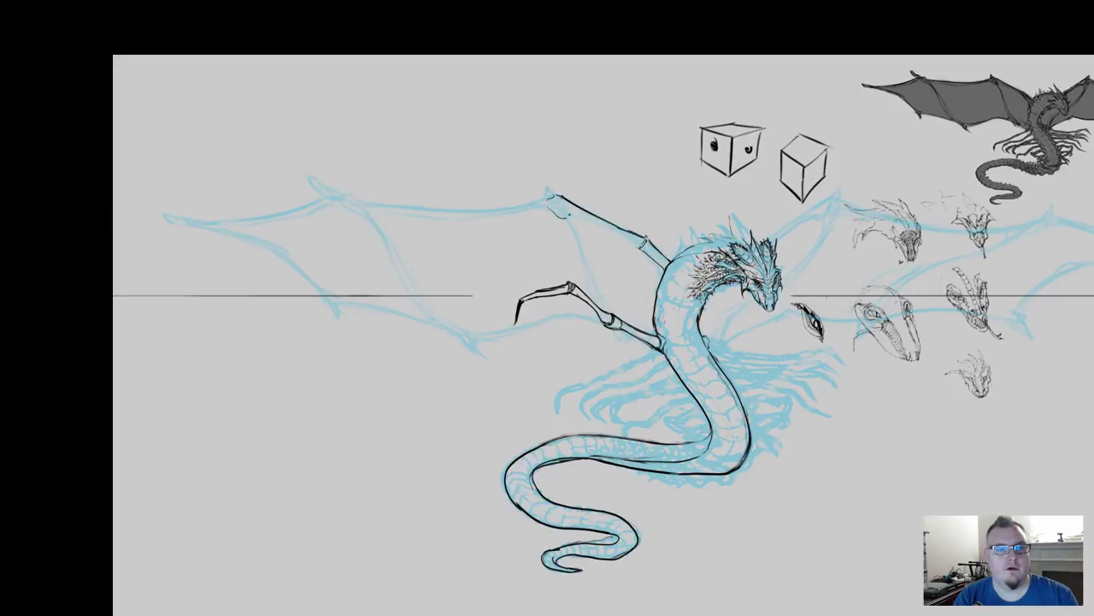
drag(560, 198, 562, 218)
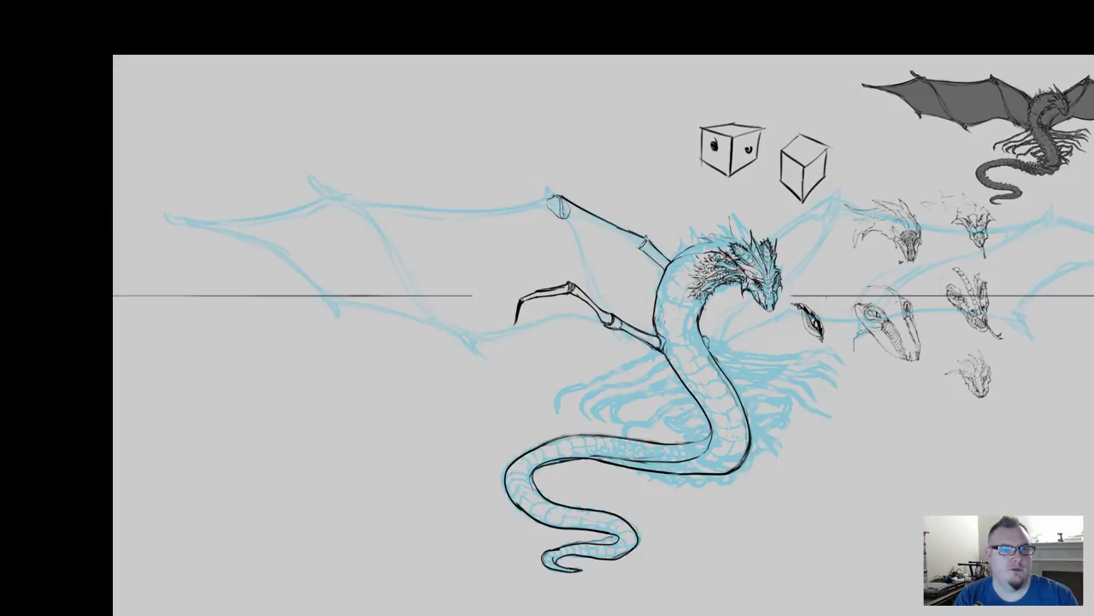
Step: Round off the joint nearest the body and finish pointed claws on the two inner wing joints
drag(631, 240, 635, 249)
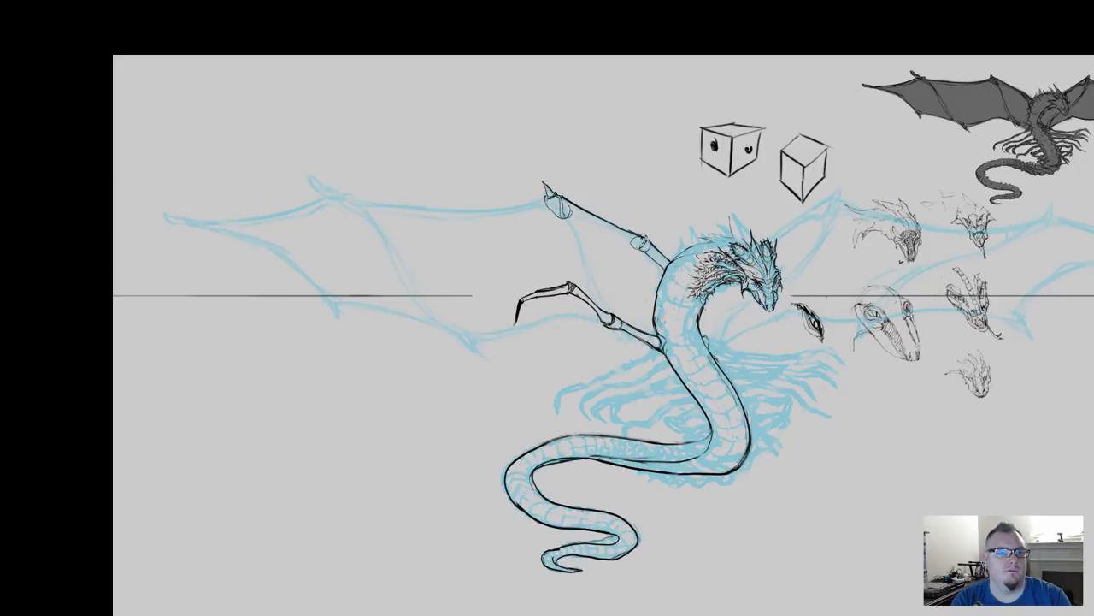
drag(641, 224, 649, 239)
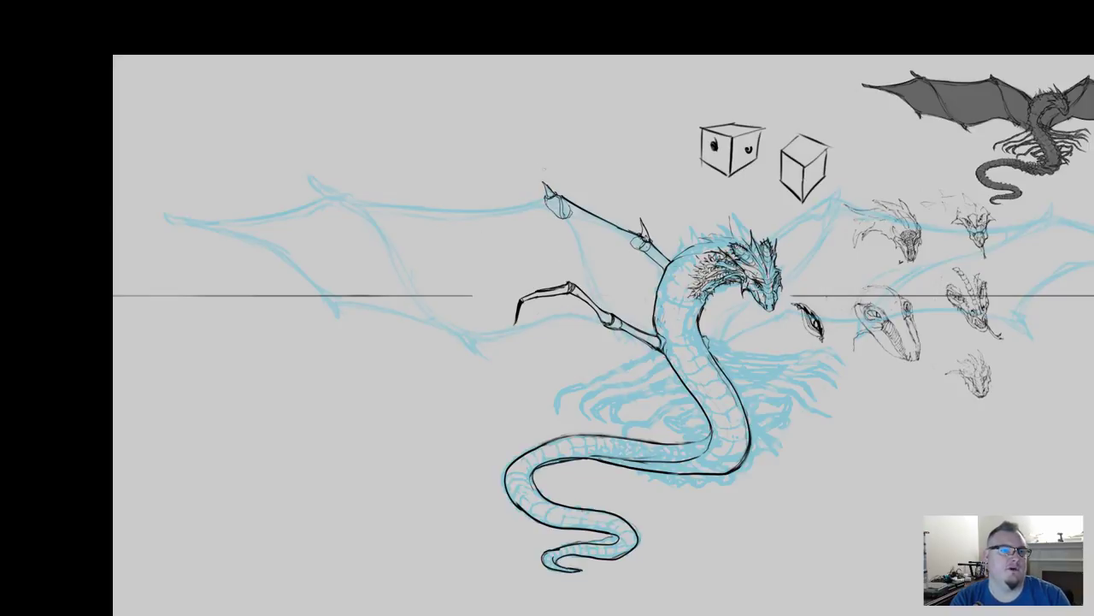
drag(536, 179, 544, 184)
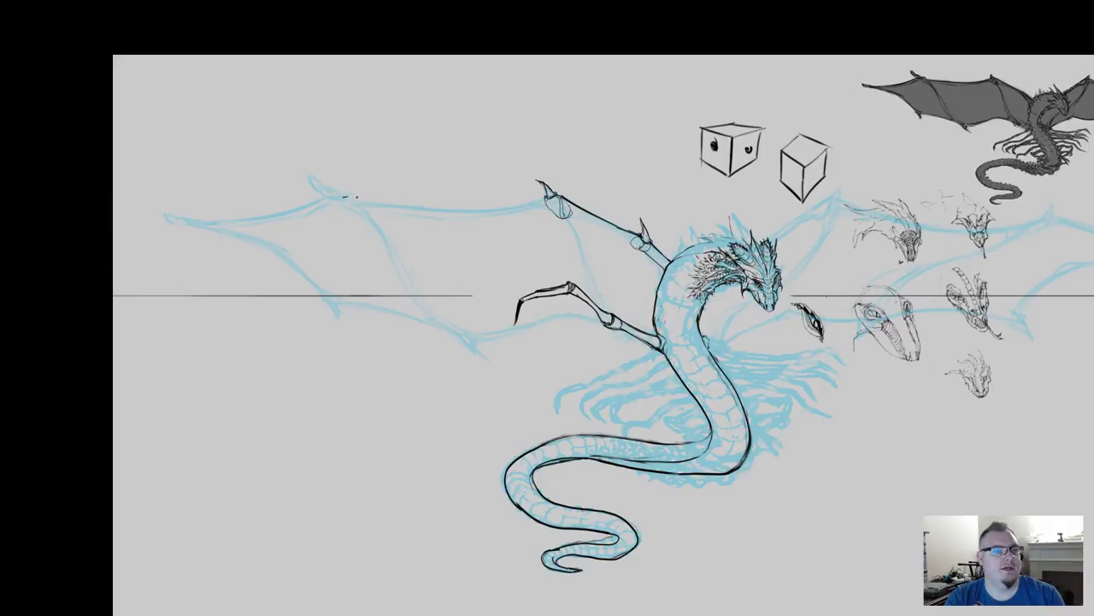
Step: Draw the next wing joint outward over the blue sketch, with a long pointed claw on top
drag(345, 198, 360, 207)
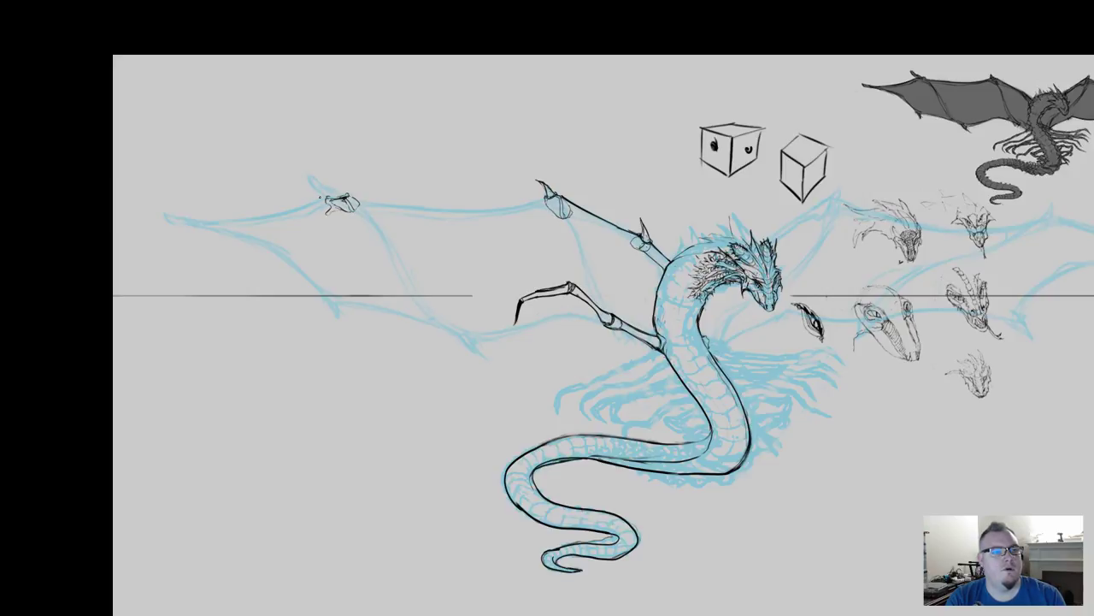
mouse_move(327, 195)
mouse_down()
mouse_move(311, 177)
mouse_move(348, 196)
mouse_move(318, 183)
mouse_up()
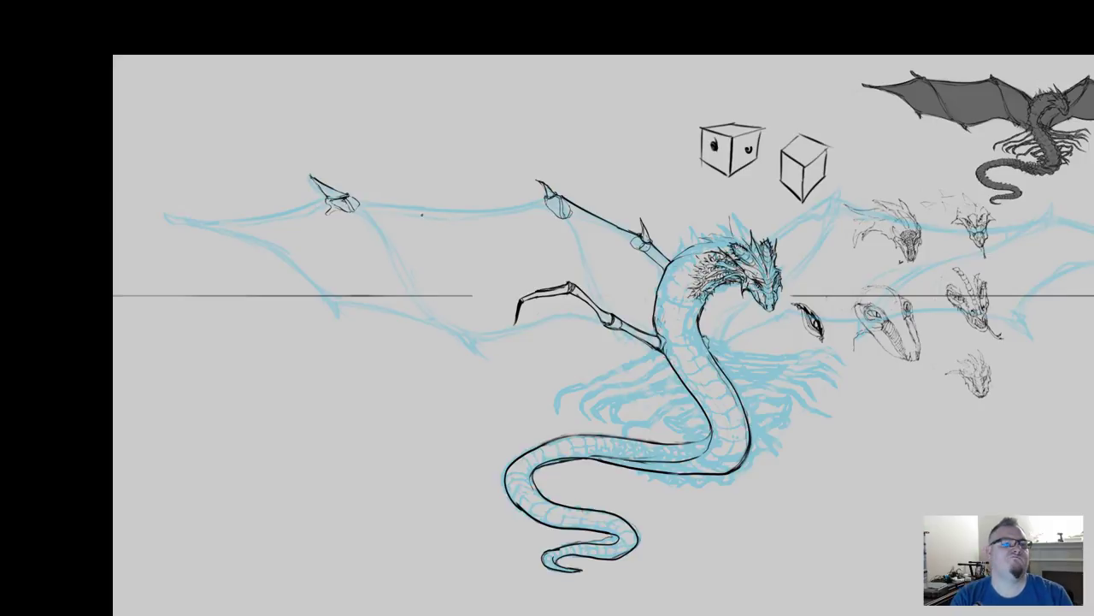
Step: Ink the wing's curved leading edge between the second and third joints, with the canvas rotated to suit the stroke
mouse_move(358, 202)
mouse_down()
mouse_move(535, 204)
mouse_move(543, 193)
mouse_up()
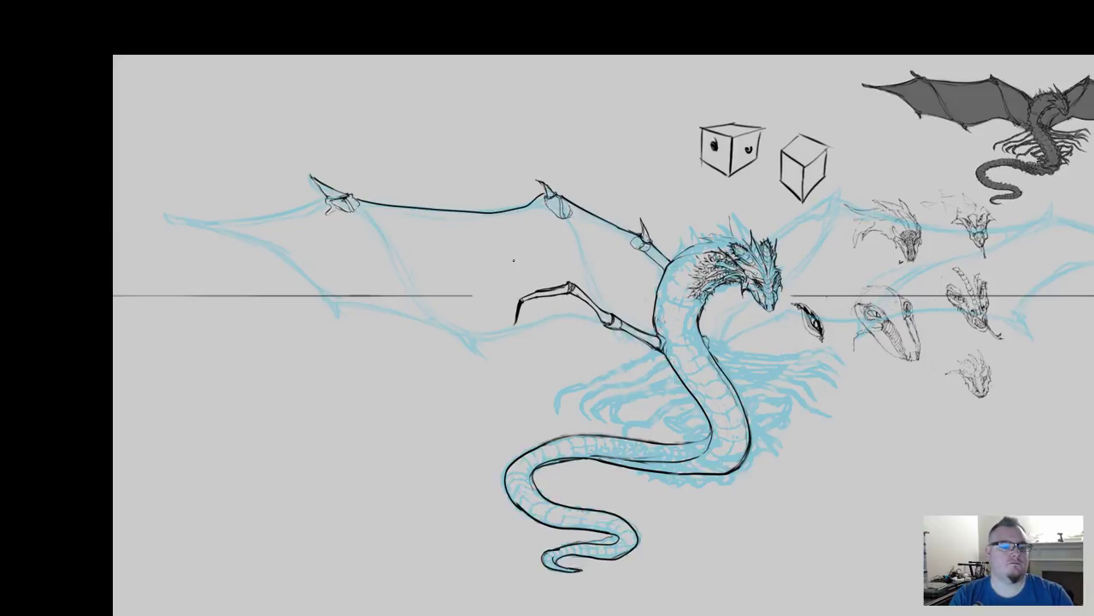
mouse_move(261, 339)
mouse_down()
mouse_move(281, 262)
mouse_move(252, 313)
mouse_move(193, 227)
mouse_move(389, 91)
mouse_up()
key(r)
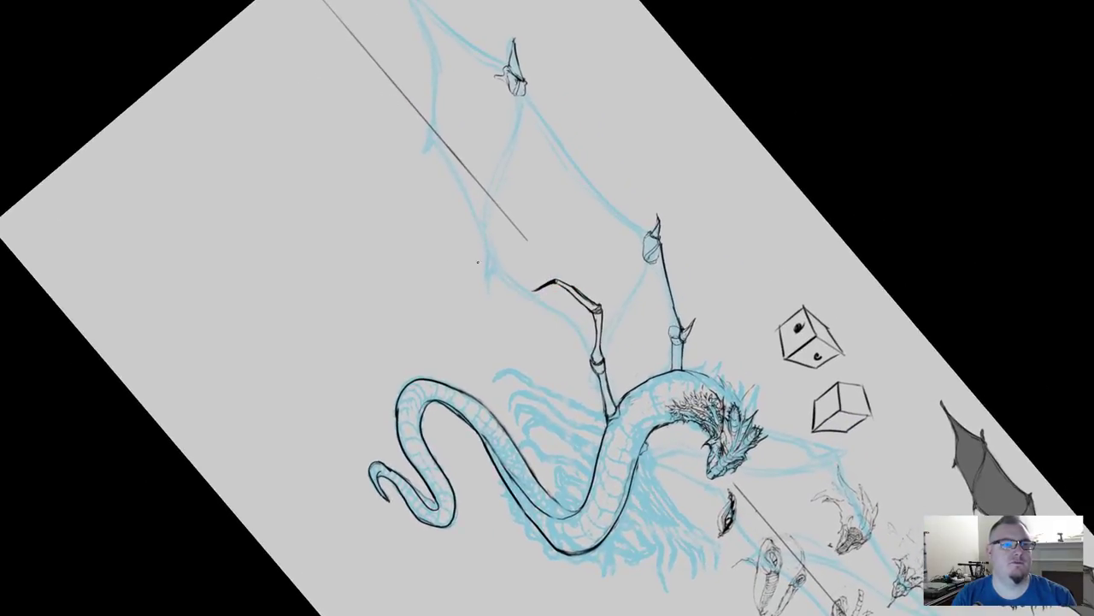
drag(468, 189, 429, 360)
drag(476, 310, 459, 297)
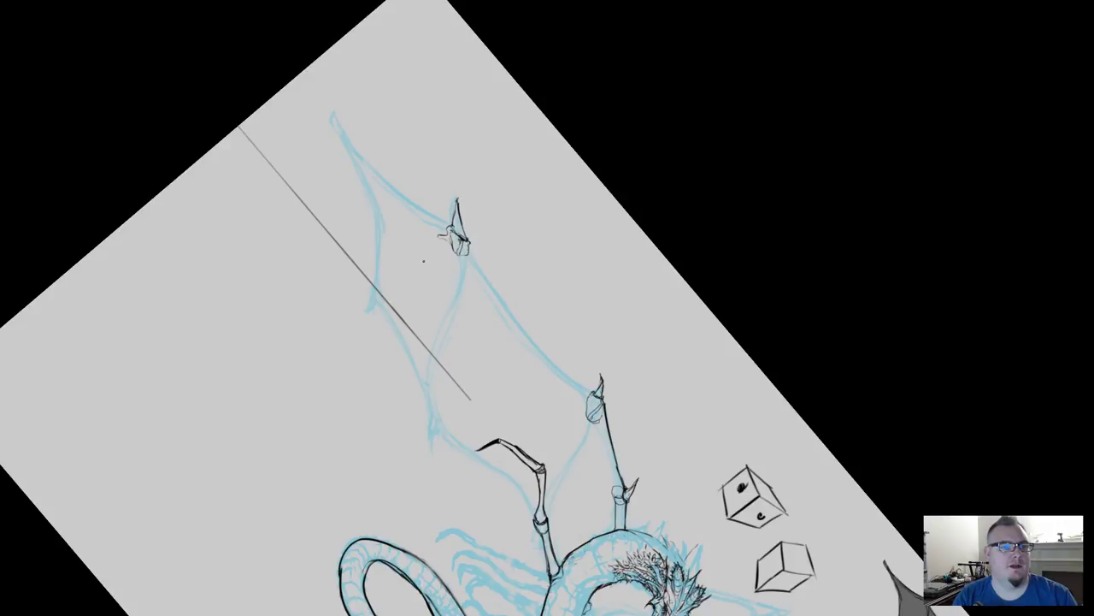
drag(407, 238, 373, 233)
key(r)
mouse_move(356, 190)
mouse_down()
mouse_move(307, 270)
mouse_move(354, 171)
mouse_up()
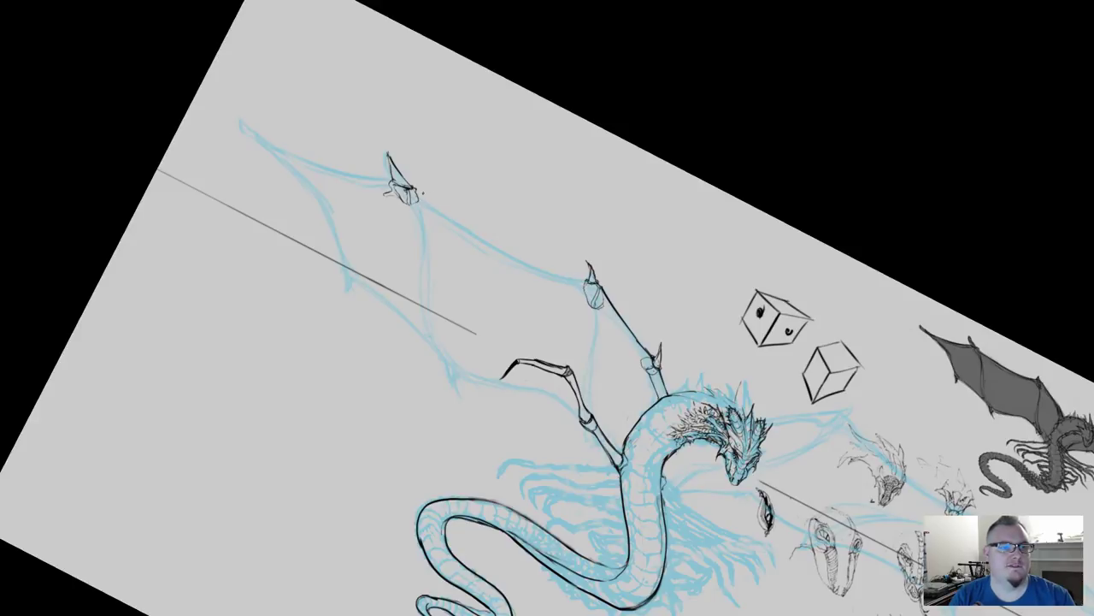
drag(414, 193, 588, 285)
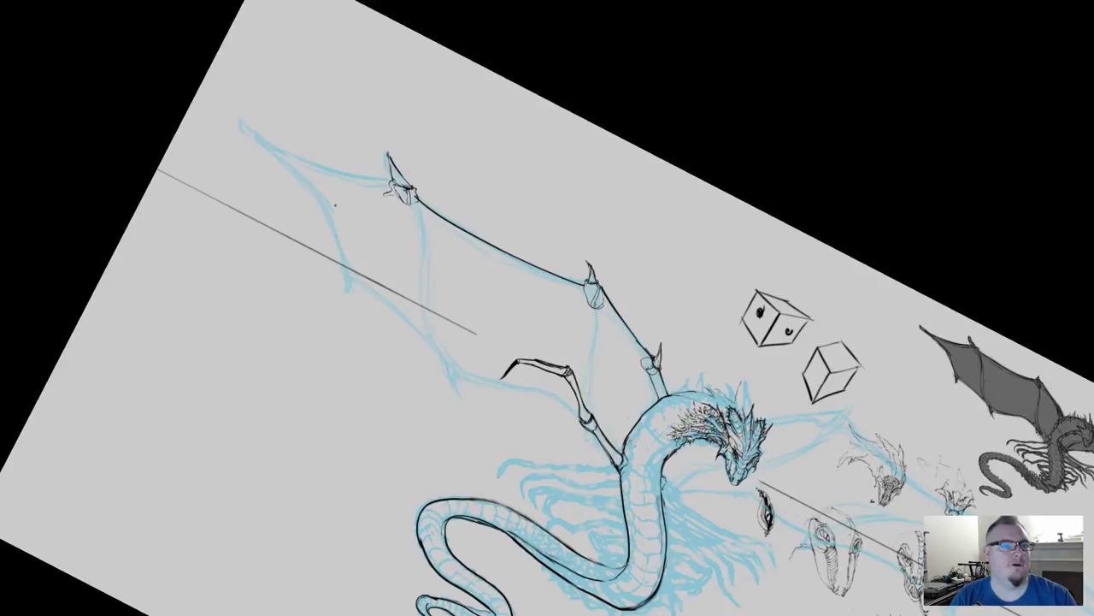
Step: Sketch a rough broken line in the empty space above the wing and delete it
drag(409, 128, 509, 184)
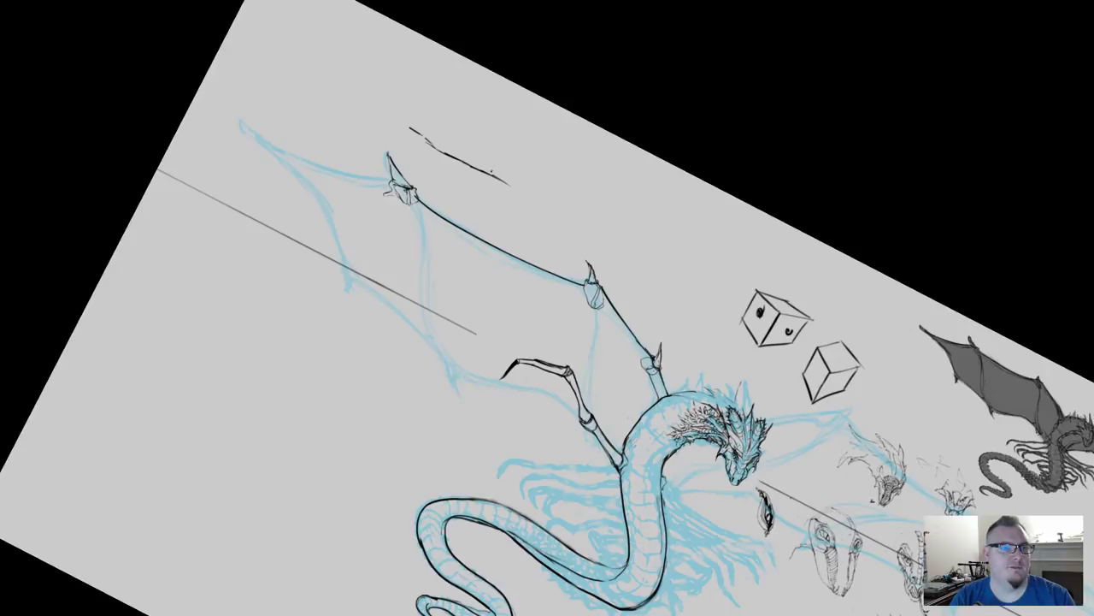
mouse_move(404, 112)
mouse_down()
mouse_move(507, 153)
mouse_move(489, 198)
mouse_move(410, 144)
mouse_move(399, 109)
mouse_up()
key(Delete)
key(ctrl+d)
Step: Draw a set of parallel curved practice strokes in the empty space above the wing and delete them
drag(295, 35, 480, 137)
mouse_move(295, 43)
mouse_down()
mouse_move(485, 146)
mouse_move(435, 134)
mouse_move(471, 153)
mouse_up()
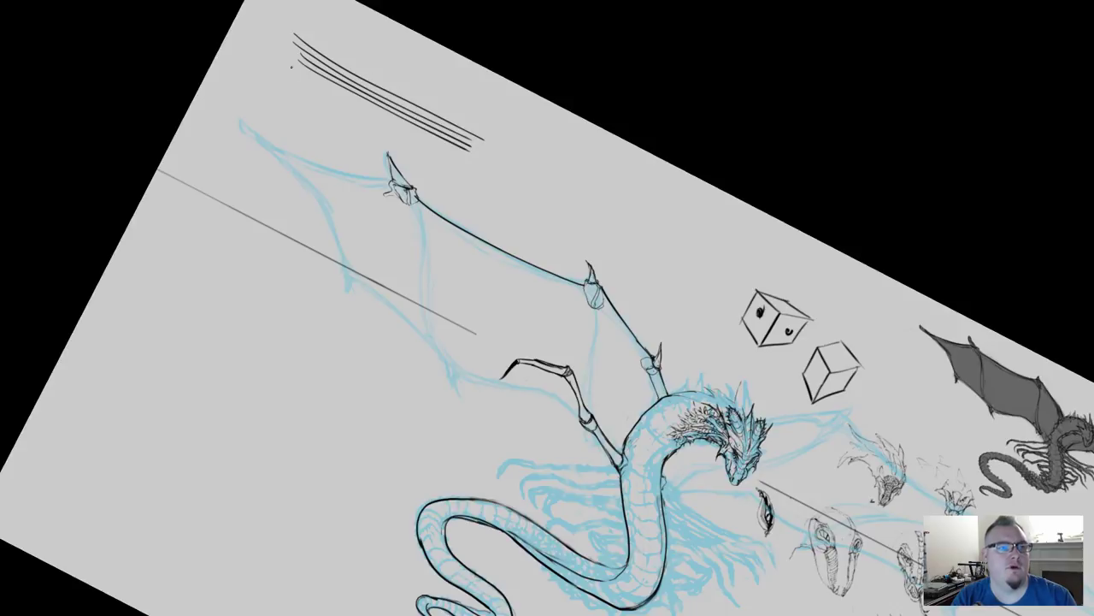
mouse_move(293, 63)
mouse_down()
mouse_move(473, 158)
mouse_move(471, 171)
mouse_move(285, 77)
mouse_move(261, 23)
mouse_move(381, 47)
mouse_up()
key(Delete)
key(ctrl+d)
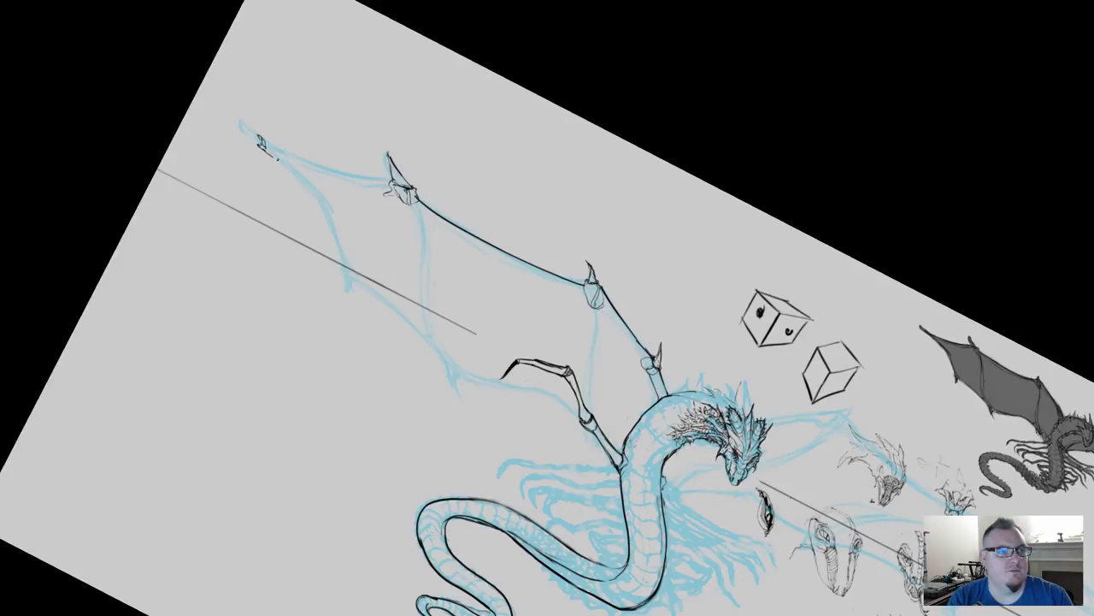
Step: Ink the curved leading edge from the outermost joint near the wing tip to the next clawed joint, redoing the first attempt
mouse_move(277, 147)
mouse_down()
mouse_move(271, 157)
mouse_move(395, 183)
mouse_up()
key(ctrl+z)
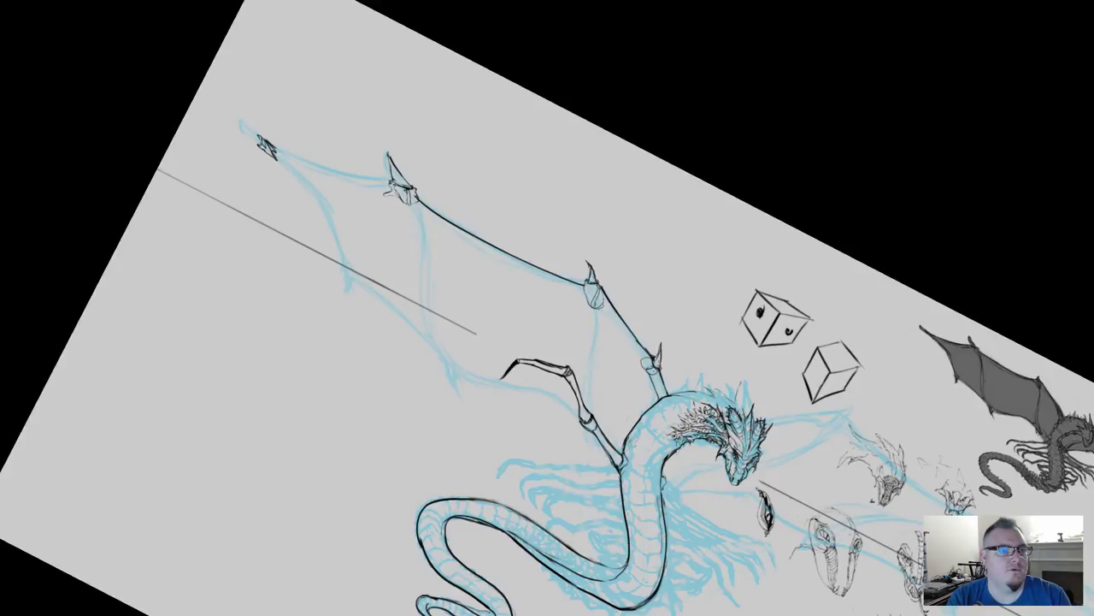
drag(272, 145, 392, 181)
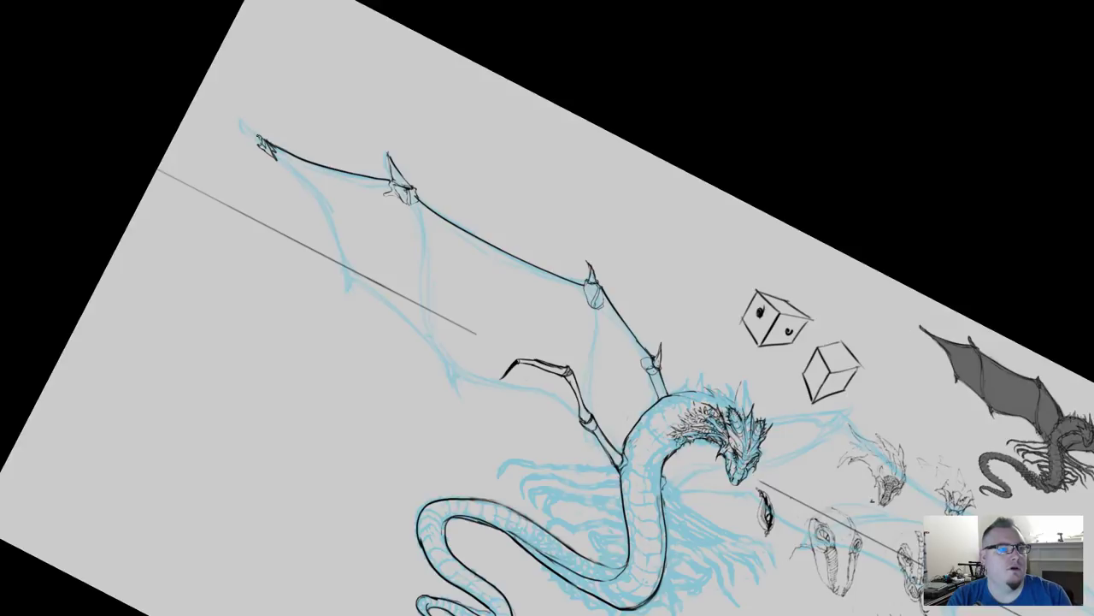
Step: Ink the narrow pointed claw extending from the outermost joint to the wing tip, redoing its lower edge closer to the upper line
mouse_move(257, 137)
mouse_down()
mouse_move(227, 116)
mouse_move(260, 146)
mouse_up()
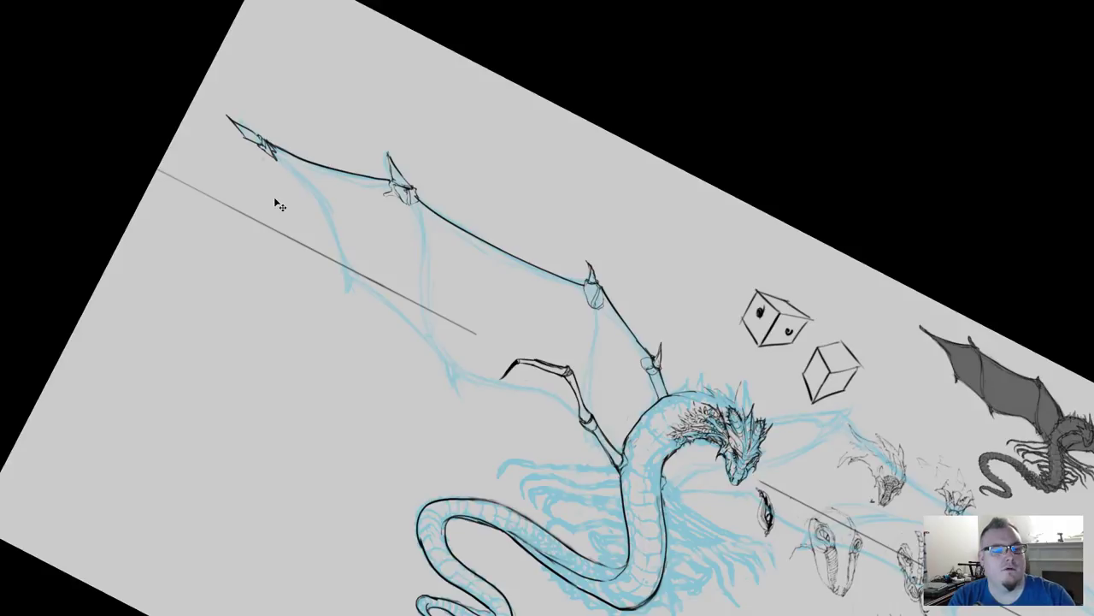
key(ctrl+z)
key(ctrl+z)
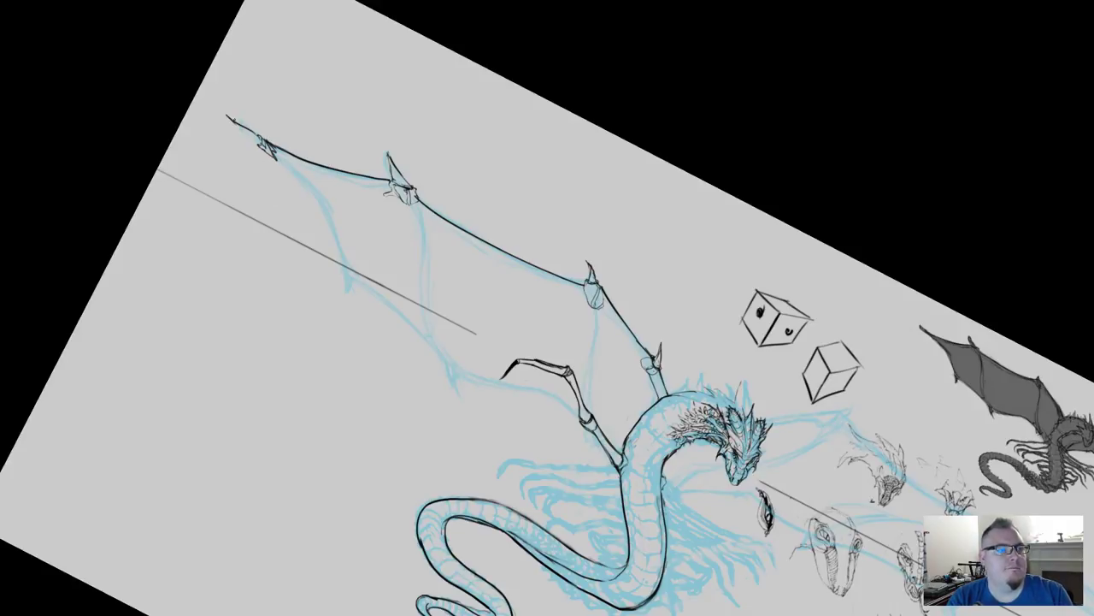
drag(231, 119, 259, 143)
key(ctrl+shift+z)
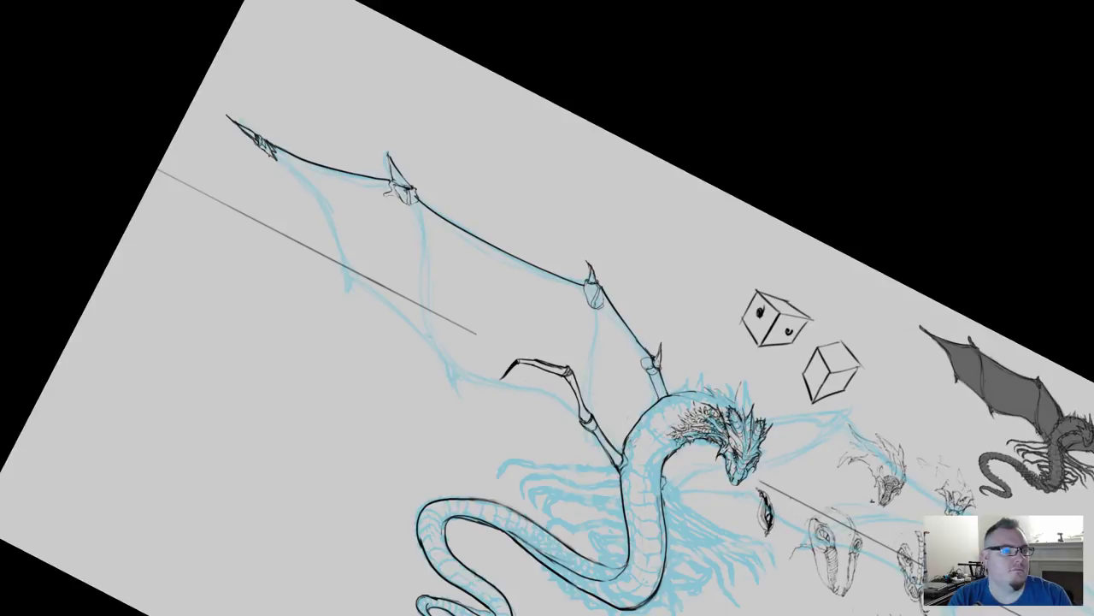
Step: Ink the wing's curved outer edge from the tip joint to the first trailing point, redoing the stroke, and erase the straight line crossing the wing
drag(277, 163, 340, 275)
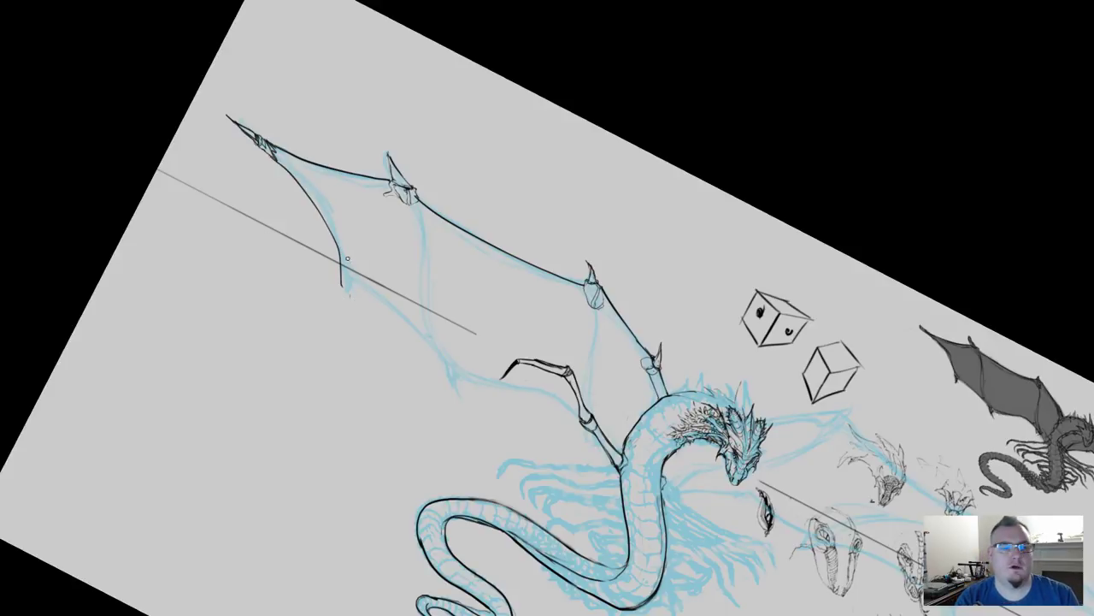
key(e)
mouse_move(342, 278)
mouse_down()
mouse_move(281, 171)
mouse_move(244, 202)
mouse_move(189, 176)
mouse_move(401, 289)
mouse_move(440, 345)
mouse_up()
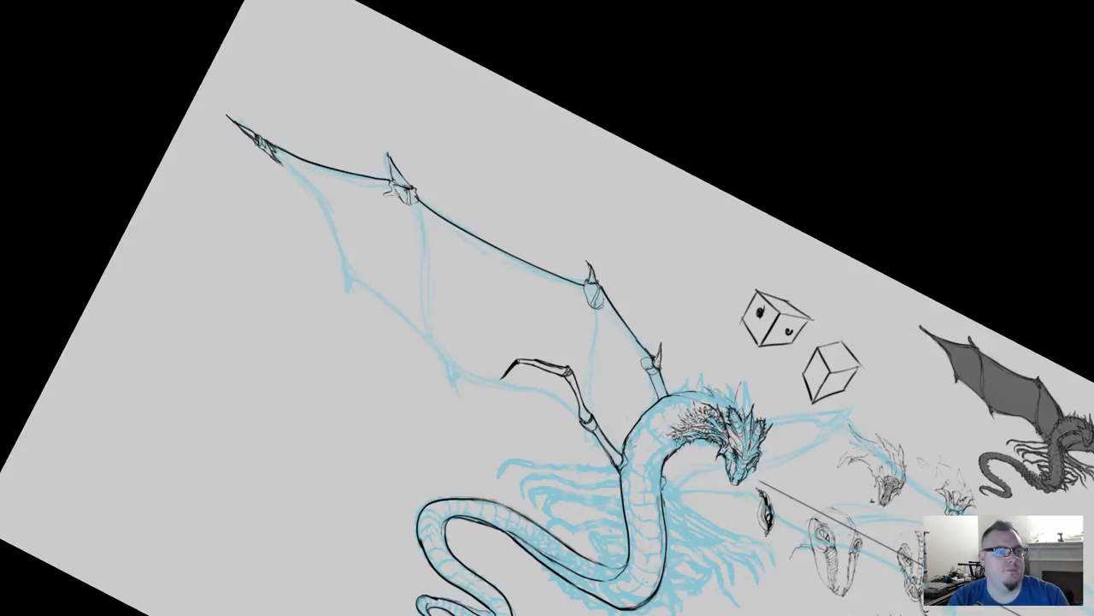
drag(279, 162, 343, 289)
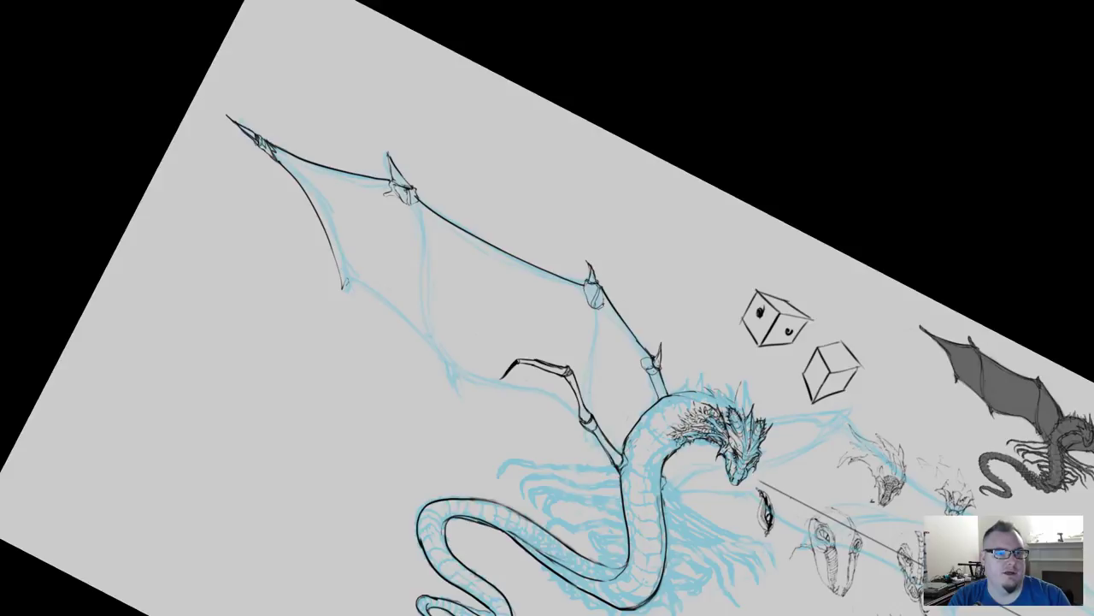
Step: Ink the undersides of the leading-edge bones from the shoulder joint out to the tip joint, giving each segment thickness
drag(604, 306, 645, 357)
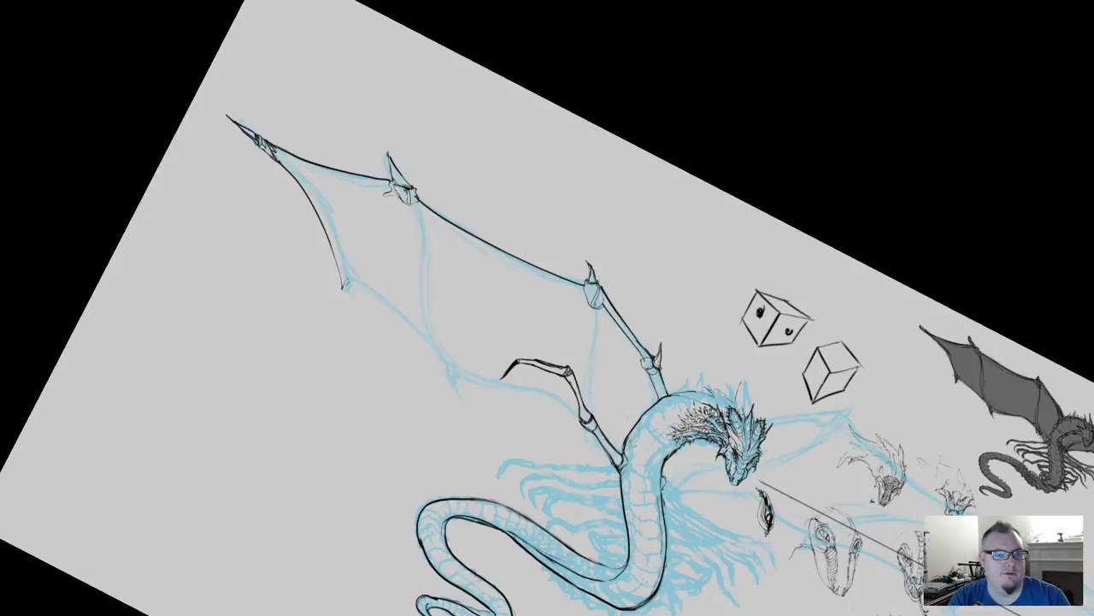
drag(642, 359, 603, 306)
drag(603, 294, 612, 307)
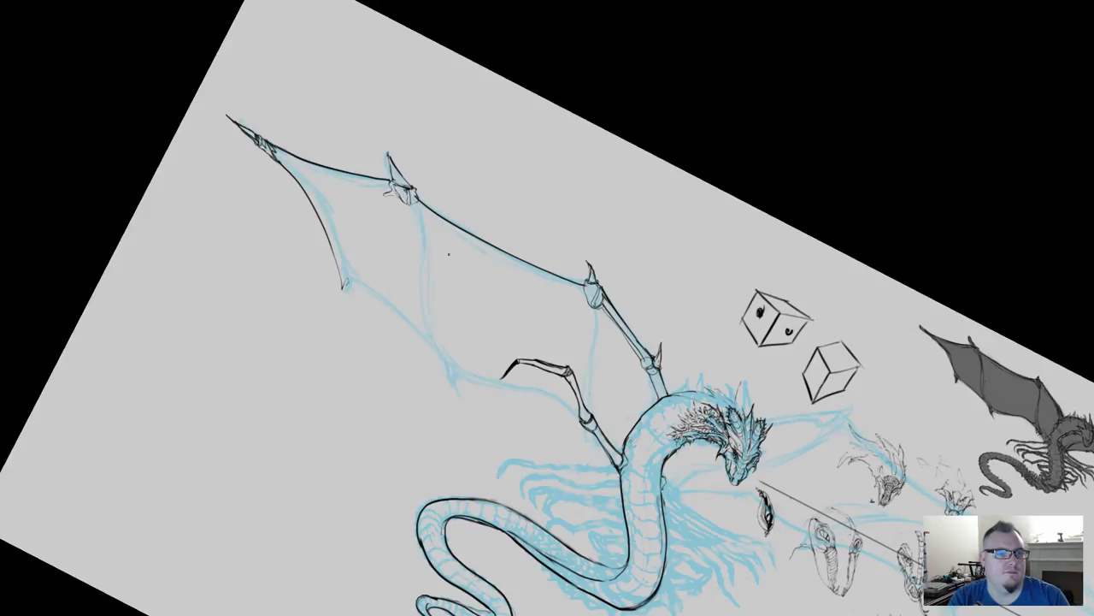
drag(411, 204, 580, 288)
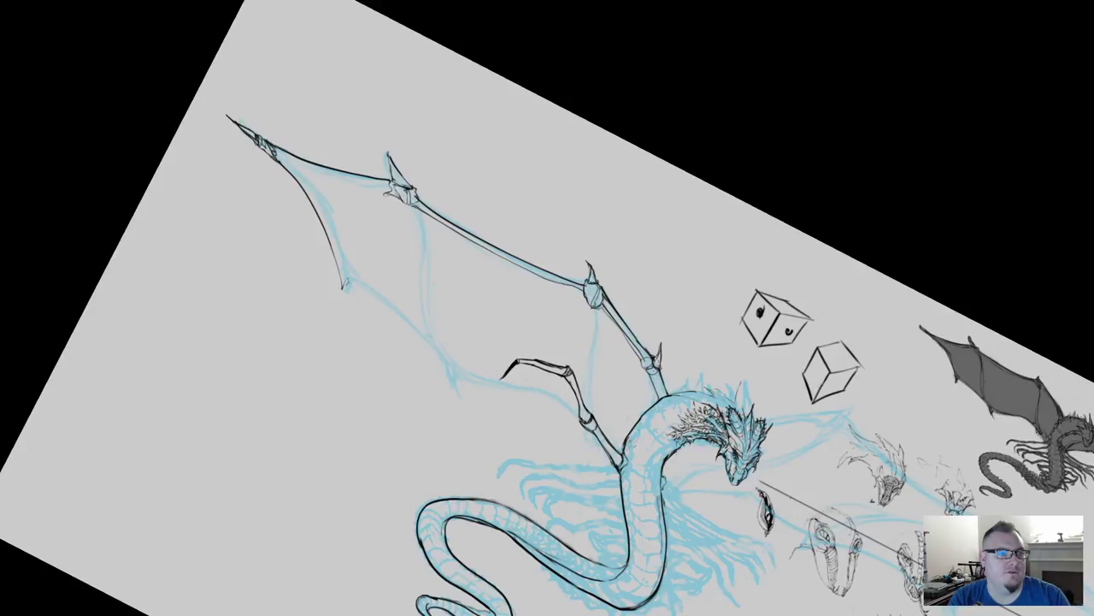
drag(280, 156, 393, 186)
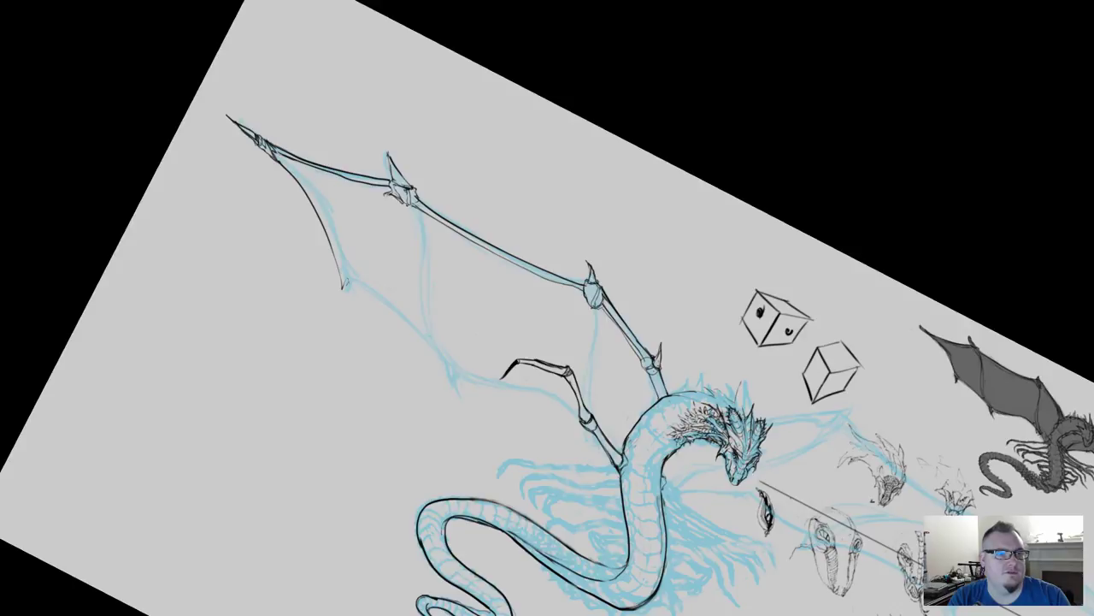
Step: Ink the finger bone curving down from the outer clawed joint to the second trailing point and end it in a claw
drag(411, 205, 428, 337)
mouse_move(416, 210)
mouse_down()
mouse_move(430, 335)
mouse_move(448, 369)
mouse_up()
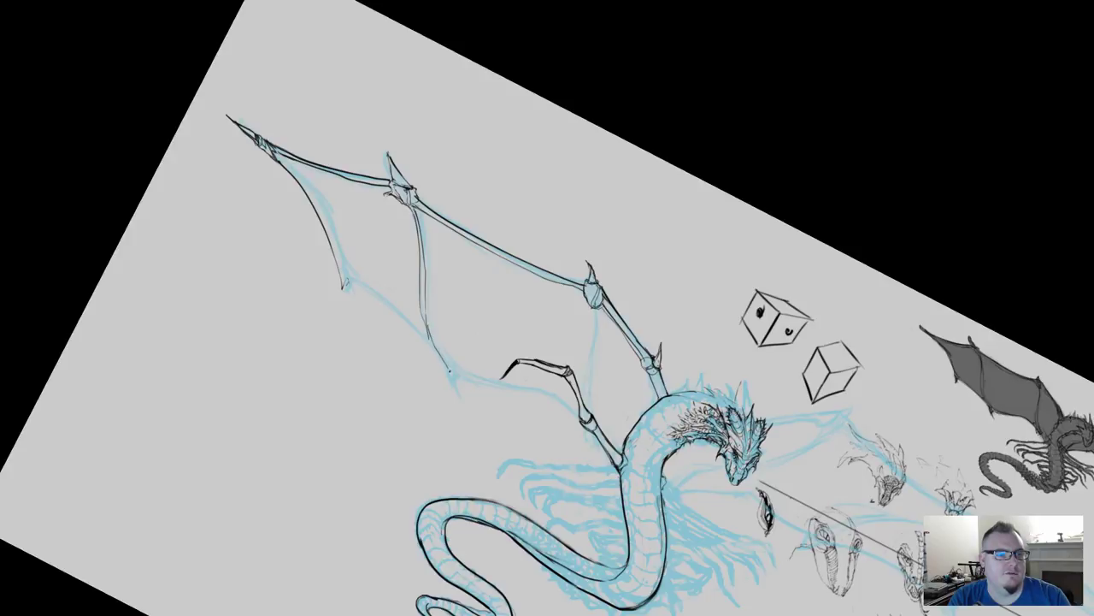
mouse_move(428, 331)
mouse_down()
mouse_move(455, 383)
mouse_move(454, 368)
mouse_move(459, 401)
mouse_up()
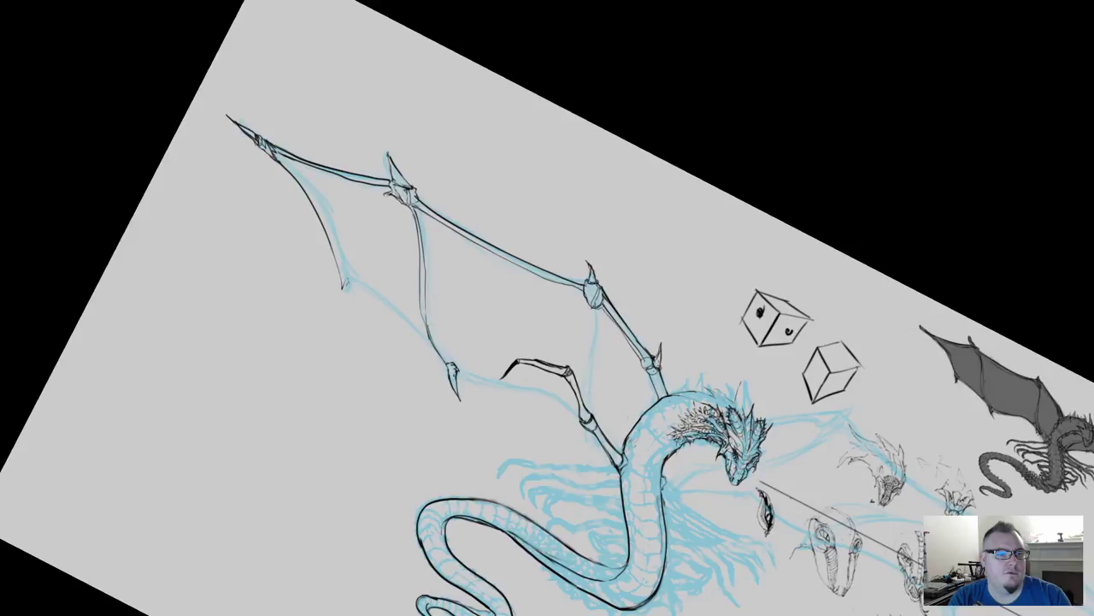
drag(454, 368, 456, 387)
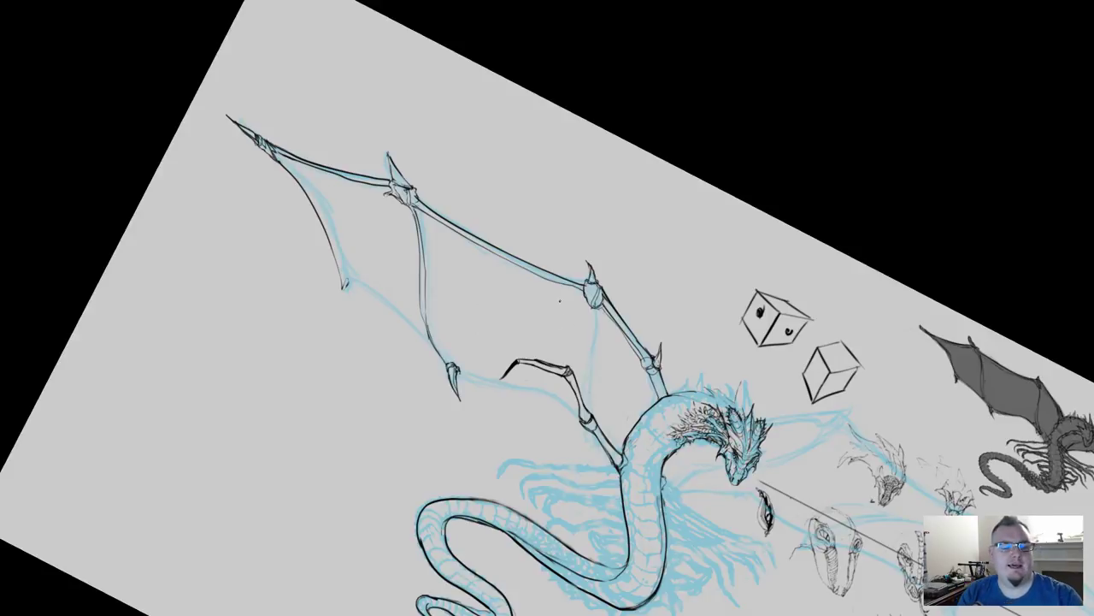
Step: Level the canvas and draw a V-shaped joint diagram with a curved rotation arrow above the inner wing bones
key(r)
drag(621, 297, 649, 189)
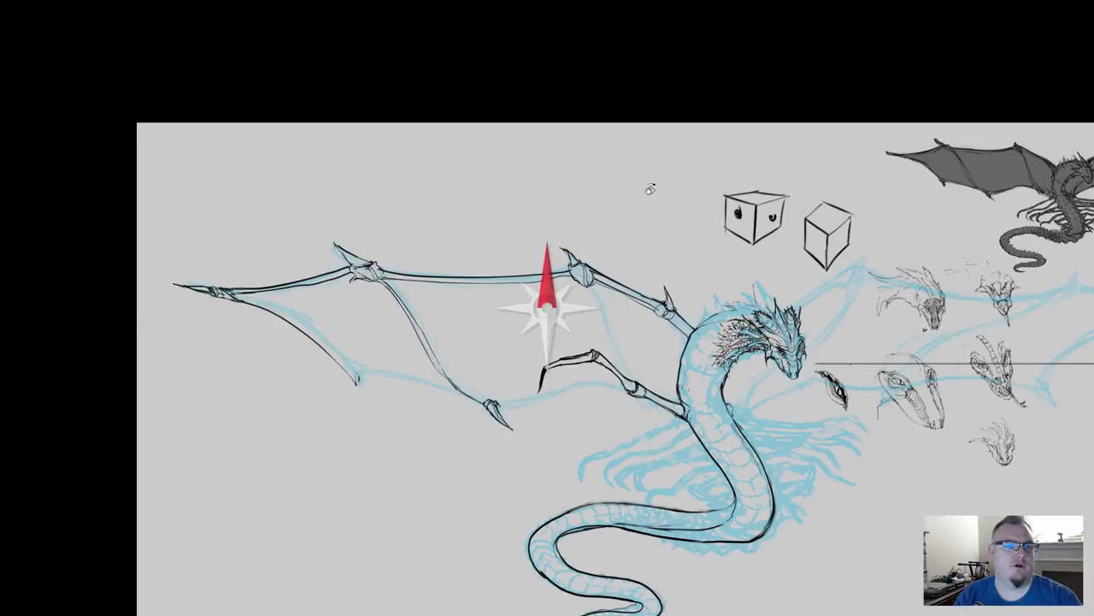
mouse_move(768, 282)
mouse_down()
mouse_move(576, 169)
mouse_move(595, 141)
mouse_up()
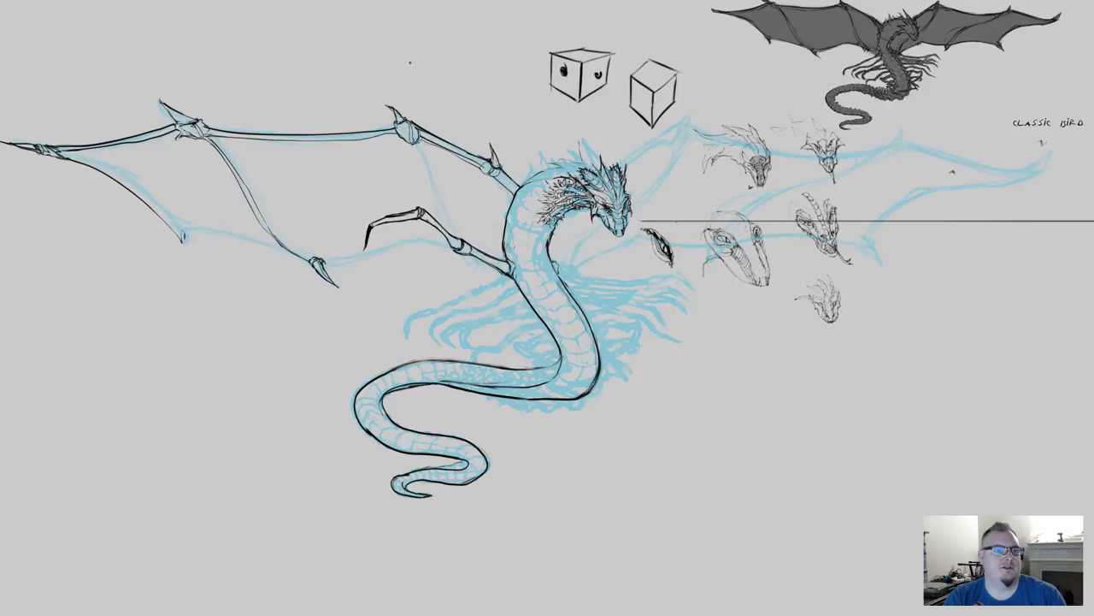
mouse_move(484, 100)
mouse_down()
mouse_move(433, 60)
mouse_move(466, 41)
mouse_up()
drag(484, 98, 480, 41)
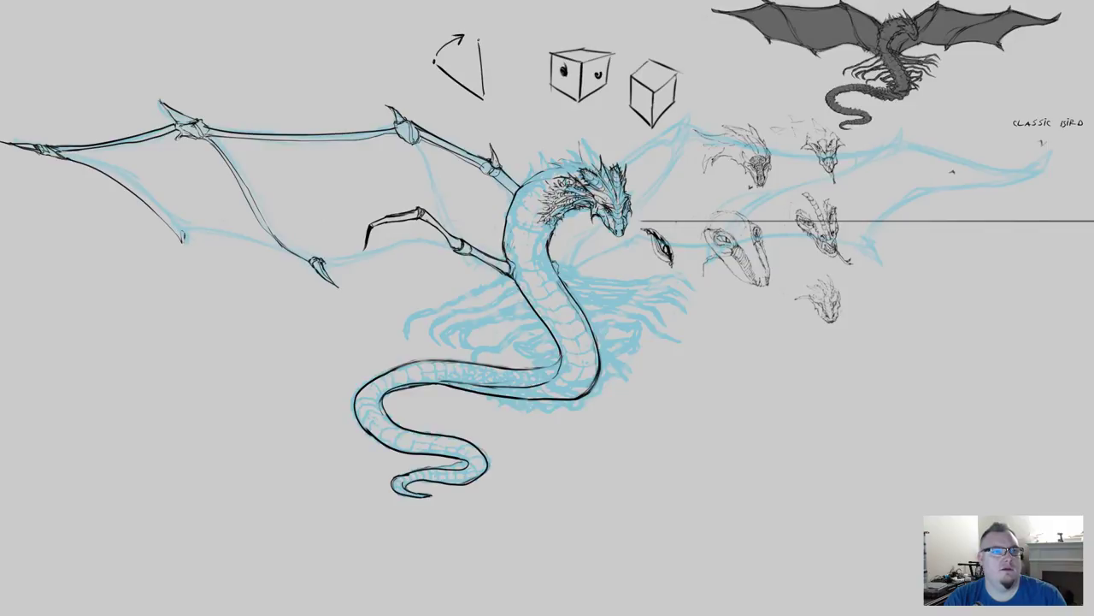
drag(485, 87, 487, 97)
Step: Draw three more wing-folding diagrams above the wing, from extended to tightly folded, with curved arrows for each joint's rotation
mouse_move(360, 81)
mouse_down()
mouse_move(352, 39)
mouse_move(335, 38)
mouse_move(288, 63)
mouse_move(208, 68)
mouse_move(308, 28)
mouse_up()
mouse_move(161, 79)
mouse_down()
mouse_move(154, 23)
mouse_move(134, 78)
mouse_move(105, 75)
mouse_move(105, 86)
mouse_move(85, 75)
mouse_move(78, 62)
mouse_move(127, 40)
mouse_up()
drag(114, 41, 128, 39)
mouse_move(72, 65)
mouse_down()
mouse_move(71, 36)
mouse_move(57, 70)
mouse_move(55, 40)
mouse_up()
drag(46, 50, 58, 46)
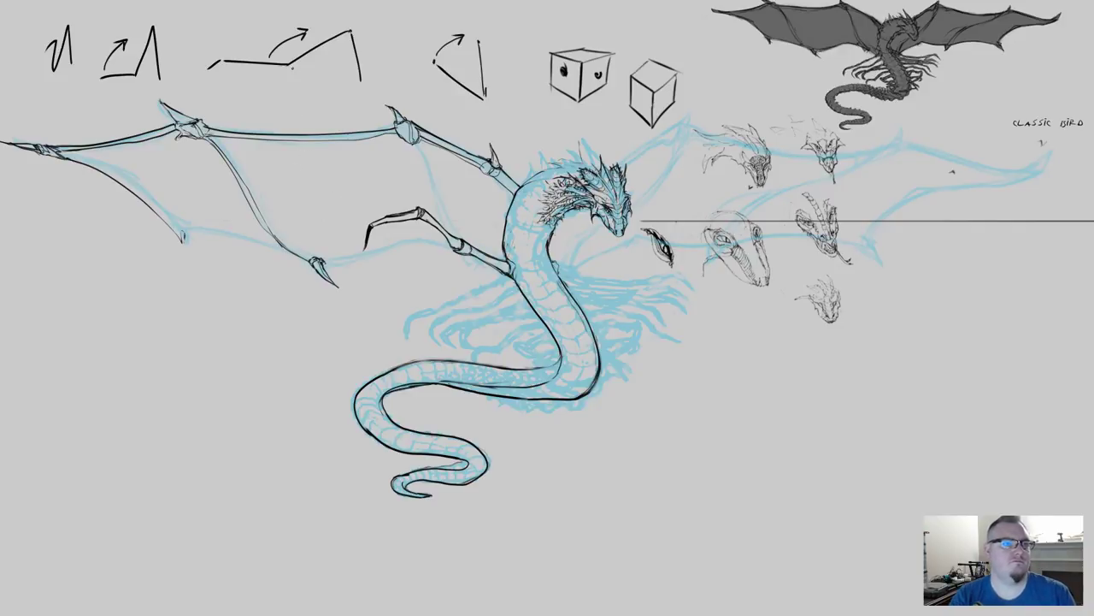
mouse_move(292, 68)
mouse_down()
mouse_move(332, 79)
mouse_move(338, 69)
mouse_move(326, 82)
mouse_up()
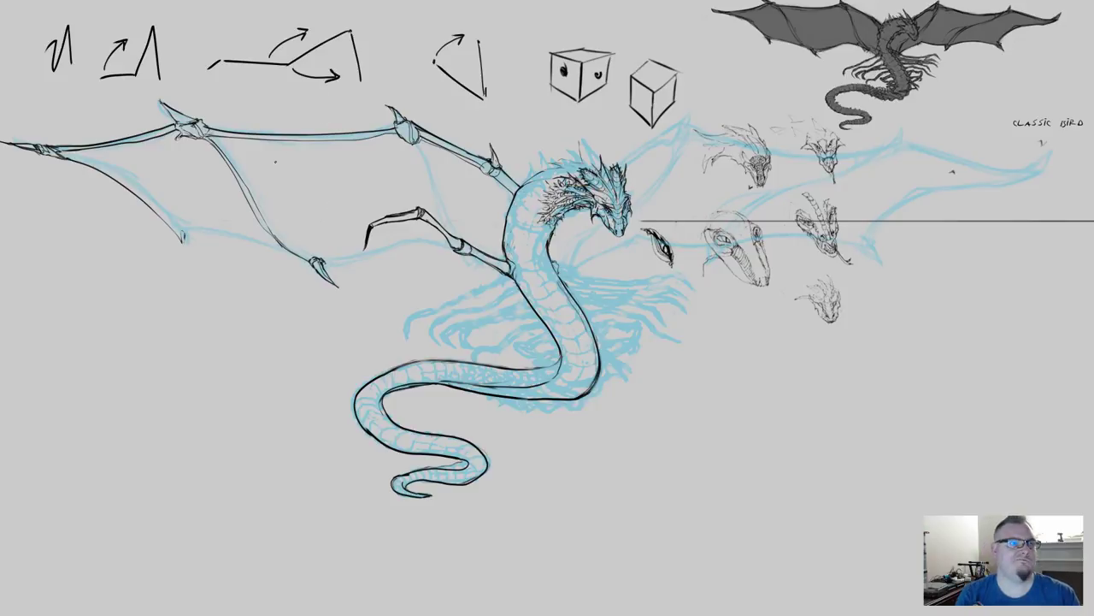
drag(217, 60, 237, 47)
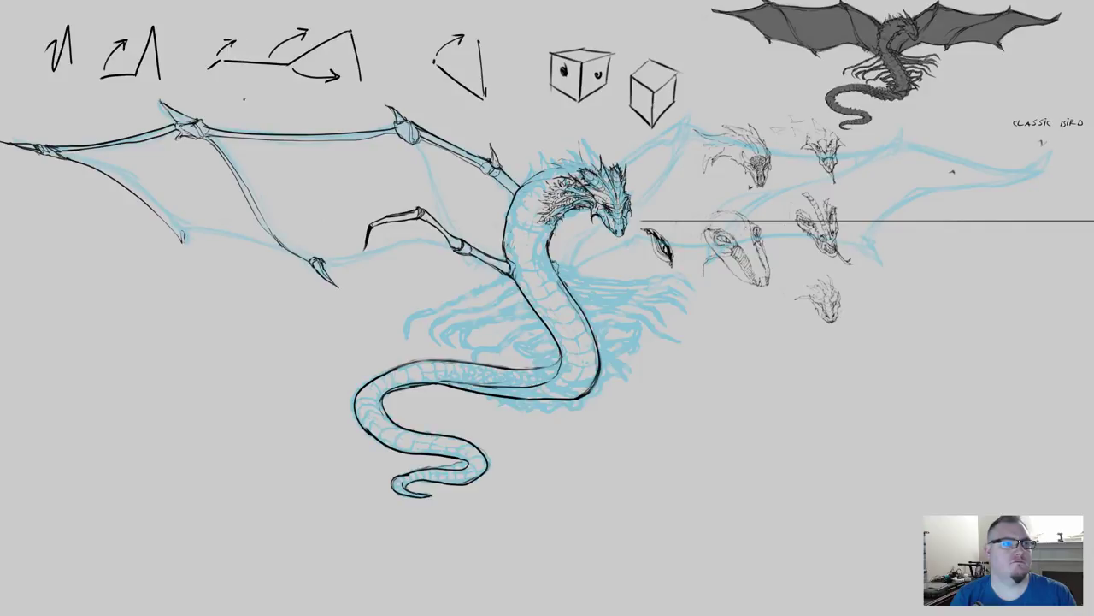
Step: Ink the claw at the first trailing point and the membrane edge running from it to the second trailing claw
drag(330, 321, 409, 334)
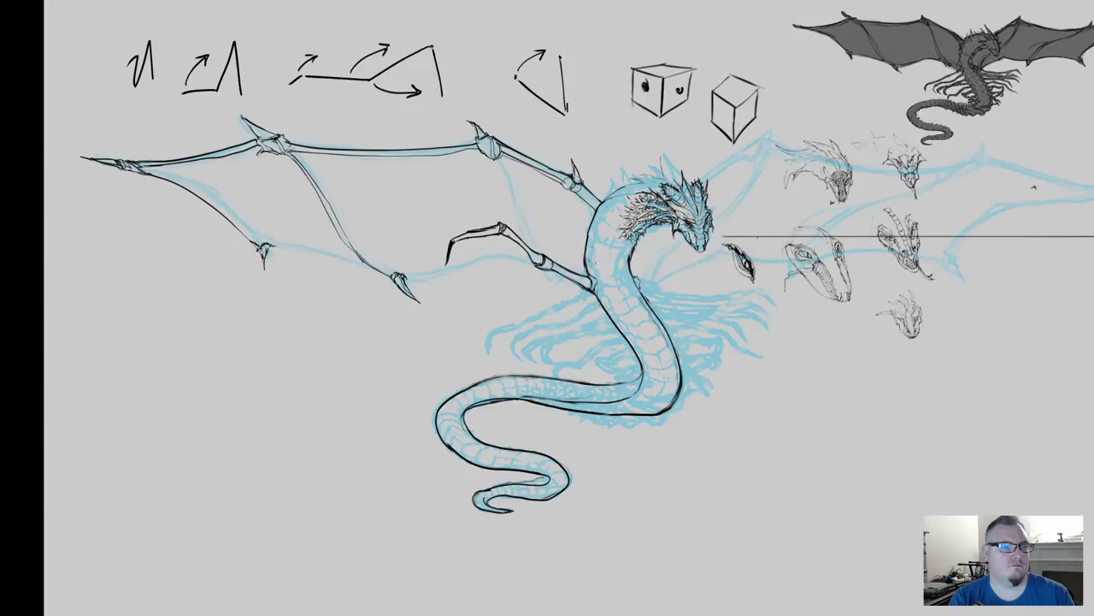
drag(266, 247, 393, 280)
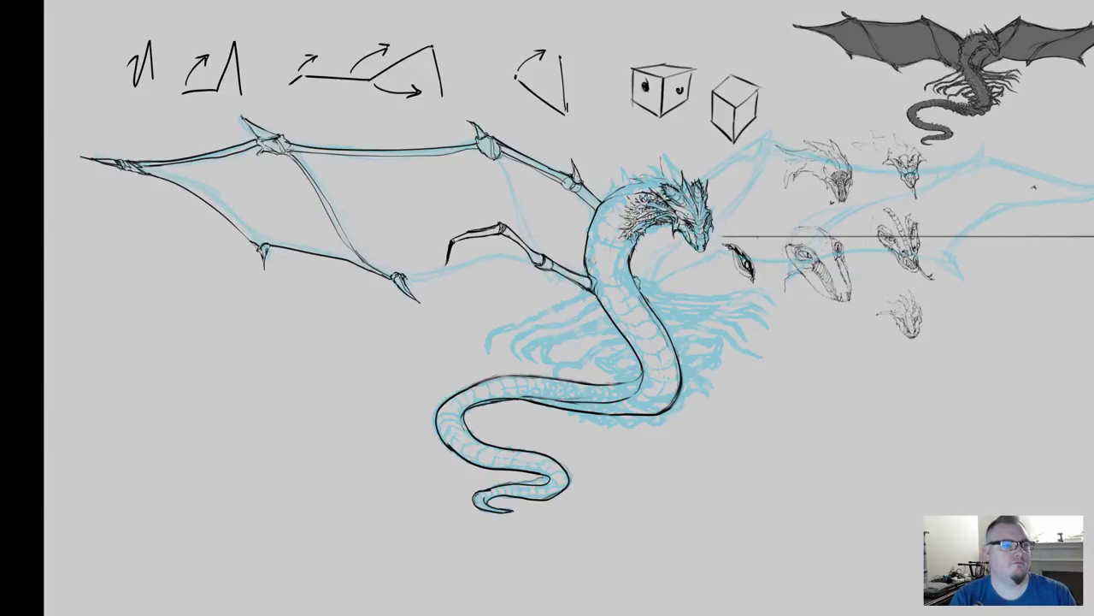
mouse_move(237, 226)
mouse_down()
mouse_move(280, 322)
mouse_move(292, 258)
mouse_up()
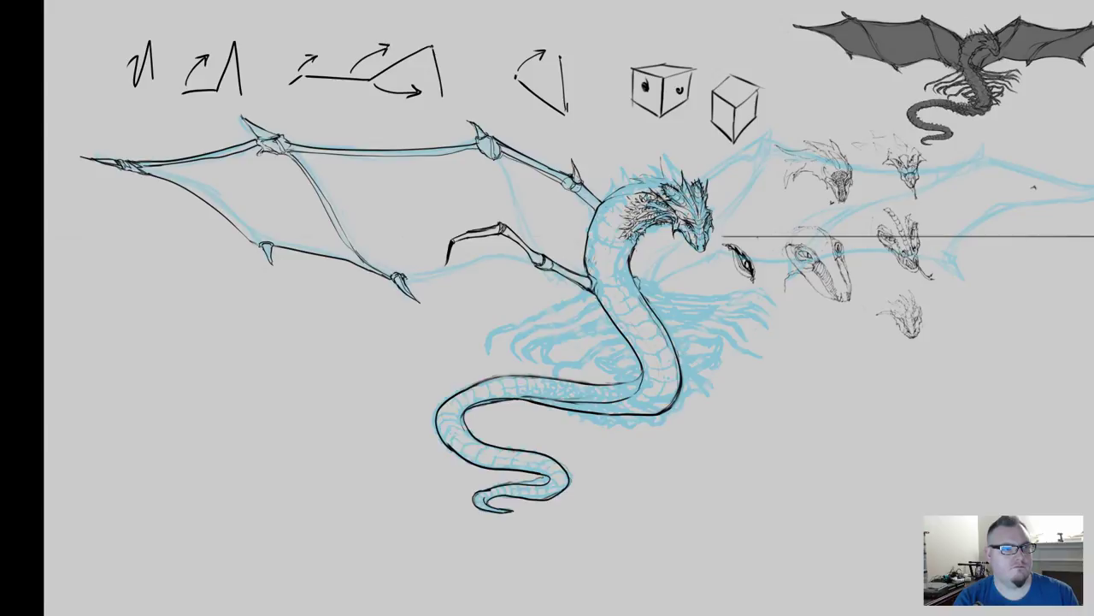
mouse_move(250, 239)
mouse_down()
mouse_move(260, 246)
mouse_move(249, 239)
mouse_up()
Step: Erase the inked finger bone between the outer clawed joint and the second trailing claw, keeping the blue sketch beneath
drag(437, 347, 390, 378)
mouse_move(255, 203)
mouse_down()
mouse_move(319, 264)
mouse_move(318, 286)
mouse_move(338, 303)
mouse_up()
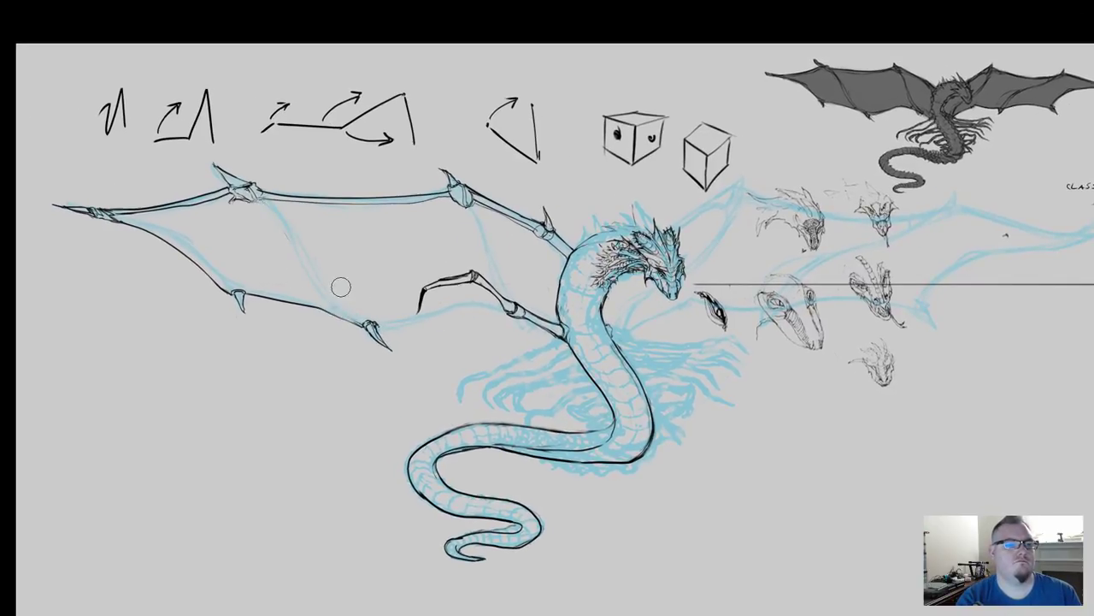
drag(421, 362, 376, 403)
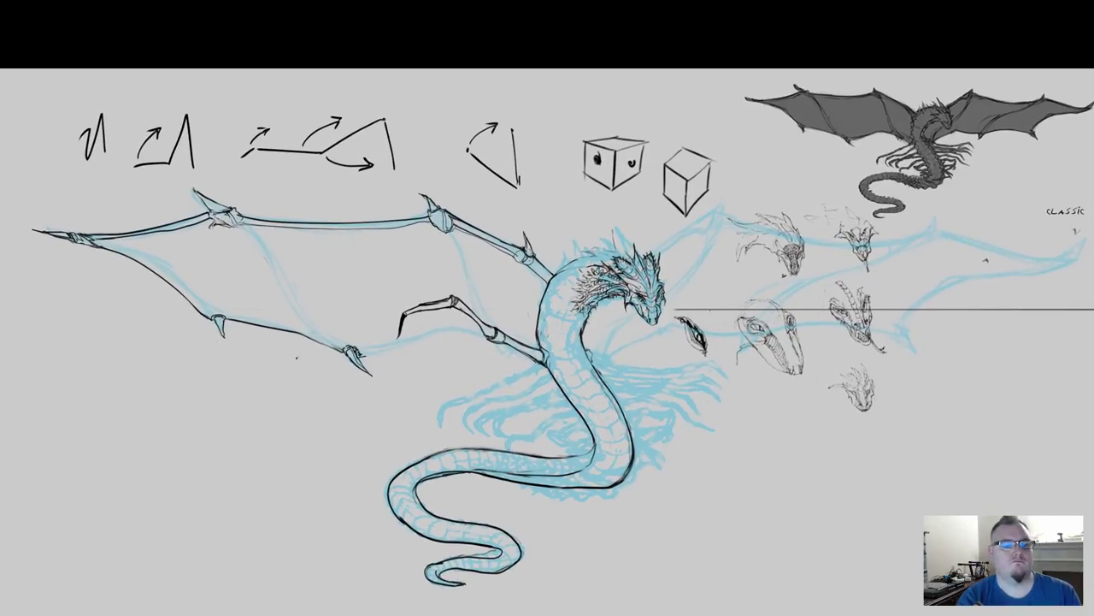
Step: With the canvas rotated, ink the membrane edge from the second trailing claw to the arm's joint and add a small claw there
drag(298, 359, 369, 158)
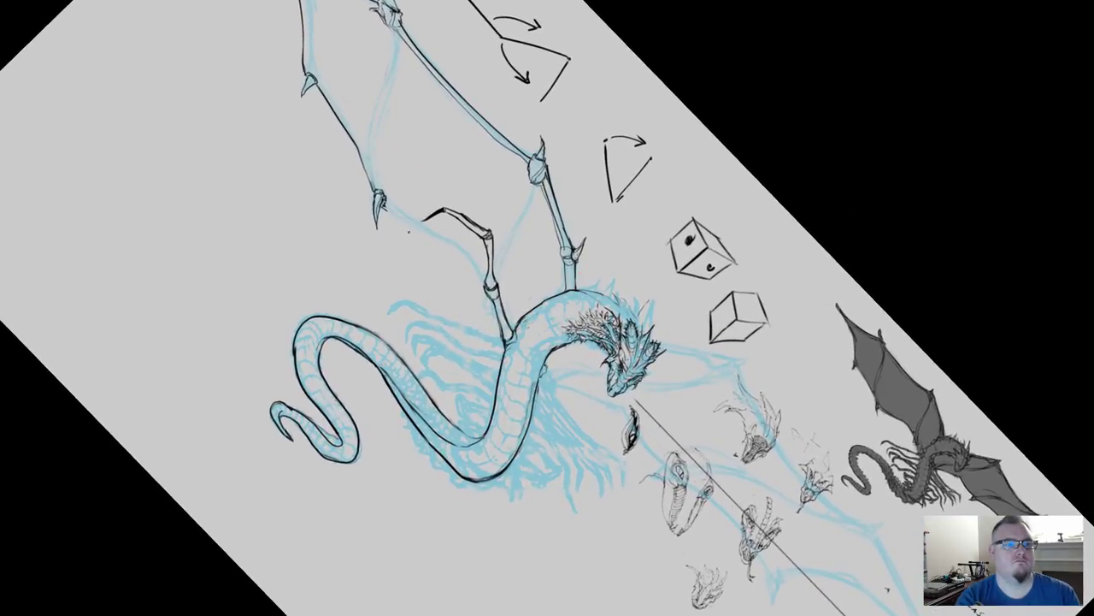
mouse_move(384, 208)
mouse_down()
mouse_move(446, 232)
mouse_move(480, 275)
mouse_up()
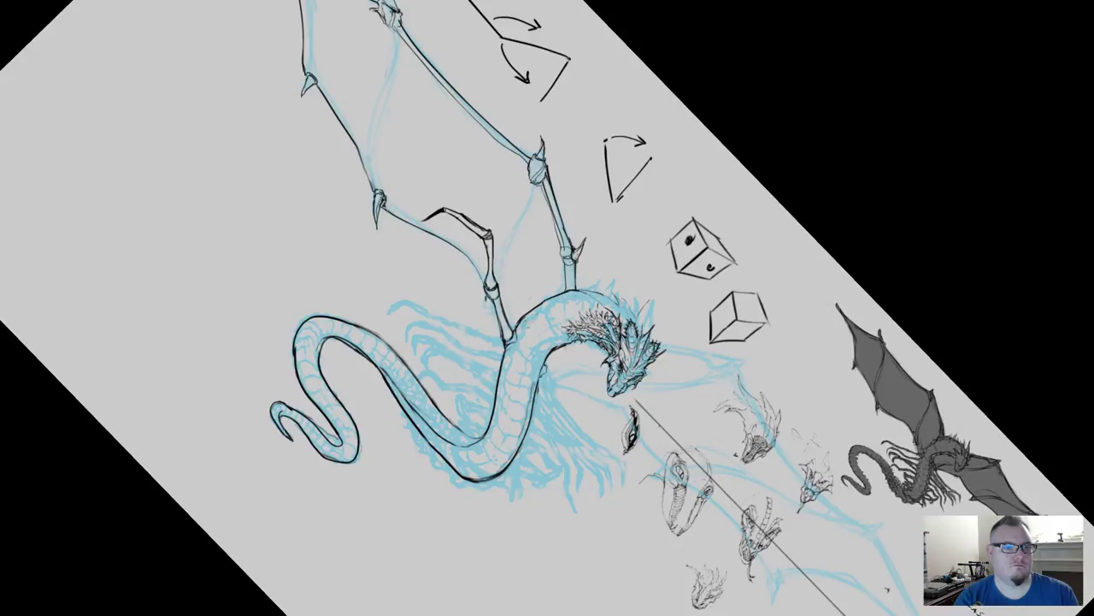
mouse_move(484, 296)
mouse_down()
mouse_move(489, 330)
mouse_move(492, 321)
mouse_up()
drag(472, 261, 484, 280)
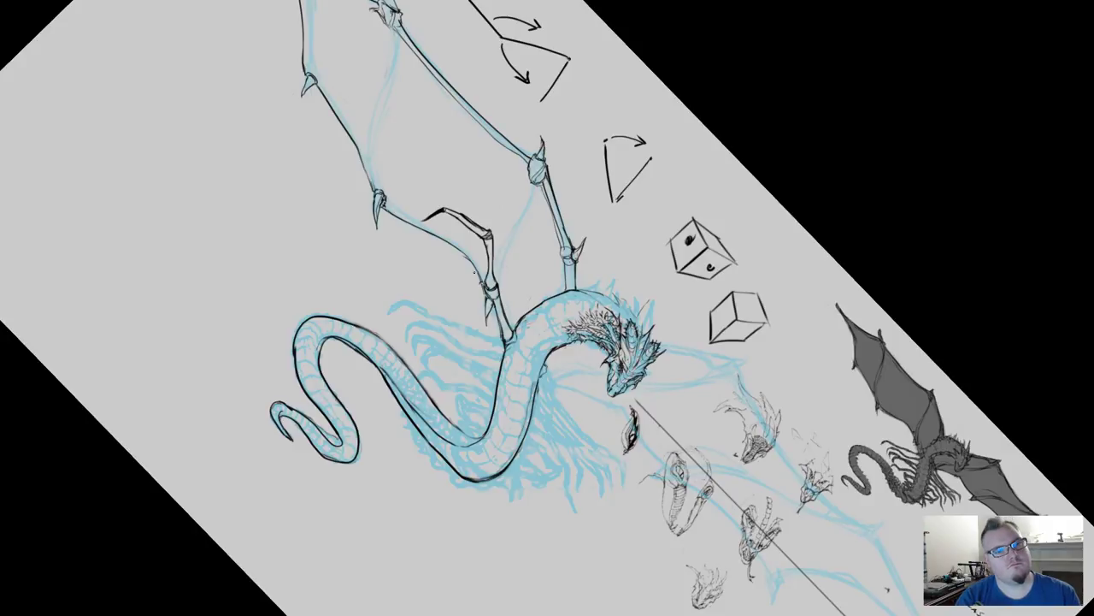
drag(466, 257, 432, 233)
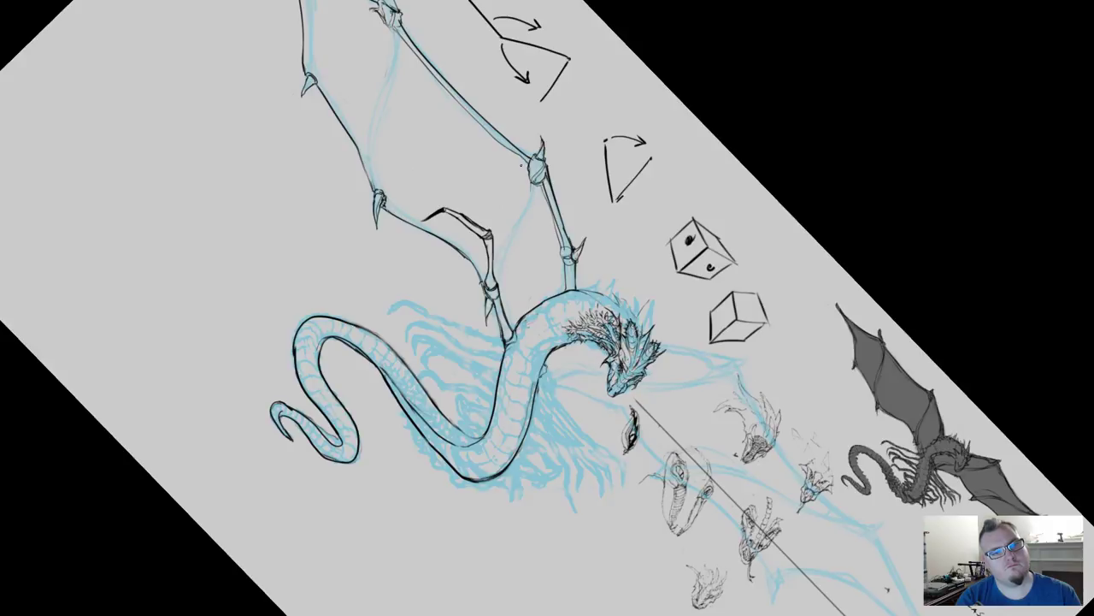
Step: Ink the membrane corner at the inner clawed joint and the finger bone running down from it to the innermost trailing claw
drag(511, 156, 522, 162)
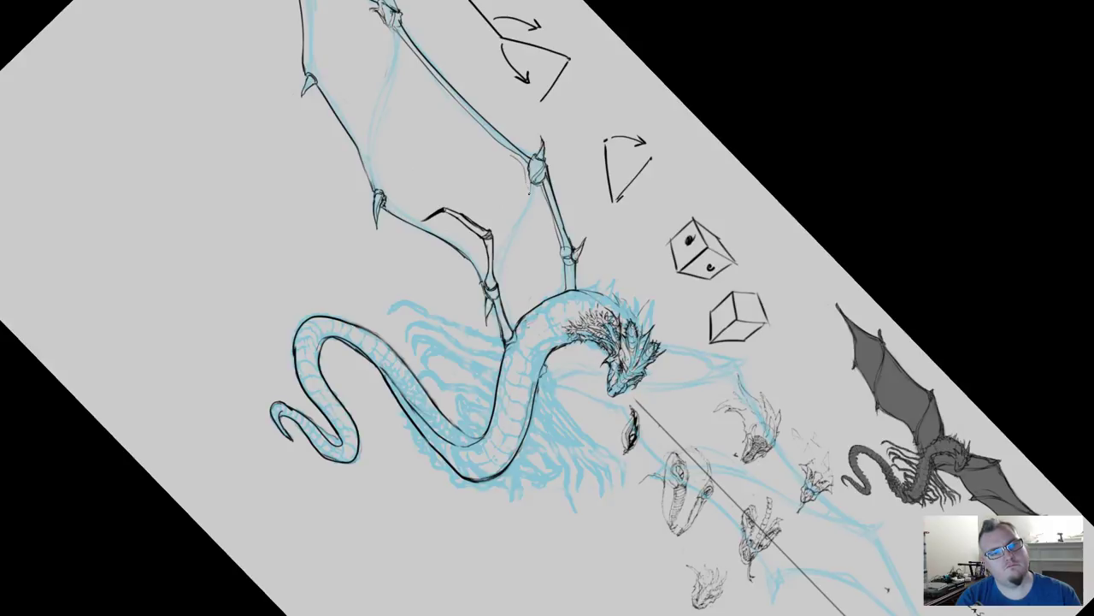
mouse_move(523, 200)
mouse_down()
mouse_move(528, 215)
mouse_move(496, 274)
mouse_up()
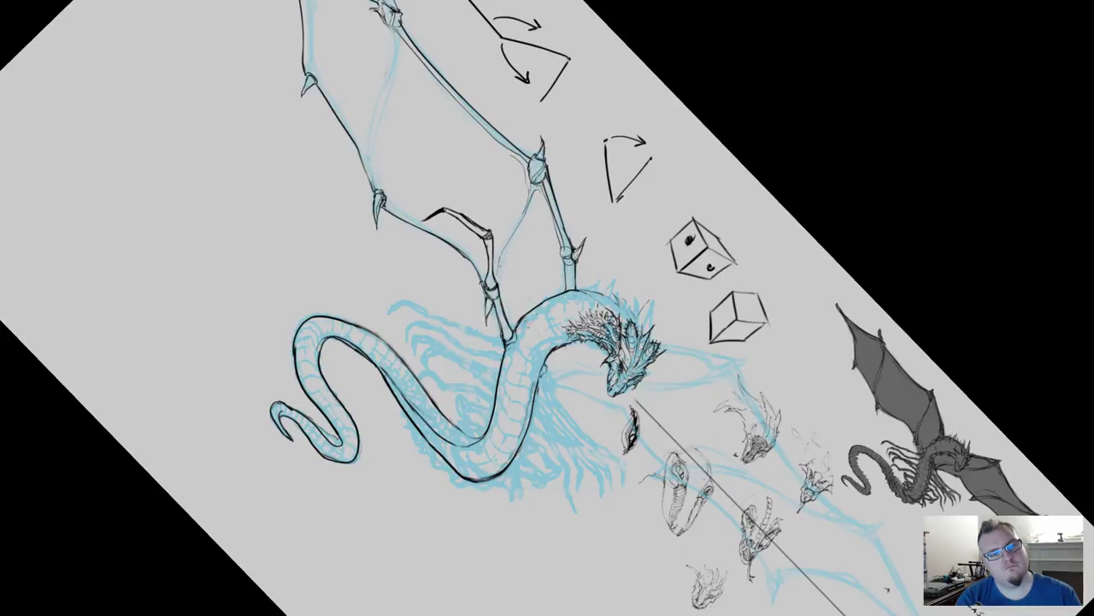
drag(511, 231, 496, 259)
Step: Sketch light membrane lines beside the bone between the inner clawed joint and the shoulder joint, and return the canvas to level
drag(522, 320, 525, 293)
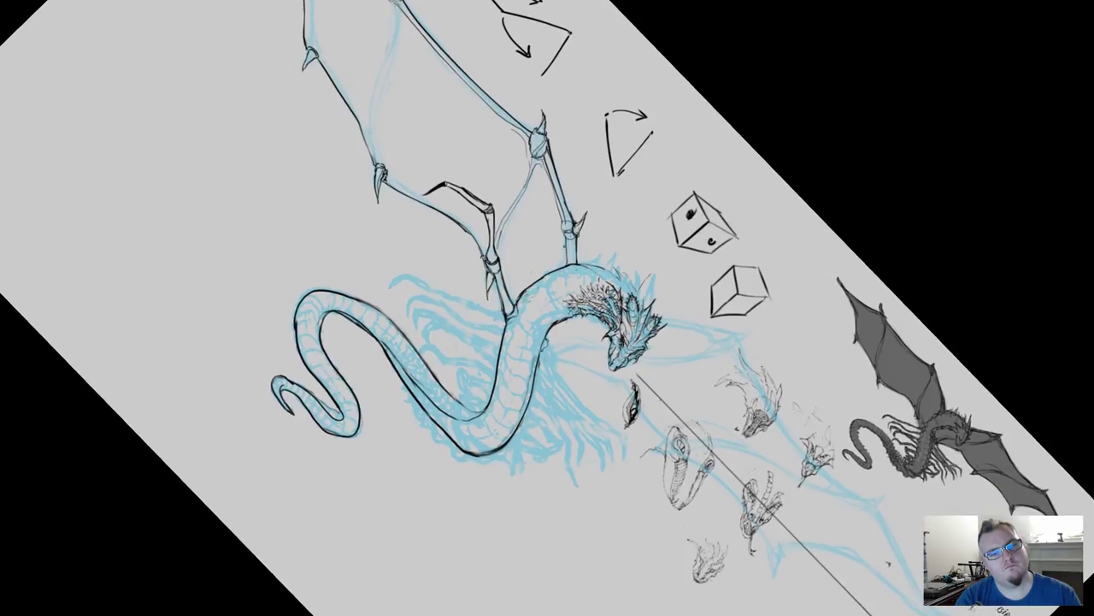
drag(566, 238, 563, 260)
drag(542, 168, 552, 210)
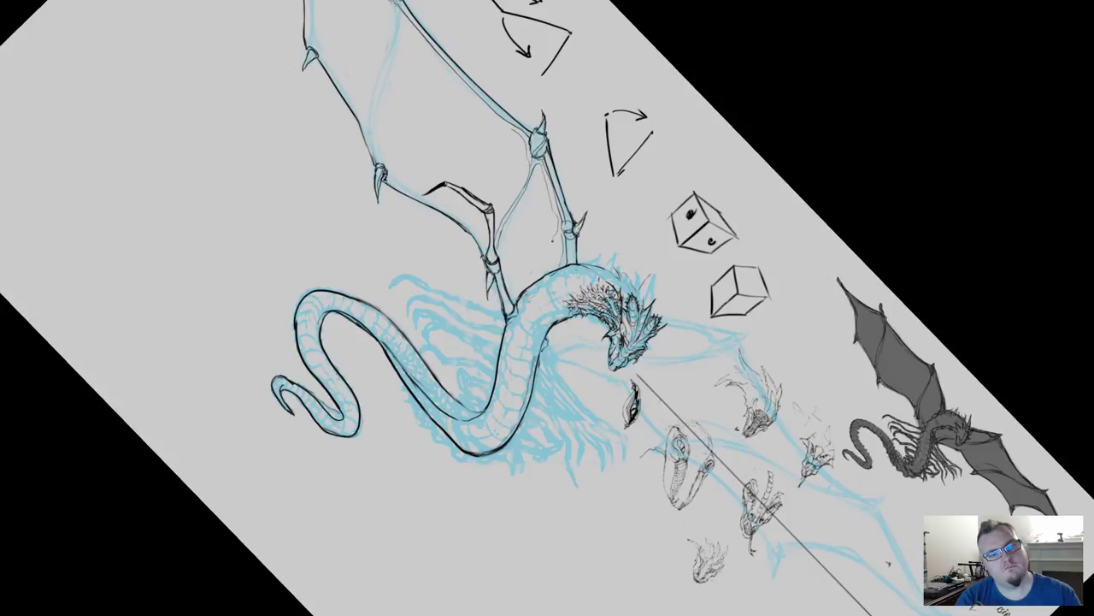
drag(539, 318, 564, 322)
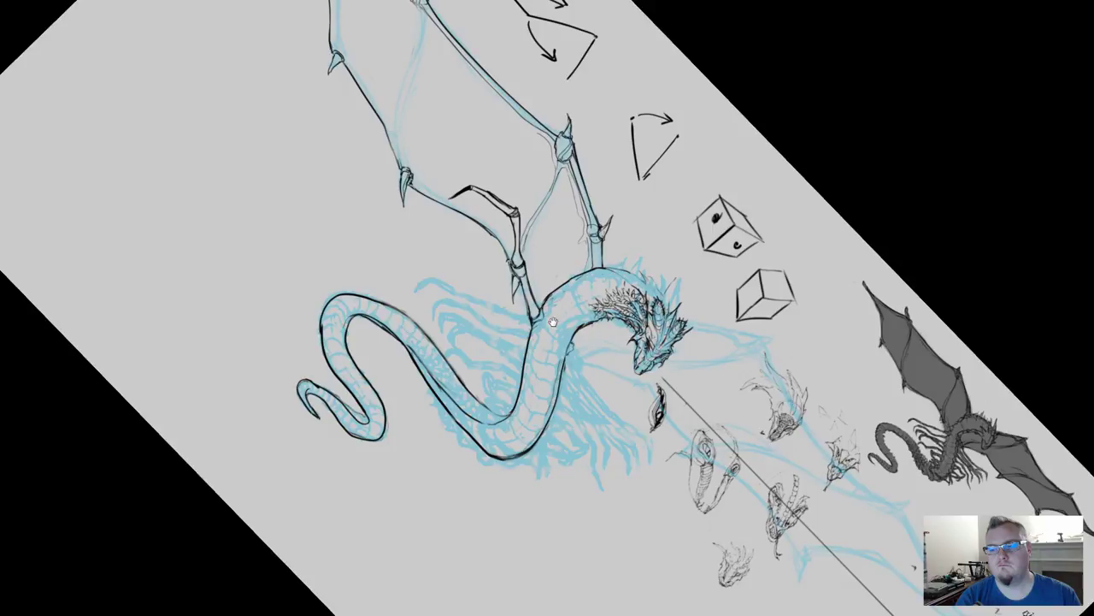
drag(526, 319, 509, 354)
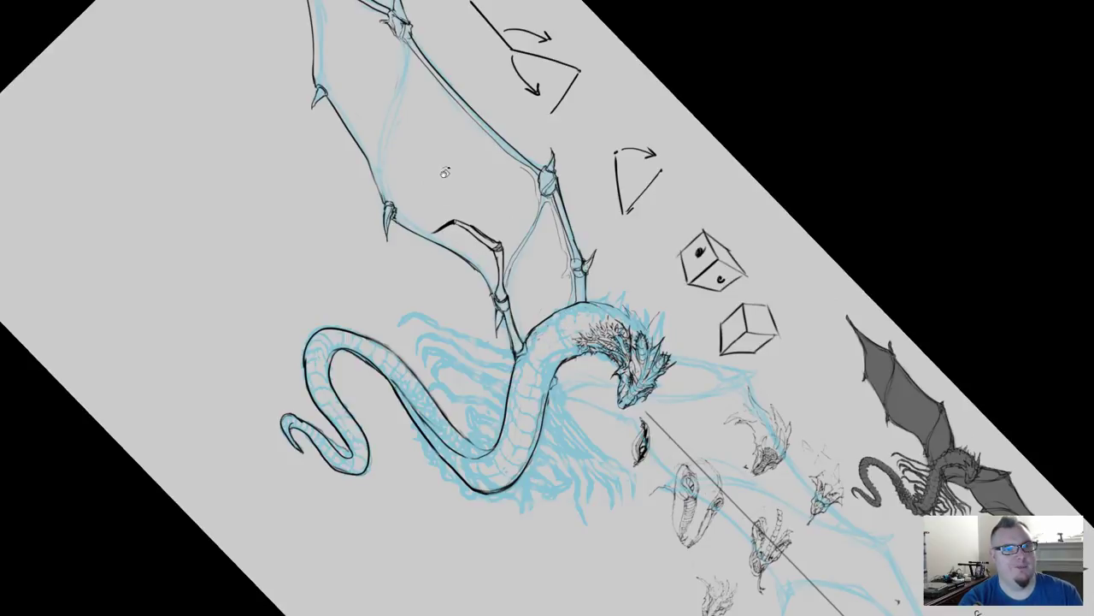
key(r)
mouse_move(445, 172)
mouse_down()
mouse_move(391, 256)
mouse_move(404, 284)
mouse_up()
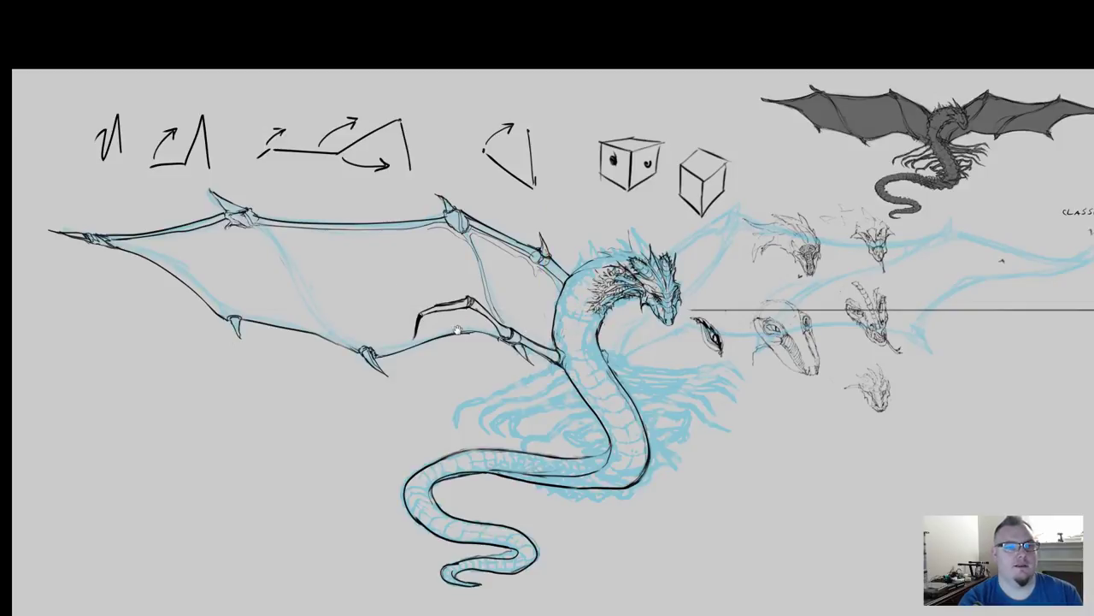
Step: Ink thin lines for the finger bone from the outer clawed joint to the second trailing claw, plus the membrane line beside the shoulder joint
key(space)
drag(464, 342, 519, 281)
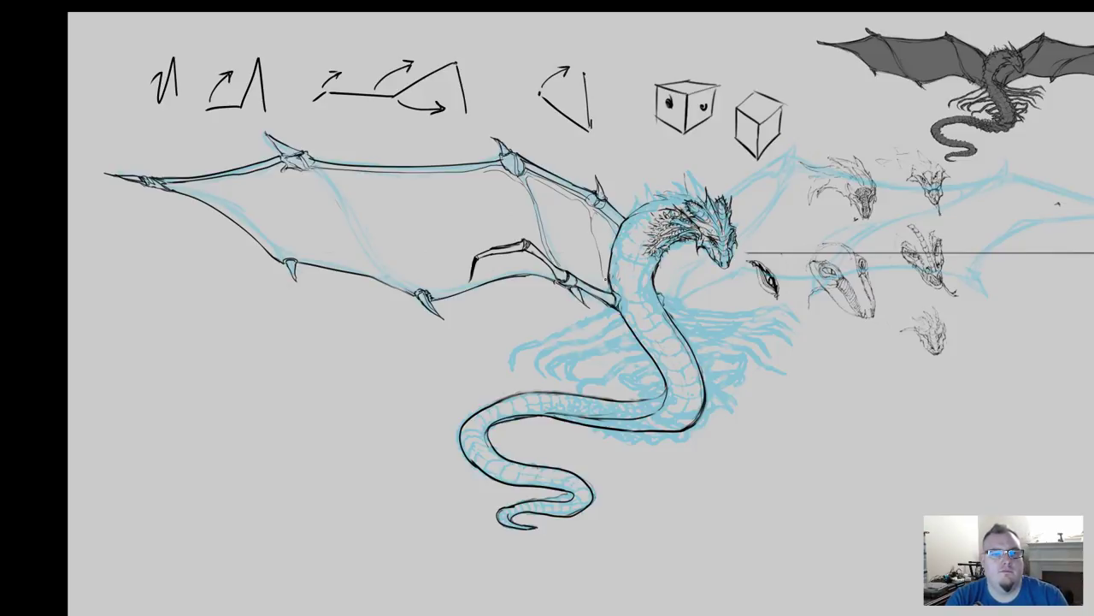
drag(601, 270, 592, 231)
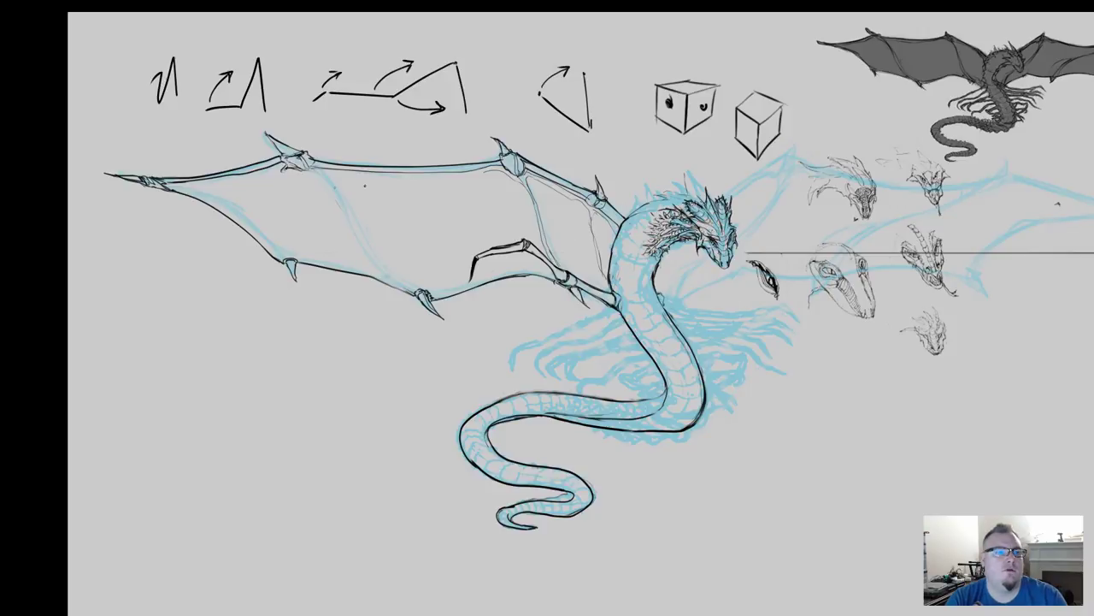
mouse_move(333, 175)
mouse_down()
mouse_move(404, 291)
mouse_move(378, 257)
mouse_up()
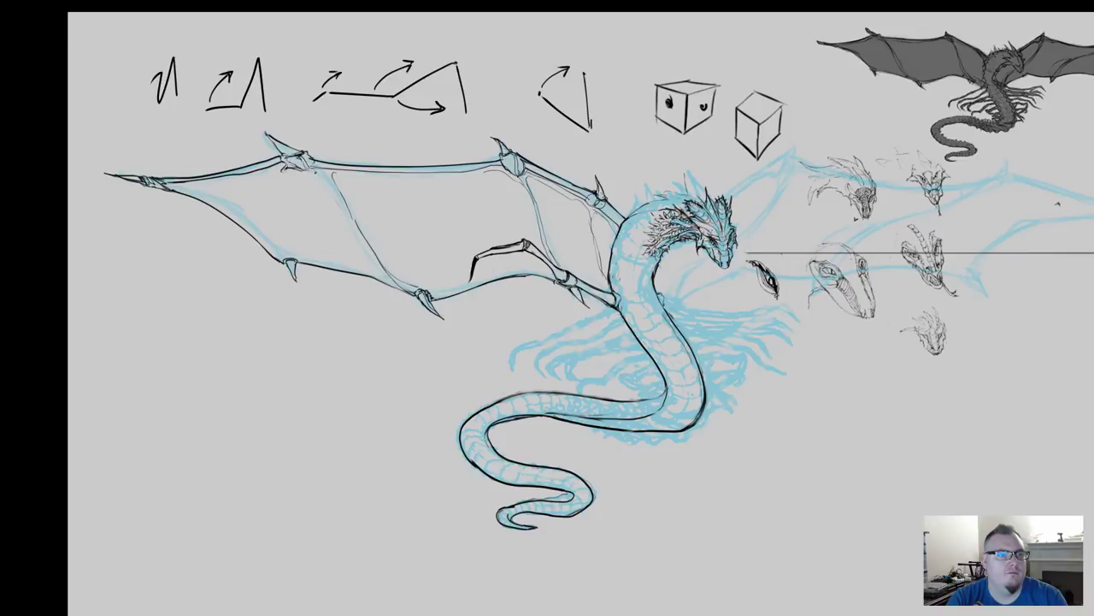
mouse_move(299, 174)
mouse_down()
mouse_move(328, 184)
mouse_move(395, 283)
mouse_up()
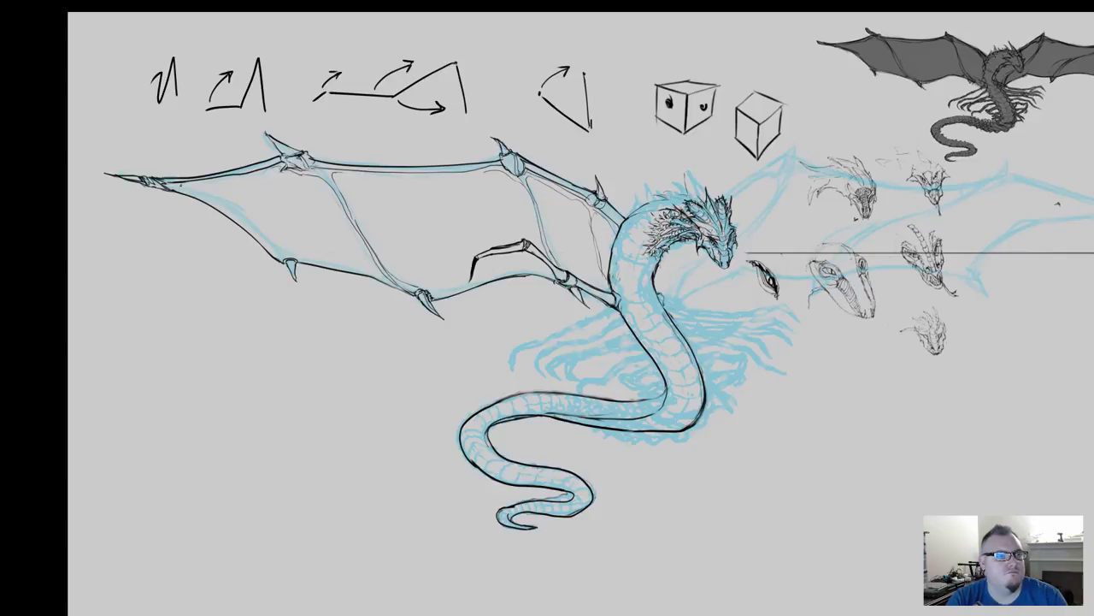
Step: Add thin inner lines along the outermost finger bone from the wingtip to the first trailing claw and beneath the wing's leading-edge bones
drag(178, 188, 265, 239)
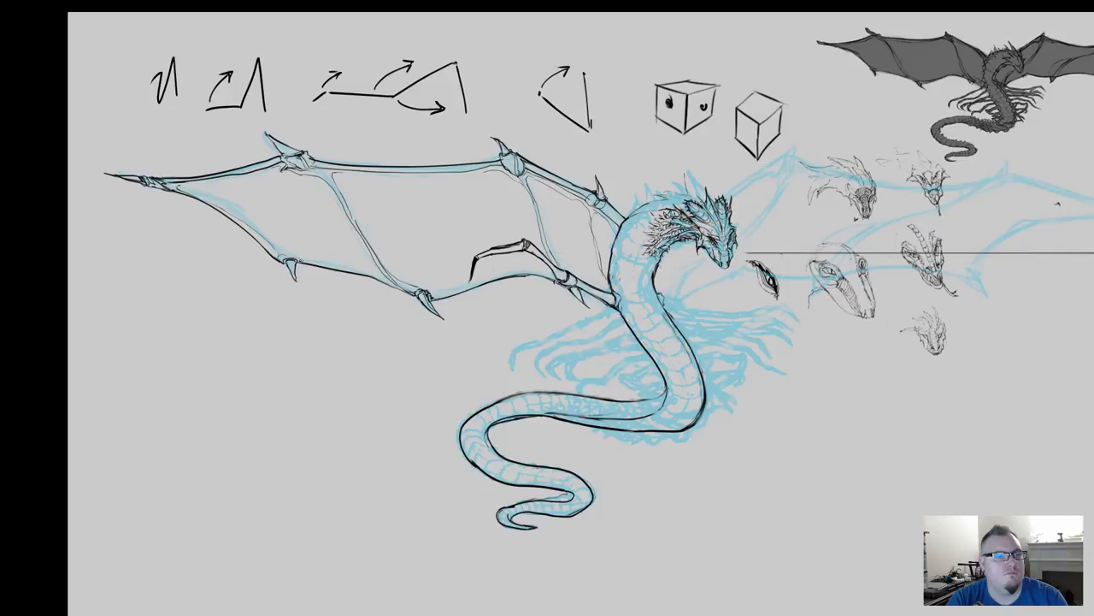
mouse_move(260, 236)
mouse_down()
mouse_move(284, 252)
mouse_move(191, 189)
mouse_move(201, 184)
mouse_up()
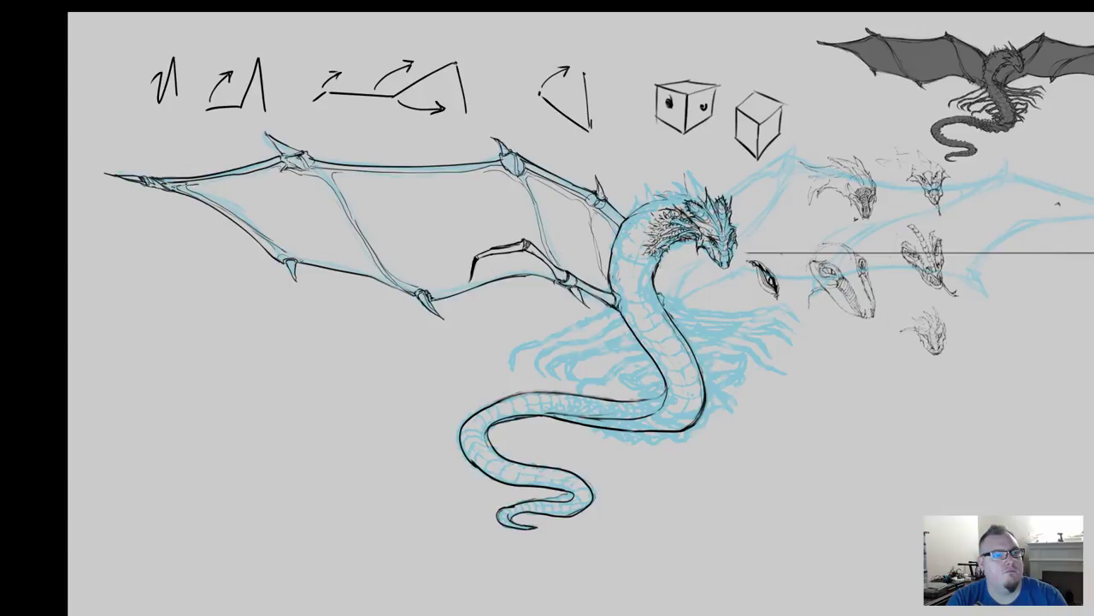
drag(187, 185, 266, 173)
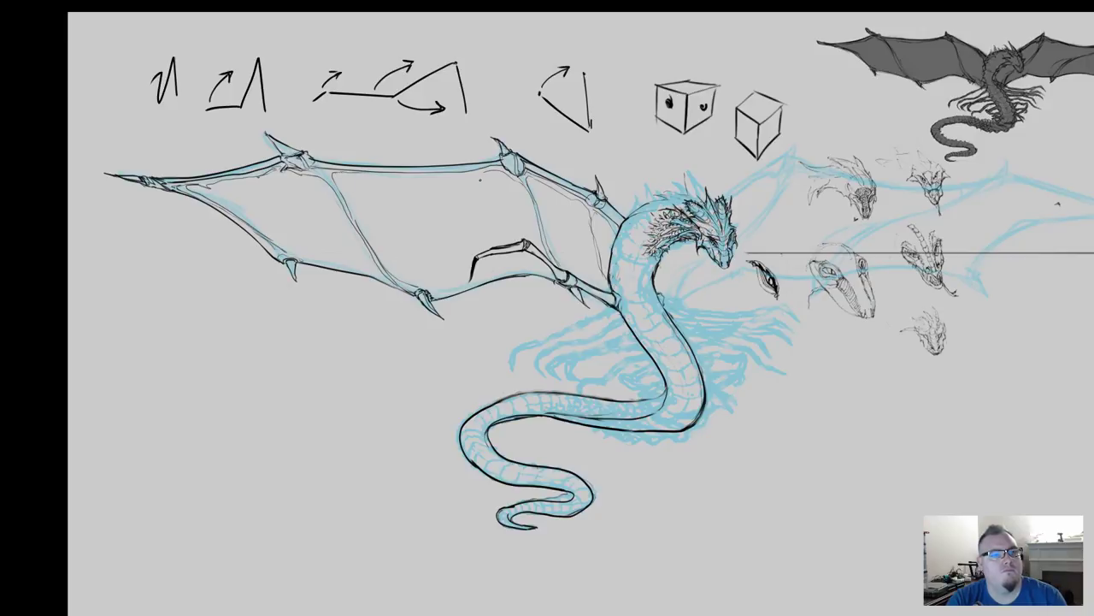
drag(484, 172, 357, 174)
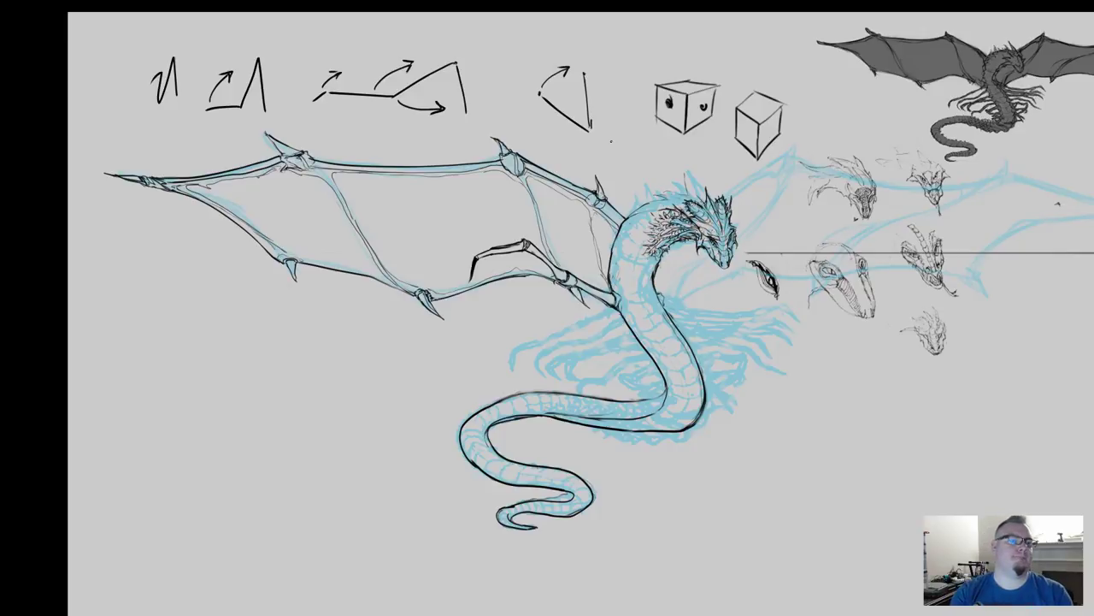
Step: Check the line art without the blue sketch by temporarily hiding the layer Layer 12 copy 5
key(ctrl+minus)
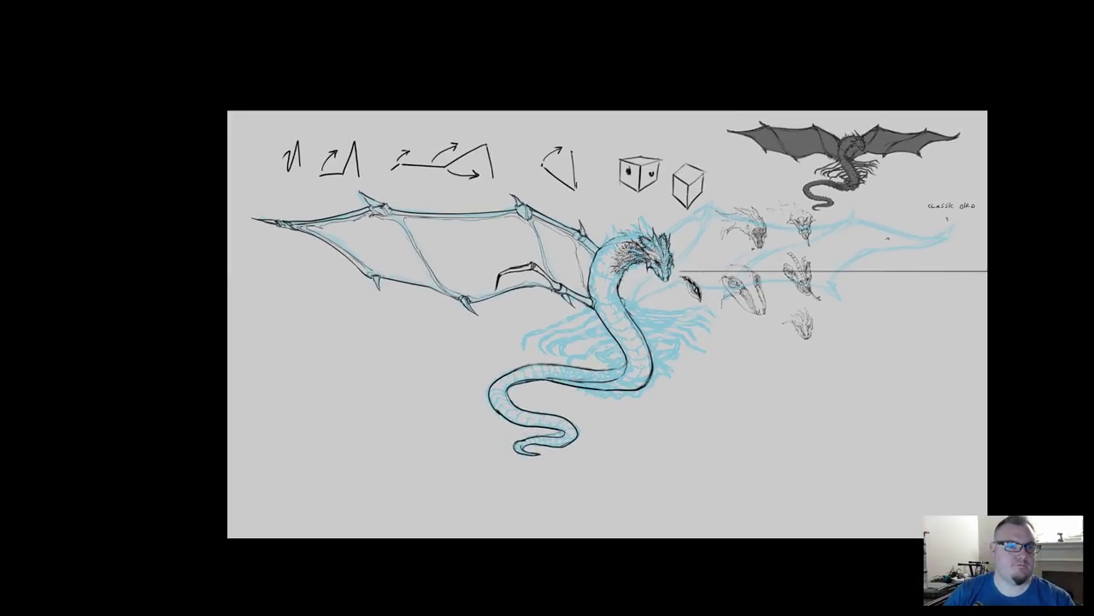
drag(676, 205, 602, 188)
key(f)
key(f)
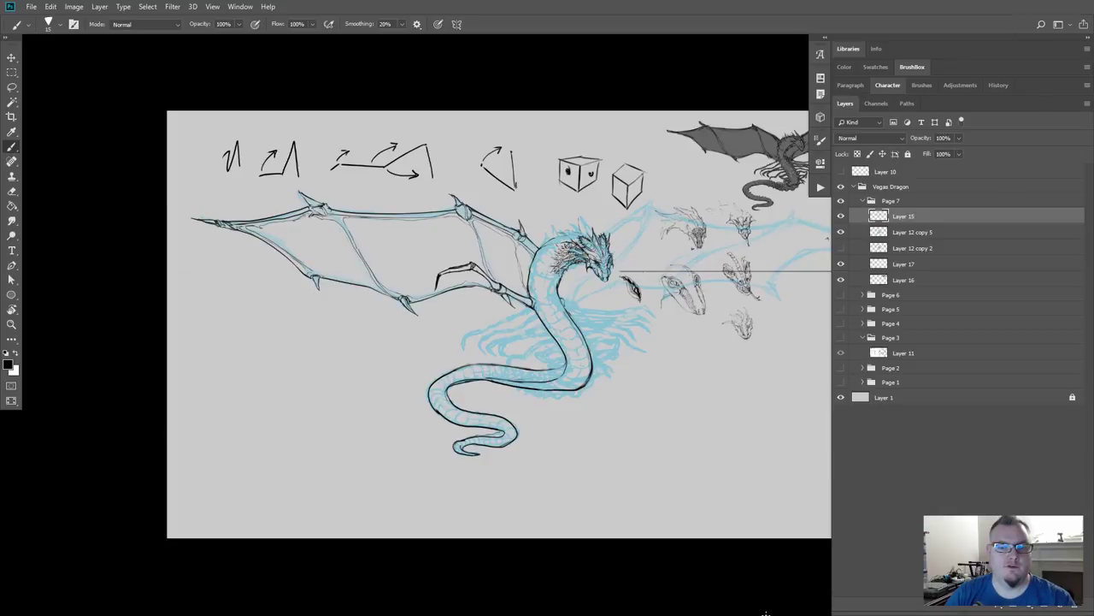
click(842, 232)
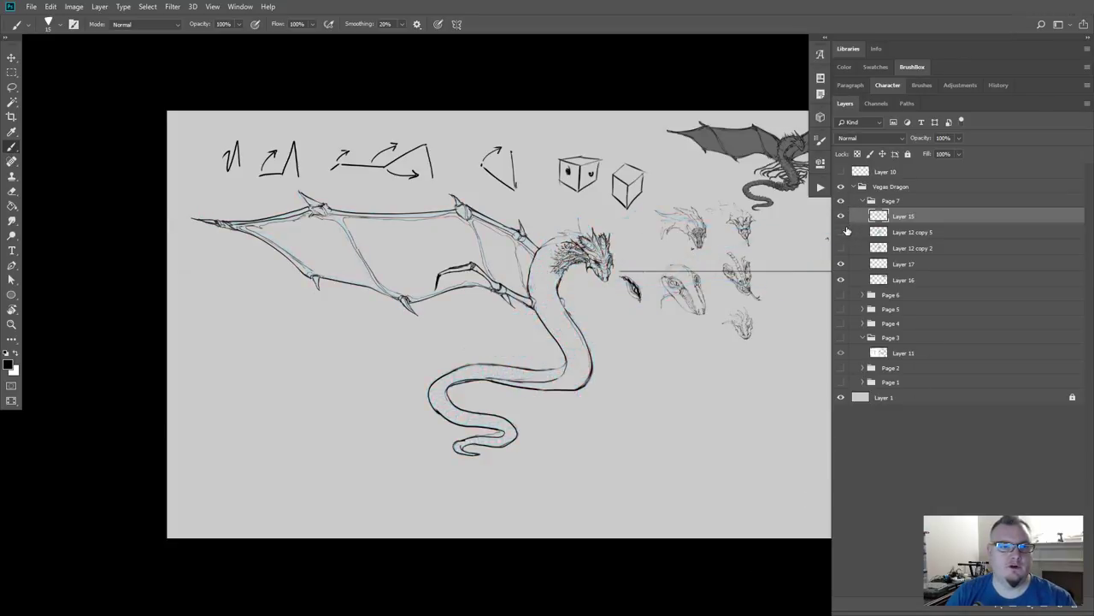
drag(621, 303, 521, 325)
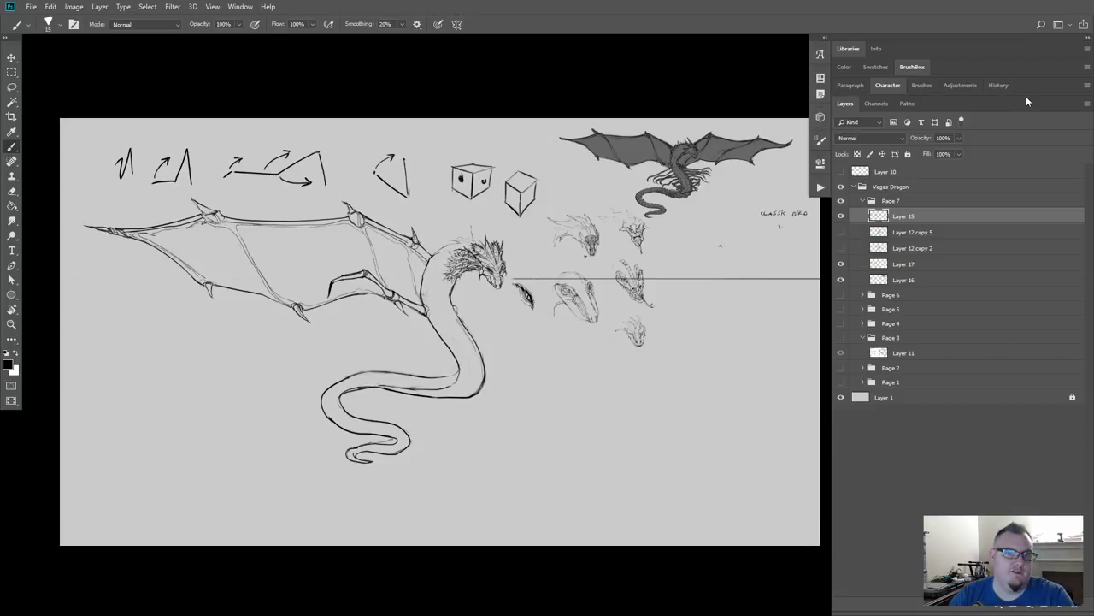
click(841, 232)
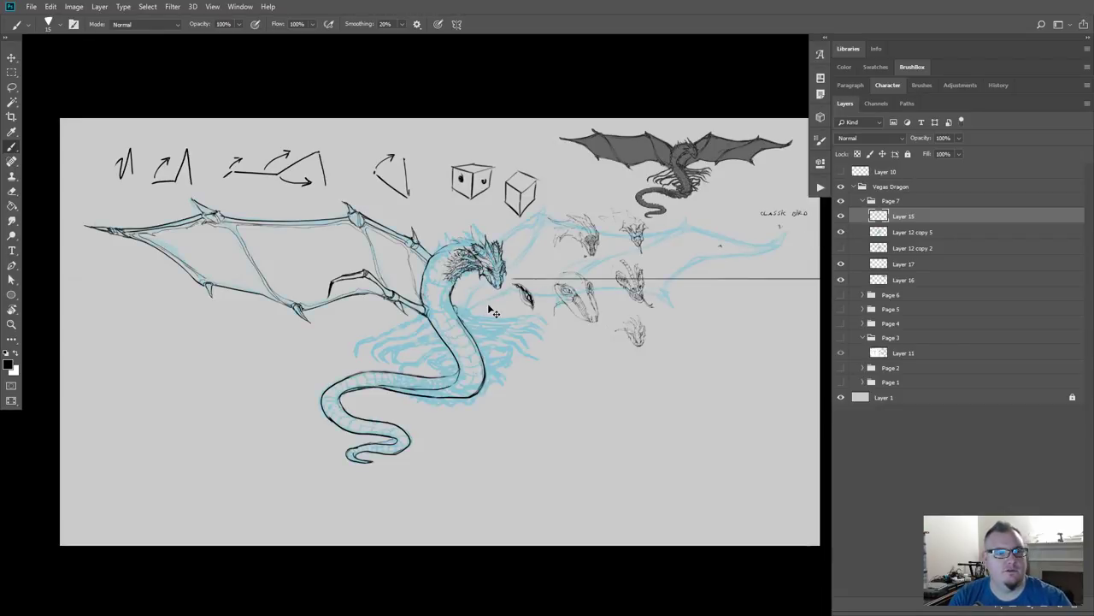
Step: Ink a small upright claw with its knuckle at the first joint of the second wing, just beyond the dragon's head
scroll(489, 304, up, 3)
scroll(490, 309, up, 2)
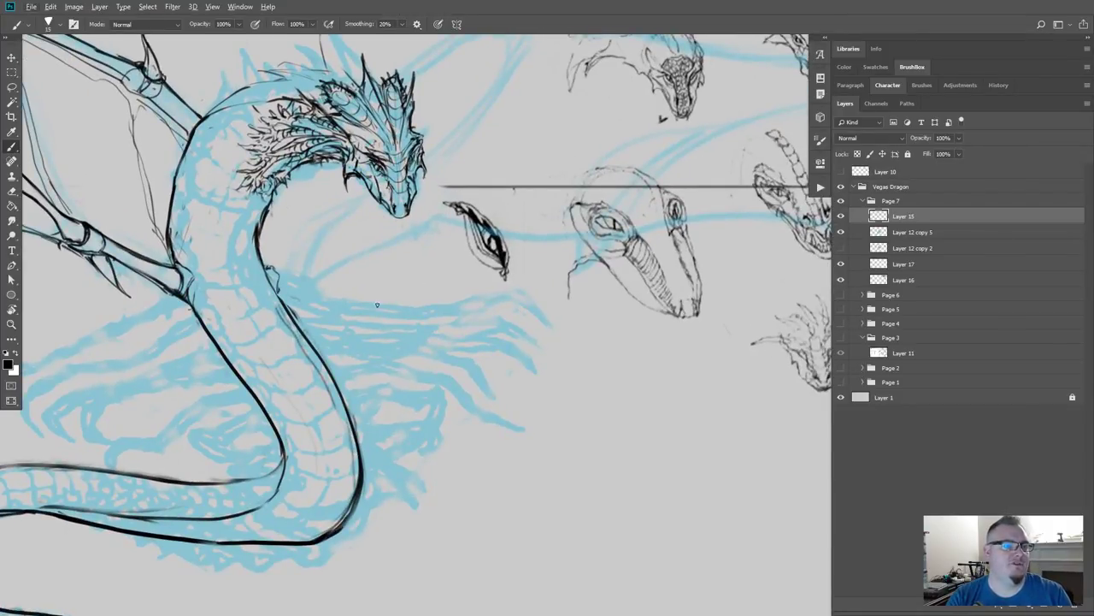
scroll(445, 378, down, 2)
scroll(513, 416, down, 2)
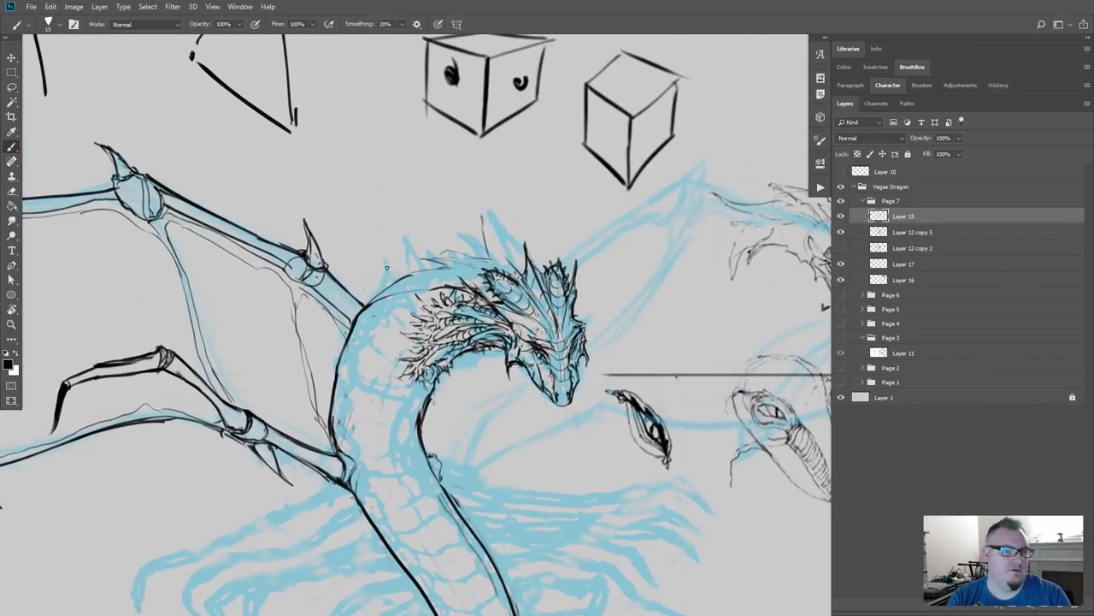
drag(510, 330, 450, 352)
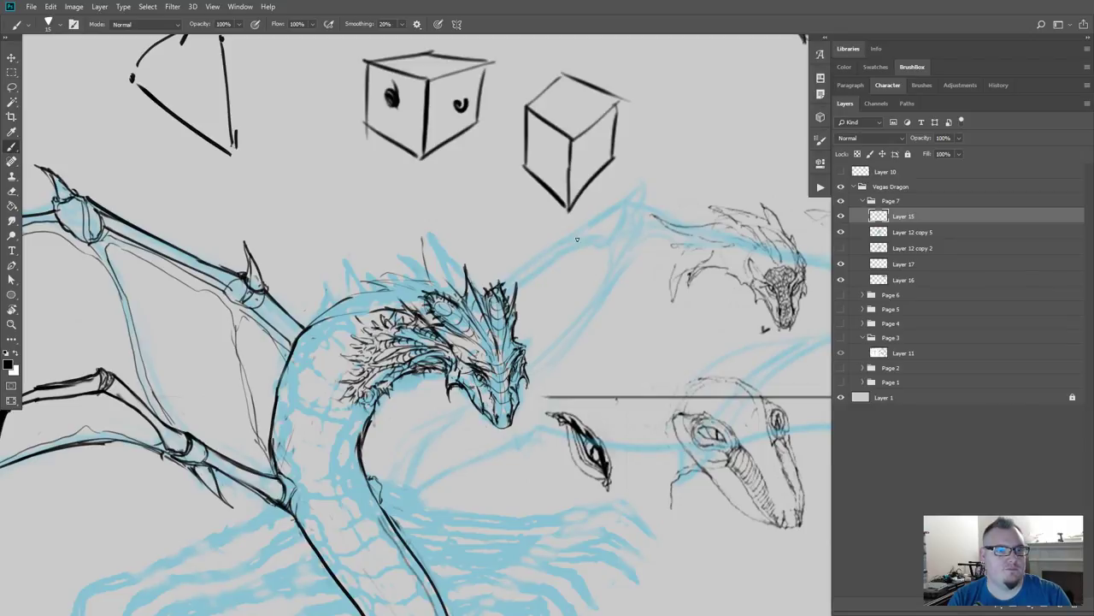
mouse_move(642, 180)
mouse_down()
mouse_move(622, 205)
mouse_move(641, 206)
mouse_move(644, 179)
mouse_move(634, 210)
mouse_move(617, 205)
mouse_up()
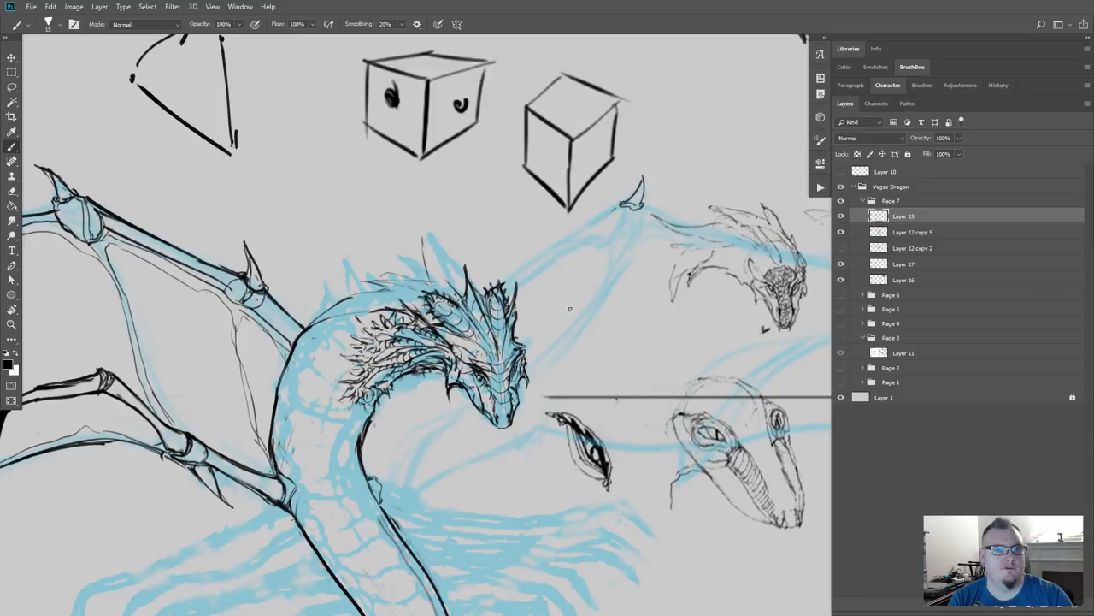
scroll(548, 224, down, 5)
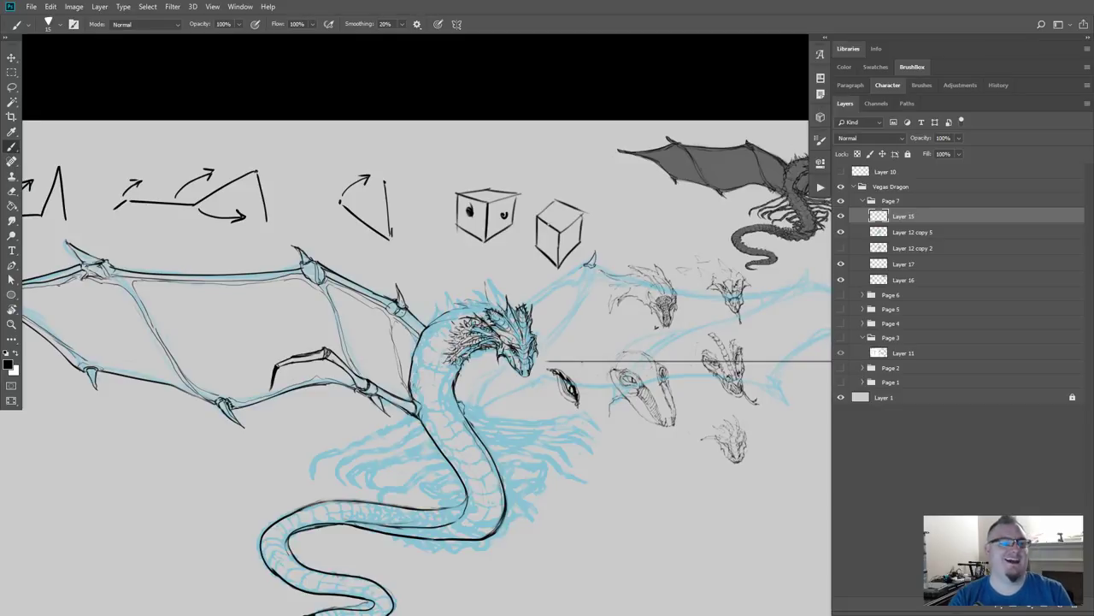
drag(484, 351, 466, 331)
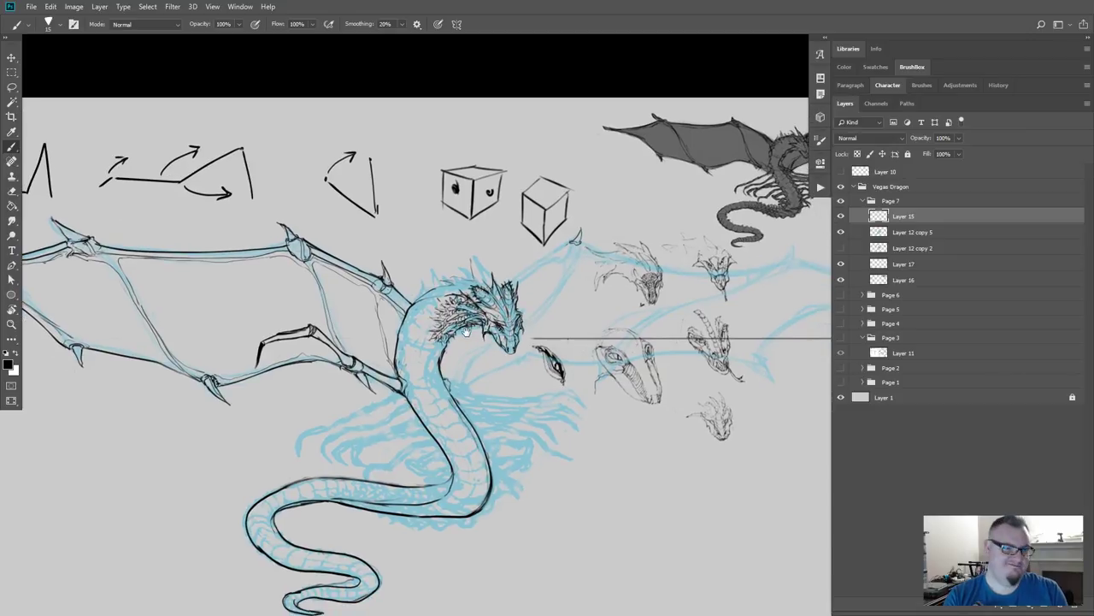
drag(480, 372, 440, 321)
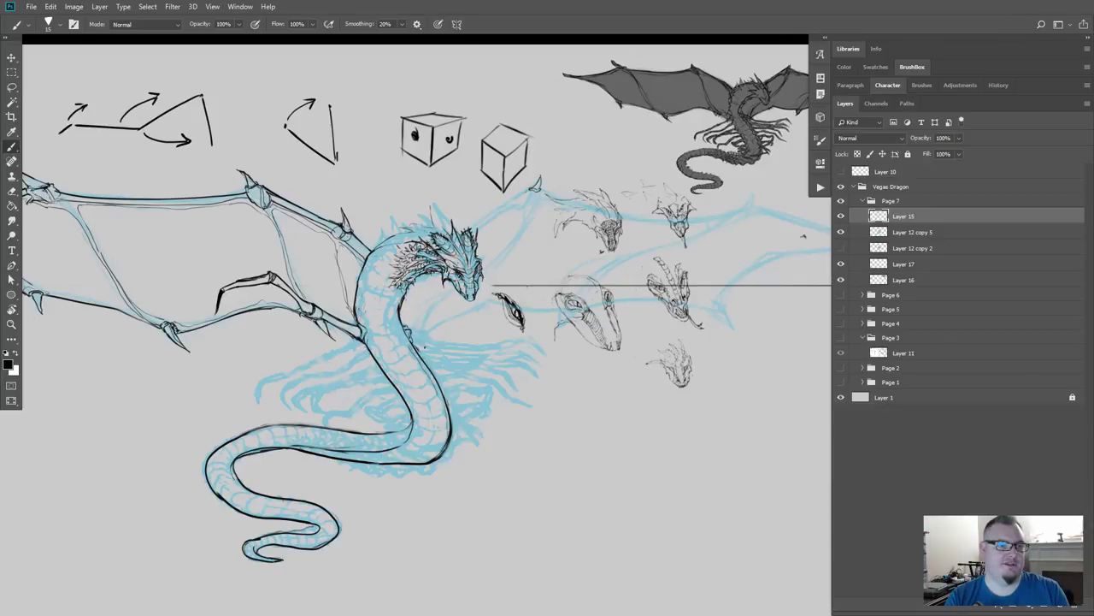
drag(523, 379, 458, 351)
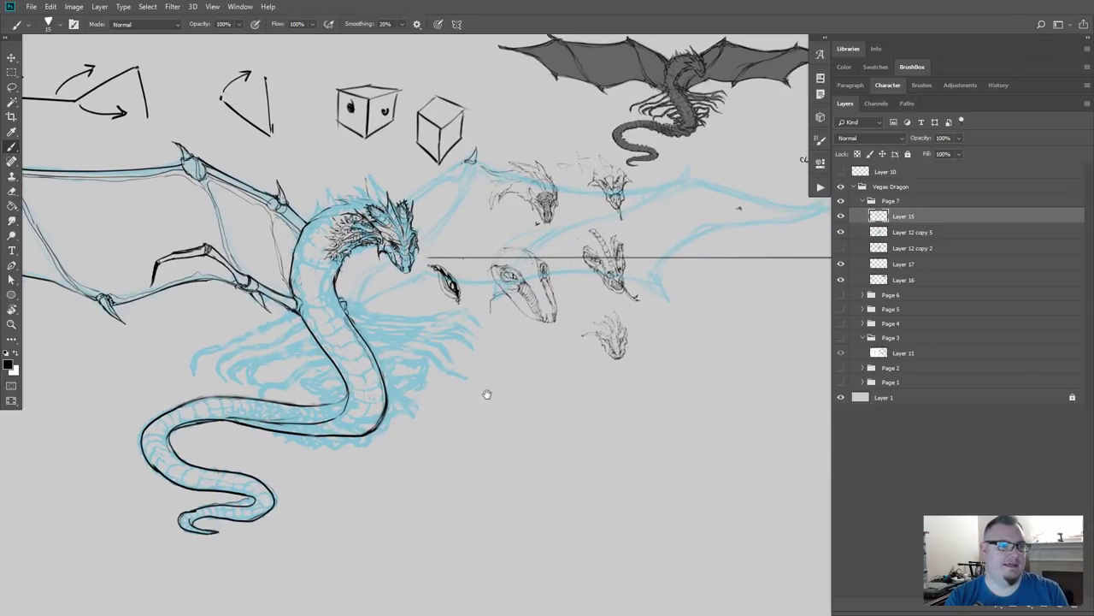
drag(285, 369, 431, 406)
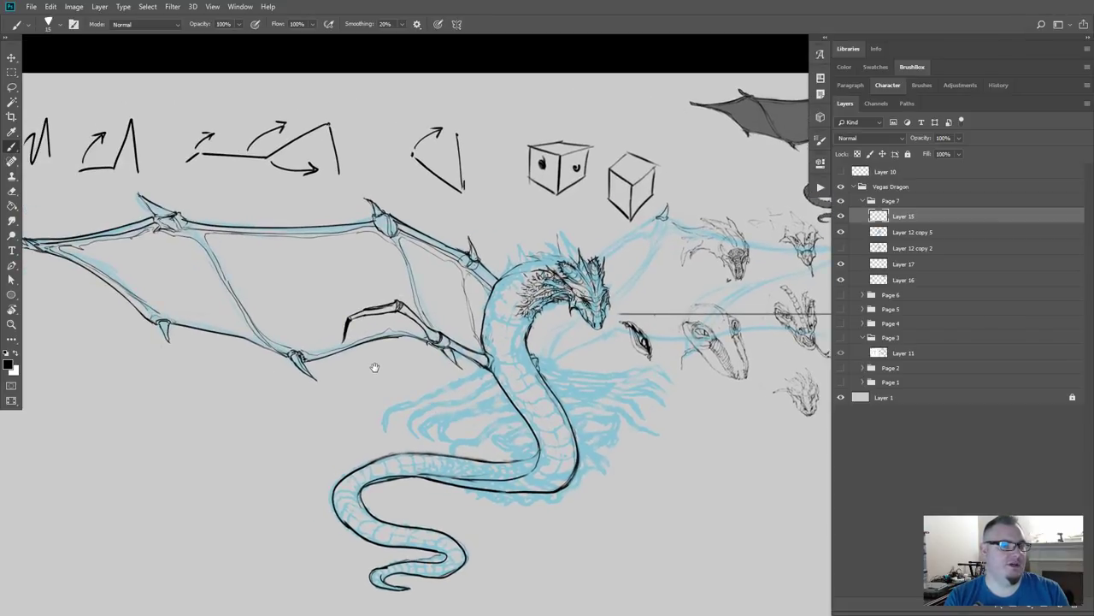
drag(374, 371, 395, 389)
drag(490, 392, 299, 364)
drag(460, 349, 406, 394)
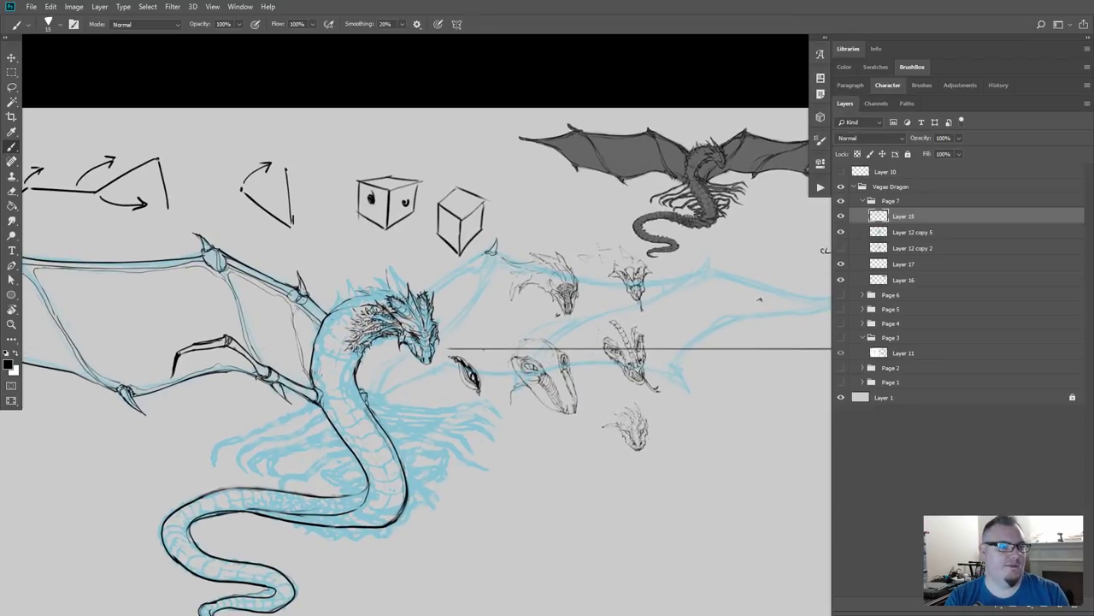
drag(427, 291, 489, 248)
key(ctrl+z)
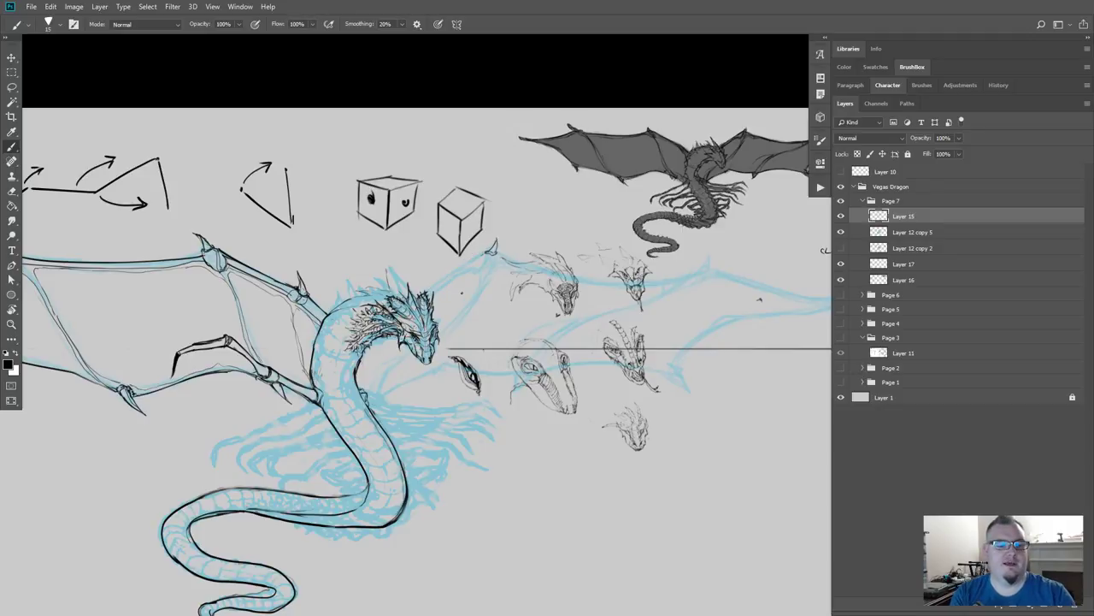
Step: Rotate the canvas to 48° around the second wing and hide Layer 17, which holds the practice head sketches
key(r)
drag(461, 293, 513, 239)
key(ctrl+plus)
key(ctrl+plus)
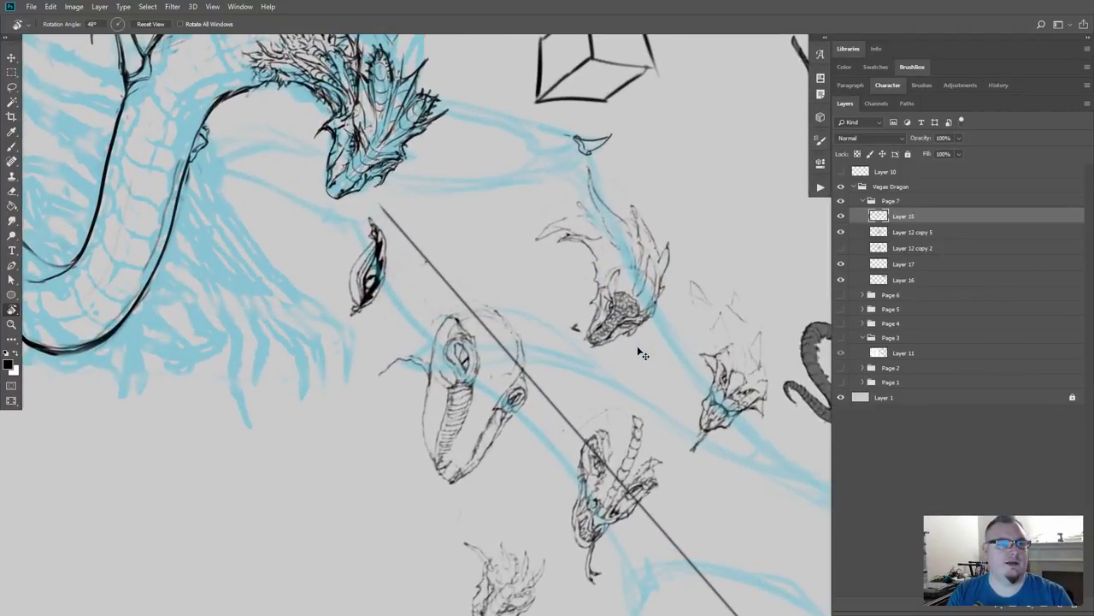
click(841, 264)
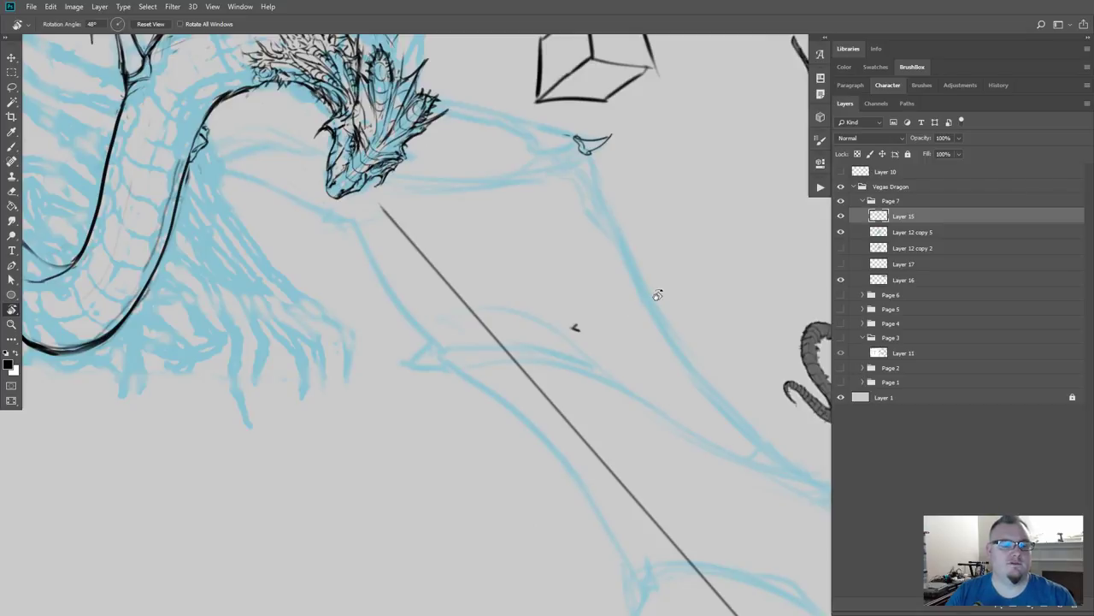
key(b)
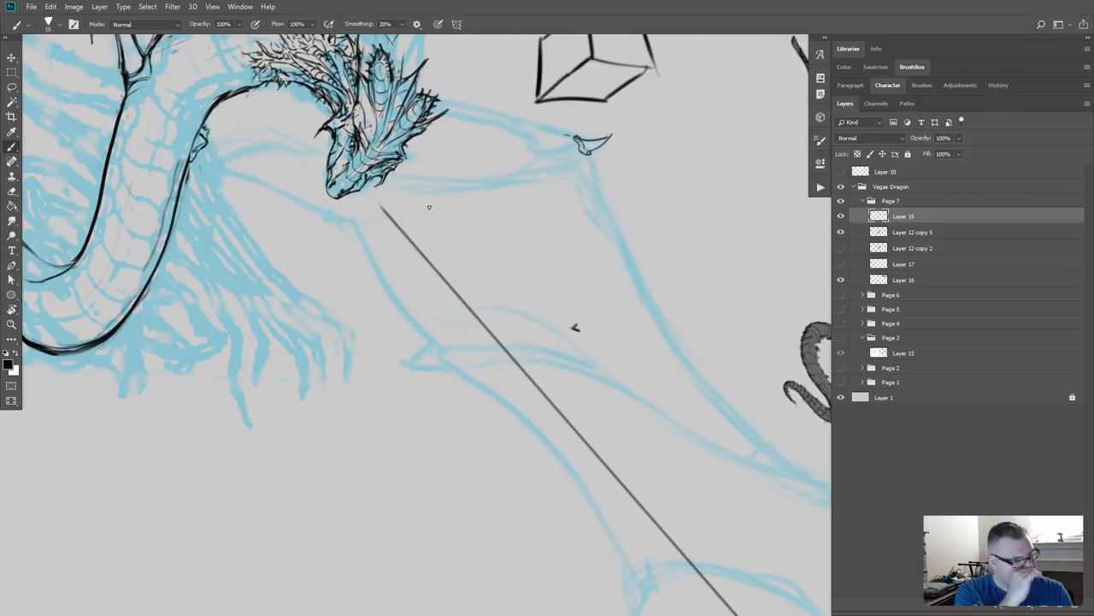
Step: Ink the second wing's leading edge from the back of the head to the first clawed joint and detail that joint's knuckle
mouse_move(439, 100)
mouse_down()
mouse_move(549, 118)
mouse_move(573, 135)
mouse_move(511, 113)
mouse_up()
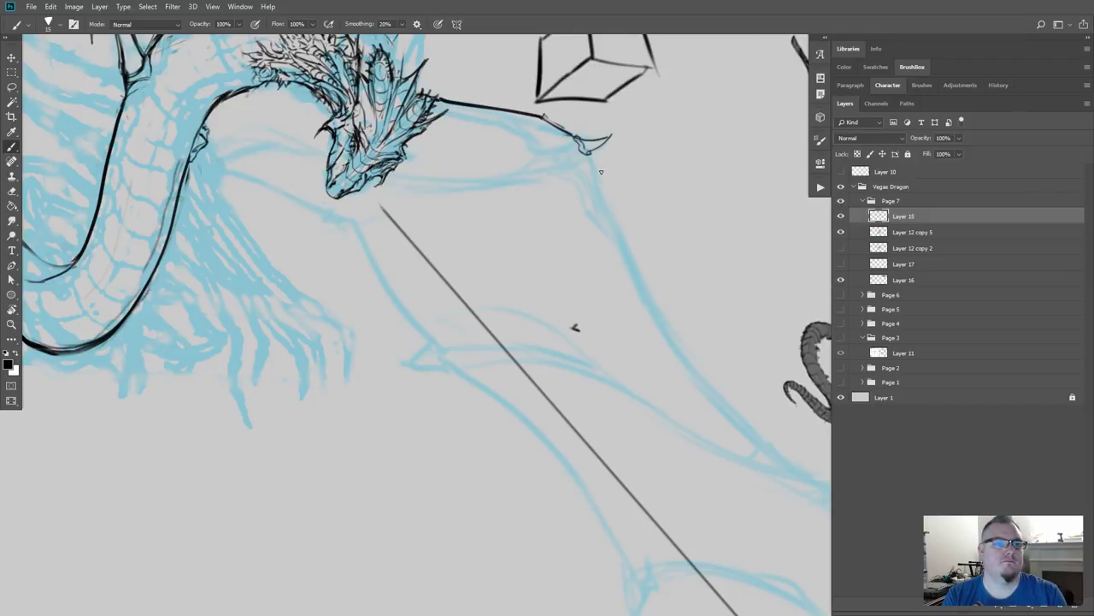
drag(588, 152, 597, 178)
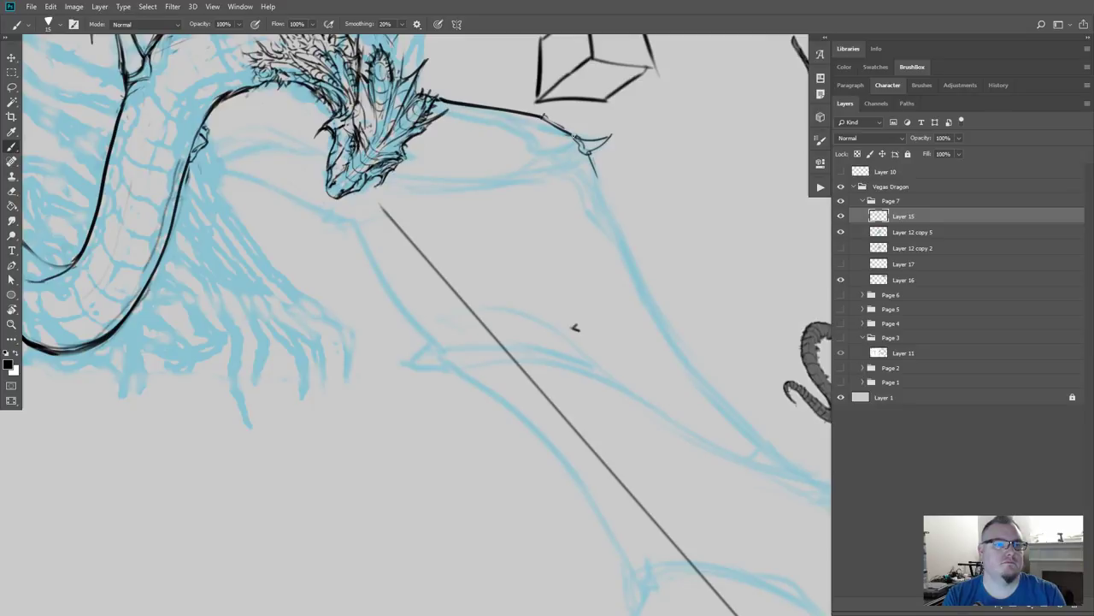
mouse_move(576, 136)
mouse_down()
mouse_move(588, 154)
mouse_move(578, 152)
mouse_up()
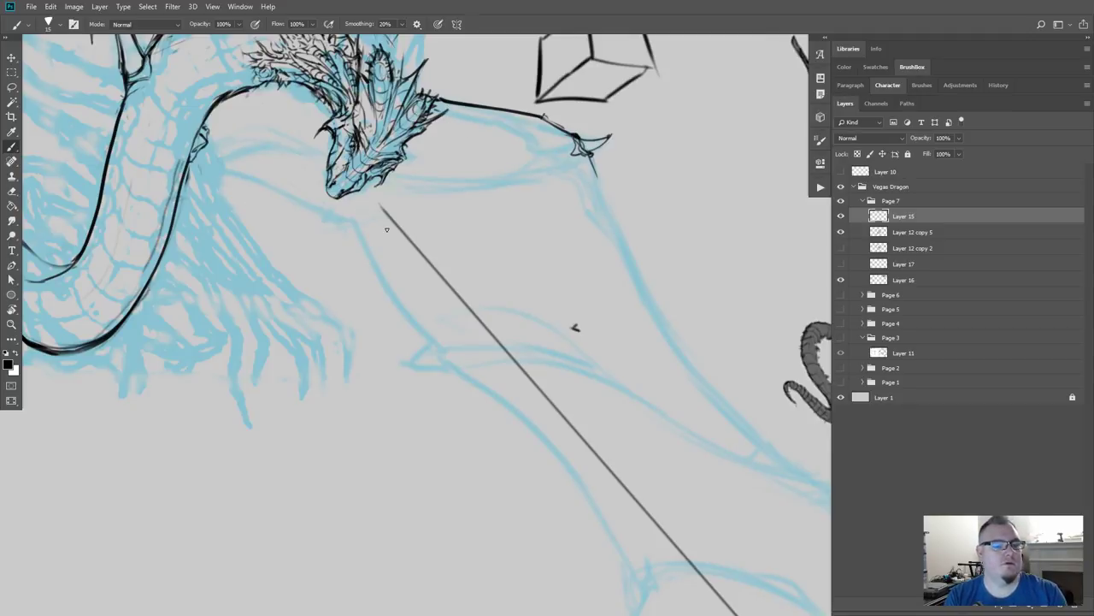
Step: Ink the second wing's leading edge from the first clawed joint to the outer joint and add a claw with its knuckle there
key(ctrl+minus)
mouse_move(527, 327)
mouse_down()
mouse_move(408, 176)
mouse_move(402, 205)
mouse_up()
key(l)
mouse_move(419, 109)
mouse_down()
mouse_move(458, 124)
mouse_move(571, 297)
mouse_move(652, 348)
mouse_move(753, 450)
mouse_move(792, 539)
mouse_move(419, 437)
mouse_move(290, 262)
mouse_move(269, 155)
mouse_move(338, 109)
mouse_move(429, 118)
mouse_up()
key(ctrl+d)
key(b)
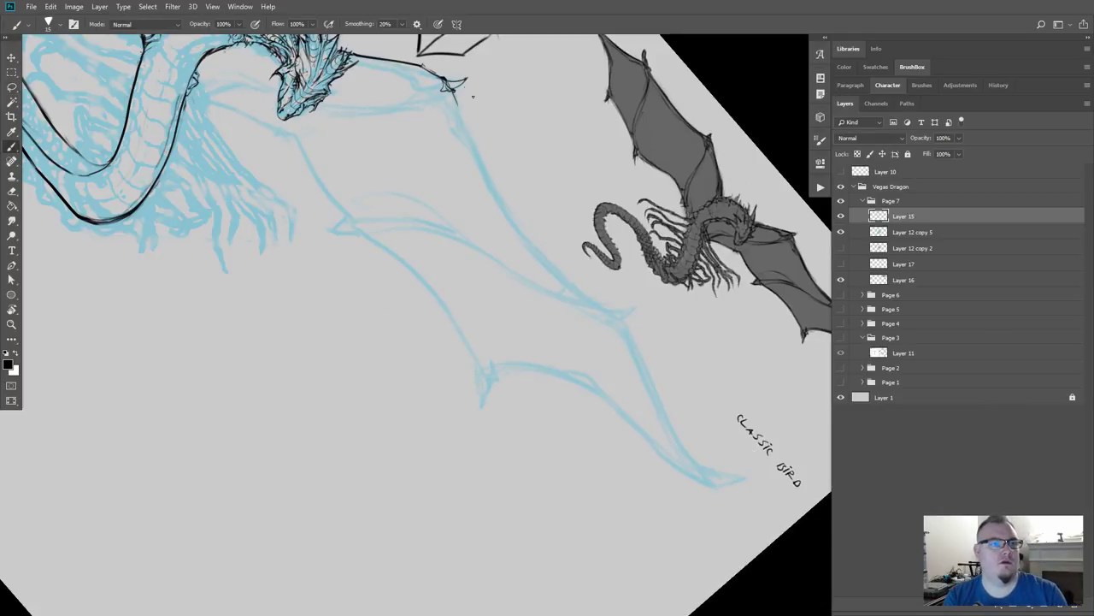
mouse_move(454, 92)
mouse_down()
mouse_move(510, 217)
mouse_move(608, 306)
mouse_up()
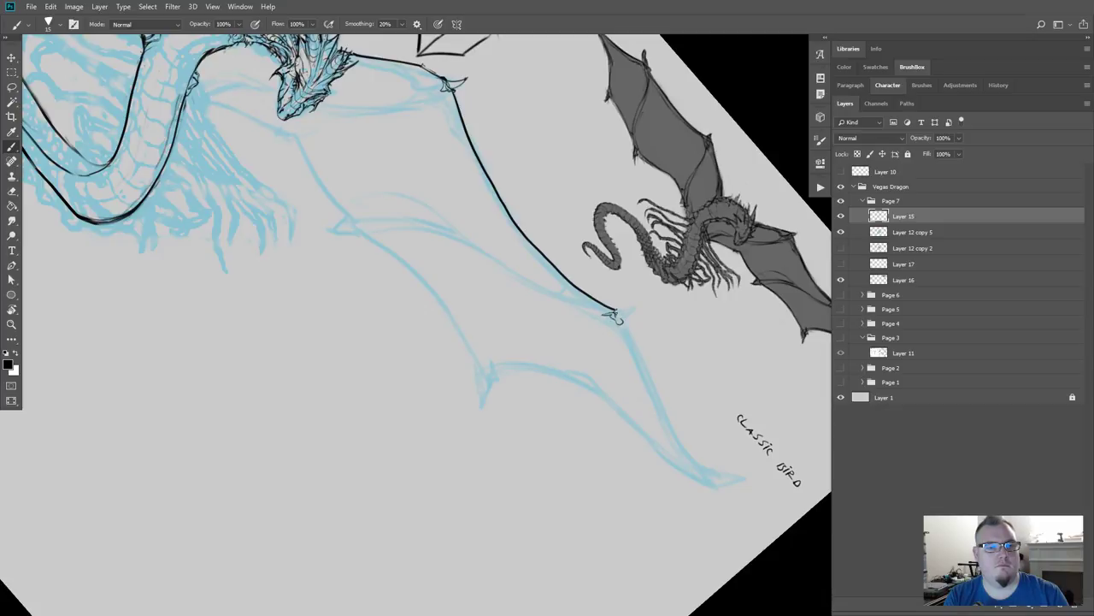
mouse_move(616, 313)
mouse_down()
mouse_move(628, 309)
mouse_move(625, 320)
mouse_move(641, 306)
mouse_move(622, 320)
mouse_up()
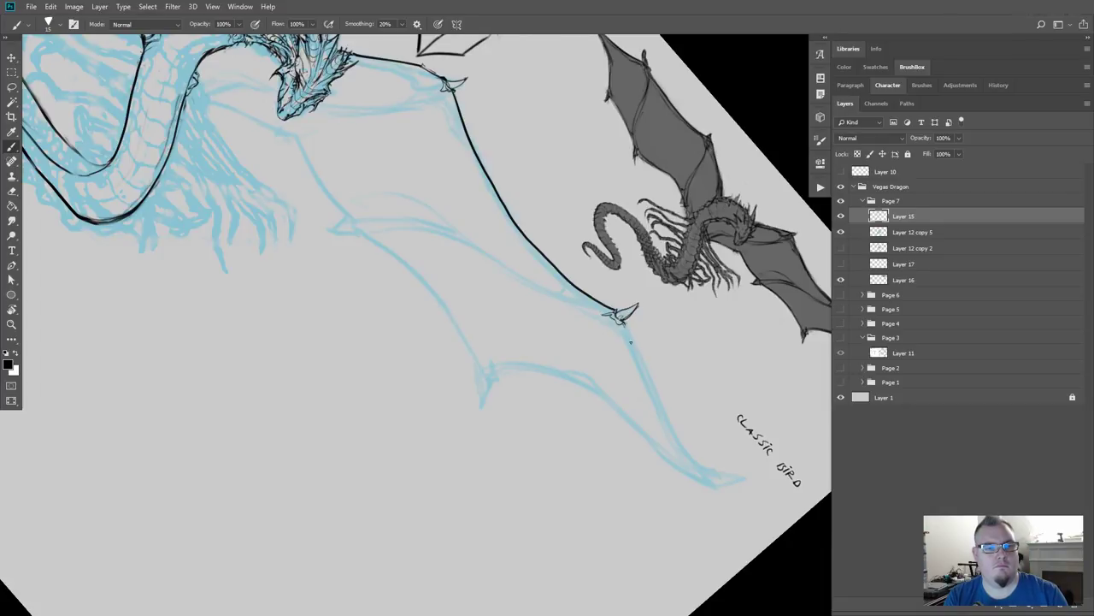
Step: Ink the second wing's outer bone to a clawed wingtip and the membrane edge between the wingtip and the outermost trailing claw
mouse_move(627, 325)
mouse_down()
mouse_move(709, 483)
mouse_move(744, 485)
mouse_move(716, 480)
mouse_up()
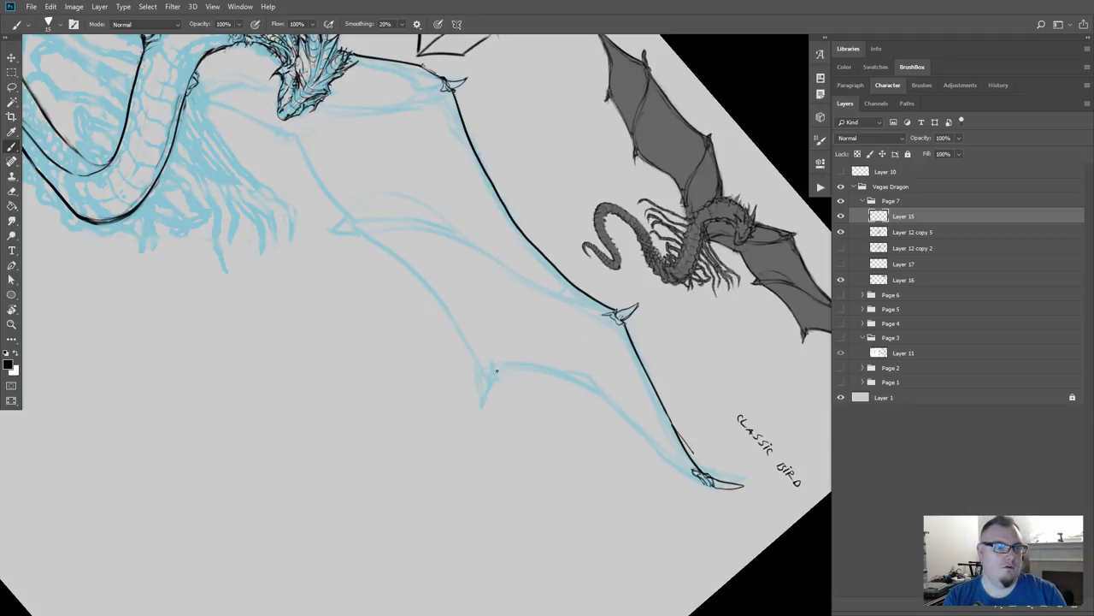
mouse_move(497, 373)
mouse_down()
mouse_move(562, 372)
mouse_move(617, 403)
mouse_move(694, 475)
mouse_up()
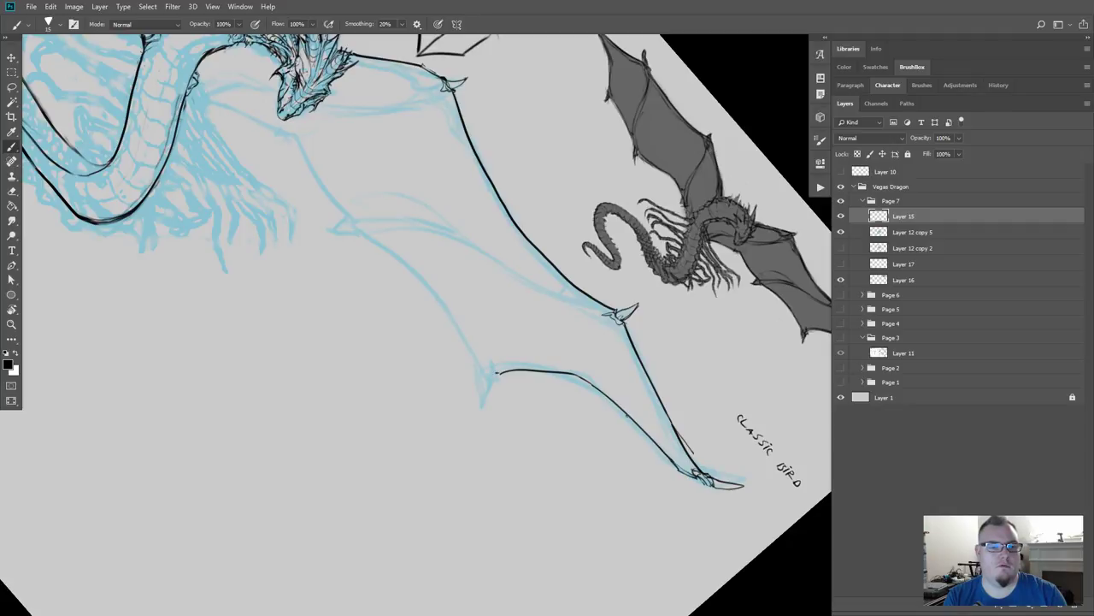
Step: Return the canvas rotation to 0° and ink the second wing's outermost trailing claw with its knuckle
key(r)
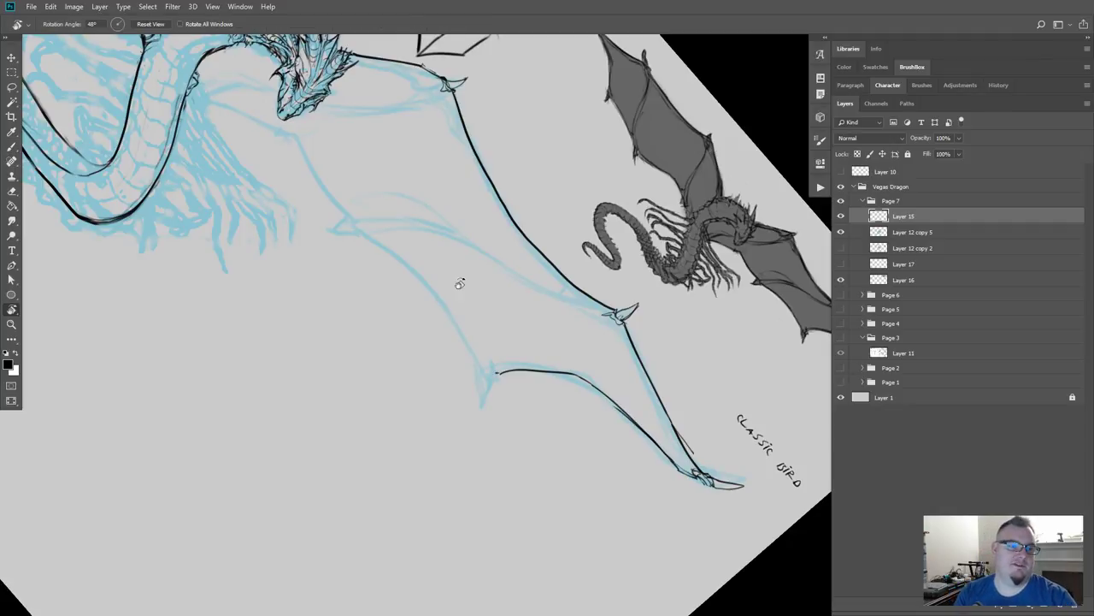
drag(587, 390, 643, 341)
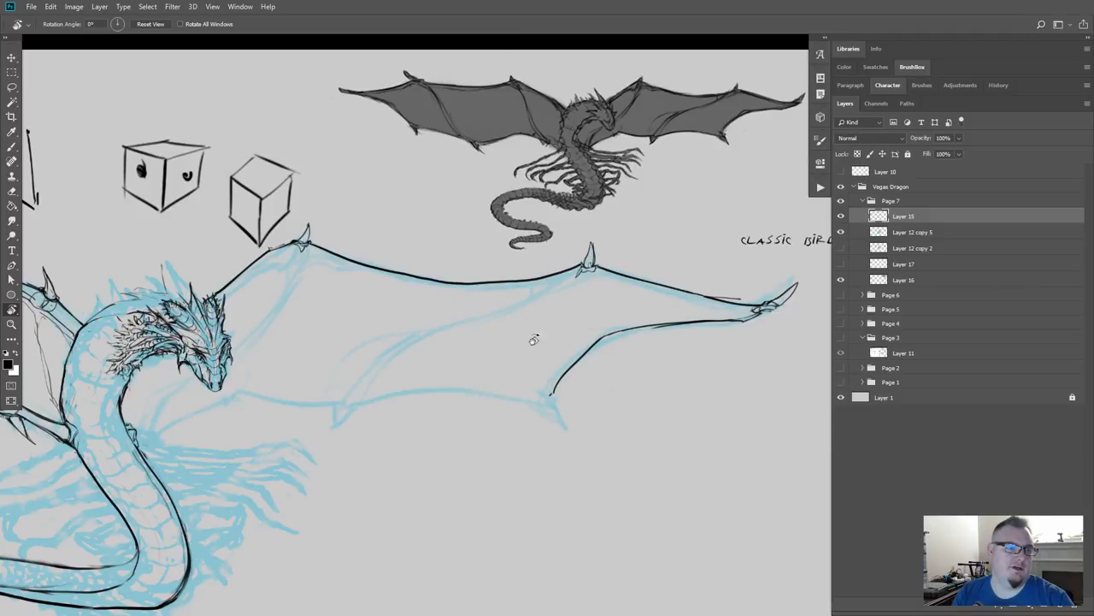
drag(361, 337, 493, 261)
key(ctrl+minus)
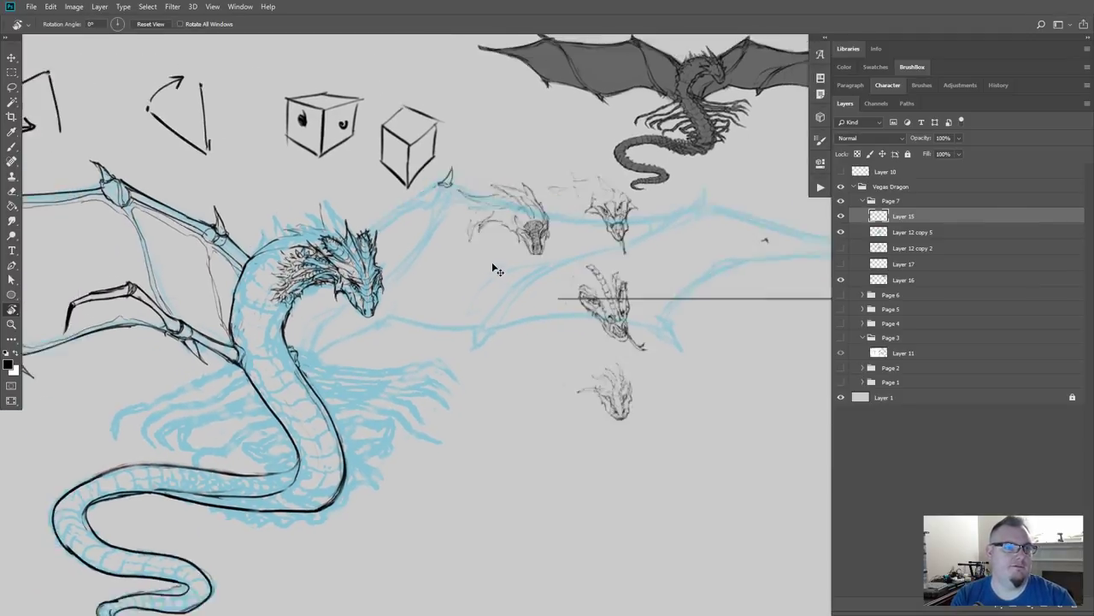
scroll(492, 270, down, 1)
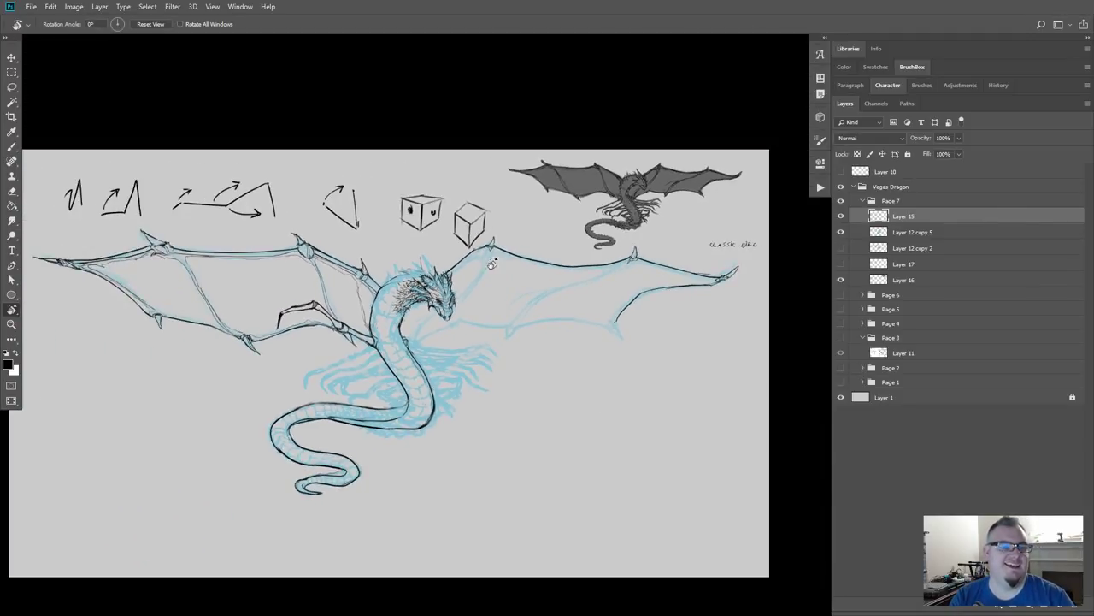
key(b)
scroll(492, 265, up, 1)
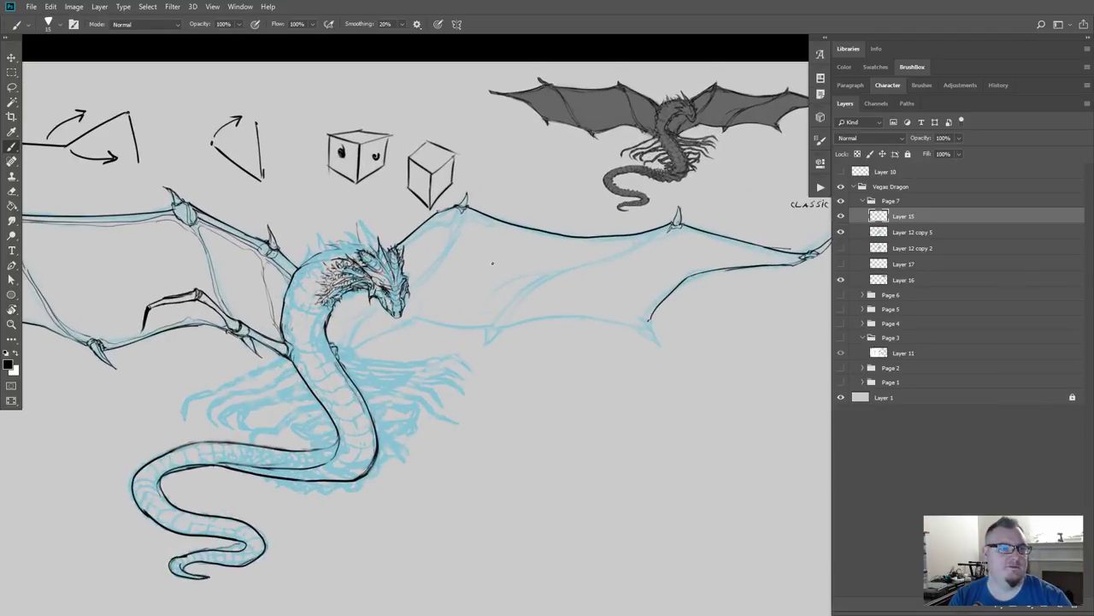
drag(452, 268, 497, 260)
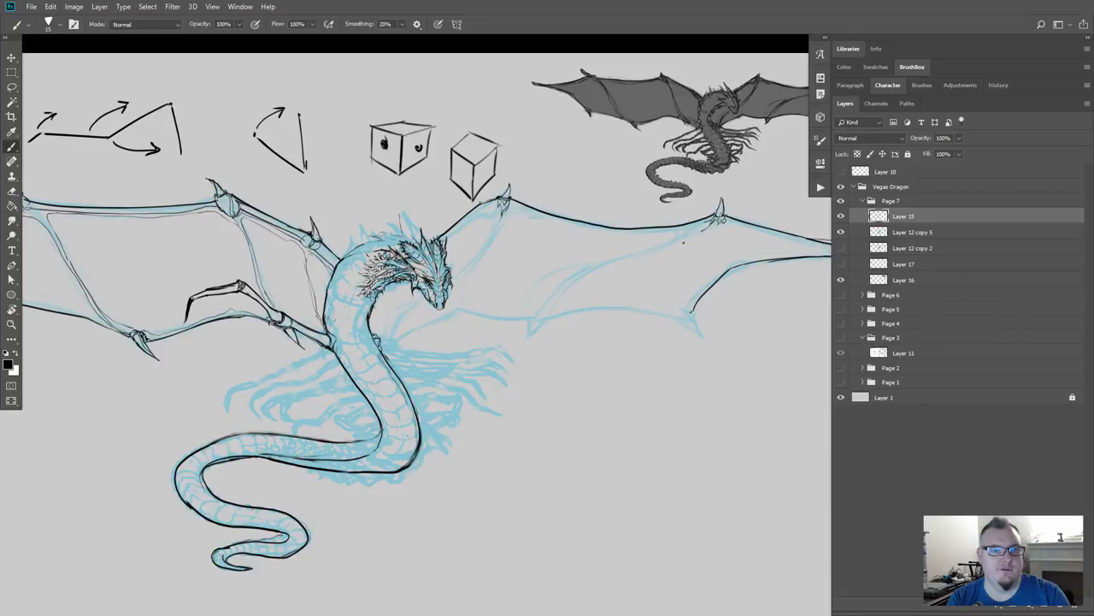
drag(740, 319, 542, 323)
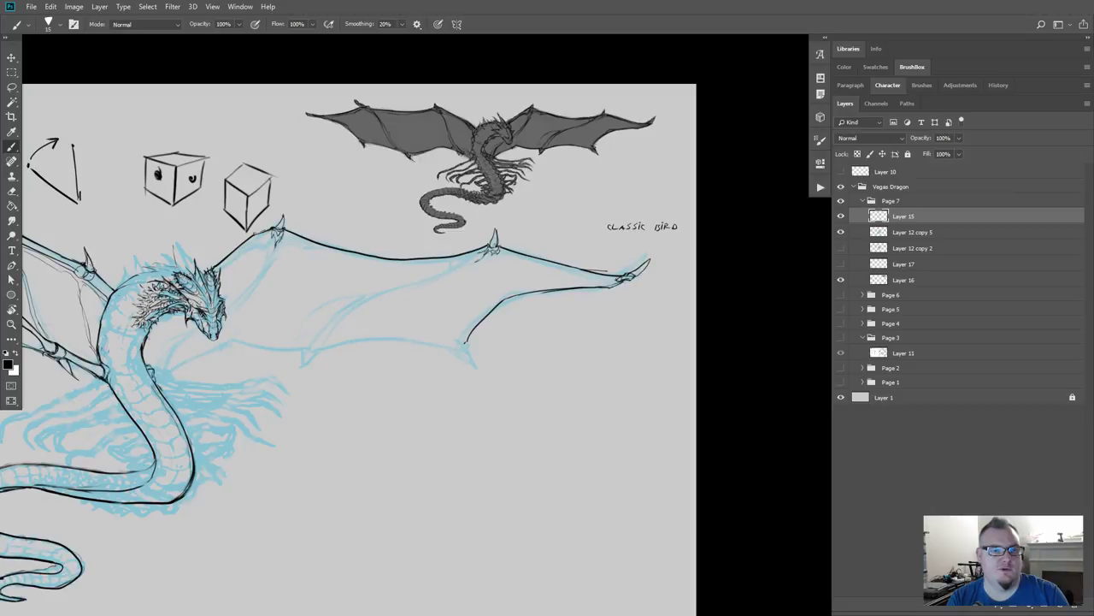
drag(408, 371, 472, 376)
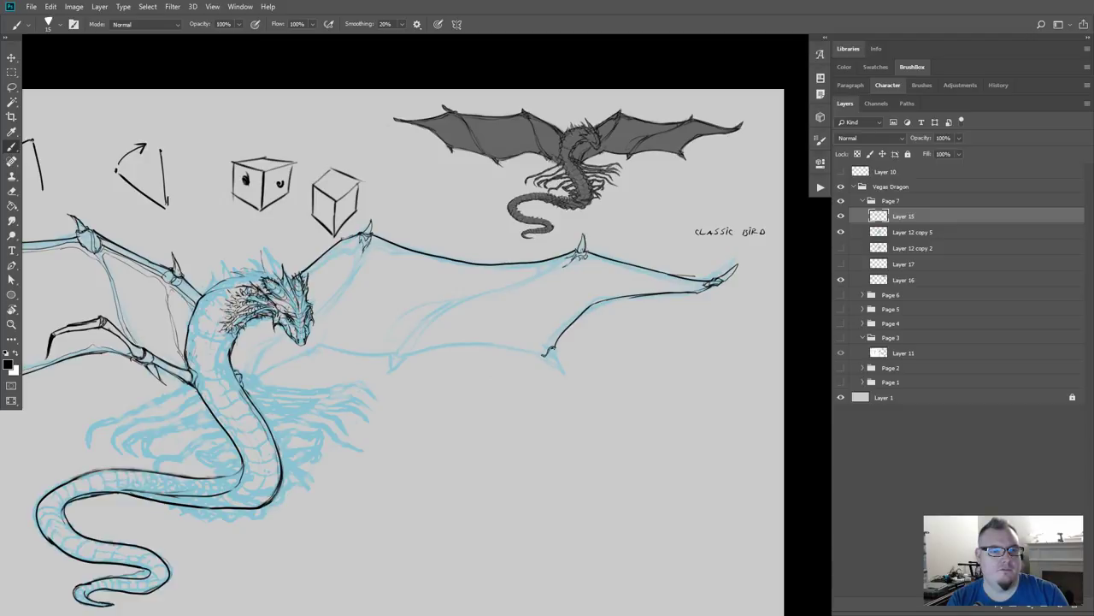
drag(541, 343, 563, 372)
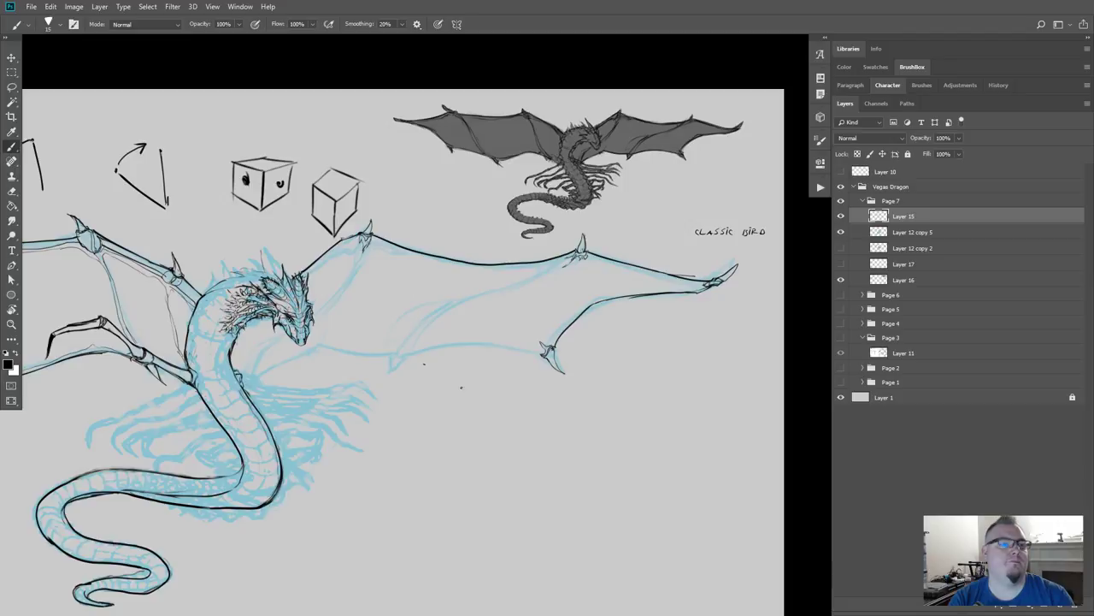
Step: Rework the claw at the lower joint of the first wing's lower arm and thicken that arm's bone outlines
drag(416, 401, 542, 402)
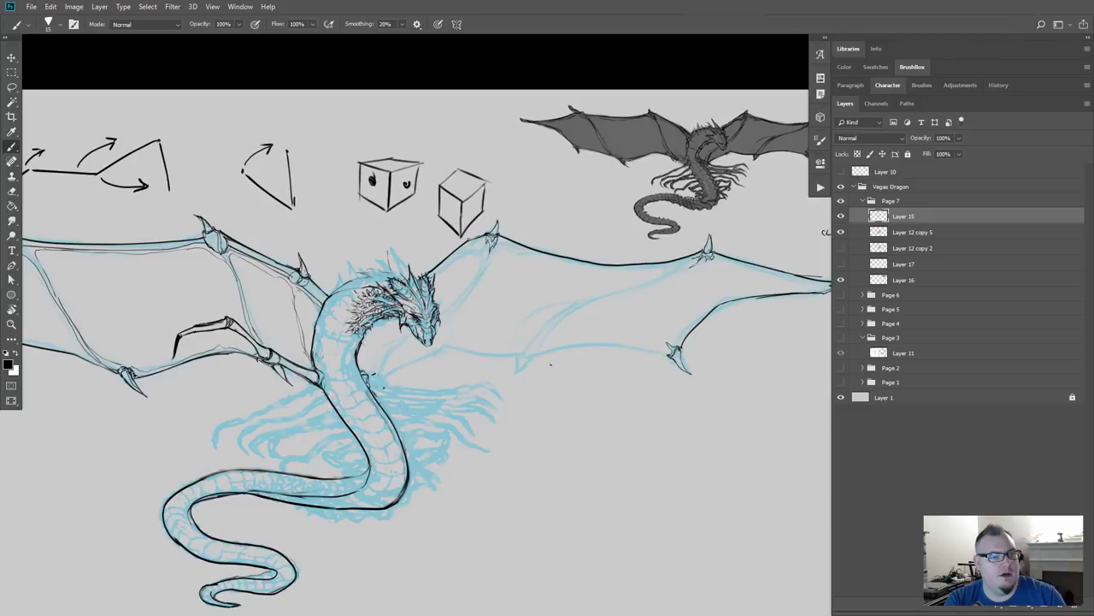
drag(405, 397, 487, 368)
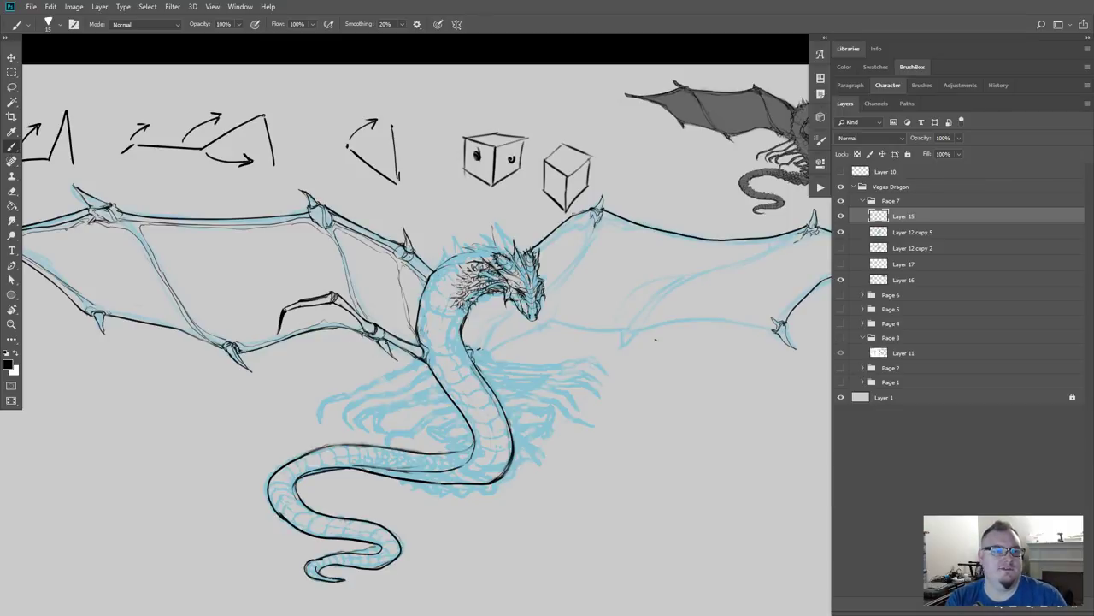
key(e)
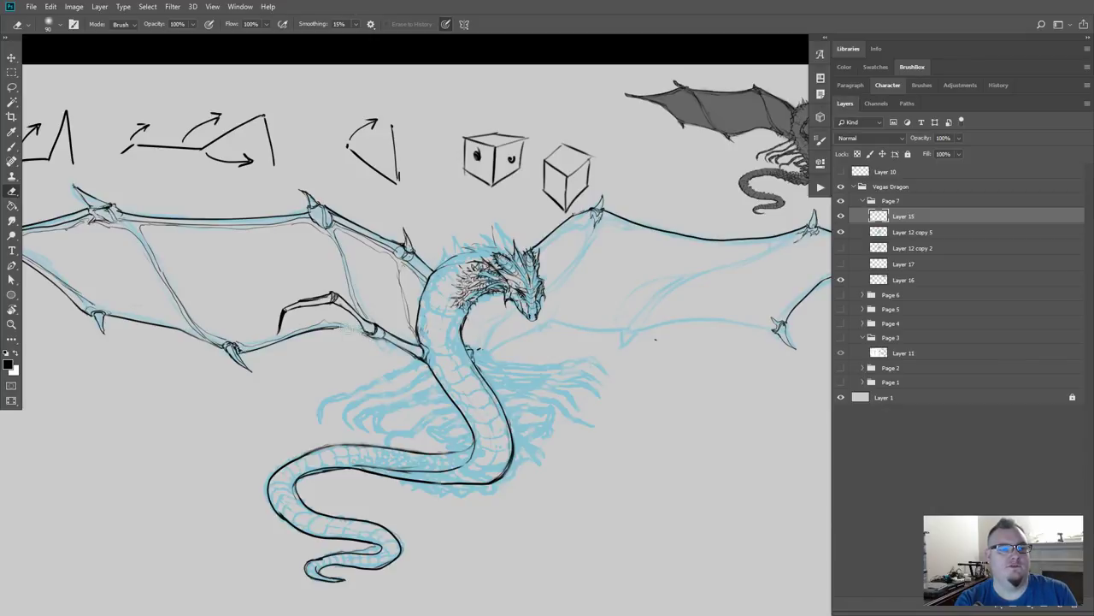
key(b)
drag(338, 327, 357, 326)
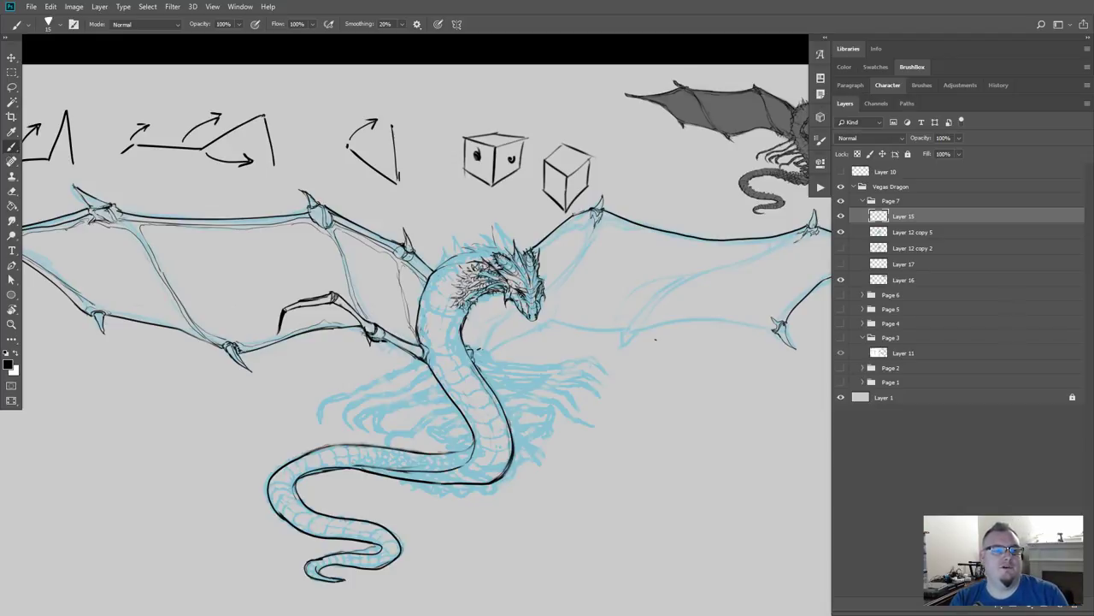
drag(382, 340, 407, 353)
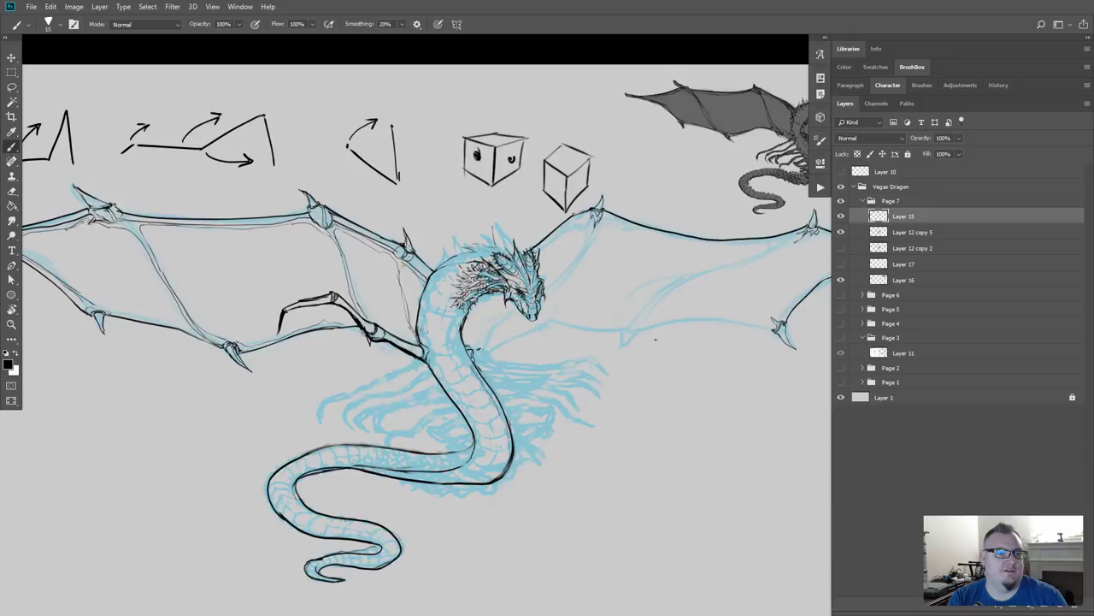
drag(298, 309, 348, 304)
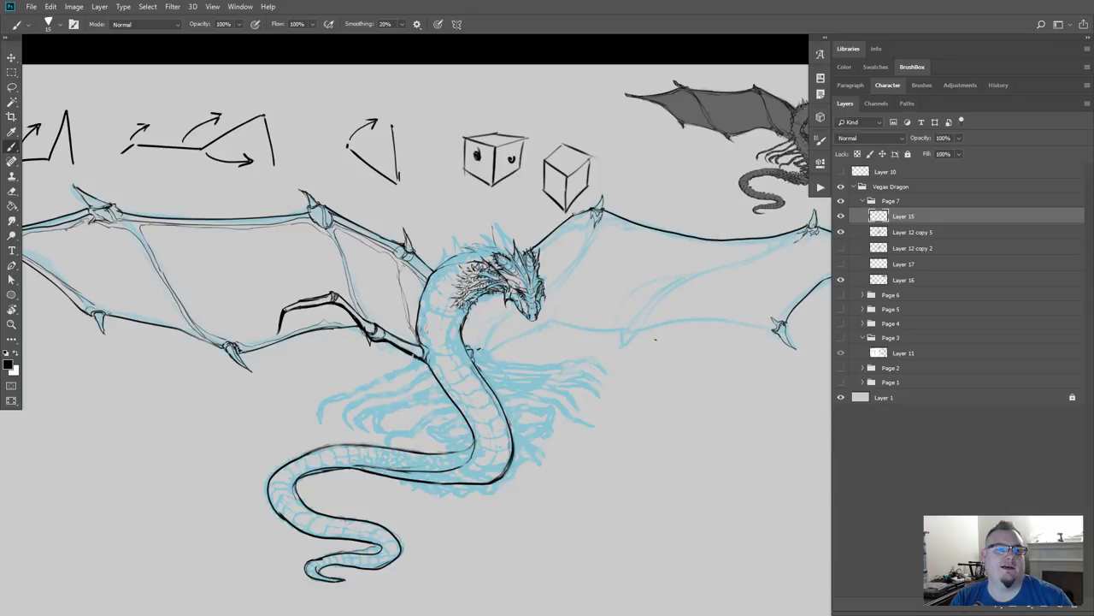
Step: Rotate the canvas to 44° and ink the second wing's lower arm from the body to a clawed joint below the head
drag(259, 442, 374, 443)
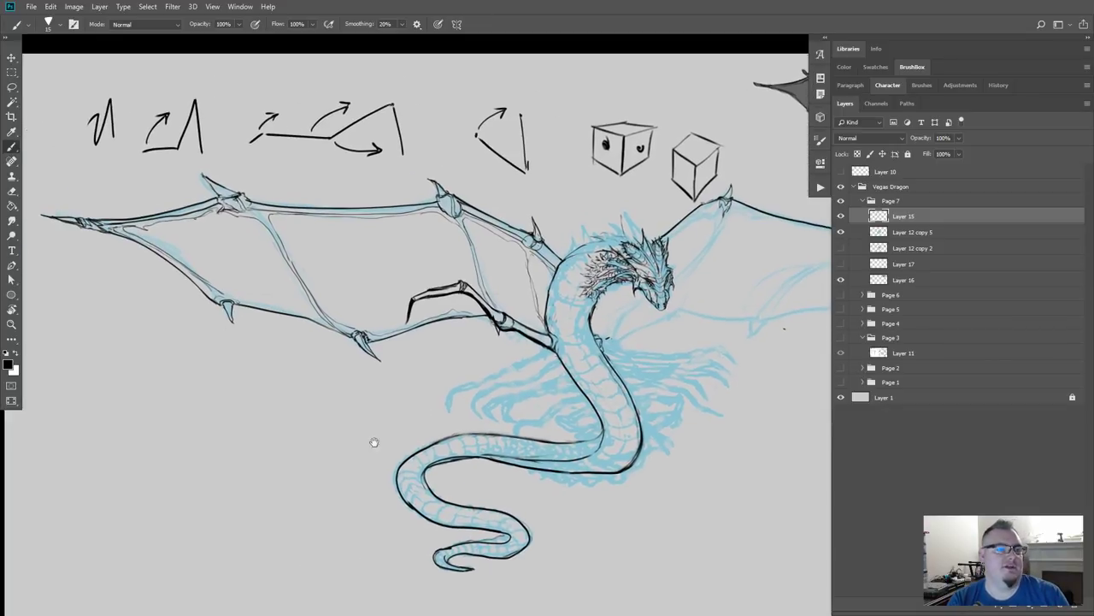
drag(490, 412, 344, 465)
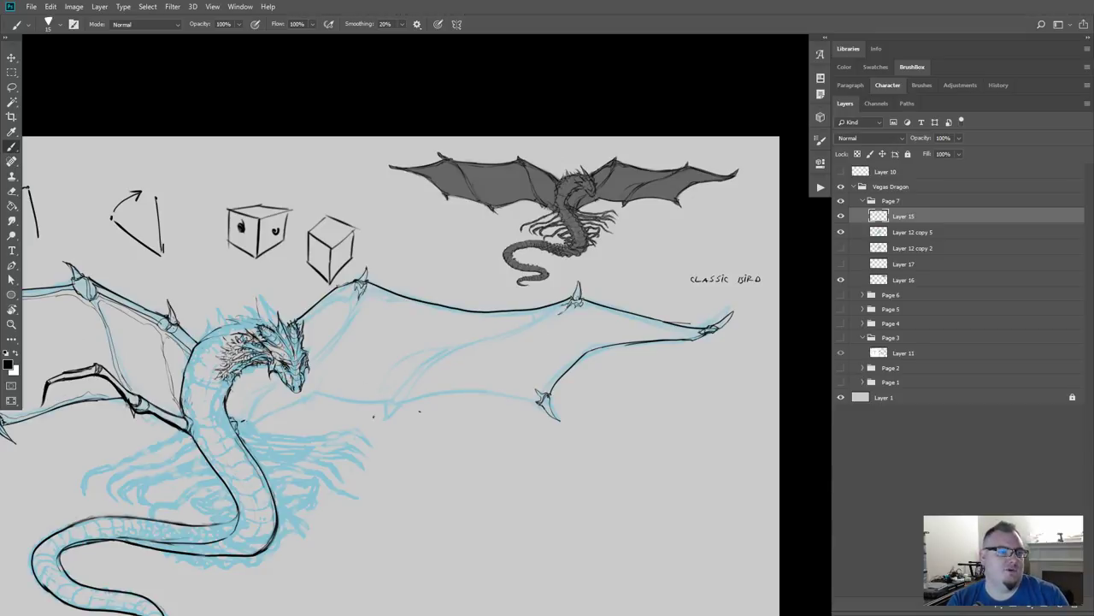
drag(363, 444, 435, 391)
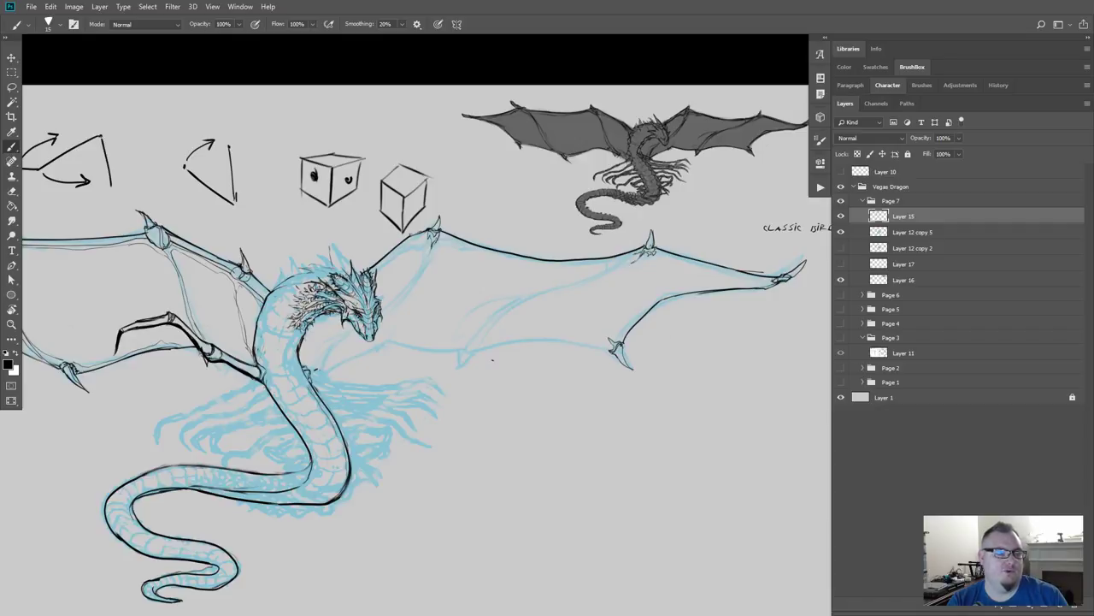
drag(354, 421, 436, 379)
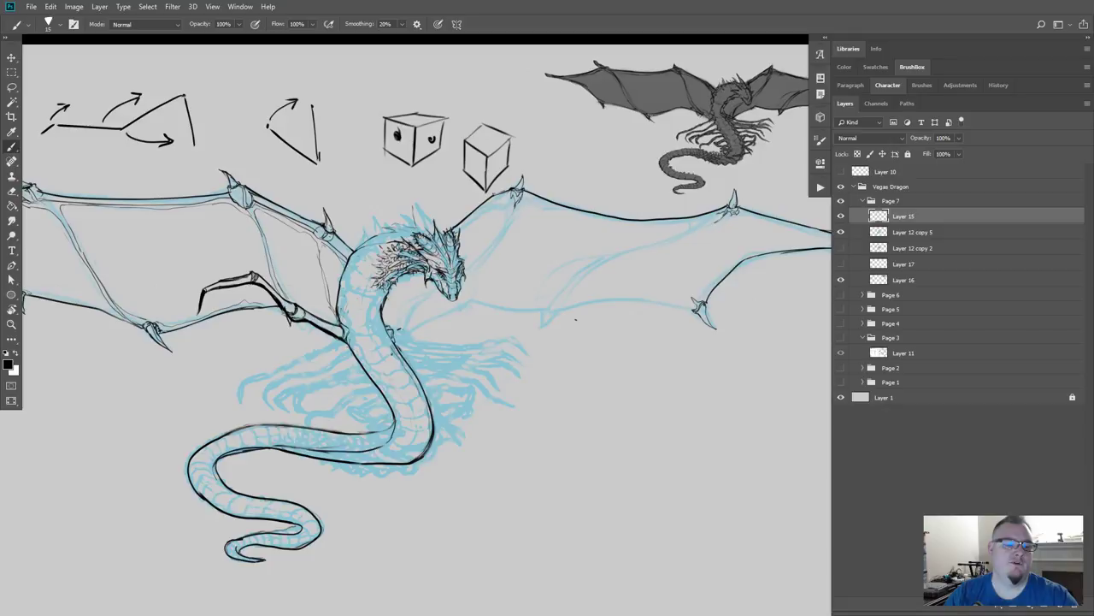
key(r)
drag(491, 339, 497, 298)
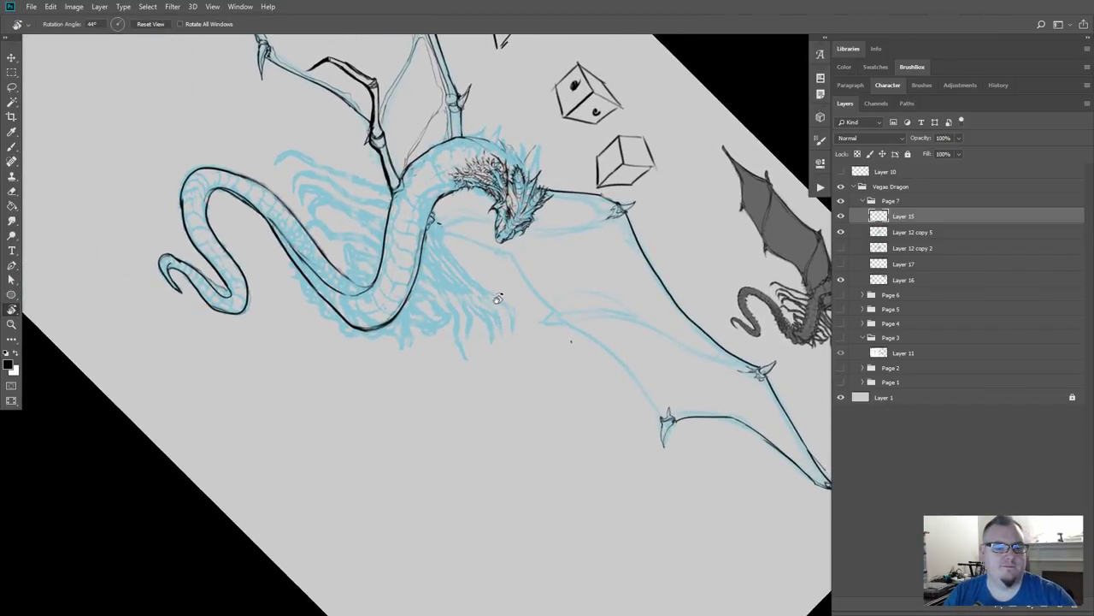
key(b)
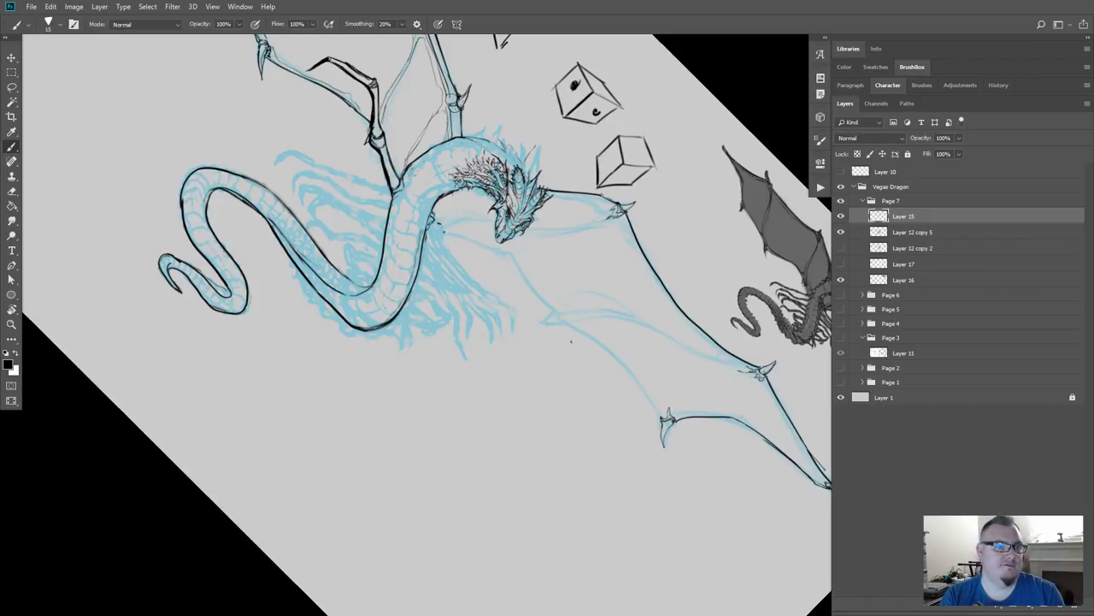
drag(432, 225, 494, 250)
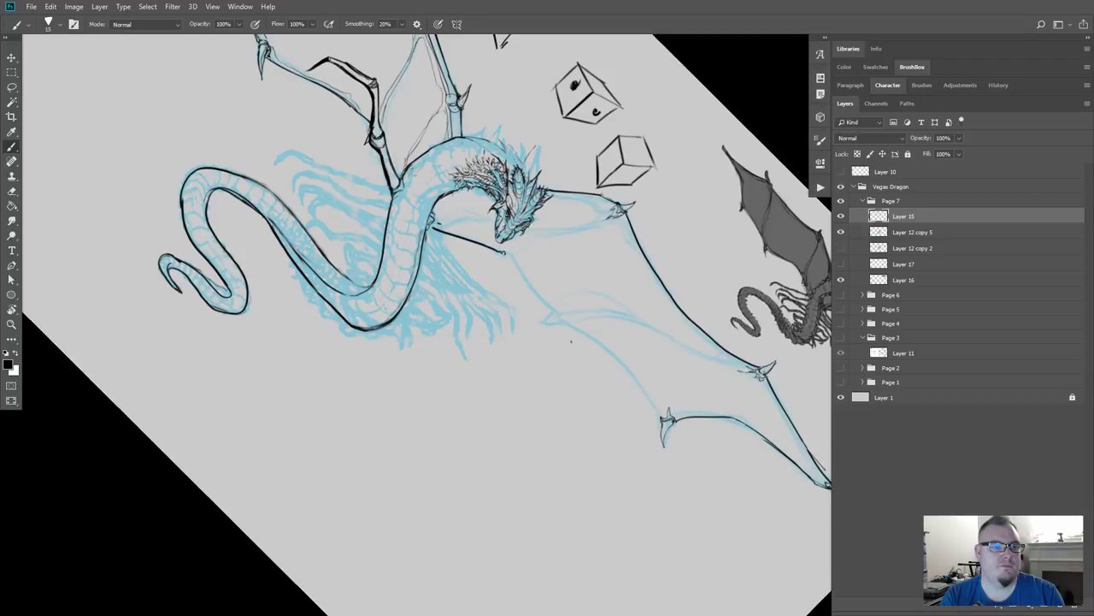
drag(504, 252, 494, 261)
drag(499, 249, 508, 249)
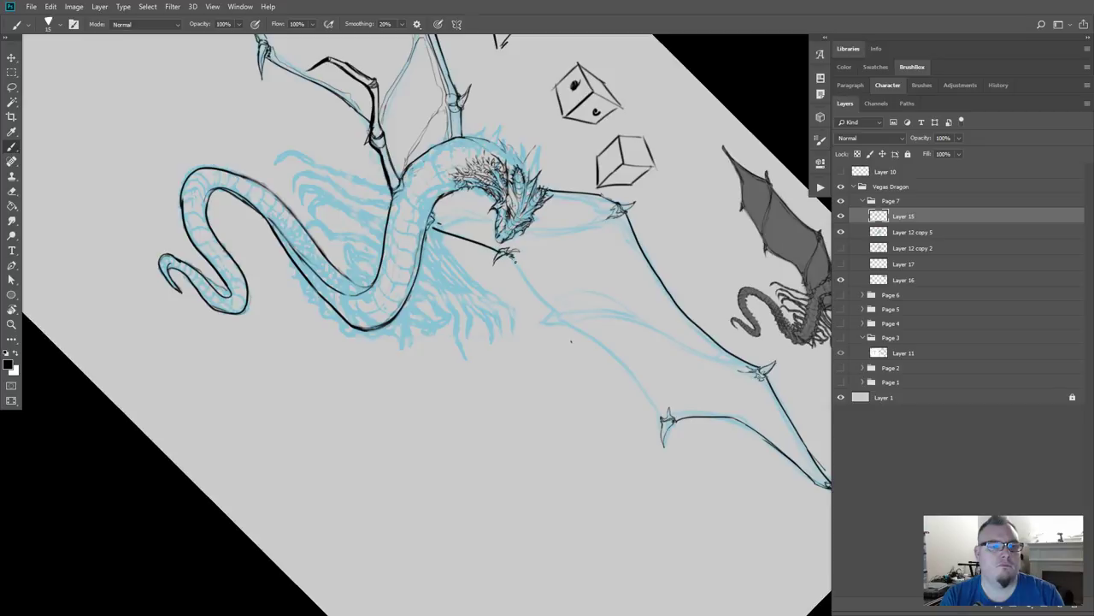
Step: Ink the second wing's trailing edge from the lower arm's joint through a middle claw to the outermost trailing claw, redoing the outer curve once
mouse_move(510, 258)
mouse_down()
mouse_move(561, 317)
mouse_move(533, 321)
mouse_up()
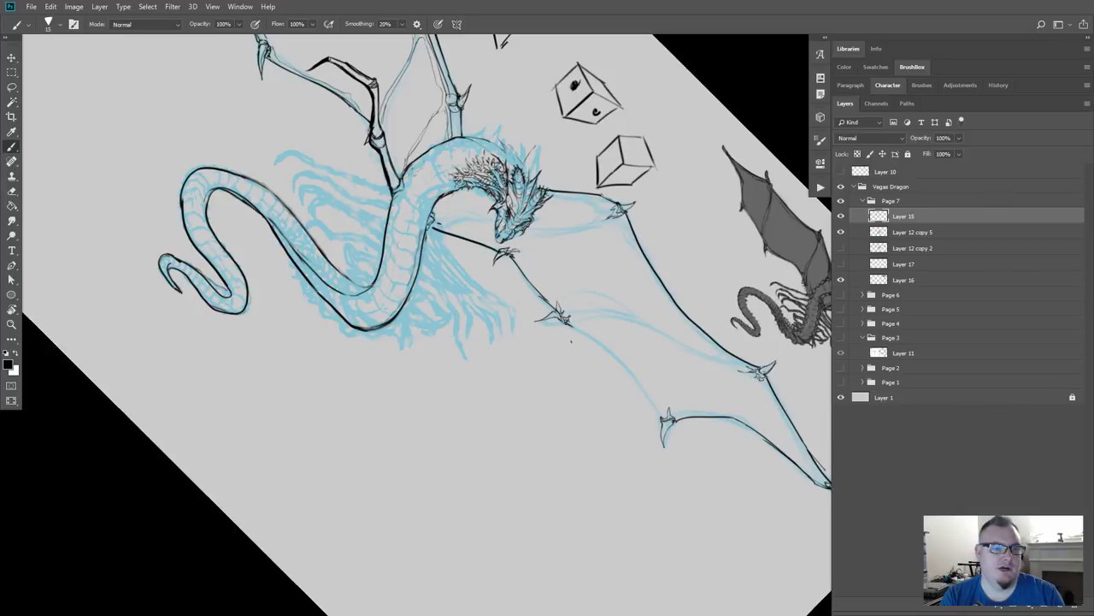
drag(566, 322, 624, 355)
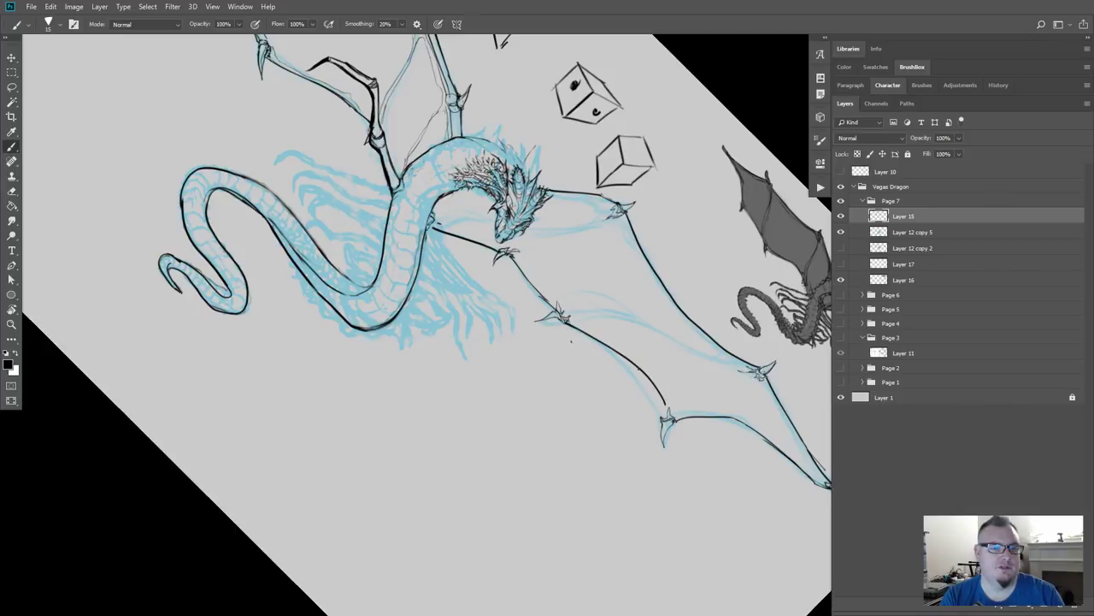
key(ctrl+z)
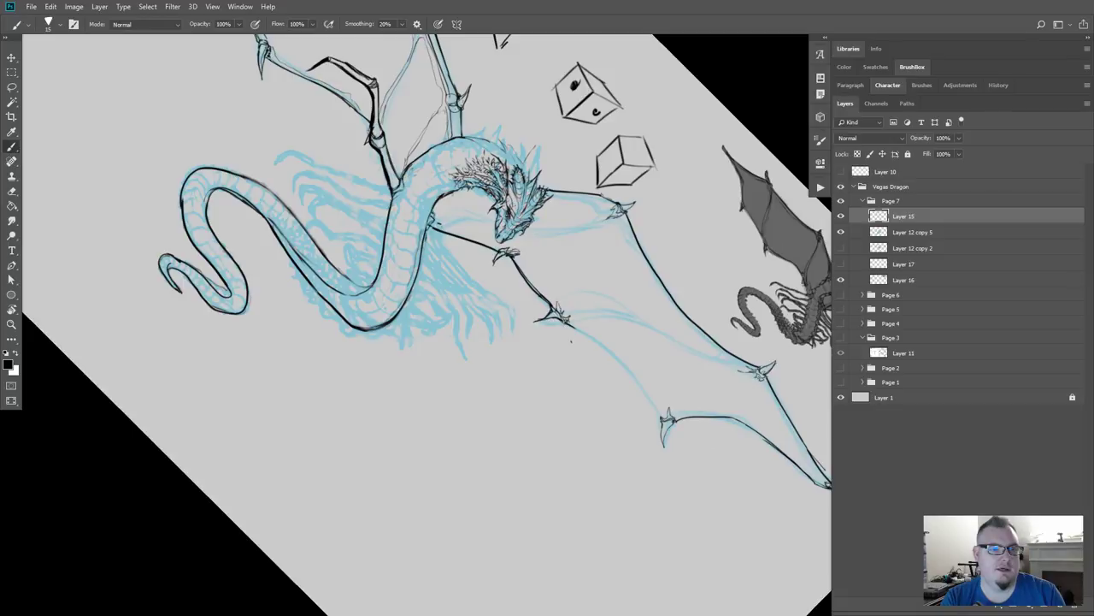
mouse_move(562, 320)
mouse_down()
mouse_move(629, 365)
mouse_move(662, 419)
mouse_move(651, 398)
mouse_up()
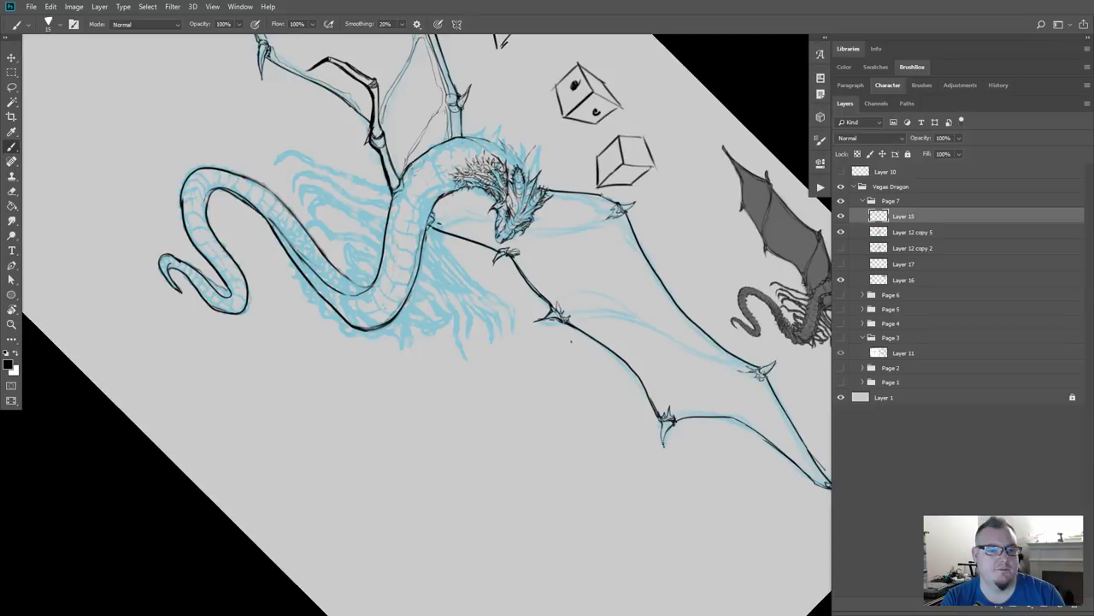
Step: Return the canvas to 0° and hide the blue sketch on Layer 12 copy 5 to review the whole dragon's line art
key(r)
drag(676, 389, 741, 359)
key(ctrl+0)
key(ctrl+plus)
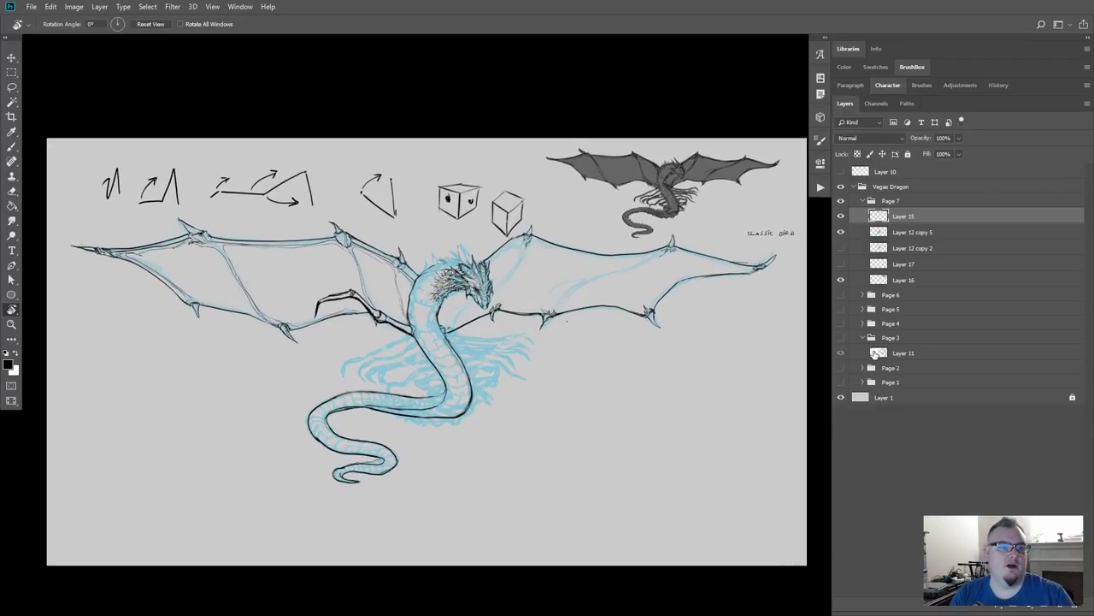
click(841, 231)
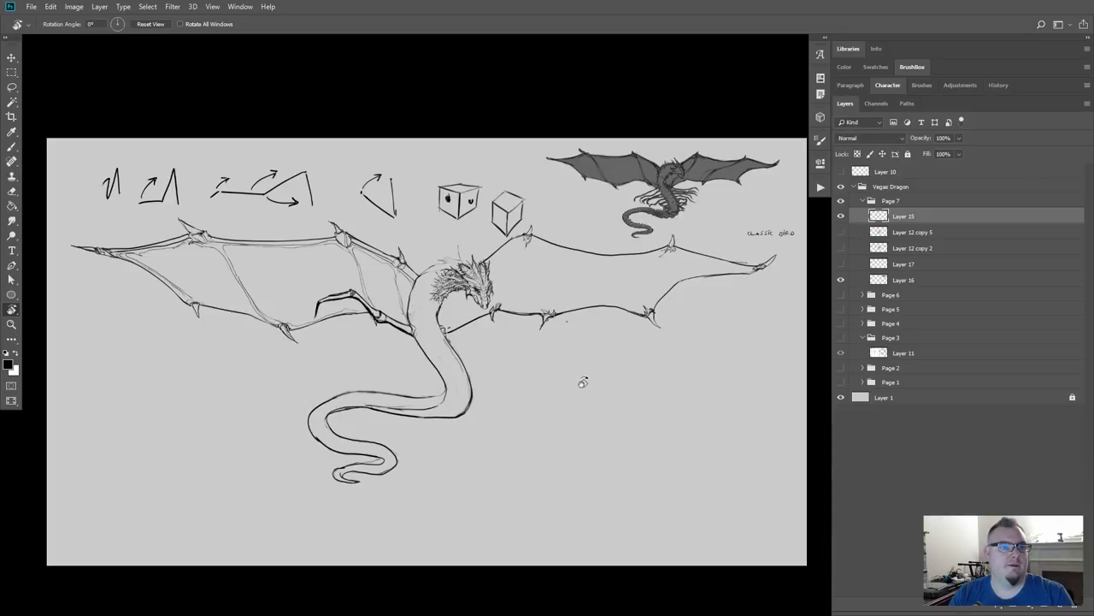
Step: Lasso the practice arrows and cubes above the dragon on Layer 15, delete them, and clear the selection
key(l)
mouse_move(79, 169)
mouse_down()
mouse_move(102, 222)
mouse_move(258, 212)
mouse_move(313, 228)
mouse_move(337, 210)
mouse_move(507, 241)
mouse_move(538, 218)
mouse_move(486, 156)
mouse_move(145, 147)
mouse_up()
key(Delete)
key(ctrl+d)
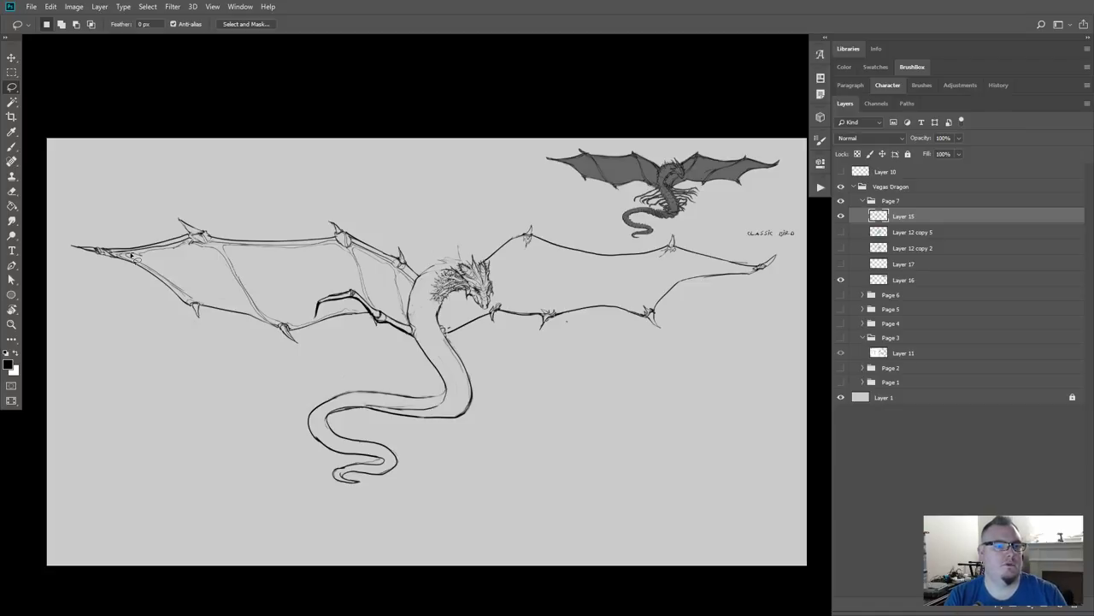
Step: Show the blue sketch on Layer 12 copy 5 again as a guide for brushwork around the dragon's head and neck
key(b)
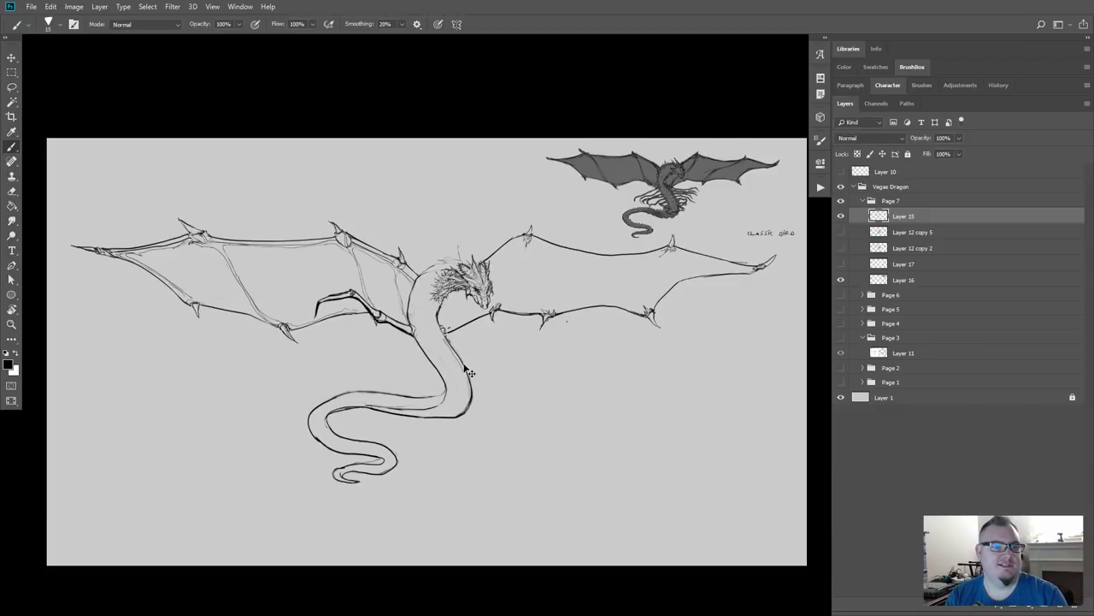
key(ctrl+plus)
key(ctrl+plus)
key(ctrl+plus)
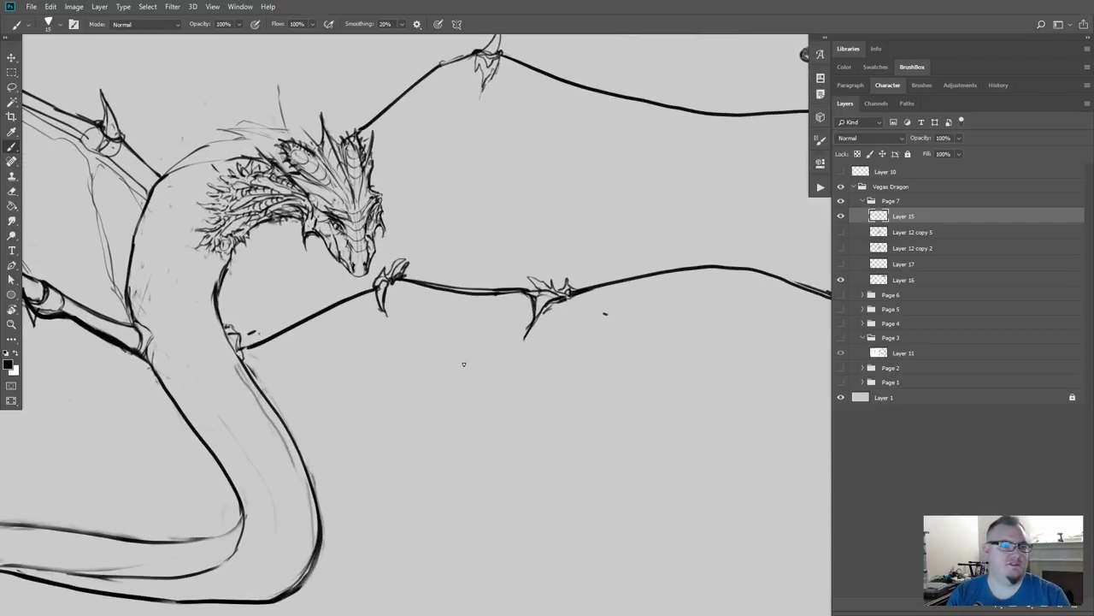
drag(419, 261, 582, 360)
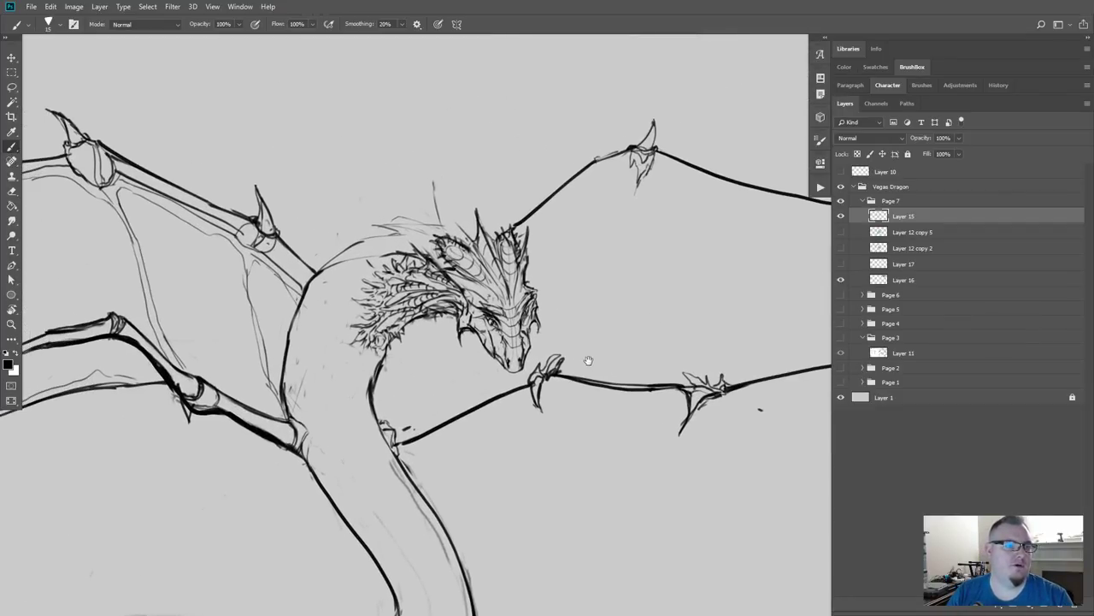
click(841, 232)
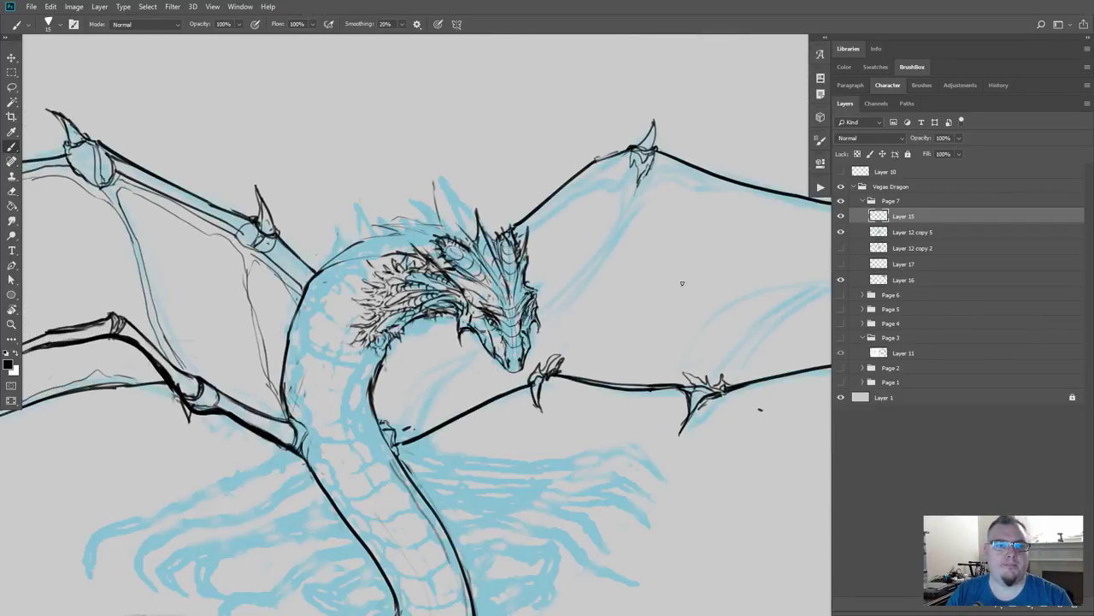
scroll(612, 275, up, 3)
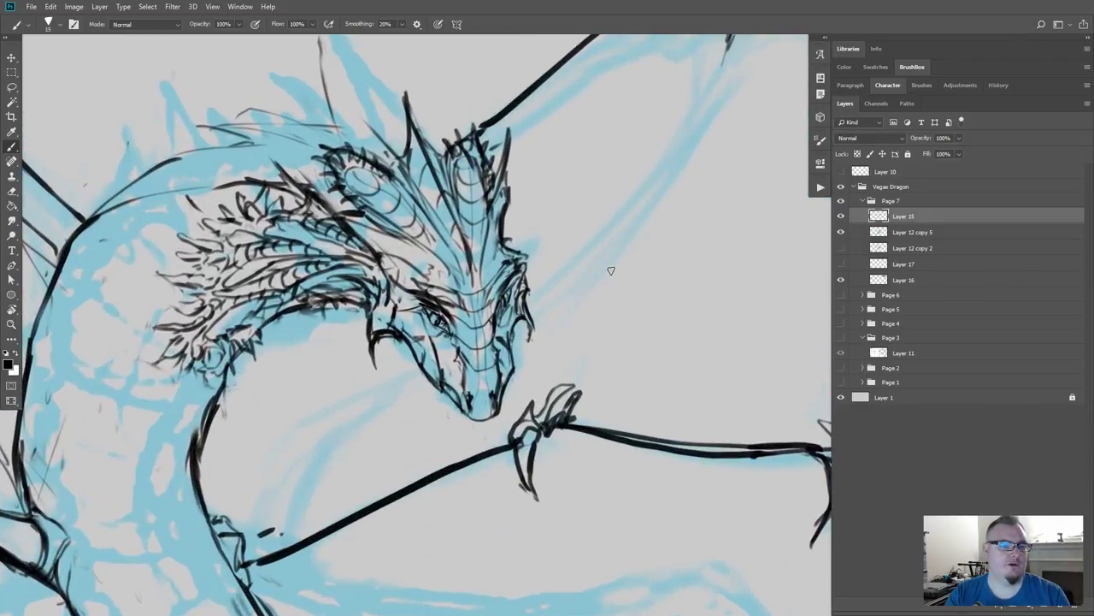
Step: Erase the inked eyes, lower forehead and snout from the dragon's head on Layer 15
key(e)
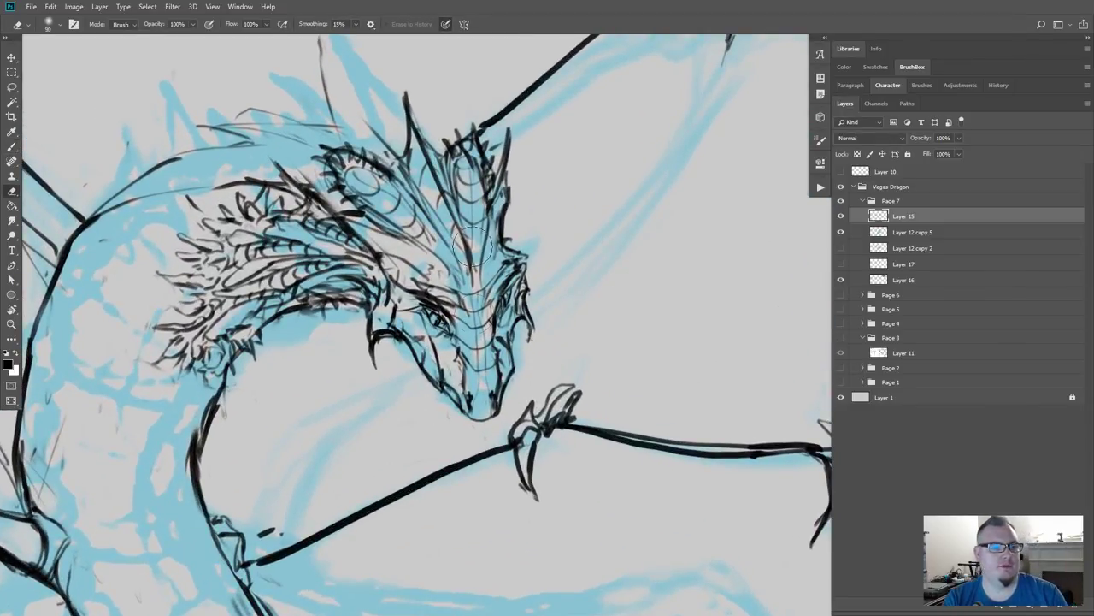
mouse_move(471, 270)
mouse_down()
mouse_move(490, 397)
mouse_move(468, 363)
mouse_move(466, 348)
mouse_move(499, 371)
mouse_move(494, 355)
mouse_move(480, 418)
mouse_move(445, 351)
mouse_move(459, 390)
mouse_move(458, 369)
mouse_move(487, 373)
mouse_move(475, 345)
mouse_move(438, 318)
mouse_move(493, 340)
mouse_move(497, 309)
mouse_move(483, 379)
mouse_move(481, 332)
mouse_move(481, 353)
mouse_move(453, 347)
mouse_up()
key(b)
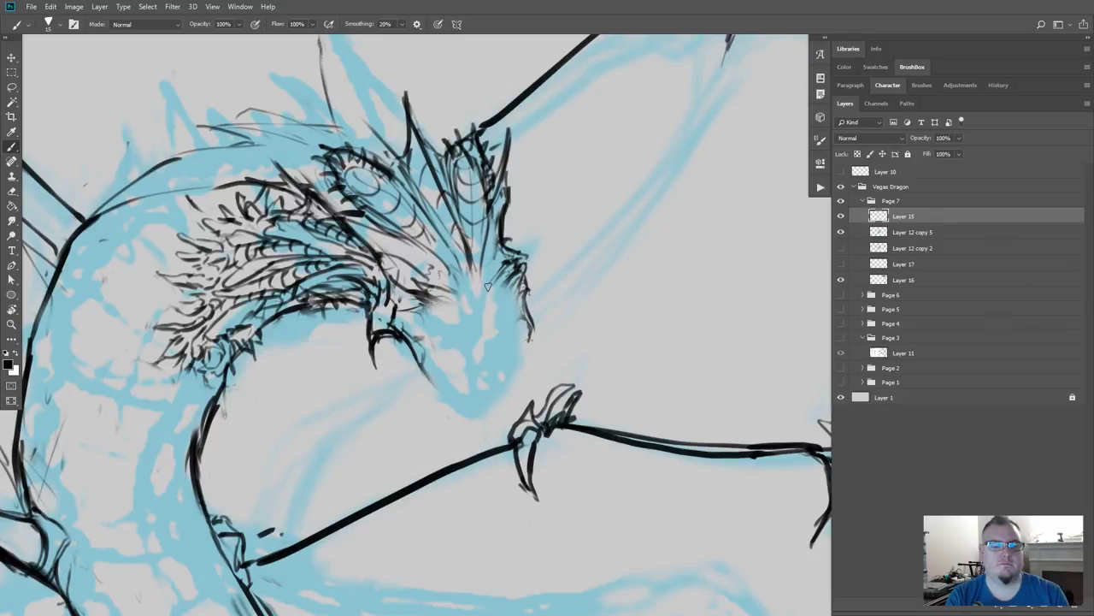
Step: Try to ink the horn ridges down to two points between the eyes, erasing stray marks with a smaller eraser
mouse_move(481, 265)
mouse_down()
mouse_move(481, 312)
mouse_move(470, 264)
mouse_move(479, 304)
mouse_move(448, 262)
mouse_move(460, 312)
mouse_move(425, 283)
mouse_move(479, 303)
mouse_up()
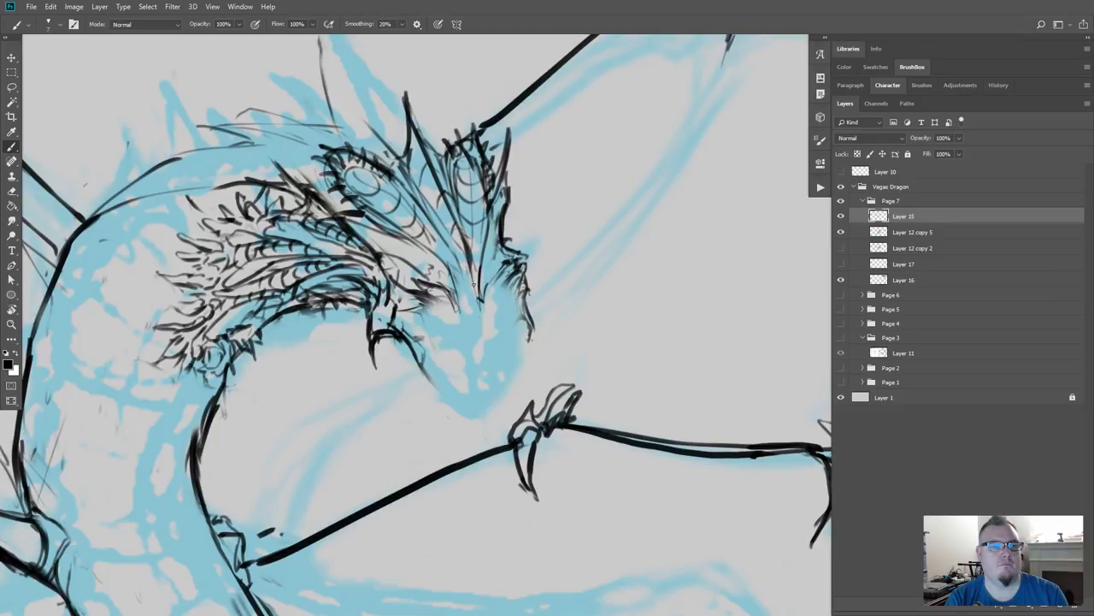
key(e)
drag(471, 318, 471, 312)
key([)
key([)
key([)
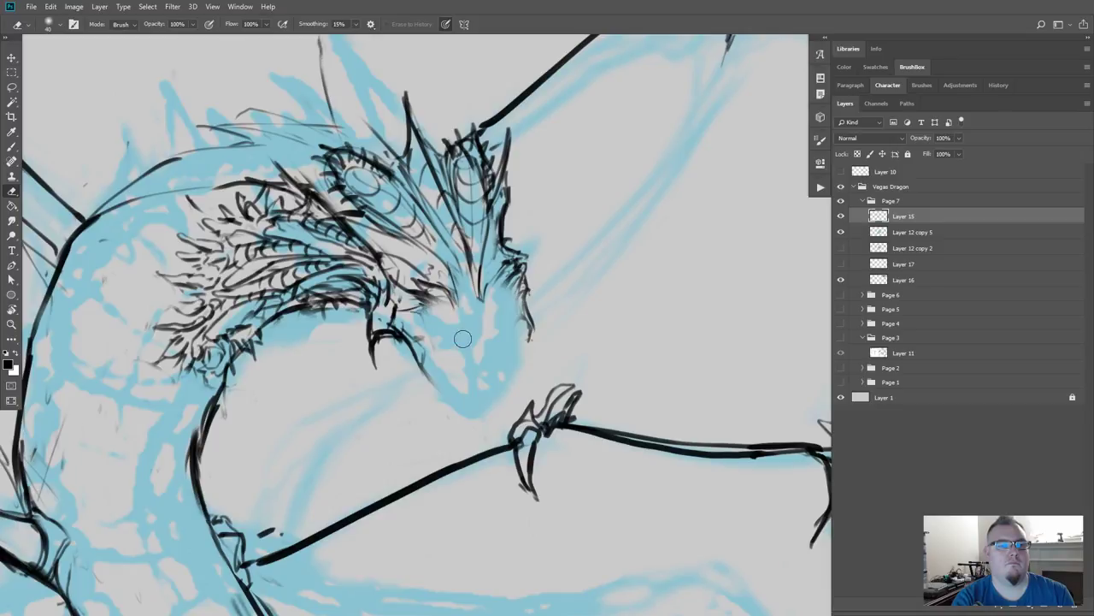
key(b)
drag(461, 299, 457, 309)
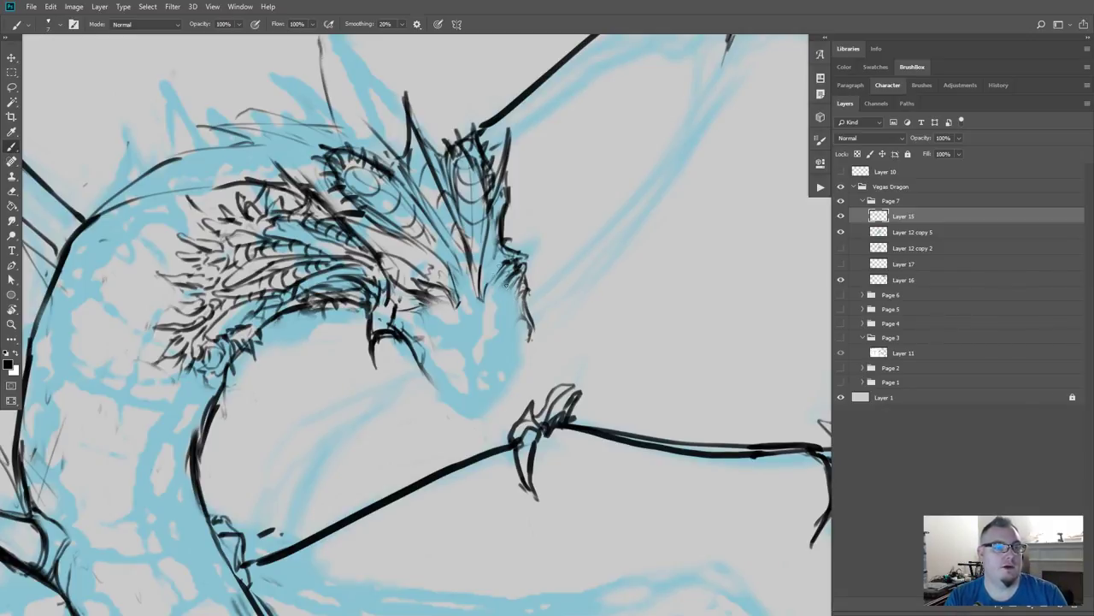
Step: Erase the lower forehead ridges and old brow, and re-ink the ridges with shorter points above the eyes
key(ctrl+minus)
key(ctrl+minus)
key(ctrl+minus)
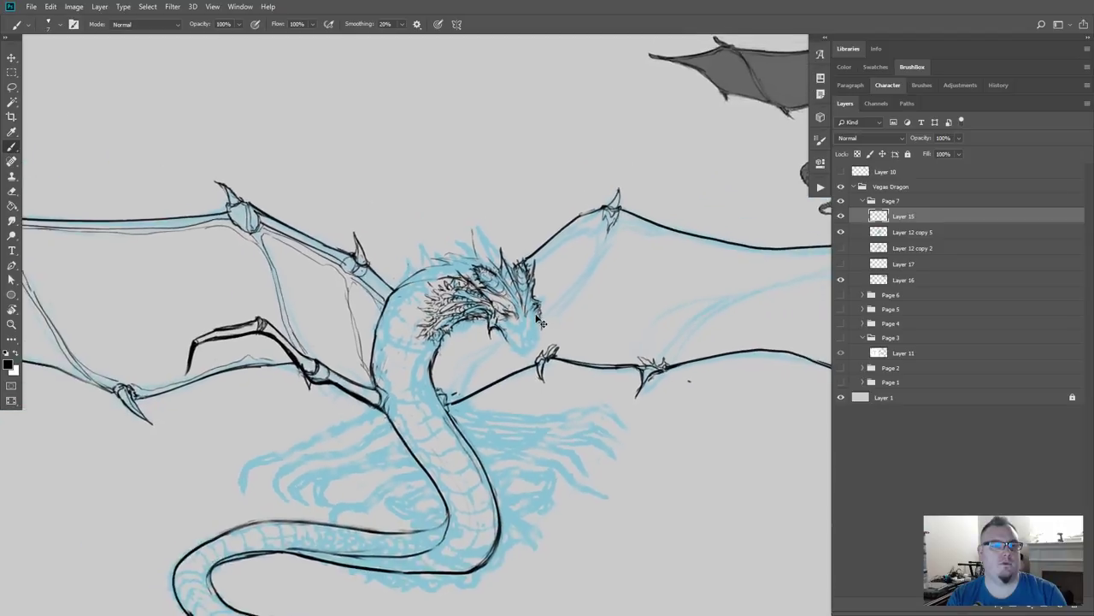
scroll(540, 321, down, 2)
scroll(540, 322, up, 2)
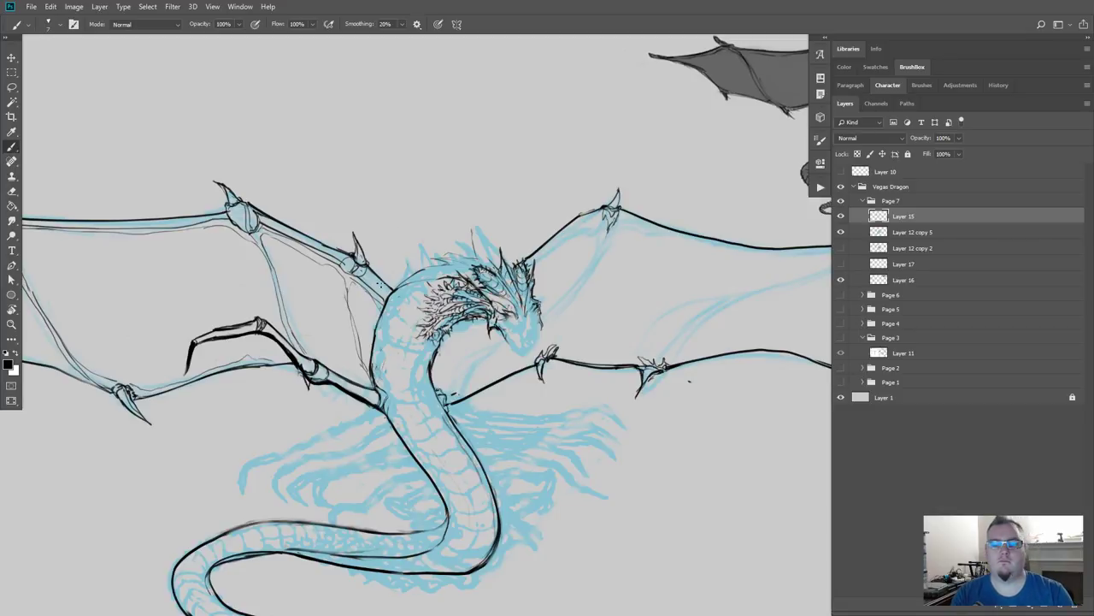
scroll(379, 283, up, 4)
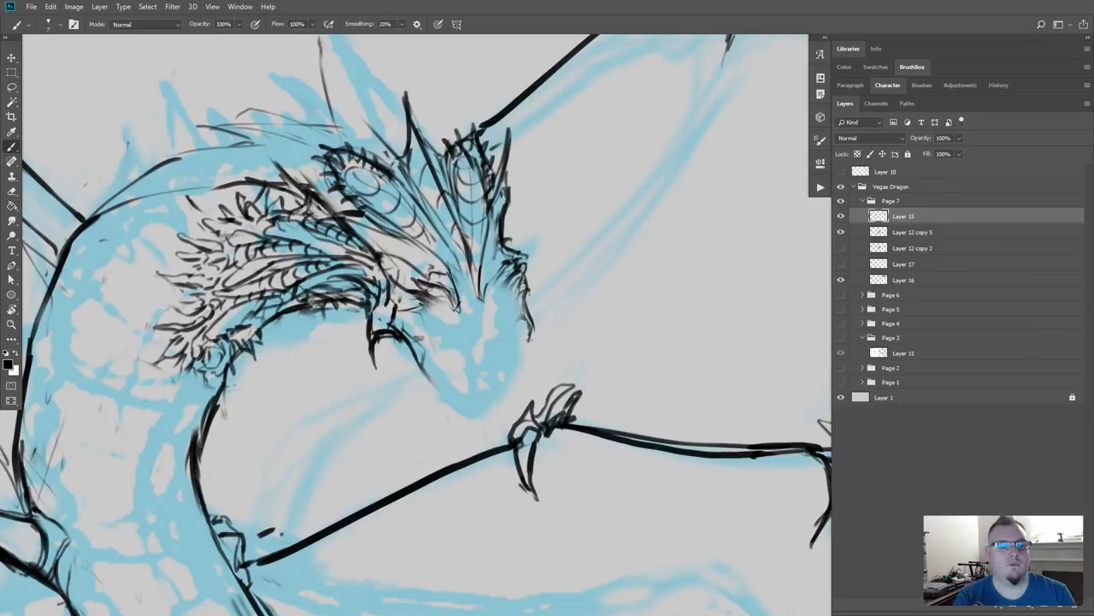
key(e)
mouse_move(446, 284)
mouse_down()
mouse_move(436, 297)
mouse_move(414, 296)
mouse_move(459, 311)
mouse_move(487, 294)
mouse_move(488, 279)
mouse_move(453, 285)
mouse_up()
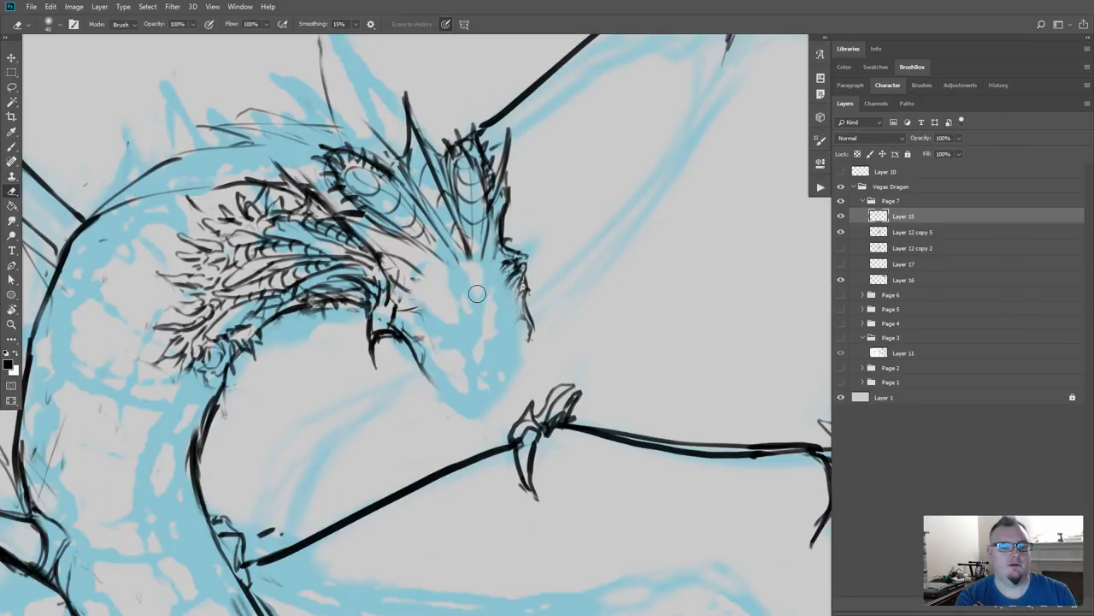
key(b)
mouse_move(470, 269)
mouse_down()
mouse_move(452, 249)
mouse_move(458, 275)
mouse_move(422, 245)
mouse_up()
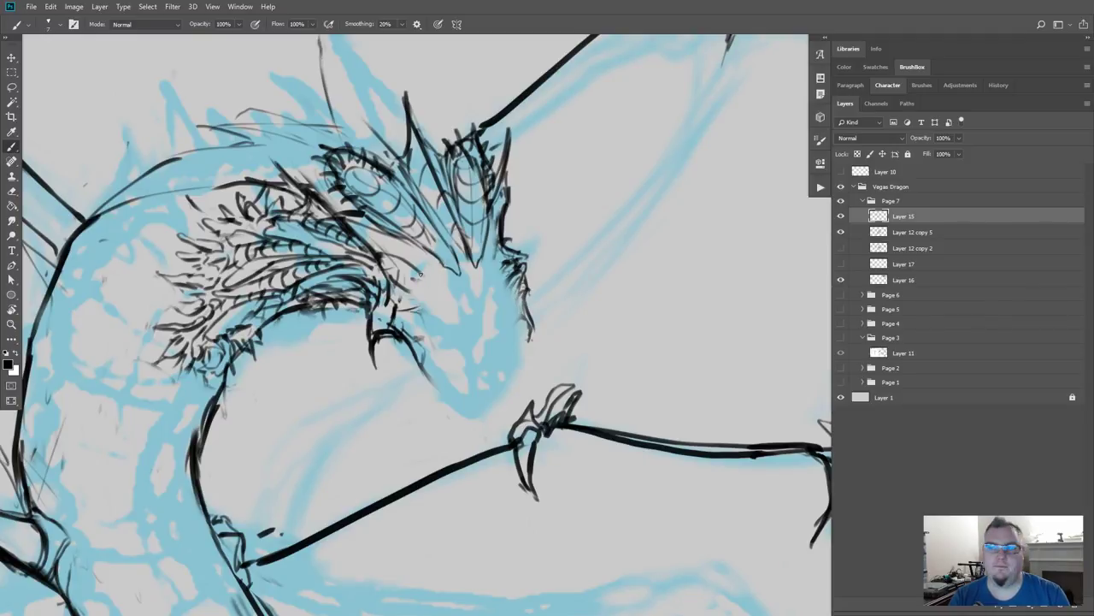
Step: Lightly ink the brow lines and rough eye shapes on both sides of the dragon's forehead
drag(420, 273, 444, 271)
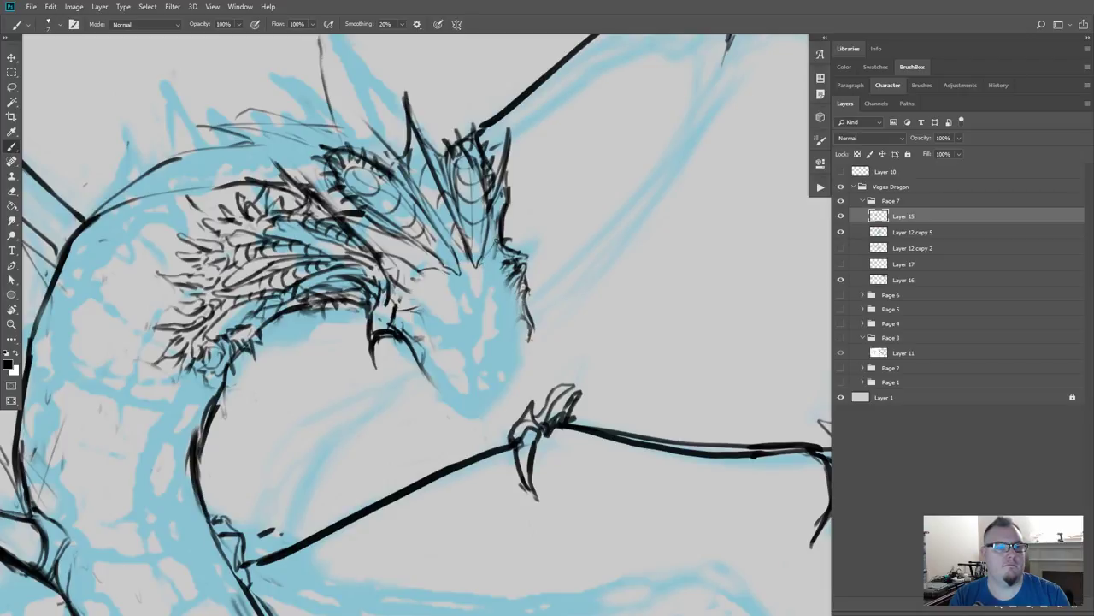
mouse_move(485, 273)
mouse_down()
mouse_move(506, 255)
mouse_move(484, 289)
mouse_move(446, 275)
mouse_move(414, 297)
mouse_up()
mouse_move(443, 293)
mouse_down()
mouse_move(407, 269)
mouse_move(458, 304)
mouse_move(491, 278)
mouse_move(495, 294)
mouse_move(495, 267)
mouse_move(450, 314)
mouse_move(433, 312)
mouse_move(422, 288)
mouse_move(430, 309)
mouse_move(462, 305)
mouse_move(427, 284)
mouse_up()
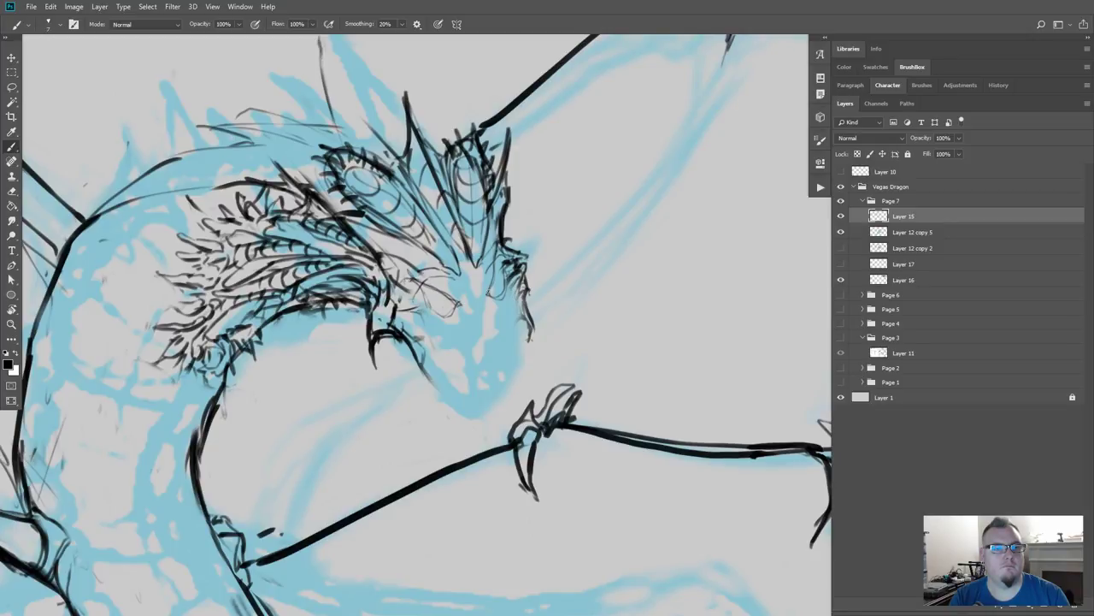
Step: Try inking a centre line down the snout from the brow past the nose tip, and erase it
drag(488, 291, 487, 334)
mouse_move(444, 283)
mouse_down()
mouse_move(478, 353)
mouse_move(487, 333)
mouse_move(471, 429)
mouse_up()
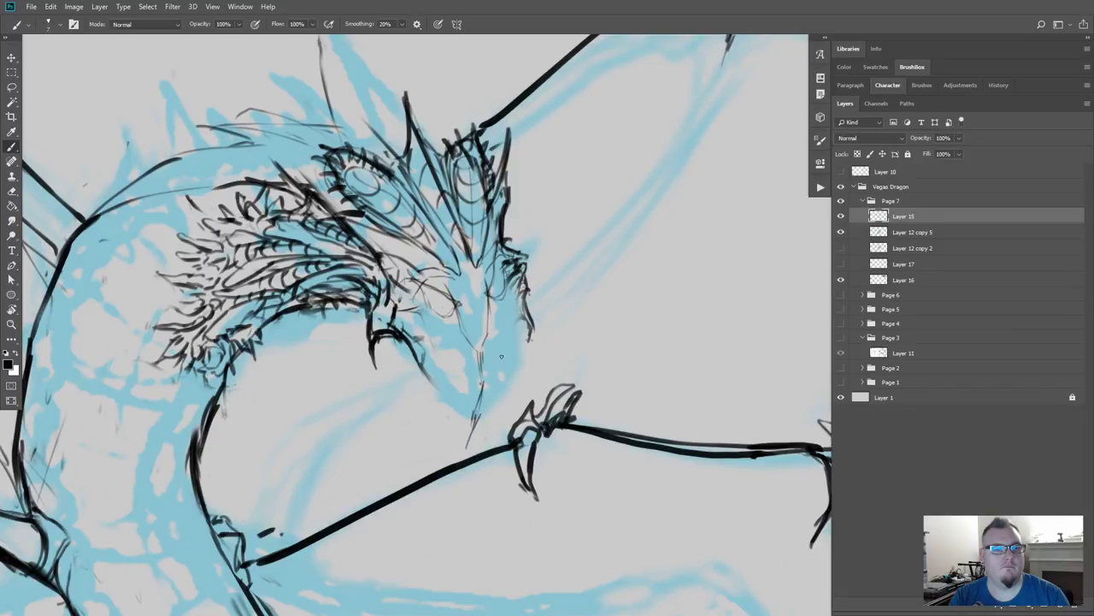
mouse_move(484, 345)
mouse_down()
mouse_move(453, 403)
mouse_move(485, 376)
mouse_move(478, 415)
mouse_move(495, 390)
mouse_move(471, 437)
mouse_move(453, 379)
mouse_move(460, 390)
mouse_move(491, 360)
mouse_move(459, 362)
mouse_move(492, 319)
mouse_move(462, 354)
mouse_up()
key(e)
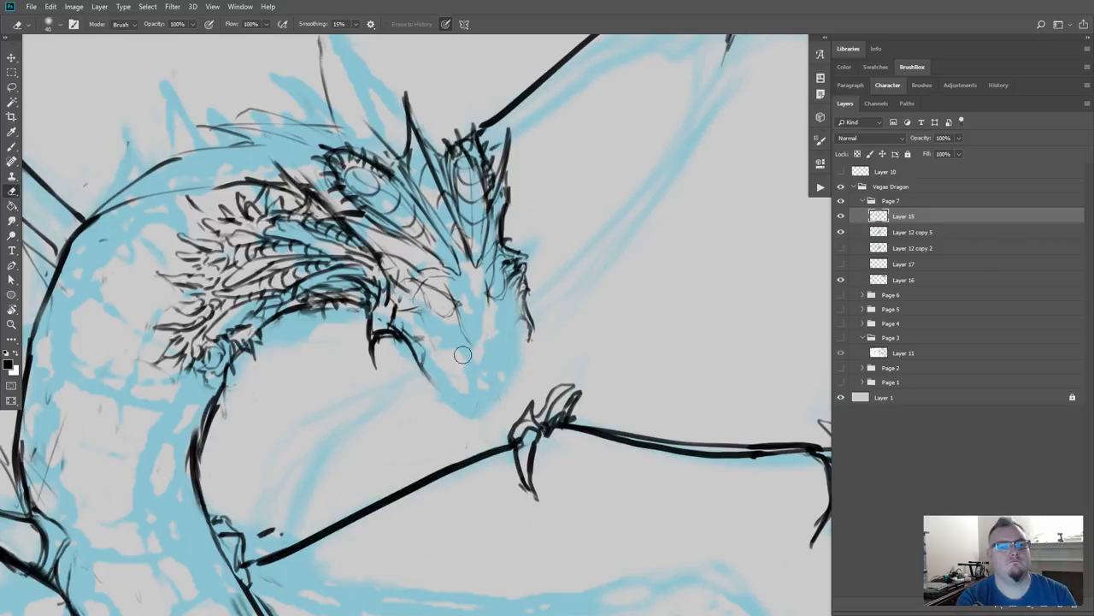
key(b)
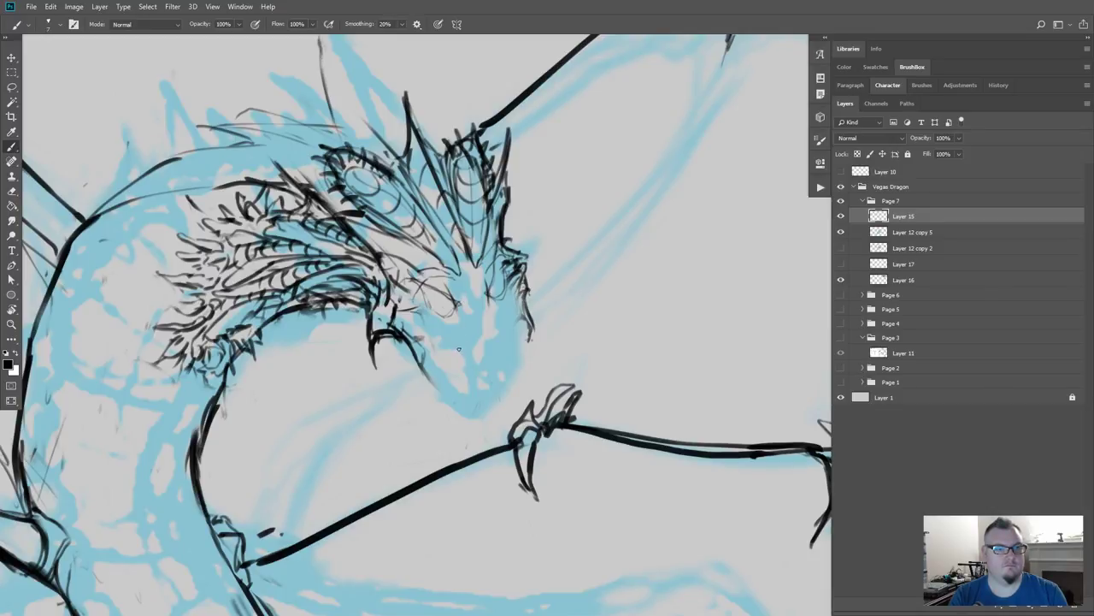
Step: Ink both nostrils and the bridge lines running down the snout, darkening the far nostril with extra strokes
drag(466, 366, 448, 353)
drag(454, 358, 466, 378)
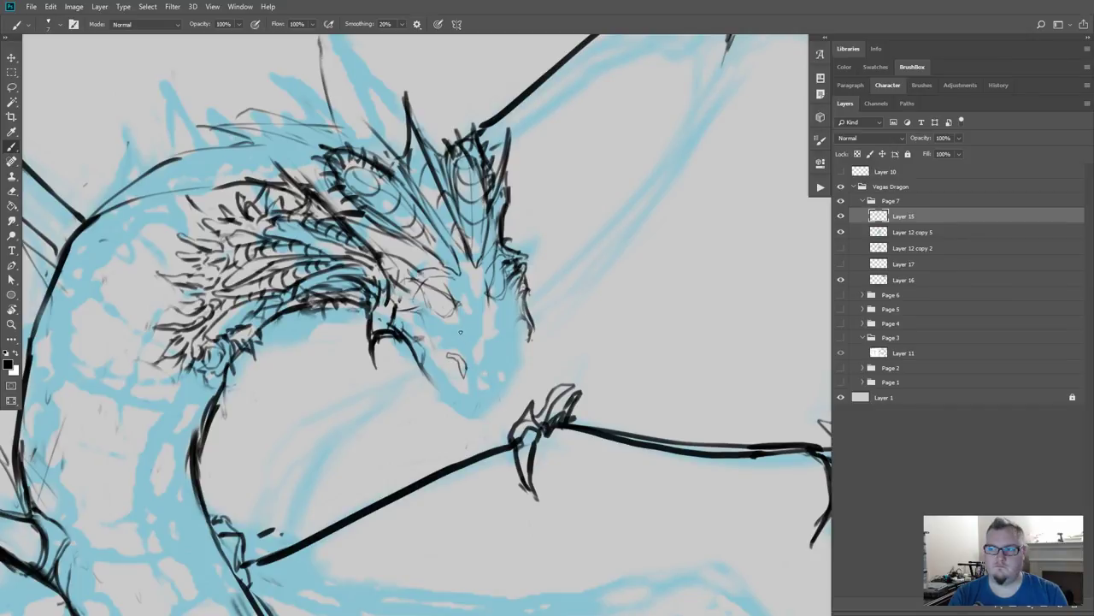
mouse_move(462, 333)
mouse_down()
mouse_move(477, 397)
mouse_move(489, 359)
mouse_up()
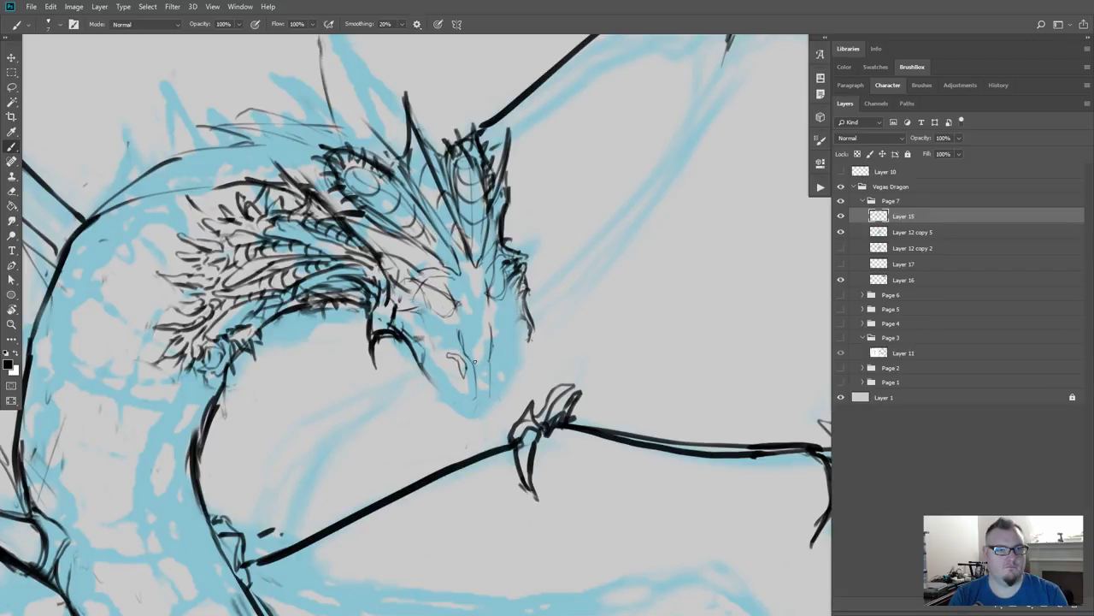
drag(475, 364, 492, 388)
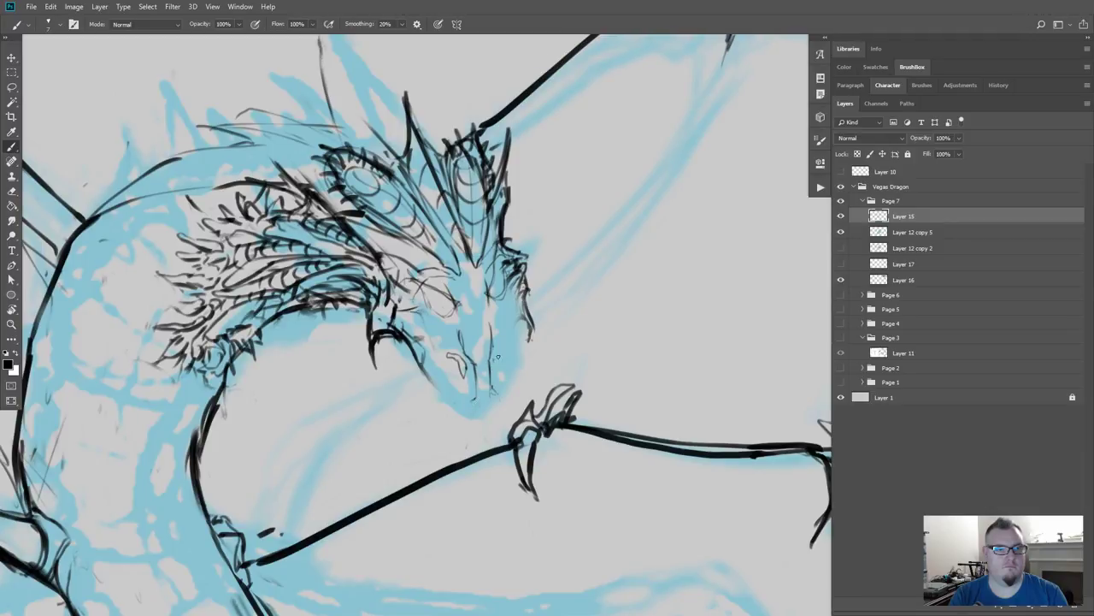
drag(499, 336, 493, 360)
key(e)
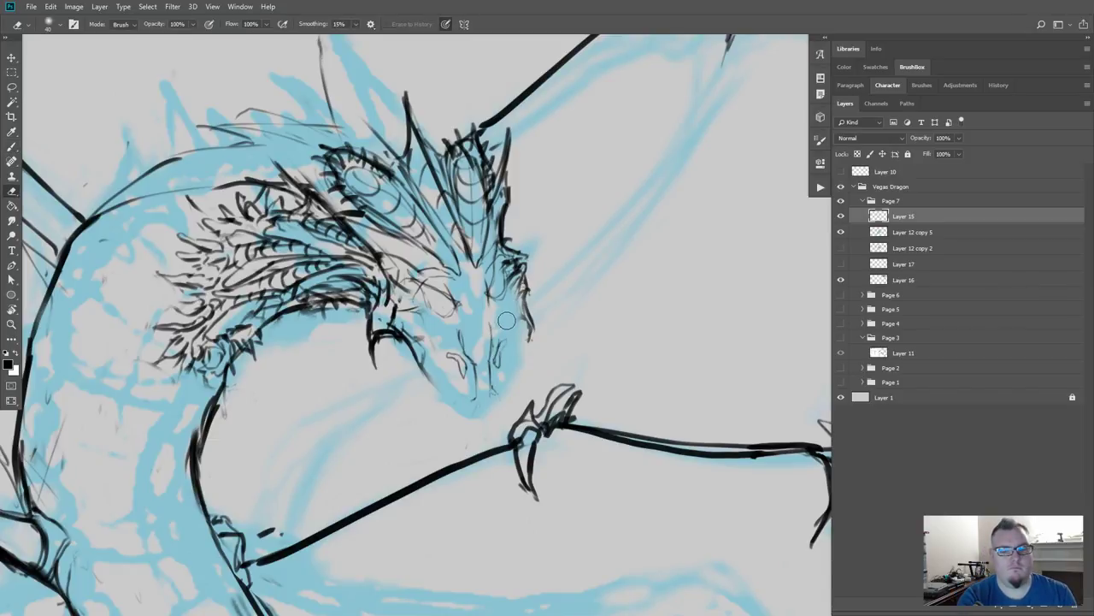
key(bracketleft)
key(bracketleft)
key(bracketleft)
key(bracketleft)
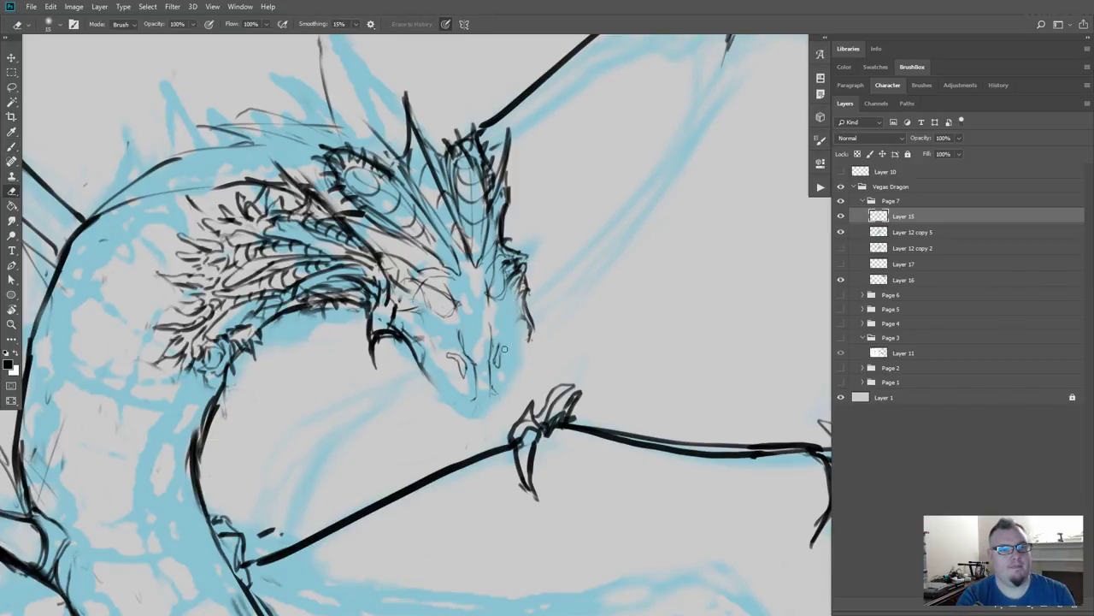
key(b)
drag(501, 339, 501, 369)
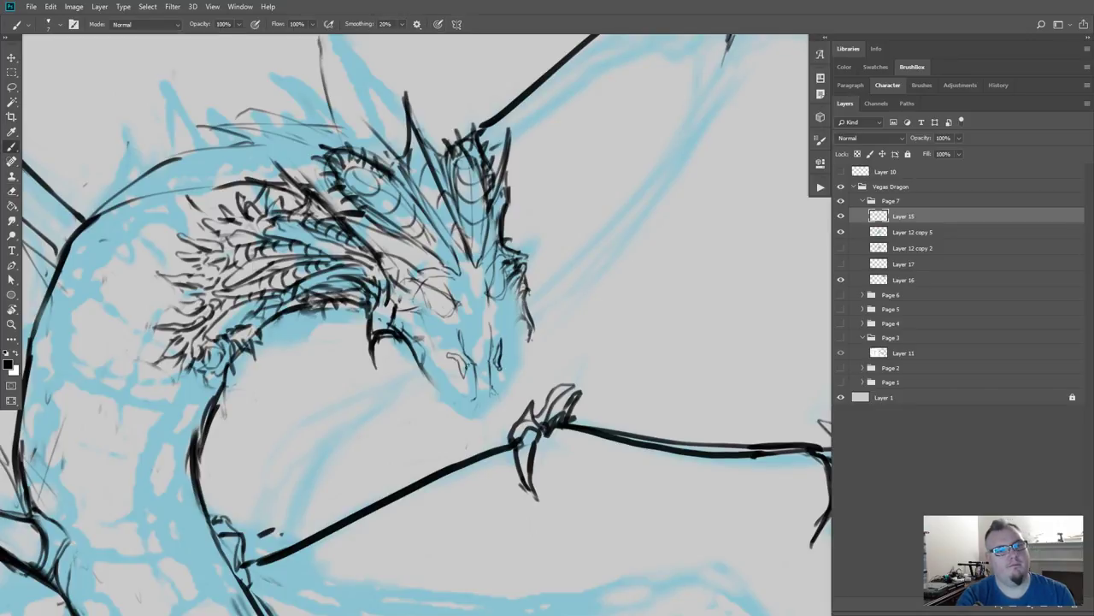
Step: Erase the near nostril, try redrawing it, and clear all nostril and bridge lines from the snout
key(e)
mouse_move(435, 360)
mouse_down()
mouse_move(466, 374)
mouse_move(463, 337)
mouse_move(474, 368)
mouse_up()
key(b)
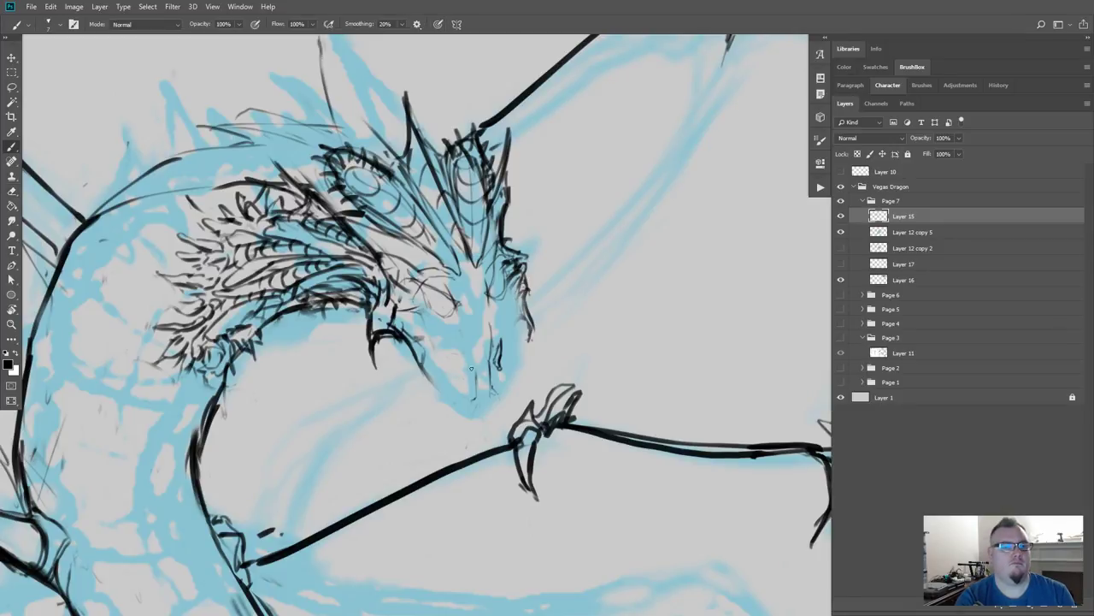
mouse_move(457, 358)
mouse_down()
mouse_move(442, 341)
mouse_move(470, 376)
mouse_move(445, 347)
mouse_move(498, 369)
mouse_move(490, 394)
mouse_move(441, 352)
mouse_up()
key(e)
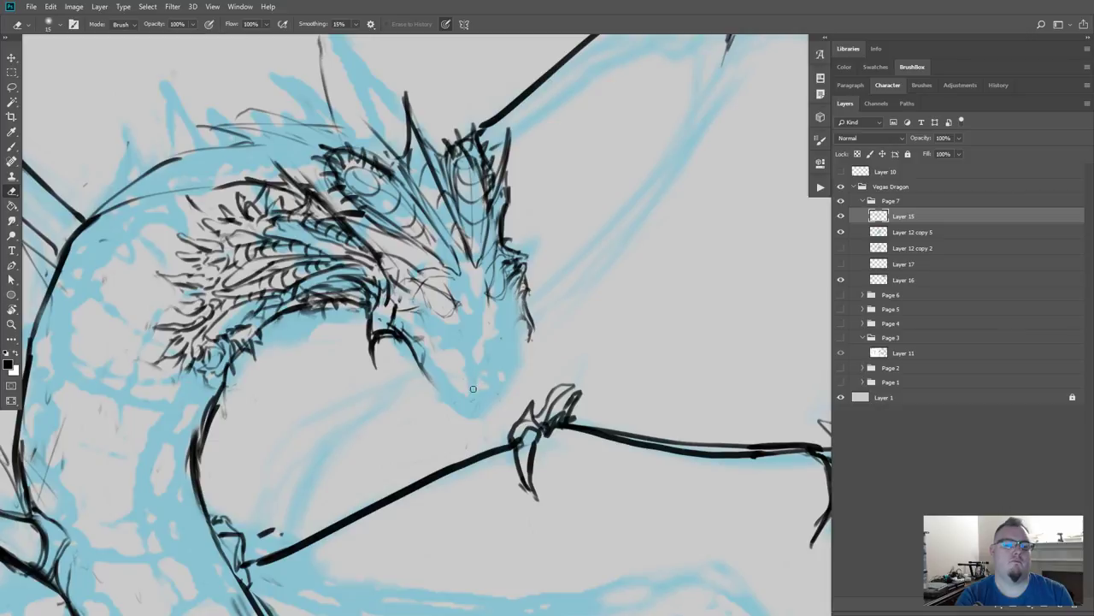
key(b)
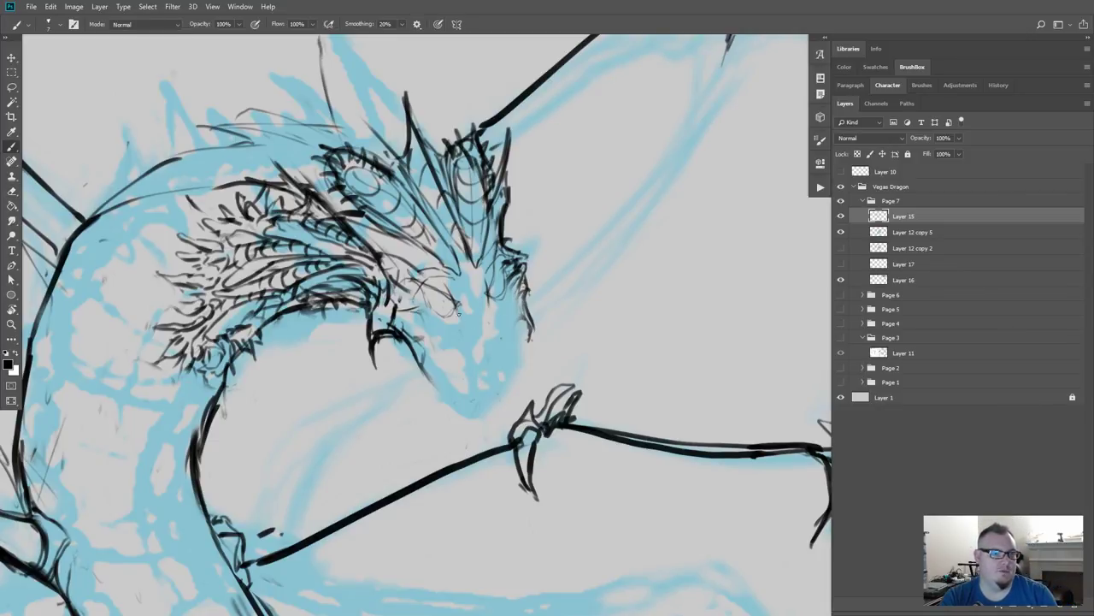
Step: Ink sharp, angled outlines and heavy upper lids for both of the dragon's eyes
mouse_move(445, 302)
mouse_down()
mouse_move(461, 325)
mouse_move(412, 281)
mouse_move(462, 323)
mouse_move(435, 304)
mouse_move(439, 313)
mouse_up()
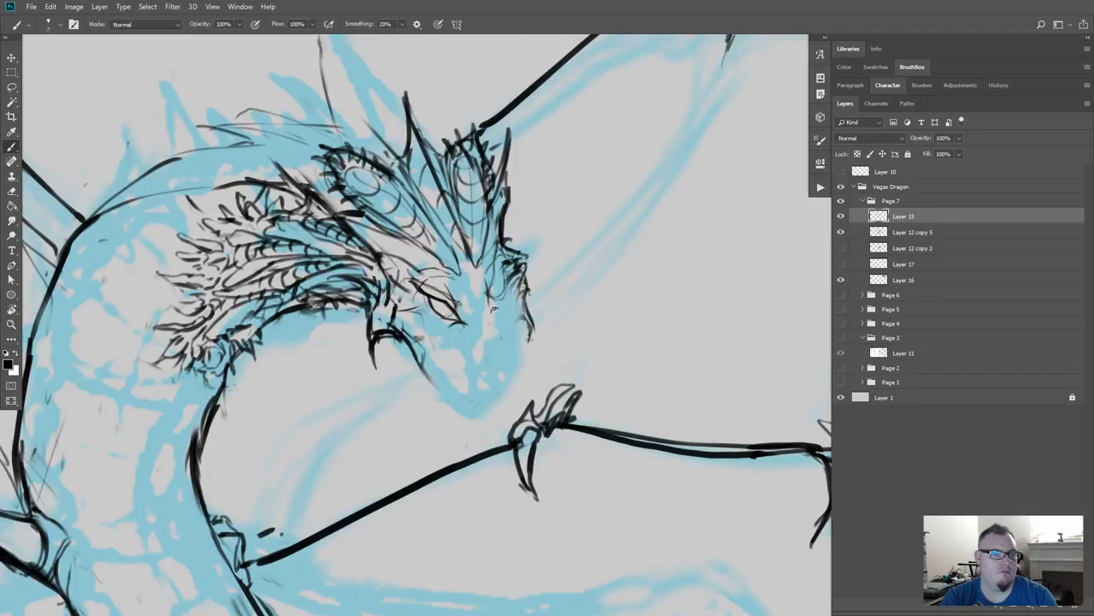
mouse_move(493, 280)
mouse_down()
mouse_move(491, 308)
mouse_move(498, 250)
mouse_up()
mouse_move(498, 250)
mouse_down()
mouse_move(500, 301)
mouse_move(503, 276)
mouse_up()
mouse_move(500, 268)
mouse_down()
mouse_move(496, 298)
mouse_move(442, 321)
mouse_up()
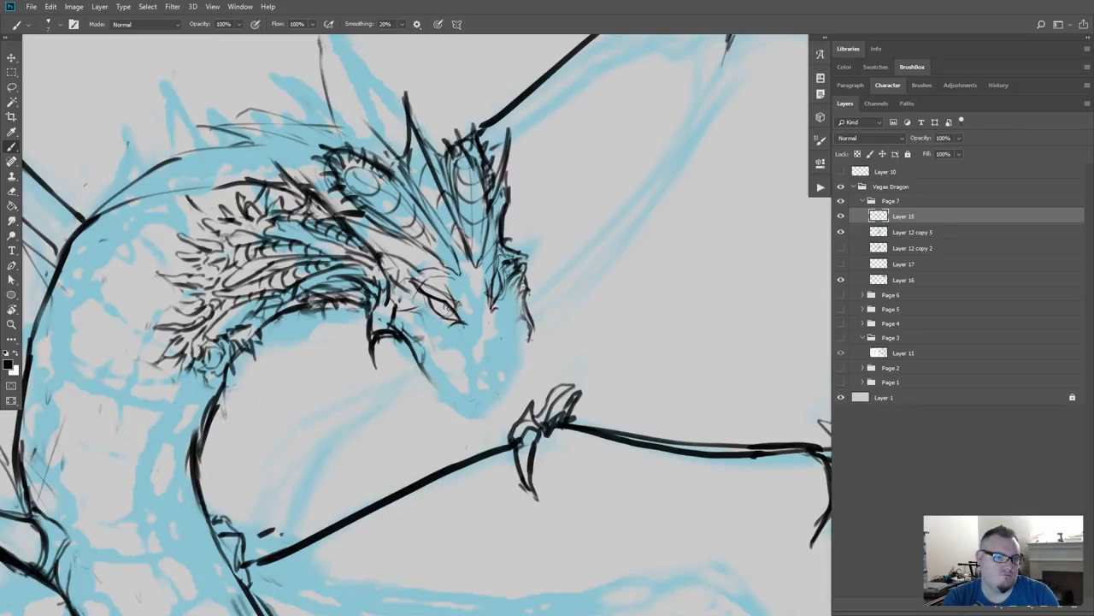
Step: Ink the near eye's pupil, undoing the first attempt and redrawing it as a narrow slit
drag(441, 308, 447, 311)
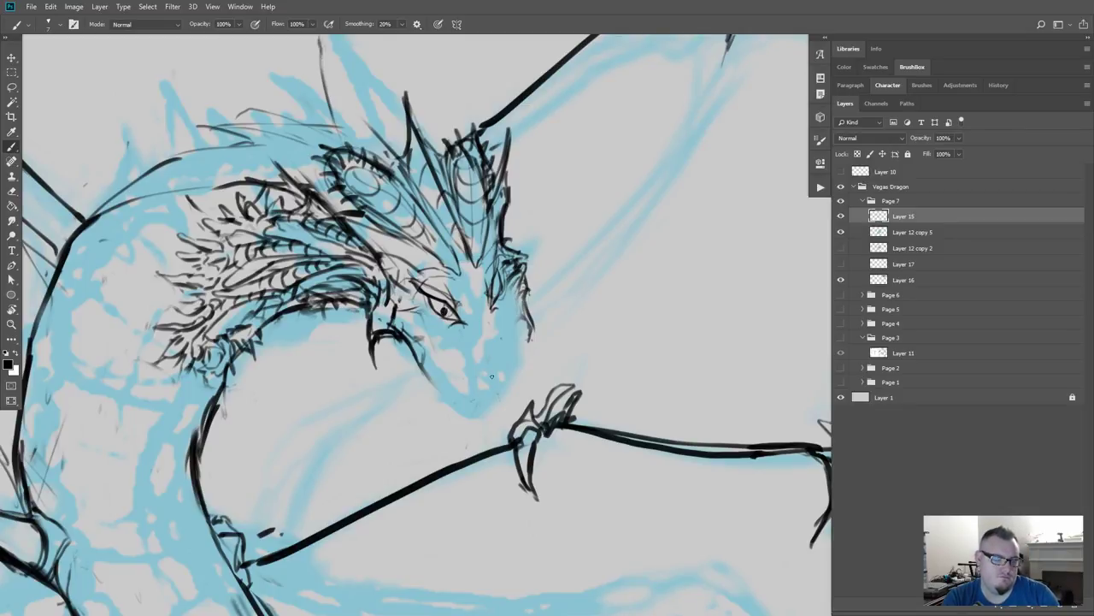
key(ctrl+z)
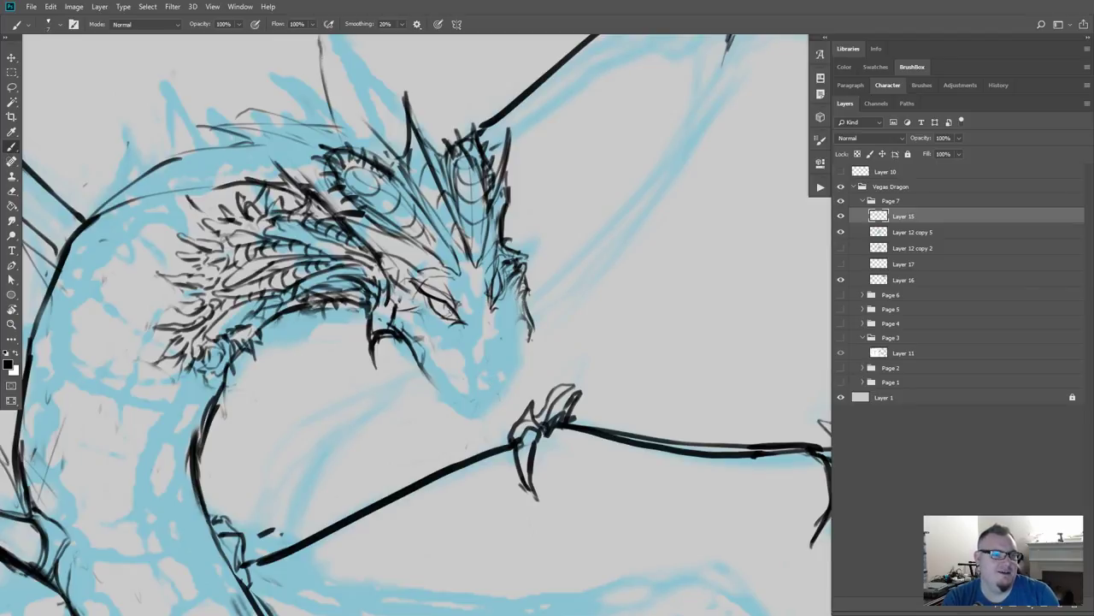
drag(442, 305, 444, 311)
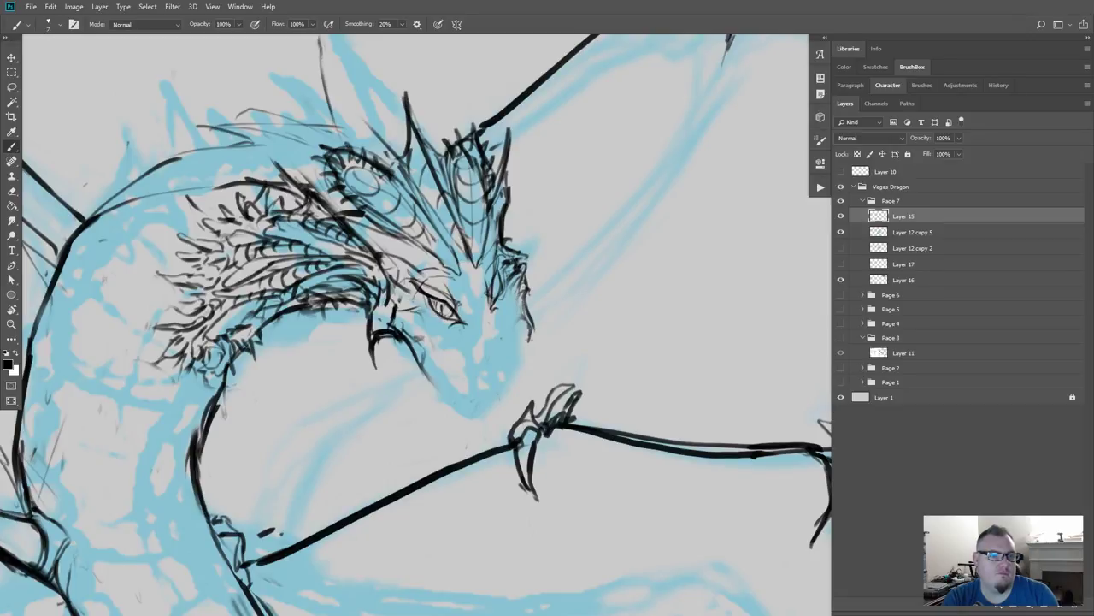
drag(466, 314, 460, 320)
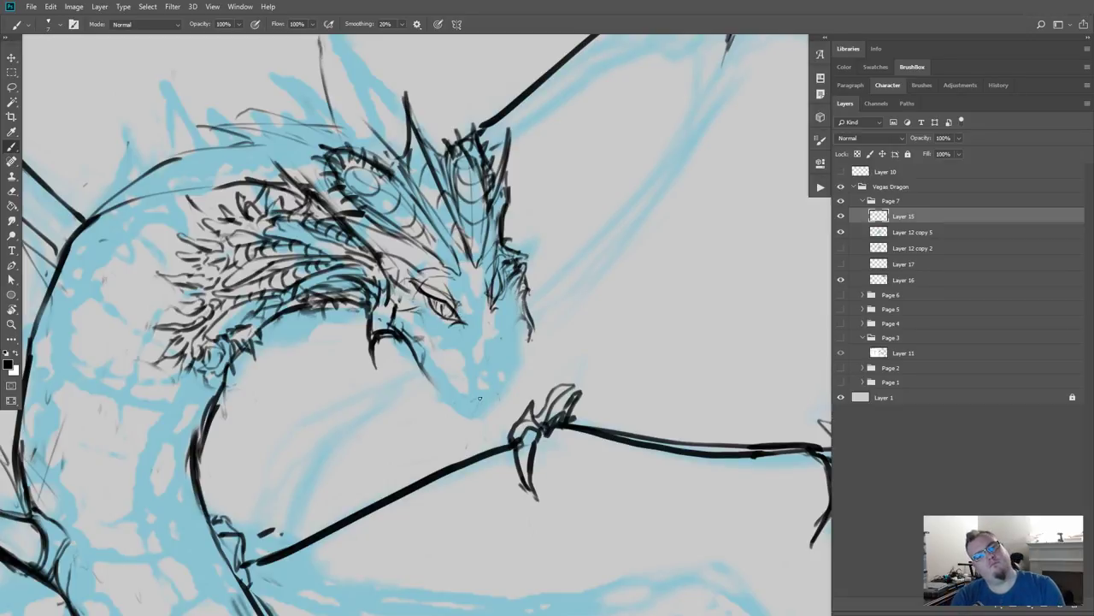
Step: Lasso the near eye on Layer 15, delete its line work, and clear the selection
key(ctrl+minus)
key(ctrl+minus)
key(ctrl+minus)
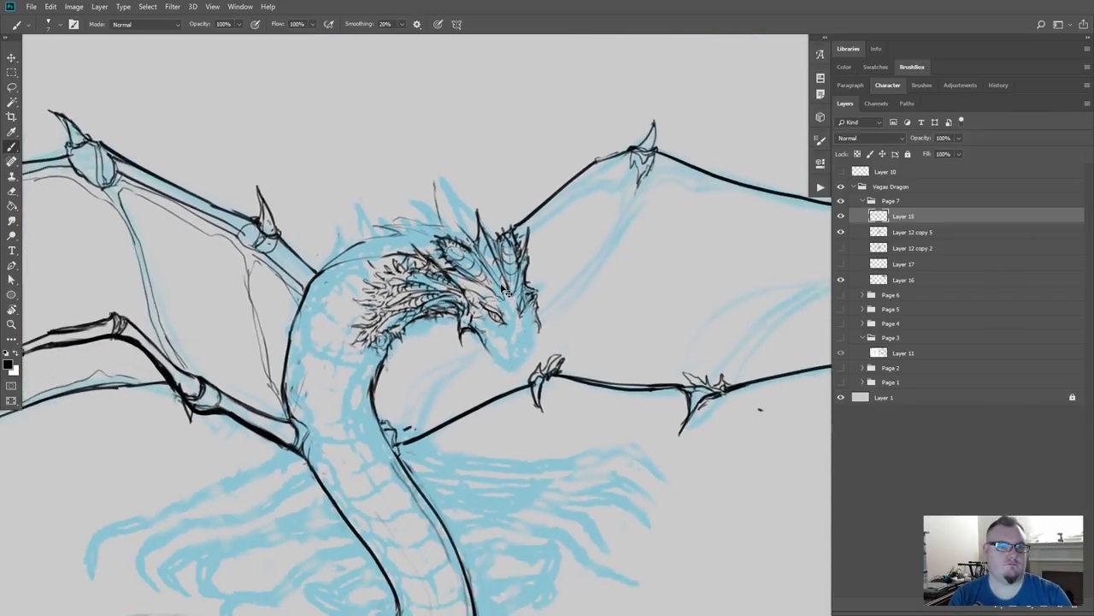
key(ctrl+plus)
key(ctrl+plus)
key(ctrl+plus)
scroll(505, 292, up, 1)
key(l)
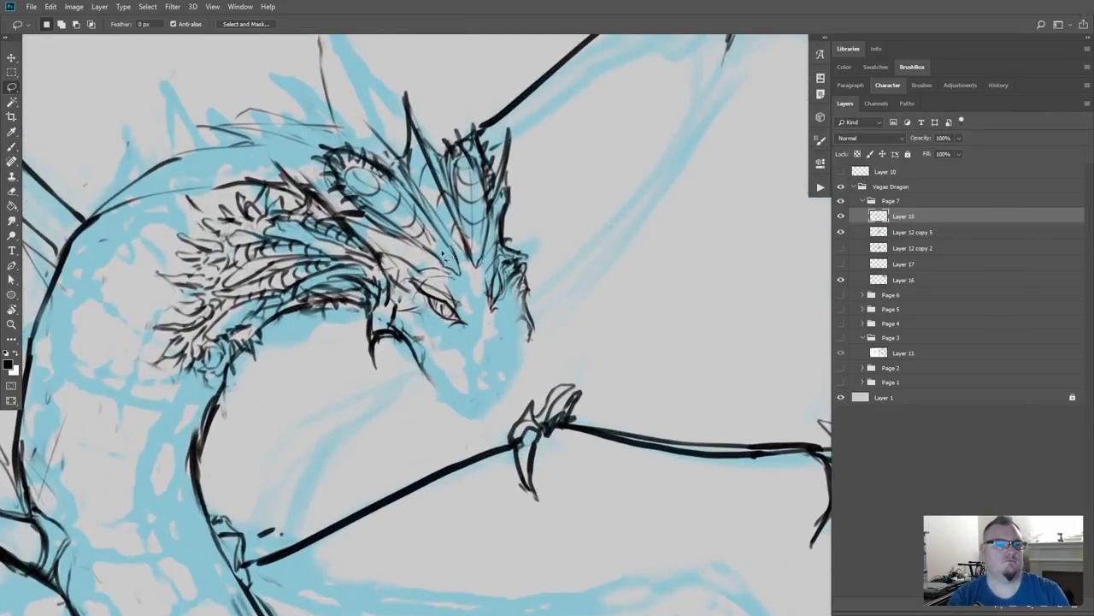
mouse_move(481, 339)
mouse_down()
mouse_move(417, 304)
mouse_move(469, 275)
mouse_up()
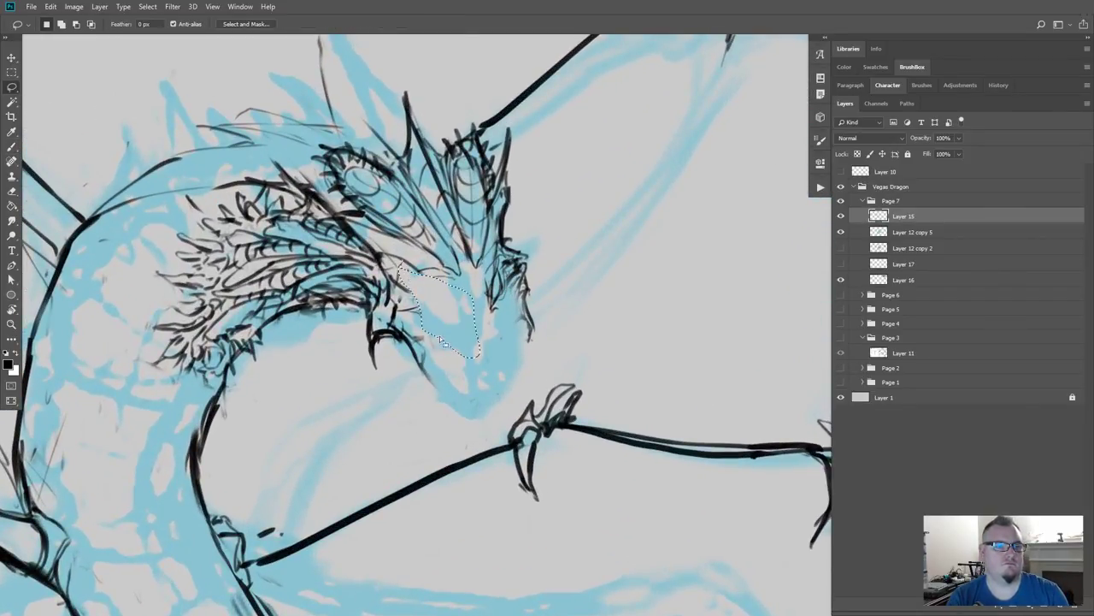
key(ctrl+f)
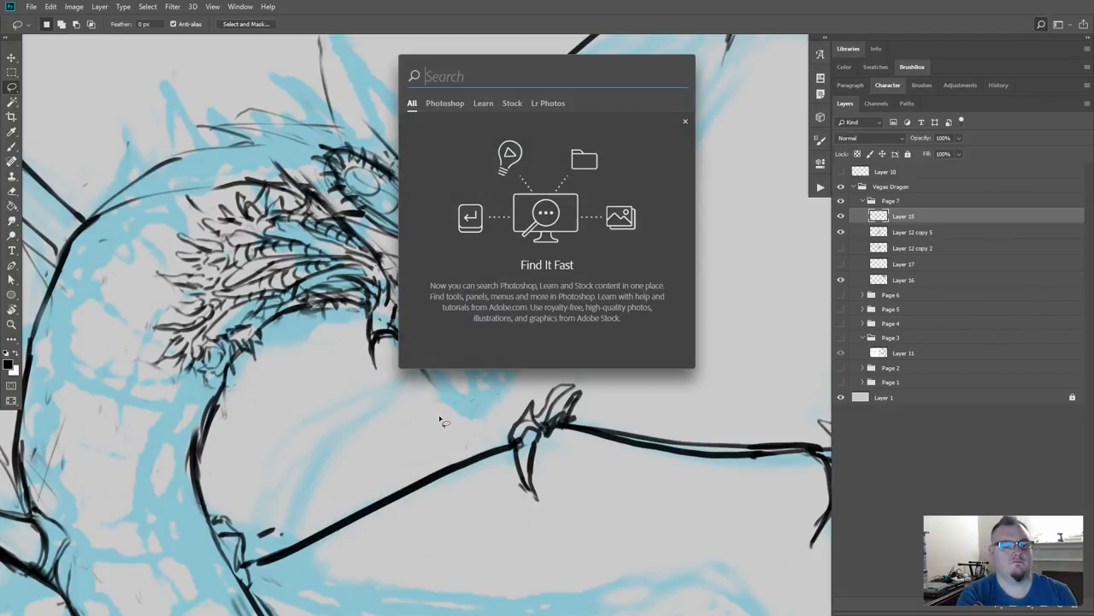
key(Escape)
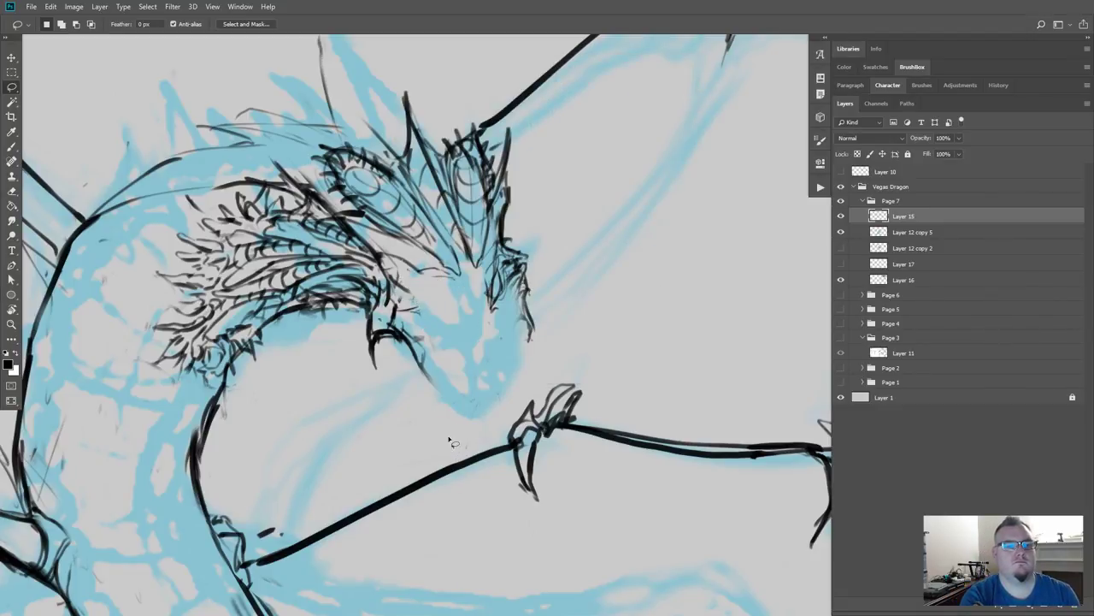
Step: Ink a new angled outline for the near eye and erase the far eye's old lines
key(b)
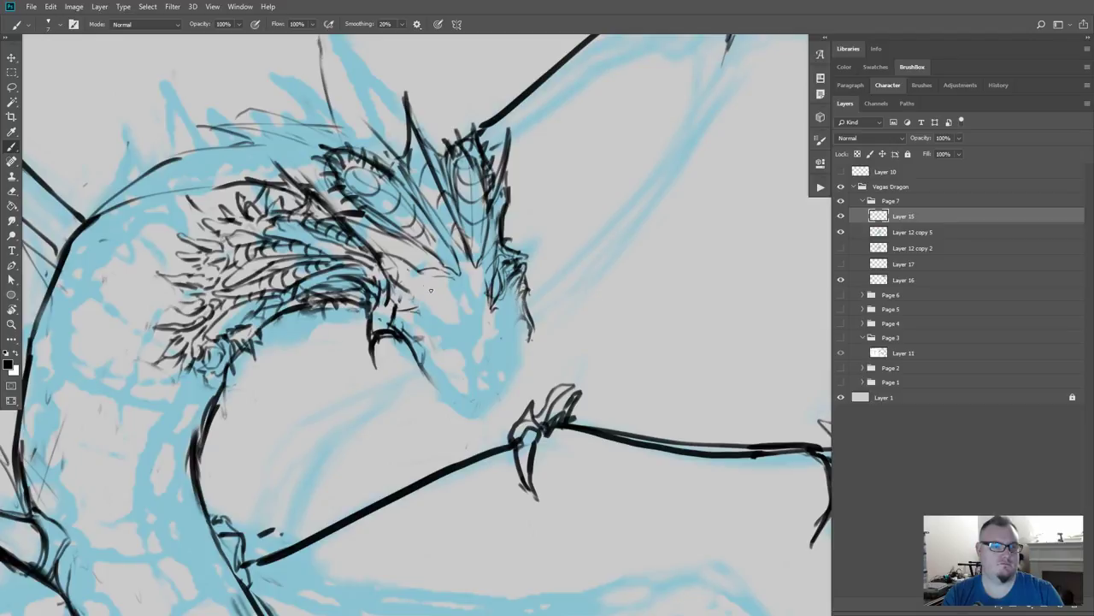
mouse_move(424, 286)
mouse_down()
mouse_move(453, 316)
mouse_move(433, 310)
mouse_move(419, 298)
mouse_move(438, 306)
mouse_move(433, 293)
mouse_move(469, 293)
mouse_move(494, 321)
mouse_move(502, 285)
mouse_up()
key(e)
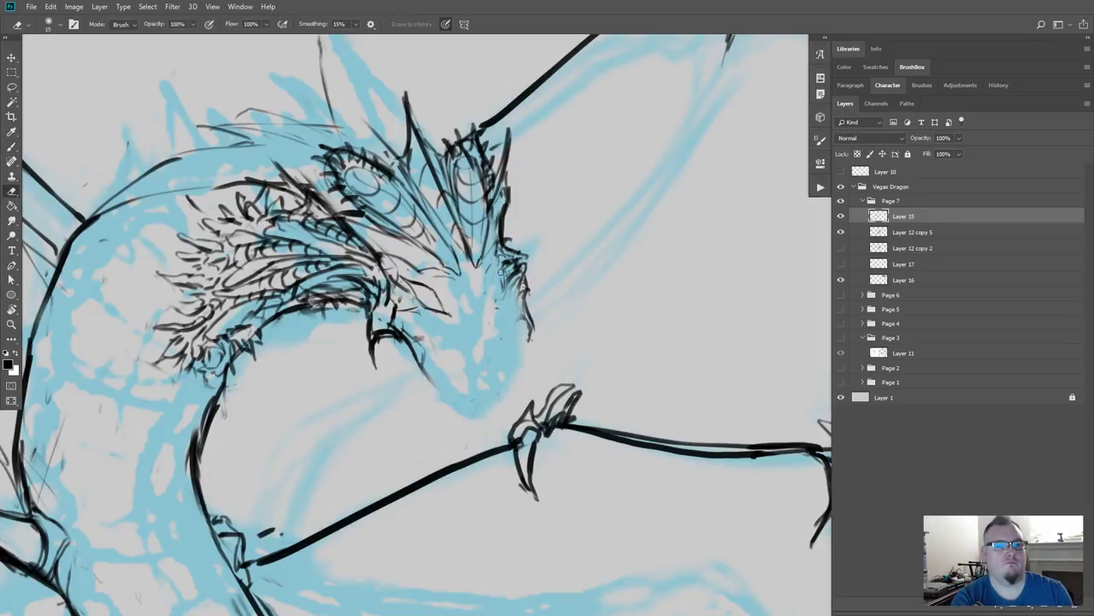
key(b)
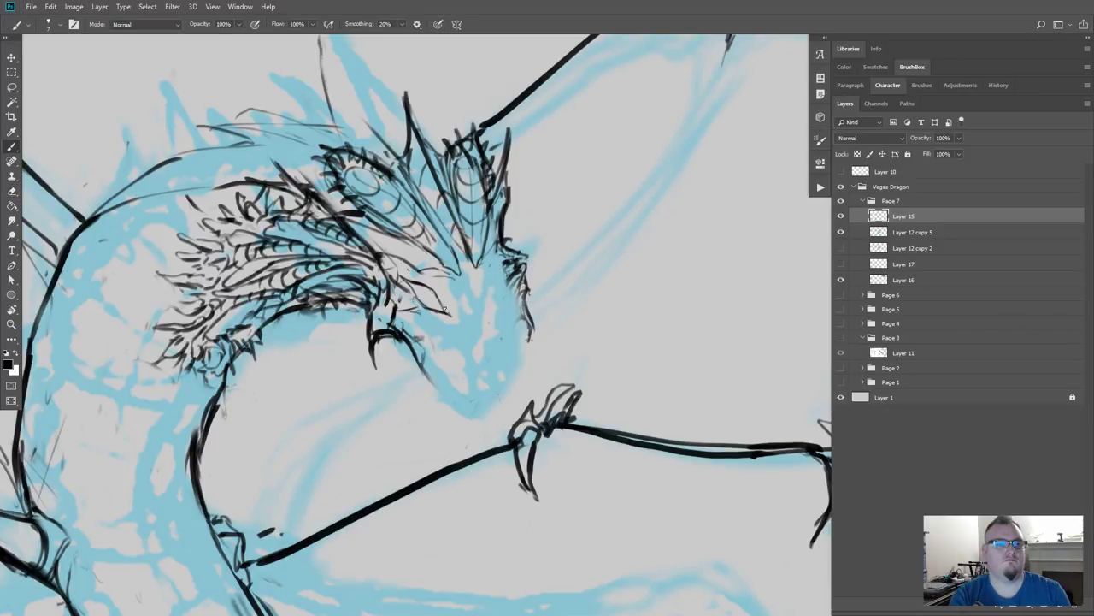
Step: Define the near eye's inner corner and iris, and ink a narrow outline for the far eye
drag(445, 282, 456, 316)
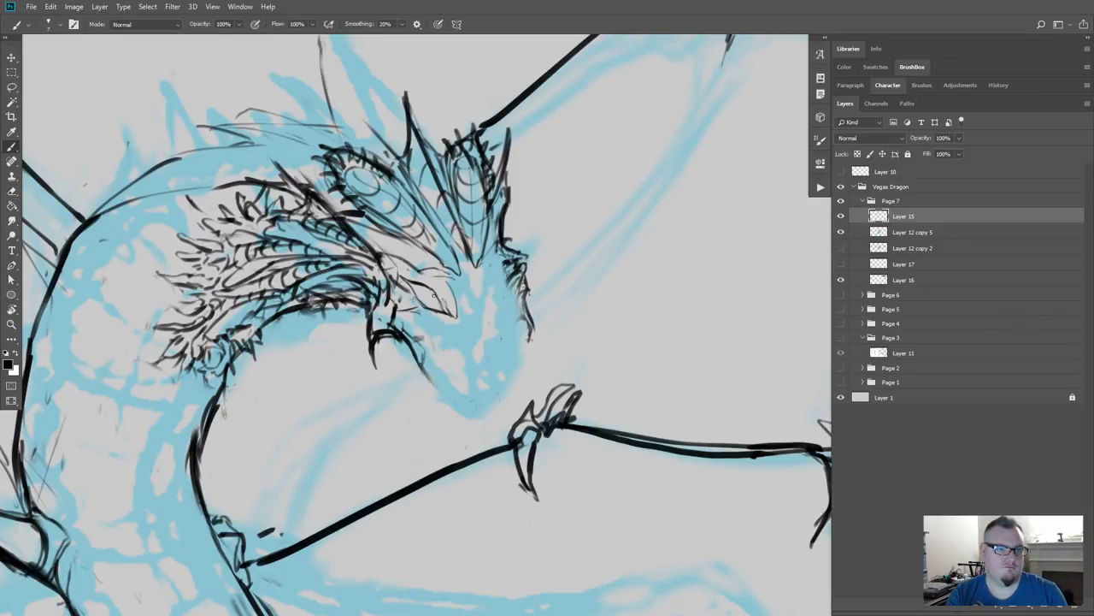
mouse_move(400, 265)
mouse_down()
mouse_move(448, 283)
mouse_move(455, 309)
mouse_up()
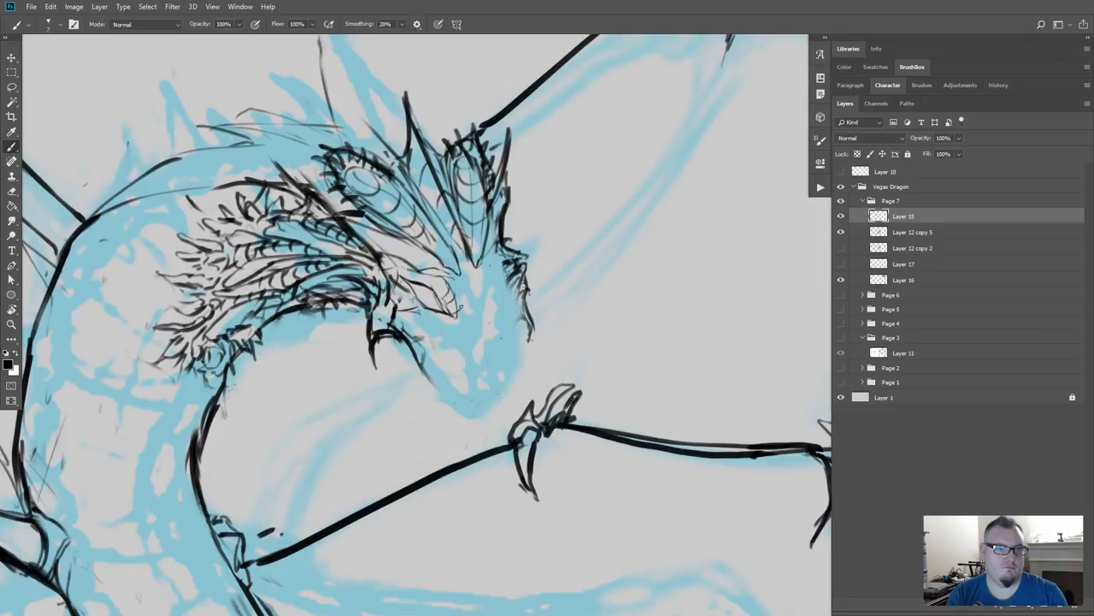
drag(438, 273, 490, 306)
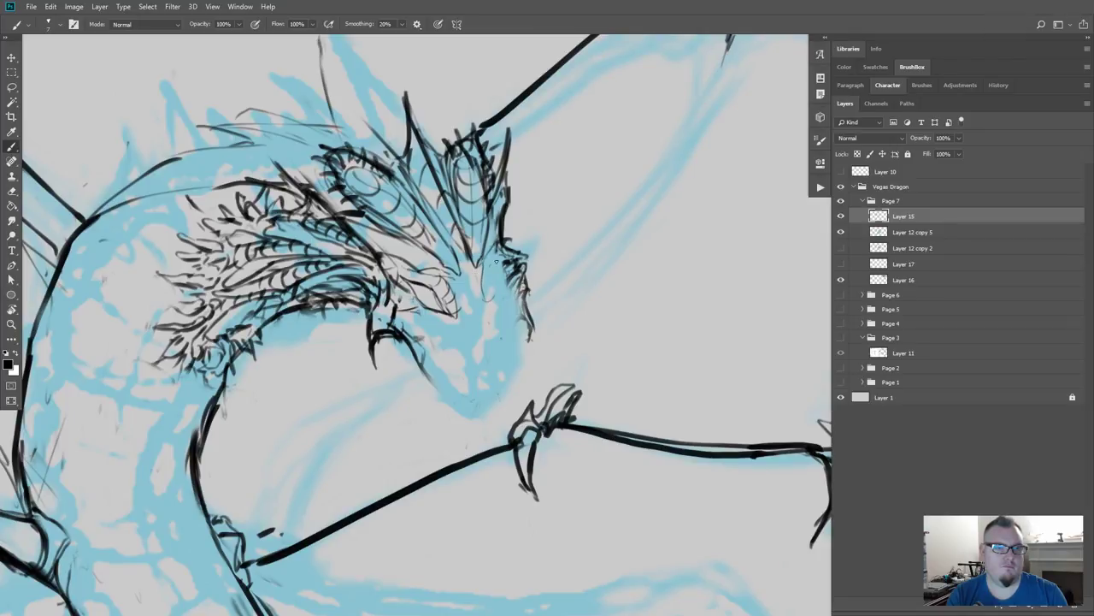
mouse_move(496, 242)
mouse_down()
mouse_move(486, 308)
mouse_move(486, 281)
mouse_up()
drag(483, 273, 491, 267)
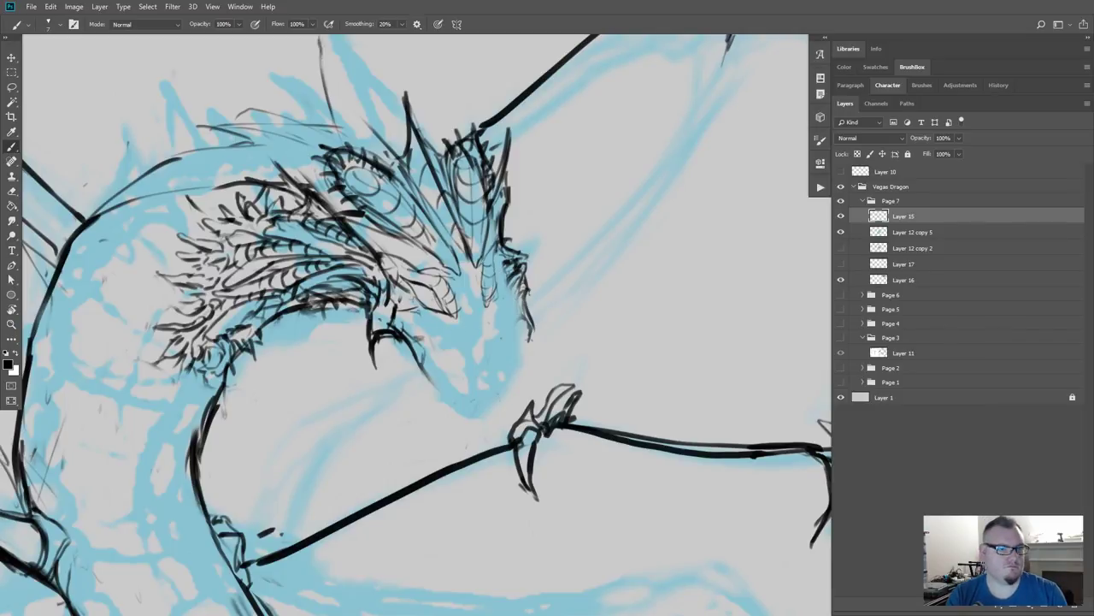
Step: Redraw the near eye's pupil as a dark narrow slit and ink heavy, sharp edges around the far eye
drag(435, 296, 431, 306)
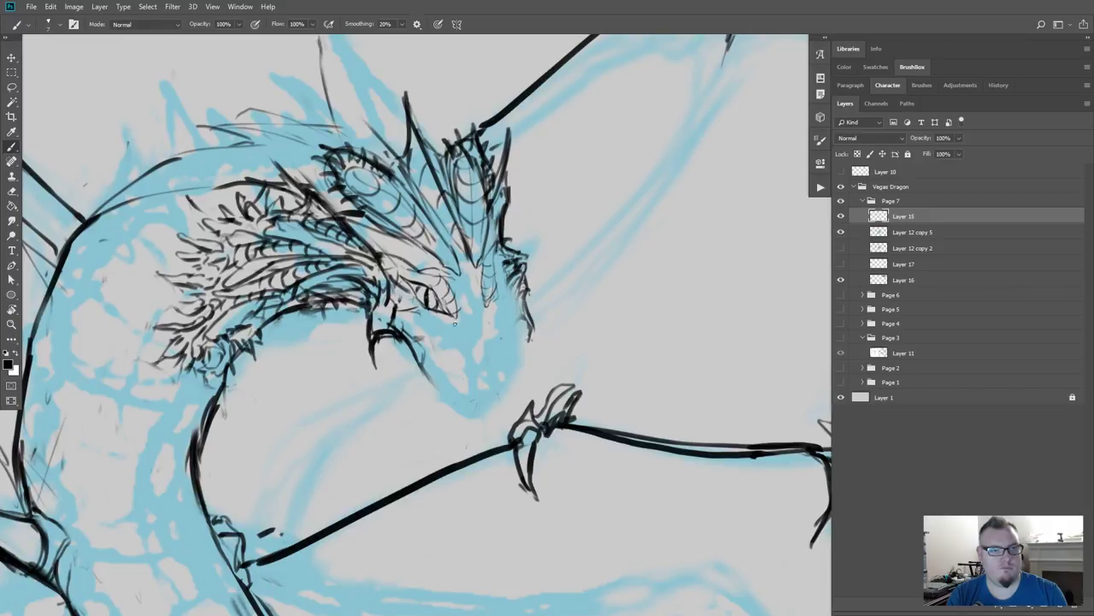
key(e)
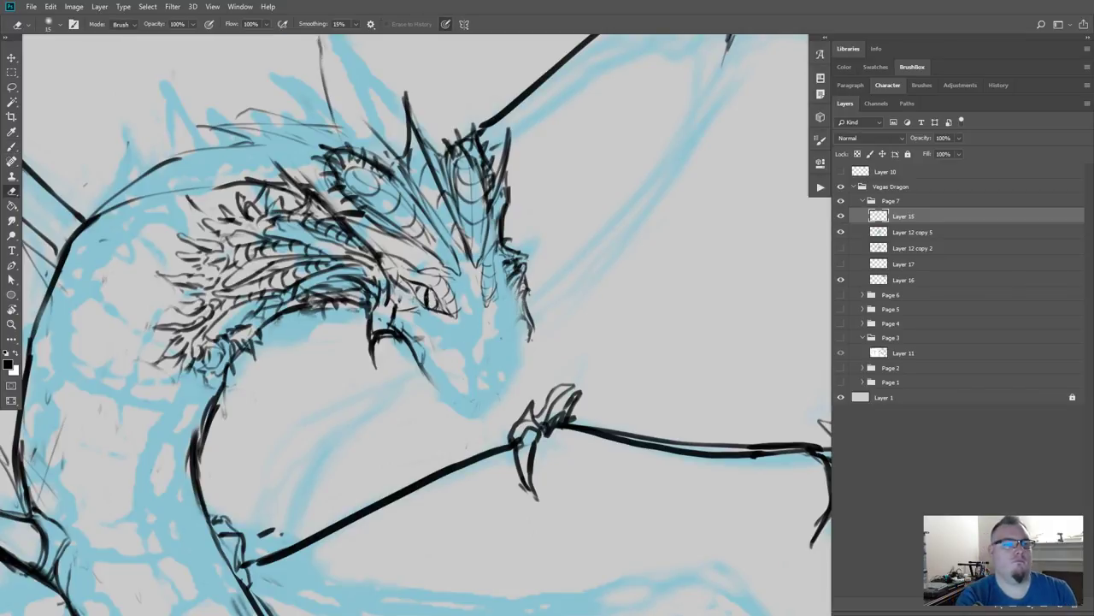
key(b)
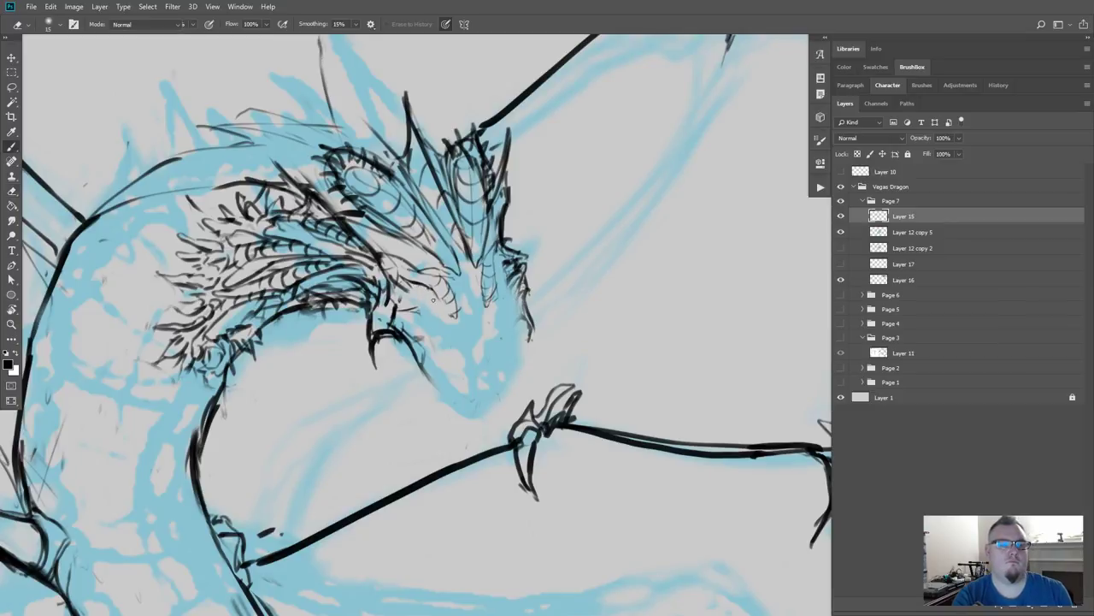
mouse_move(453, 313)
mouse_down()
mouse_move(438, 297)
mouse_move(455, 316)
mouse_move(445, 309)
mouse_up()
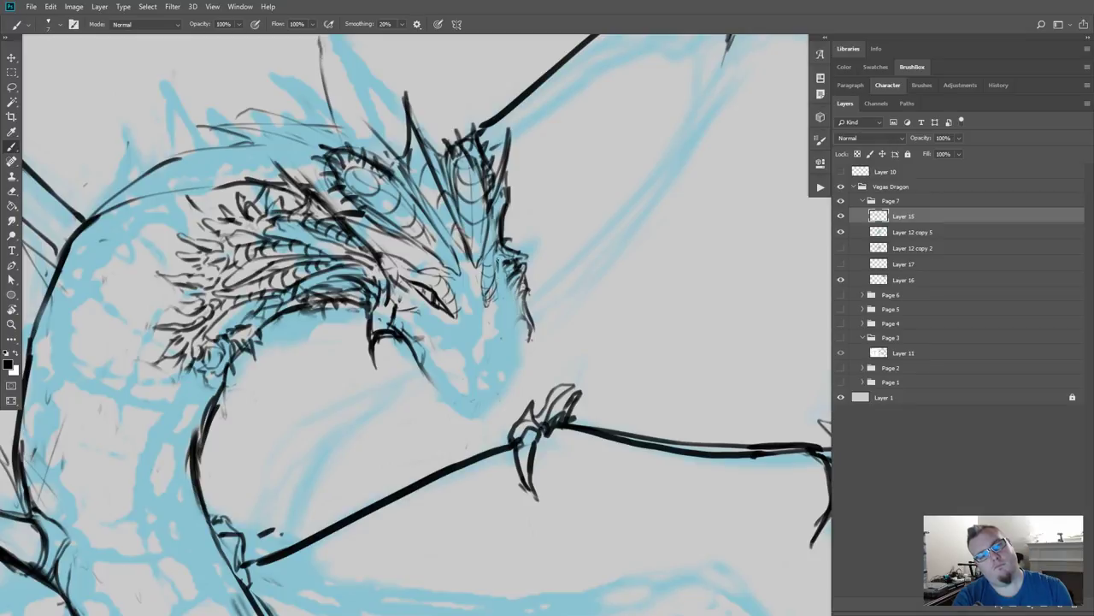
drag(498, 258, 492, 298)
drag(476, 274, 487, 308)
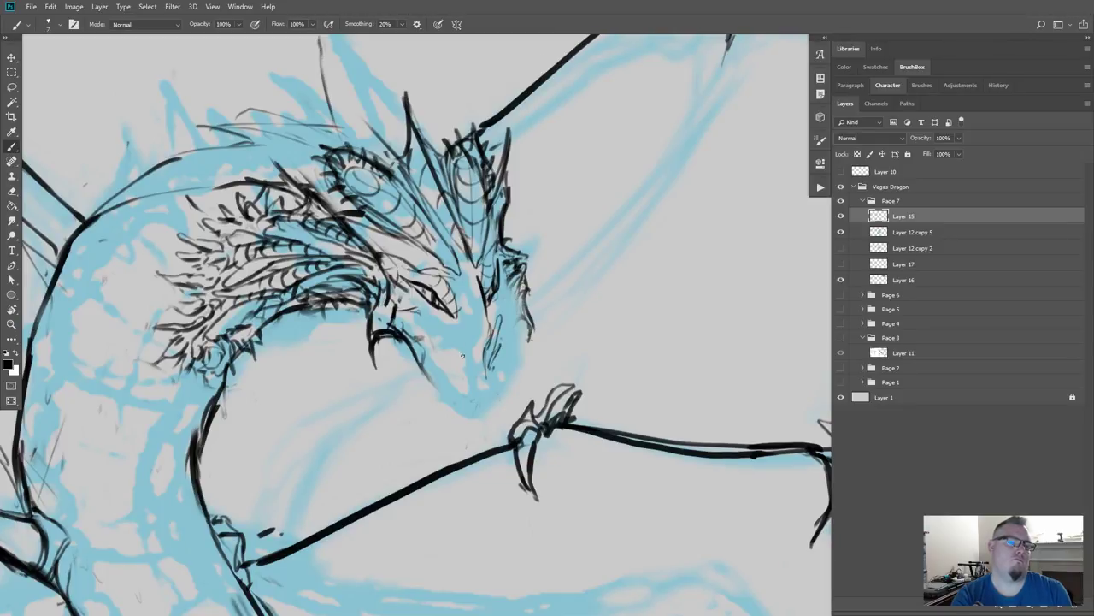
Step: Try inking nostrils and ridge lines on the snout, and erase them all
mouse_move(468, 363)
mouse_down()
mouse_move(429, 327)
mouse_move(458, 353)
mouse_up()
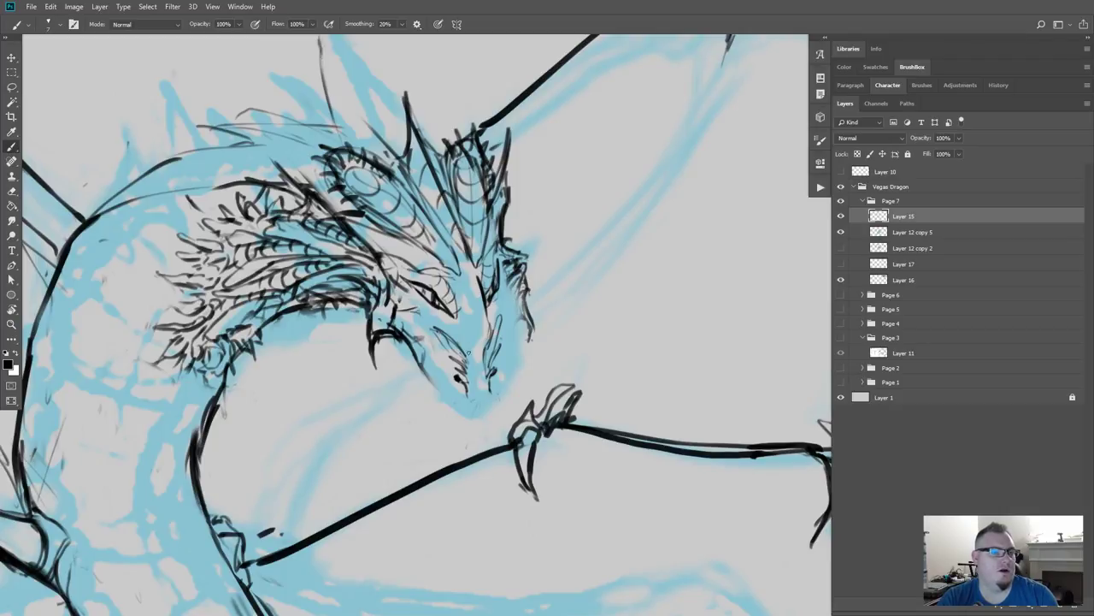
drag(469, 389, 465, 347)
key(e)
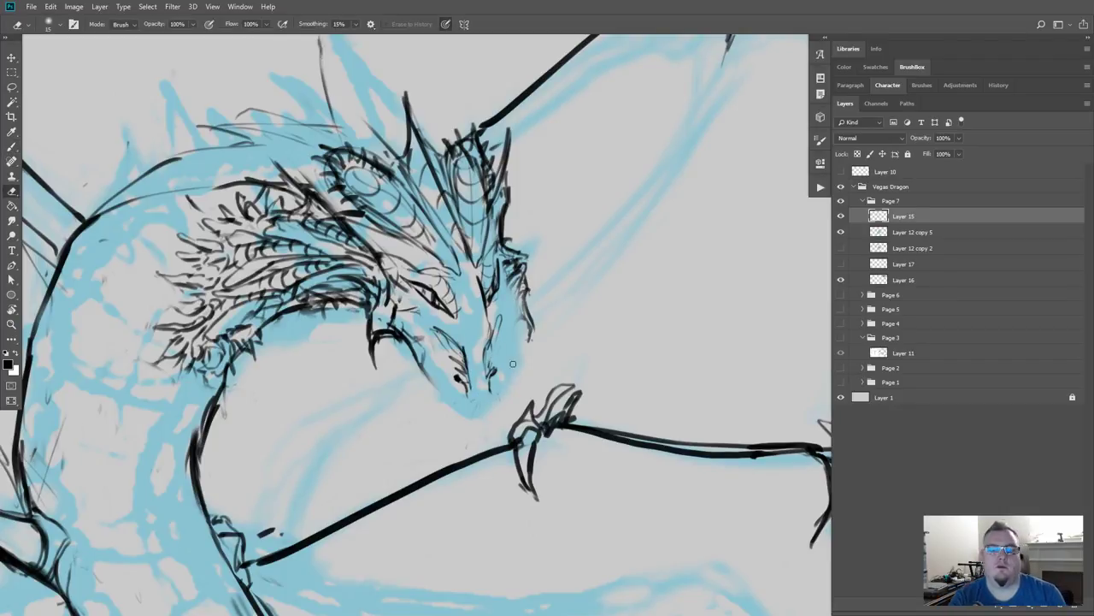
mouse_move(513, 364)
mouse_down()
mouse_move(501, 331)
mouse_move(489, 344)
mouse_move(496, 364)
mouse_move(437, 337)
mouse_move(493, 336)
mouse_move(474, 399)
mouse_up()
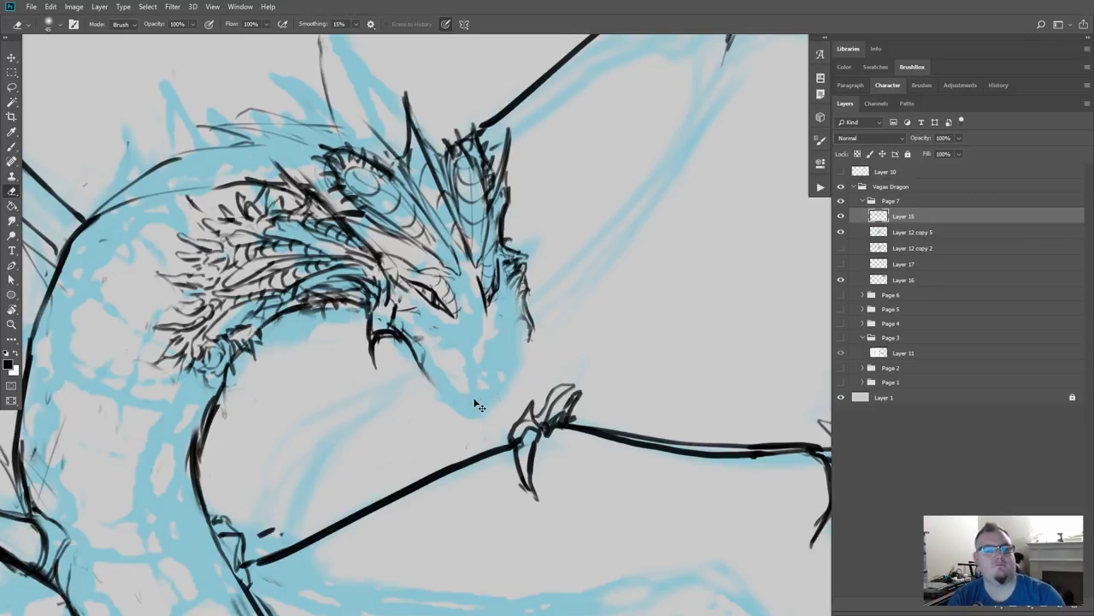
Step: Check the head against the whole dragon and erase the line work of both eyes on Layer 15
scroll(475, 399, down, 6)
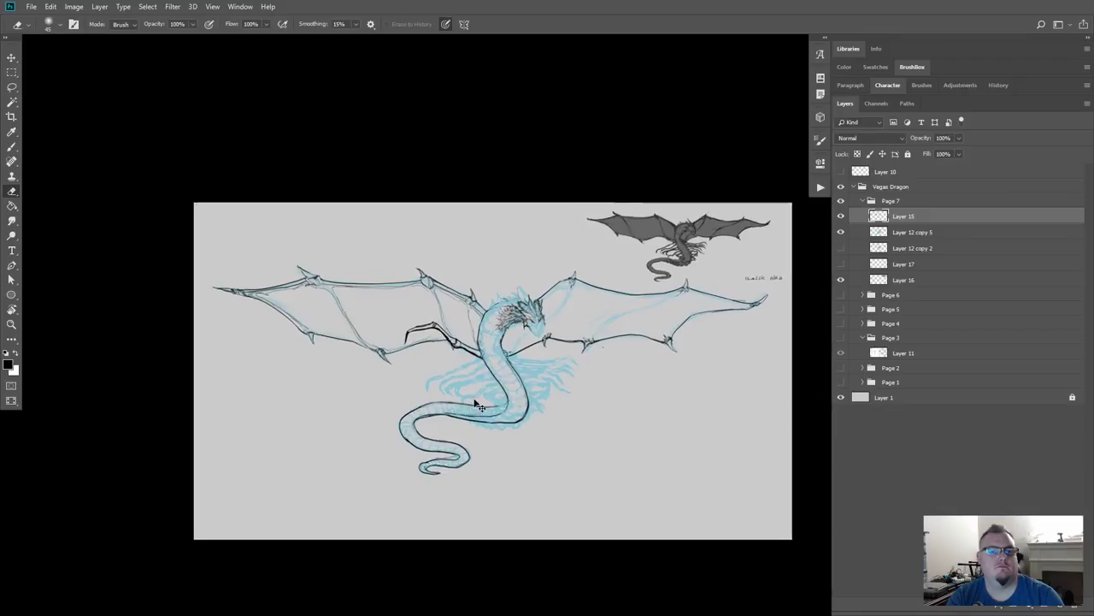
scroll(474, 399, up, 8)
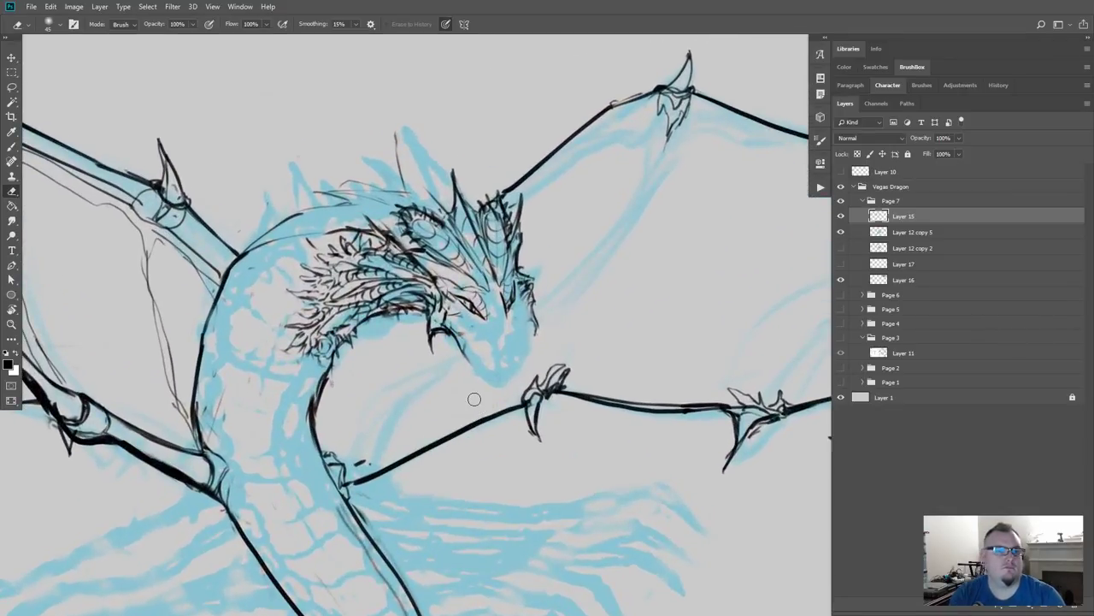
mouse_move(590, 177)
mouse_down()
mouse_move(374, 303)
mouse_move(396, 350)
mouse_move(303, 377)
mouse_move(403, 339)
mouse_move(454, 298)
mouse_move(511, 226)
mouse_up()
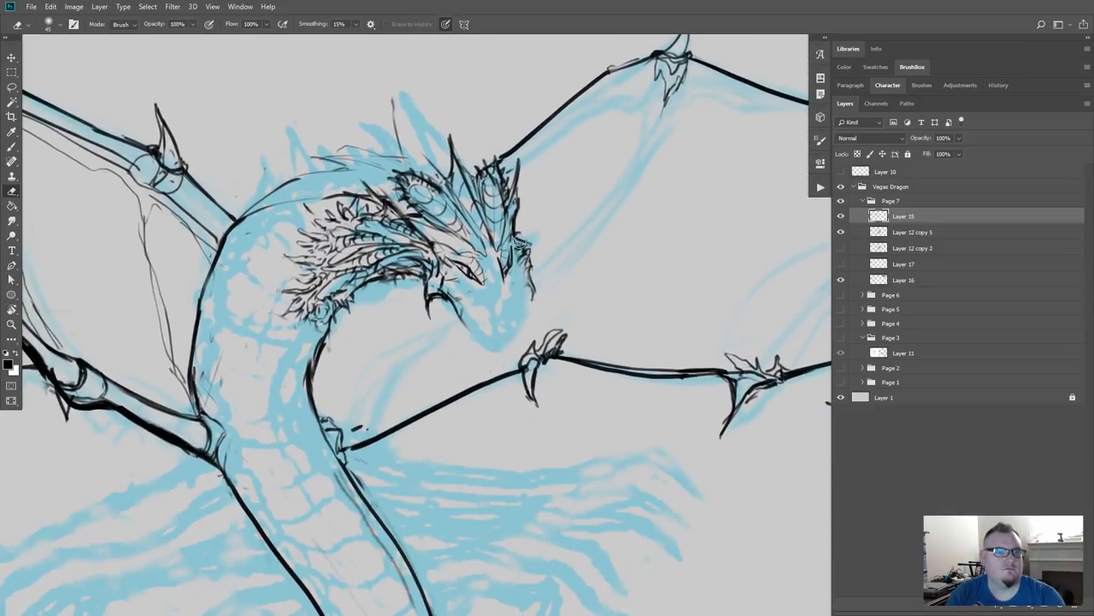
scroll(519, 240, up, 4)
scroll(519, 243, down, 5)
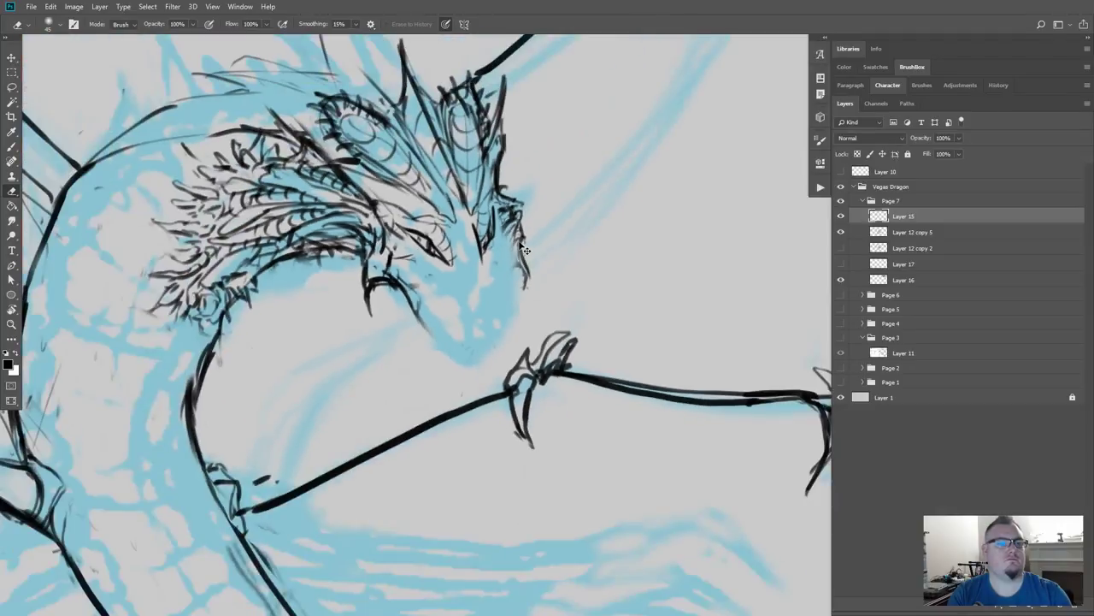
scroll(518, 244, up, 3)
mouse_move(426, 243)
mouse_down()
mouse_move(448, 255)
mouse_move(402, 228)
mouse_up()
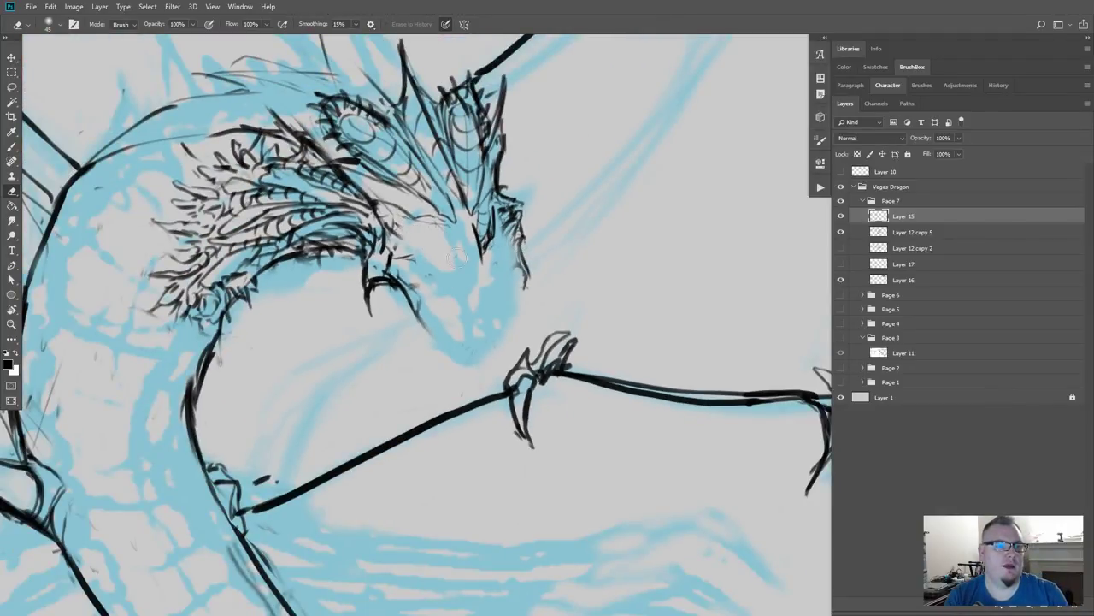
mouse_move(484, 242)
mouse_down()
mouse_move(484, 255)
mouse_move(475, 229)
mouse_move(494, 215)
mouse_move(480, 216)
mouse_up()
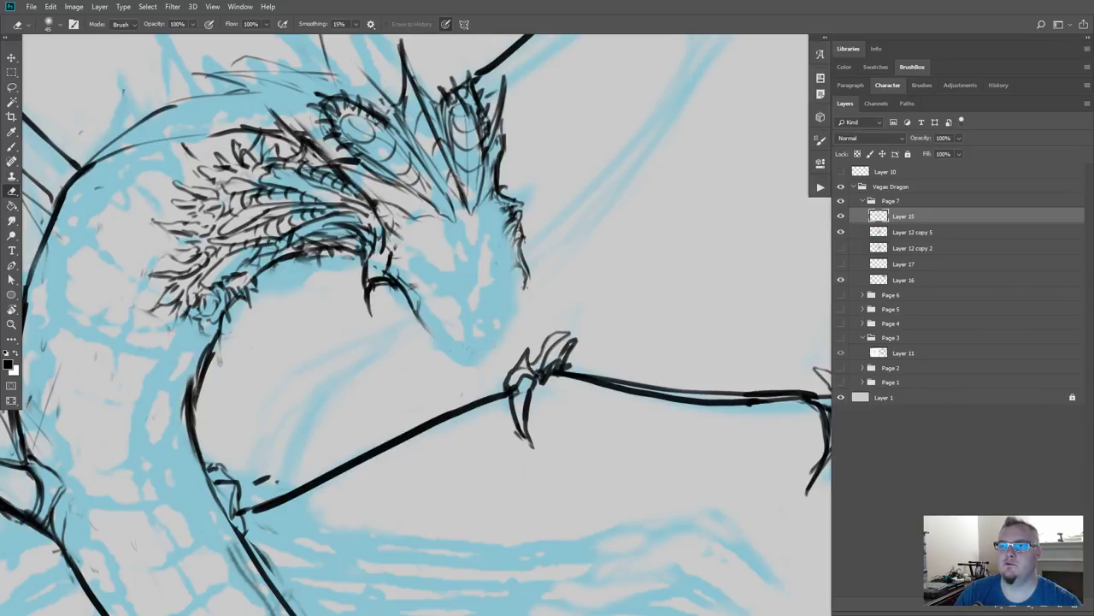
Step: Switch to the Pinterest board in Chrome and search Pinterest for "snake heads"
drag(1093, 94, 428, 2)
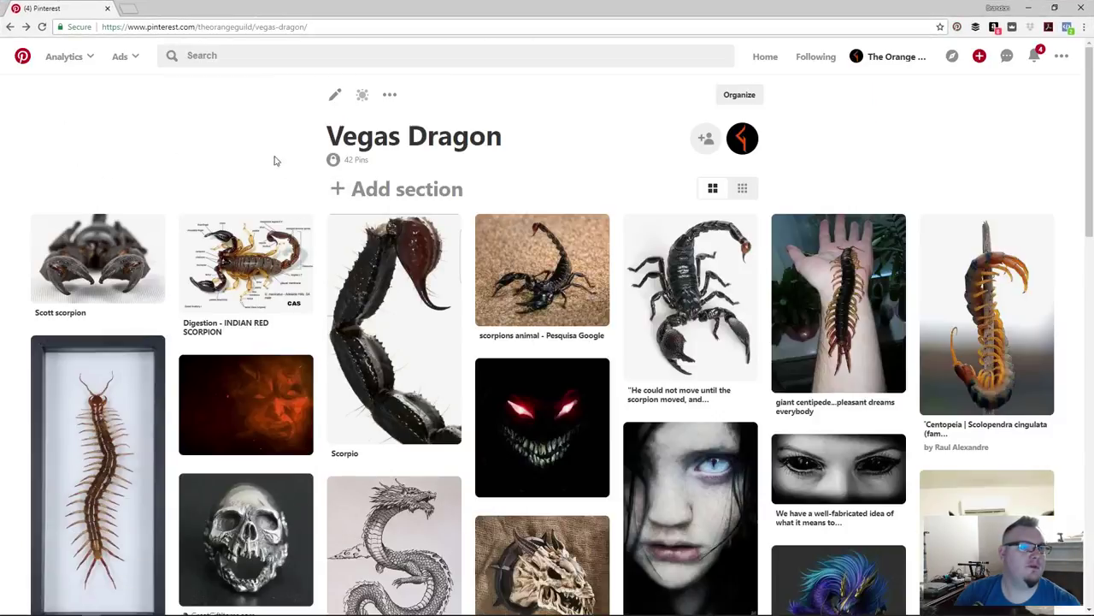
click(207, 55)
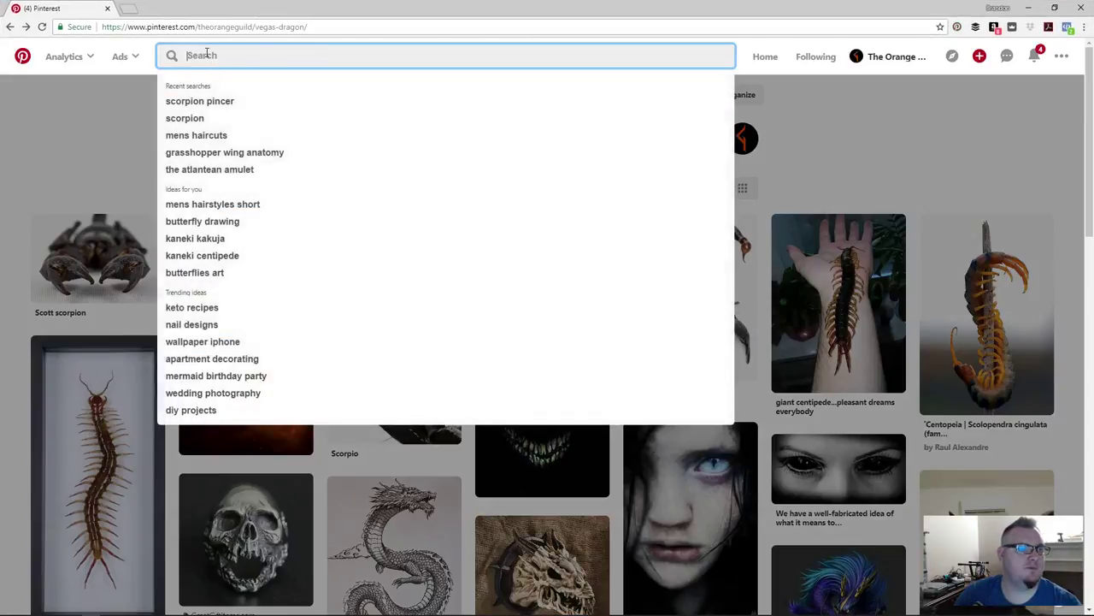
text(snake heads)
key(Return)
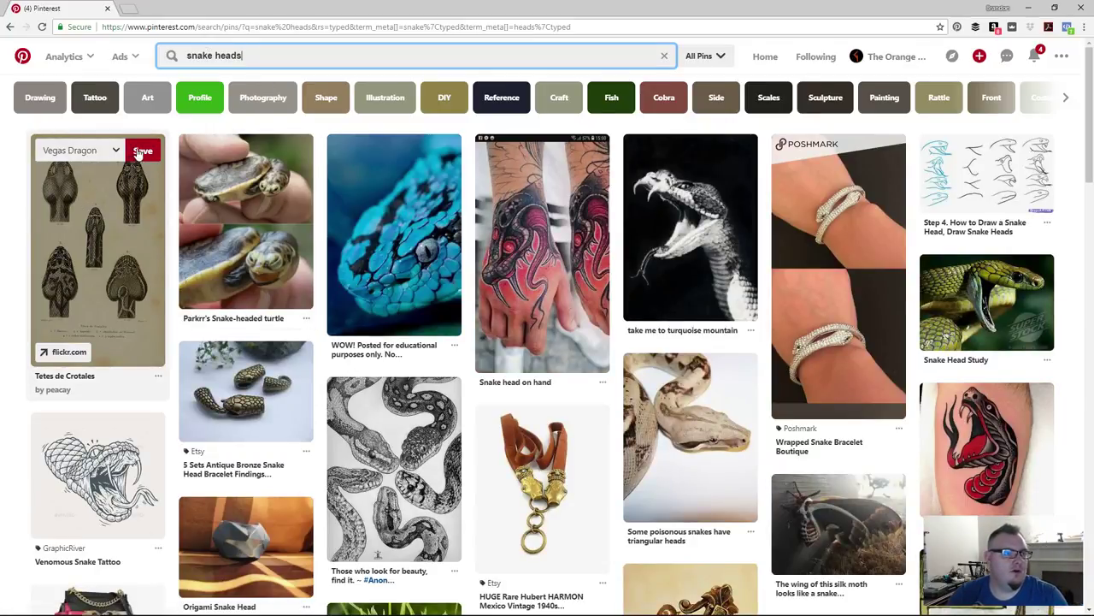
Step: Save the Tetes de Crotales, blue-scaled snake, black-and-white open-mouthed snake and Snake Head Study pins to the Vegas Dragon board
click(141, 150)
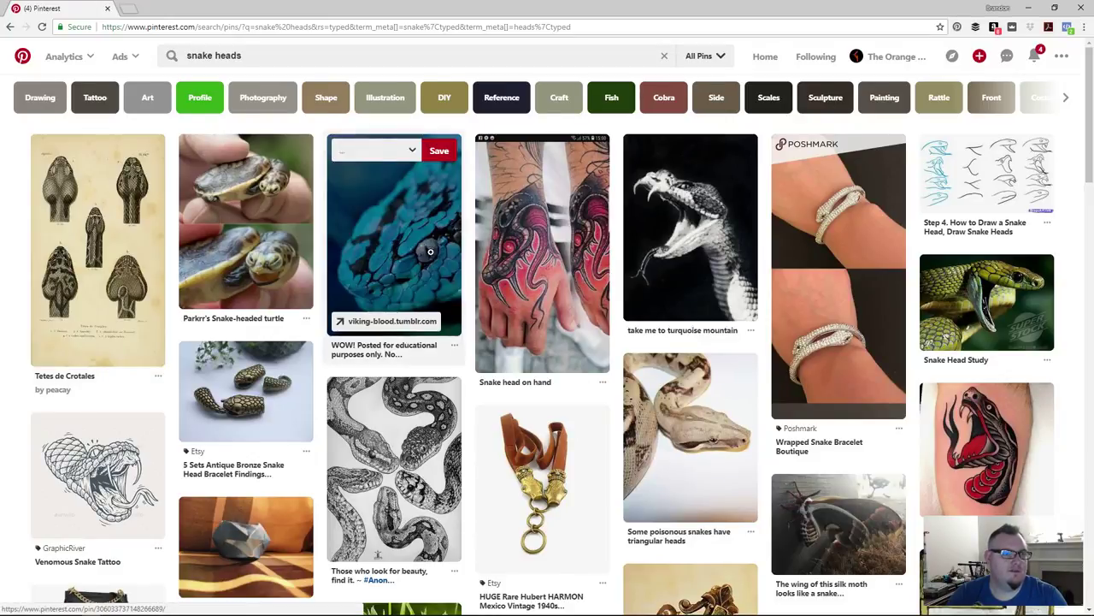
click(440, 150)
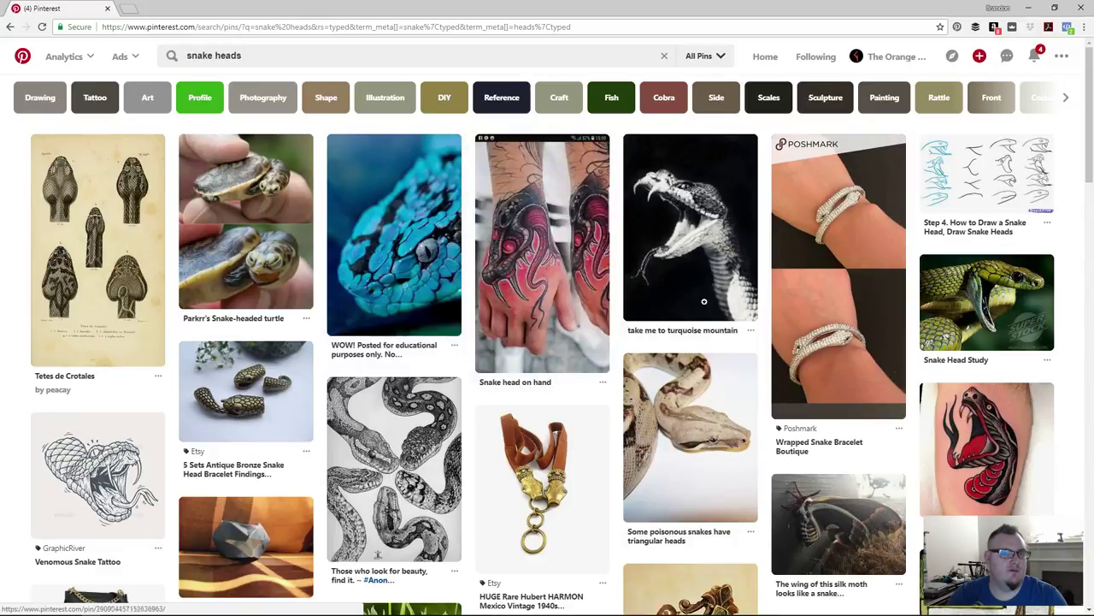
click(737, 151)
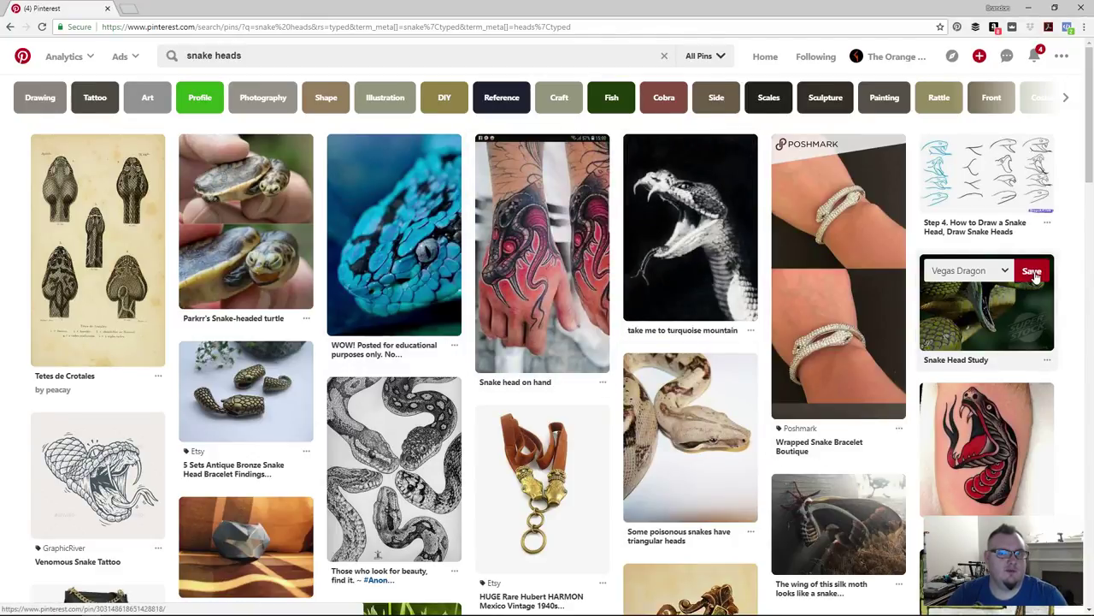
click(1032, 271)
Step: Find the inked, open-mouthed fanged snake head pin 19063_thumb2.jpg in the search results and save it to the Vegas Dragon board
scroll(983, 303, down, 3)
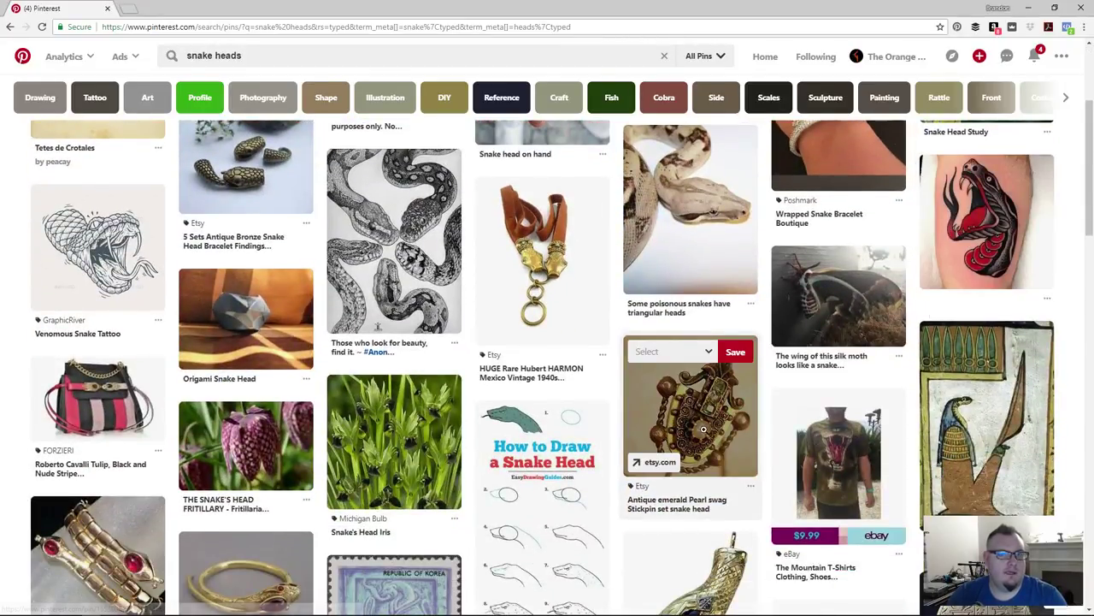
scroll(703, 429, down, 3)
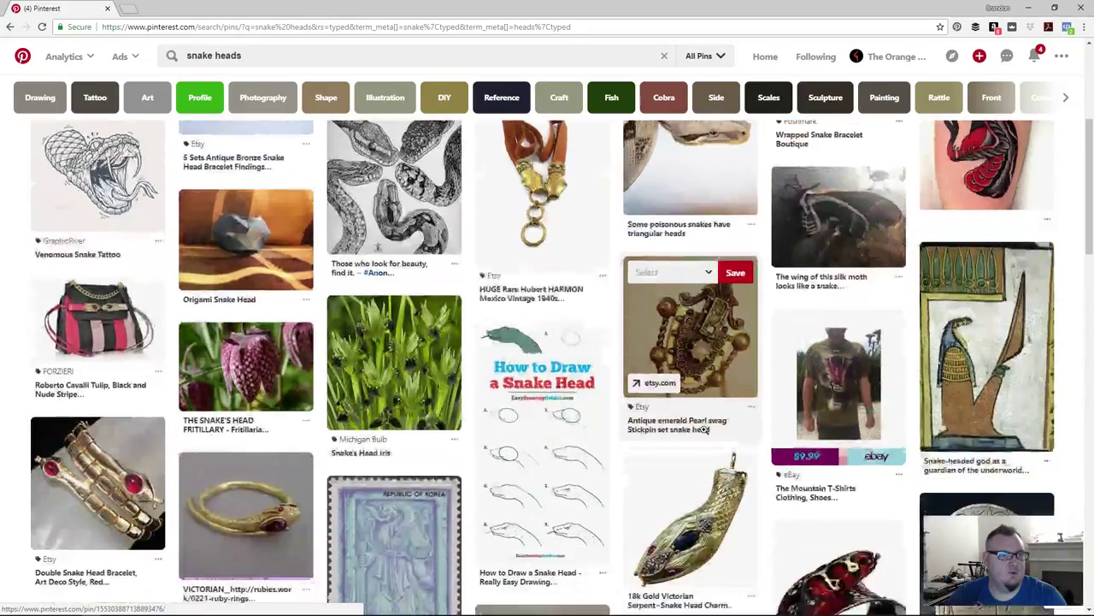
scroll(703, 429, down, 1)
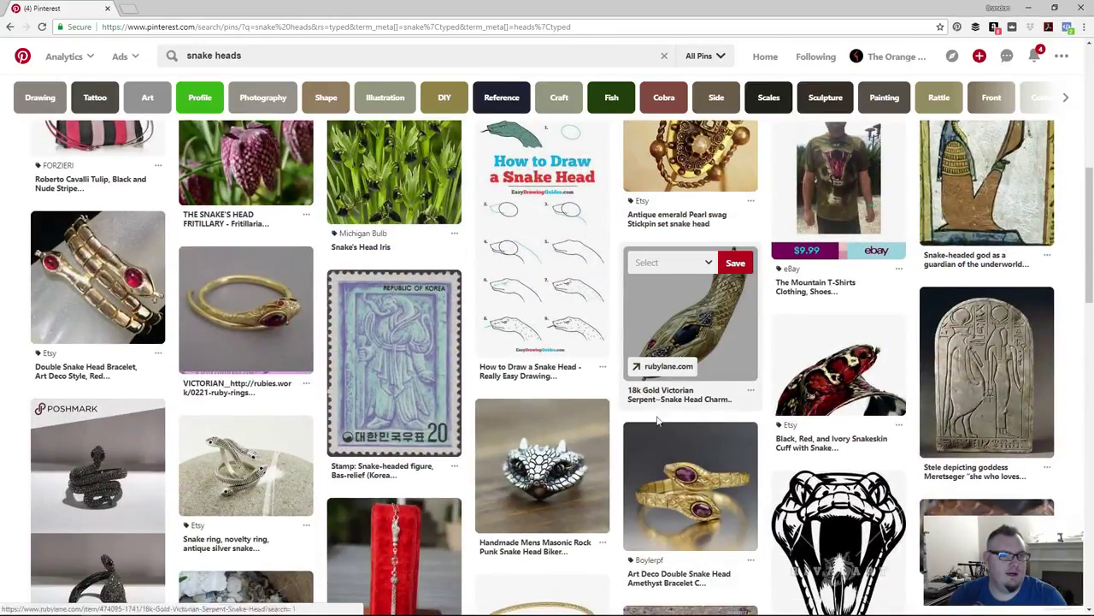
scroll(675, 402, down, 2)
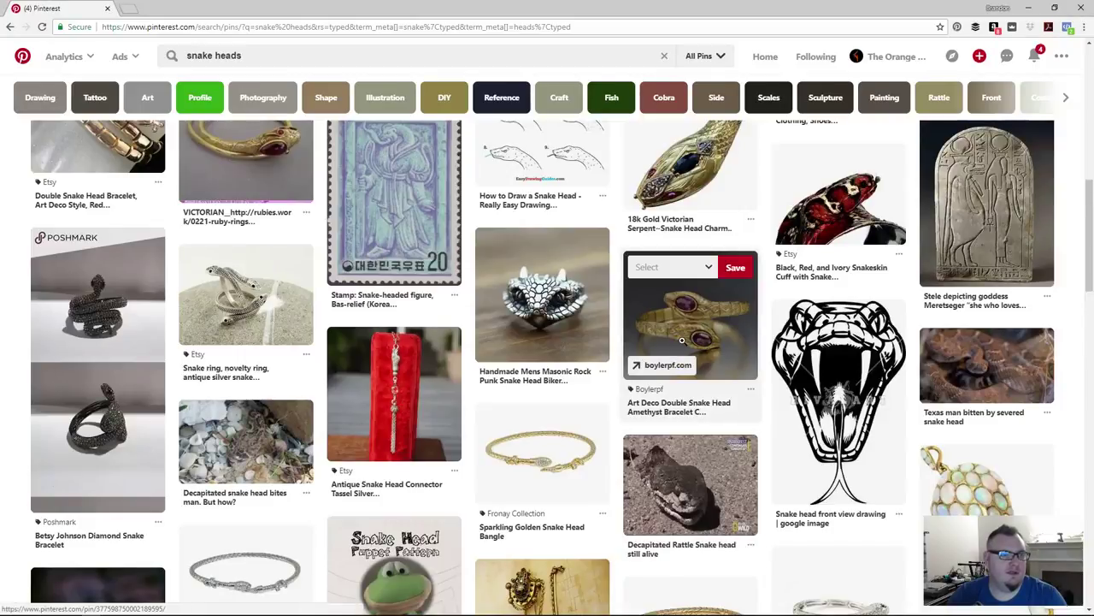
scroll(547, 411, down, 2)
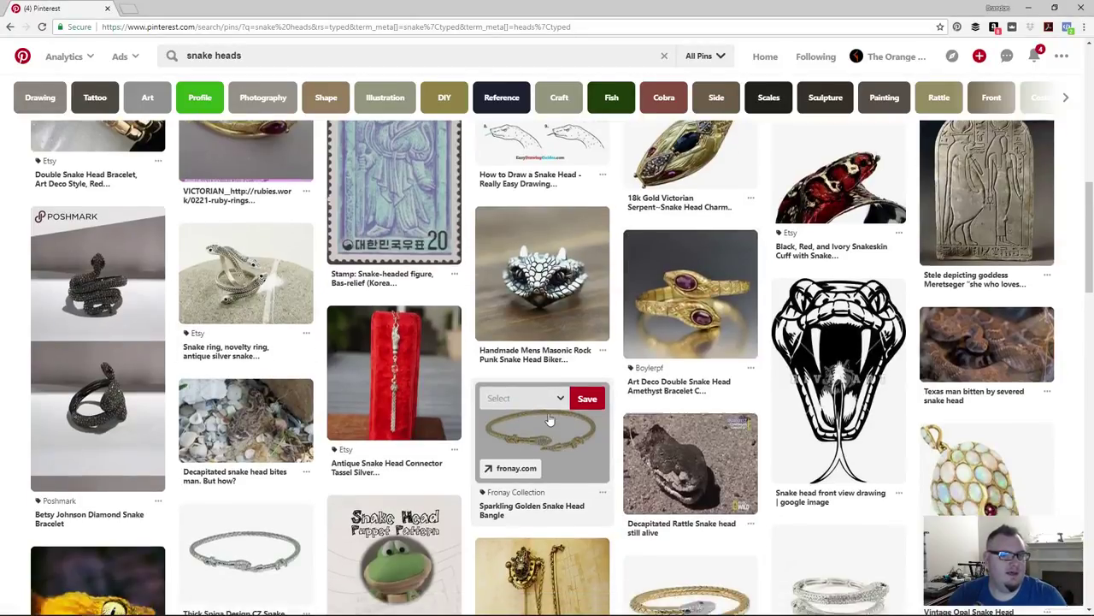
scroll(548, 417, down, 2)
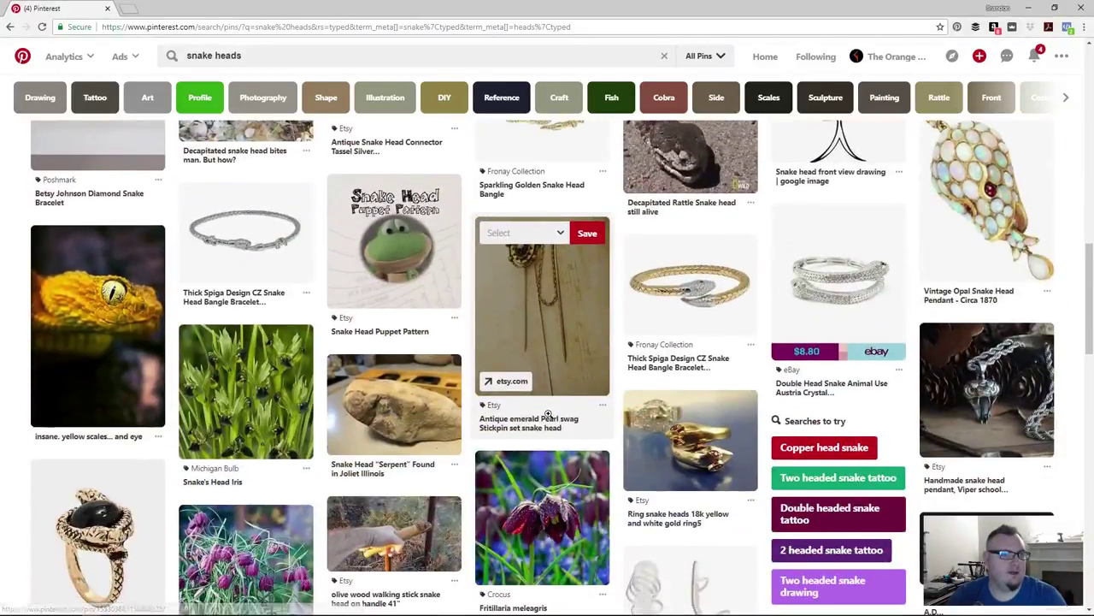
scroll(548, 414, down, 5)
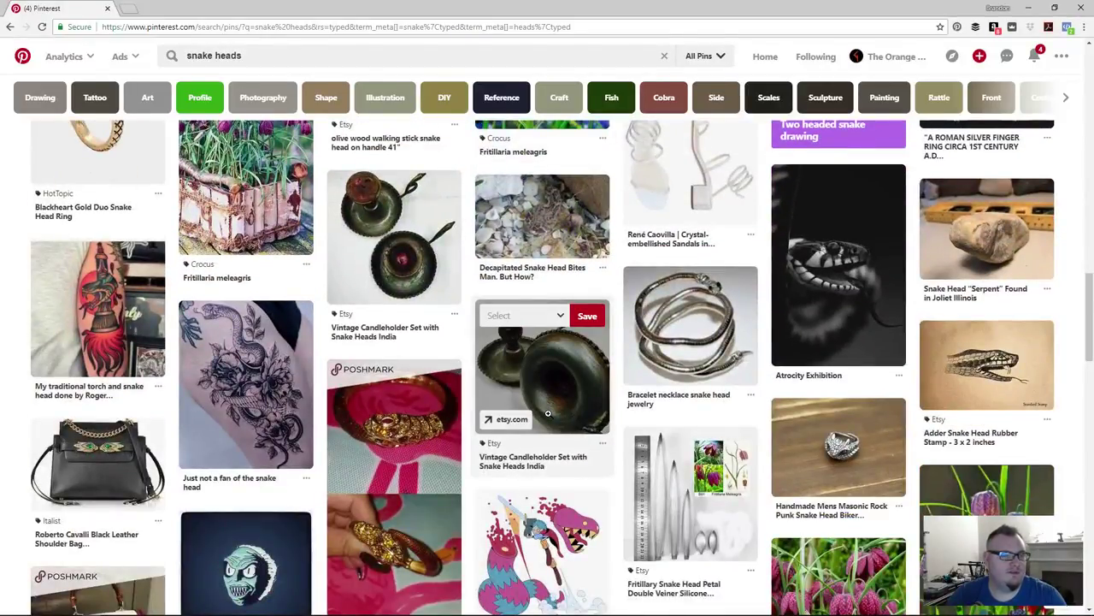
scroll(548, 413, down, 3)
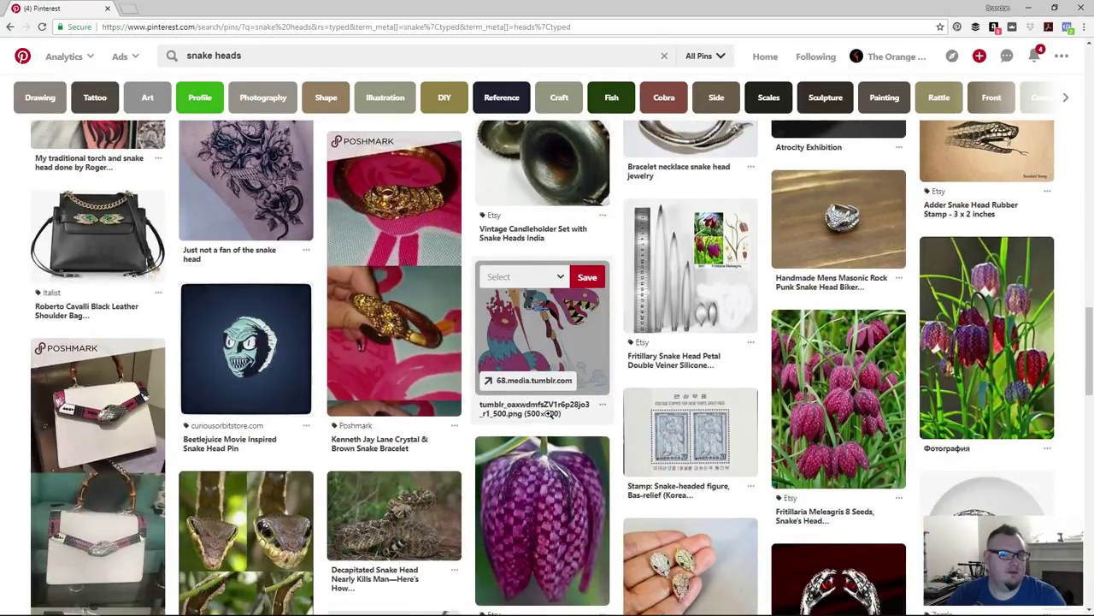
scroll(548, 413, down, 5)
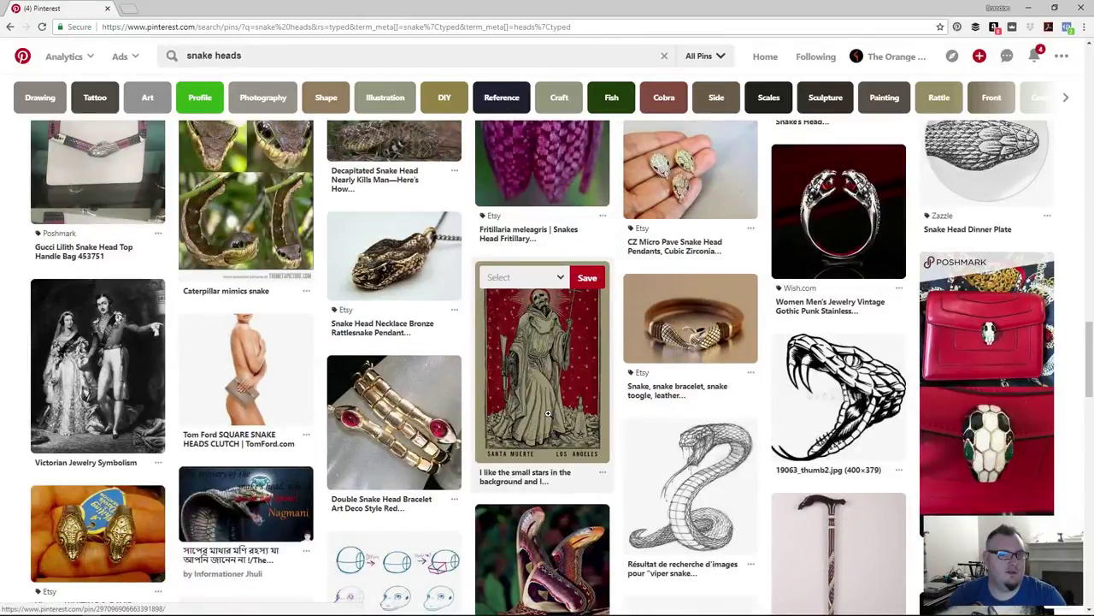
click(852, 352)
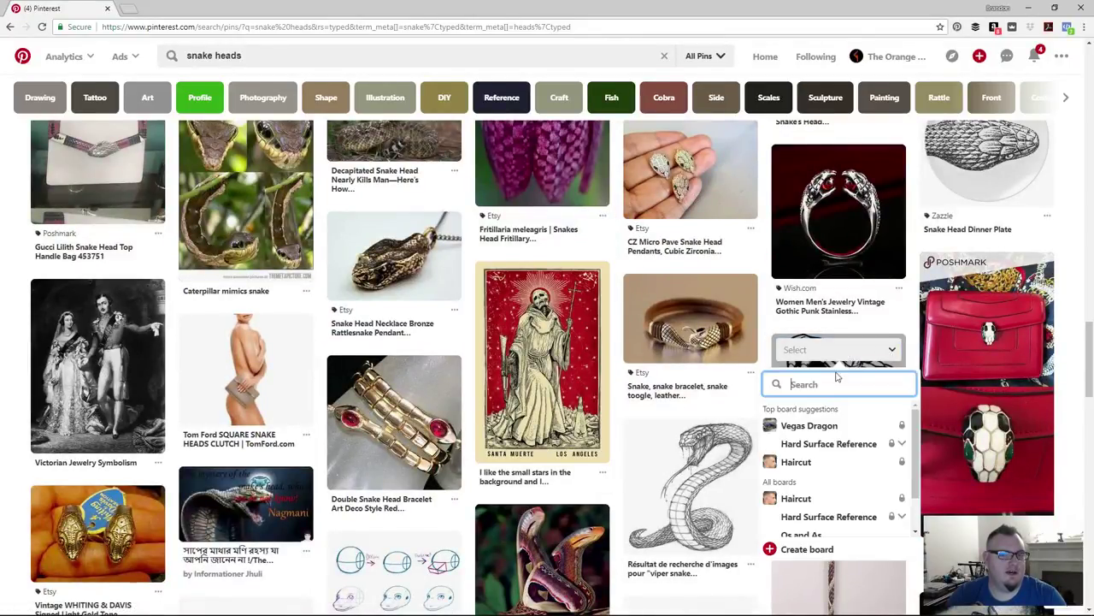
click(872, 426)
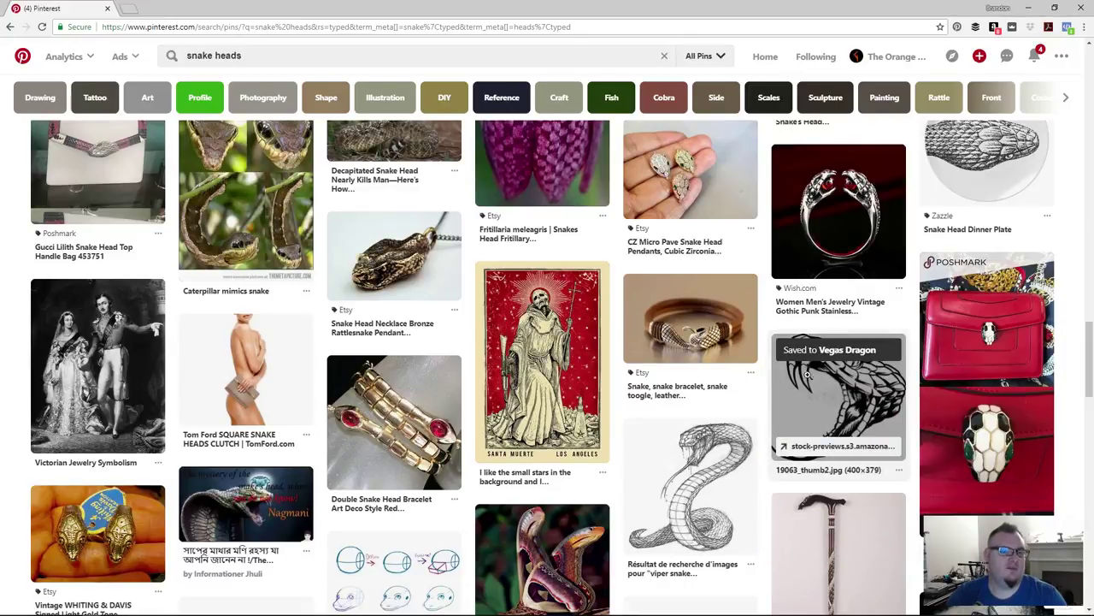
Step: Open the Vegas Dragon secret board from The Orange Guild profile's boards
click(893, 57)
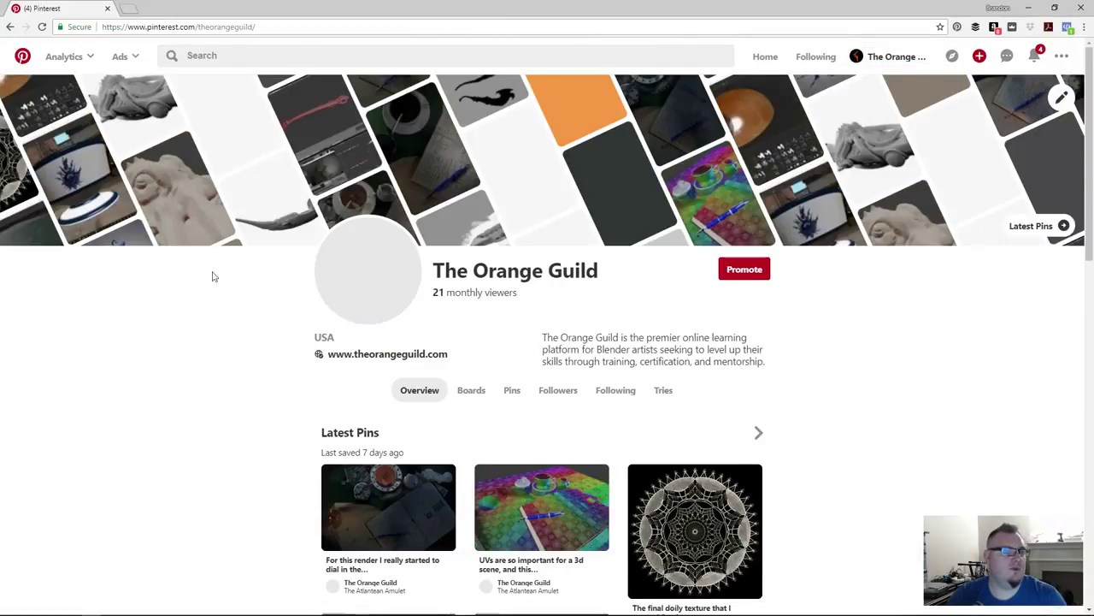
click(474, 391)
scroll(310, 411, down, 3)
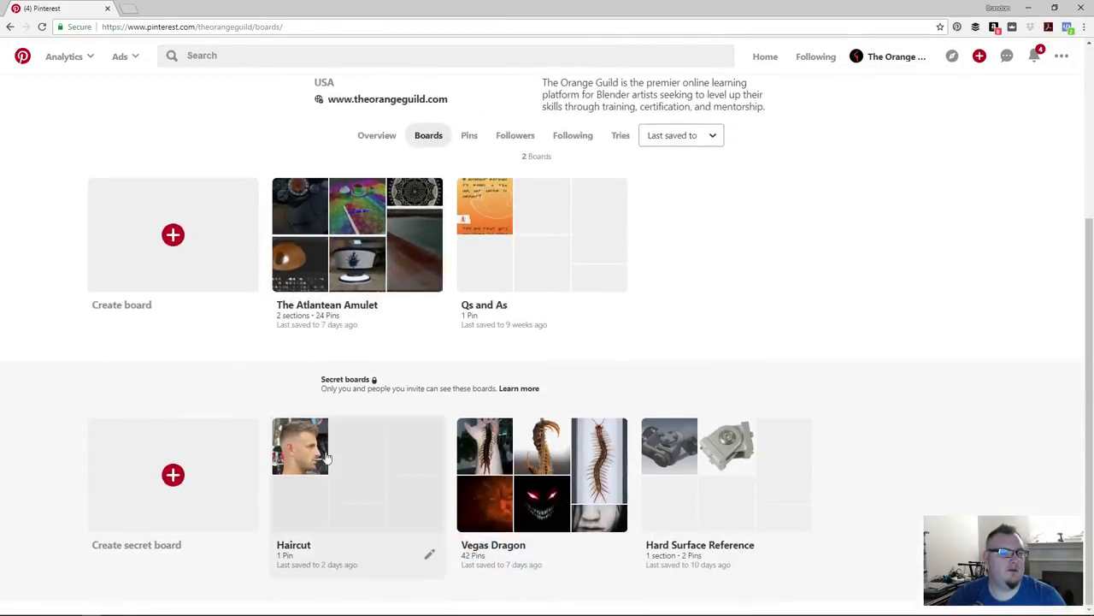
click(539, 479)
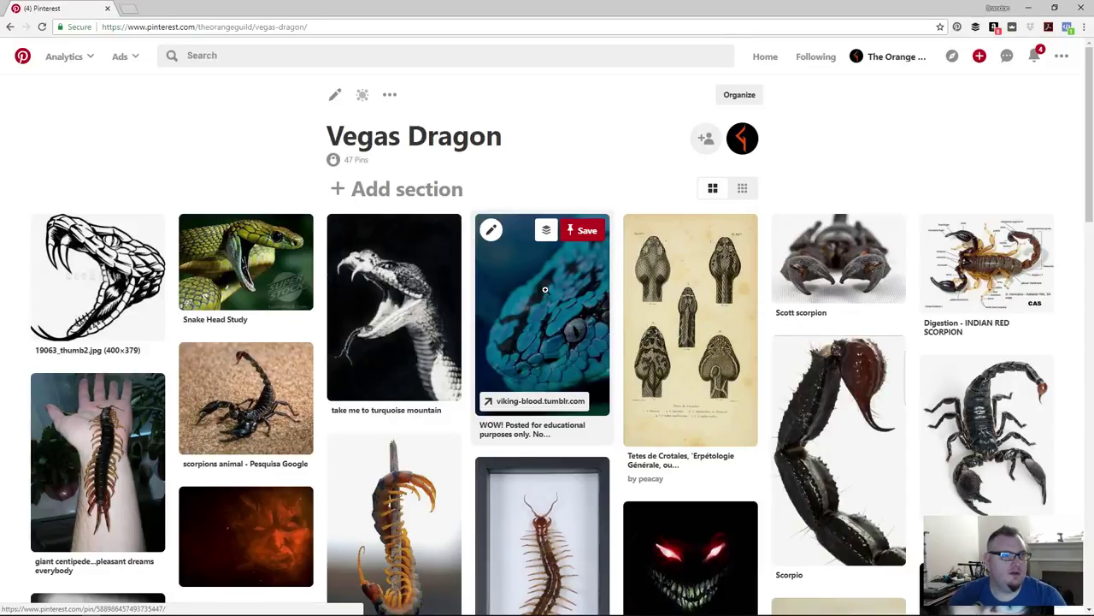
Step: Examine the eyes and snouts in the Snake Head Study pin, the related open-mouthed viper photo and the inked snake head pin
click(293, 251)
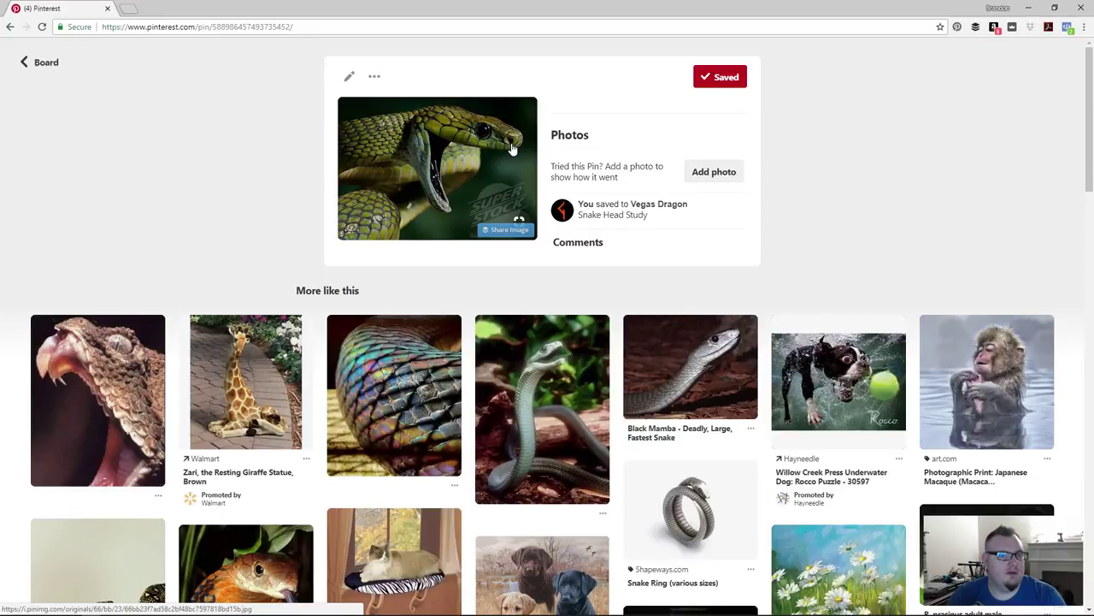
mouse_move(152, 439)
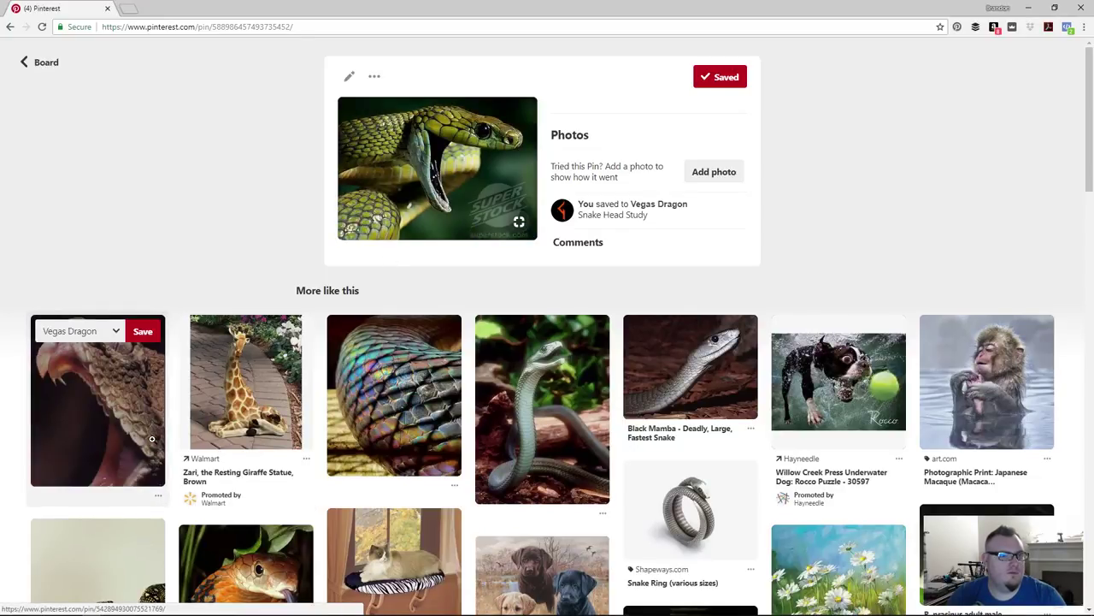
click(111, 391)
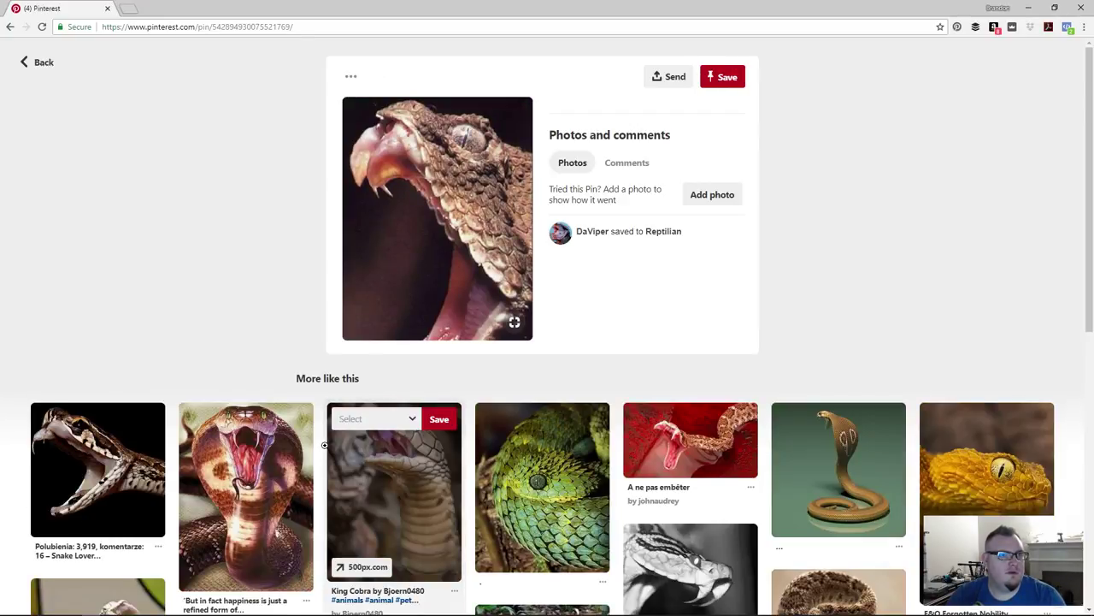
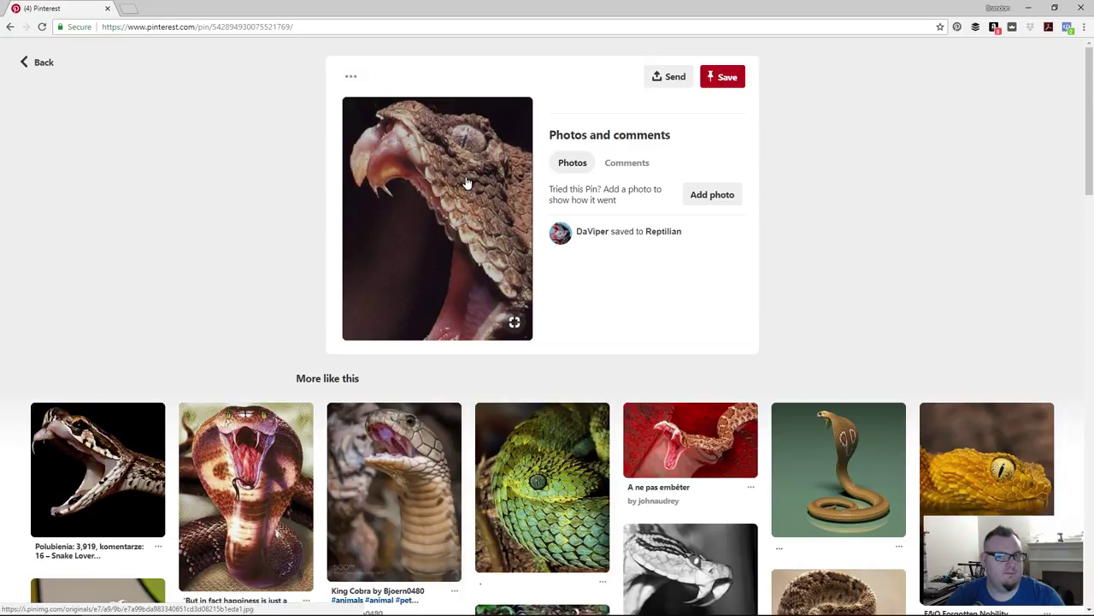
click(37, 64)
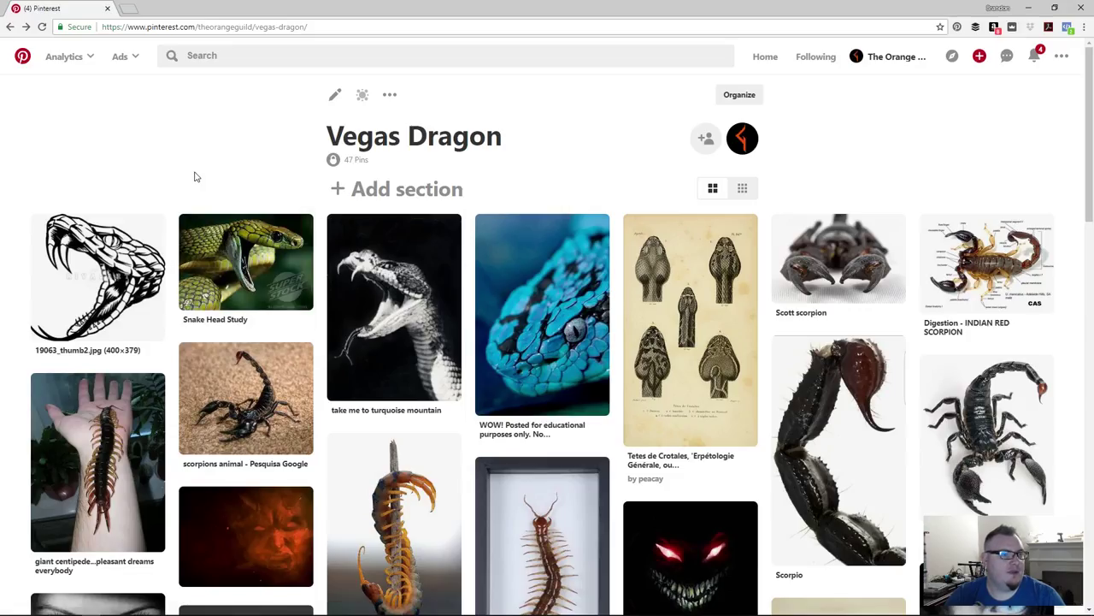
click(99, 274)
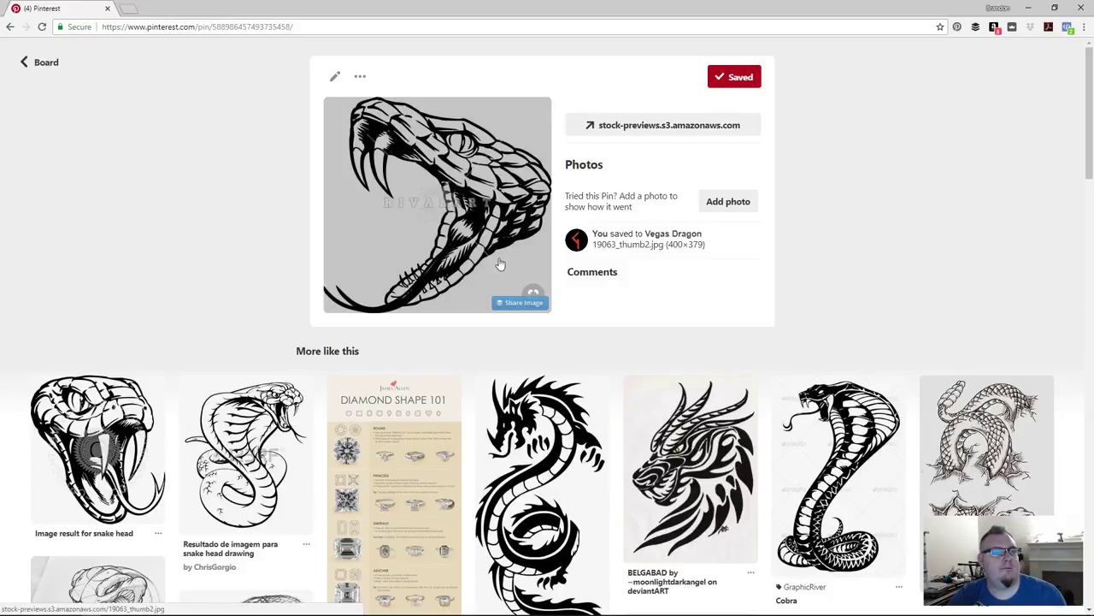
click(38, 61)
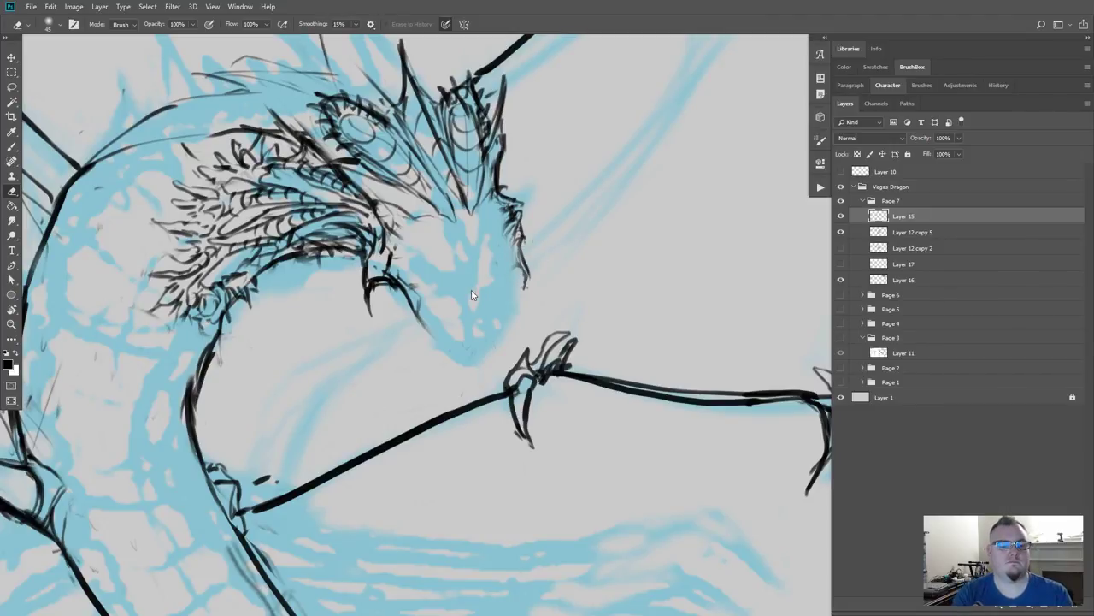
Step: Switch back to Photoshop and sketch the snout tip, mouth, nose-bridge contours and central forehead line with the Brush on Layer 15
key(b)
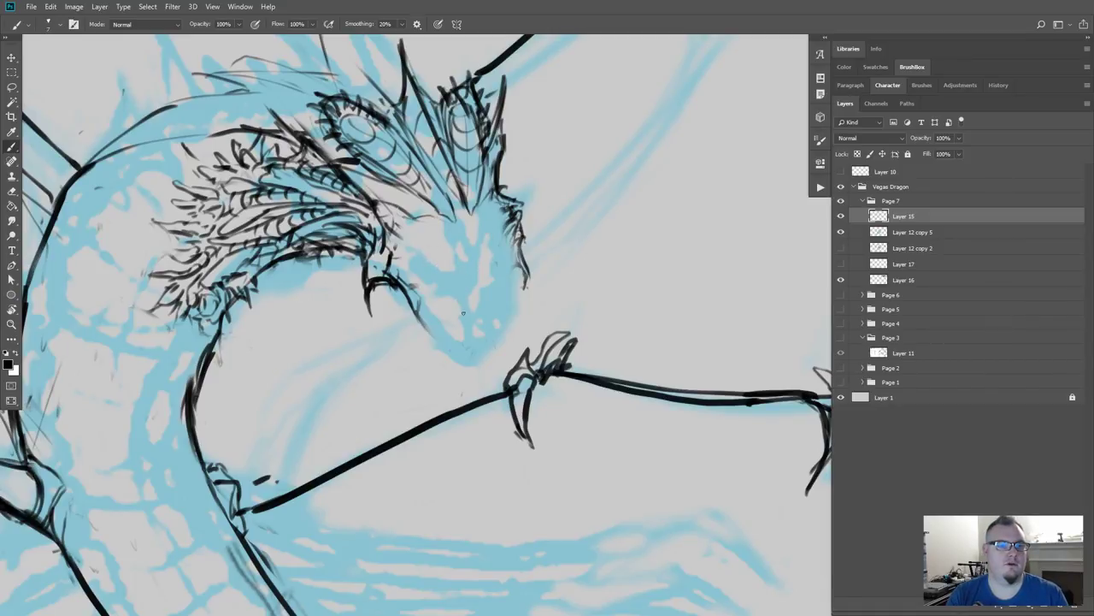
mouse_move(463, 312)
mouse_down()
mouse_move(466, 348)
mouse_move(492, 337)
mouse_move(458, 343)
mouse_move(492, 354)
mouse_move(459, 335)
mouse_move(476, 365)
mouse_move(458, 362)
mouse_move(489, 337)
mouse_move(484, 363)
mouse_up()
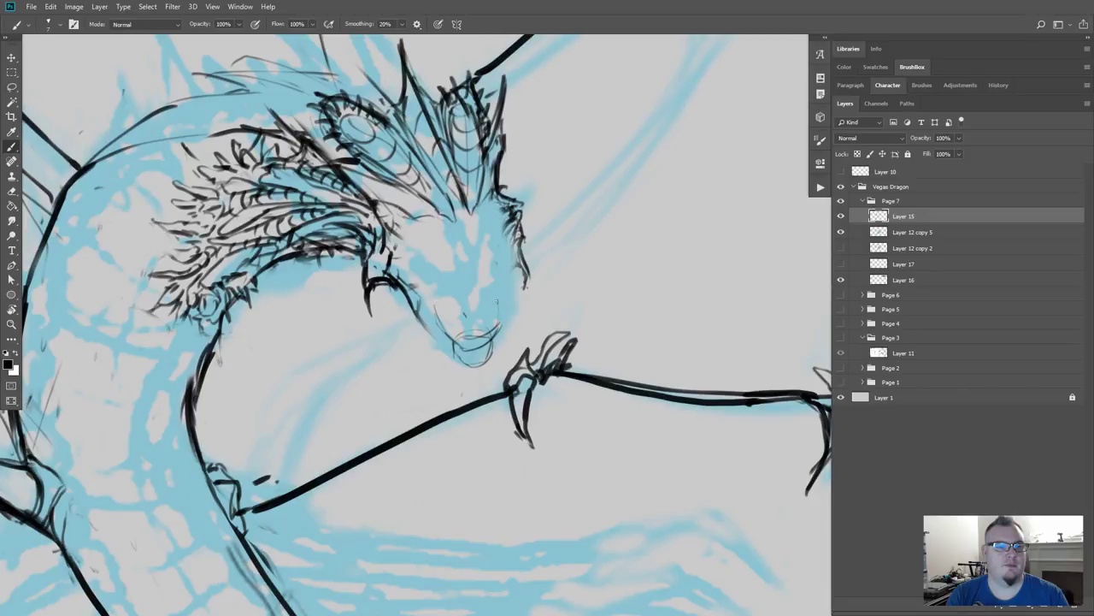
mouse_move(472, 301)
mouse_down()
mouse_move(465, 260)
mouse_move(498, 283)
mouse_move(443, 276)
mouse_move(468, 265)
mouse_move(427, 294)
mouse_move(457, 261)
mouse_move(417, 283)
mouse_up()
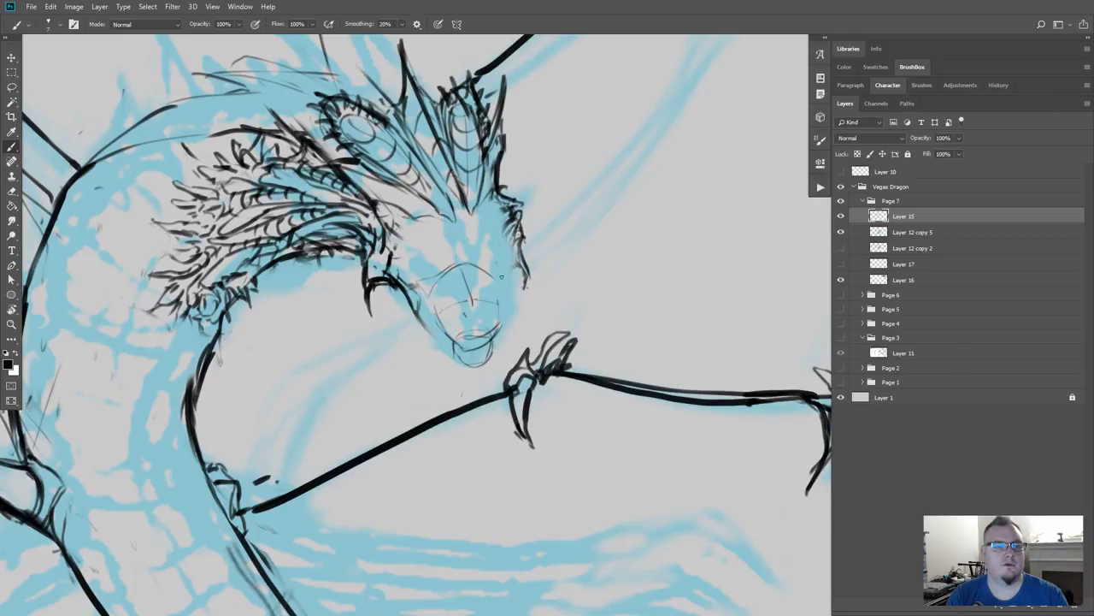
mouse_move(502, 305)
mouse_down()
mouse_move(503, 266)
mouse_move(513, 289)
mouse_move(500, 342)
mouse_move(434, 329)
mouse_up()
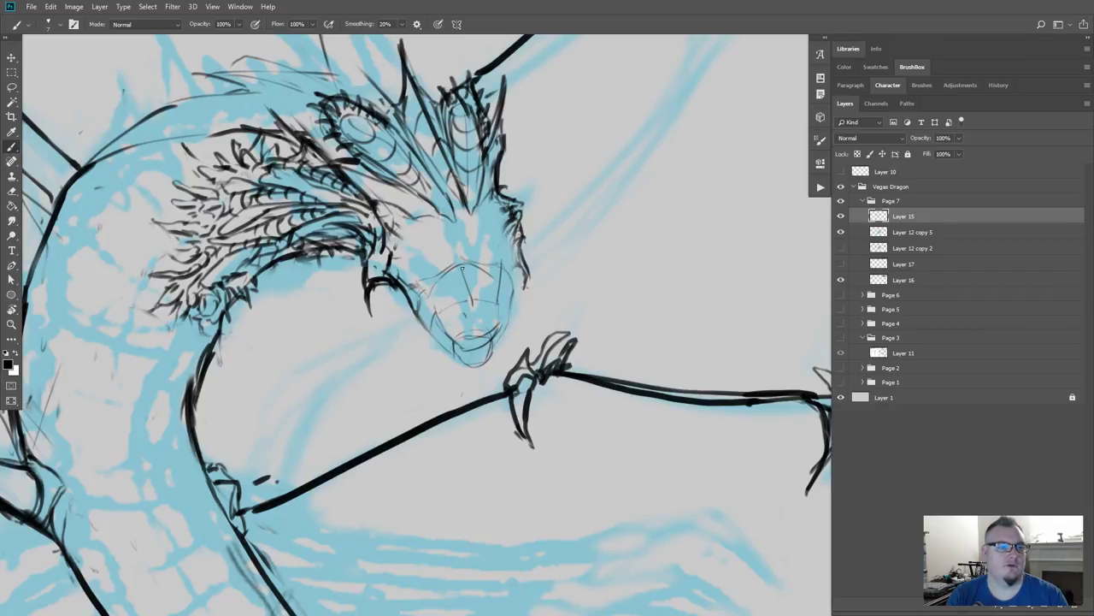
drag(464, 265, 476, 335)
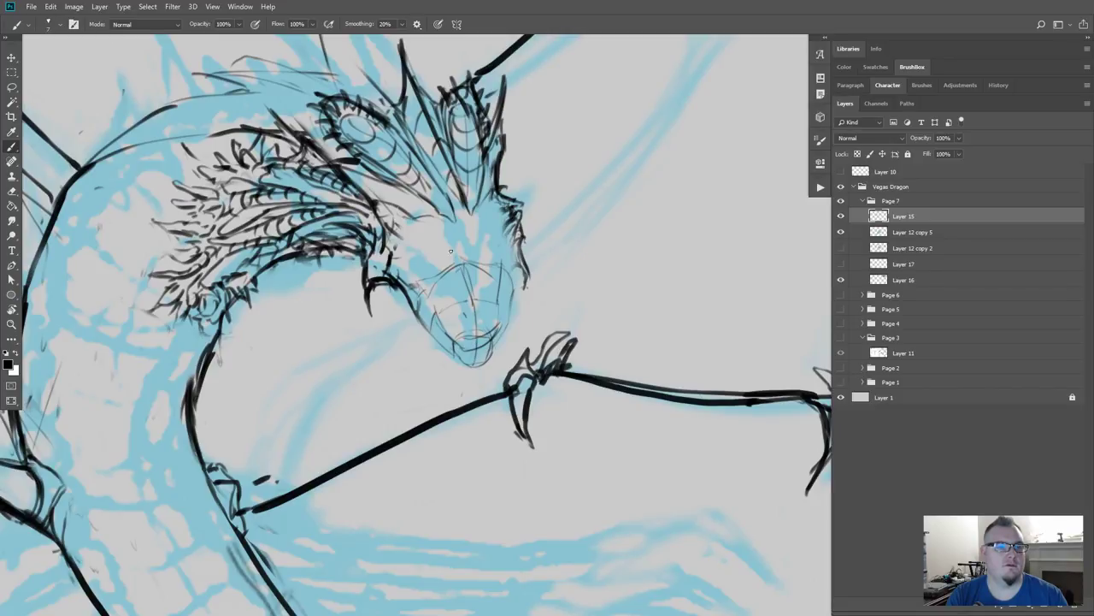
drag(453, 218, 464, 270)
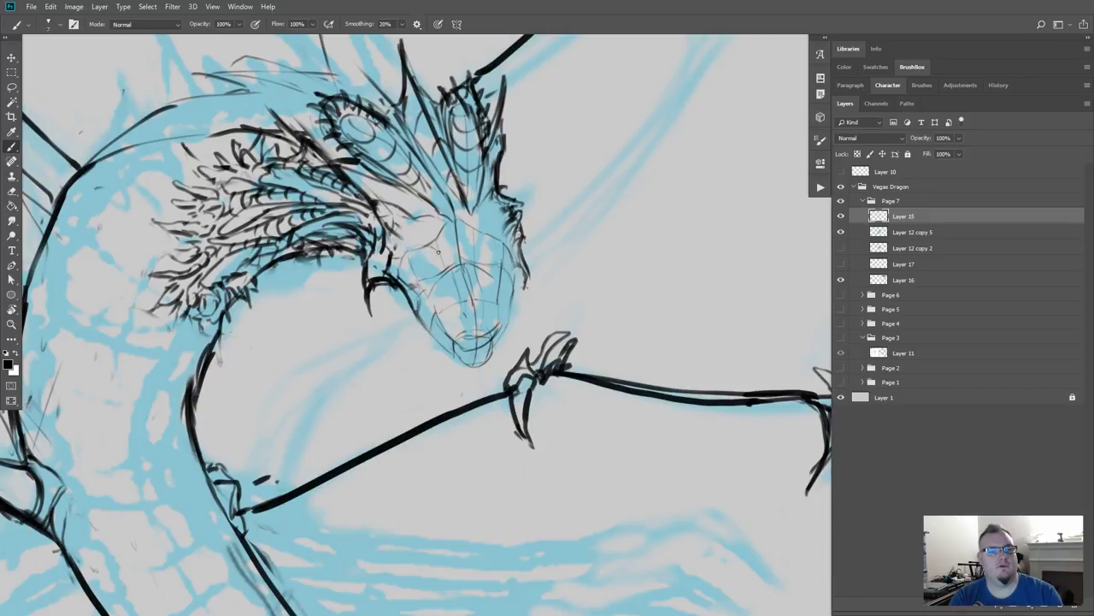
Step: Sketch both narrow, angled eyes with their brow lines, irises and slit pupils on either side of the snout
mouse_move(481, 246)
mouse_down()
mouse_move(490, 266)
mouse_move(489, 238)
mouse_up()
drag(482, 263, 495, 262)
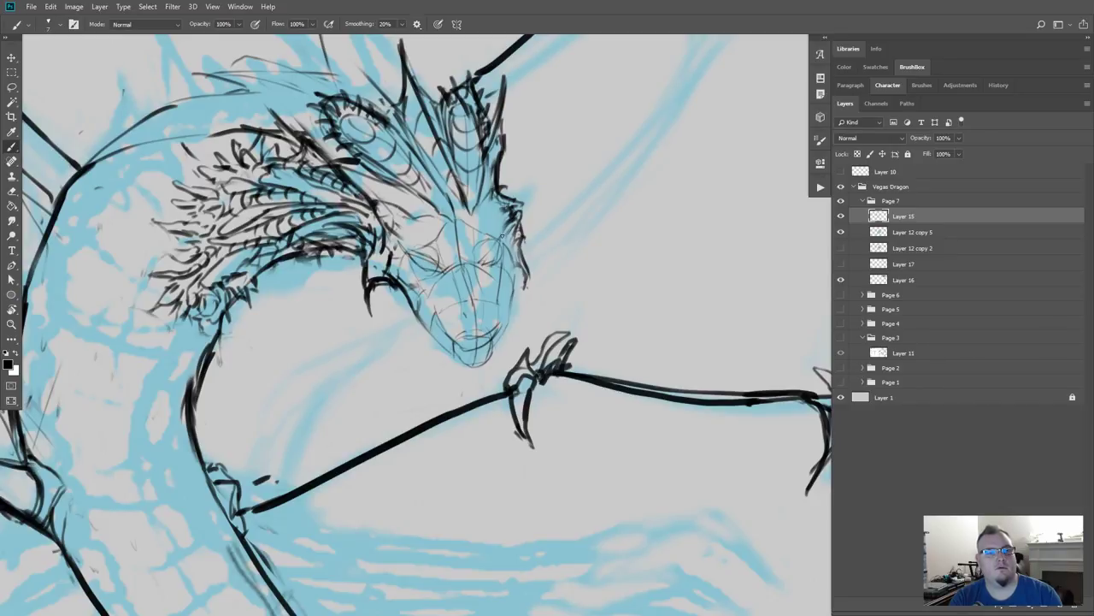
mouse_move(501, 237)
mouse_down()
mouse_move(481, 262)
mouse_move(501, 253)
mouse_move(496, 243)
mouse_up()
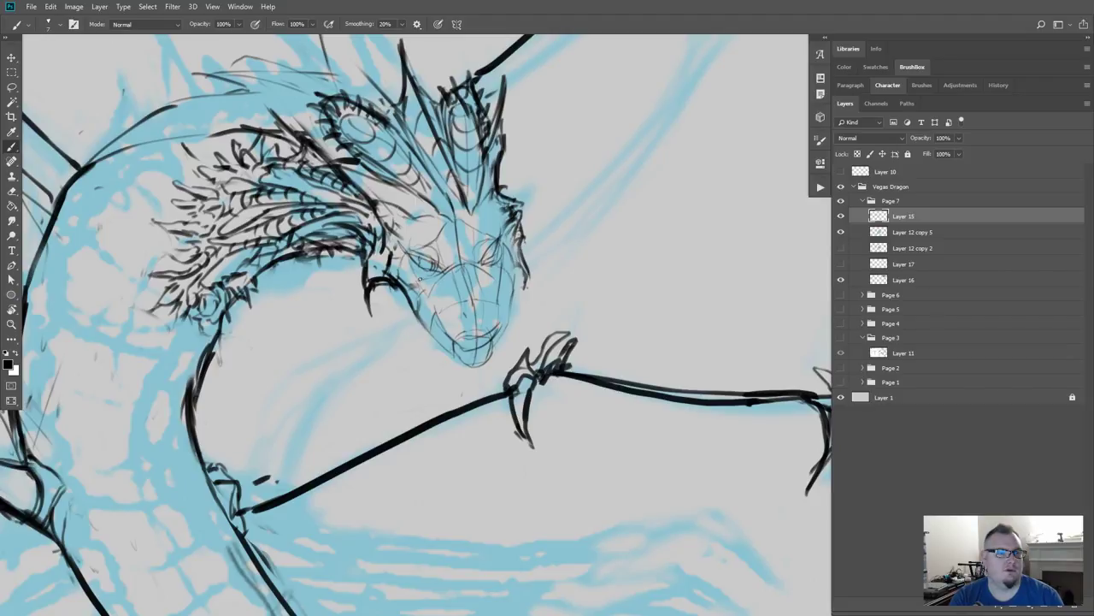
drag(424, 259, 427, 262)
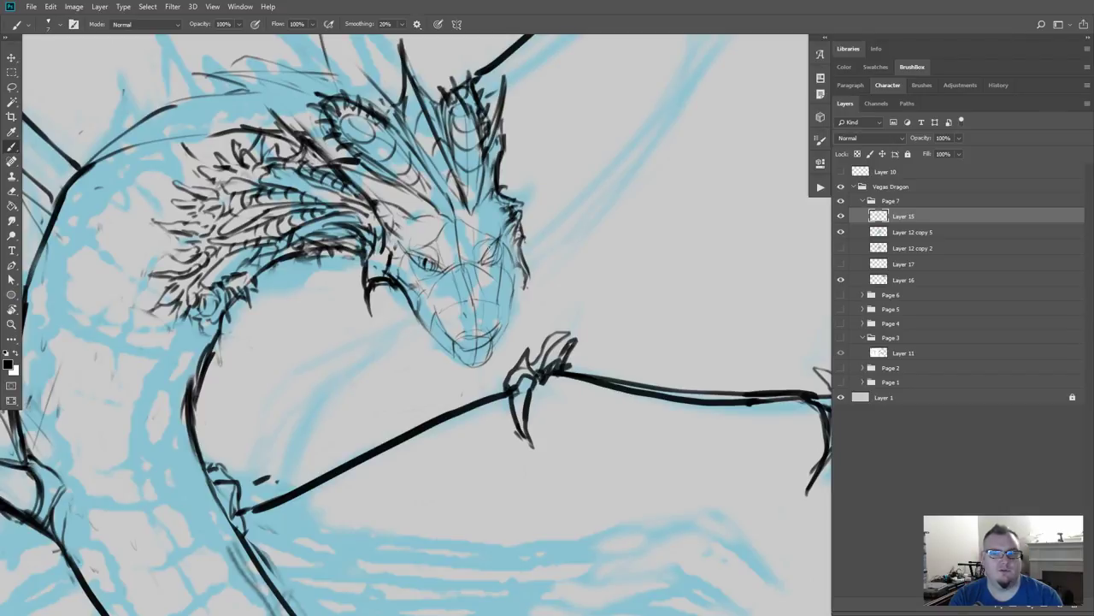
drag(492, 248, 487, 257)
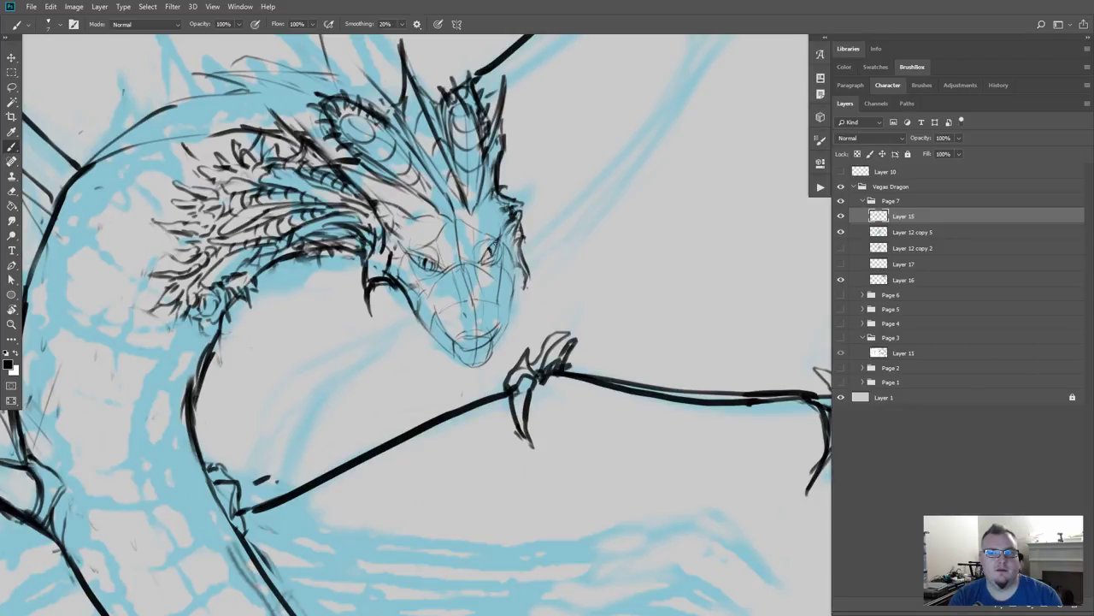
drag(484, 256, 488, 250)
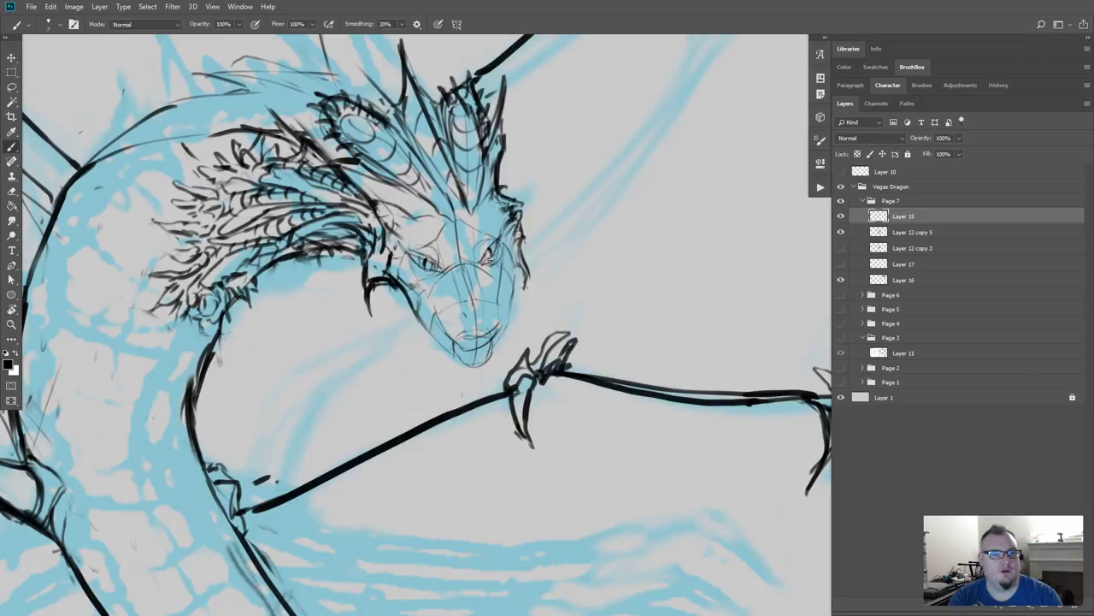
drag(414, 258, 420, 262)
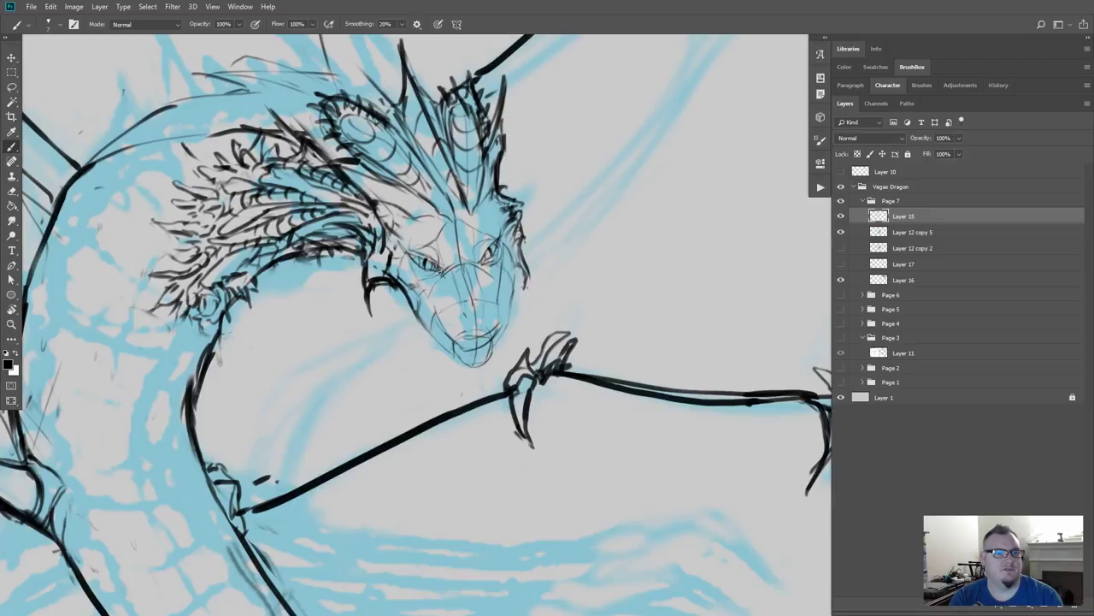
Step: Erase the eye on the frilled side of the head and redraw it larger and rounder, with a ridged rim and dark slit pupil
key(e)
drag(432, 256, 426, 269)
key(b)
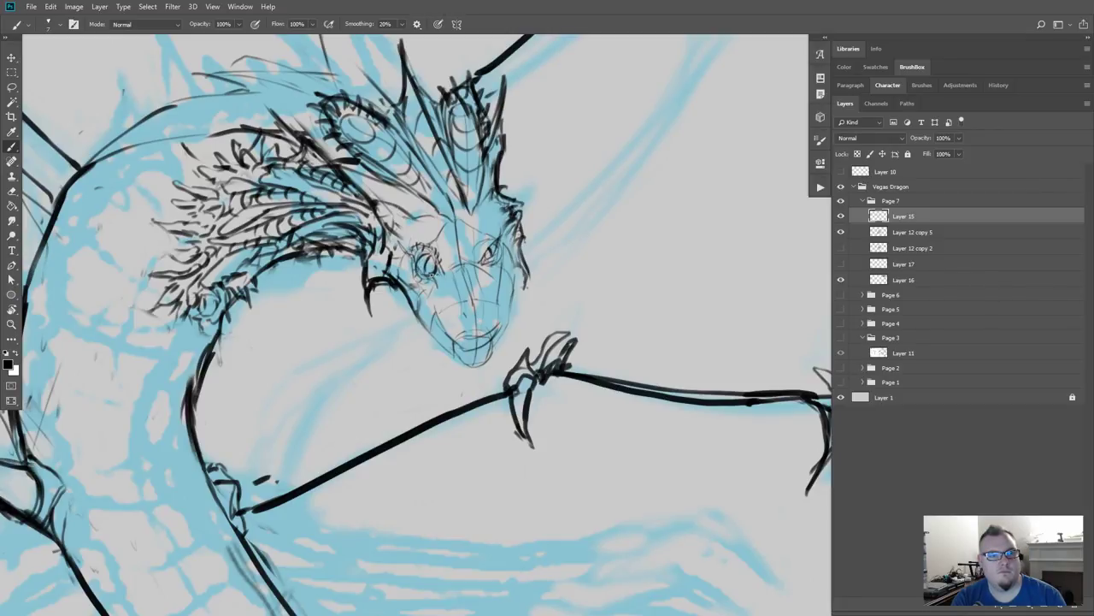
drag(429, 254, 429, 265)
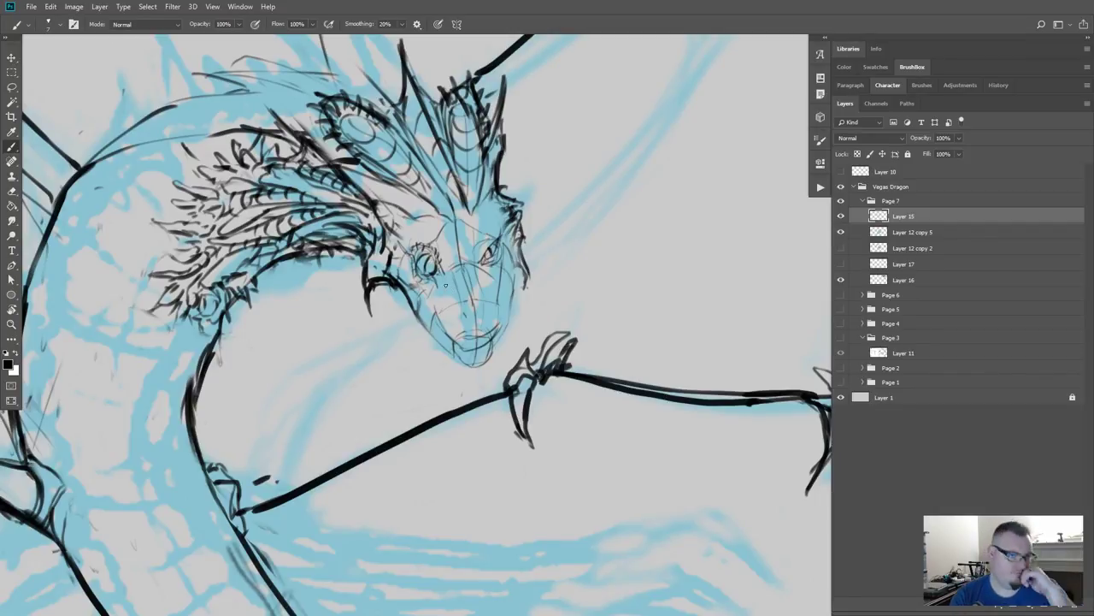
Step: Erase the eye on the far side of the snout and redraw it rounder, with a ridged rim and dark slit pupil
key(e)
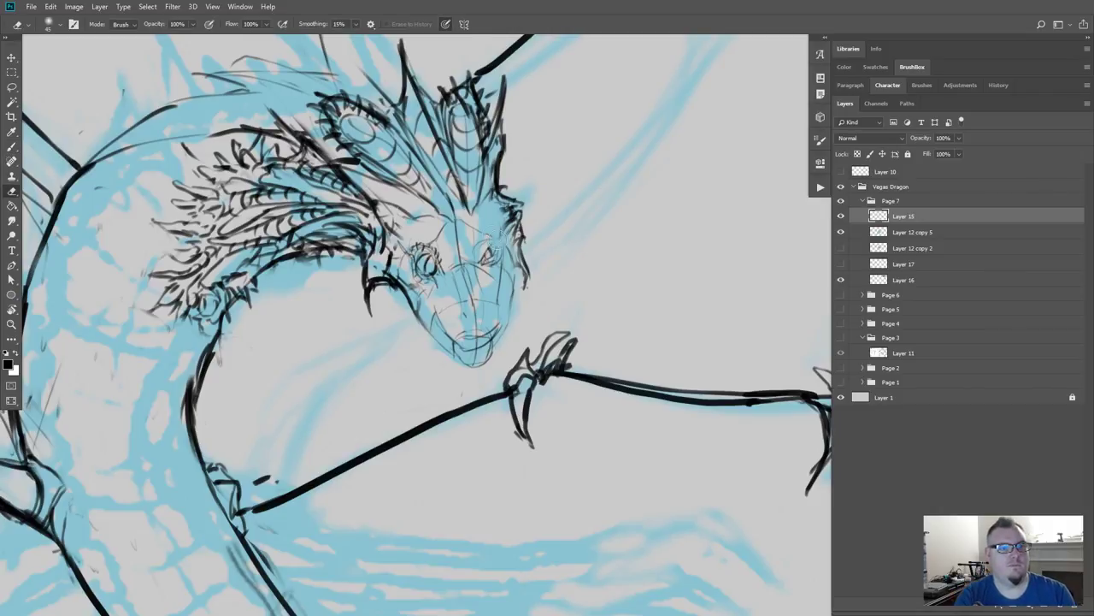
key(b)
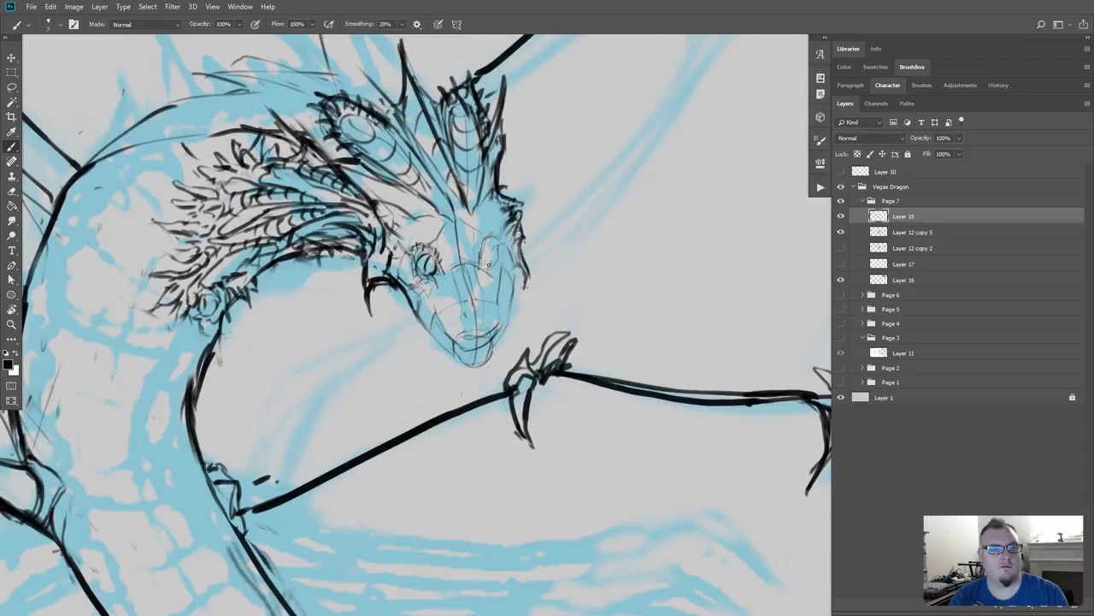
drag(494, 244, 499, 251)
drag(486, 250, 492, 262)
mouse_move(485, 248)
mouse_down()
mouse_move(489, 263)
mouse_move(482, 243)
mouse_move(497, 236)
mouse_up()
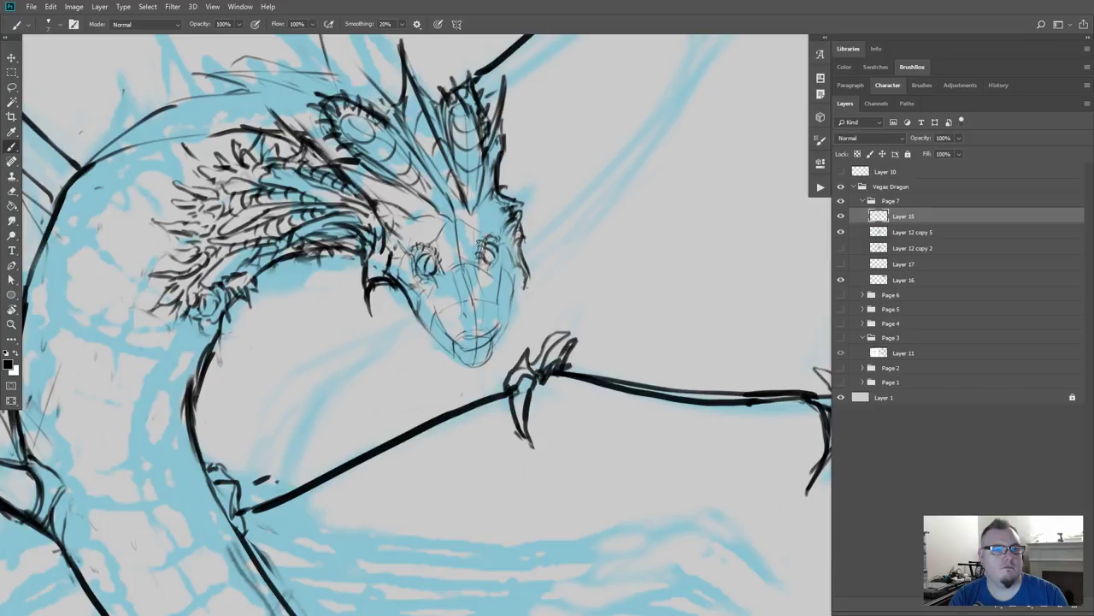
mouse_move(489, 236)
mouse_down()
mouse_move(490, 267)
mouse_move(431, 244)
mouse_move(439, 275)
mouse_move(483, 279)
mouse_up()
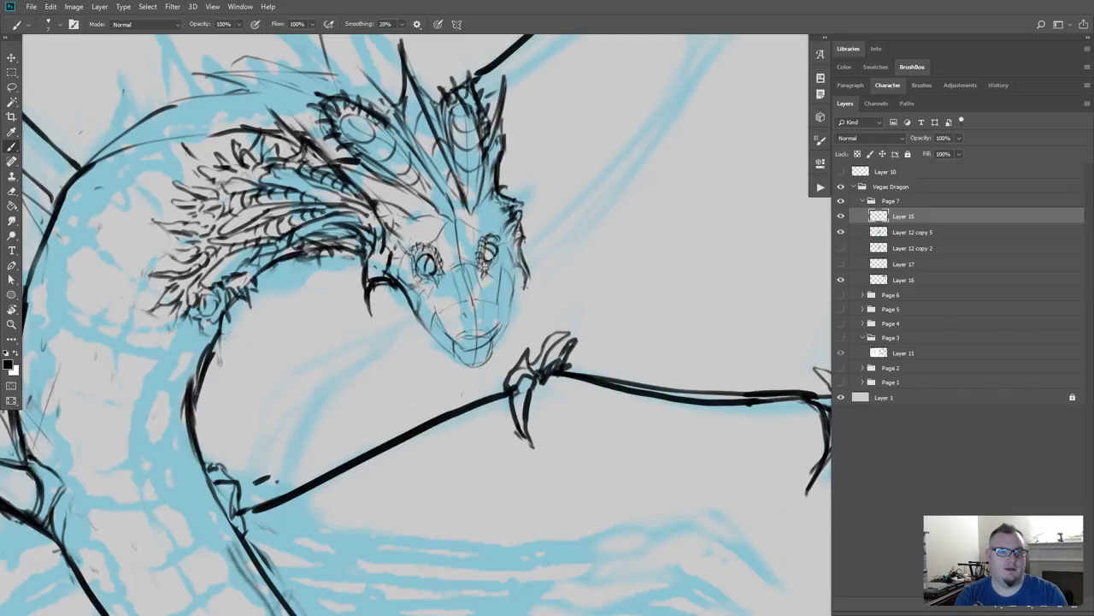
drag(498, 243, 498, 259)
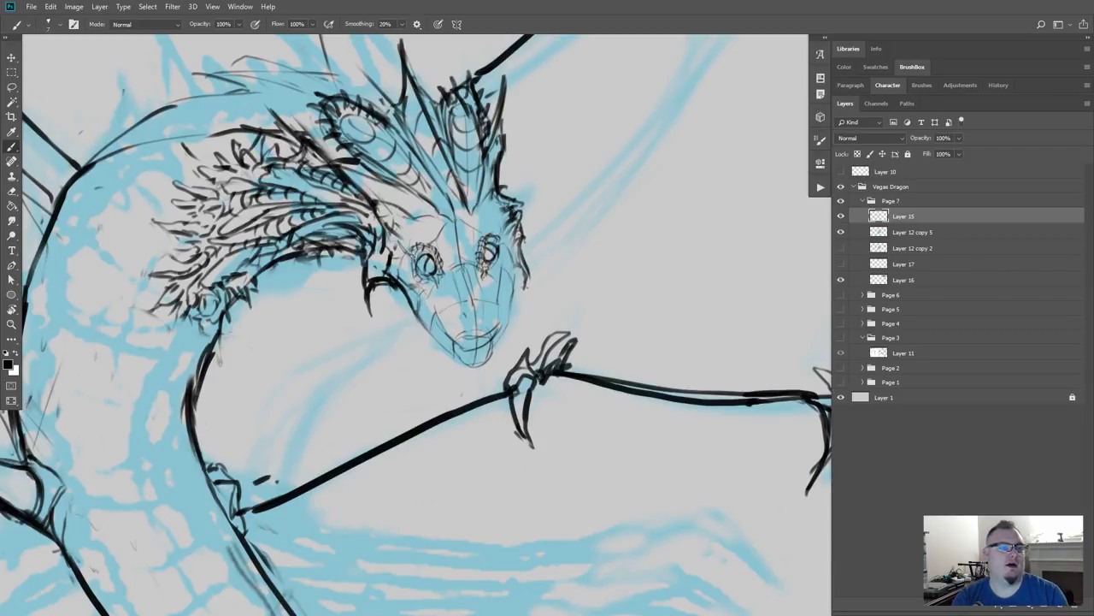
Step: Lasso the eye on the frilled side and transform it lower on the face and slightly smaller
key(l)
mouse_move(409, 248)
mouse_down()
mouse_move(433, 239)
mouse_move(451, 268)
mouse_move(437, 299)
mouse_move(396, 240)
mouse_up()
key(ctrl+t)
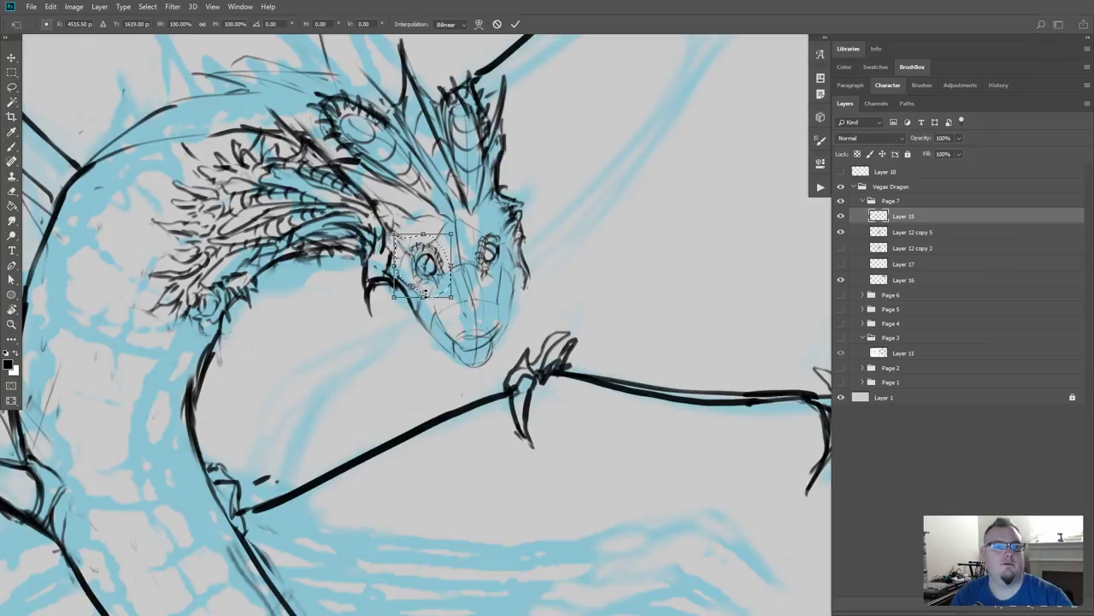
drag(436, 283, 431, 299)
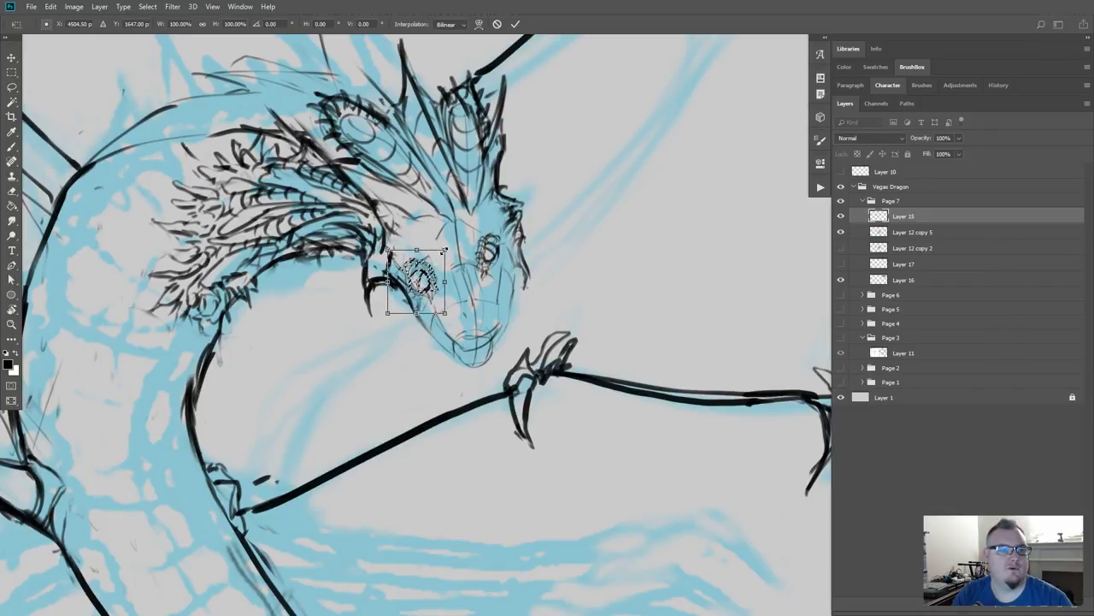
drag(444, 251, 440, 267)
key(Return)
key(ctrl+d)
Step: Lasso the far-side eye and scale it down, lowering it toward the cheek to align with the other eye
mouse_move(498, 234)
mouse_down()
mouse_move(471, 237)
mouse_move(477, 283)
mouse_move(500, 287)
mouse_move(512, 241)
mouse_up()
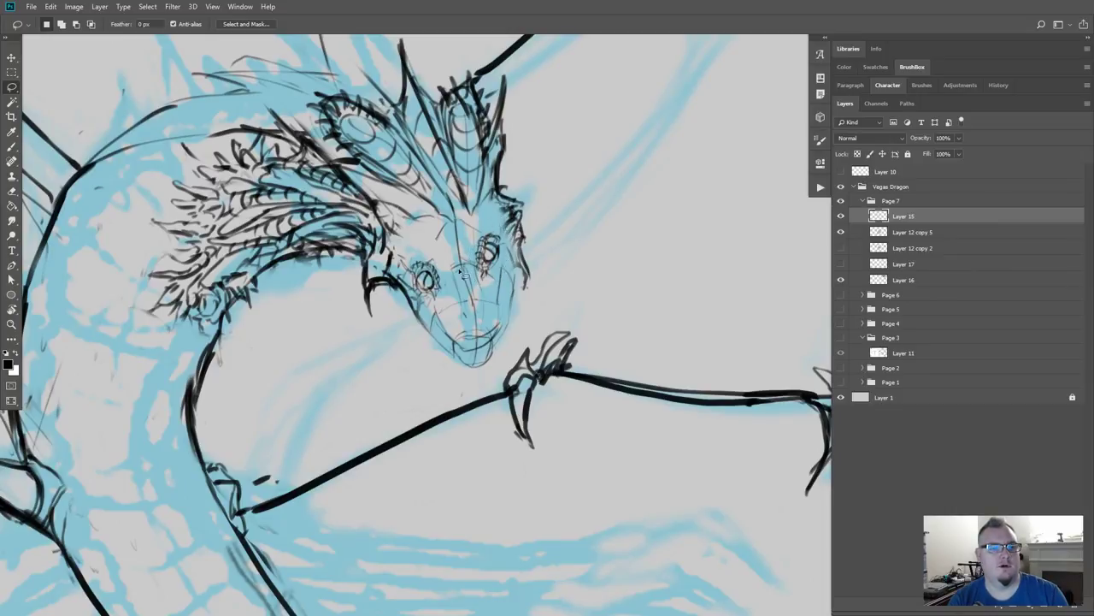
key(ctrl+t)
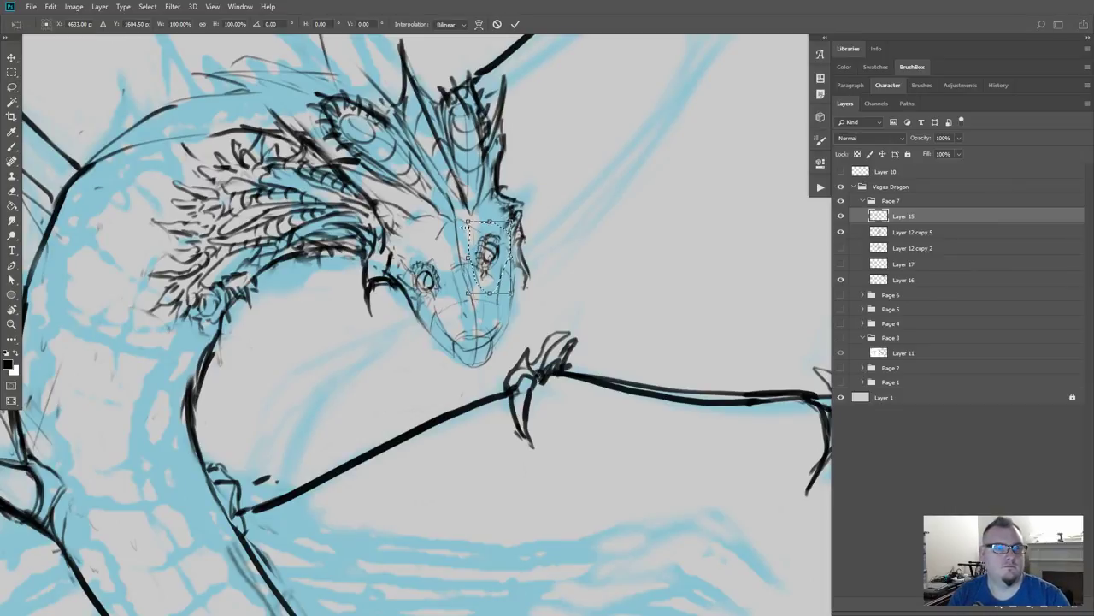
drag(468, 223, 500, 269)
key(Return)
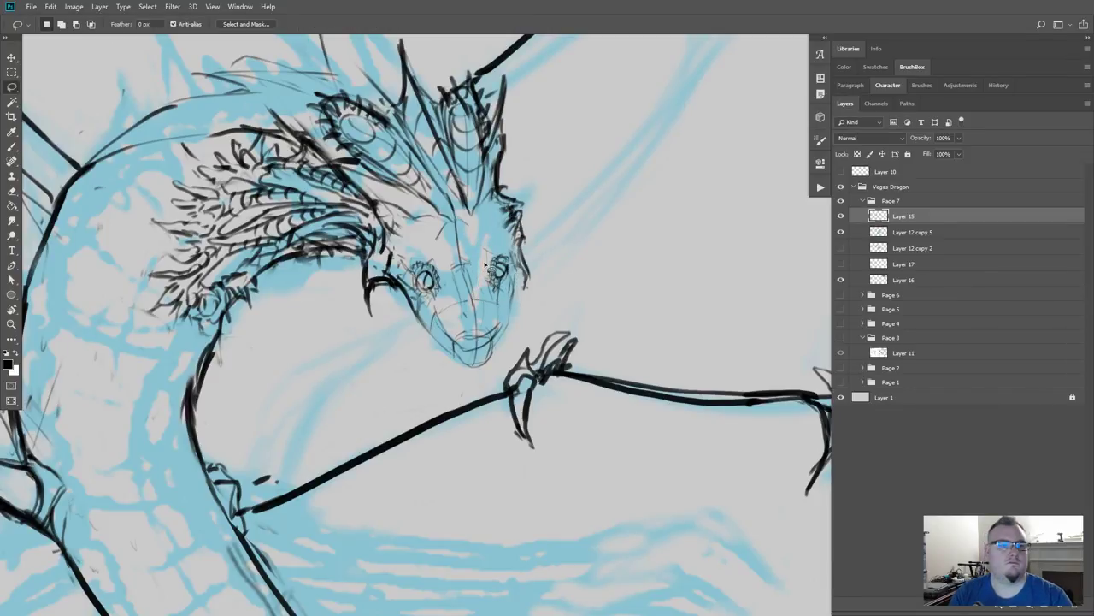
Step: Paint dark nostrils on both sides of the snout tip and sketch the contour lines running from the eyes to them
key(b)
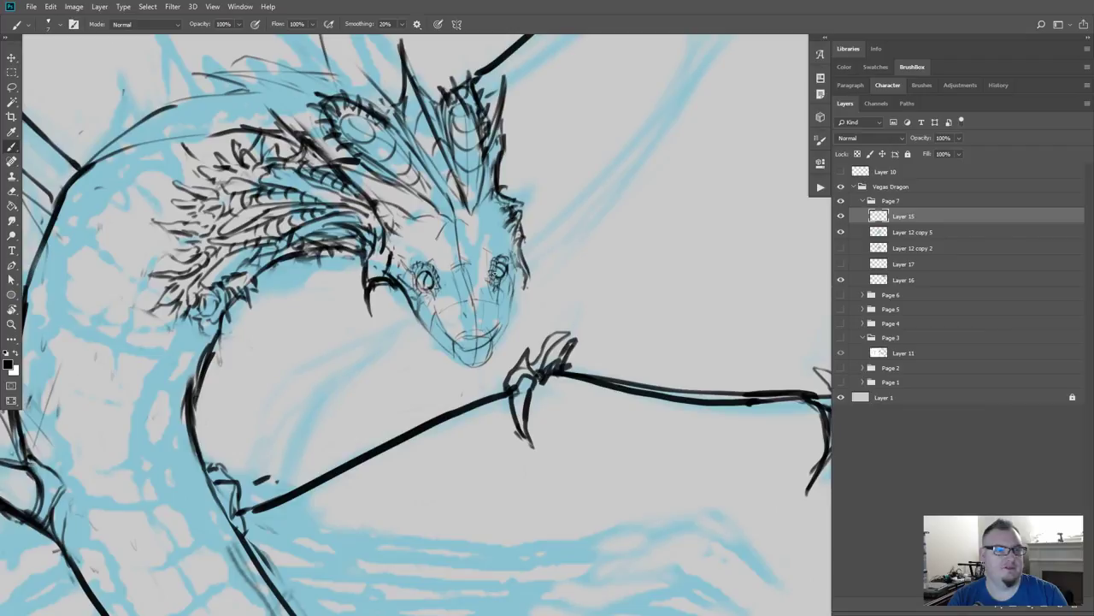
mouse_move(493, 278)
mouse_down()
mouse_move(500, 323)
mouse_move(495, 312)
mouse_move(468, 337)
mouse_up()
drag(452, 320, 452, 333)
drag(452, 330, 466, 339)
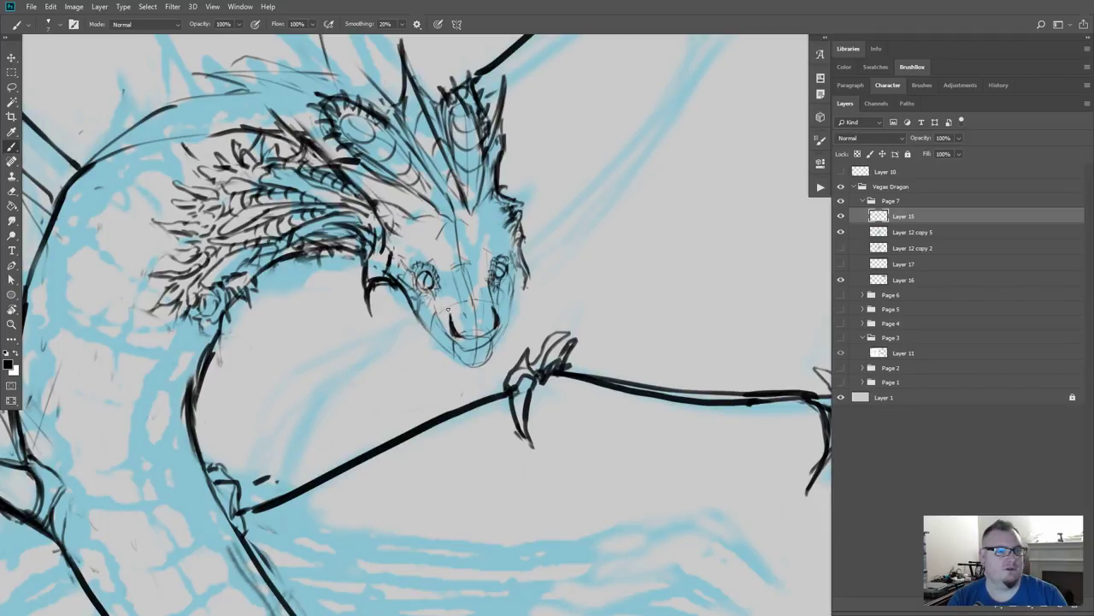
mouse_move(441, 282)
mouse_down()
mouse_move(448, 325)
mouse_move(471, 332)
mouse_up()
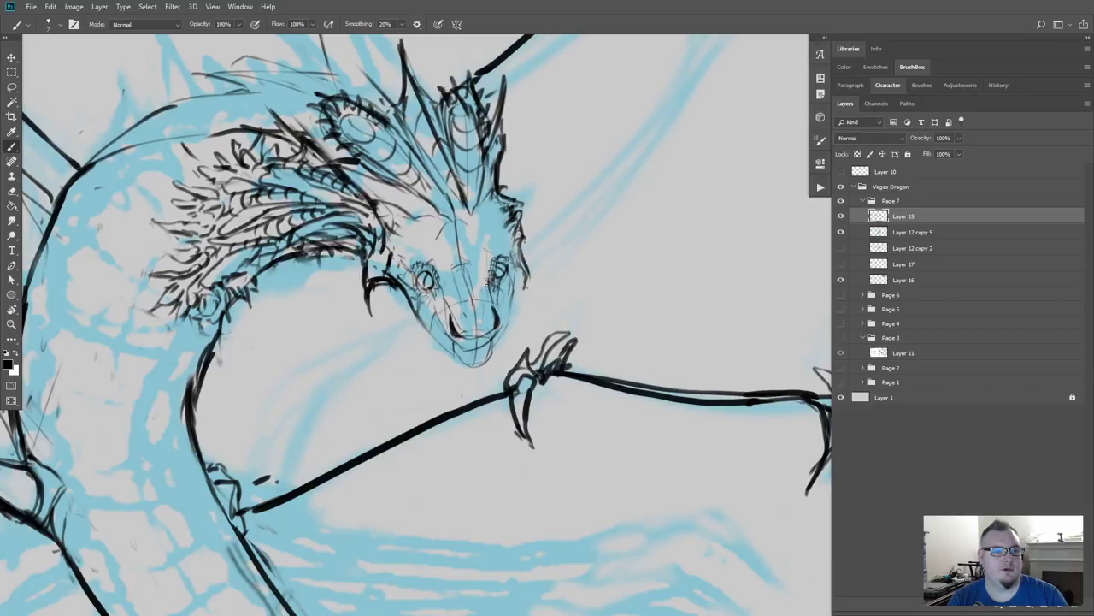
mouse_move(490, 285)
mouse_down()
mouse_move(489, 333)
mouse_move(493, 324)
mouse_move(466, 332)
mouse_up()
drag(486, 331, 485, 331)
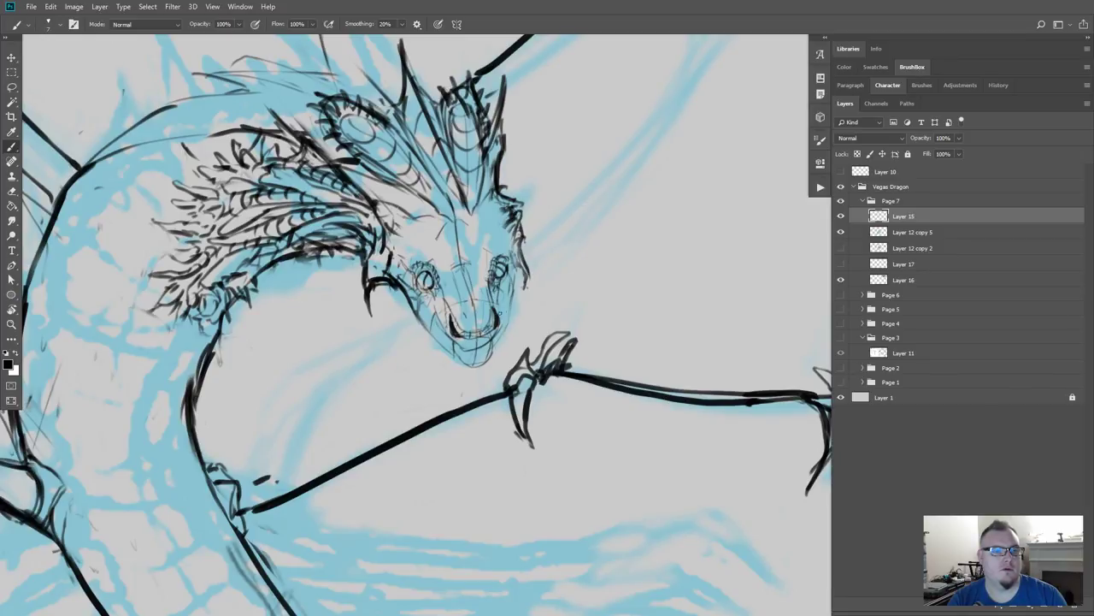
drag(497, 306, 500, 327)
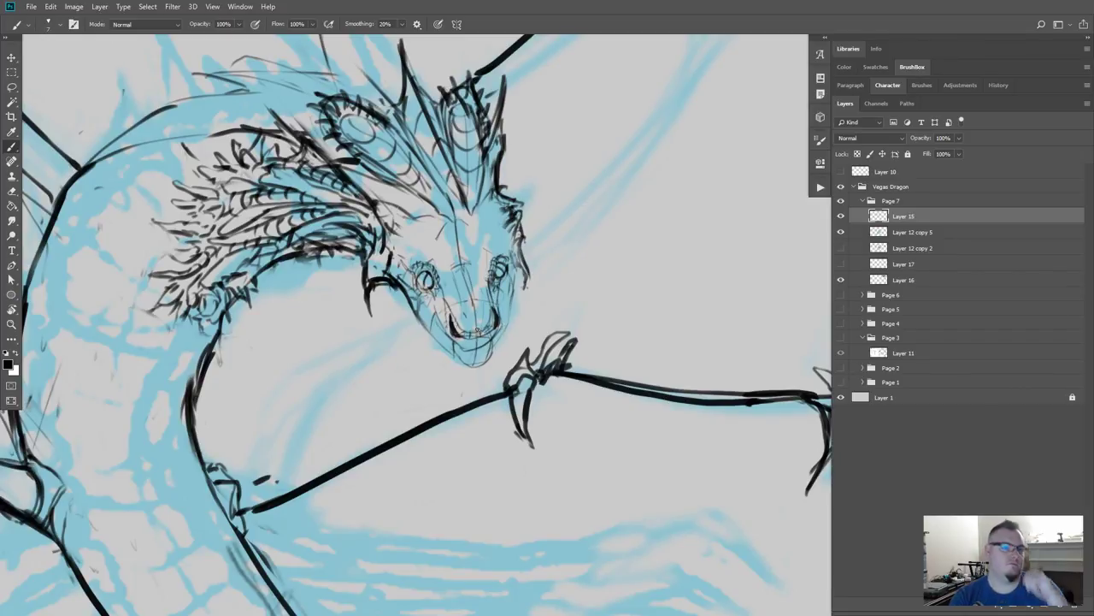
Step: Erase the snout below the nostrils, then ink a shorter upper jaw outline with a fang on each side
key(e)
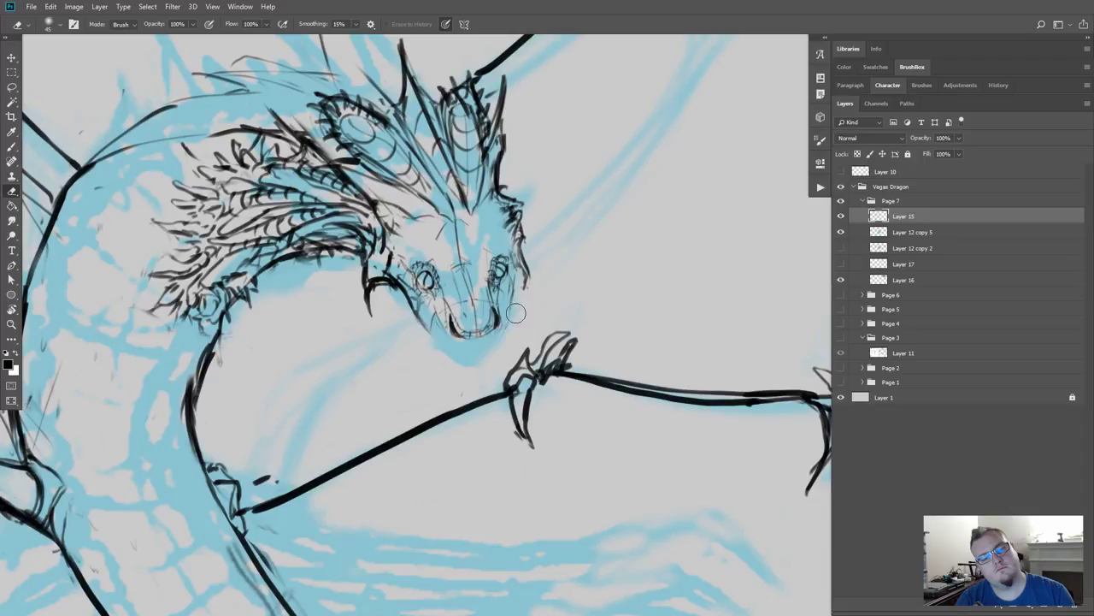
key(b)
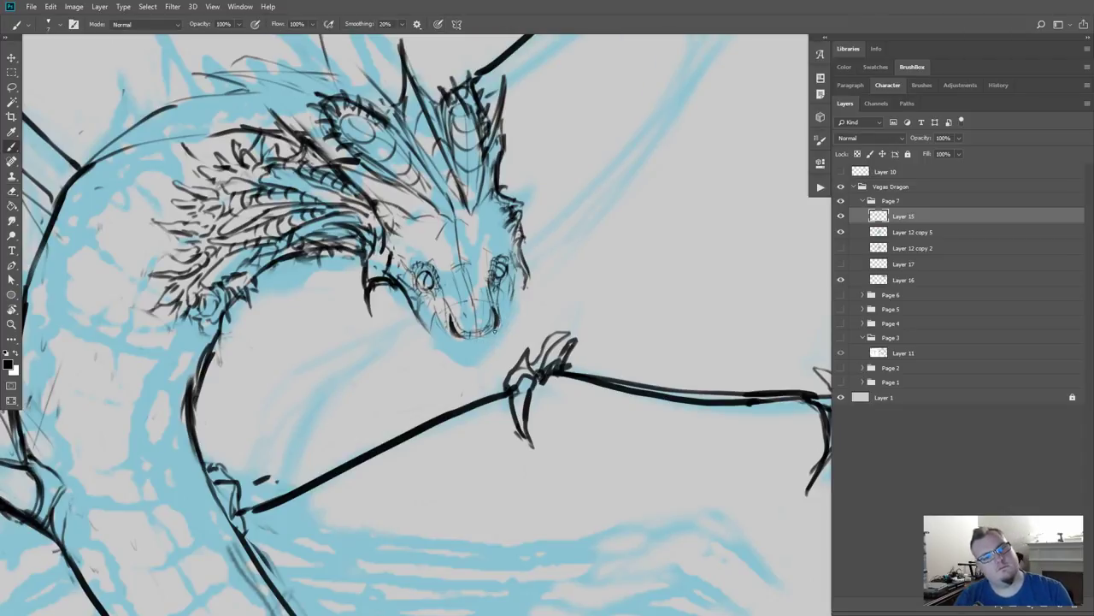
mouse_move(501, 328)
mouse_down()
mouse_move(476, 342)
mouse_move(444, 329)
mouse_up()
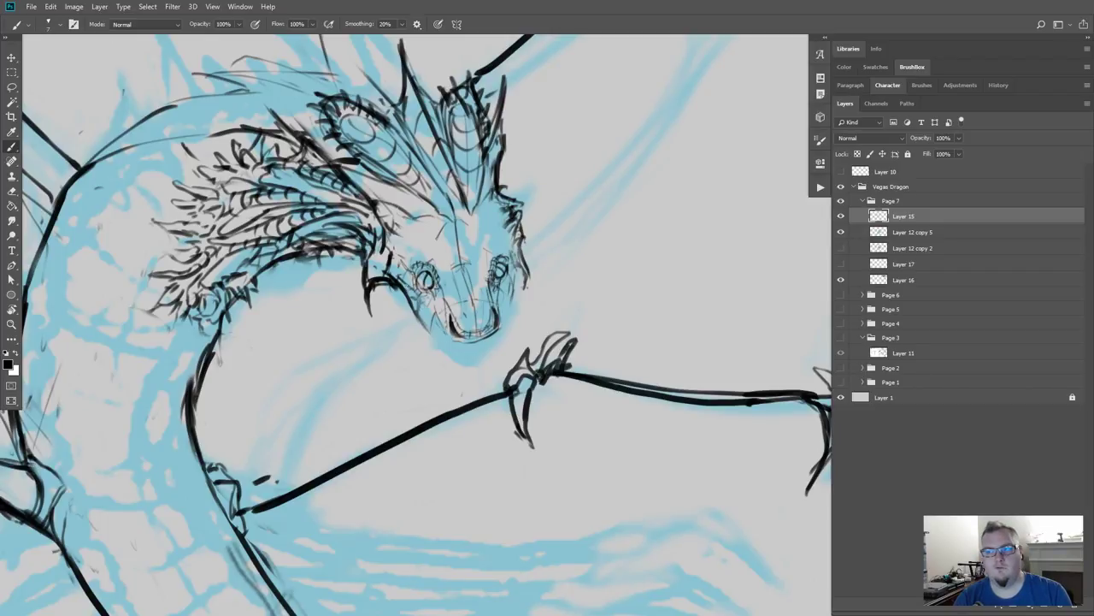
mouse_move(400, 283)
mouse_down()
mouse_move(451, 338)
mouse_move(489, 341)
mouse_move(466, 343)
mouse_up()
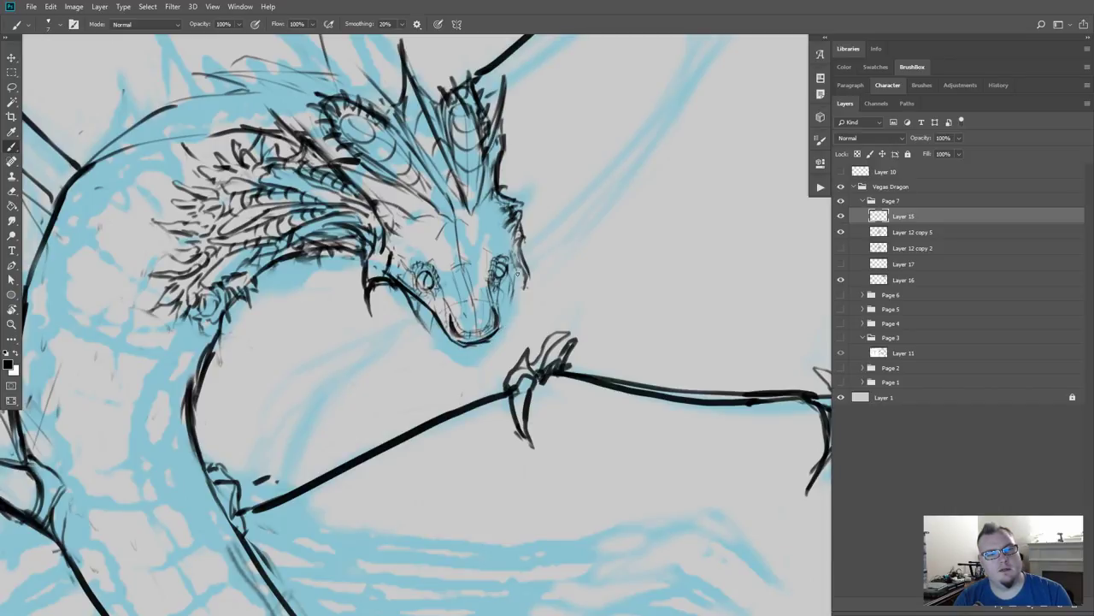
drag(516, 269, 496, 337)
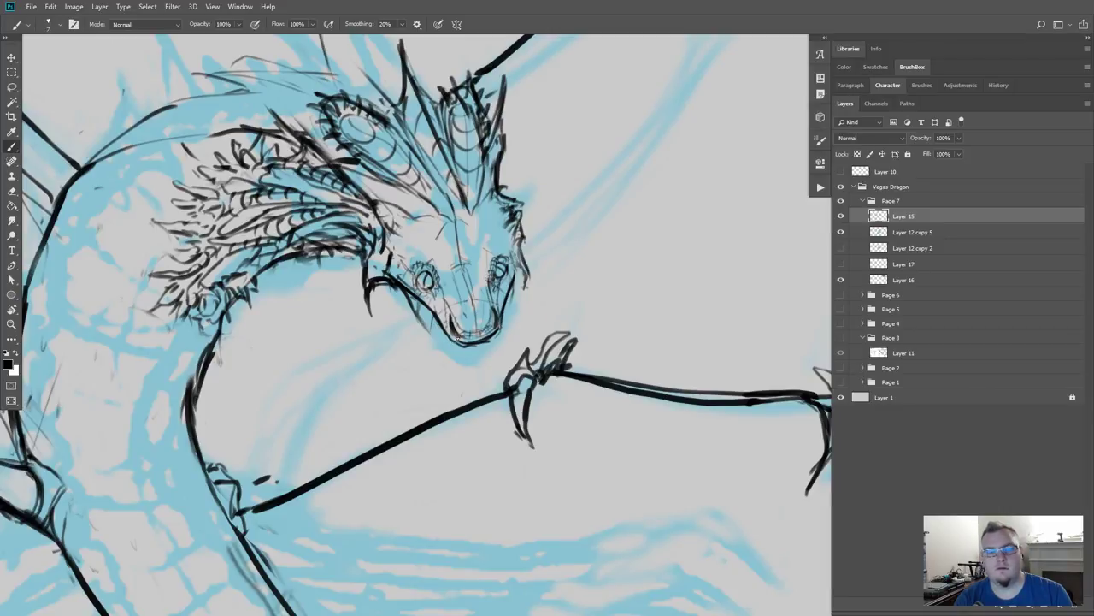
mouse_move(451, 342)
mouse_down()
mouse_move(442, 359)
mouse_move(445, 351)
mouse_up()
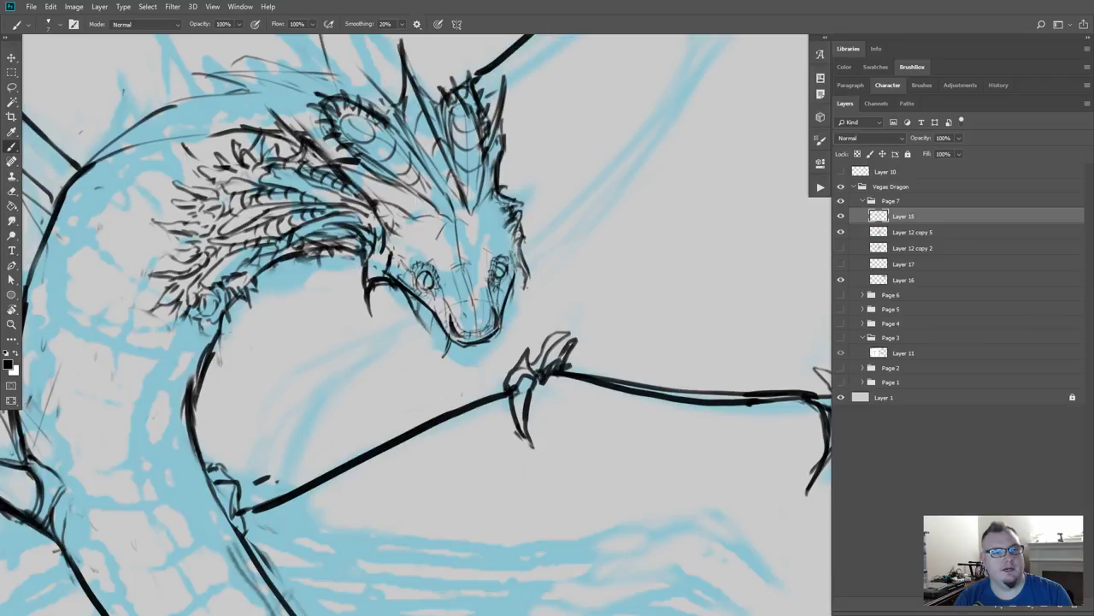
mouse_move(495, 335)
mouse_down()
mouse_move(488, 352)
mouse_move(449, 354)
mouse_up()
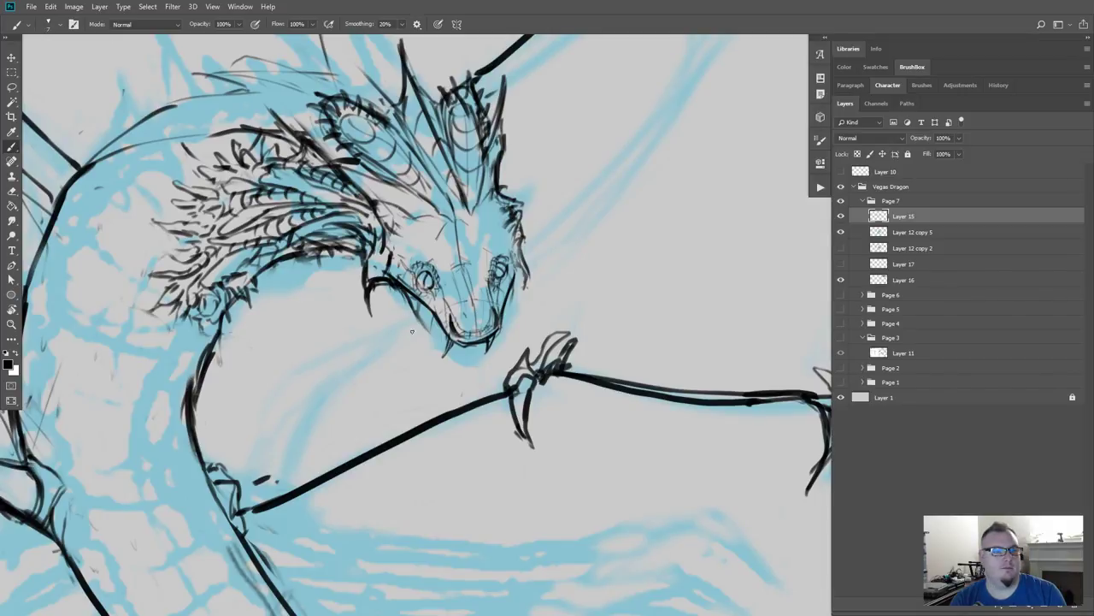
Step: Draw a rounded, wide-open lower jaw hanging beneath the fanged upper jaw and reinforce its outline
drag(403, 293, 412, 365)
mouse_move(405, 331)
mouse_down()
mouse_move(415, 377)
mouse_move(440, 387)
mouse_up()
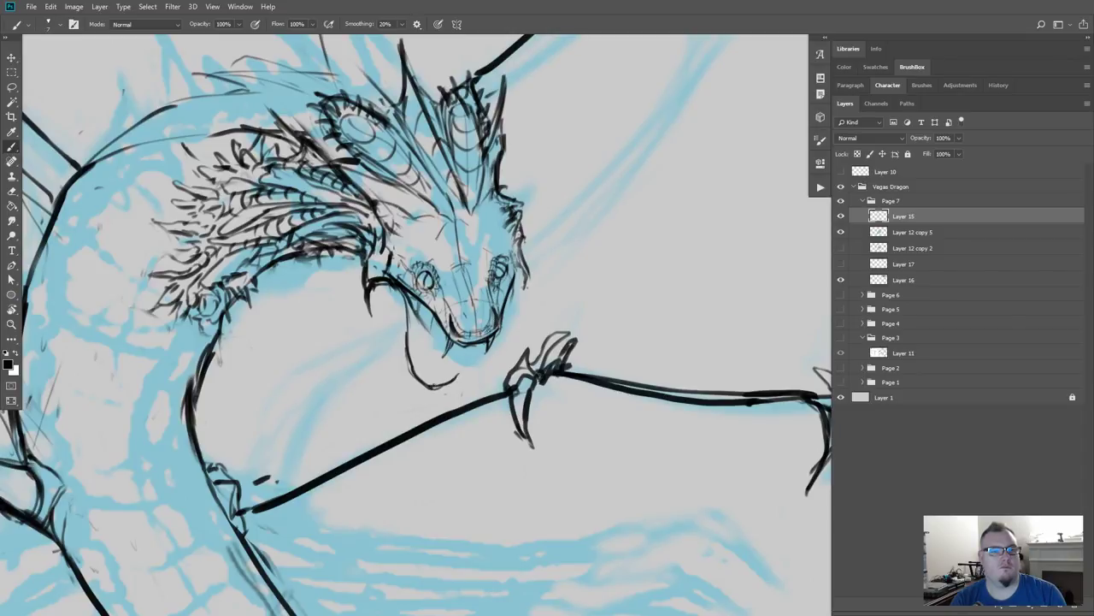
drag(487, 337, 446, 382)
drag(464, 374, 416, 398)
drag(409, 345, 406, 370)
mouse_move(402, 295)
mouse_down()
mouse_move(412, 381)
mouse_move(427, 395)
mouse_up()
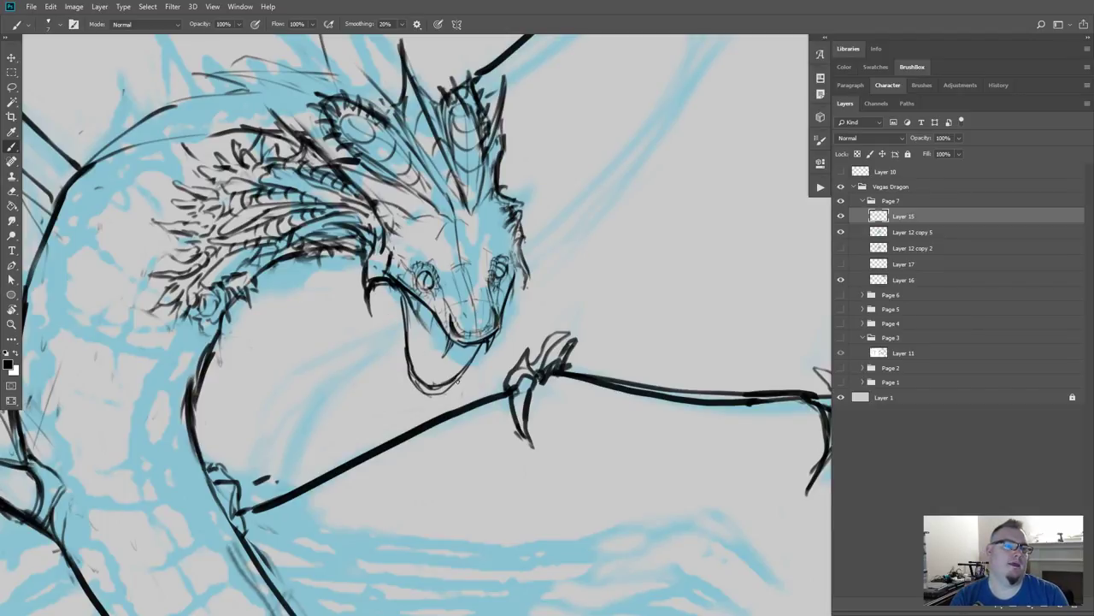
drag(396, 288, 408, 345)
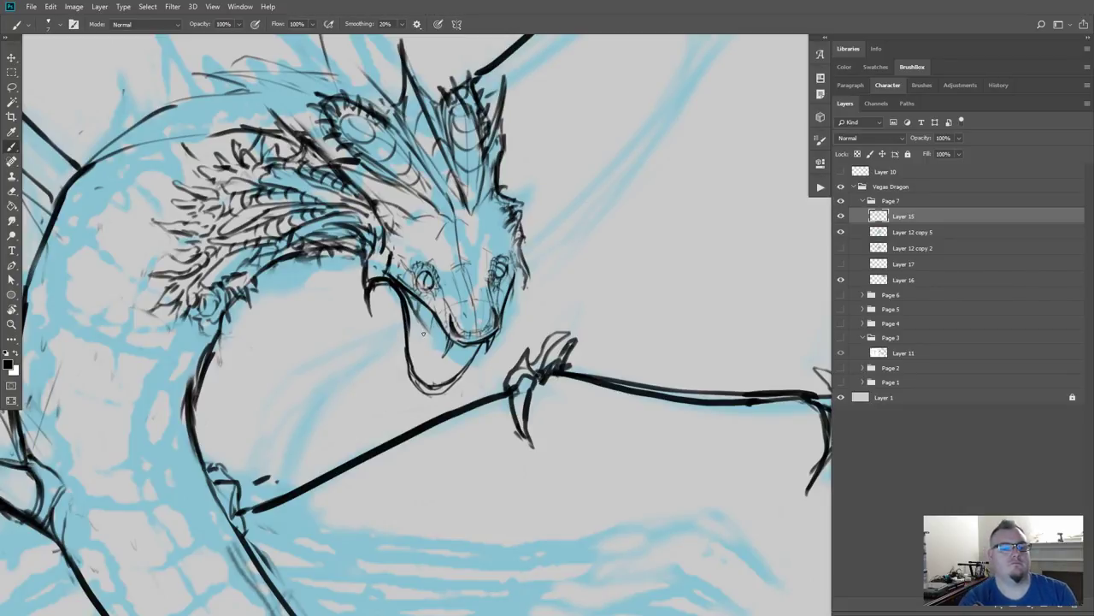
Step: Thicken the upper lip and far cheek edge, add brow strokes above the eye, and check the head against the whole dragon
key(e)
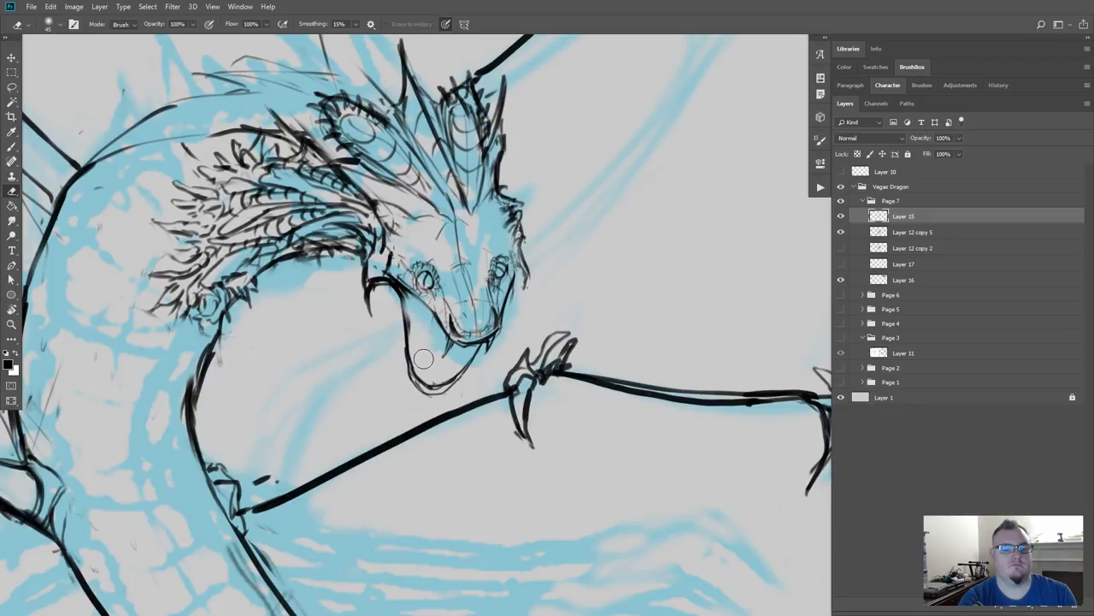
key(b)
mouse_move(404, 291)
mouse_down()
mouse_move(405, 346)
mouse_move(419, 302)
mouse_move(444, 342)
mouse_move(501, 318)
mouse_up()
drag(515, 280, 510, 230)
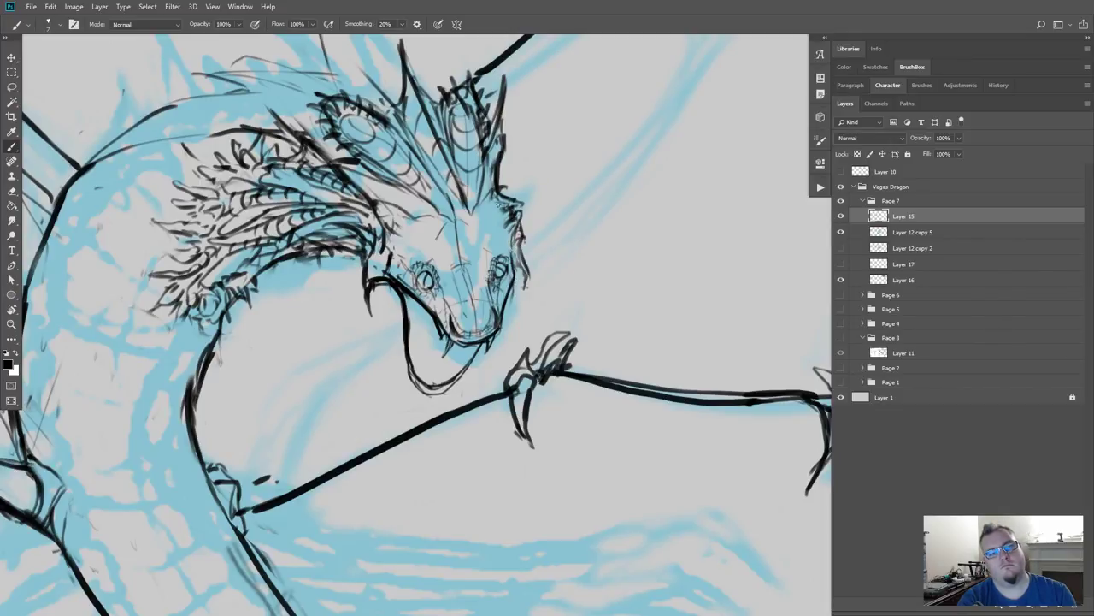
drag(433, 264, 391, 249)
scroll(453, 349, down, 2)
scroll(458, 355, down, 3)
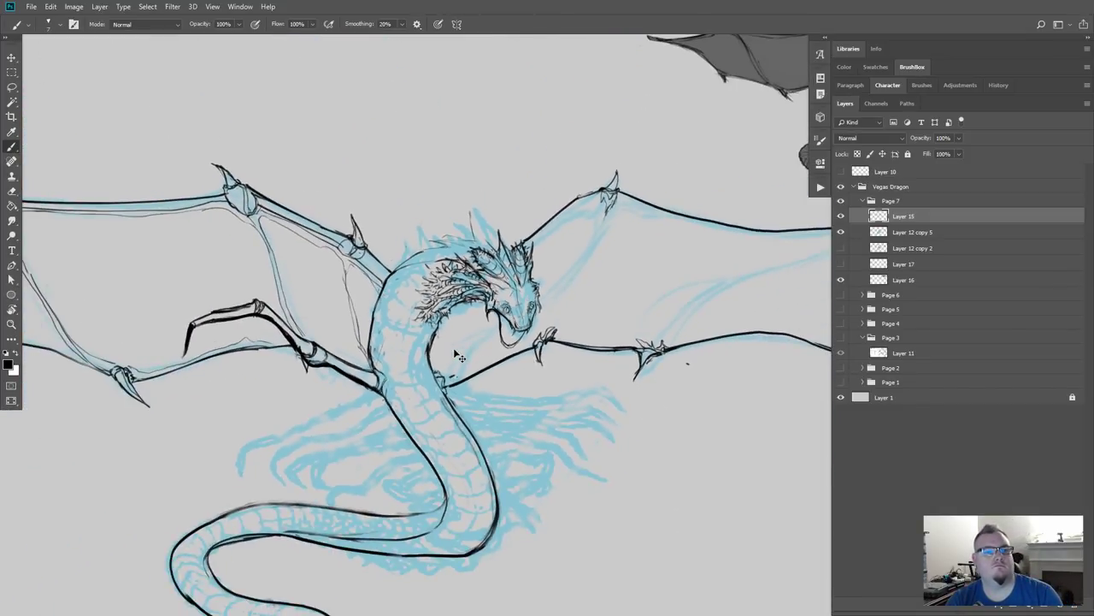
scroll(457, 356, up, 5)
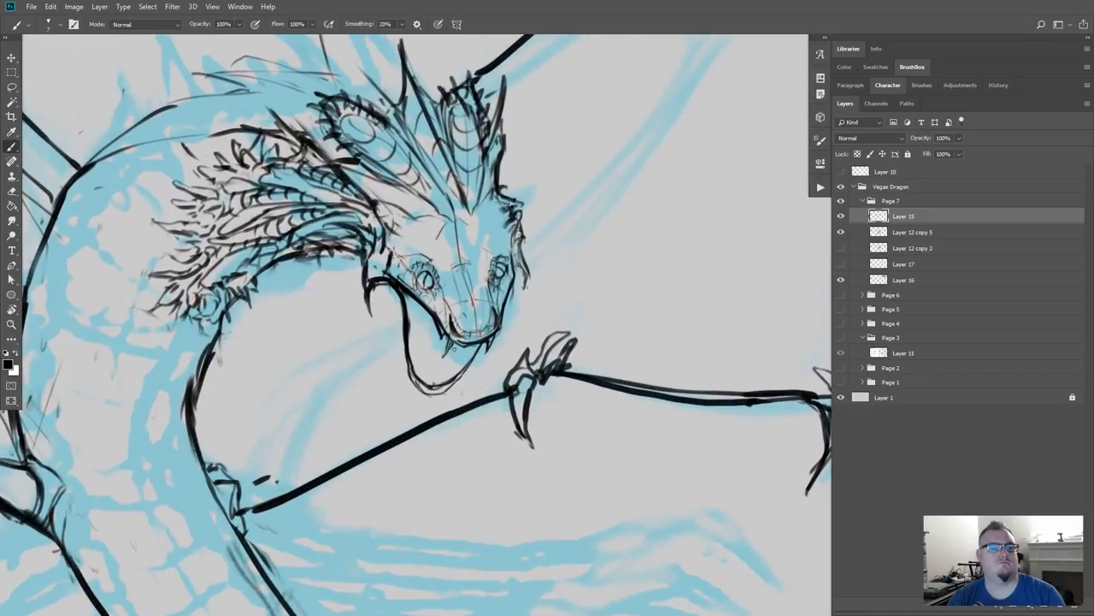
Step: Erase the open jaw, snout and both eyes from Layer 15, leaving the crest and frill line work
key(e)
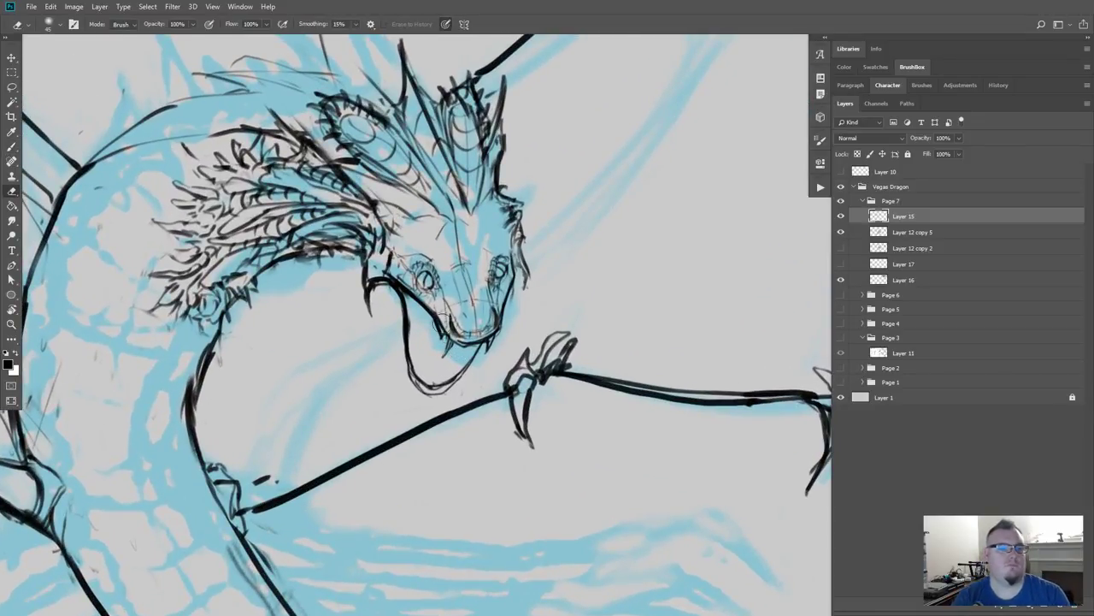
mouse_move(436, 325)
mouse_down()
mouse_move(470, 321)
mouse_move(474, 346)
mouse_move(454, 308)
mouse_move(500, 310)
mouse_move(440, 371)
mouse_move(422, 340)
mouse_up()
drag(415, 314, 398, 362)
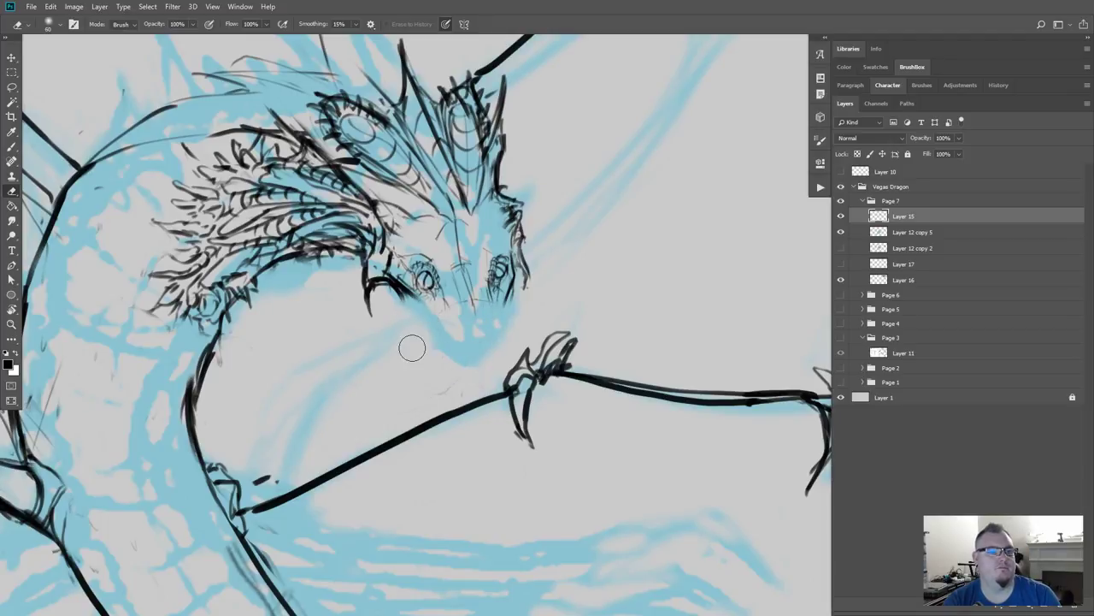
mouse_move(427, 258)
mouse_down()
mouse_move(436, 295)
mouse_move(484, 301)
mouse_move(494, 270)
mouse_move(464, 274)
mouse_move(461, 258)
mouse_move(457, 383)
mouse_move(438, 372)
mouse_move(444, 392)
mouse_move(462, 379)
mouse_move(437, 338)
mouse_move(429, 293)
mouse_move(388, 292)
mouse_up()
Step: Draw a new forehead-to-snout center line, a narrow pointed snout tip and slanted, narrow eye shapes on either side
key(b)
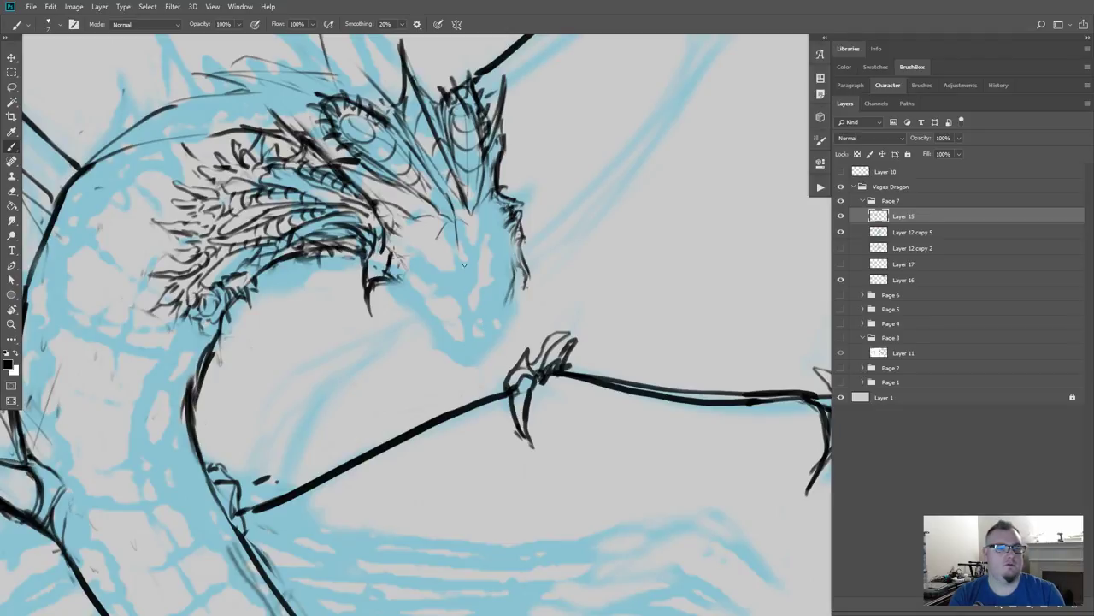
drag(457, 246, 476, 356)
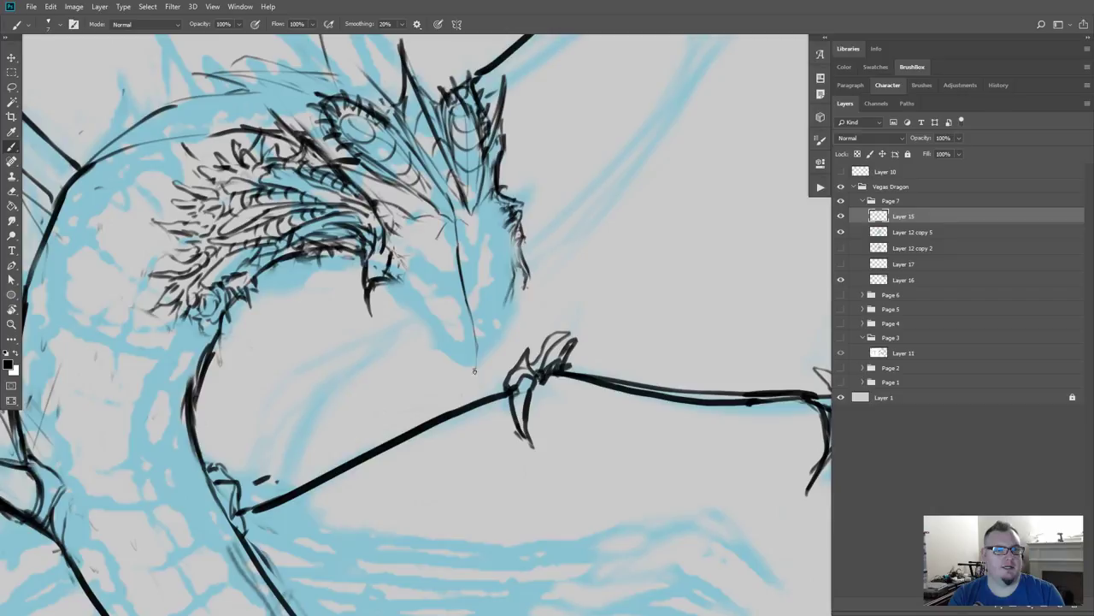
mouse_move(477, 369)
mouse_down()
mouse_move(446, 277)
mouse_move(475, 331)
mouse_move(485, 291)
mouse_move(480, 362)
mouse_up()
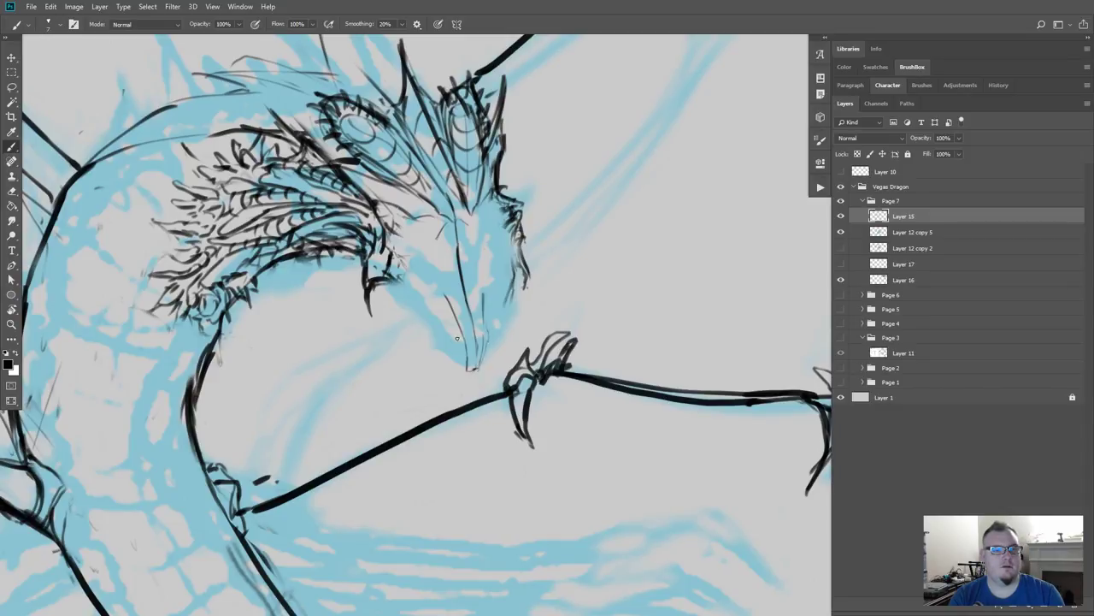
mouse_move(459, 329)
mouse_down()
mouse_move(466, 355)
mouse_move(487, 340)
mouse_up()
drag(486, 327, 504, 297)
drag(460, 333, 417, 304)
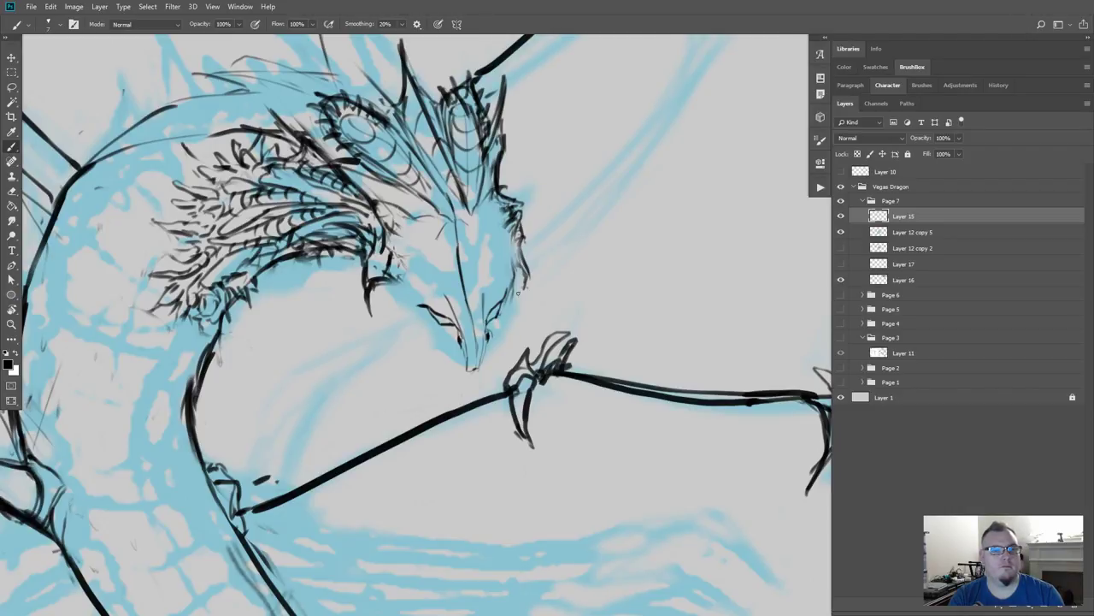
Step: Darken the inner details of both narrow eyes and add contour strokes along the sides of the snout down to its tip
drag(457, 324, 443, 317)
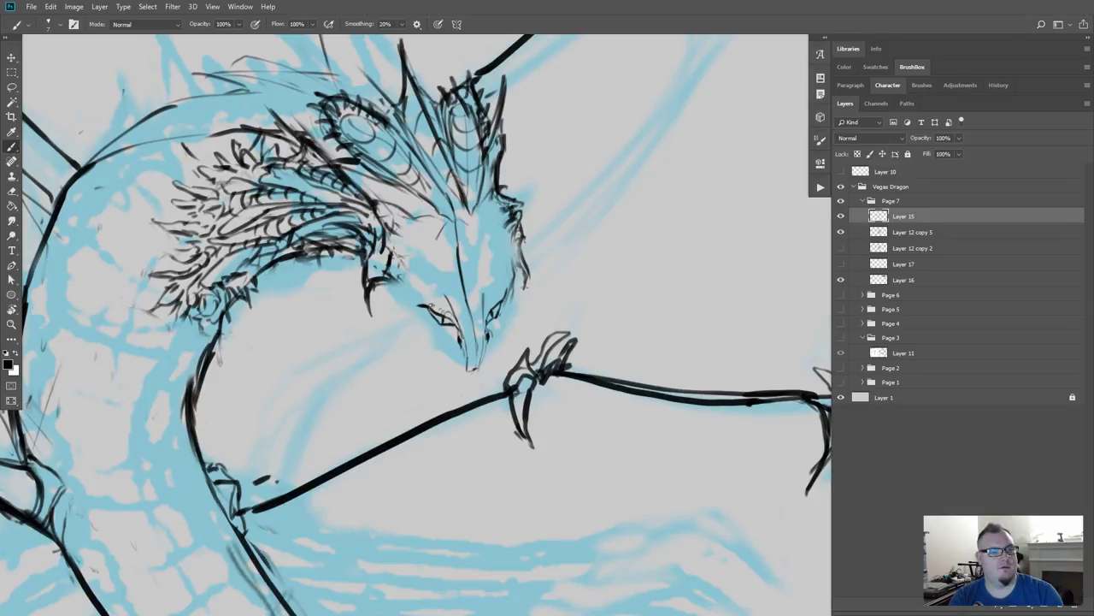
mouse_move(488, 310)
mouse_down()
mouse_move(503, 296)
mouse_move(438, 309)
mouse_move(406, 299)
mouse_up()
drag(502, 287, 485, 325)
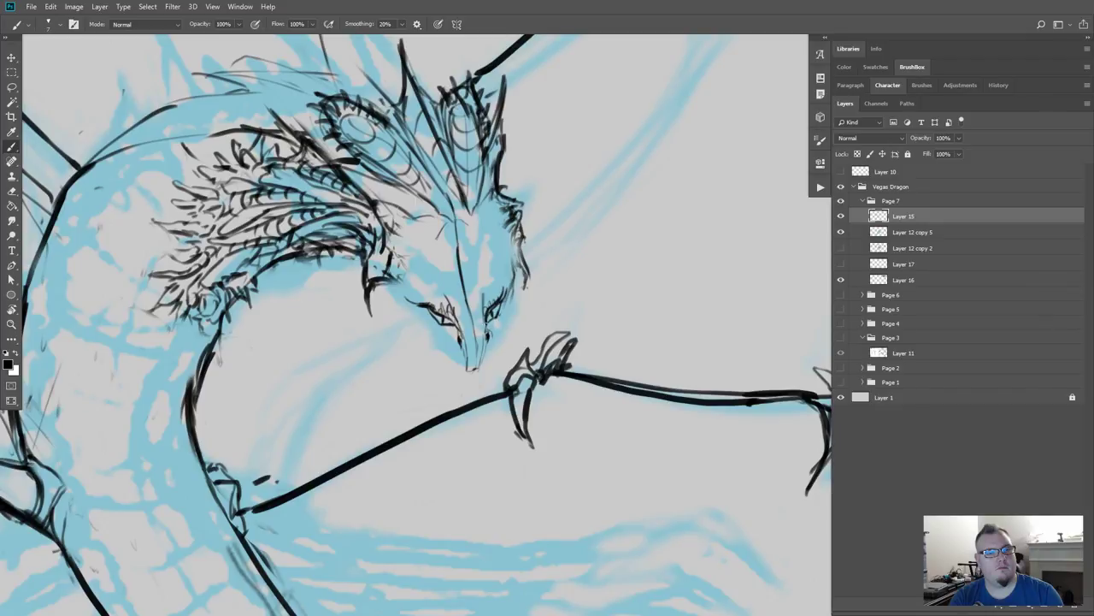
mouse_move(486, 351)
mouse_down()
mouse_move(466, 354)
mouse_move(441, 326)
mouse_move(496, 319)
mouse_up()
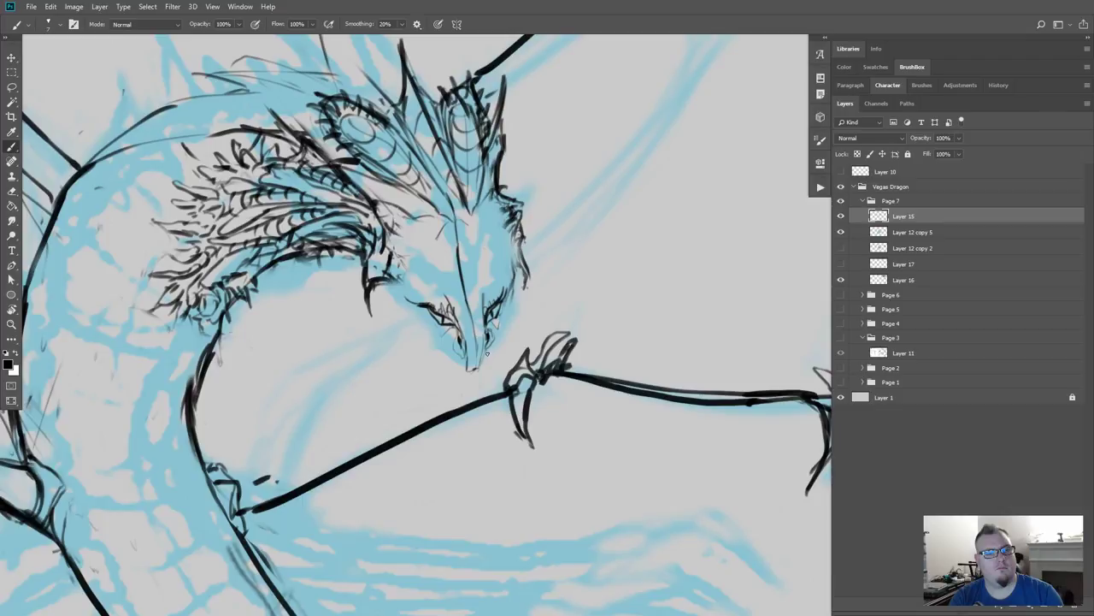
mouse_move(488, 354)
mouse_down()
mouse_move(469, 370)
mouse_move(458, 363)
mouse_move(487, 349)
mouse_move(454, 351)
mouse_move(446, 338)
mouse_up()
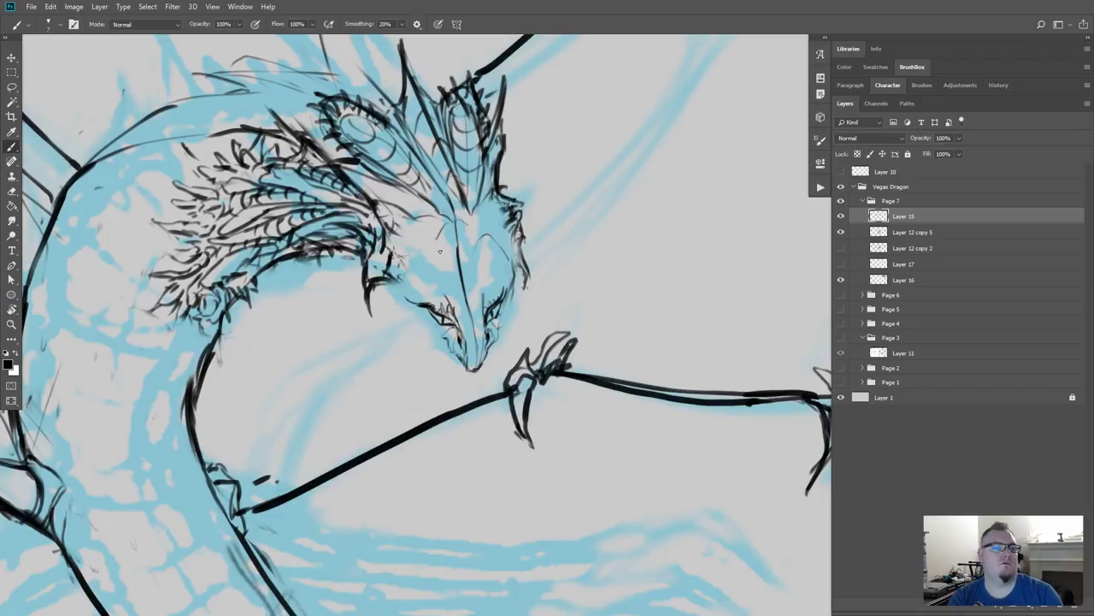
Step: Outline a rounded forehead plate above each eye, on either side of the head's center line
mouse_move(426, 253)
mouse_down()
mouse_move(445, 251)
mouse_move(412, 263)
mouse_up()
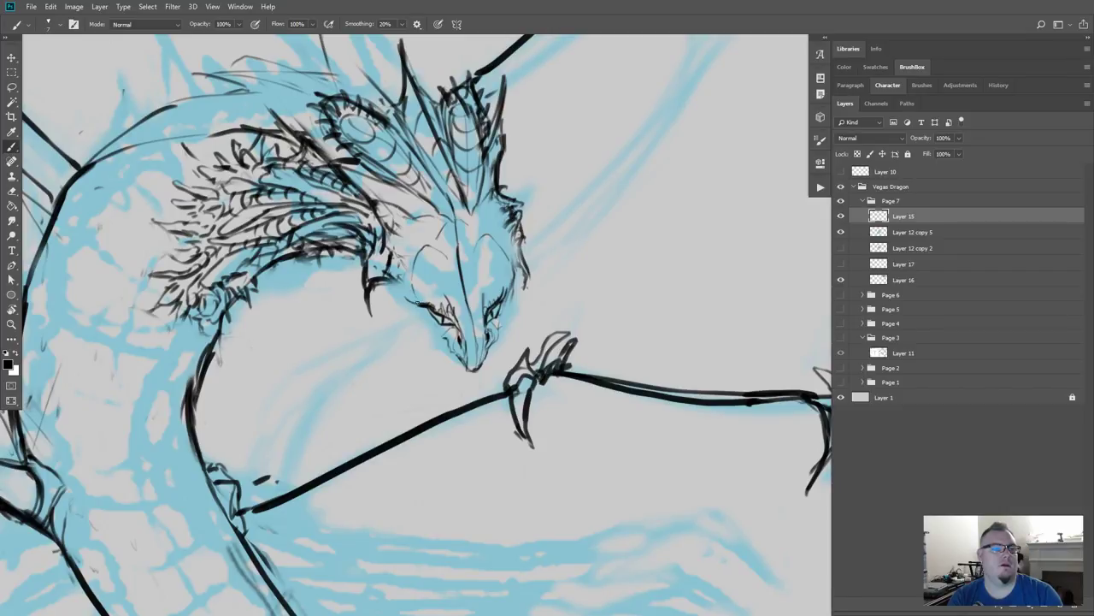
drag(422, 302, 411, 262)
mouse_move(476, 240)
mouse_down()
mouse_move(469, 264)
mouse_move(451, 269)
mouse_up()
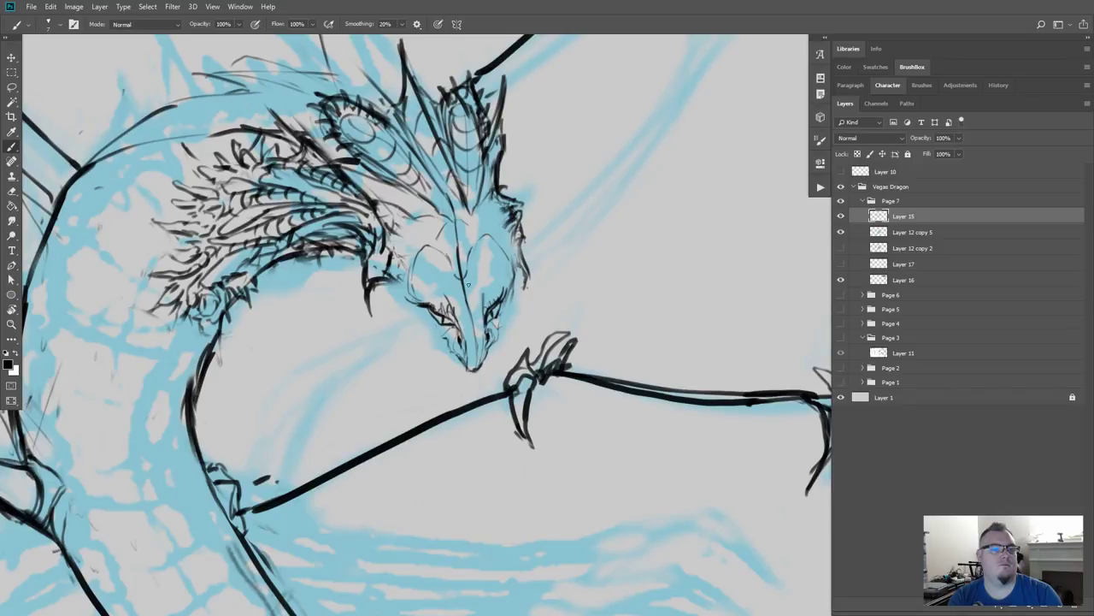
Step: Add short ridge strokes down the snout's center line and reinforce both outer snout edges from the eyes to the tip
drag(467, 280, 477, 322)
mouse_move(453, 279)
mouse_down()
mouse_move(477, 325)
mouse_move(478, 361)
mouse_up()
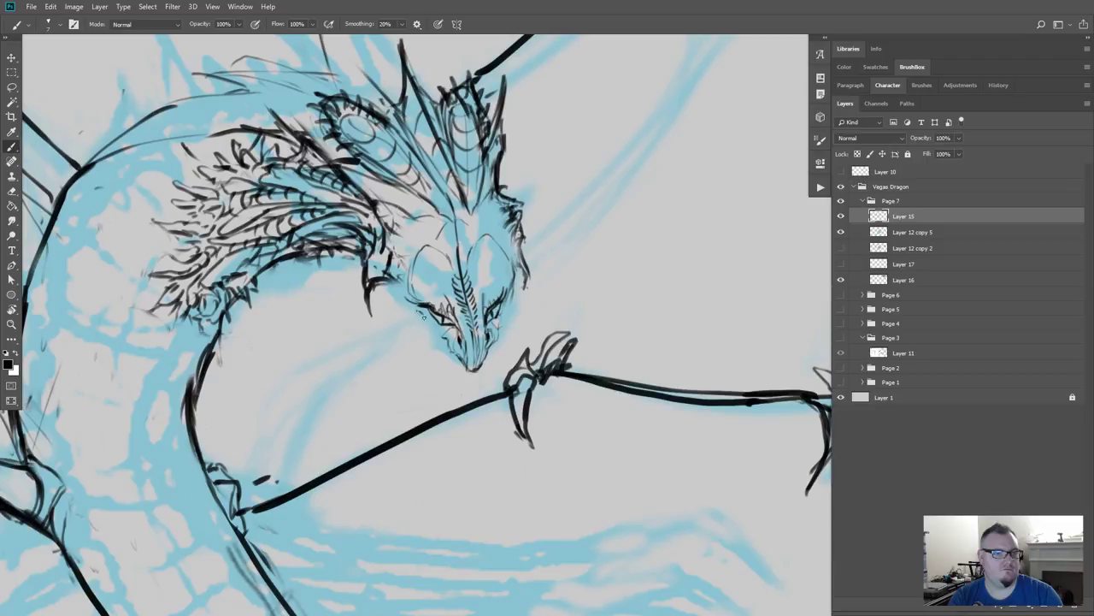
drag(419, 310, 468, 366)
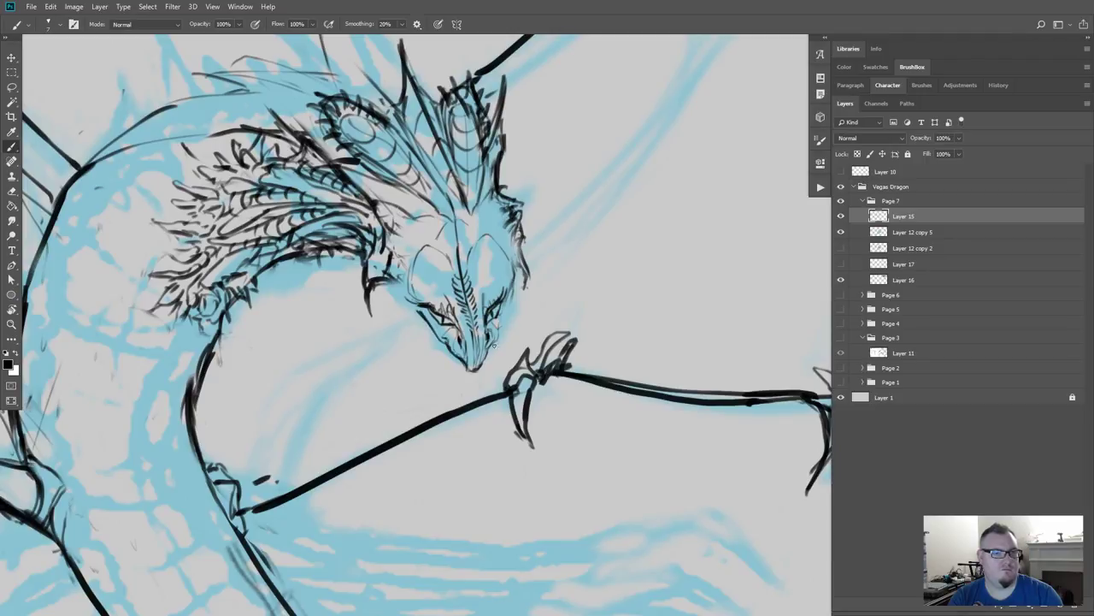
drag(509, 298, 477, 367)
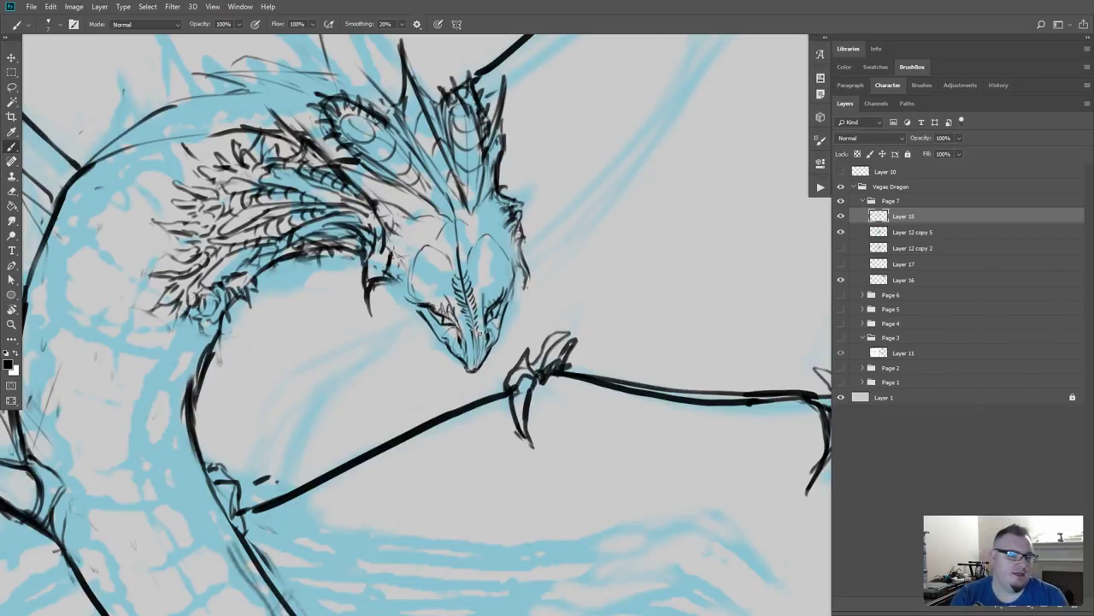
Step: Erase the inner lines and pointed end of the snout tip on Layer 15 with an eraser of size 20
key(e)
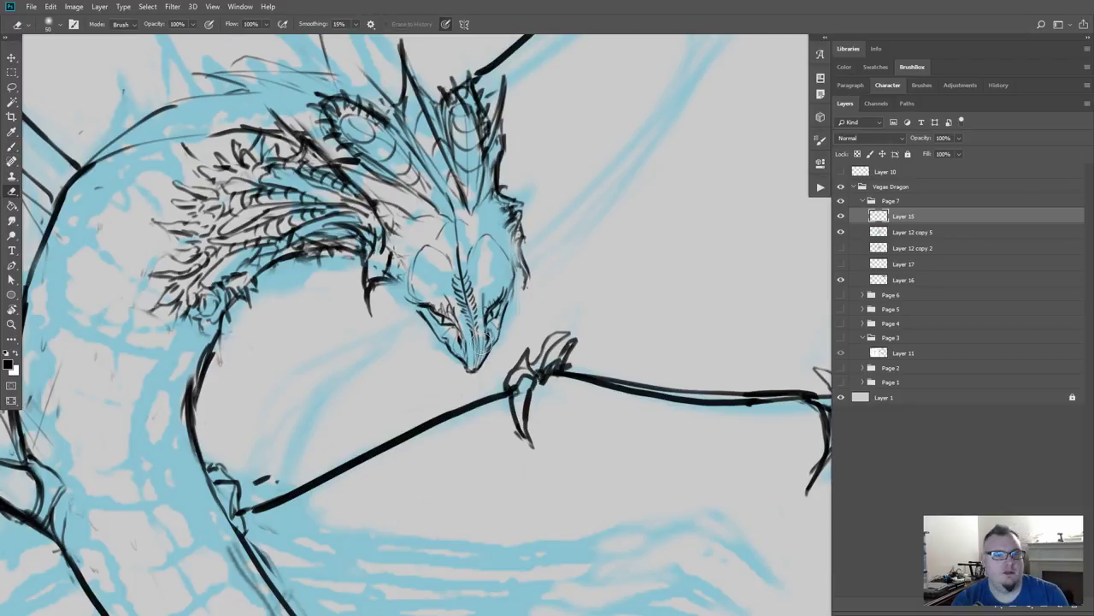
key(bracketleft)
key(bracketleft)
key(bracketleft)
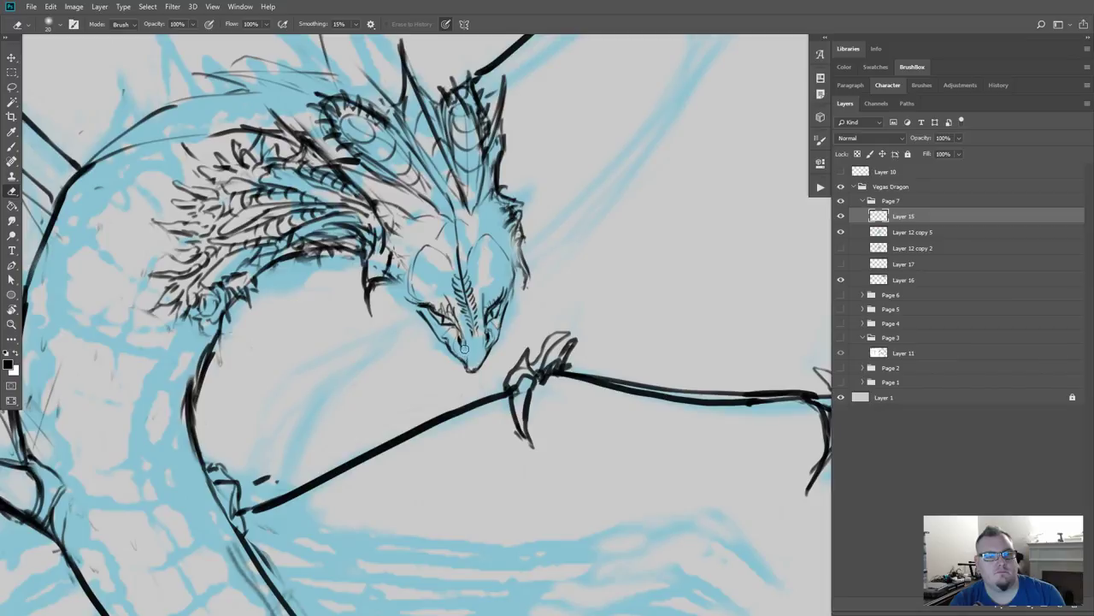
drag(469, 357, 479, 366)
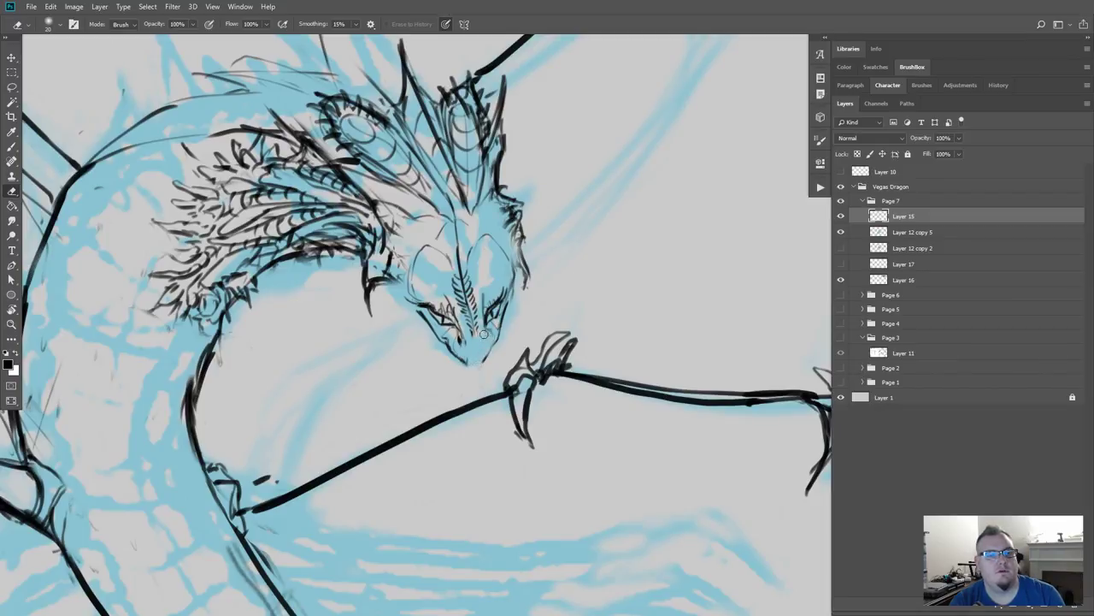
Step: Draw dark nostrils and a blunter nose tip, and refine the cheek and jaw edges on both sides of the snout
key(b)
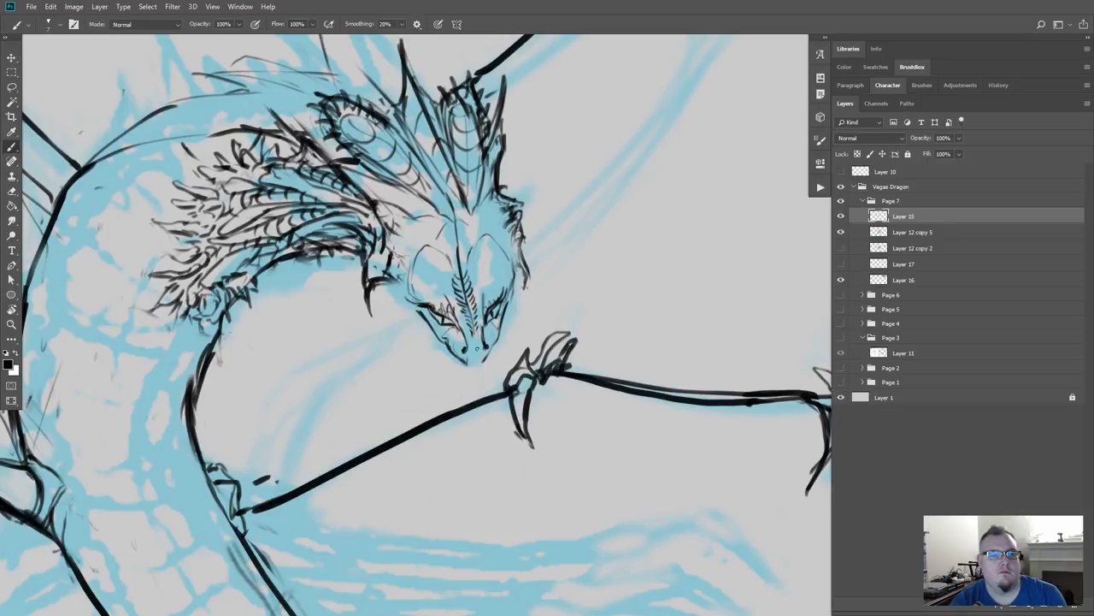
mouse_move(471, 351)
mouse_down()
mouse_move(462, 364)
mouse_move(486, 360)
mouse_move(461, 361)
mouse_up()
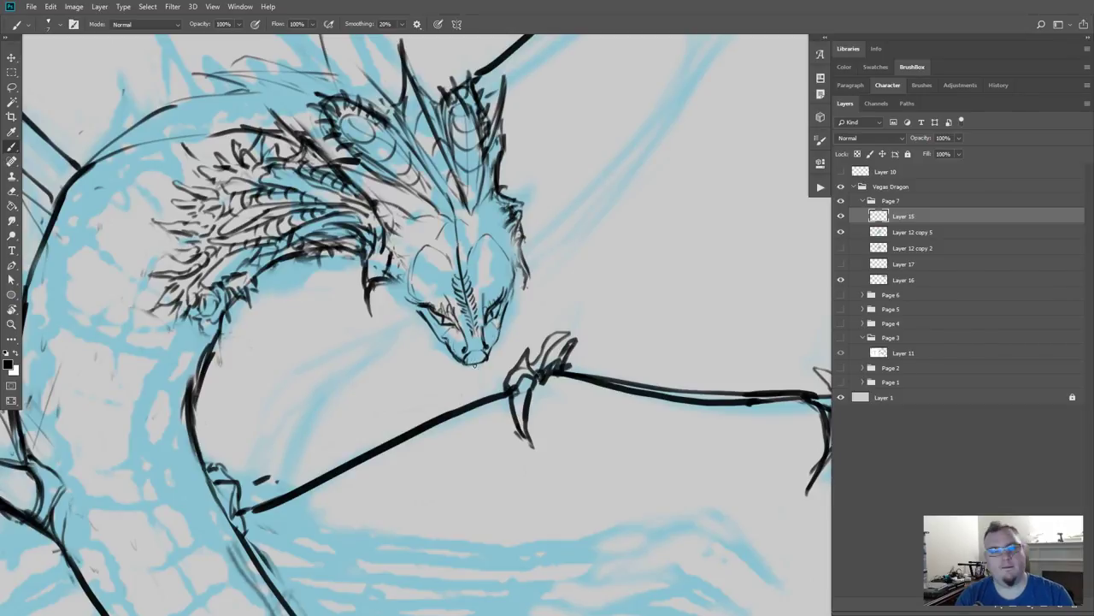
mouse_move(466, 360)
mouse_down()
mouse_move(488, 360)
mouse_move(437, 329)
mouse_up()
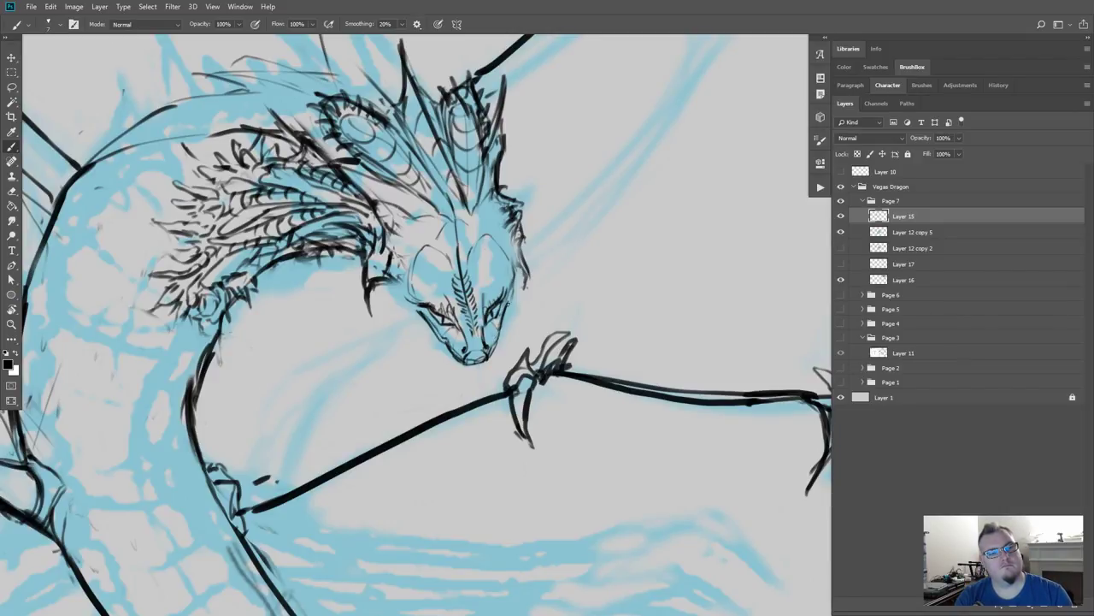
drag(511, 304, 503, 343)
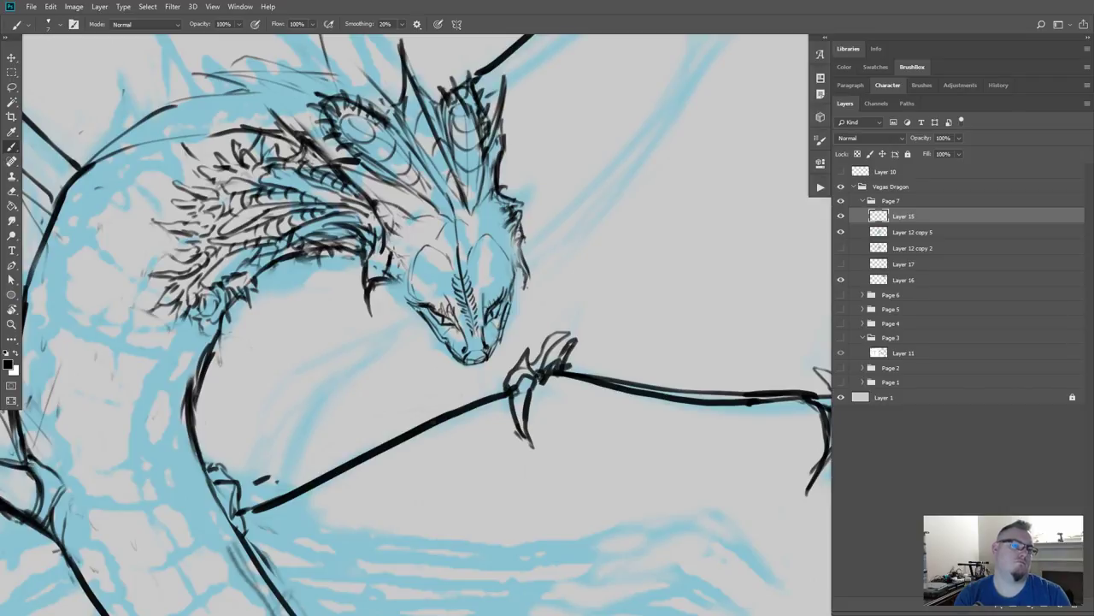
Step: Examine how the redrawn face reads against the whole dragon
key(ctrl+minus)
key(ctrl+minus)
key(ctrl+minus)
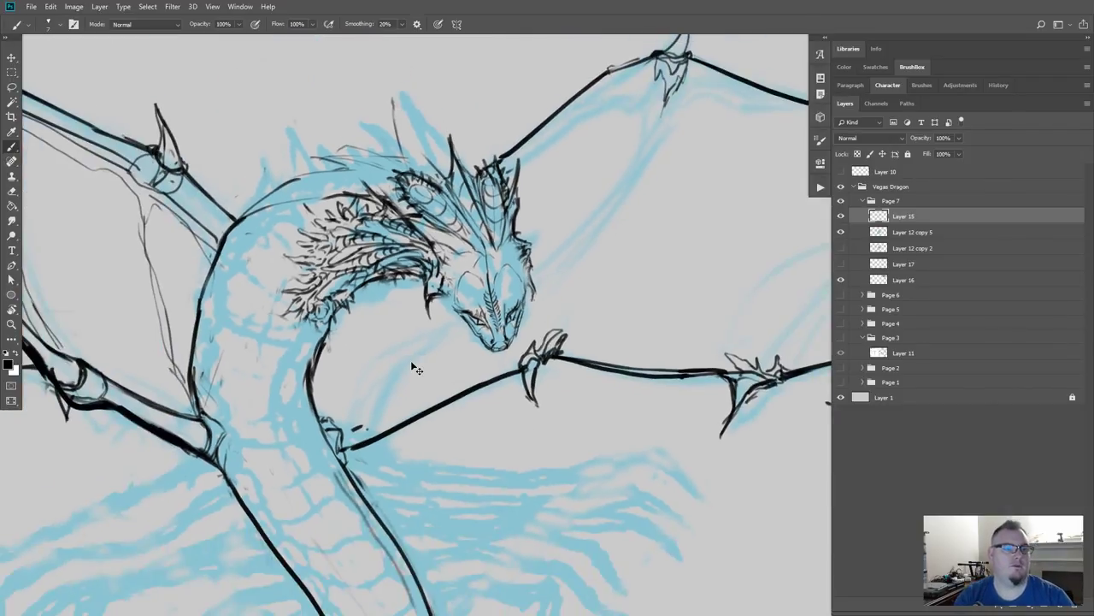
key(ctrl+minus)
key(ctrl+plus)
key(ctrl+plus)
key(ctrl+plus)
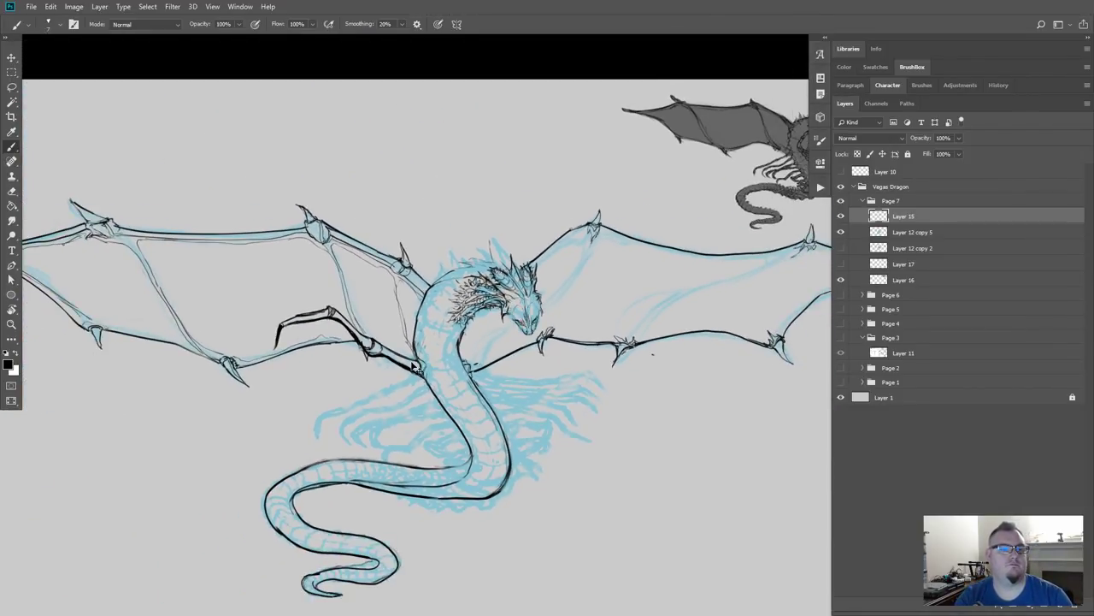
key(ctrl+plus)
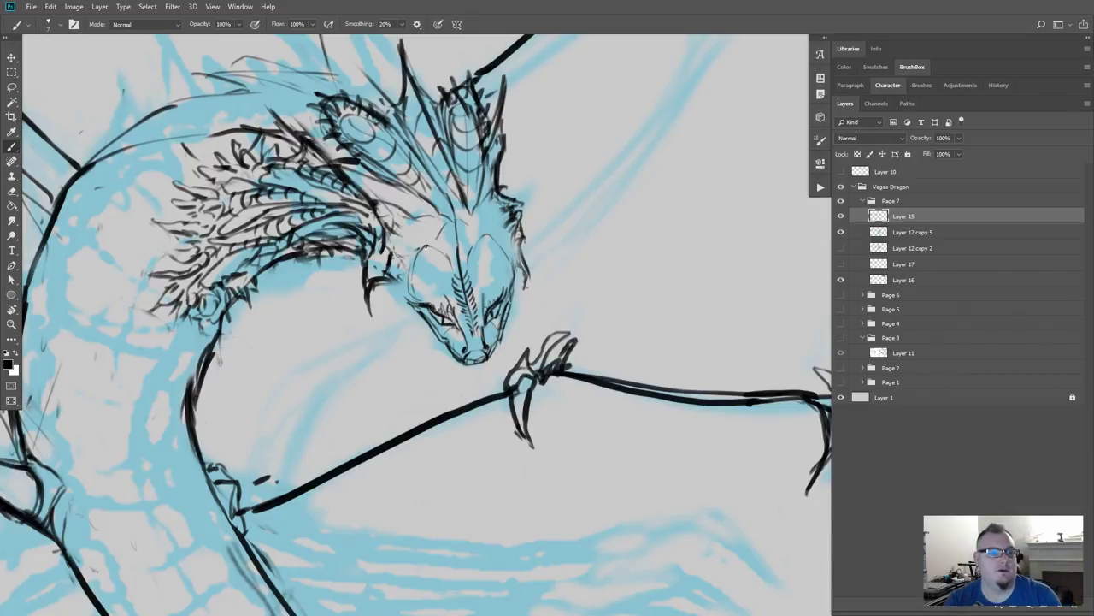
Step: Thicken the outlines of the forehead plates, add strokes above them, and check the head against the full canvas
mouse_move(425, 244)
mouse_down()
mouse_move(407, 266)
mouse_move(406, 301)
mouse_move(429, 304)
mouse_up()
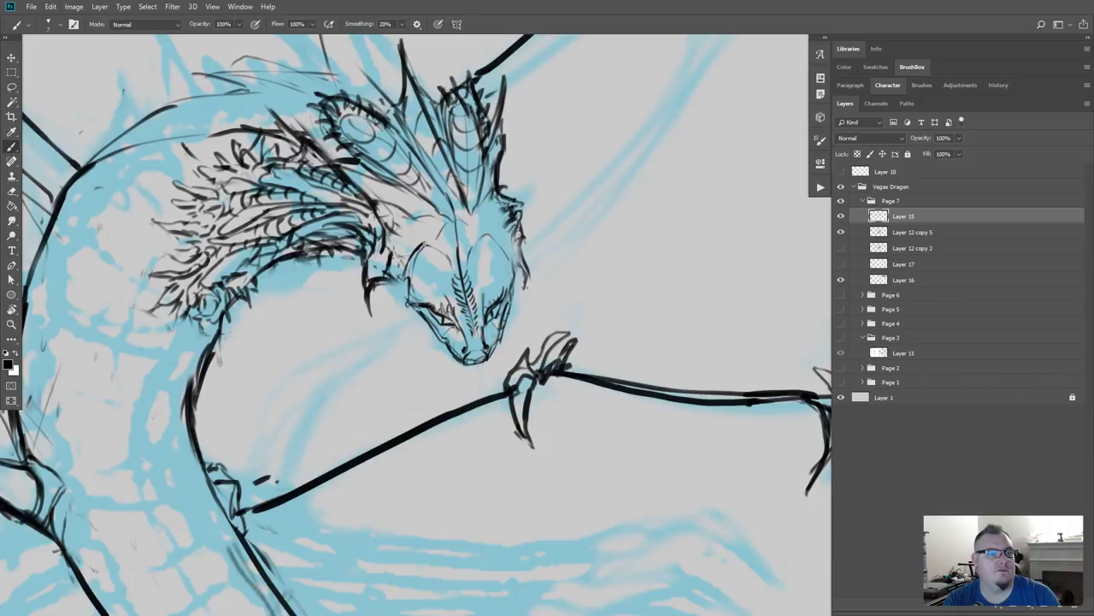
mouse_move(424, 243)
mouse_down()
mouse_move(439, 236)
mouse_move(453, 268)
mouse_move(425, 248)
mouse_move(470, 258)
mouse_move(480, 236)
mouse_up()
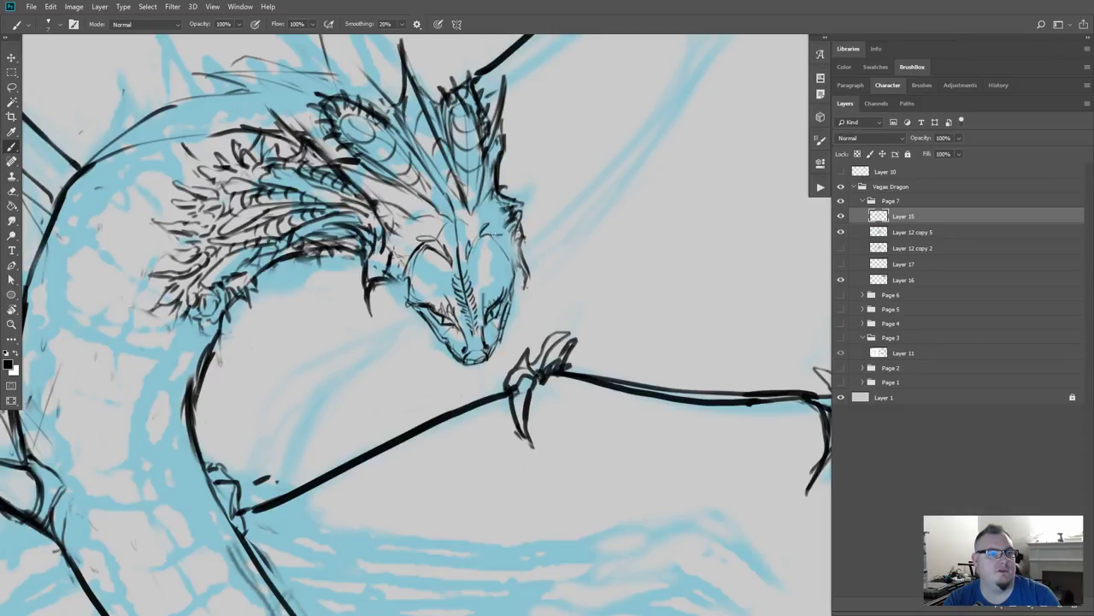
drag(496, 240, 450, 275)
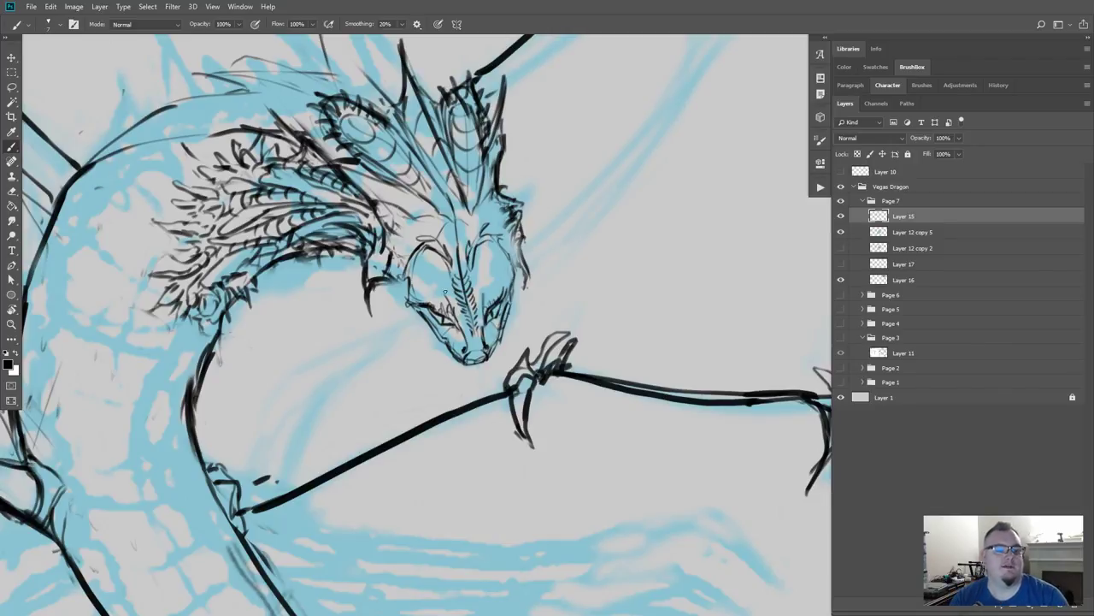
scroll(445, 292, down, 8)
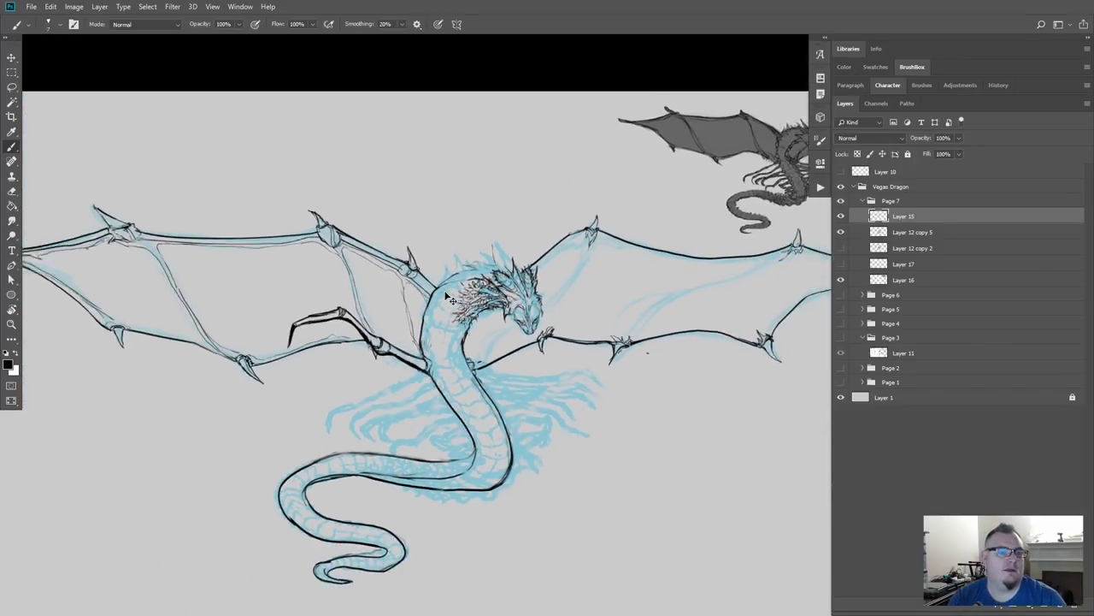
scroll(451, 299, down, 2)
mouse_move(574, 408)
mouse_down()
mouse_move(520, 371)
mouse_move(530, 384)
mouse_move(513, 382)
mouse_up()
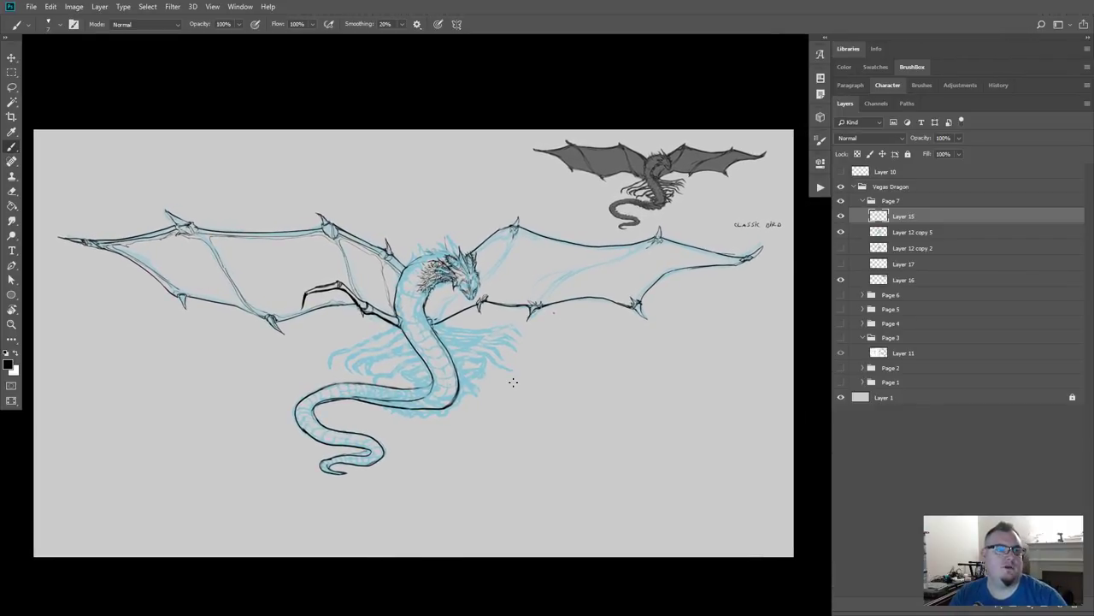